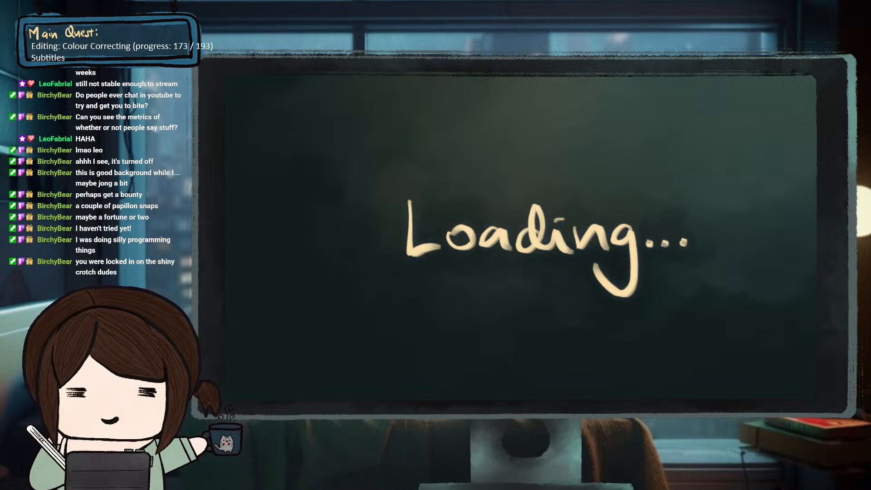
# Switch to DaVinci Resolve and view clip 173 in the Parade, Waveform and Vectorscope scopes, returning to the Histogram.
pyautogui.hotkey('alt', 'Tab')
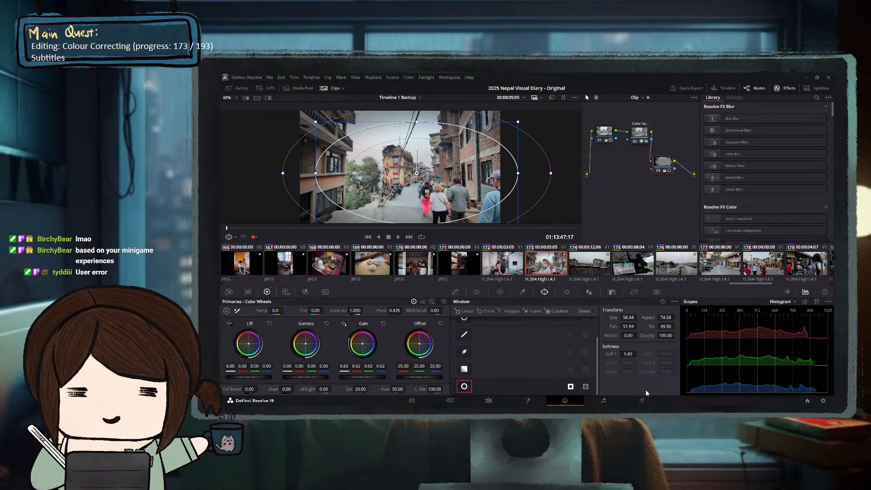
pyautogui.click(782, 304)
pyautogui.click(783, 307)
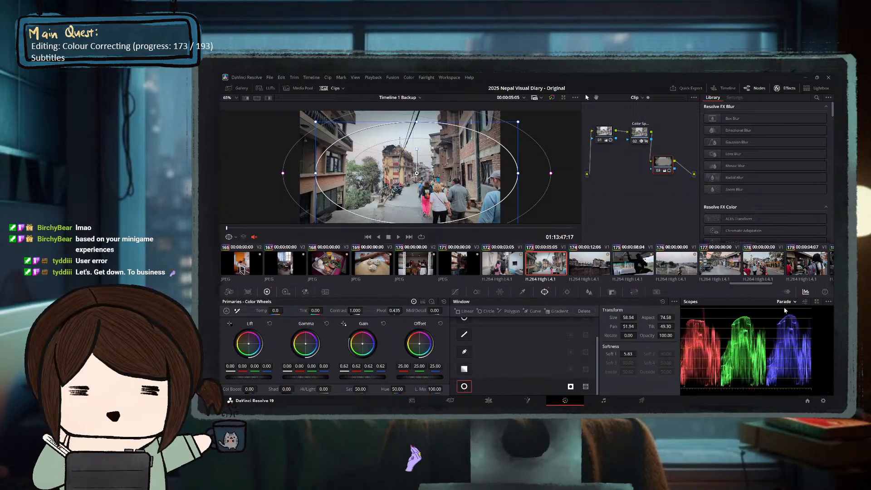
pyautogui.click(785, 303)
pyautogui.click(789, 311)
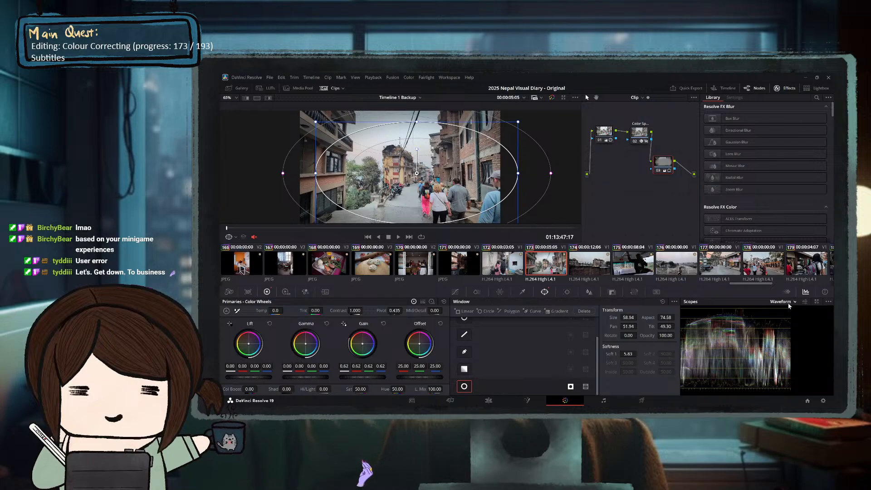
pyautogui.click(786, 301)
pyautogui.click(785, 304)
pyautogui.click(785, 303)
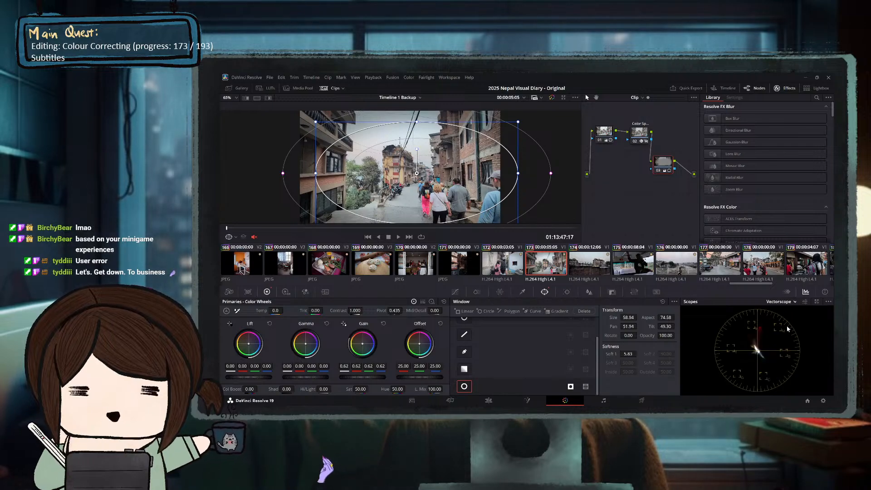
pyautogui.click(787, 318)
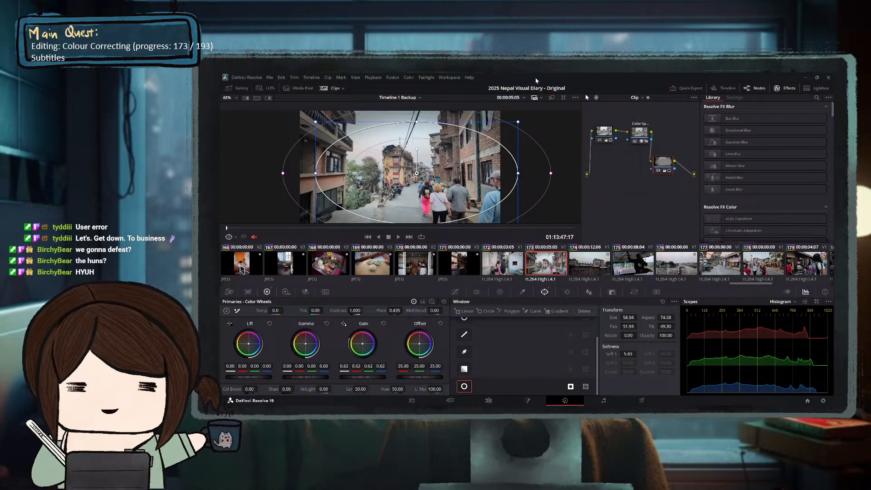
# Compare the grades of street clips 172 and 173, and review food clips 162 back to 160.
pyautogui.click(497, 263)
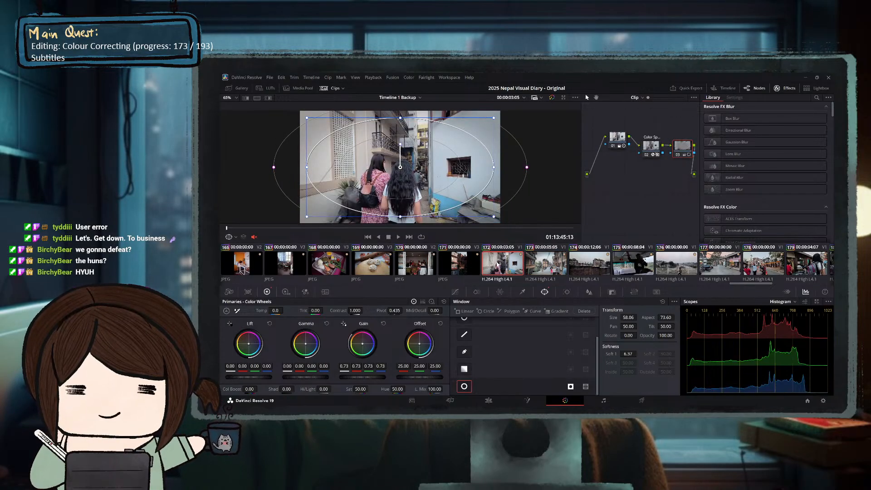
pyautogui.click(557, 270)
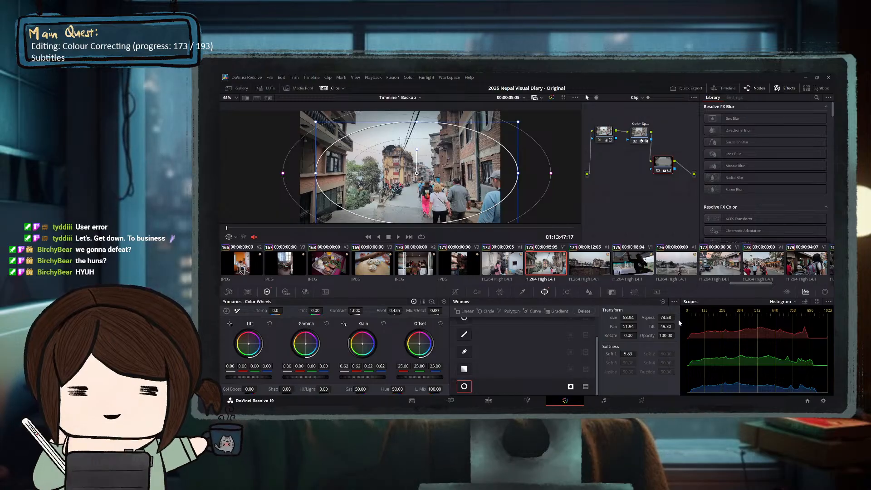
pyautogui.click(499, 270)
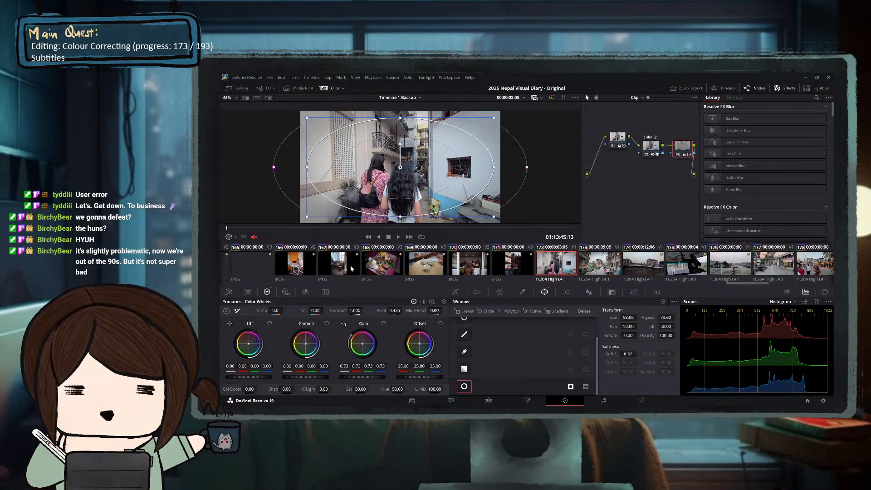
pyautogui.scroll(6, 351, 268)
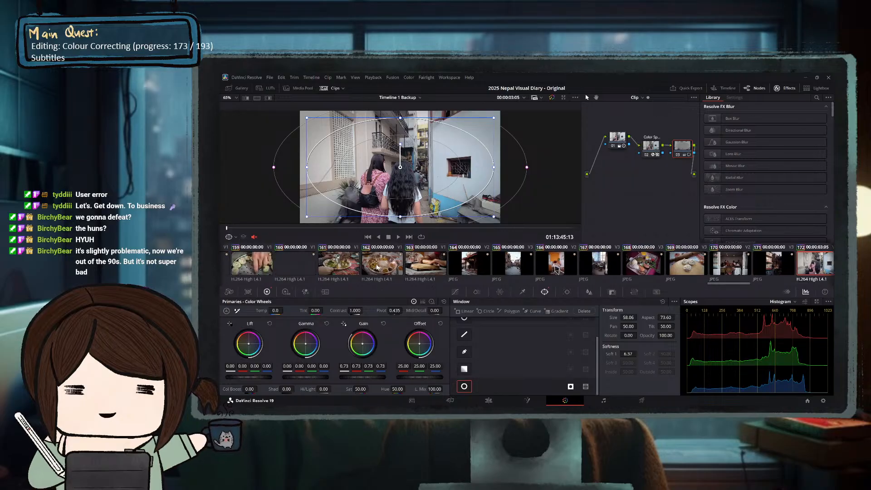
pyautogui.click(413, 268)
pyautogui.click(375, 268)
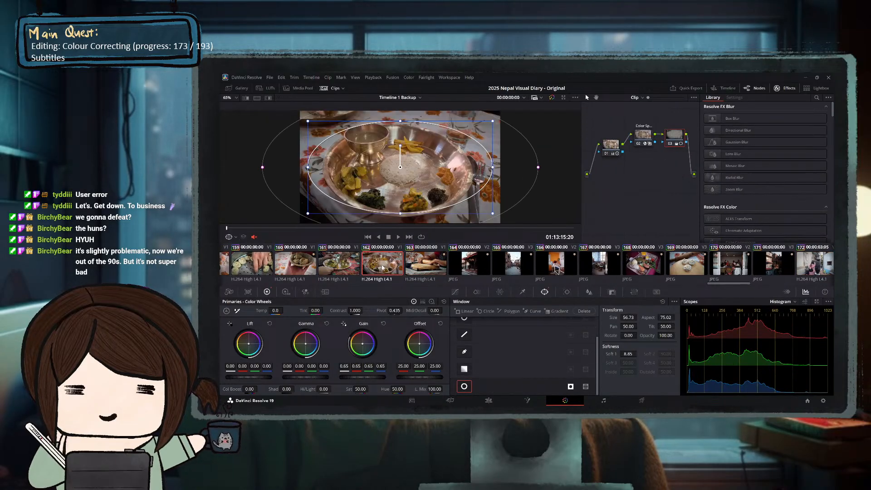
pyautogui.click(331, 267)
pyautogui.click(313, 261)
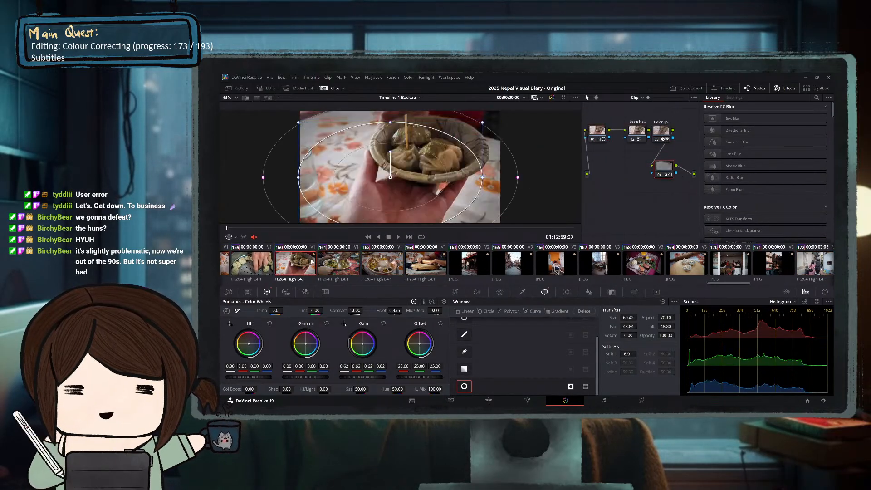
# Inspect the second node of clip 160 in the ColorSlice, Custom curve and Hue Vs Hue curve controls.
pyautogui.click(638, 136)
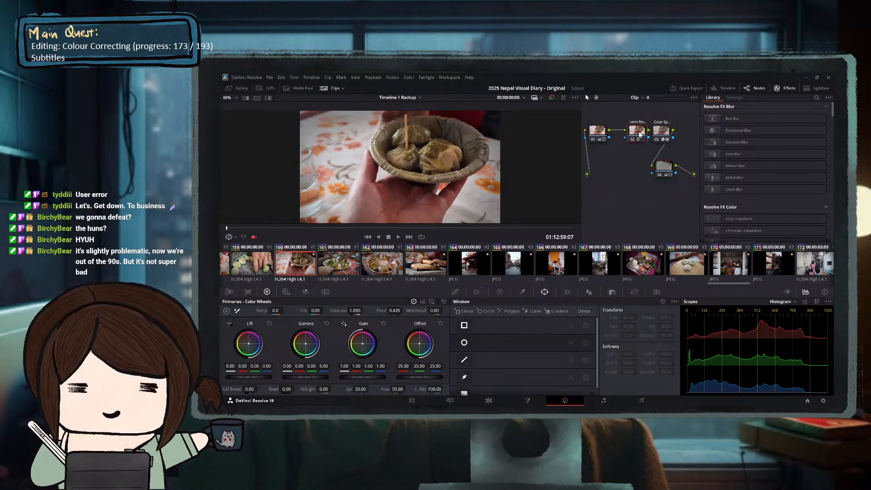
pyautogui.click(477, 292)
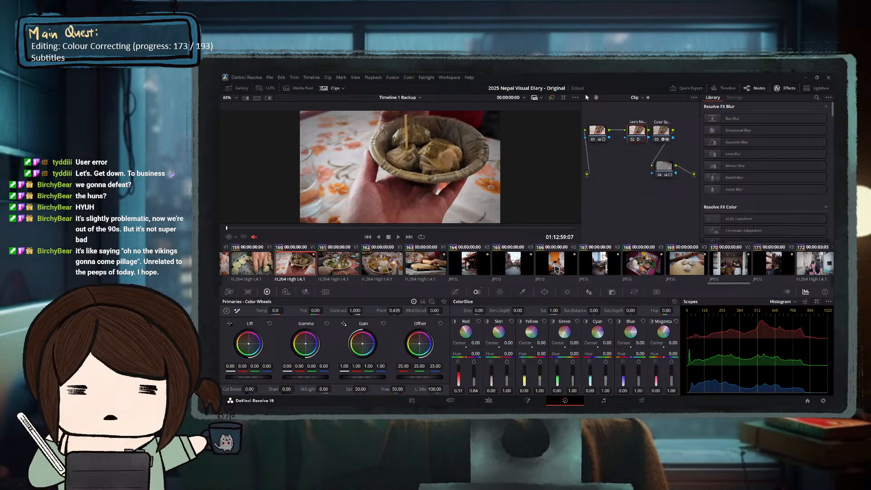
pyautogui.click(456, 292)
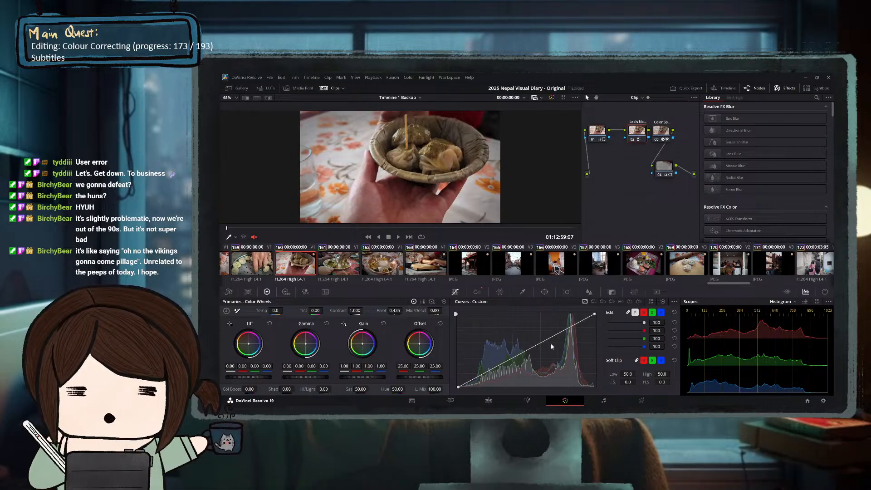
pyautogui.click(594, 302)
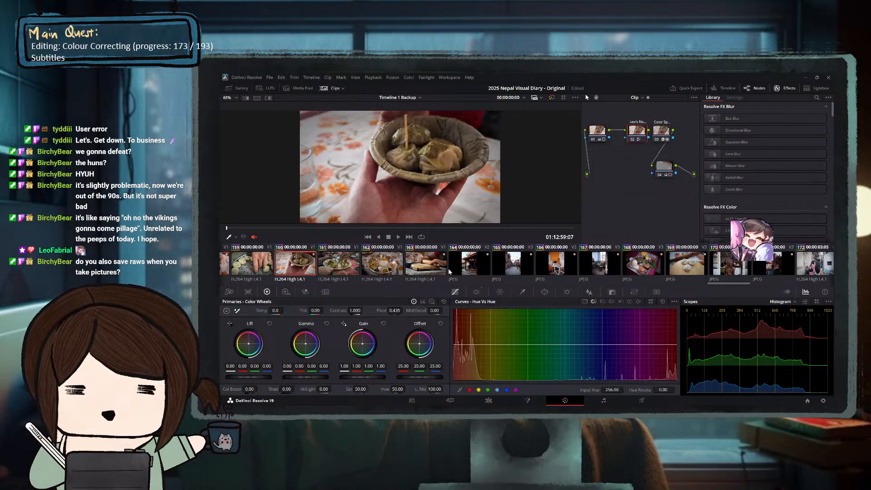
pyautogui.click(477, 295)
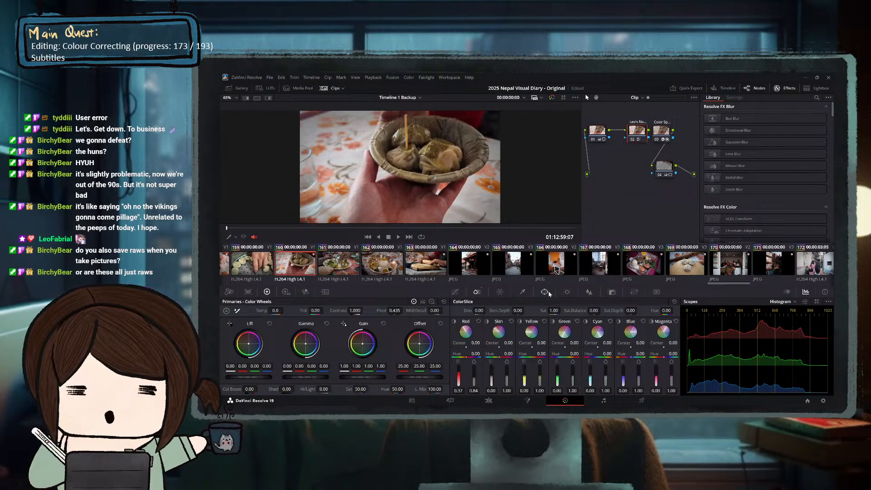
# Toggle the vignette node off and on in clips 163 and 161 to compare the image with and without it.
pyautogui.click(425, 264)
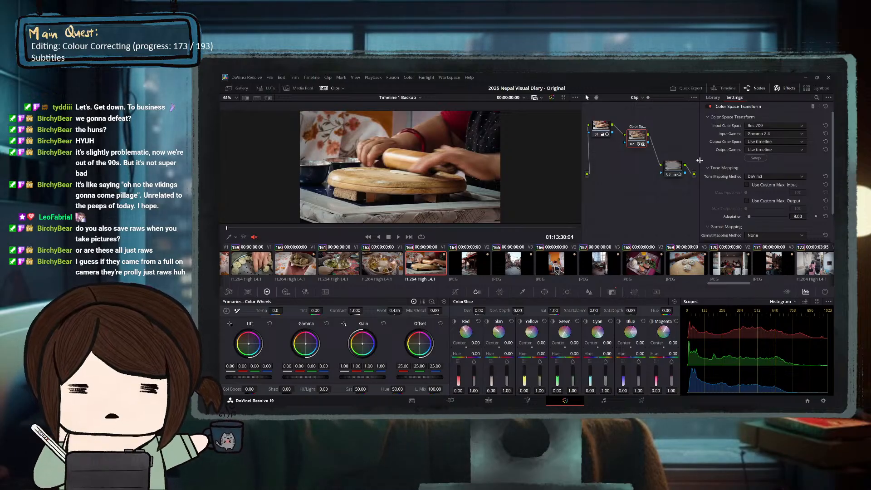
pyautogui.click(680, 162)
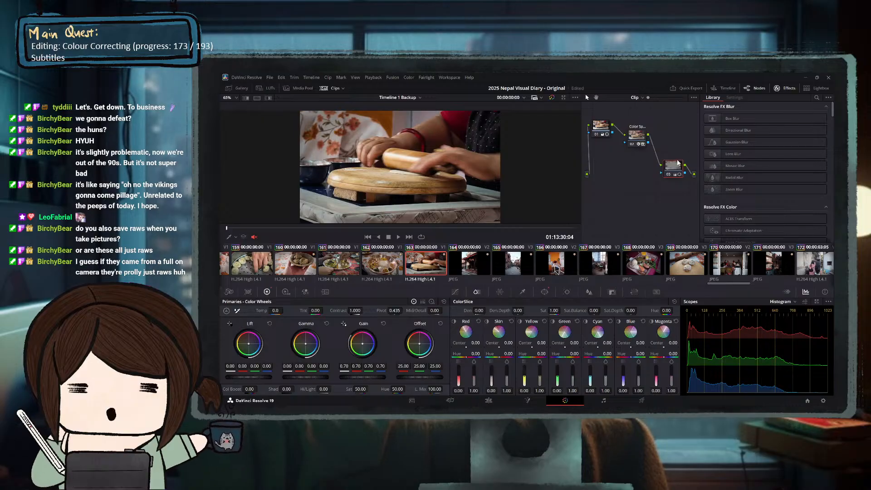
pyautogui.hotkey('ctrl', 'd')
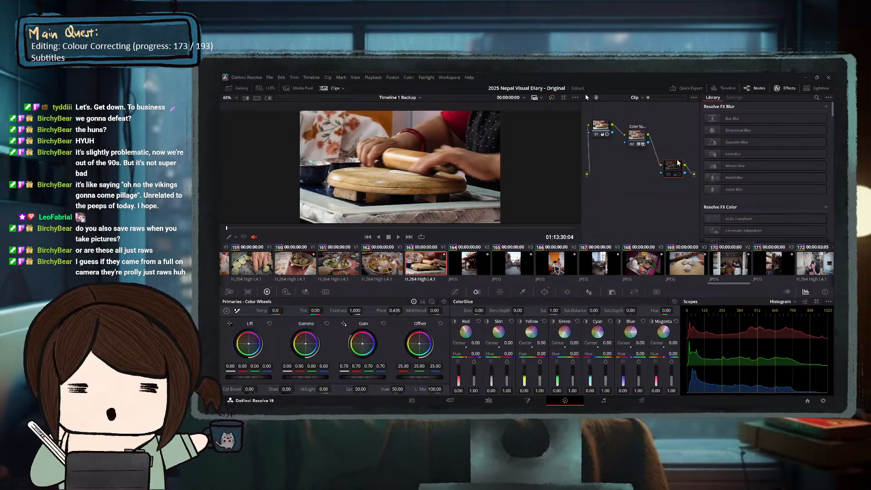
pyautogui.hotkey('ctrl', 'd')
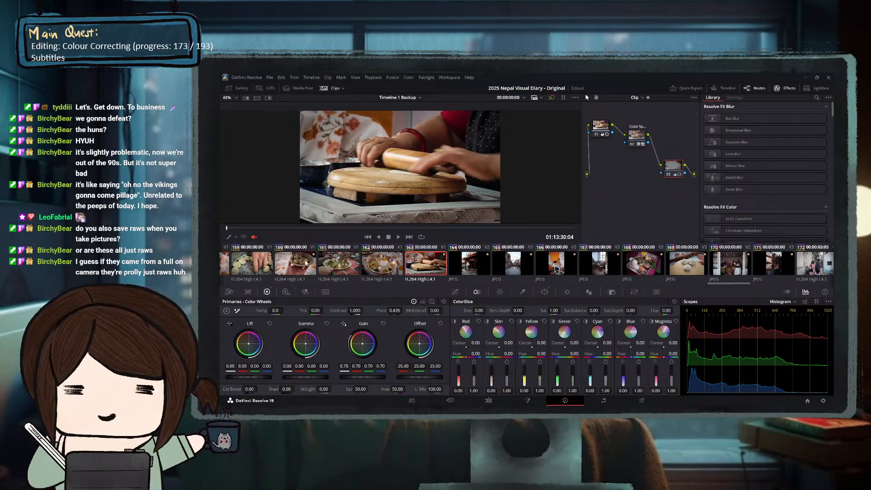
pyautogui.click(357, 261)
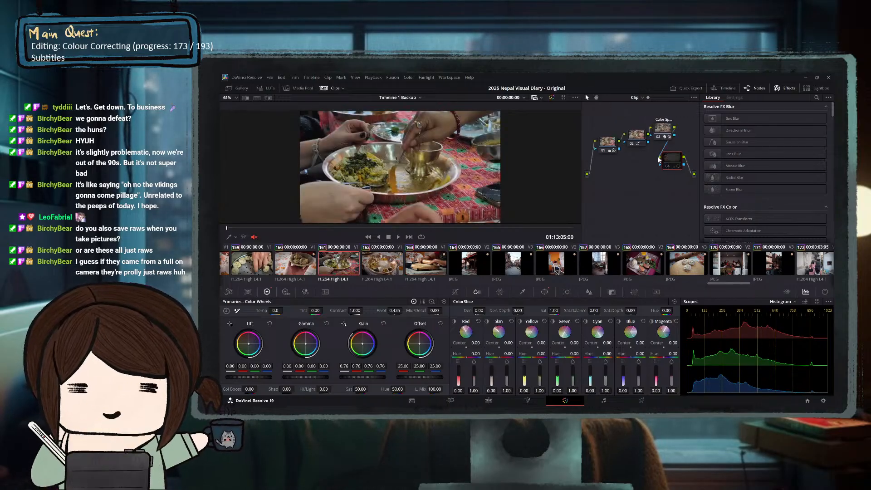
pyautogui.hotkey('ctrl', 'd')
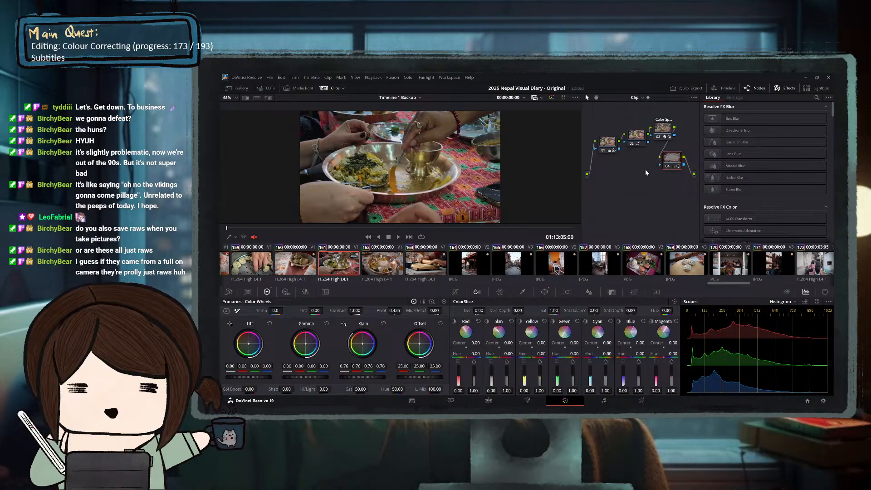
# Go to clip 172 and toggle its vignette node off and on repeatedly to compare its effect on the image and histogram.
pyautogui.click(687, 267)
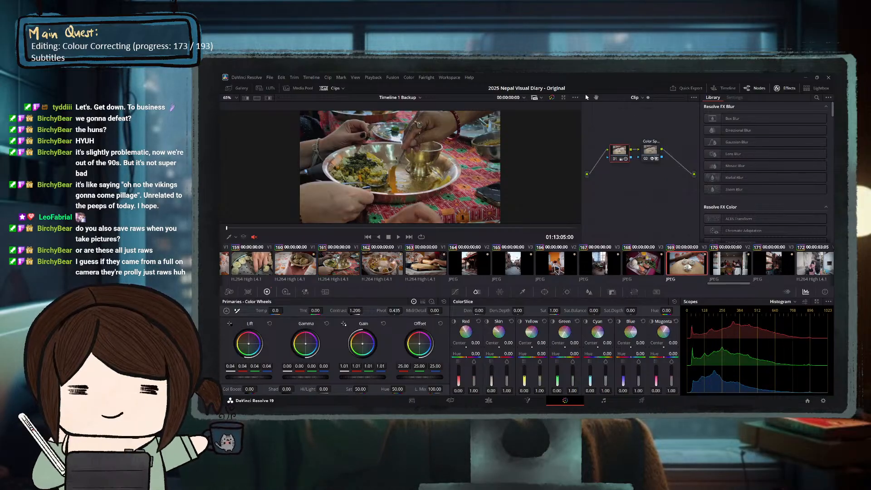
pyautogui.scroll(-3, 681, 266)
pyautogui.click(665, 267)
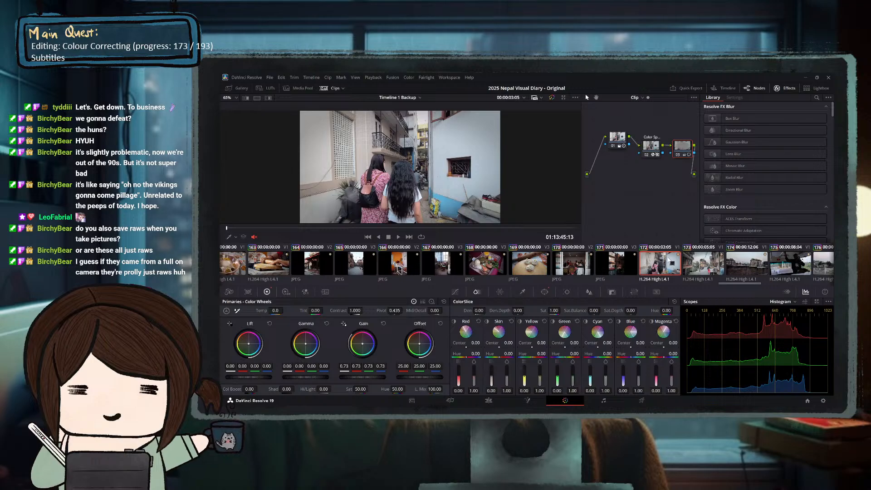
pyautogui.hotkey('ctrl', 'd')
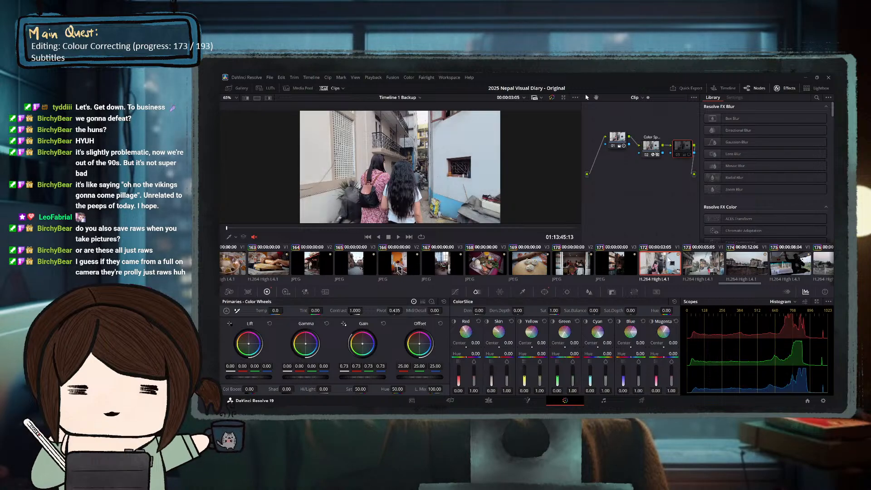
pyautogui.hotkey('ctrl', 'd')
pyautogui.hotkey('ctrl', 'd')
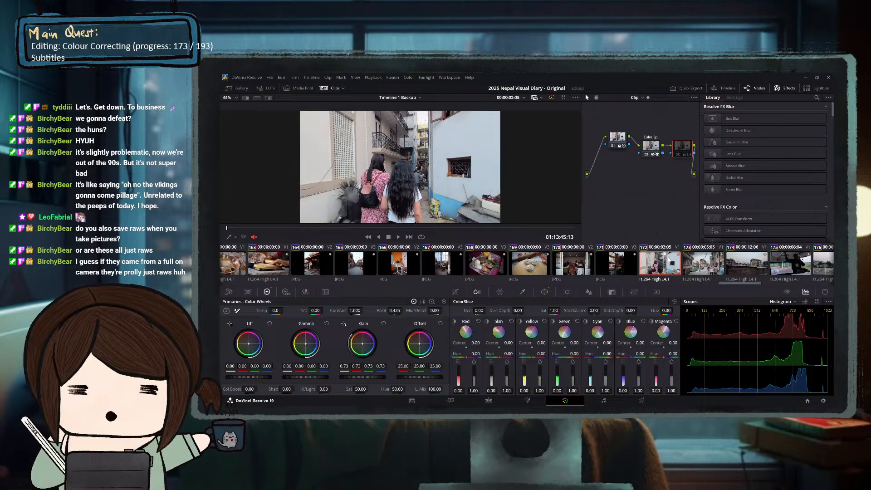
pyautogui.hotkey('ctrl', 'd')
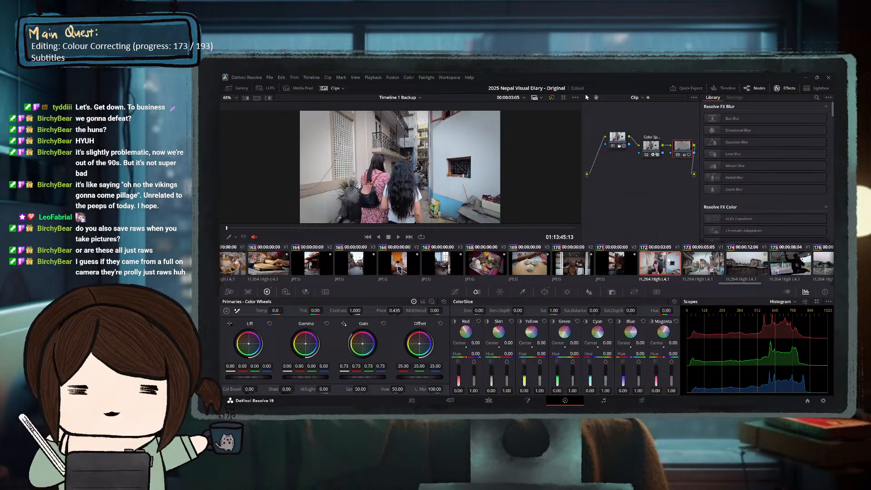
pyautogui.hotkey('ctrl', 'd')
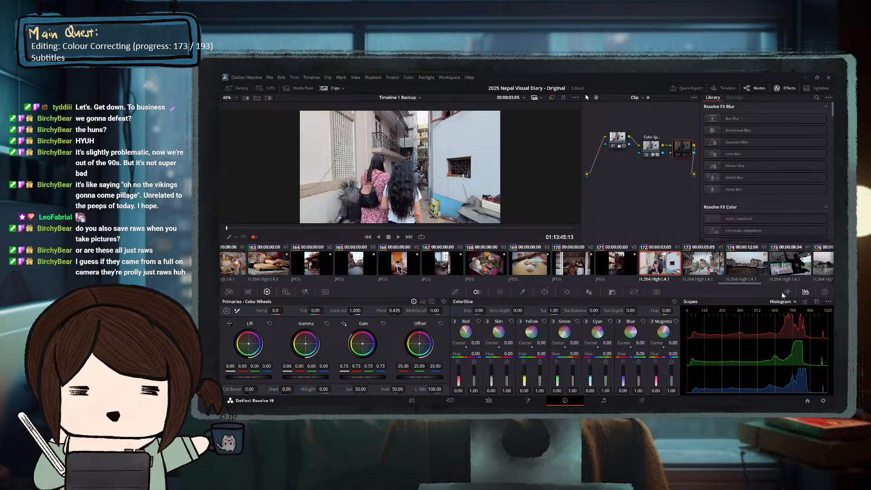
pyautogui.click(675, 155)
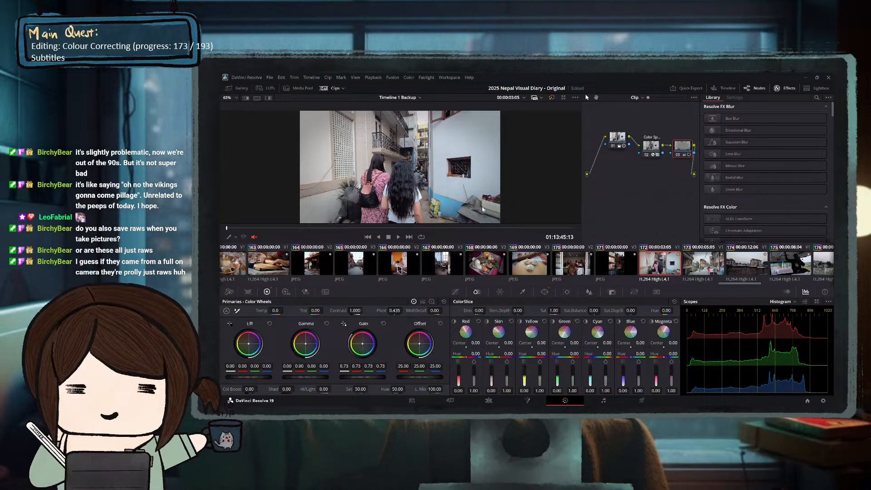
# View photo clip 165 and return through clip 172 to street clip 173.
pyautogui.click(350, 267)
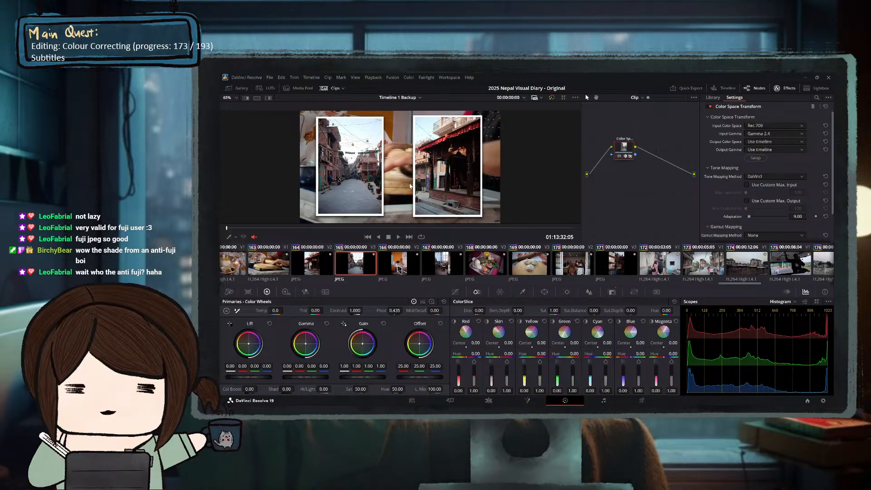
pyautogui.click(648, 266)
pyautogui.press('Down')
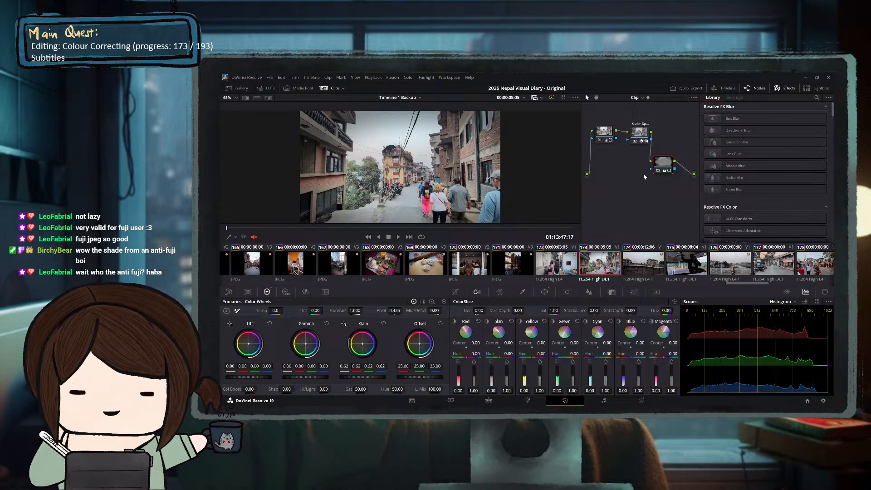
# Open clip 174 and toggle its Color Space Transform node off and on to compare its effect.
pyautogui.click(641, 272)
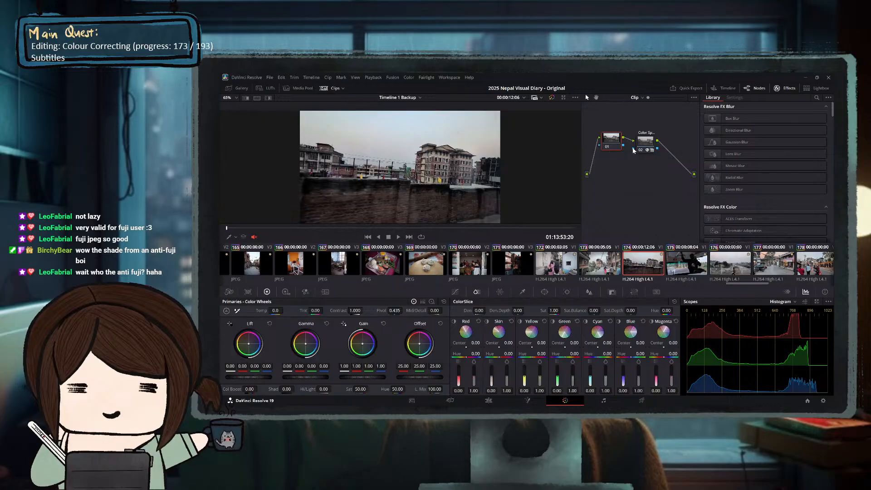
pyautogui.click(646, 142)
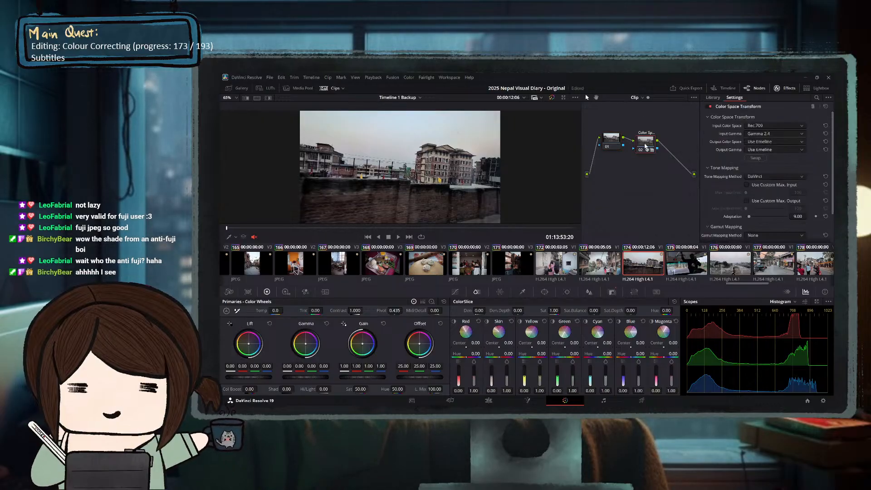
pyautogui.hotkey('ctrl', 'd')
pyautogui.hotkey('ctrl', 'd')
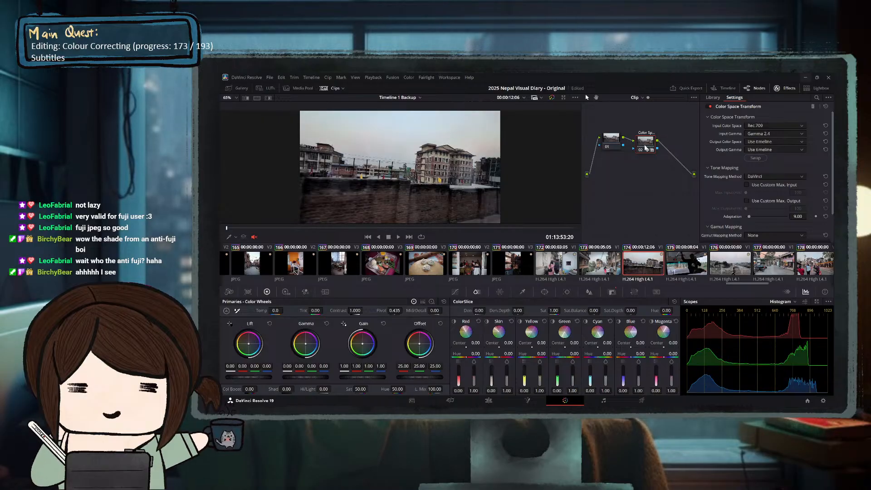
pyautogui.hotkey('ctrl', 'd')
pyautogui.hotkey('ctrl', 'd')
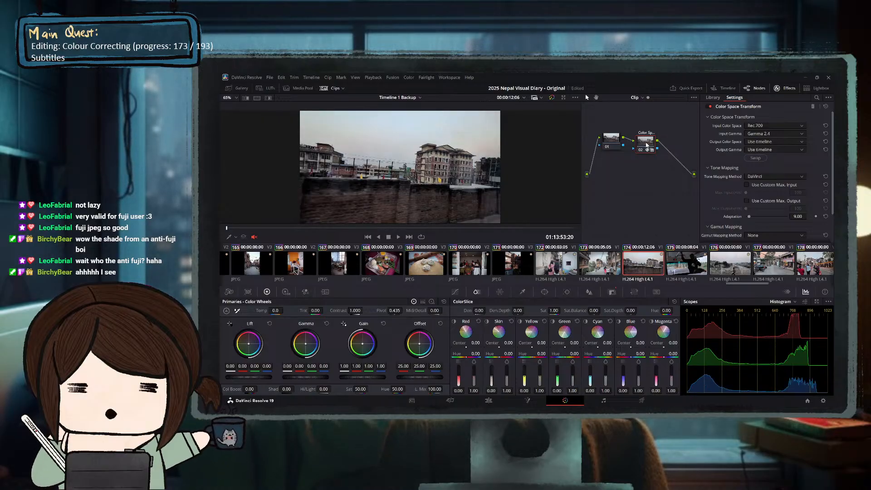
# Select the first node of clip 174 and show the Hue Vs Hue curve.
pyautogui.click(611, 141)
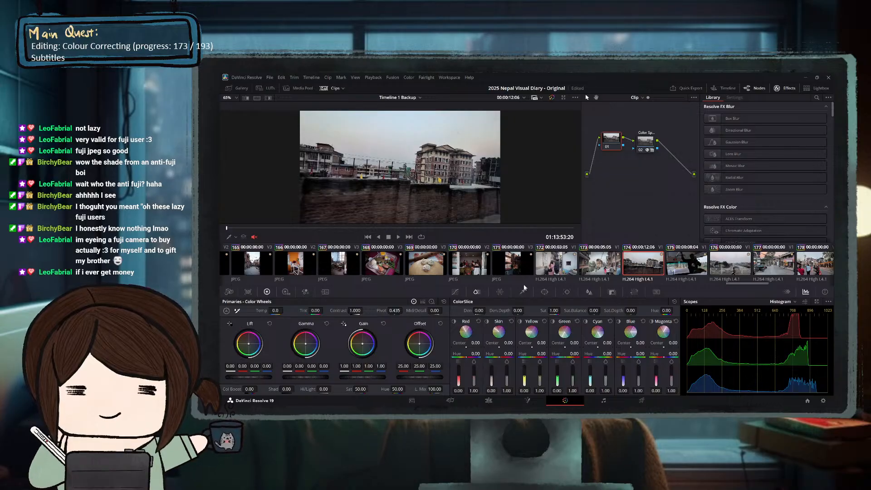
pyautogui.click(455, 293)
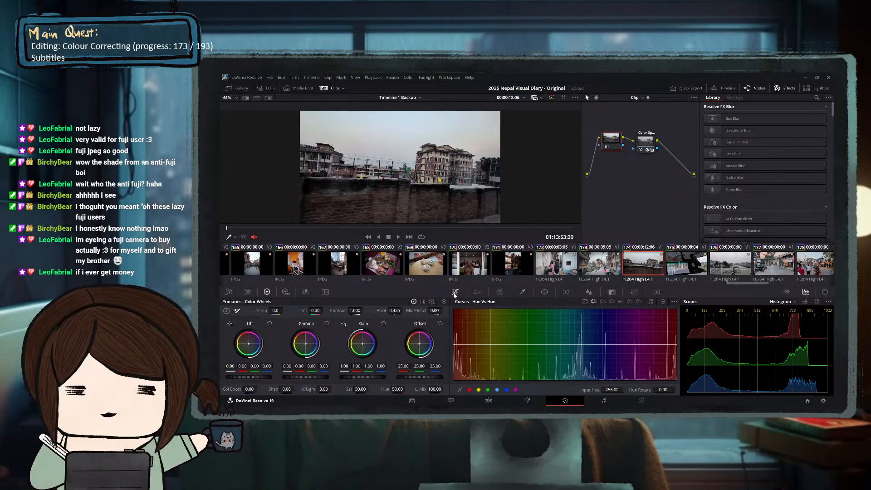
pyautogui.click(455, 293)
pyautogui.click(455, 292)
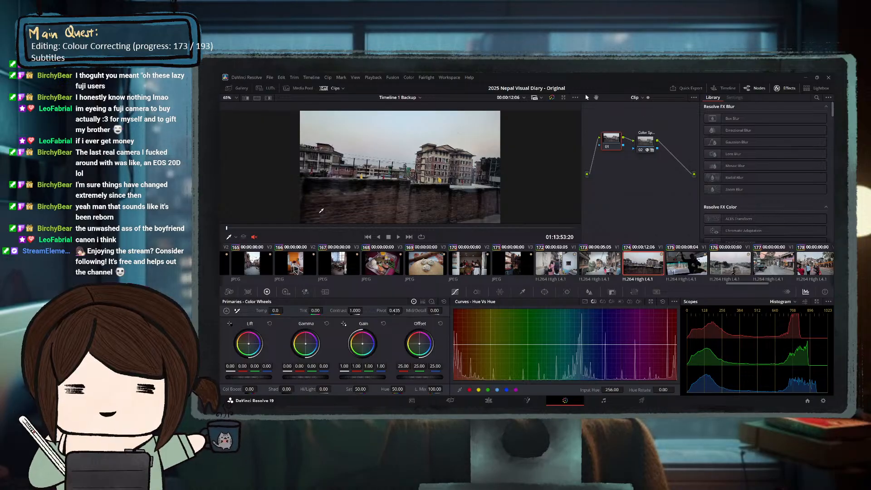
# View the tree-lined street in clip 174, clip 172, and bus interior clip 175 for comparison.
pyautogui.click(341, 228)
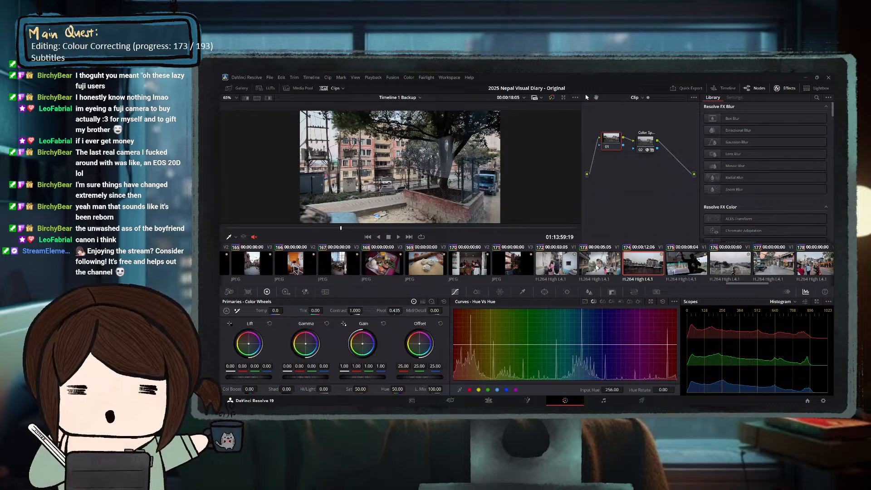
pyautogui.press('Up')
pyautogui.press('Up')
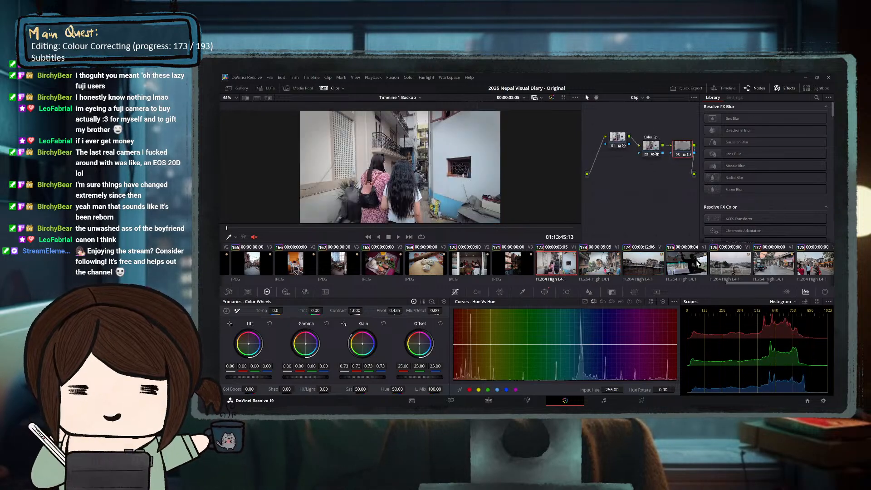
pyautogui.click(698, 263)
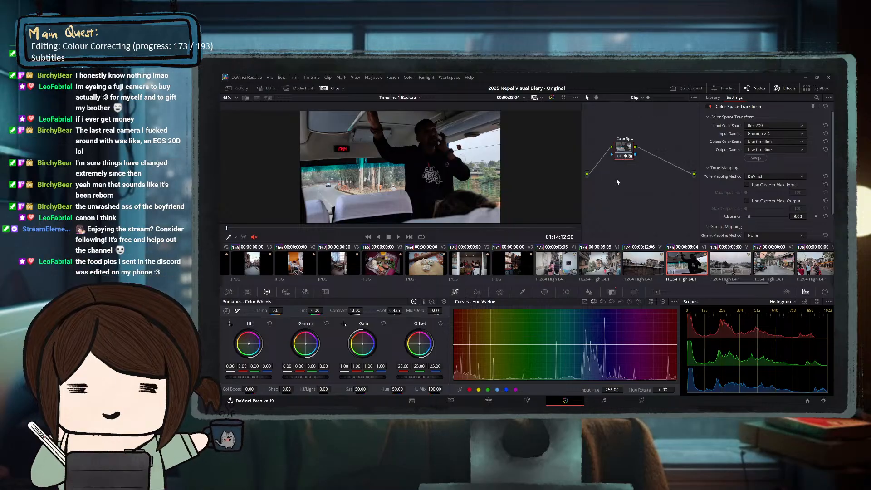
# Return to clip 174, select its first node and examine the footage around the passing blue truck.
pyautogui.press('Up')
pyautogui.click(640, 142)
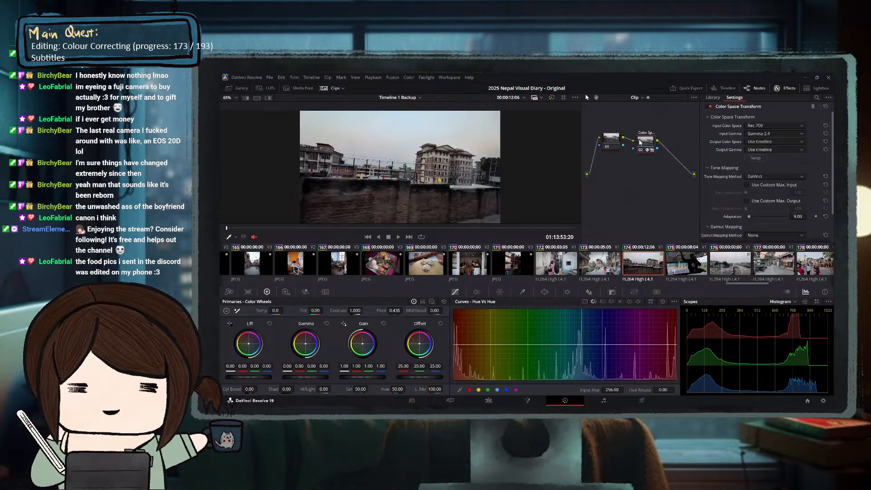
pyautogui.click(612, 139)
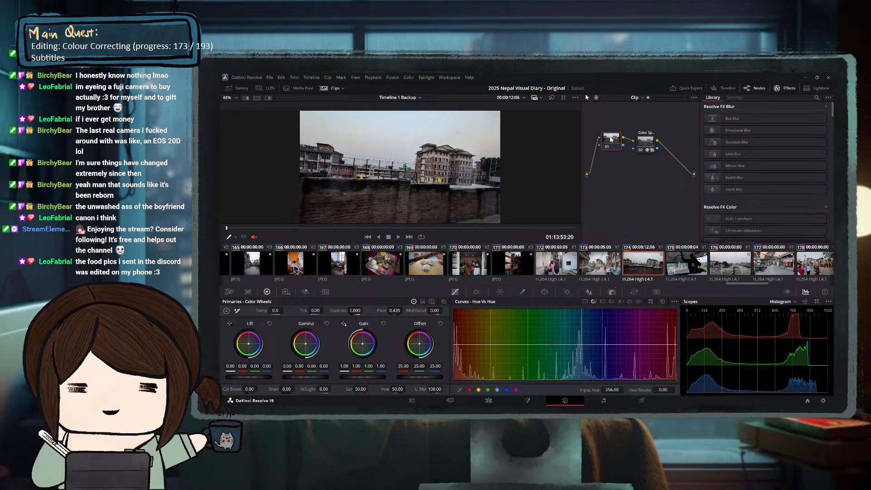
pyautogui.click(416, 227)
pyautogui.moveTo(435, 228); pyautogui.dragTo(375, 229)
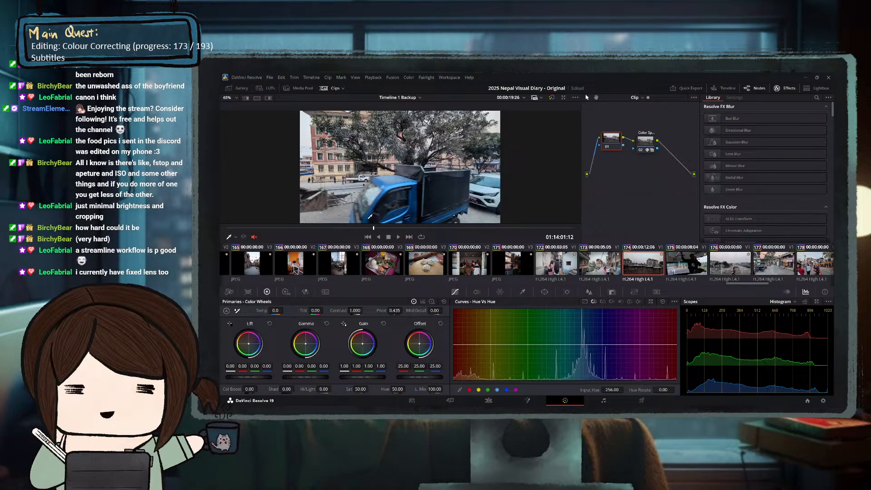
# Review photo clips 169, 168 and 167 and street clip 173, ending back on clip 174.
pyautogui.click(429, 261)
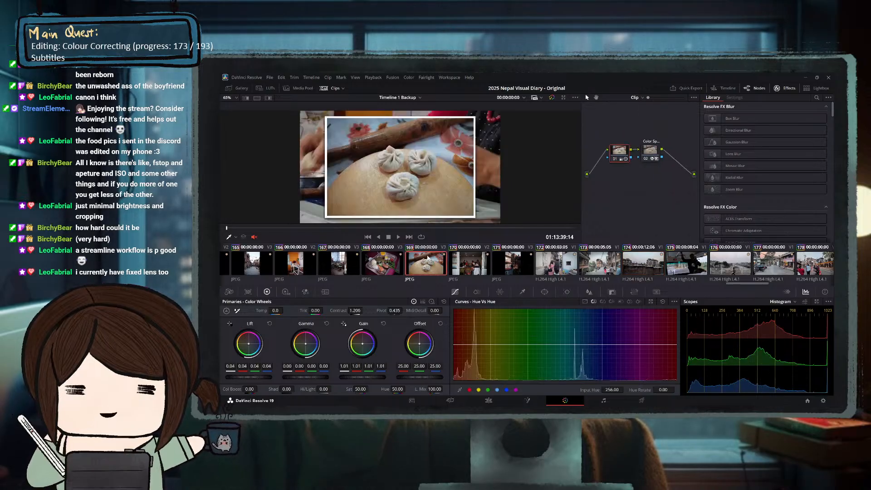
pyautogui.click(389, 270)
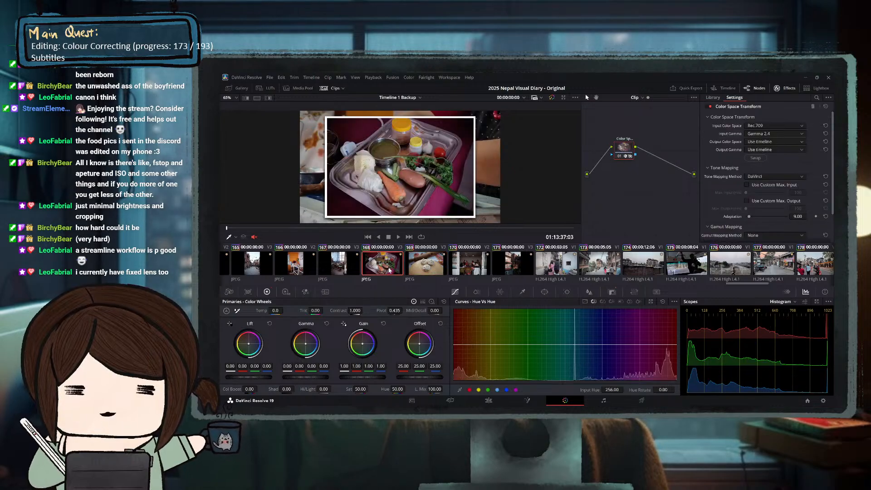
pyautogui.click(340, 270)
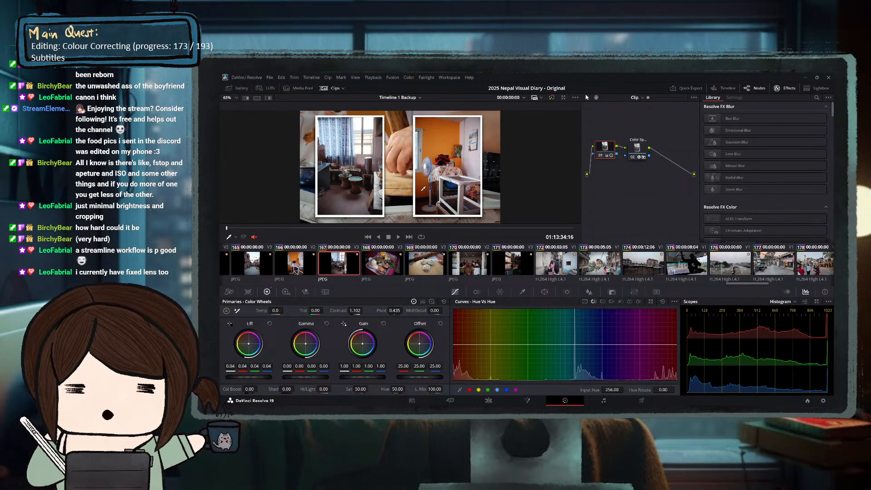
pyautogui.click(614, 274)
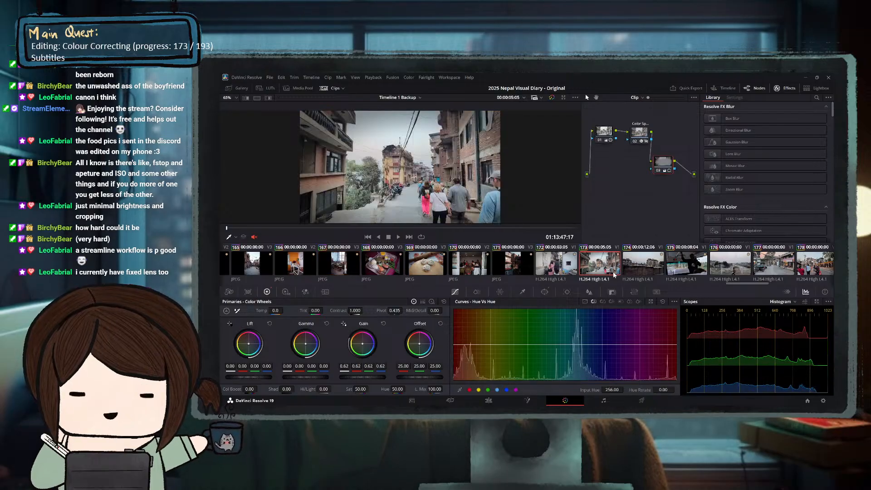
pyautogui.click(651, 272)
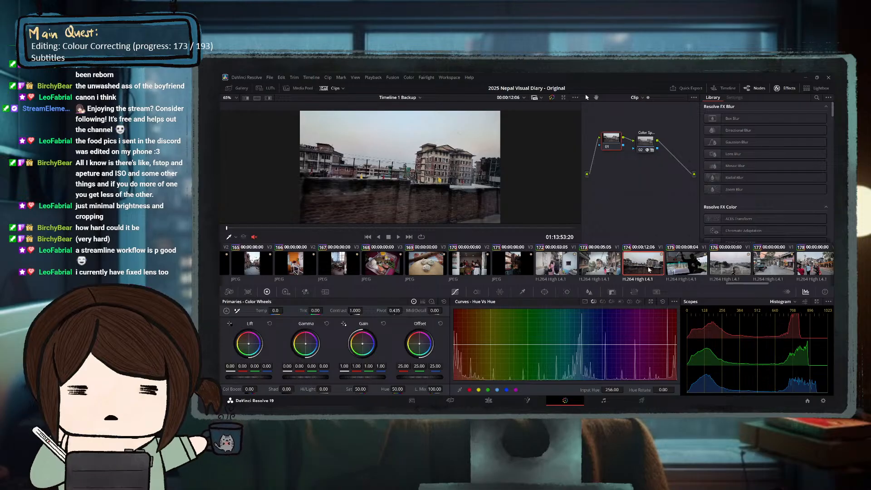
# Warm the first node of clip 174 by raising its colour temperature to 250, judging frames in the middle of the shot.
pyautogui.click(307, 230)
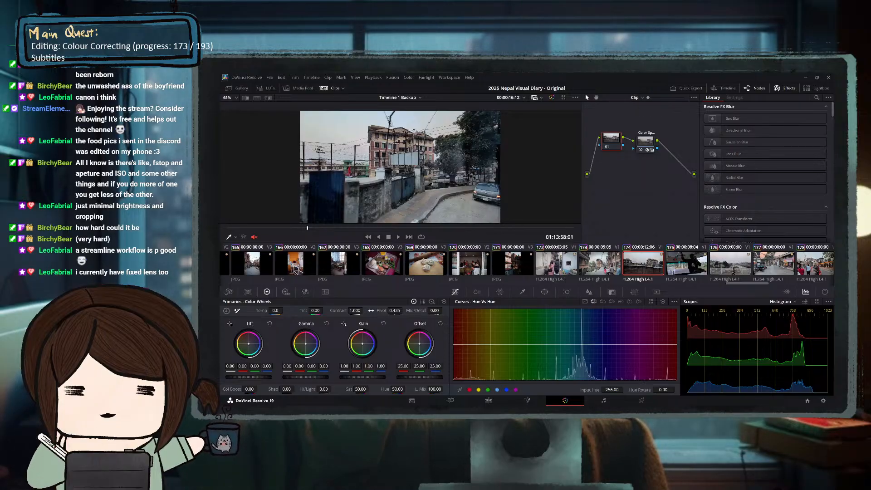
pyautogui.moveTo(274, 314); pyautogui.dragTo(314, 314)
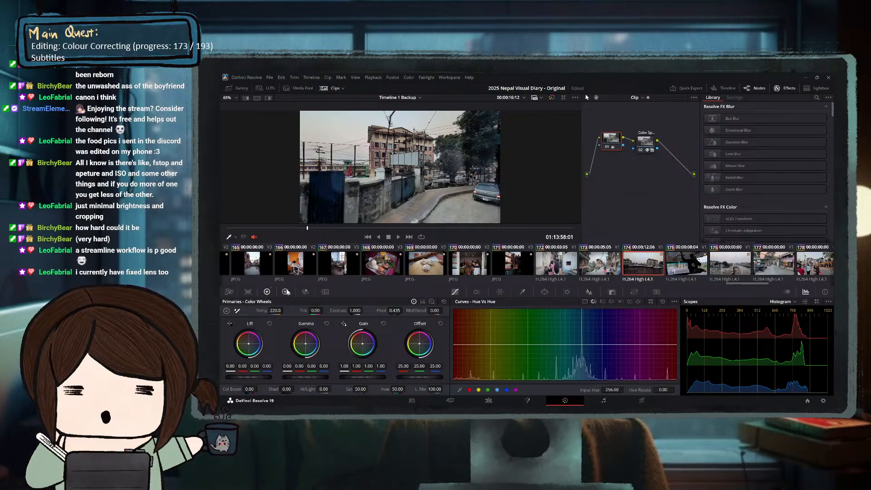
pyautogui.moveTo(308, 227); pyautogui.dragTo(350, 228)
pyautogui.moveTo(276, 310); pyautogui.dragTo(285, 310)
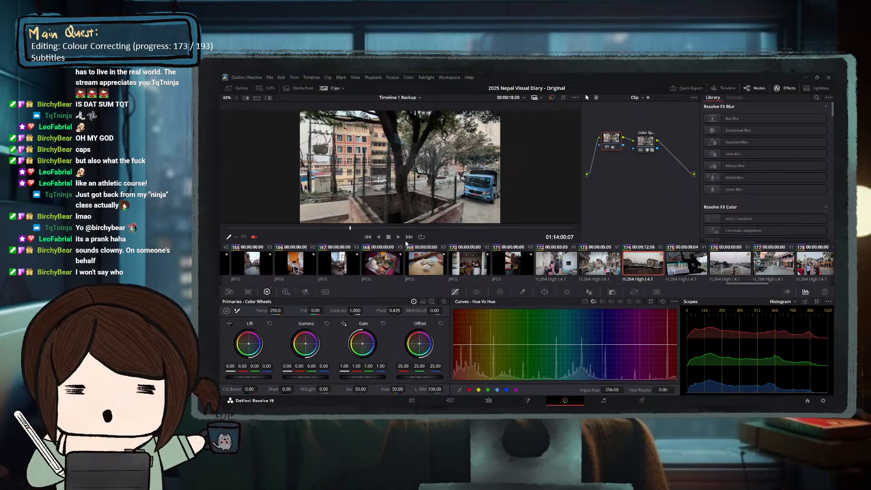
# Park clip 174 on the tree and blue truck frame and switch the scope from Parade to Waveform.
pyautogui.click(388, 228)
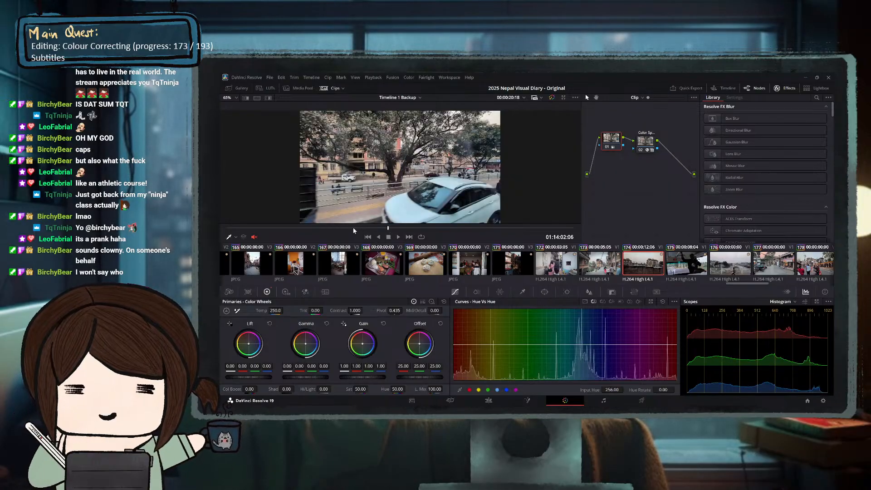
pyautogui.click(353, 230)
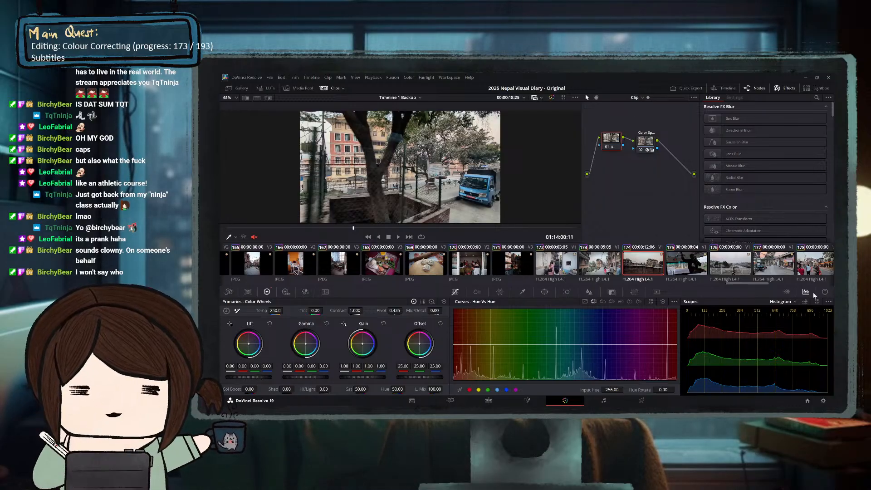
pyautogui.click(783, 302)
pyautogui.click(786, 313)
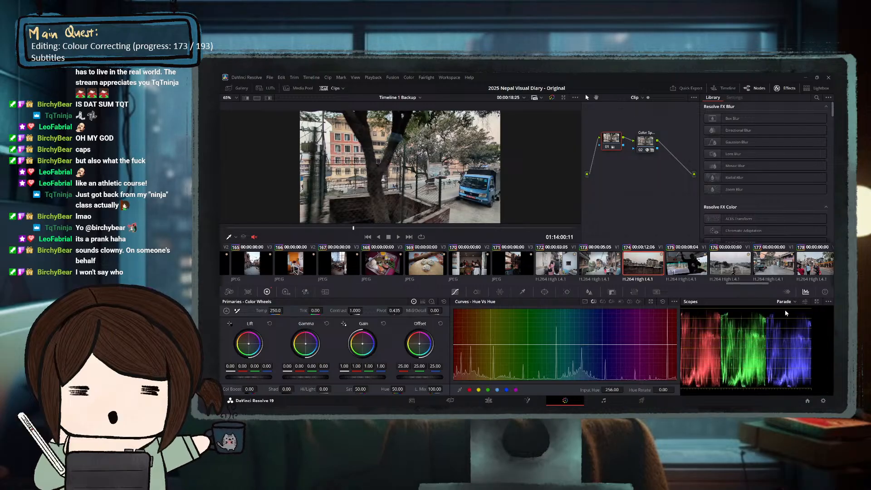
pyautogui.click(787, 303)
pyautogui.click(786, 319)
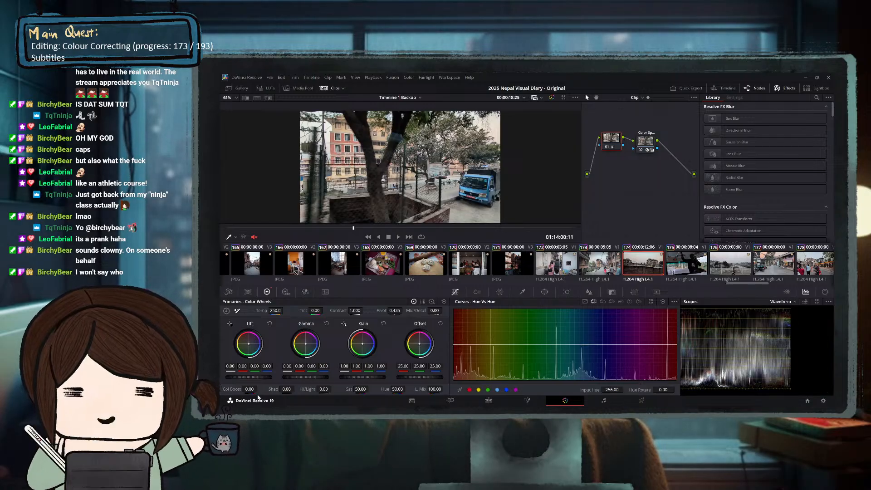
# Adjust clip 174's first node to Lift 0.01, Gamma 0.04 and Gain 0.96.
pyautogui.moveTo(242, 379); pyautogui.dragTo(249, 378)
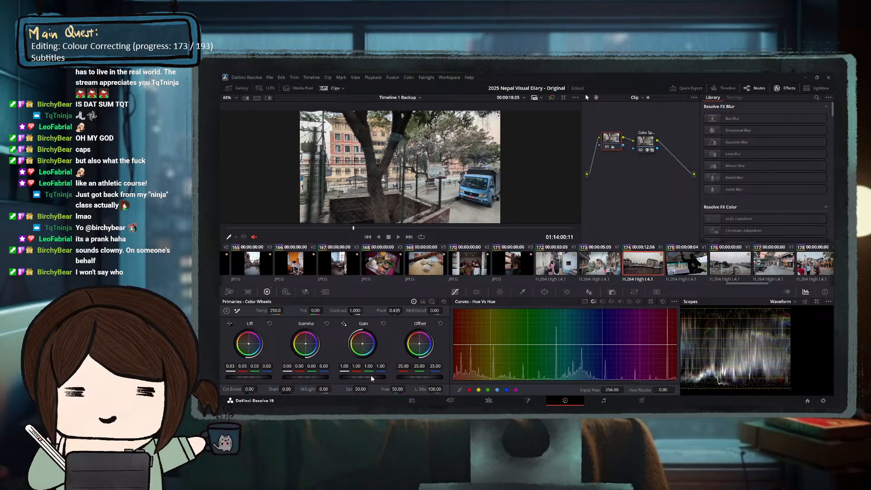
pyautogui.moveTo(373, 376); pyautogui.dragTo(366, 376)
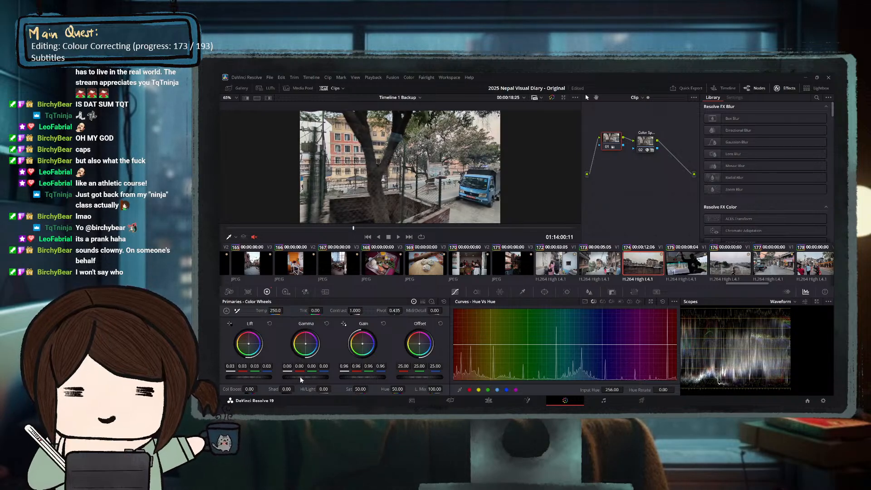
pyautogui.moveTo(301, 378); pyautogui.dragTo(312, 378)
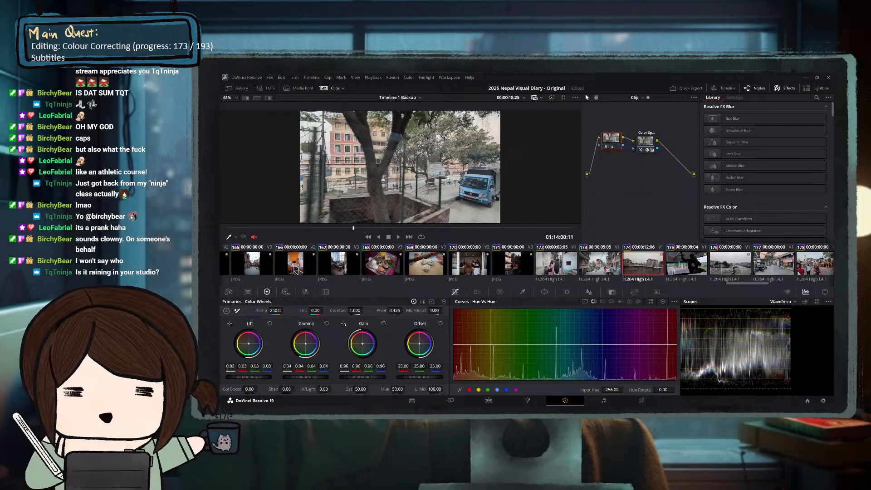
pyautogui.moveTo(249, 377); pyautogui.dragTo(242, 377)
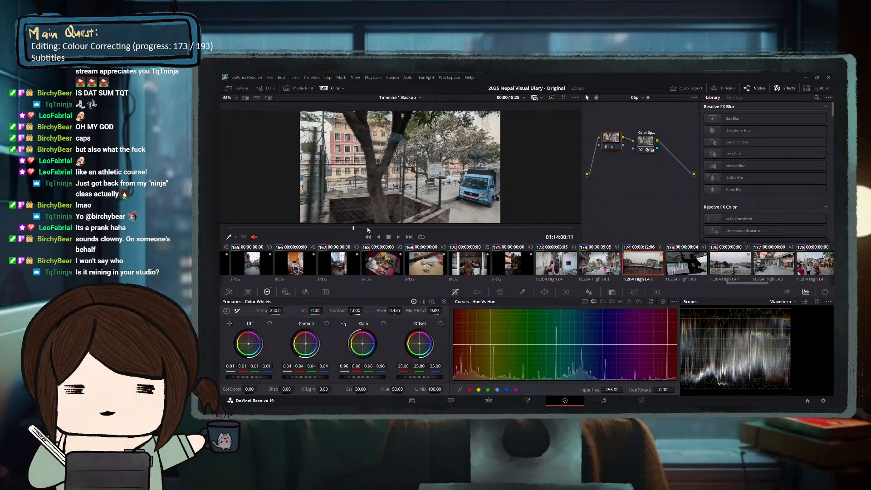
# Raise the colour temperature of clip 174's first node to 460 and check it on several frames of the shot.
pyautogui.moveTo(368, 230); pyautogui.dragTo(289, 229)
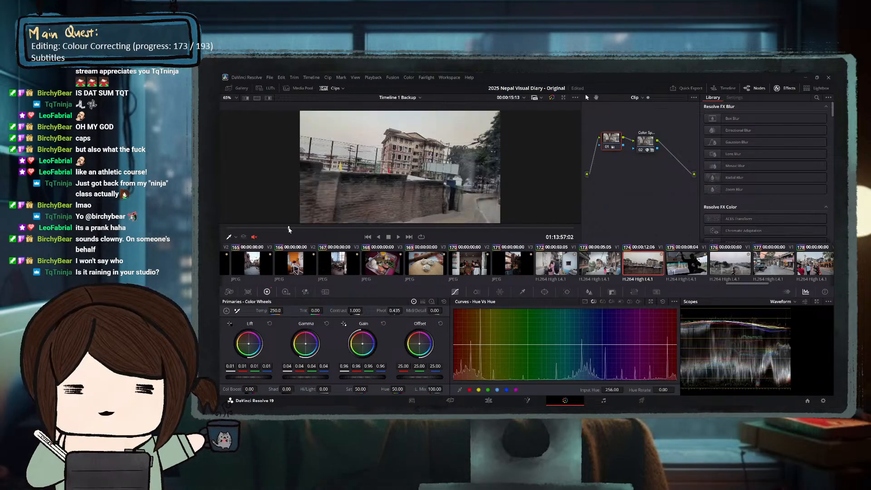
pyautogui.click(326, 230)
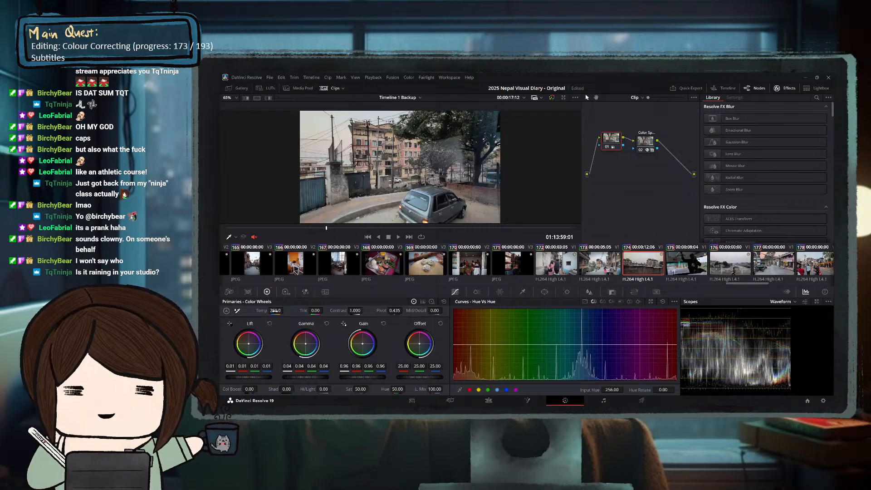
pyautogui.moveTo(275, 312); pyautogui.dragTo(285, 310)
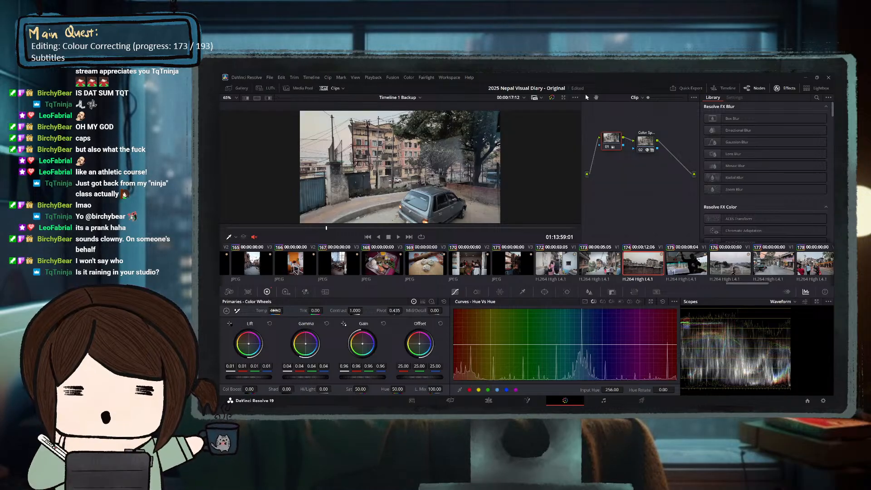
pyautogui.click(404, 228)
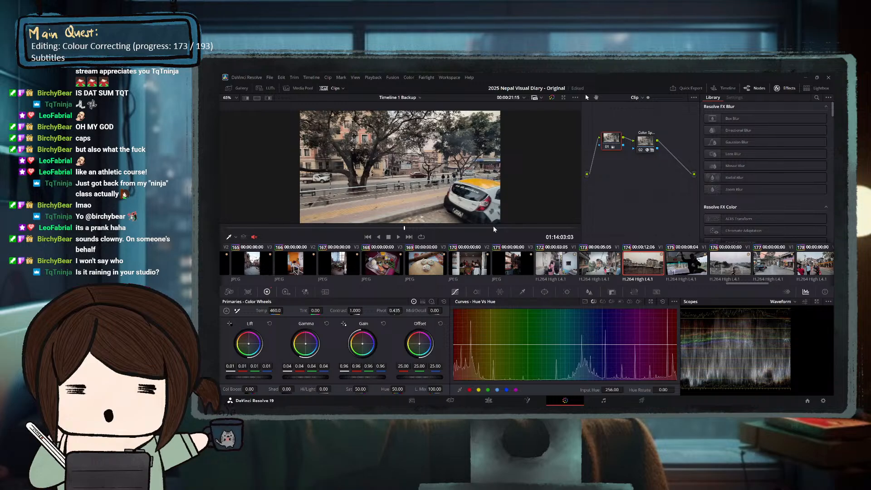
pyautogui.click(388, 228)
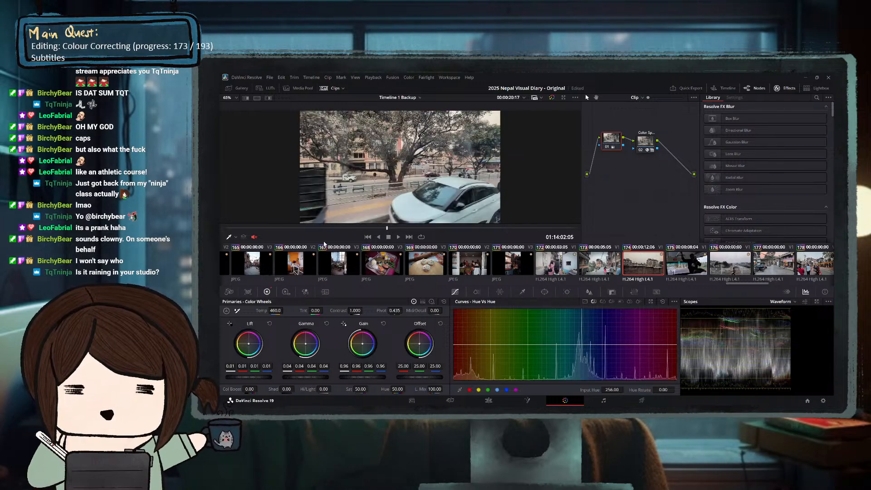
pyautogui.click(334, 227)
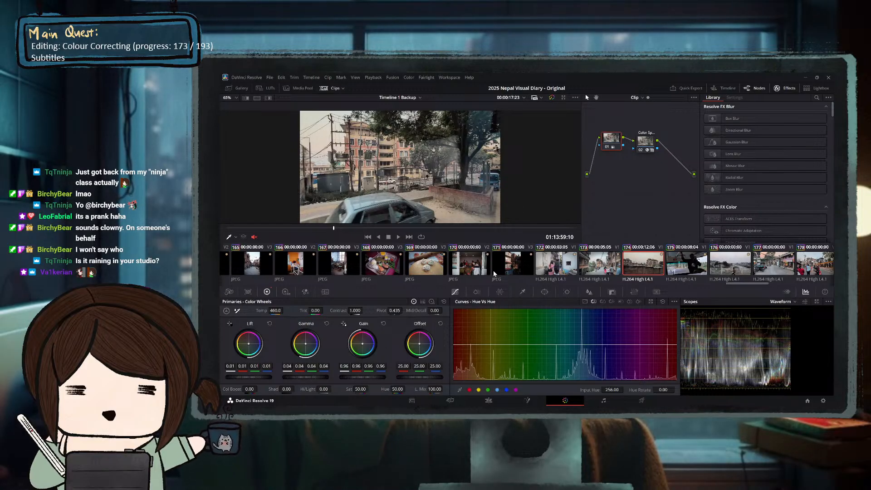
# Raise the saturation of clip 174's first node to 61.20 and check the grade on different frames.
pyautogui.click(405, 228)
pyautogui.click(375, 229)
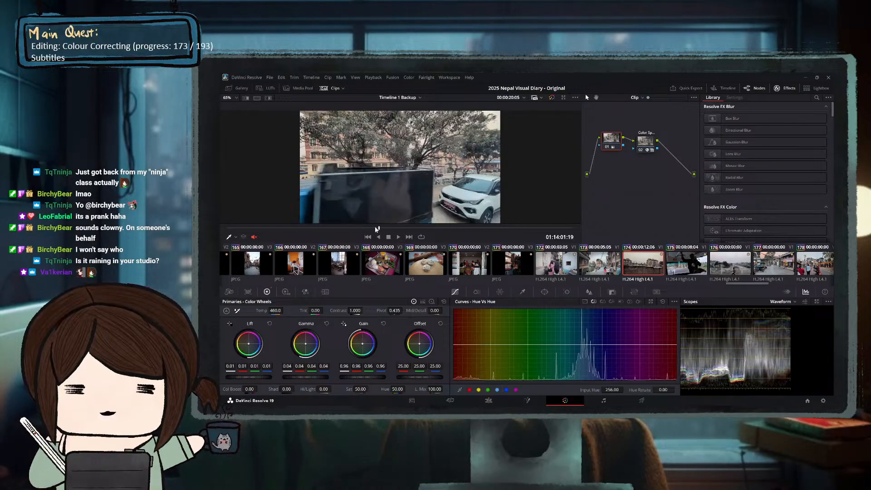
pyautogui.click(352, 228)
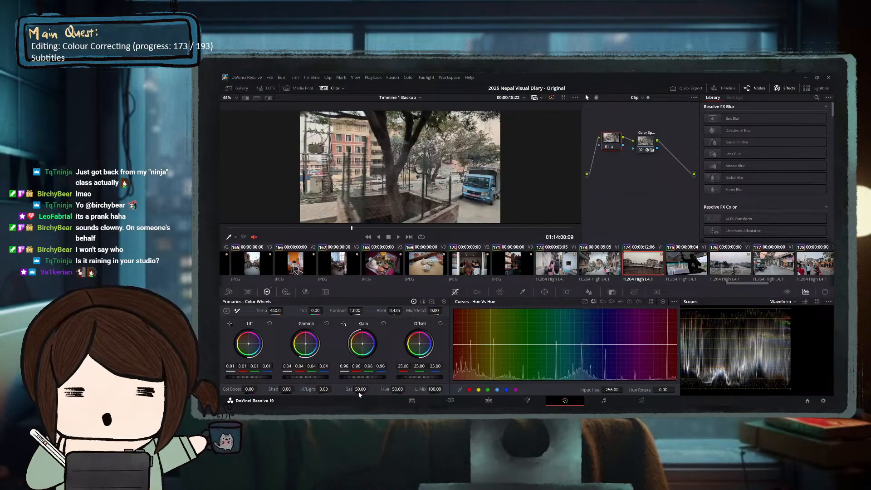
pyautogui.moveTo(359, 389); pyautogui.dragTo(370, 389)
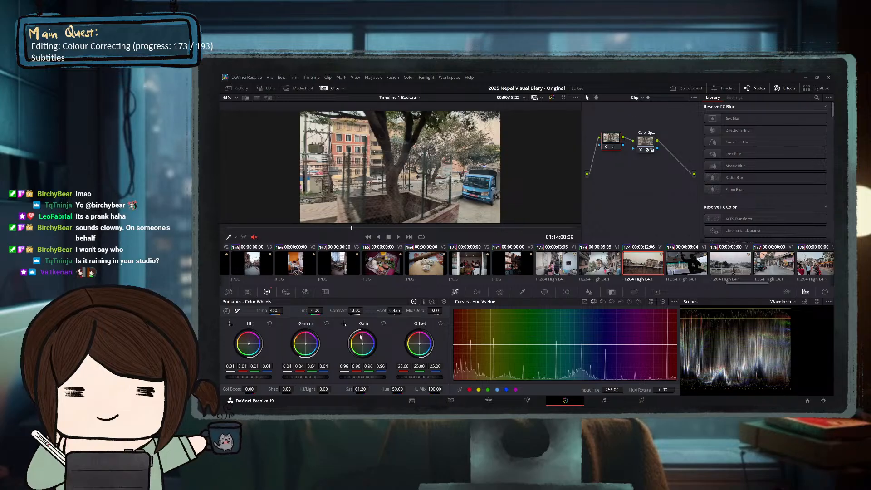
pyautogui.moveTo(313, 229); pyautogui.dragTo(310, 229)
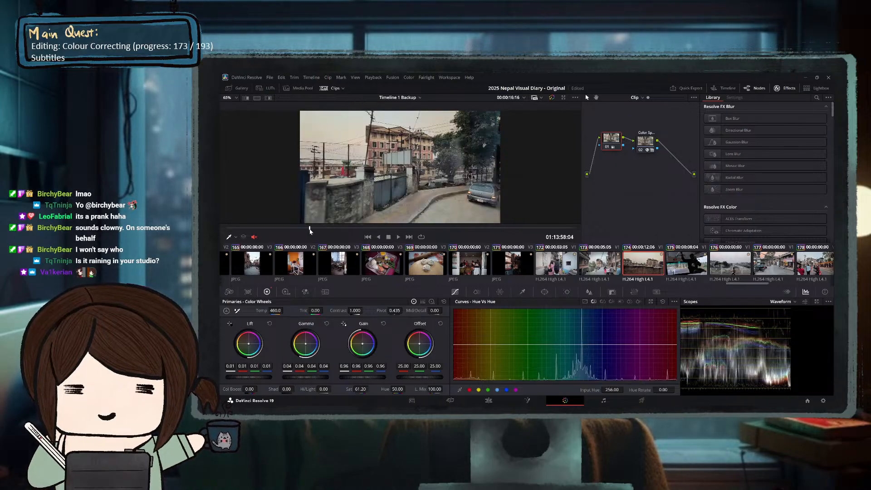
# Compare clip 174 with its grades bypassed and enabled, and check the grade on the tree frame.
pyautogui.click(552, 99)
pyautogui.click(552, 98)
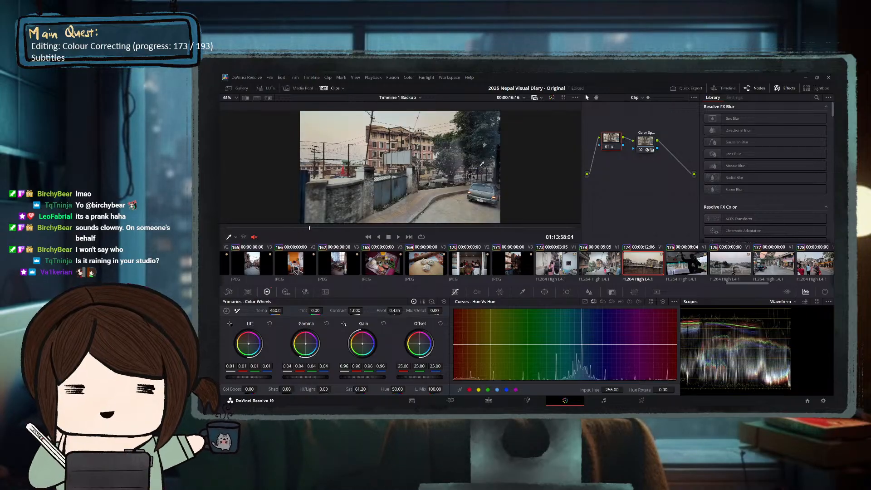
pyautogui.click(553, 98)
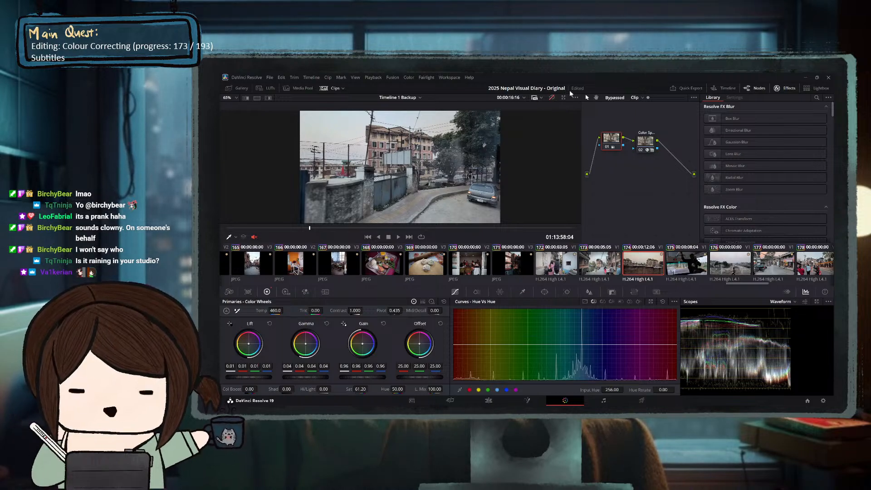
pyautogui.hotkey('shift', 'd')
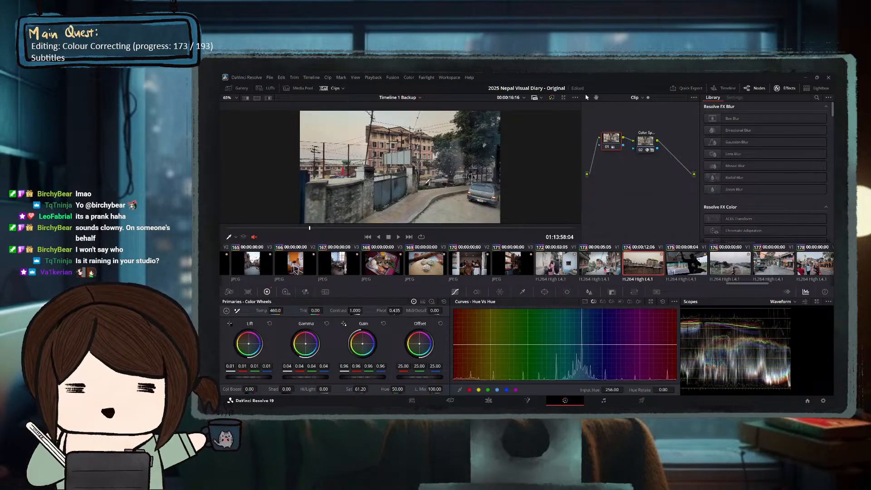
pyautogui.moveTo(290, 229); pyautogui.dragTo(356, 231)
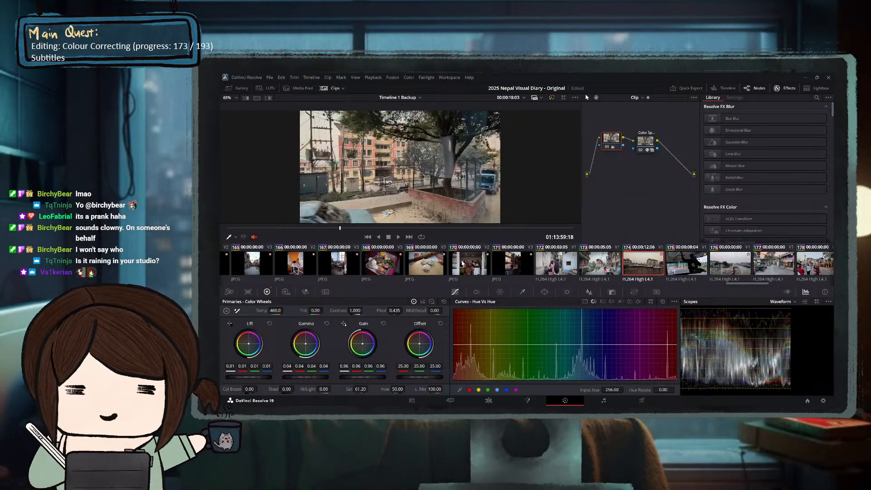
# Alternate between clips 173 and 174 to compare their colour and brightness.
pyautogui.click(600, 265)
pyautogui.click(631, 270)
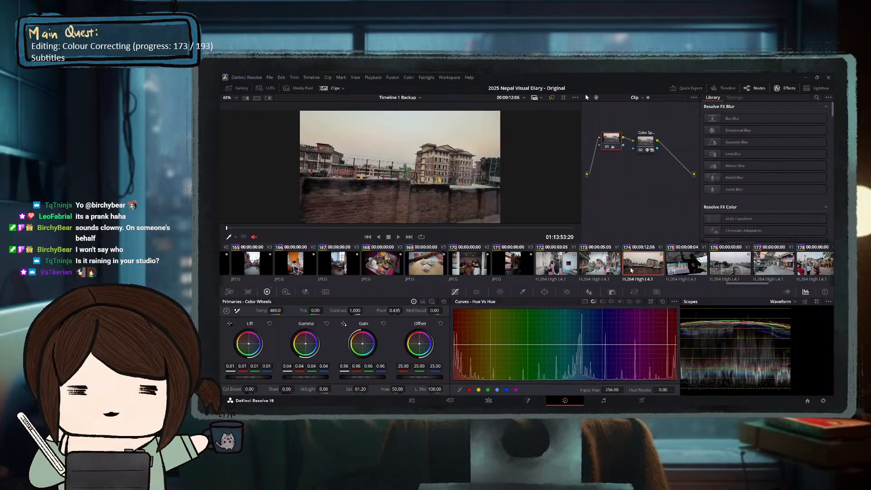
pyautogui.click(604, 270)
pyautogui.click(632, 271)
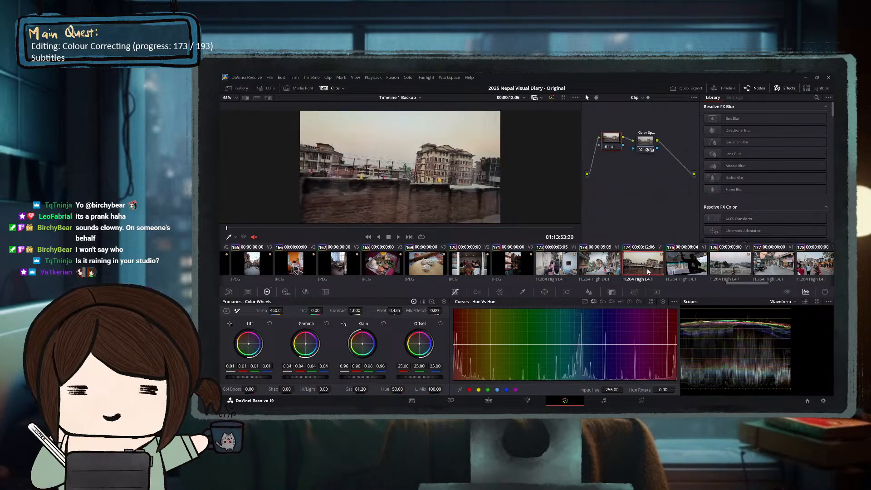
pyautogui.click(613, 271)
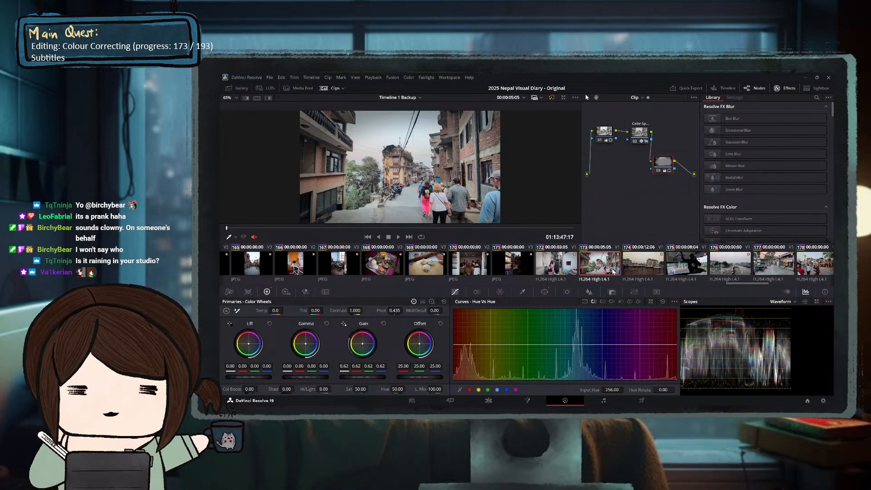
pyautogui.click(635, 268)
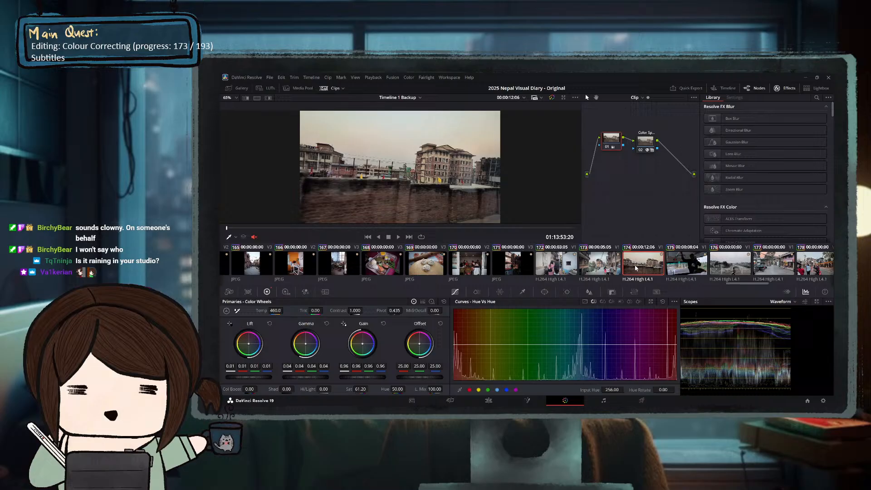
# Switch the scope to Histogram and examine the blue truck, roadside trees and street junction frames of clip 174.
pyautogui.click(376, 229)
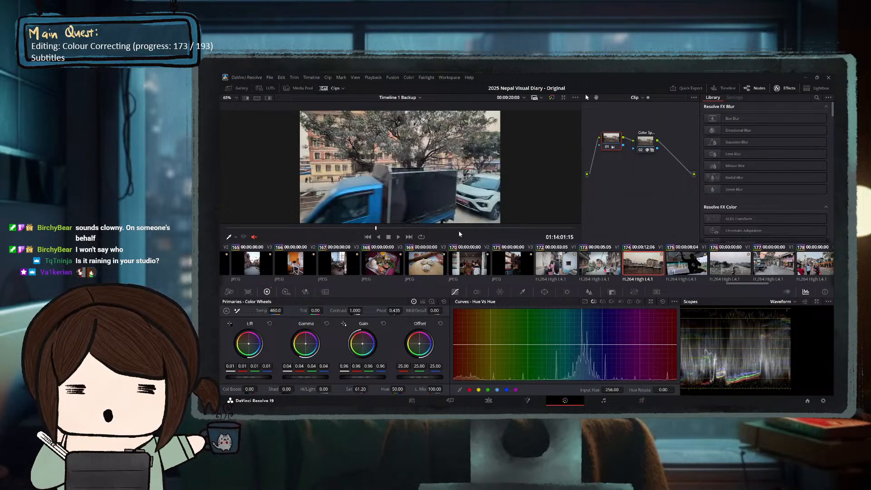
pyautogui.click(782, 301)
pyautogui.click(765, 343)
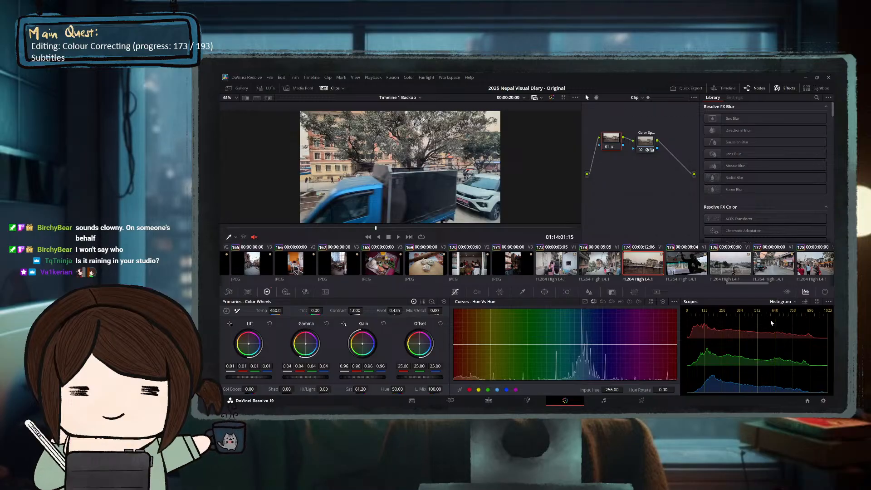
pyautogui.click(430, 228)
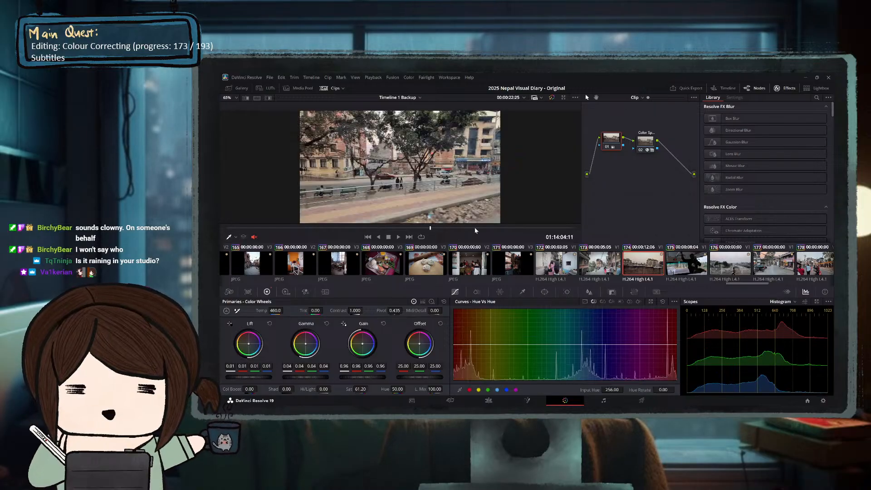
pyautogui.click(475, 228)
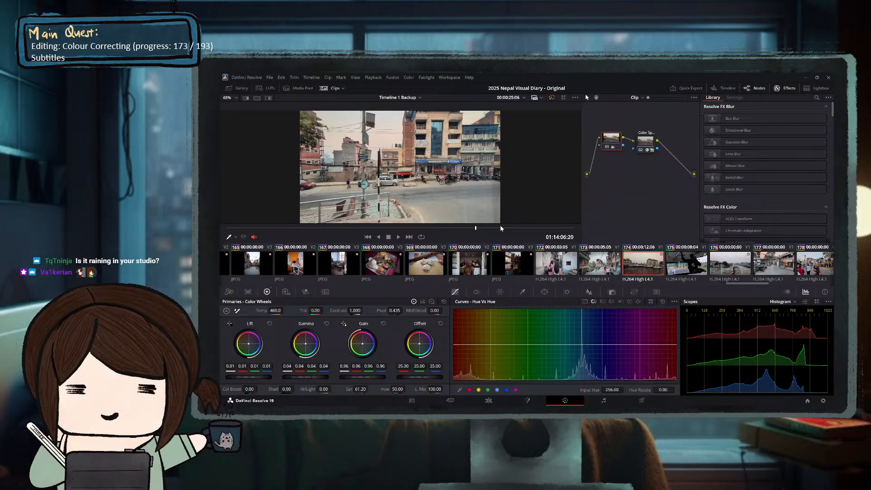
# Add a serial node after clip 174's Color Space Transform node and give it a circle window.
pyautogui.click(646, 145)
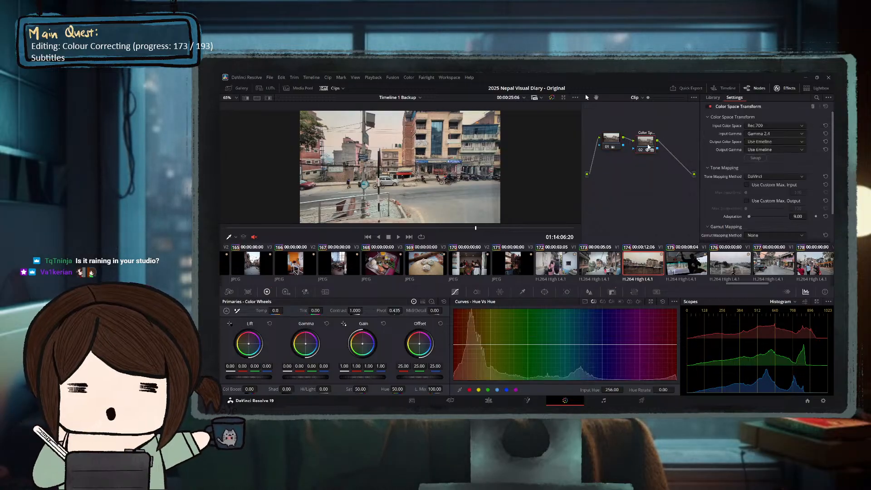
pyautogui.hotkey('alt', 's')
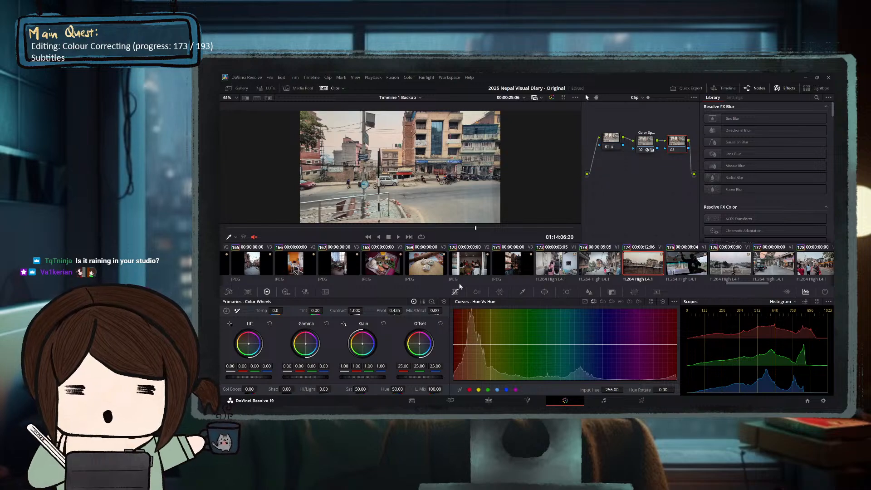
pyautogui.click(547, 292)
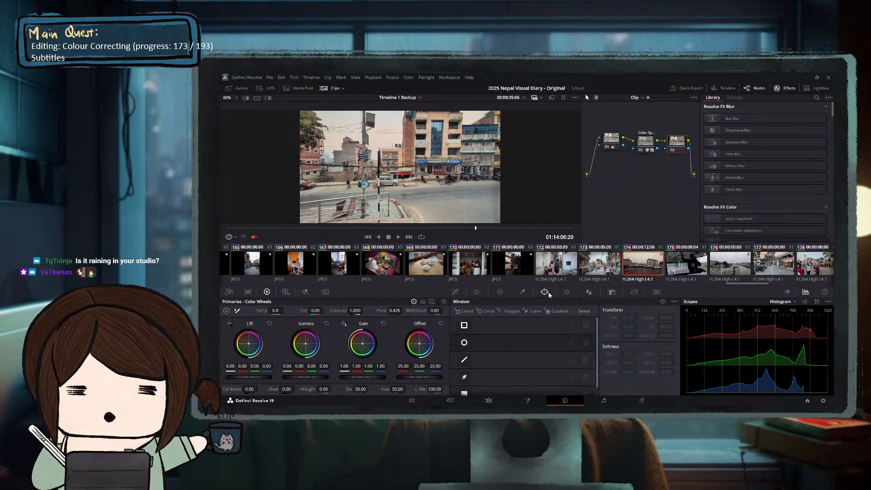
pyautogui.click(486, 311)
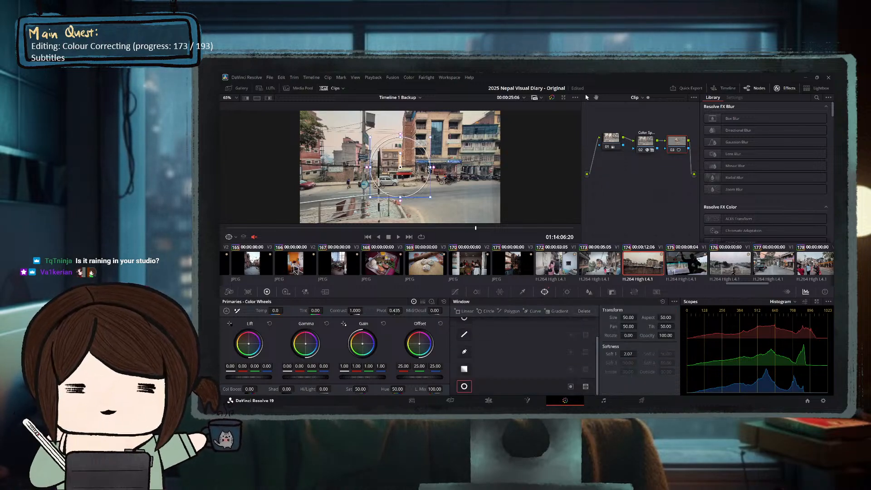
# Stretch the circle window to fill the frame with size 60.01, aspect 73.18 and softness 8.53, and invert it.
pyautogui.moveTo(430, 168); pyautogui.dragTo(532, 168)
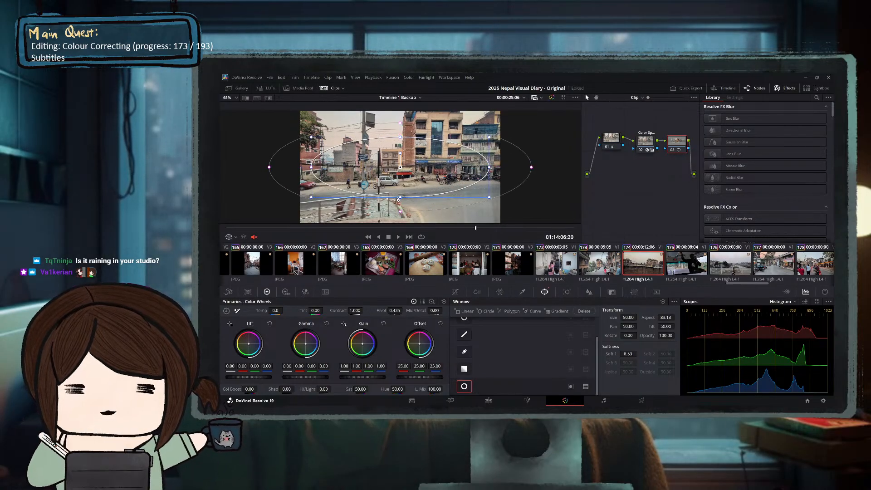
pyautogui.moveTo(400, 198); pyautogui.dragTo(399, 216)
pyautogui.moveTo(311, 167); pyautogui.dragTo(300, 167)
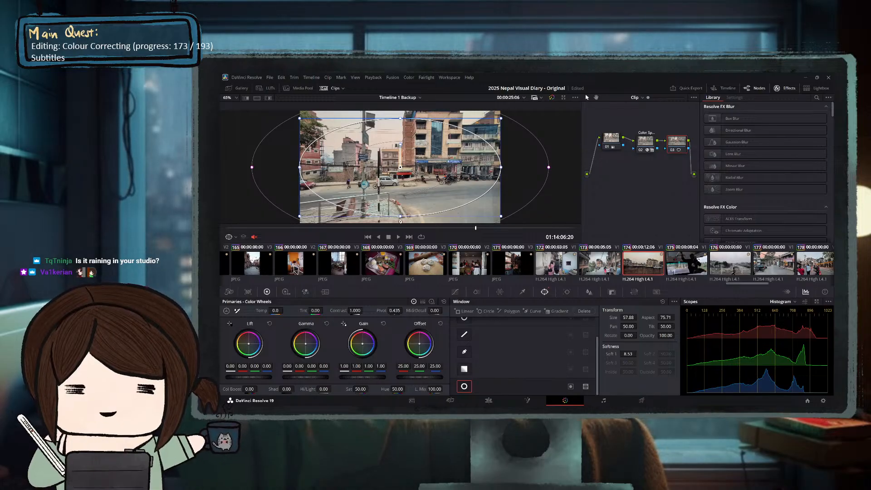
pyautogui.moveTo(399, 217); pyautogui.dragTo(400, 221)
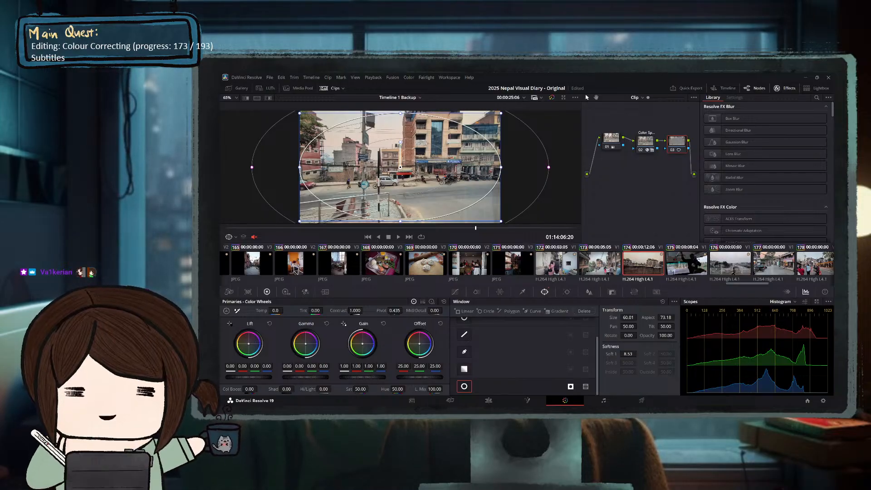
# With the scope on Waveform, lower the windowed node's Gain to 0.71 and compare an early frame with the grades bypassed.
pyautogui.click(786, 316)
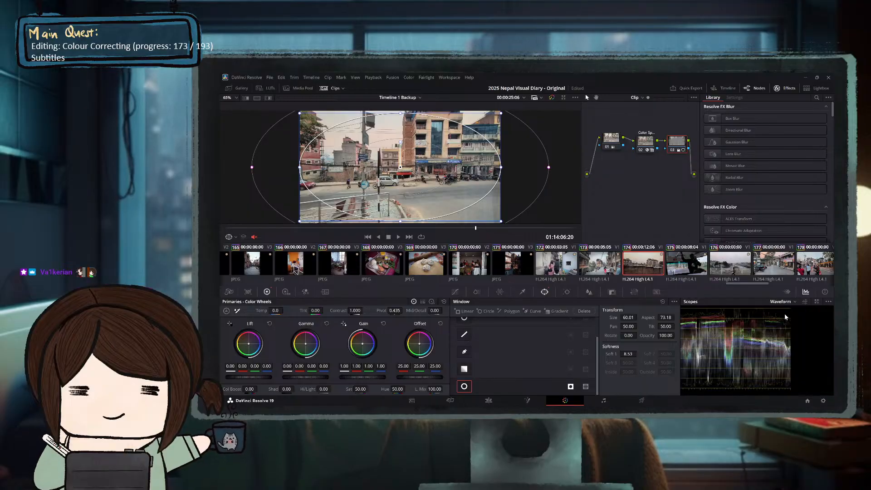
pyautogui.moveTo(382, 377); pyautogui.dragTo(345, 377)
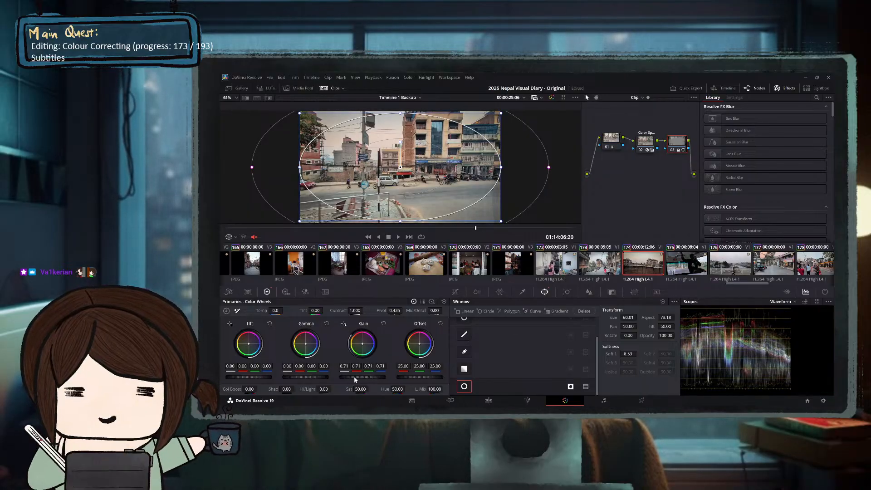
pyautogui.click(274, 228)
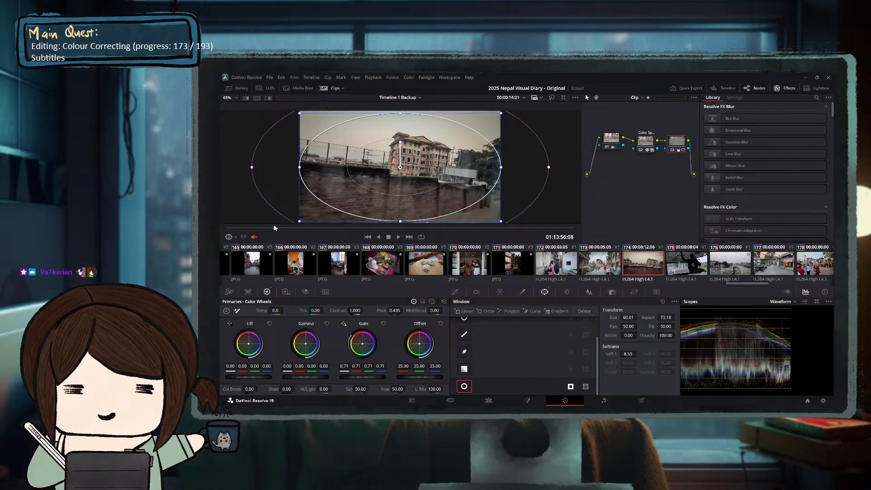
pyautogui.click(552, 98)
pyautogui.click(552, 98)
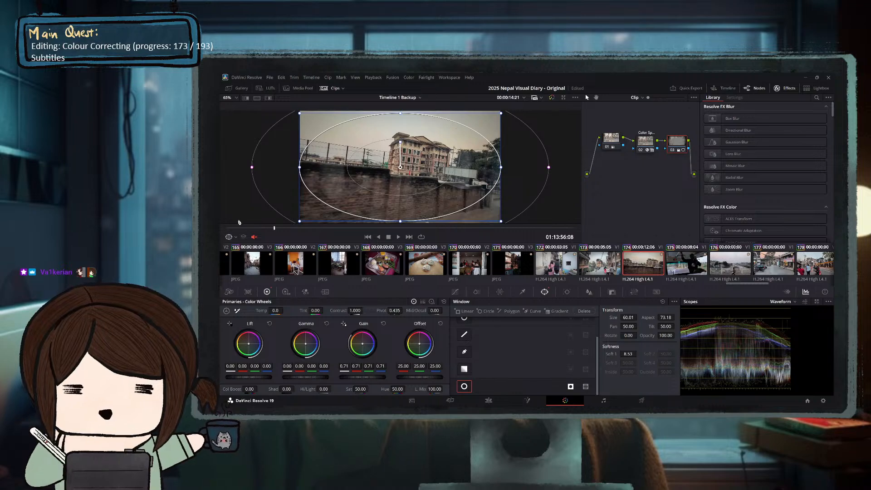
# Play clip 174 from near its start to review the vignette in motion.
pyautogui.click(258, 228)
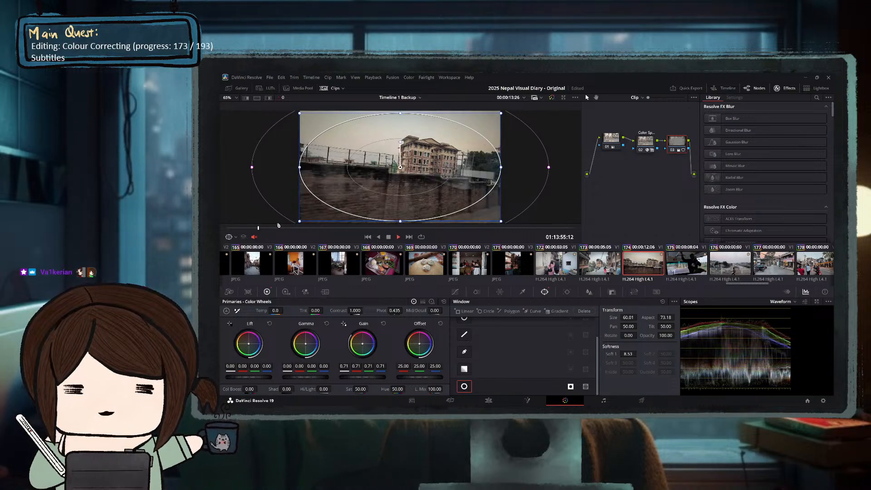
pyautogui.press('space')
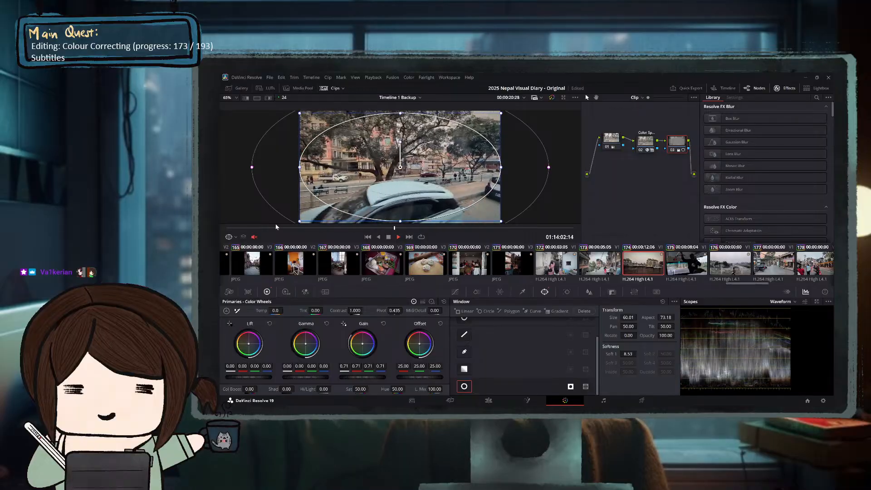
pyautogui.press('space')
# Park clip 175 on an early frame of the man in the bus and add a serial node before its Color Space Transform node.
pyautogui.click(699, 268)
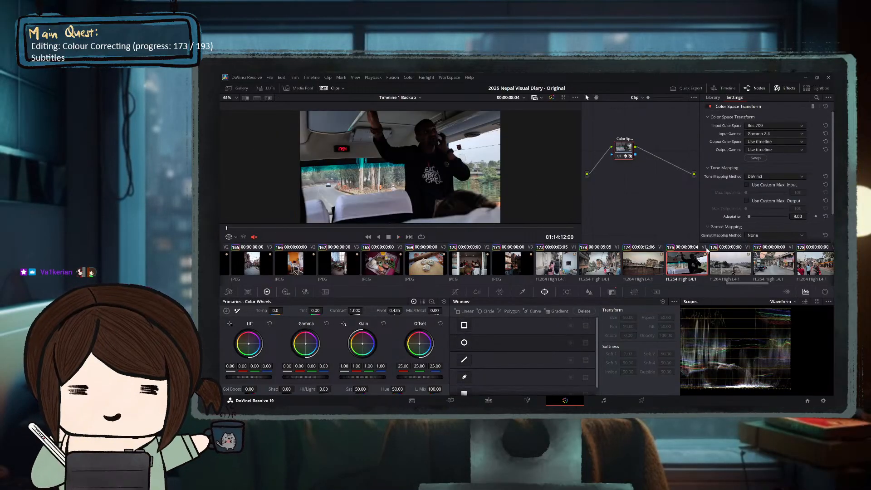
pyautogui.press('space')
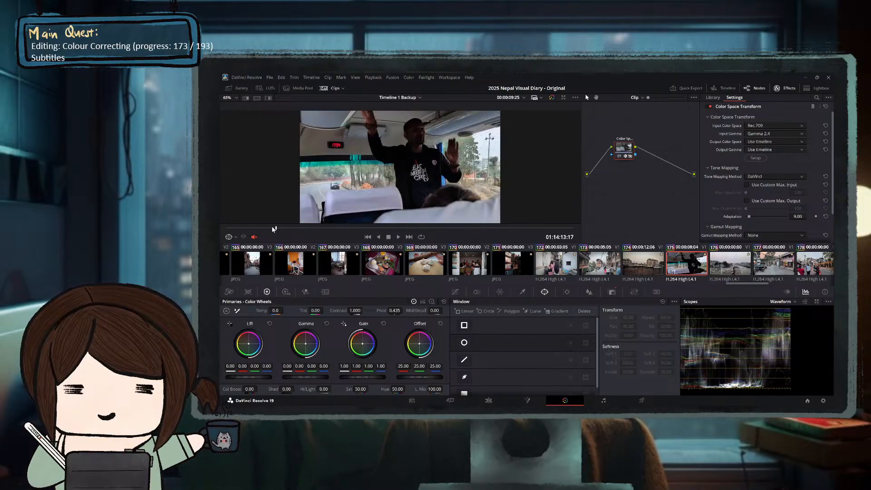
pyautogui.click(253, 228)
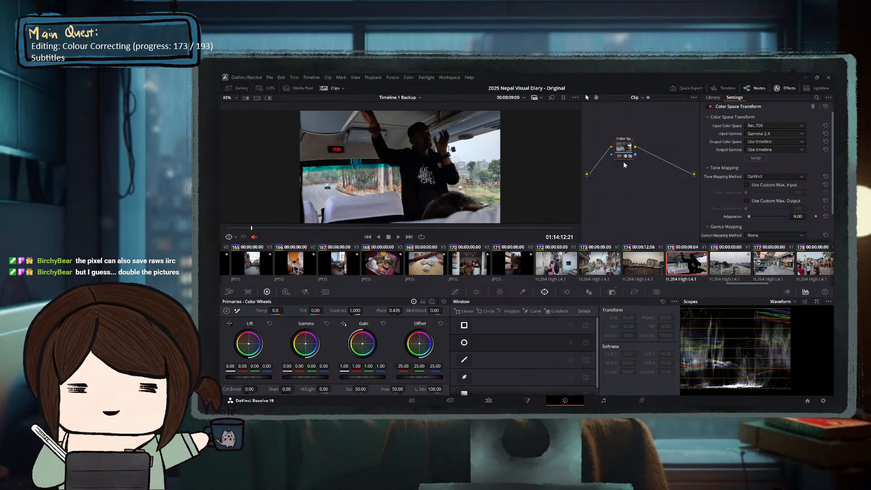
pyautogui.hotkey('shift', 's')
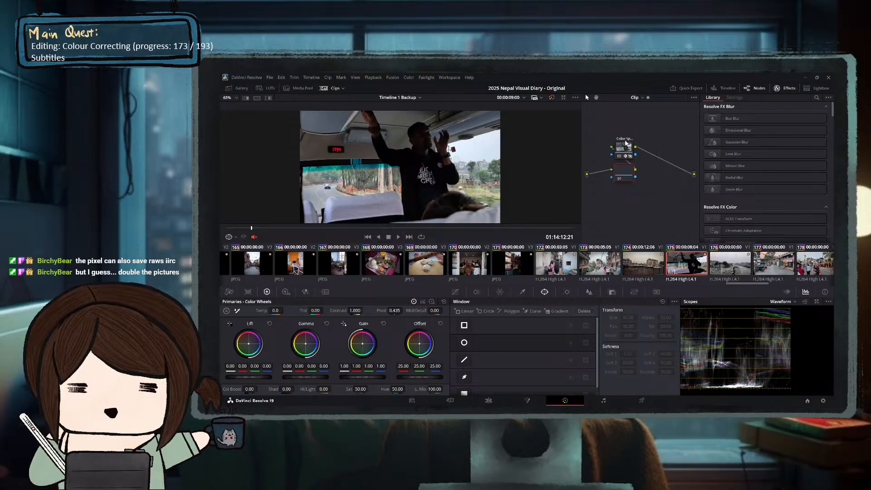
pyautogui.moveTo(623, 147); pyautogui.dragTo(649, 149)
pyautogui.moveTo(623, 148); pyautogui.dragTo(608, 137)
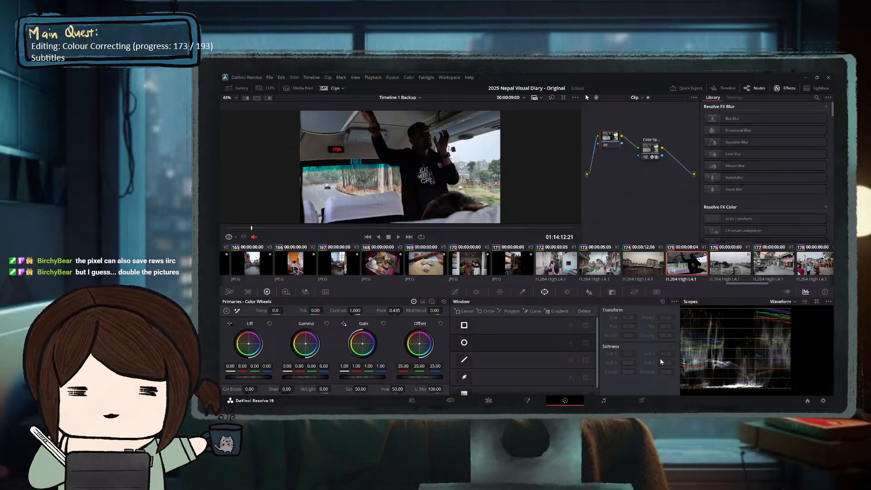
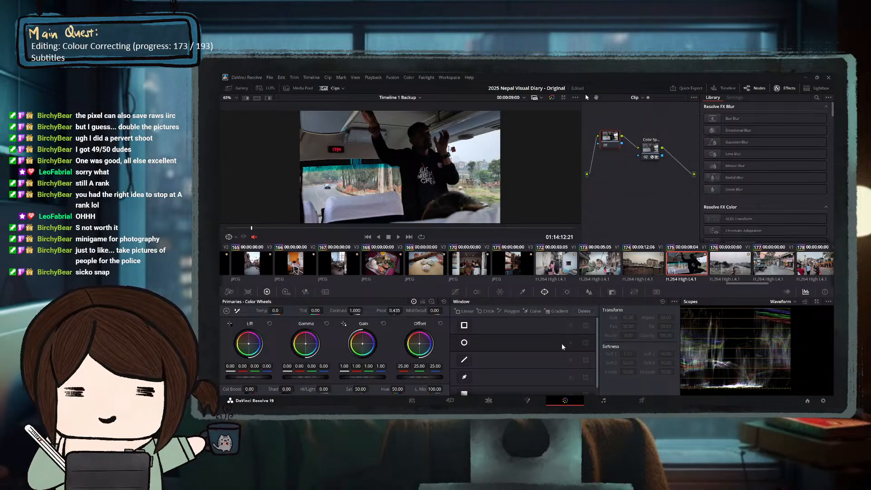
# Set clip 175's first node to Lift 0.06, Gamma 0.05, Gain 0.89 and Contrast 1.228.
pyautogui.moveTo(257, 377); pyautogui.dragTo(271, 377)
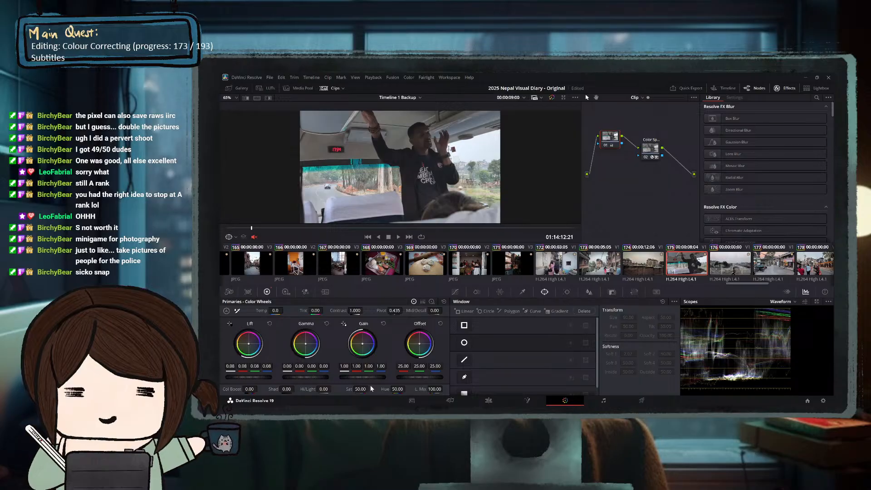
pyautogui.moveTo(367, 378); pyautogui.dragTo(309, 378)
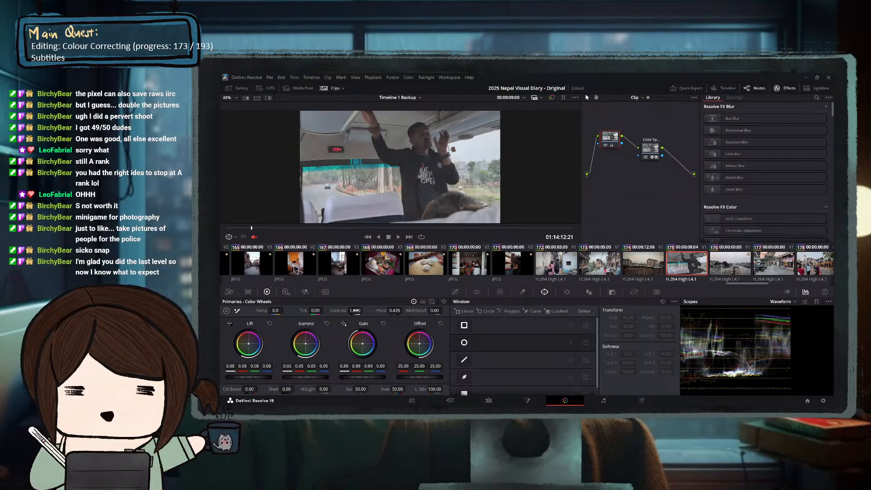
pyautogui.moveTo(356, 310); pyautogui.dragTo(377, 311)
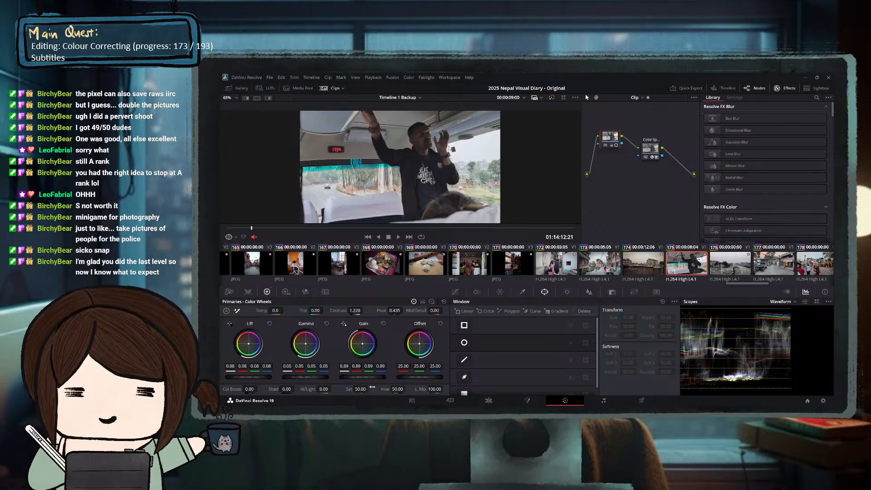
pyautogui.moveTo(246, 380); pyautogui.dragTo(237, 381)
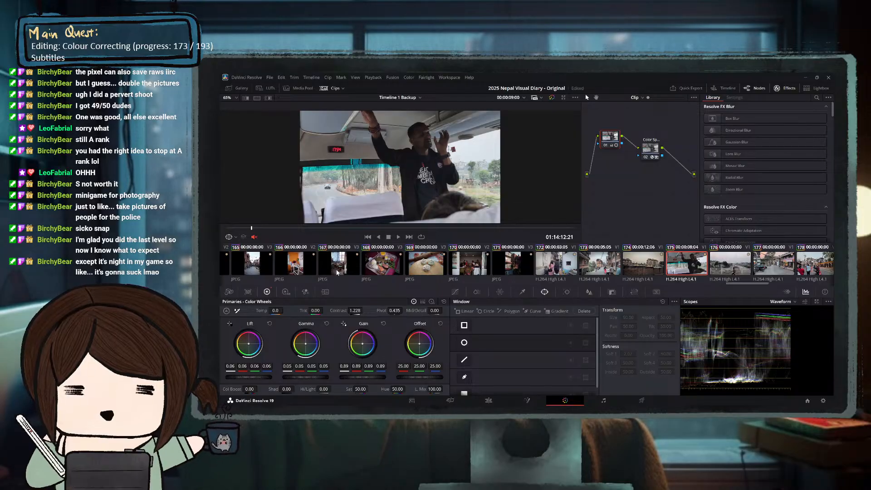
# Park clip 175 at source time 00:00:12:18 and add a serial node after its Color Space Transform node.
pyautogui.click(353, 227)
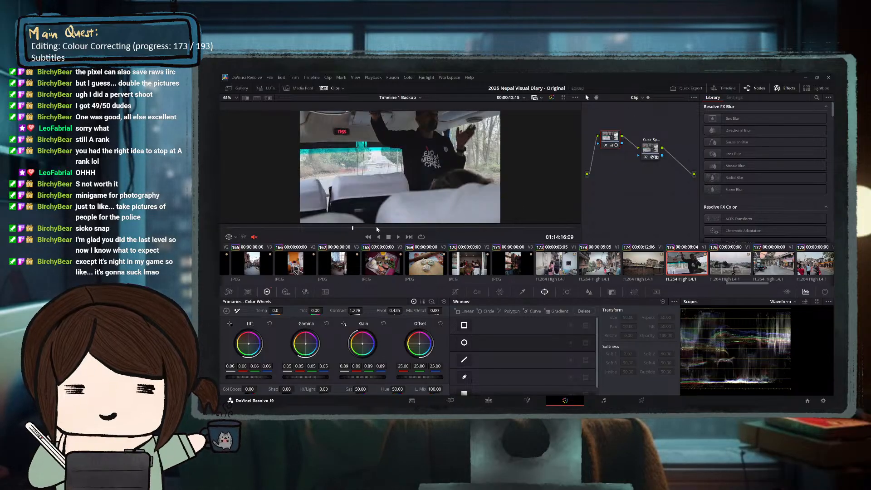
pyautogui.click(377, 227)
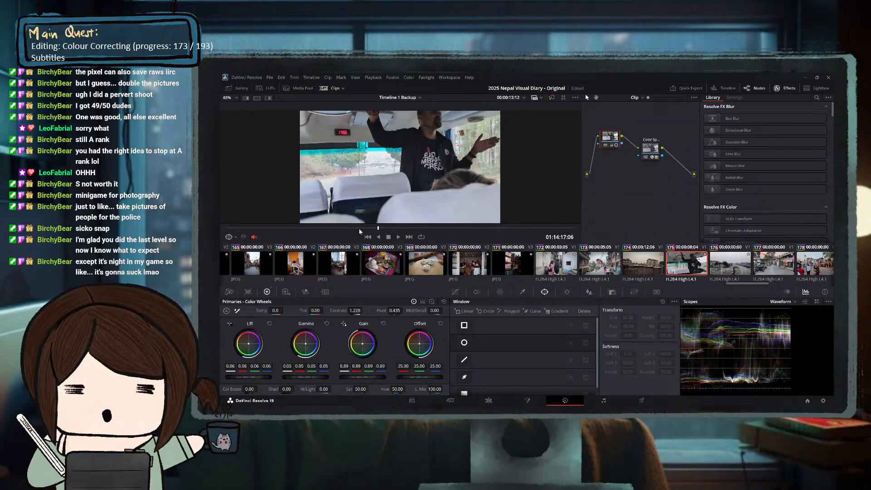
pyautogui.moveTo(362, 229)
pyautogui.mouseDown()
pyautogui.moveTo(410, 229)
pyautogui.moveTo(355, 229)
pyautogui.mouseUp()
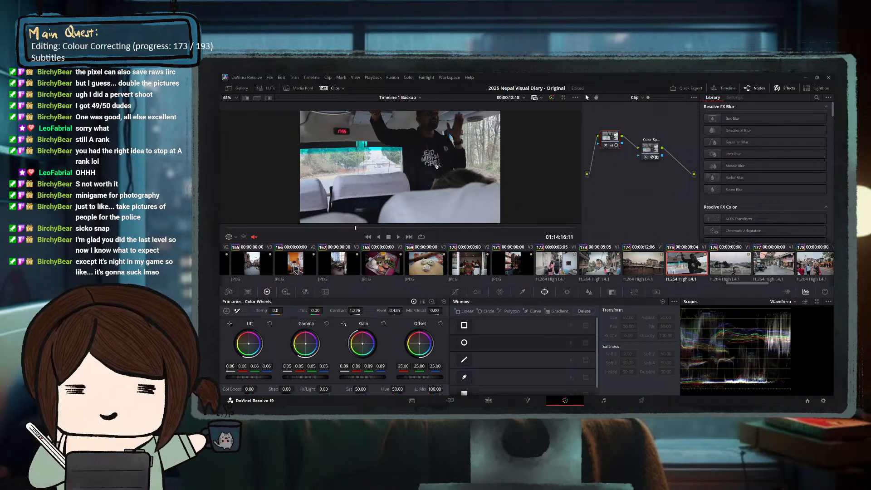
pyautogui.click(646, 148)
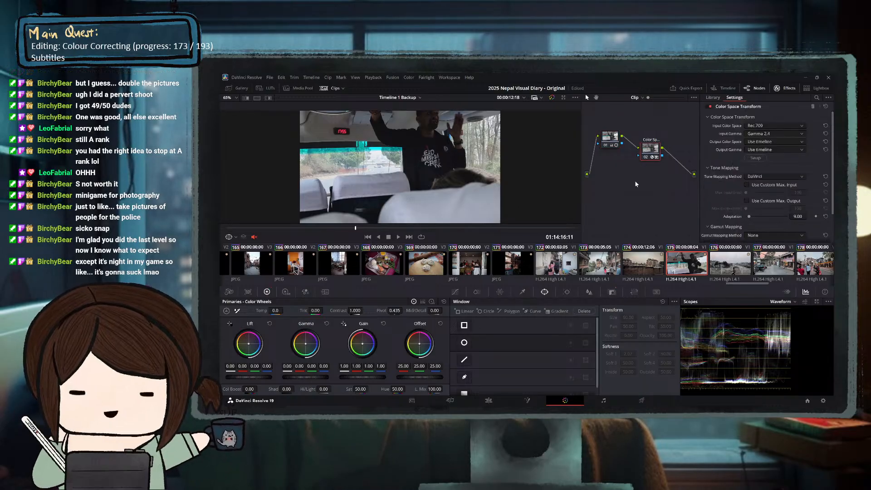
pyautogui.hotkey('alt', 's')
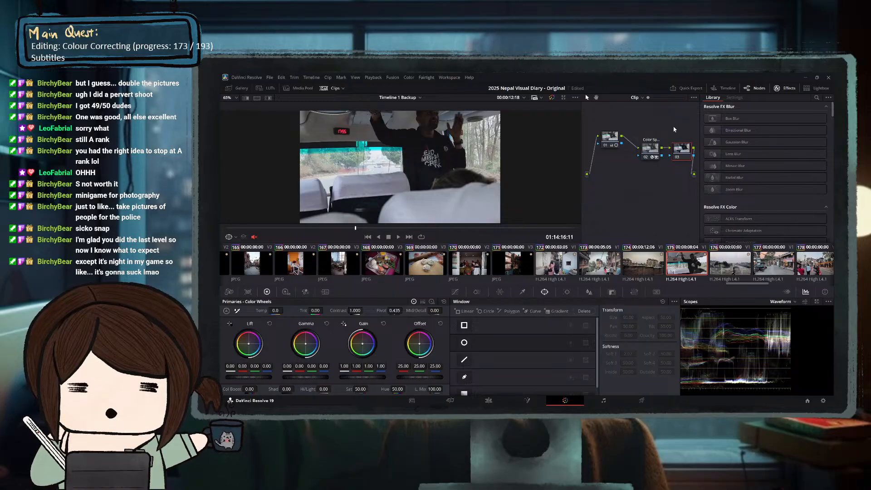
# Add a circular window to the new node, stretched to a frame-filling ellipse of about Size 61.34, Aspect 69.62 and Softness 5.35.
pyautogui.click(486, 311)
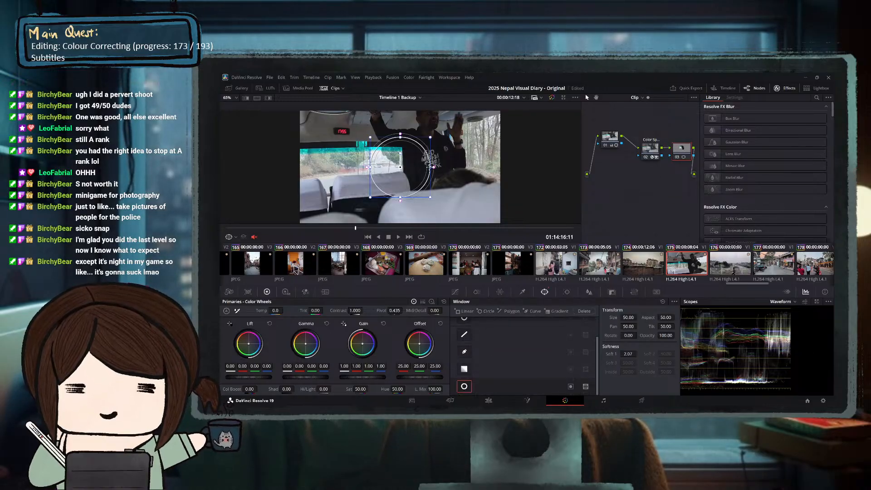
pyautogui.moveTo(429, 167); pyautogui.dragTo(522, 168)
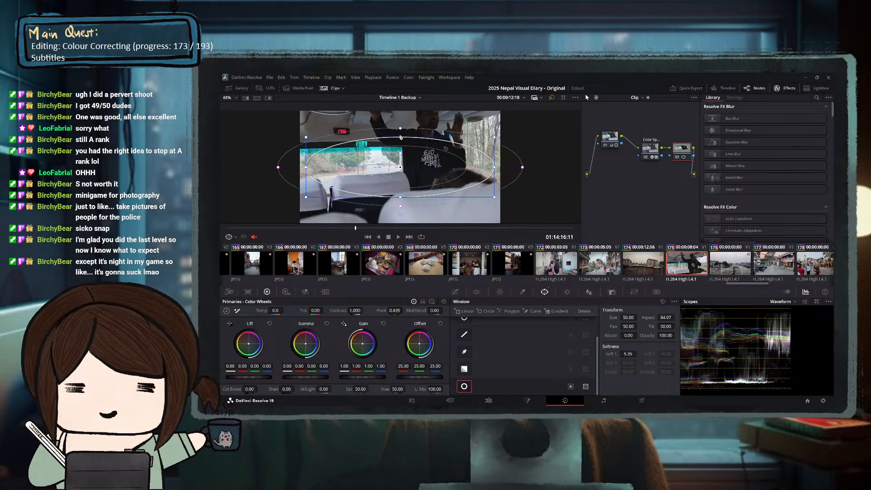
pyautogui.moveTo(399, 138); pyautogui.dragTo(401, 110)
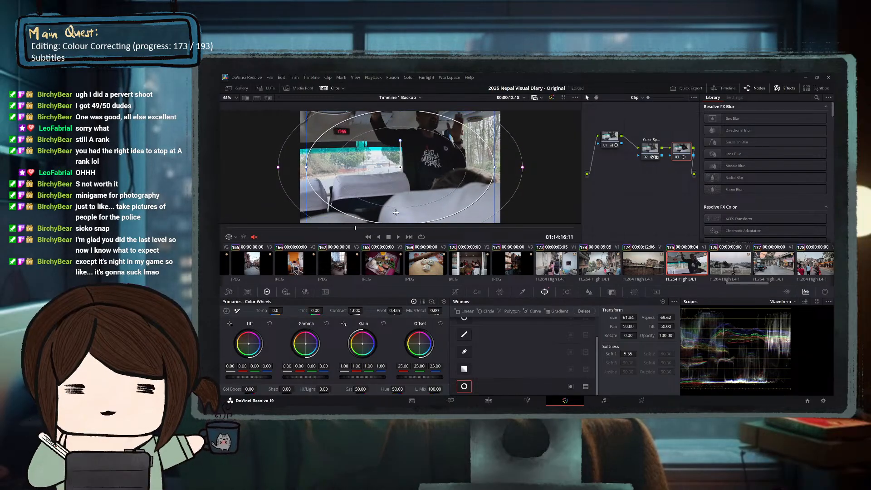
pyautogui.moveTo(396, 212); pyautogui.dragTo(393, 210)
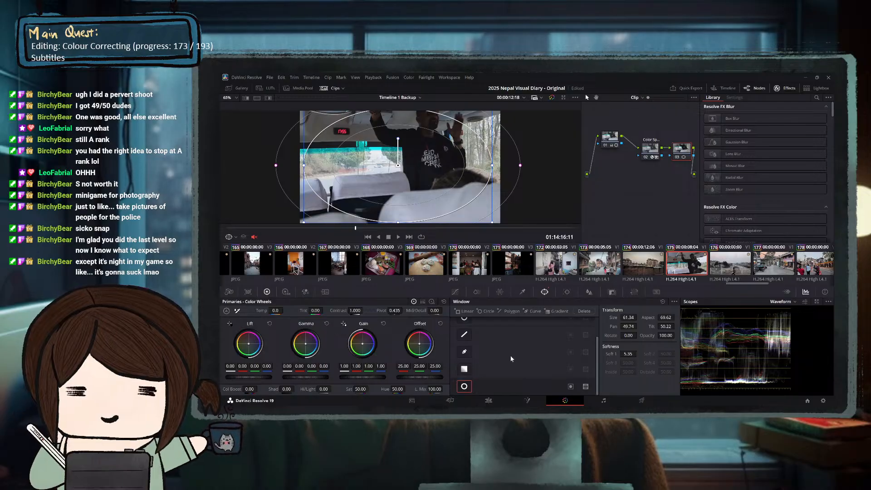
# With the scope on Histogram, darken outside the inverted ellipse with Gain 0.66 and shift the window to about Pan 50.07, Tilt 50.75.
pyautogui.click(571, 387)
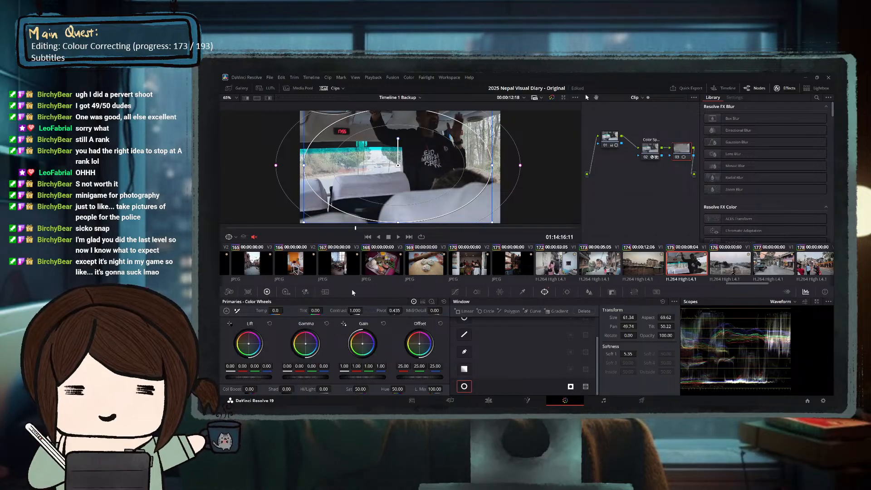
pyautogui.moveTo(384, 379); pyautogui.dragTo(364, 379)
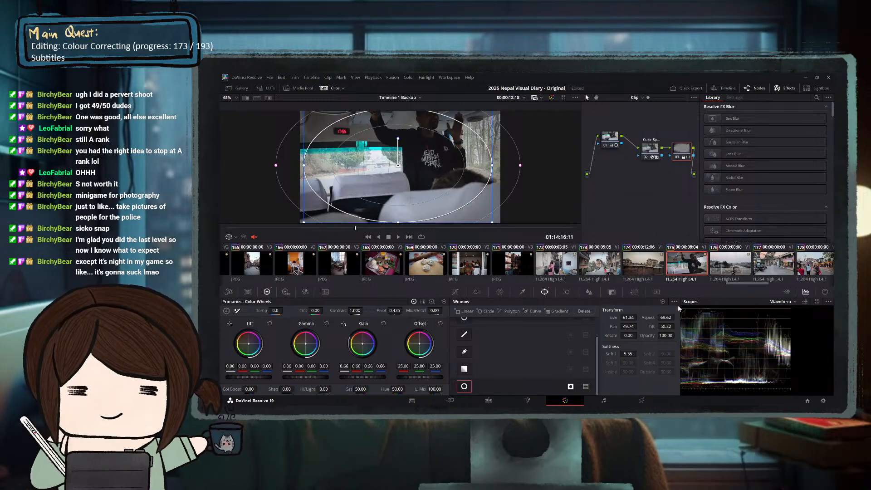
pyautogui.click(792, 332)
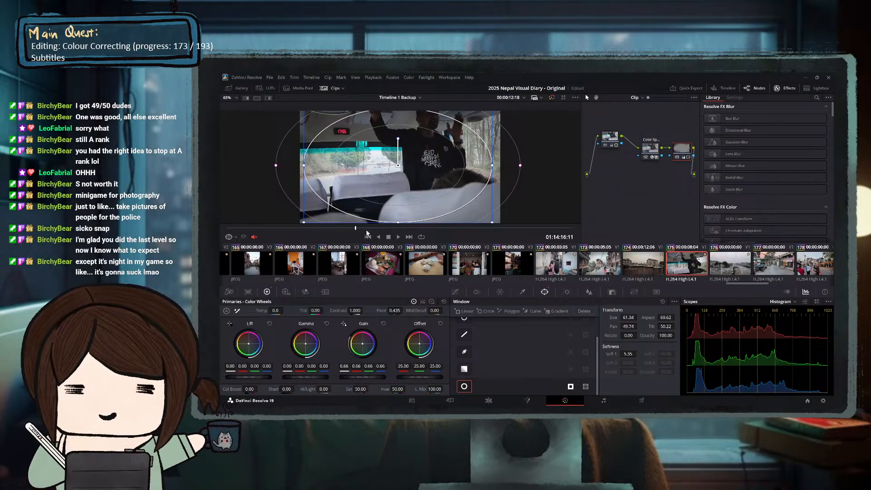
pyautogui.moveTo(391, 182)
pyautogui.mouseDown()
pyautogui.moveTo(413, 182)
pyautogui.moveTo(375, 183)
pyautogui.moveTo(394, 177)
pyautogui.mouseUp()
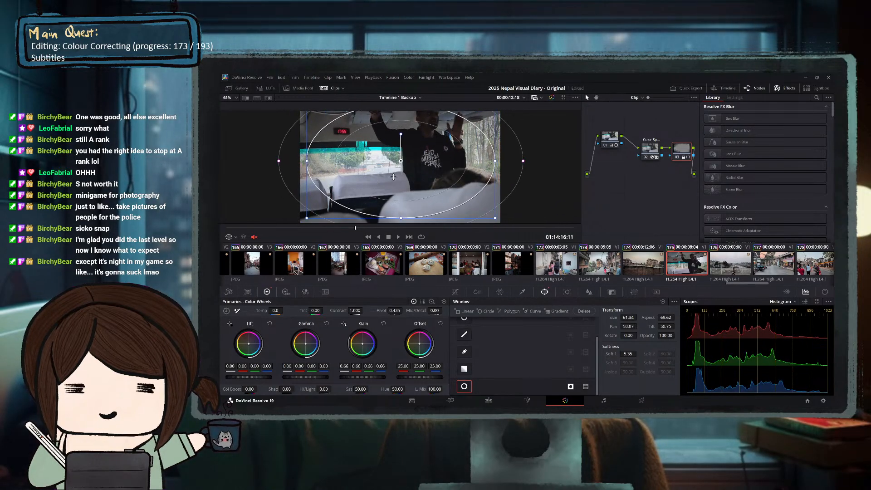
# Try a cooler temperature on clip 175's first node and reset its Temp to 0.
pyautogui.click(608, 136)
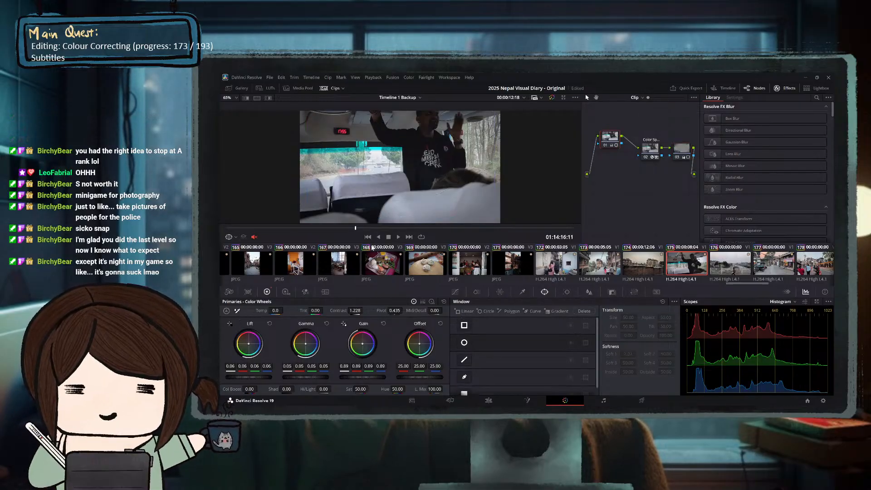
pyautogui.moveTo(276, 311)
pyautogui.mouseDown()
pyautogui.moveTo(285, 310)
pyautogui.moveTo(275, 310)
pyautogui.mouseUp()
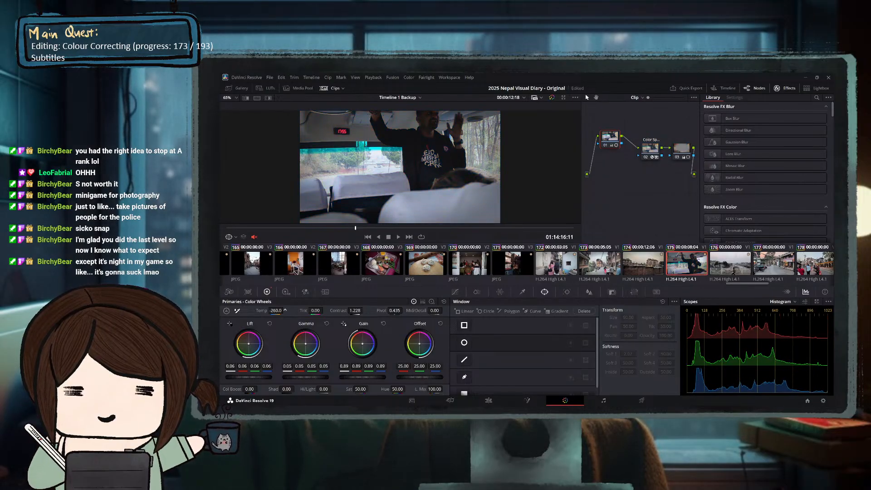
pyautogui.doubleClick(276, 310)
pyautogui.write('0')
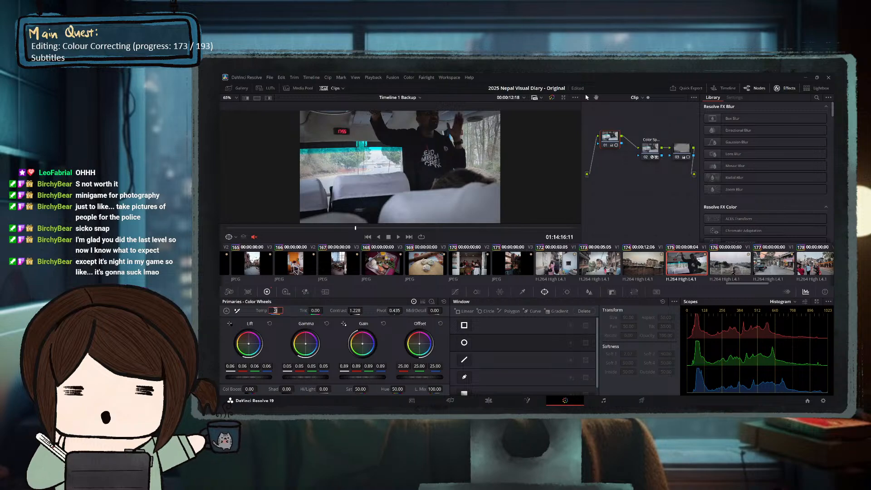
pyautogui.press('Return')
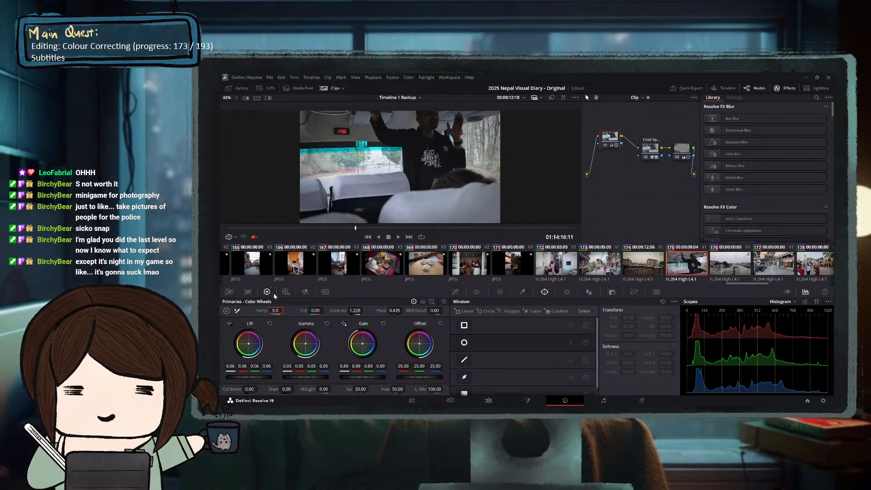
# White-balance clip 175's first node by sampling the white bus seat covers, giving a Temp of 771.5.
pyautogui.click(237, 311)
pyautogui.click(387, 201)
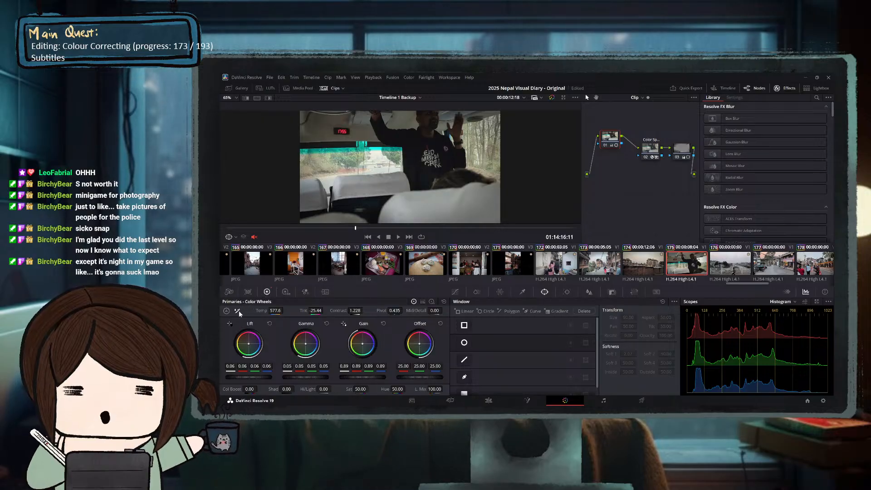
pyautogui.click(338, 181)
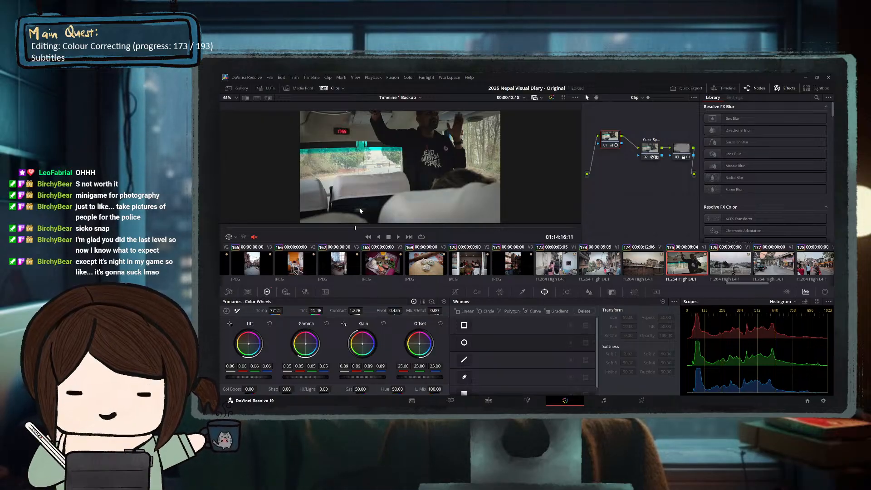
# Examine the new white balance on bright and dark frames throughout clip 175 against the Histogram.
pyautogui.click(376, 228)
pyautogui.click(428, 228)
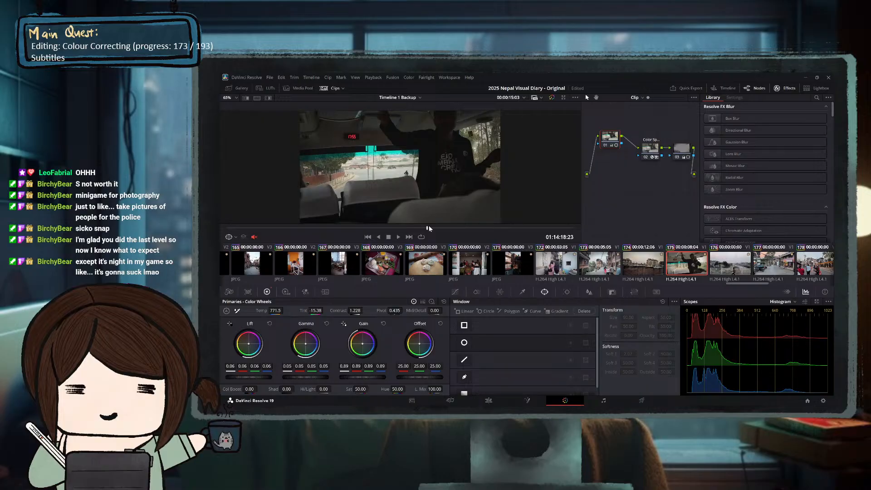
pyautogui.click(281, 228)
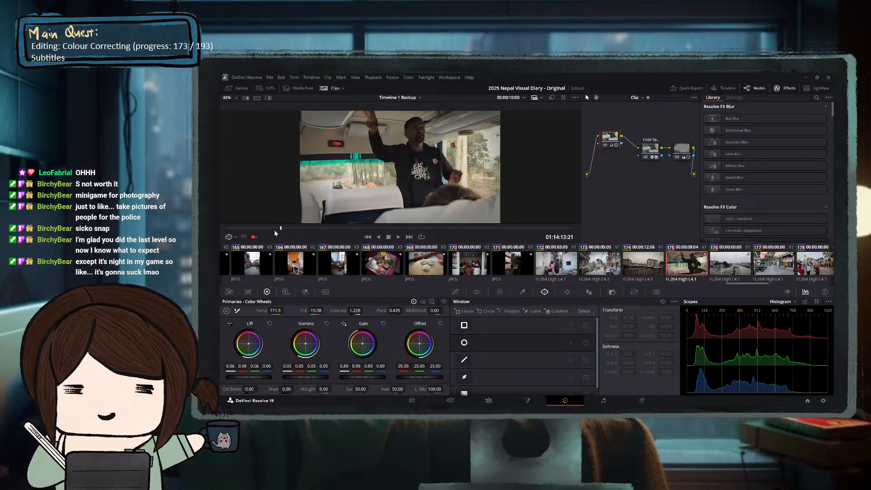
pyautogui.click(260, 231)
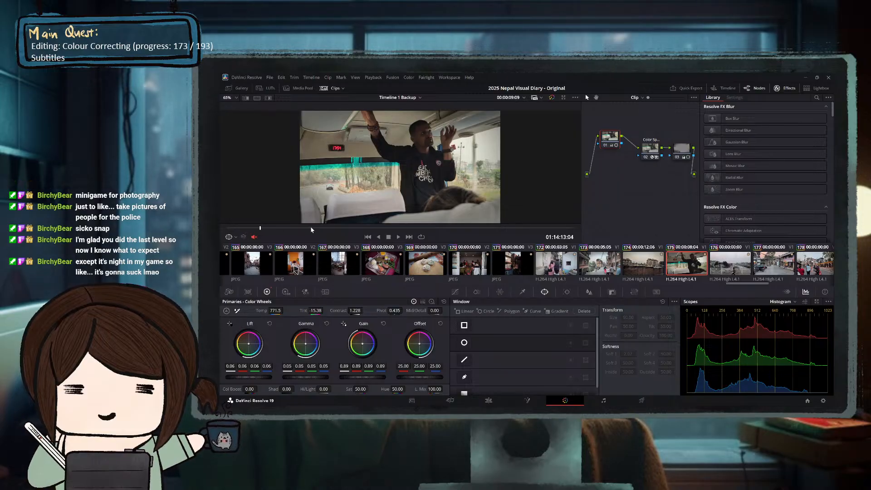
pyautogui.click(351, 229)
pyautogui.click(367, 229)
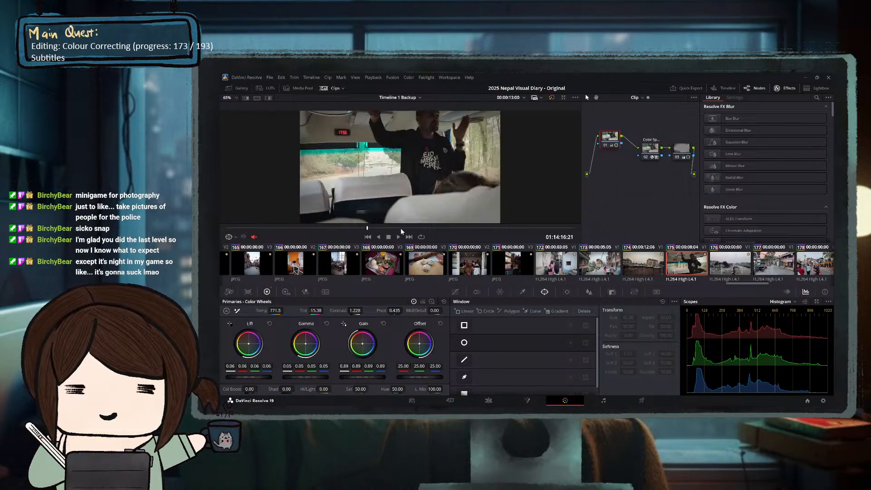
pyautogui.click(422, 228)
pyautogui.click(447, 228)
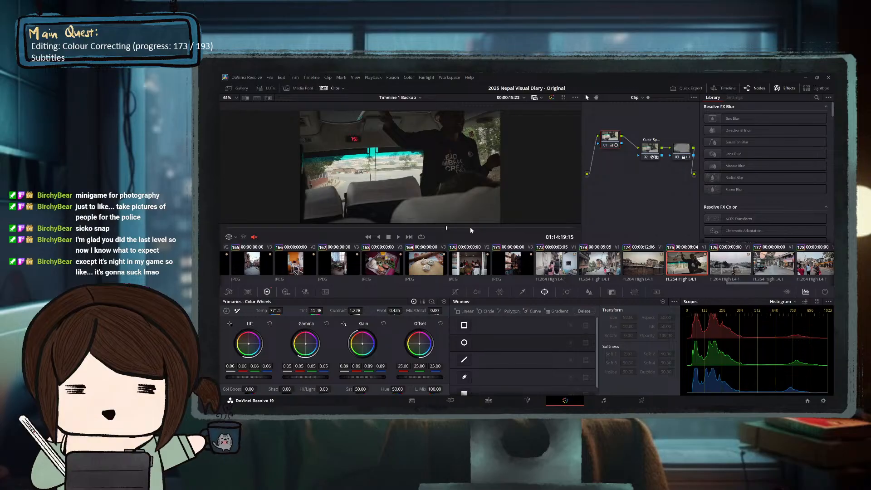
pyautogui.moveTo(474, 228); pyautogui.dragTo(517, 227)
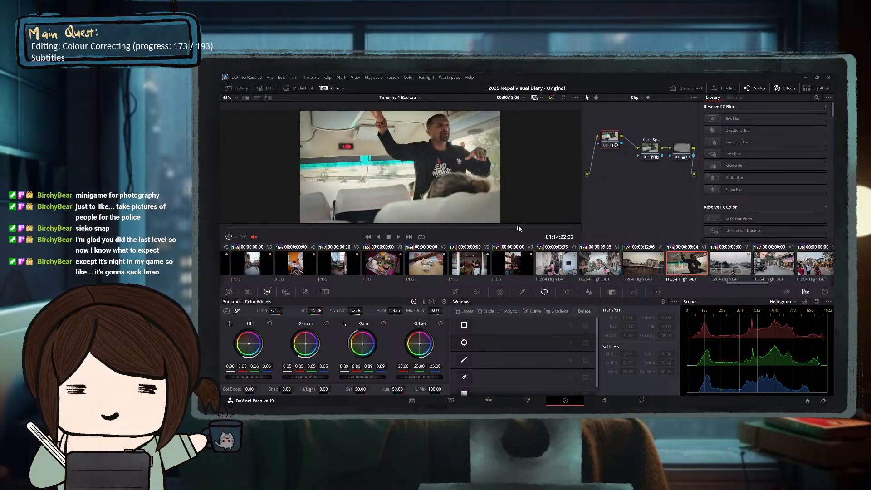
pyautogui.click(471, 228)
pyautogui.click(495, 228)
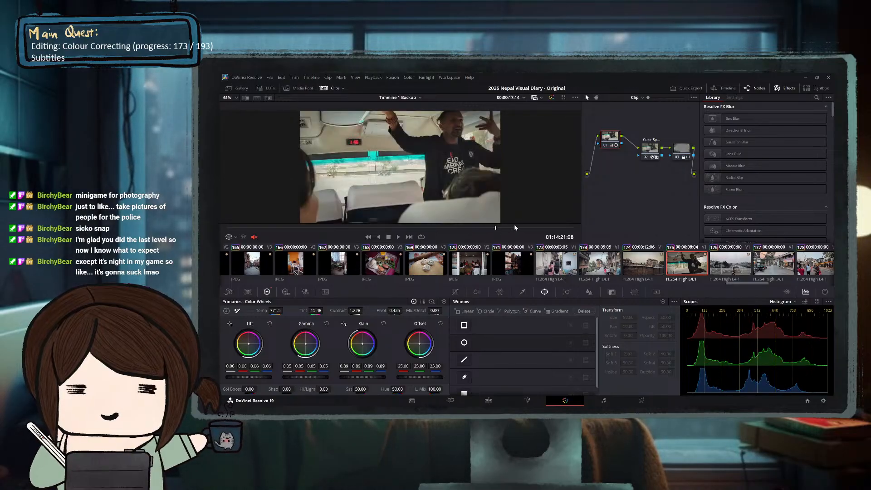
pyautogui.click(519, 228)
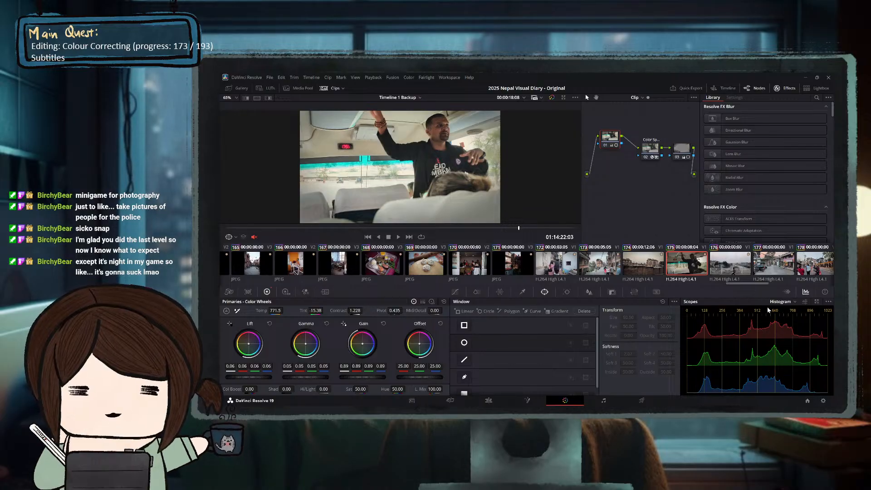
# Check clip 175's colour balance on the Parade scope across several frames and in playback, and on the Vectorscope at an early frame.
pyautogui.click(791, 312)
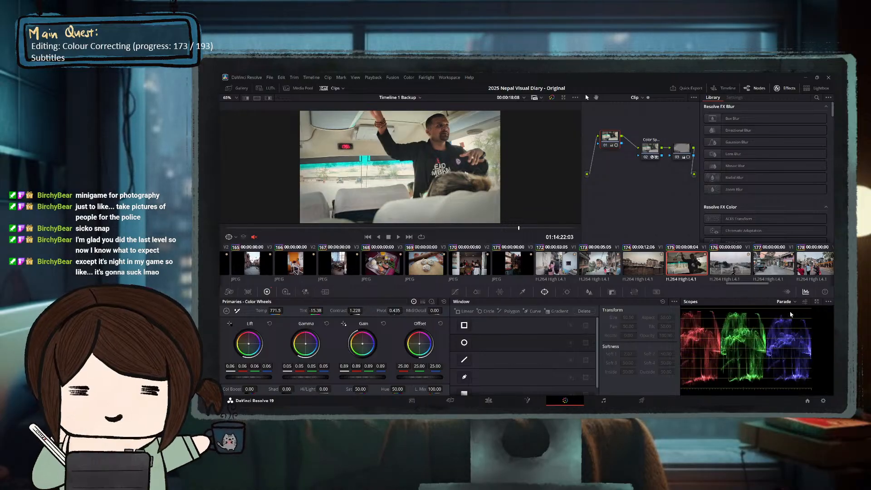
pyautogui.click(336, 229)
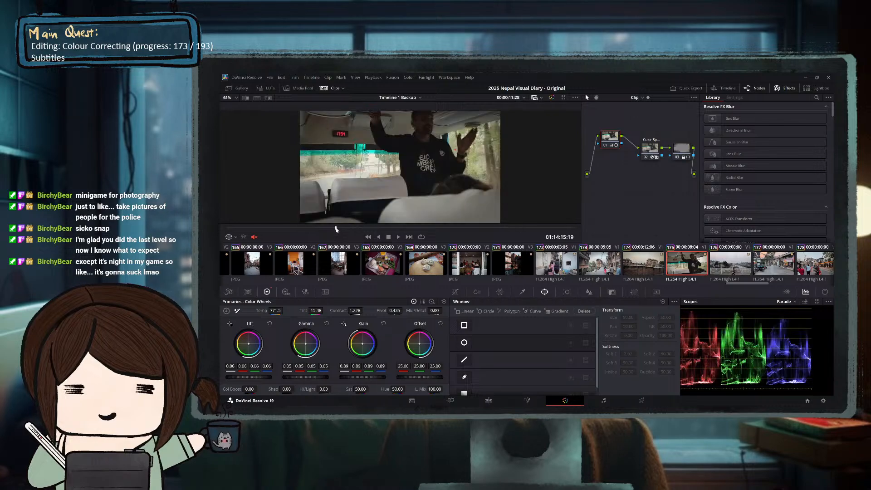
pyautogui.press('space')
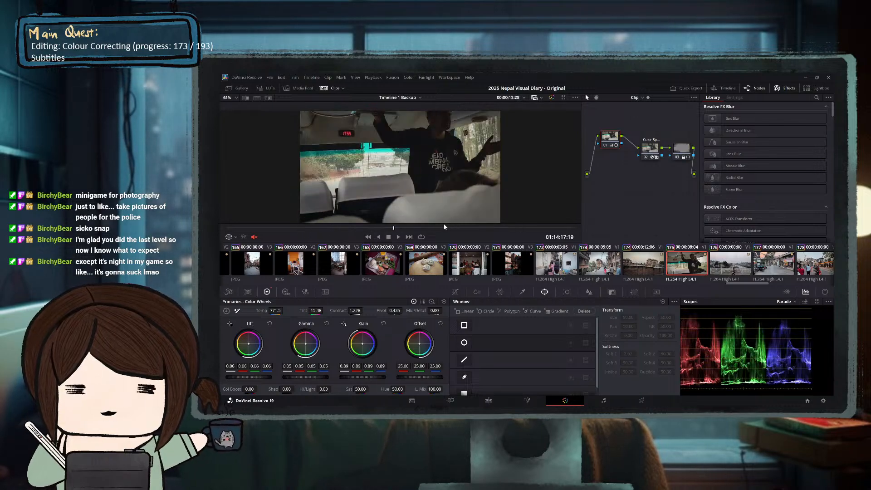
pyautogui.click(534, 228)
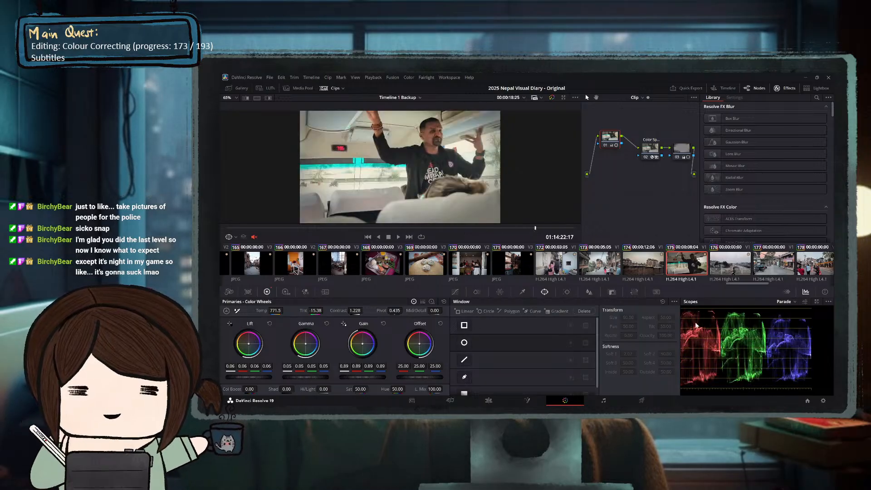
pyautogui.click(325, 229)
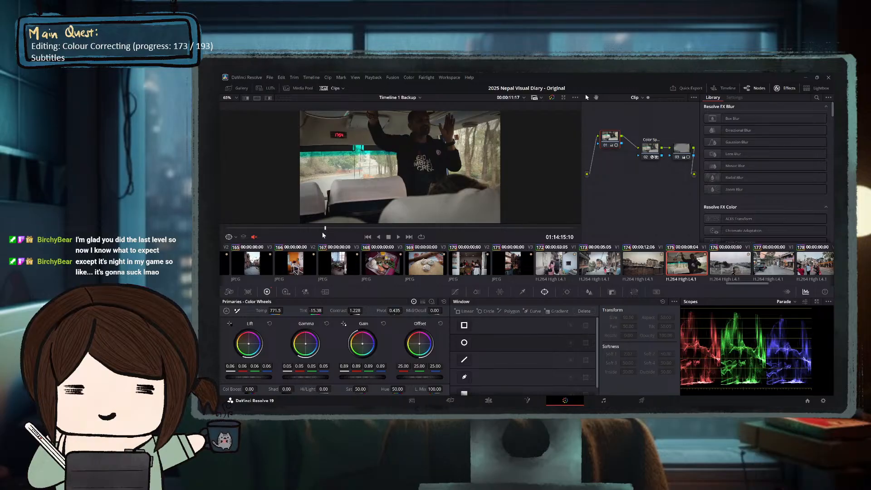
pyautogui.click(315, 230)
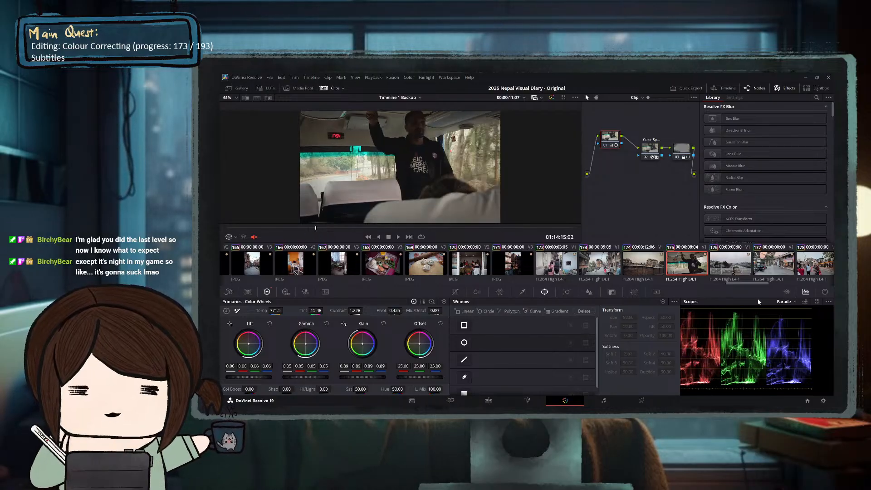
pyautogui.click(804, 324)
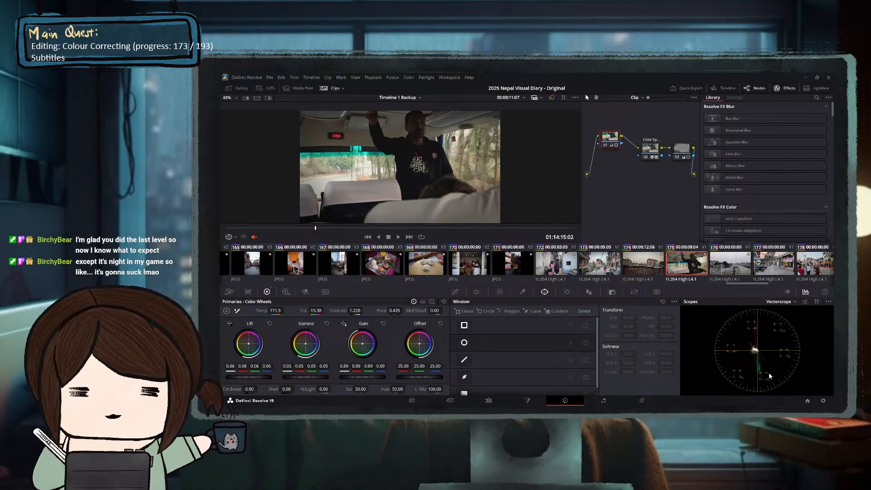
pyautogui.click(786, 303)
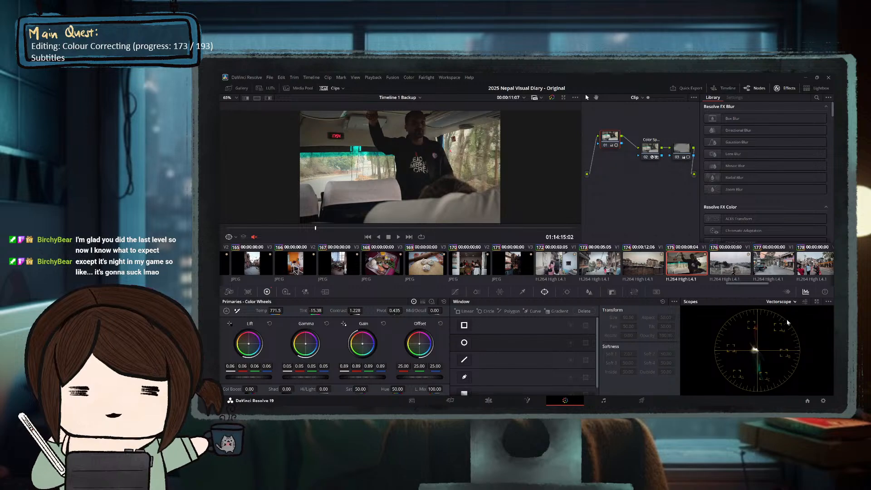
# Switch the scope to Histogram and check clip 175's tonal balance at several middle and early frames.
pyautogui.click(786, 332)
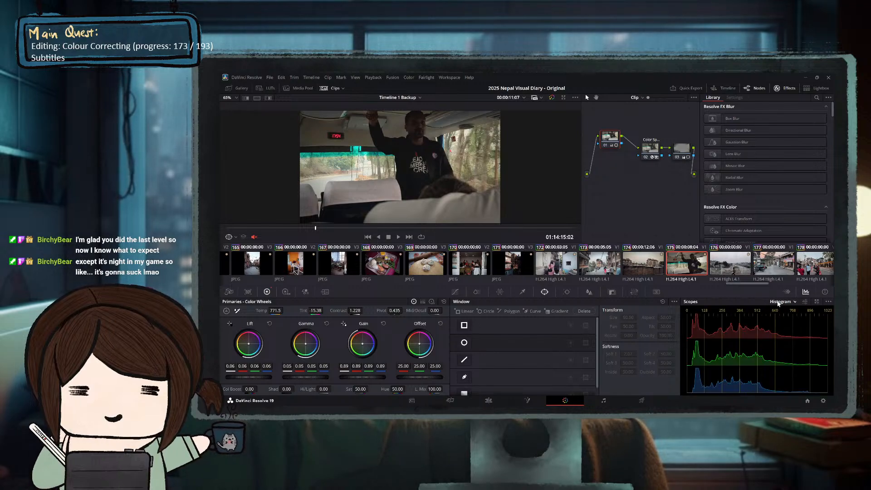
pyautogui.click(351, 228)
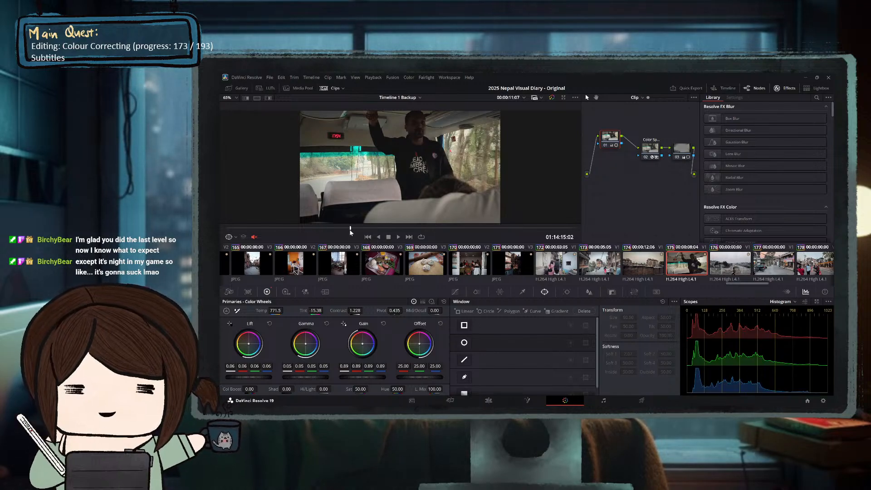
pyautogui.click(397, 228)
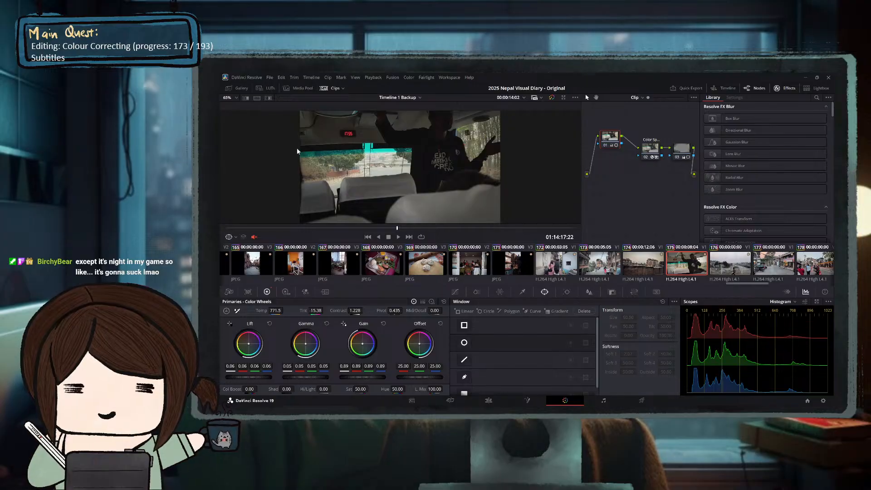
pyautogui.click(307, 228)
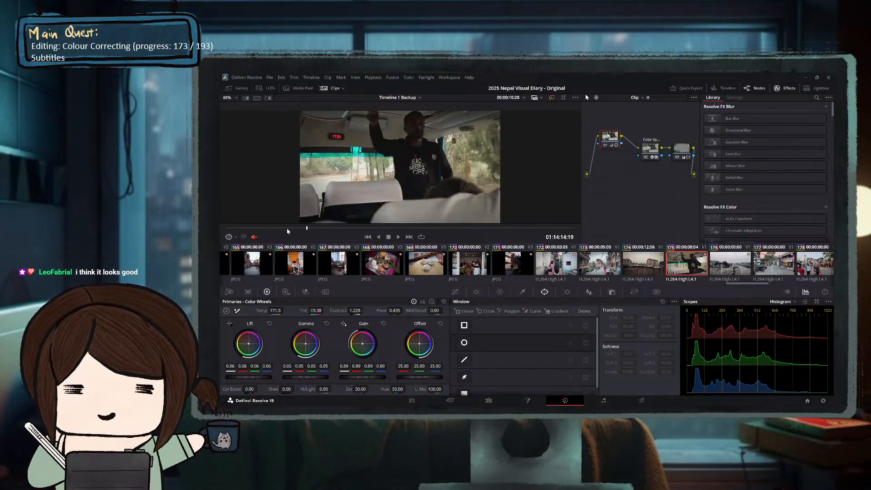
pyautogui.click(272, 228)
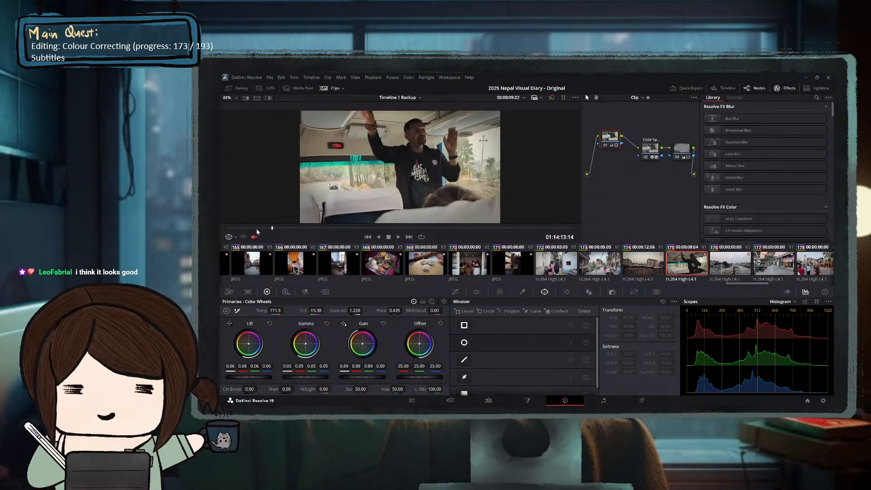
# Compare clip 174 with clip 175 and set the Temp of clip 174's first node to 210.0.
pyautogui.click(649, 262)
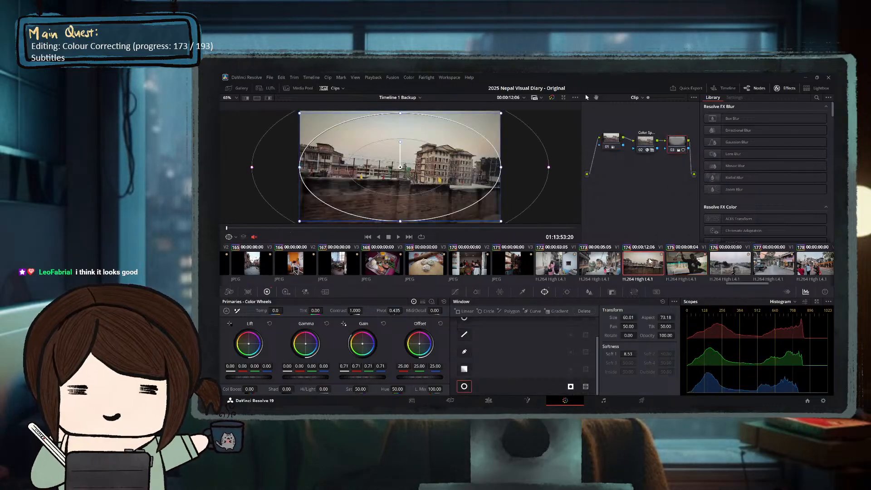
pyautogui.click(676, 261)
pyautogui.click(649, 263)
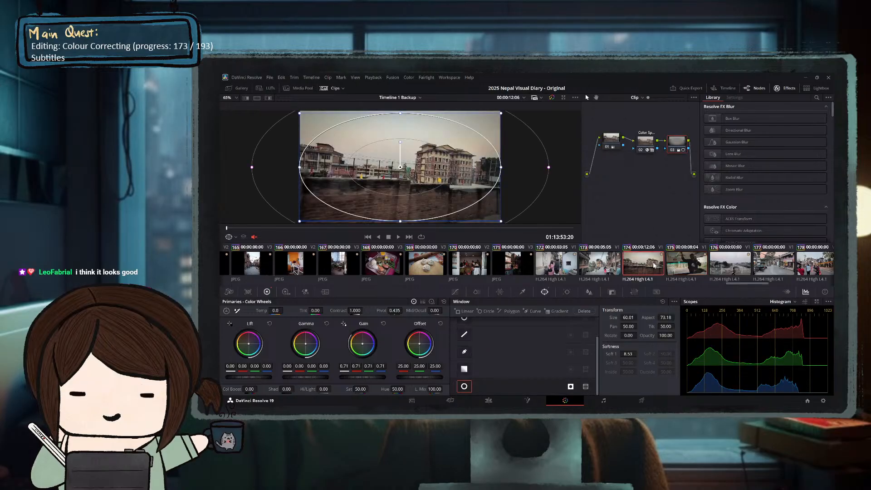
pyautogui.press('Up')
pyautogui.click(650, 263)
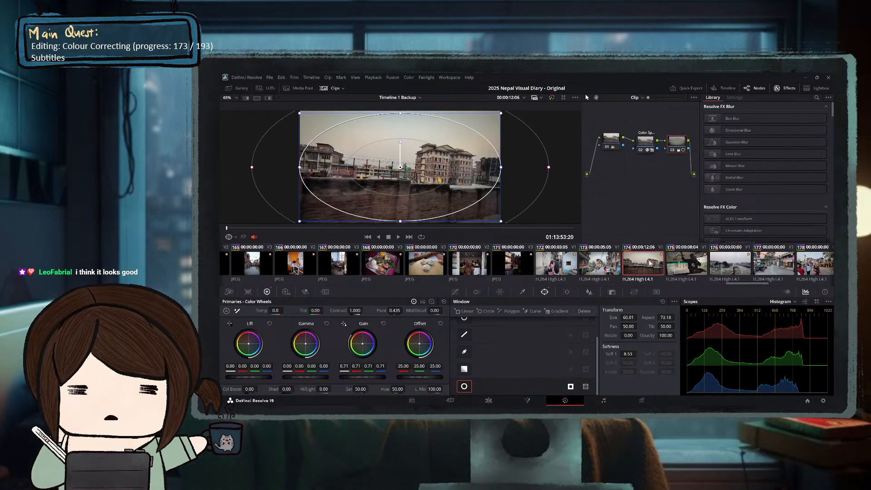
pyautogui.click(609, 144)
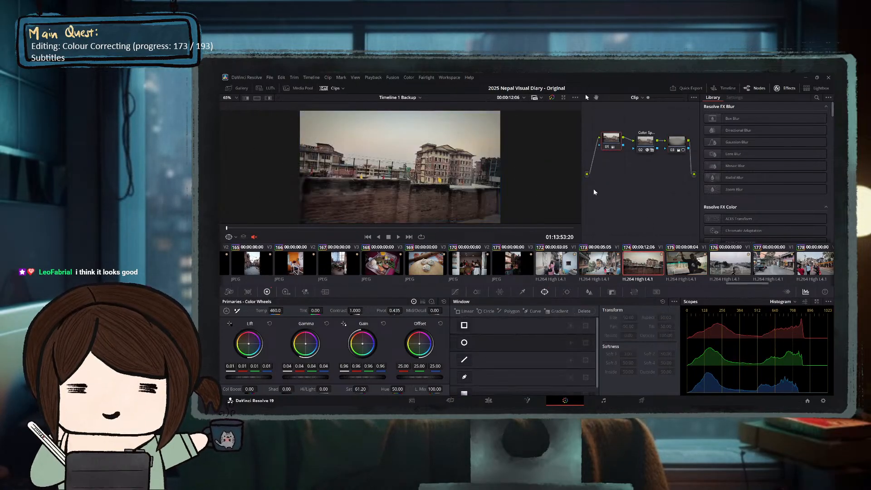
pyautogui.moveTo(276, 310); pyautogui.dragTo(269, 311)
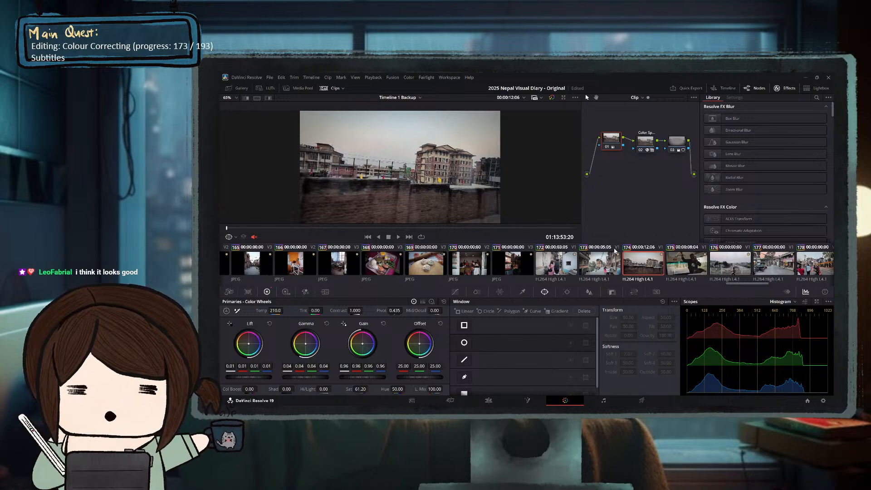
# Compare clip 174's cooler temperature with clip 175 and check it at several frames within clip 174.
pyautogui.click(687, 263)
pyautogui.click(643, 263)
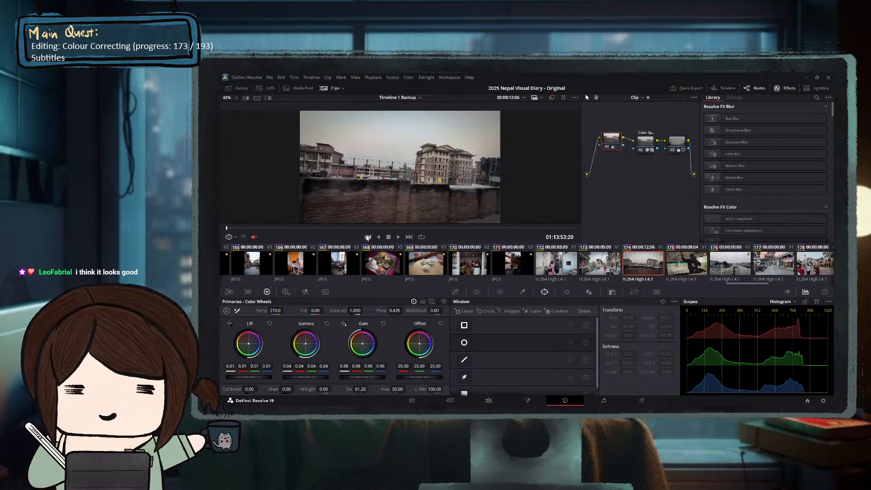
pyautogui.click(357, 228)
pyautogui.click(344, 229)
pyautogui.click(307, 229)
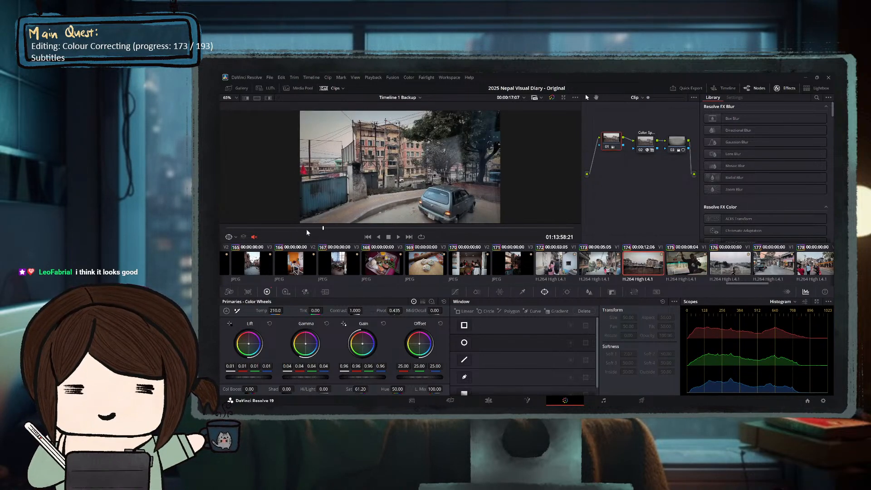
# Check bright and dark frames of clip 175 and set its first node's Temp to 541.5.
pyautogui.click(685, 263)
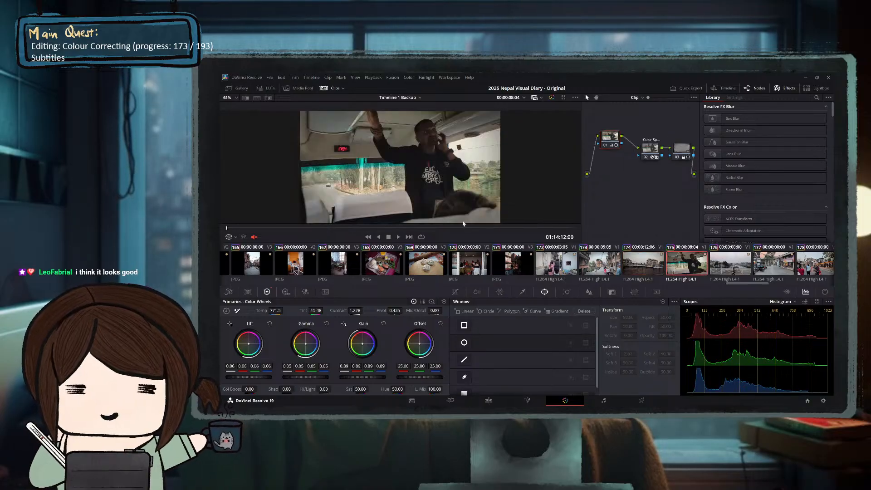
pyautogui.click(405, 227)
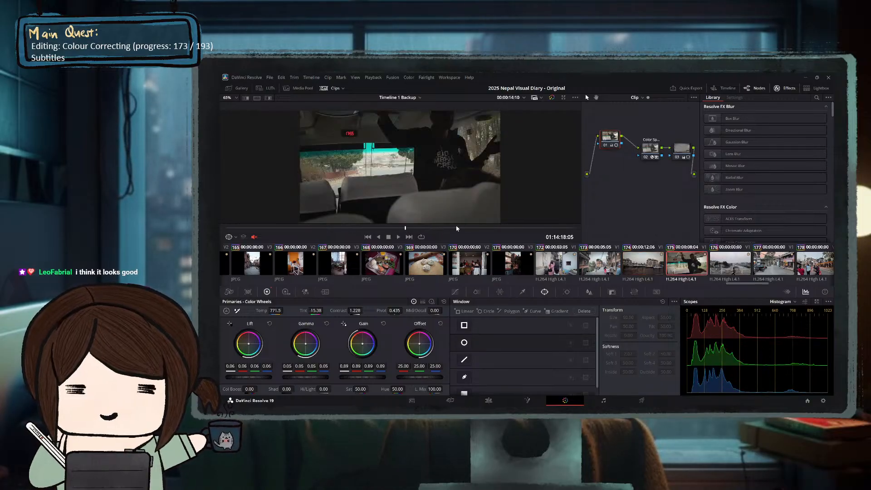
pyautogui.click(340, 228)
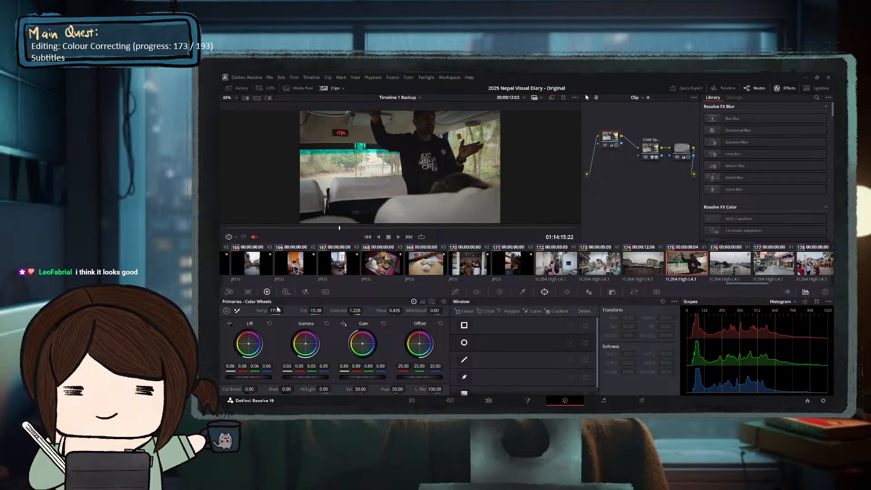
pyautogui.moveTo(276, 311); pyautogui.dragTo(265, 311)
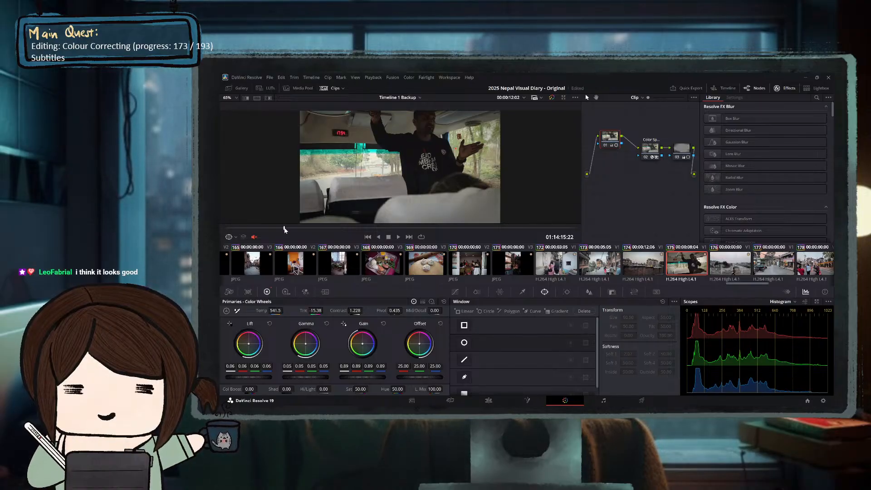
# Scrub through clip 175 from start to end to examine the cooler temperature on bright and dark frames.
pyautogui.moveTo(281, 228); pyautogui.dragTo(516, 228)
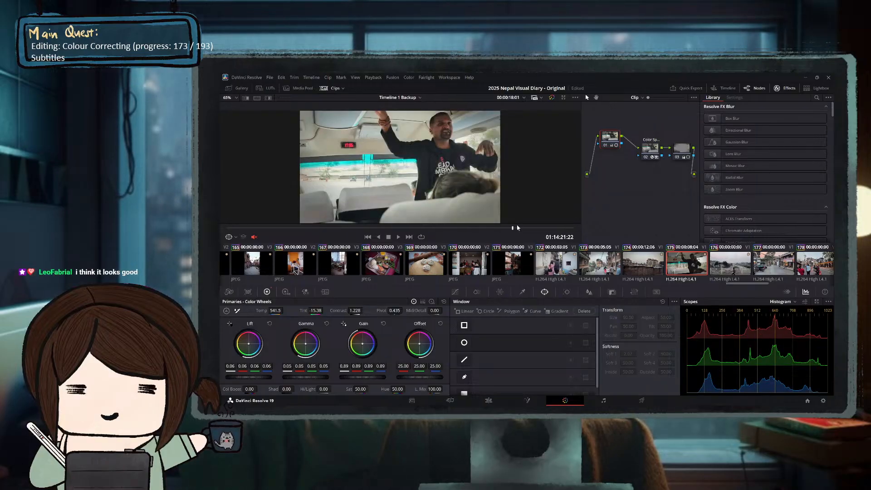
pyautogui.click(243, 229)
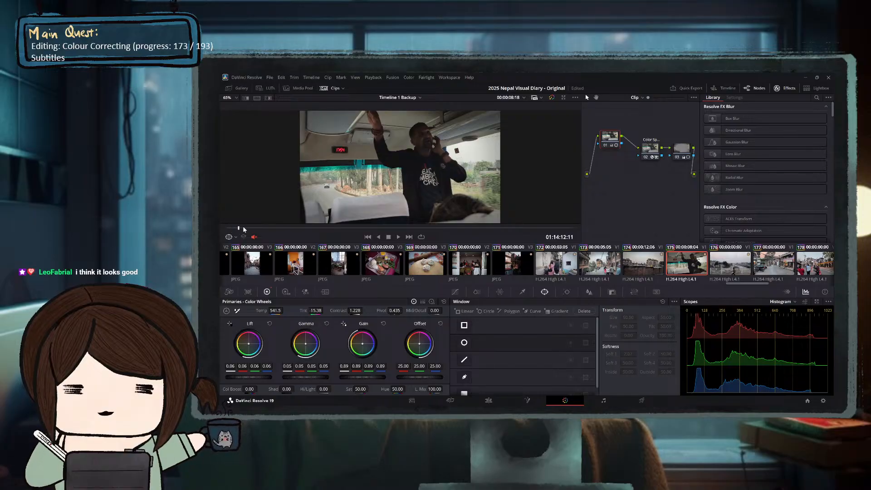
pyautogui.click(247, 229)
pyautogui.moveTo(251, 229); pyautogui.dragTo(404, 230)
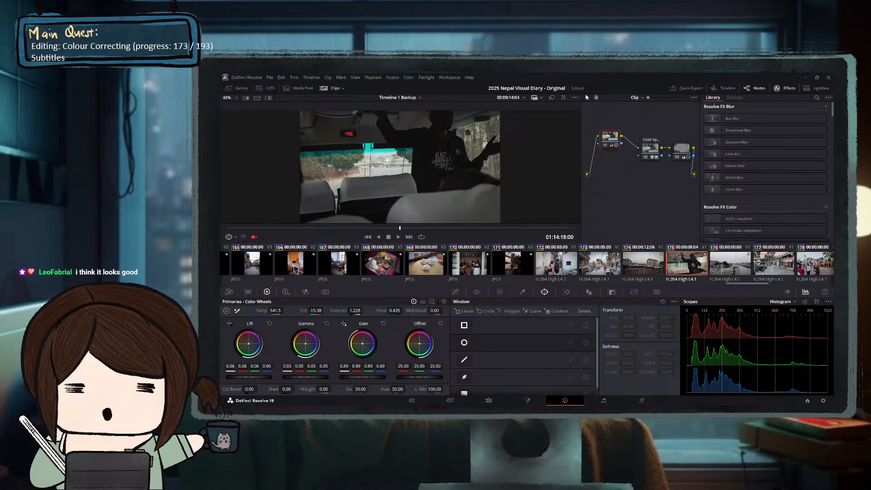
pyautogui.moveTo(413, 231); pyautogui.dragTo(500, 231)
pyautogui.click(527, 229)
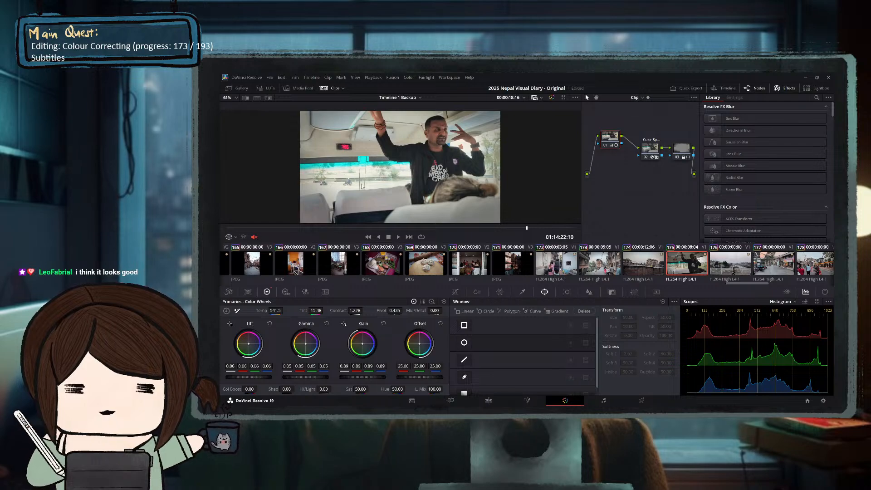
pyautogui.click(450, 228)
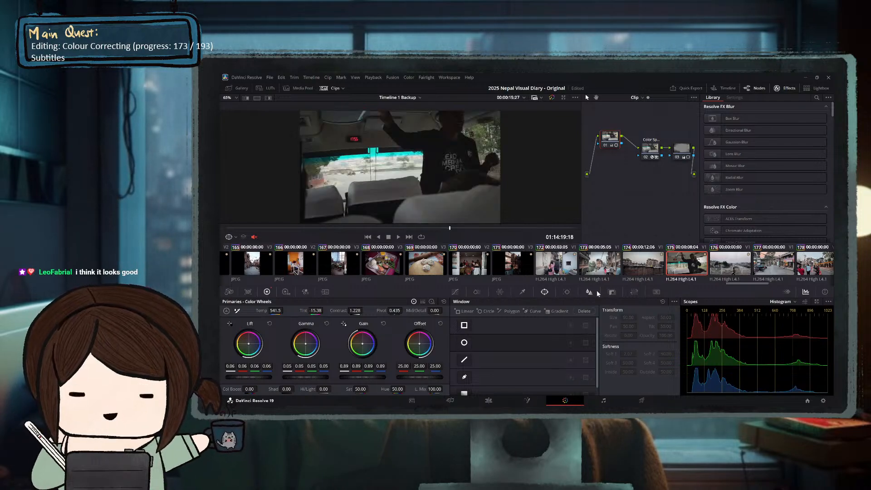
# Glance at clip 175's vignette node, return to its first node and raise the Saturation to 54.60.
pyautogui.click(680, 154)
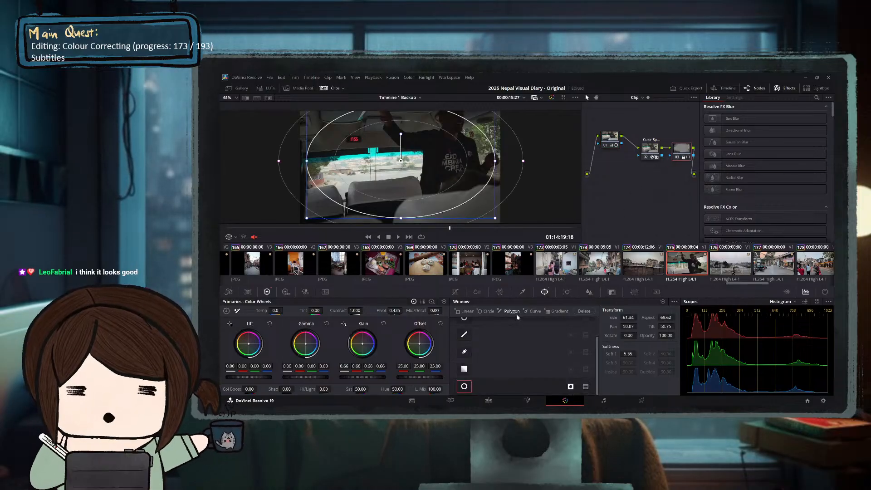
pyautogui.click(614, 143)
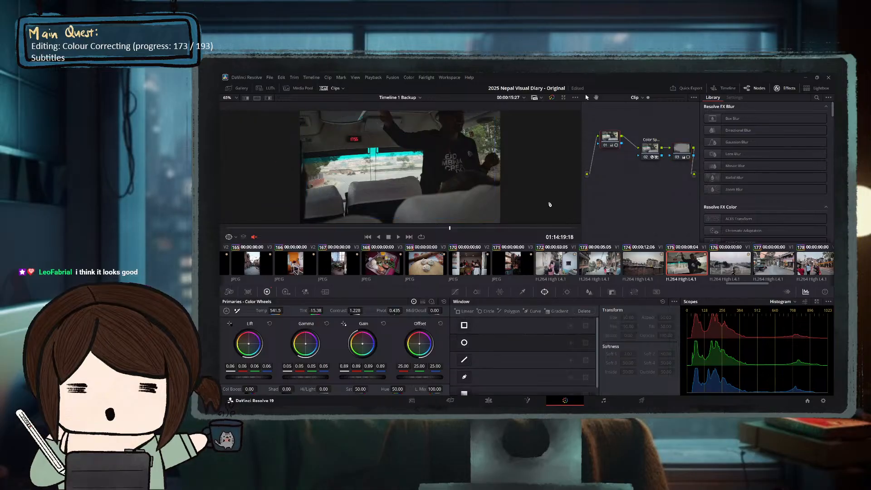
pyautogui.click(327, 227)
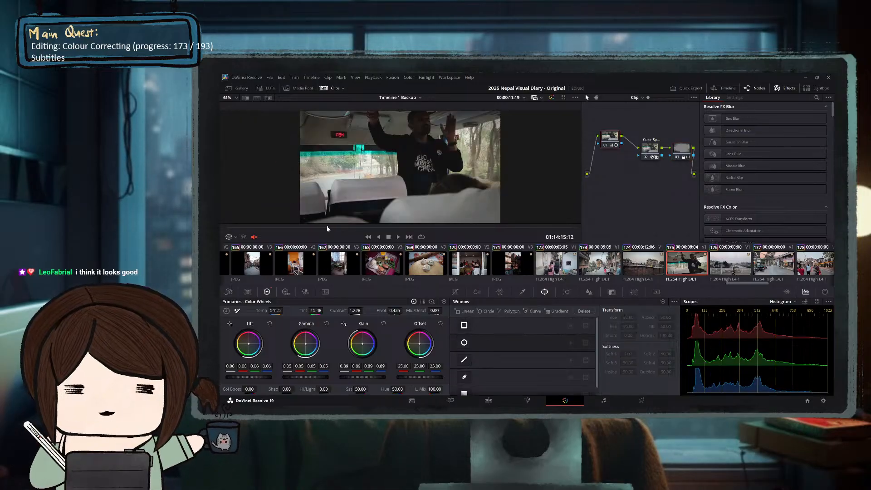
pyautogui.click(278, 229)
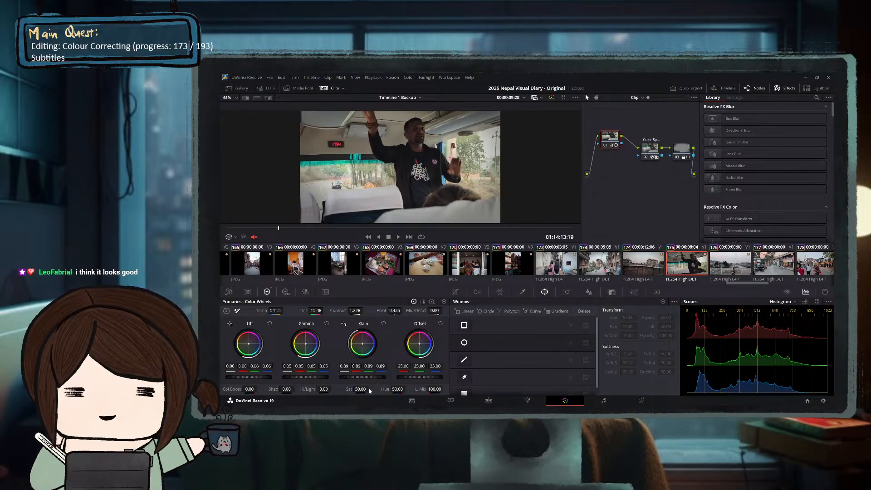
pyautogui.moveTo(370, 389); pyautogui.dragTo(378, 389)
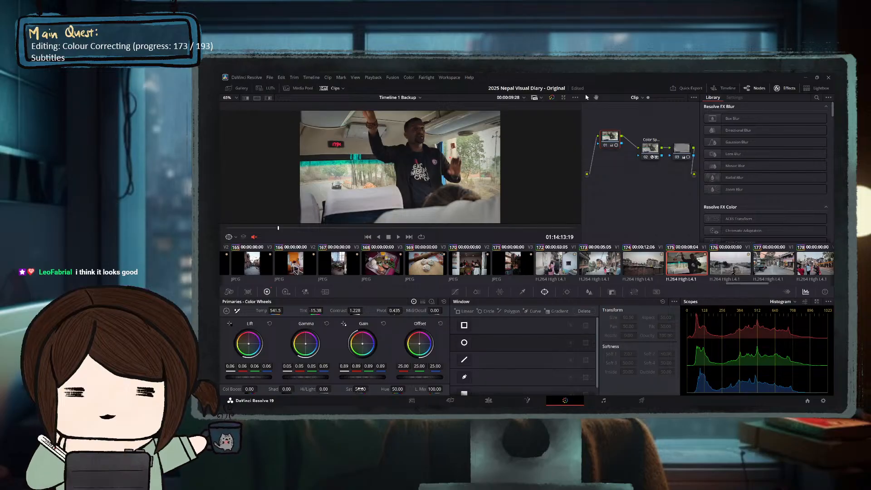
# Review clip 175 at several frames and compare its grade with the bypassed original image.
pyautogui.click(358, 228)
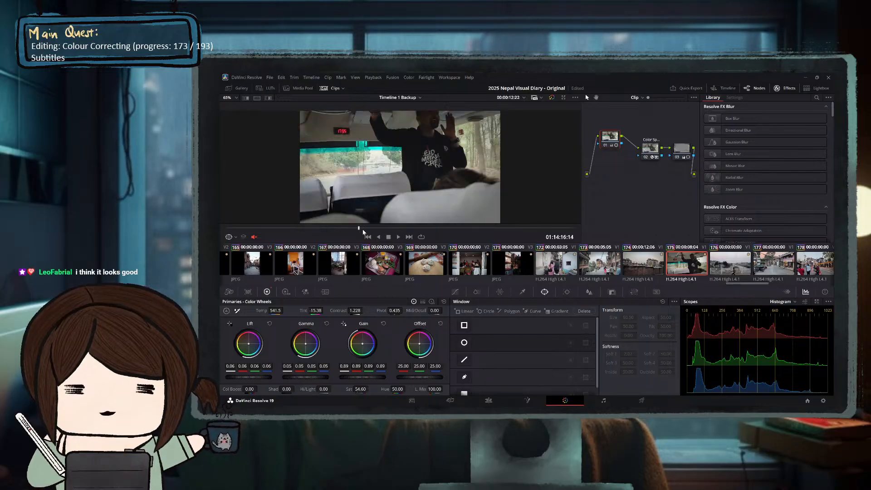
pyautogui.click(482, 229)
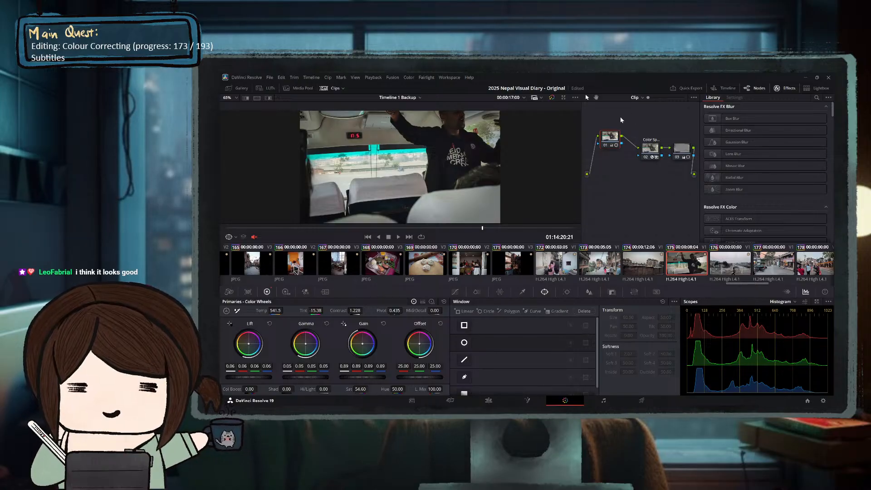
pyautogui.click(552, 99)
pyautogui.click(552, 98)
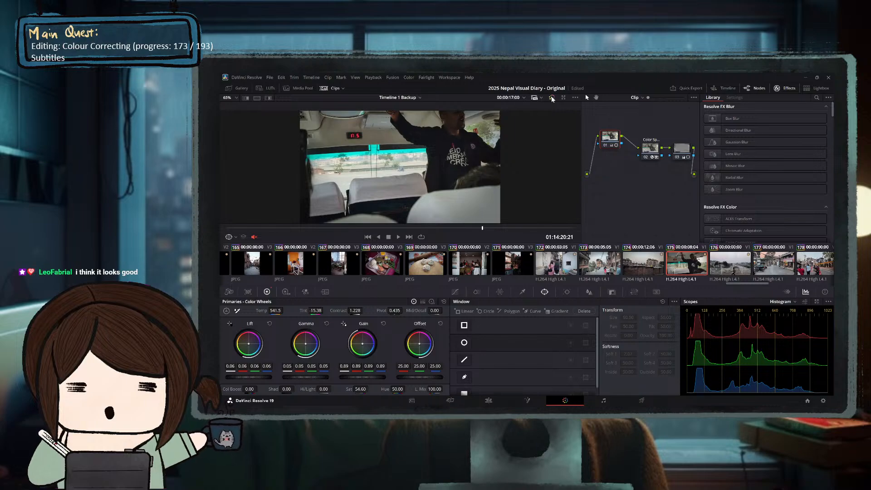
pyautogui.click(652, 149)
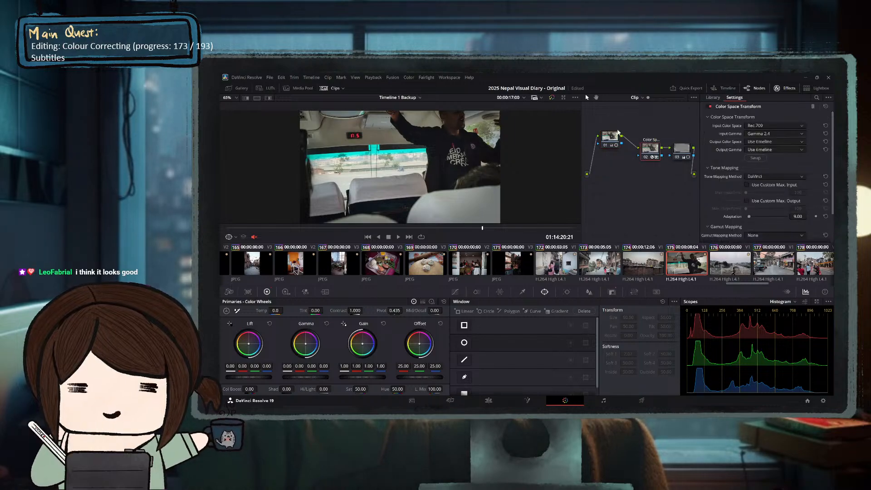
pyautogui.click(552, 98)
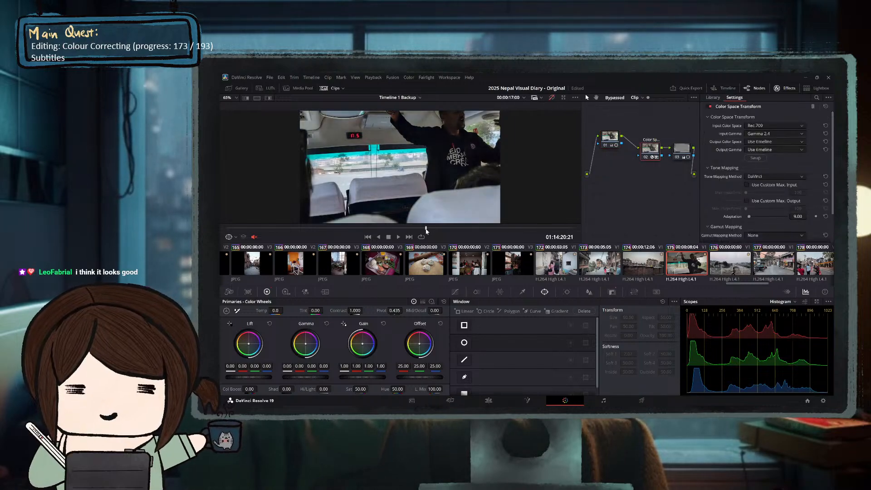
pyautogui.click(370, 229)
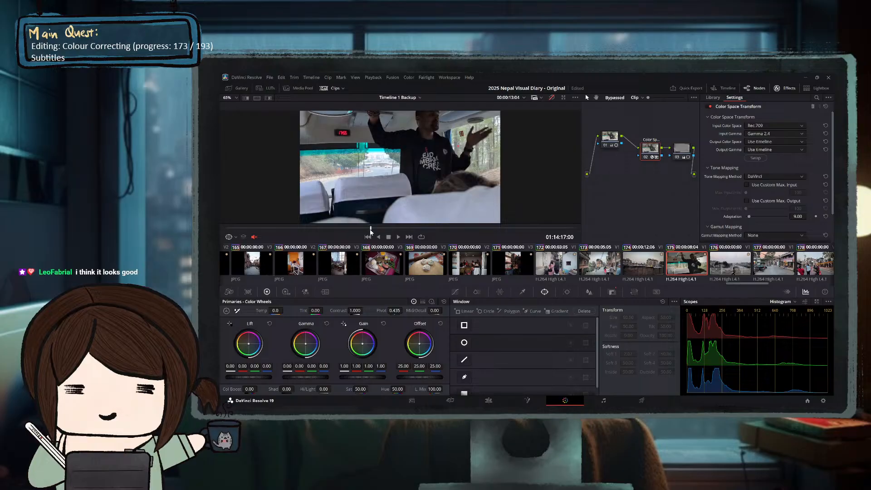
pyautogui.click(553, 99)
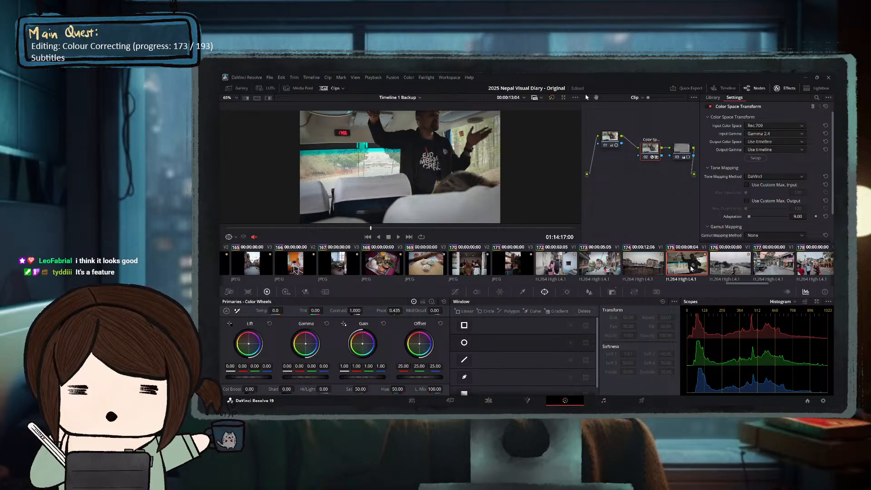
# Add a new node before the Color Space Transform node on clip 176.
pyautogui.click(724, 271)
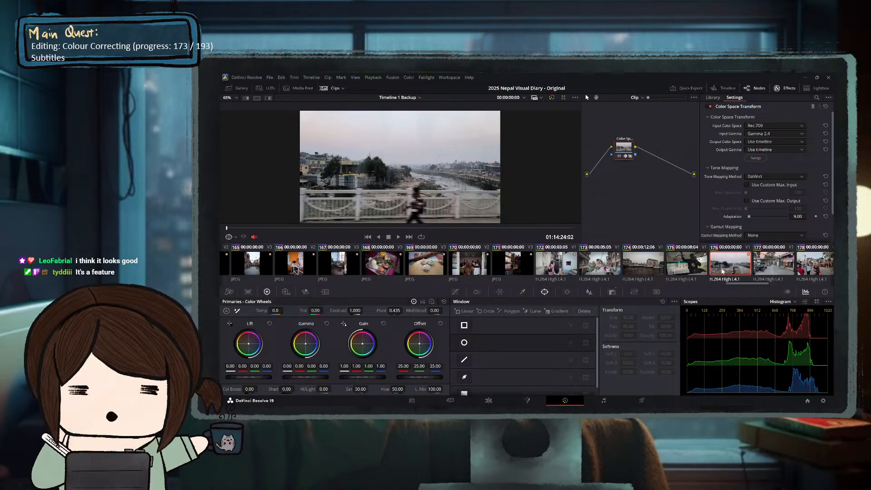
pyautogui.hotkey('shift', 's')
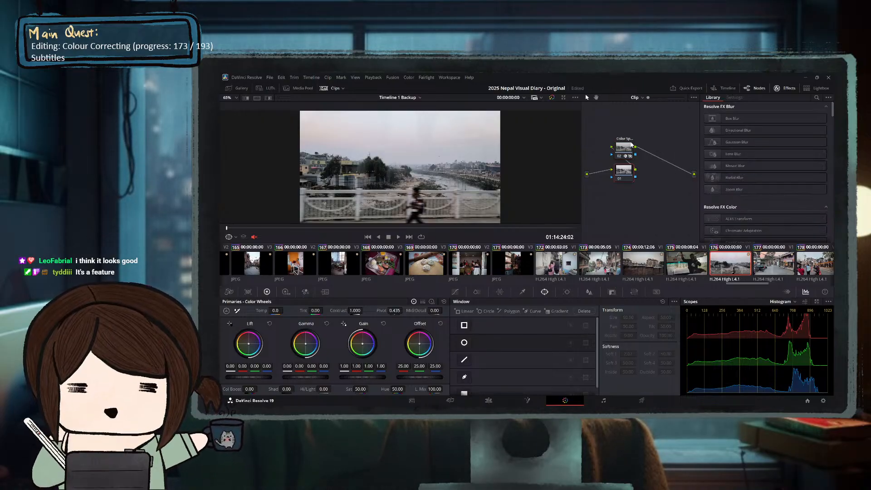
# Place clip 176's new node ahead of the Color Space Transform node and add a serial node after the transform.
pyautogui.moveTo(630, 146); pyautogui.dragTo(660, 147)
pyautogui.moveTo(627, 171); pyautogui.dragTo(645, 146)
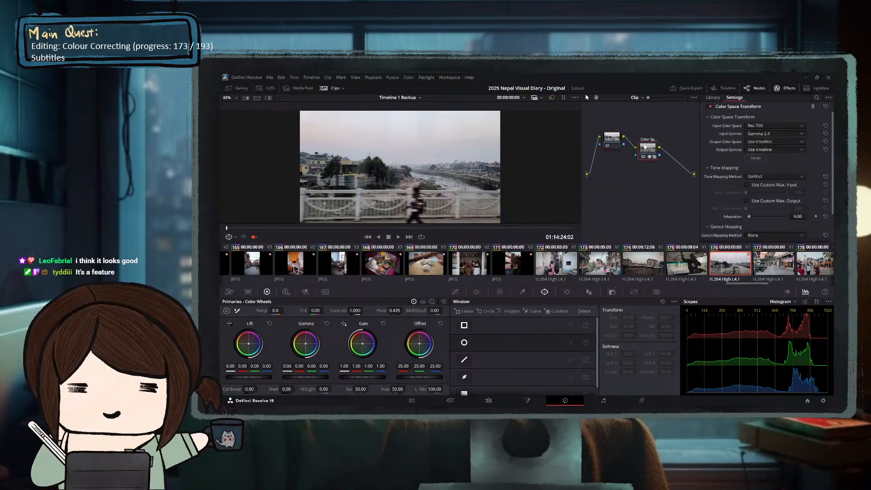
pyautogui.hotkey('alt', 's')
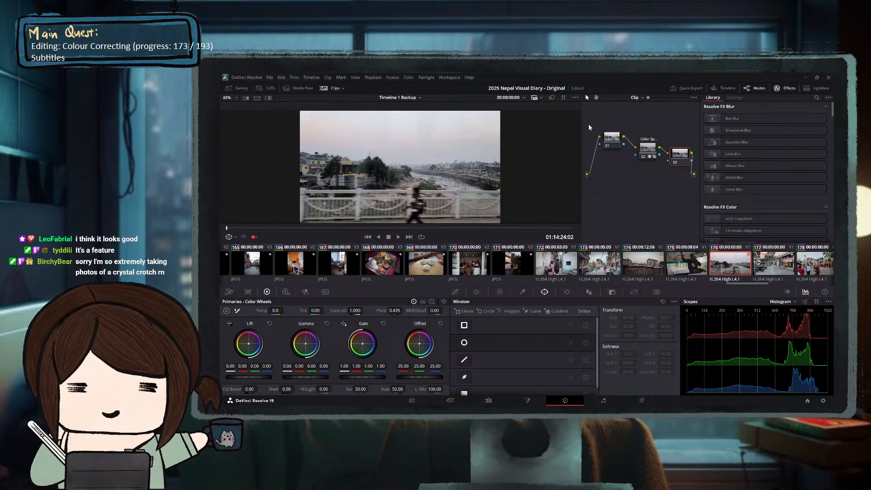
# Select clip 176's first node, go to a frame around one second in and change the scope to Waveform.
pyautogui.click(615, 141)
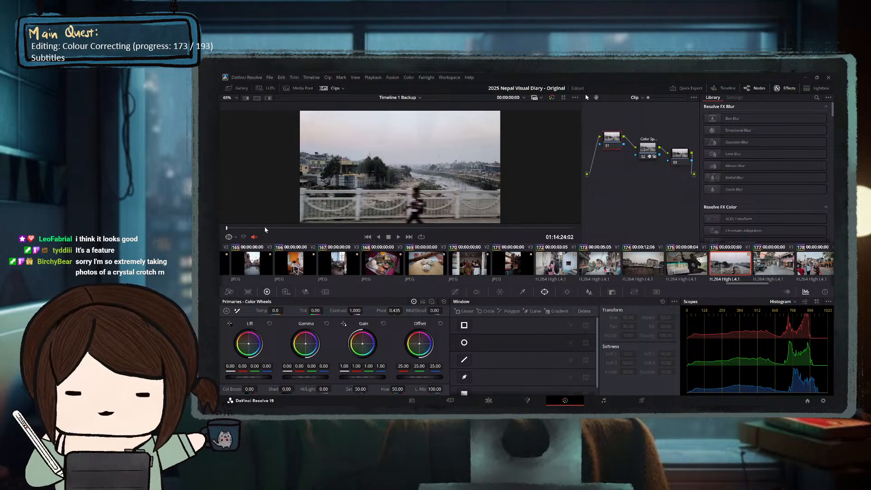
pyautogui.moveTo(267, 229); pyautogui.dragTo(335, 228)
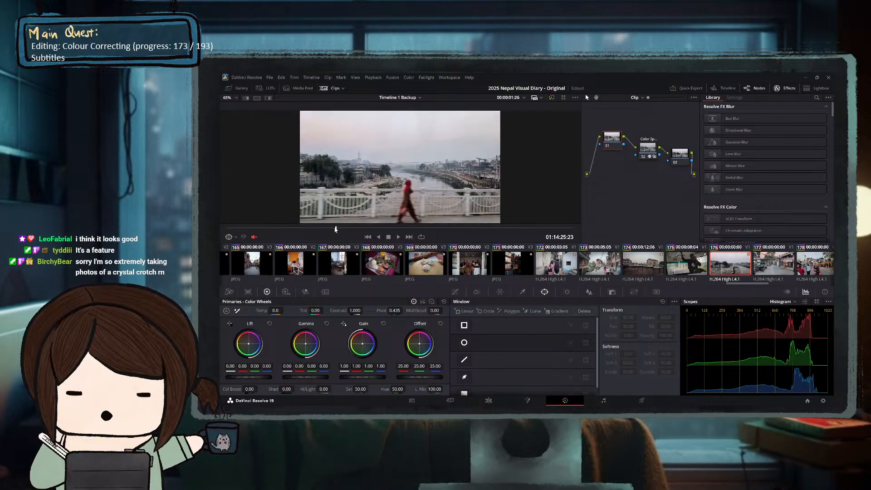
pyautogui.click(314, 230)
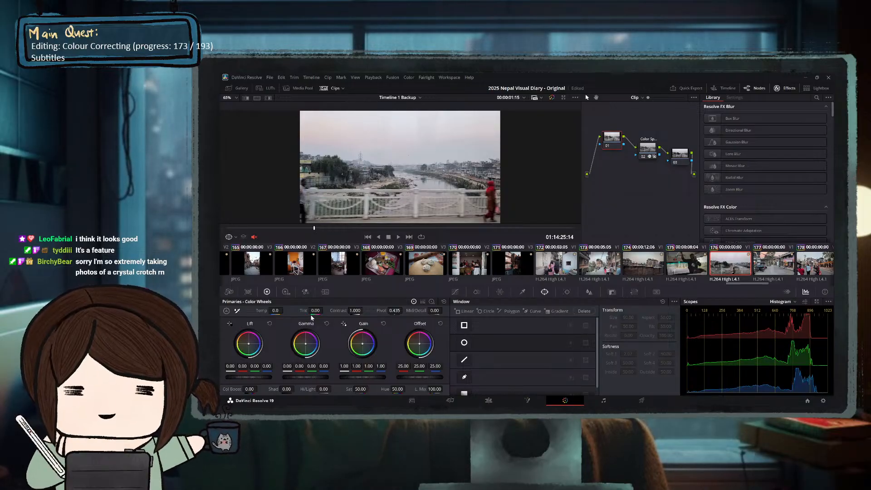
pyautogui.click(781, 302)
pyautogui.click(779, 323)
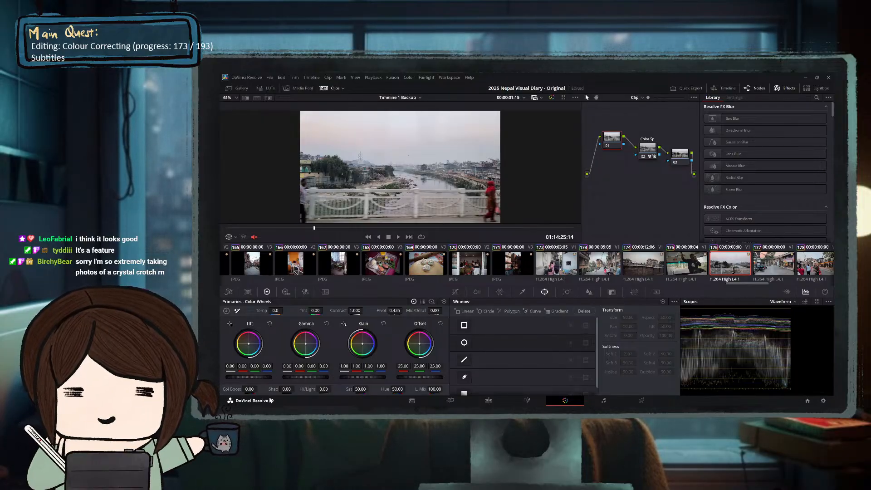
# Set the first node's Lift to -0.01, Gain to 1.01 and Gamma to -0.04.
pyautogui.moveTo(253, 379); pyautogui.dragTo(249, 379)
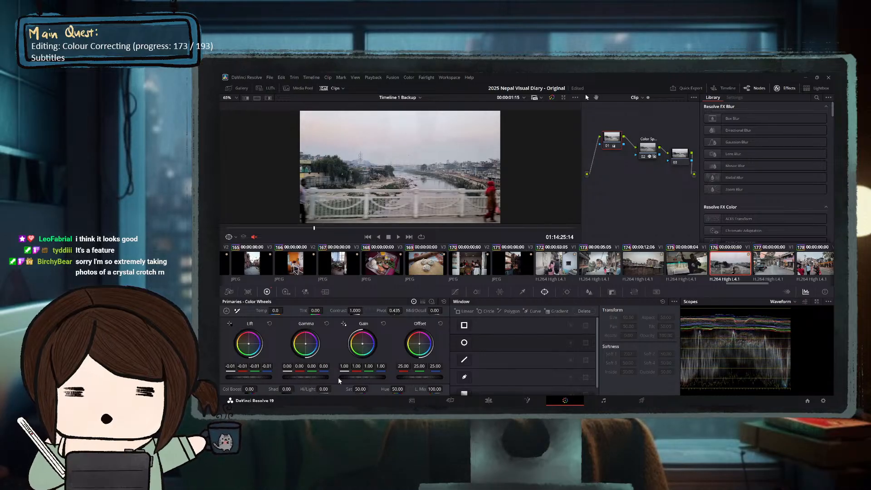
pyautogui.moveTo(371, 376); pyautogui.dragTo(373, 377)
pyautogui.moveTo(301, 380); pyautogui.dragTo(295, 379)
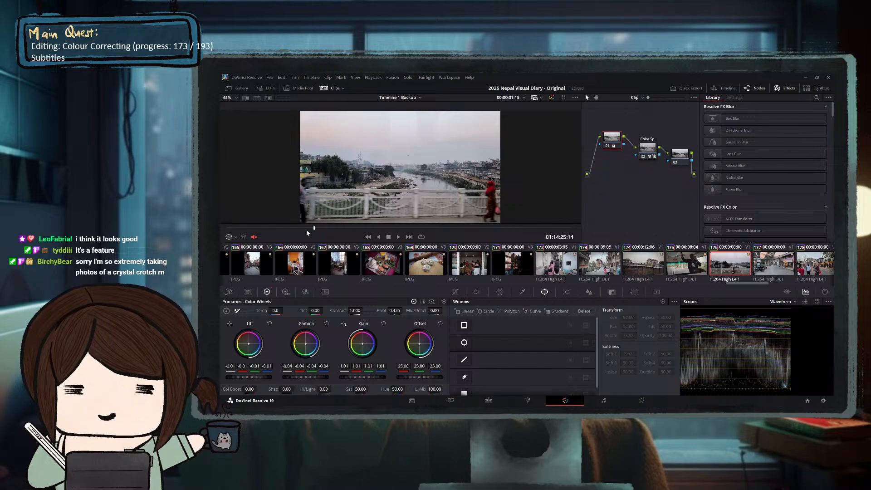
# Warm clip 176's first node to a Temperature of 210.0 and check it on the river and billboard frames.
pyautogui.click(331, 228)
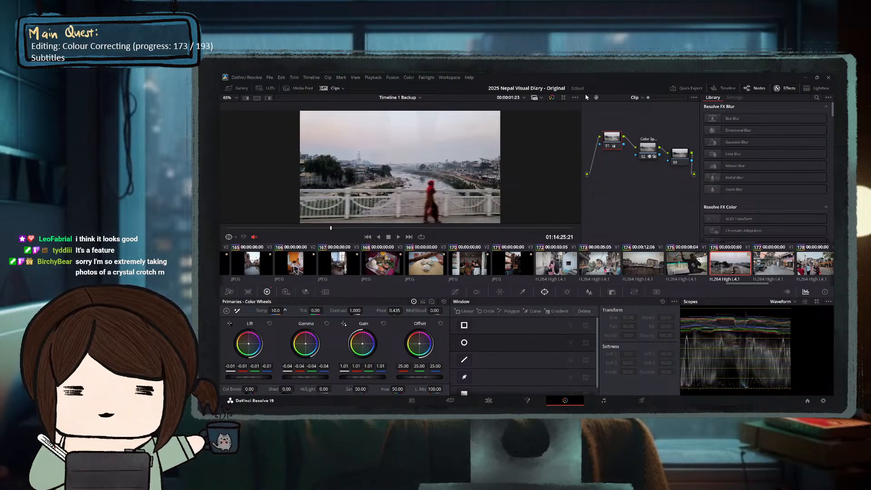
pyautogui.moveTo(276, 311); pyautogui.dragTo(285, 311)
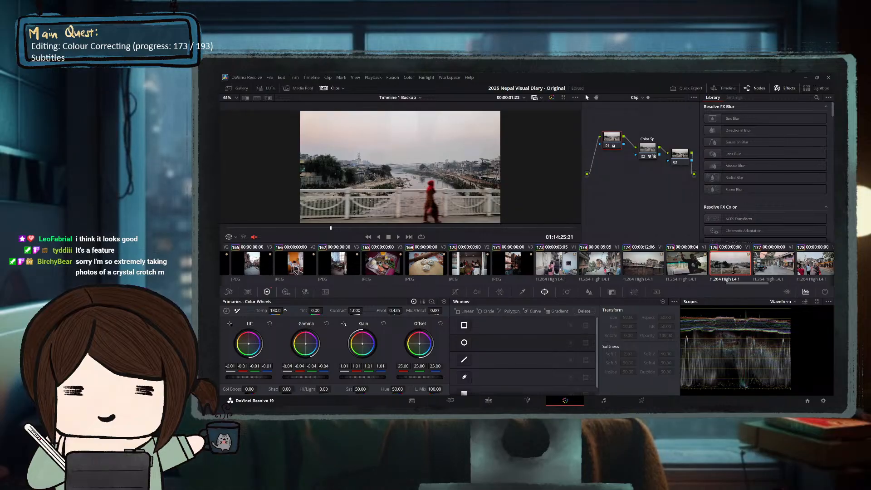
pyautogui.moveTo(434, 227); pyautogui.dragTo(506, 228)
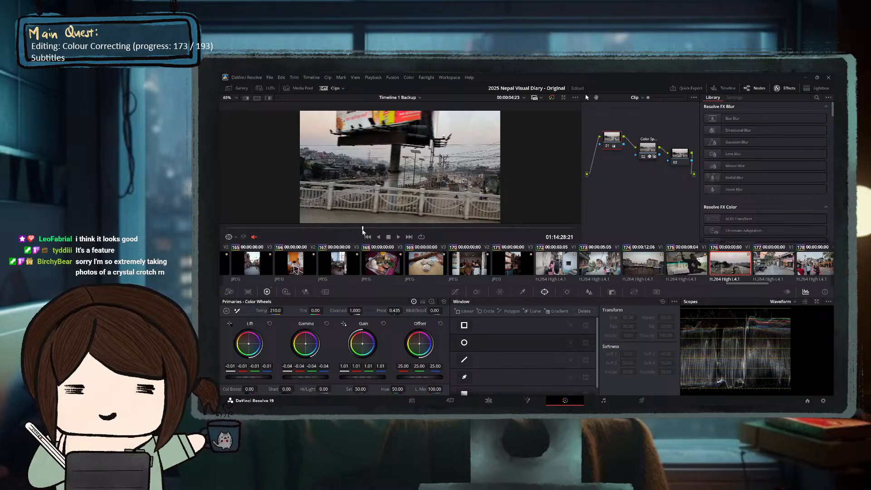
pyautogui.click(318, 228)
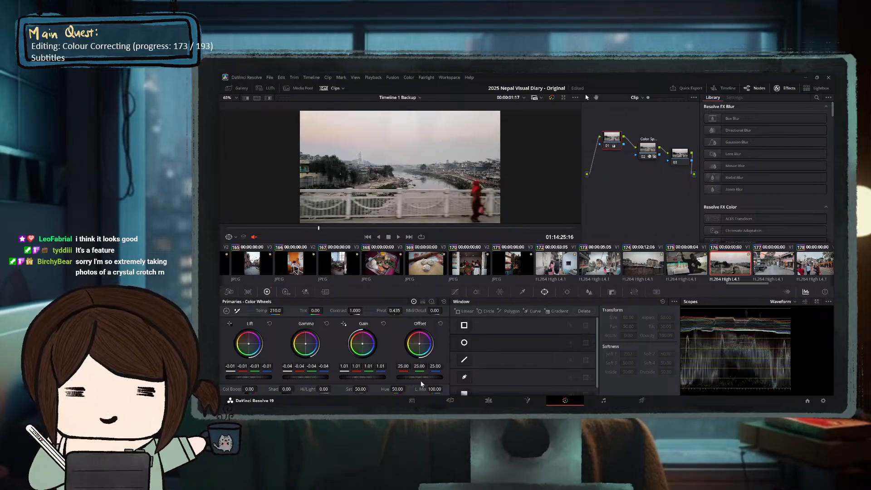
# Raise the first node's Saturation to 56.80 and Contrast to 1.040, checking frames across clip 176.
pyautogui.moveTo(362, 390); pyautogui.dragTo(370, 389)
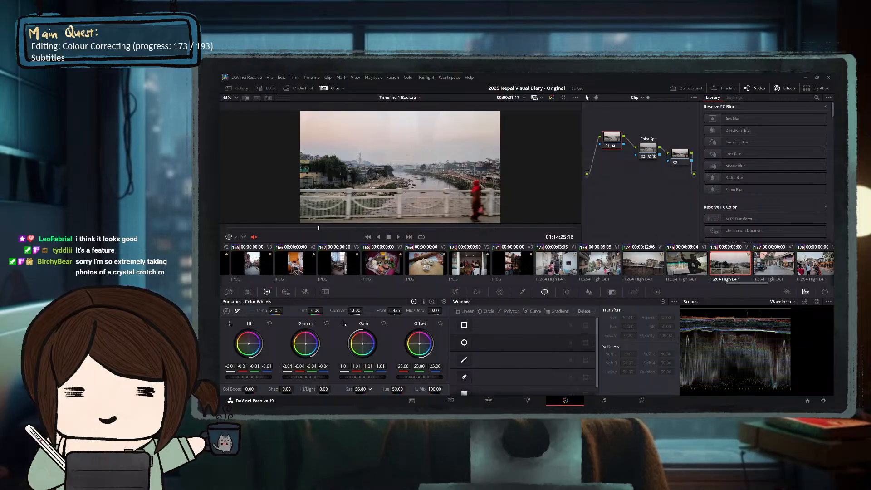
pyautogui.moveTo(391, 226); pyautogui.dragTo(470, 233)
pyautogui.click(501, 227)
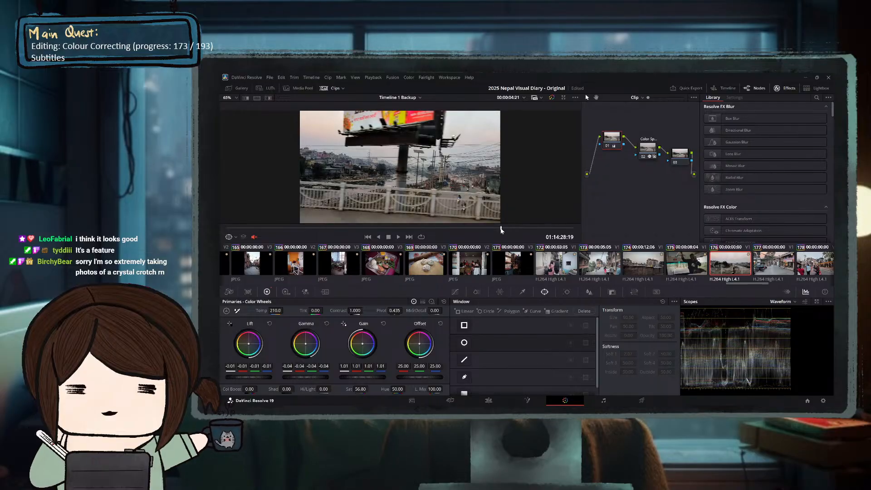
pyautogui.moveTo(353, 310); pyautogui.dragTo(365, 310)
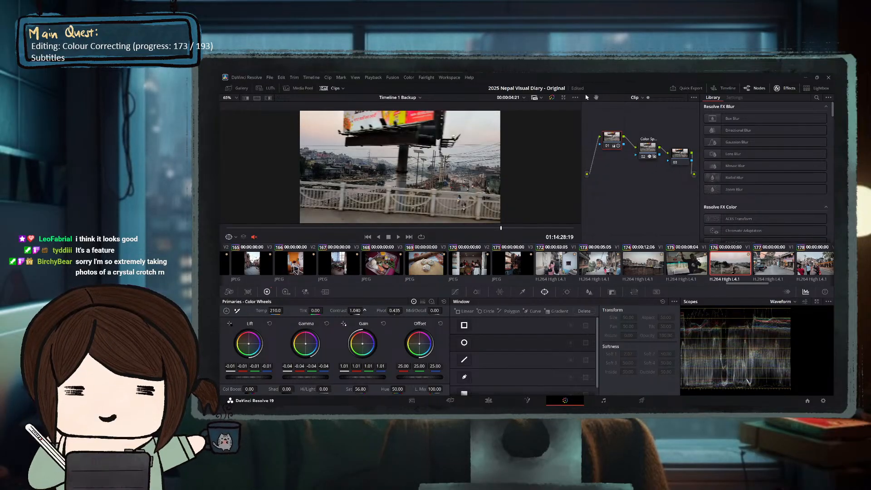
pyautogui.moveTo(316, 228); pyautogui.dragTo(523, 229)
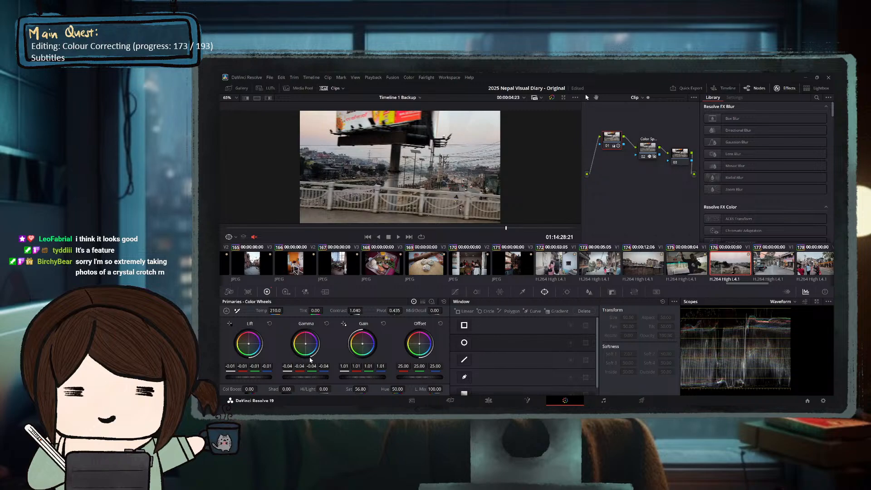
# Add a circular window on the last node, stretched to Size 60.01 and Aspect 71.44 with Softness 7.70.
pyautogui.click(679, 155)
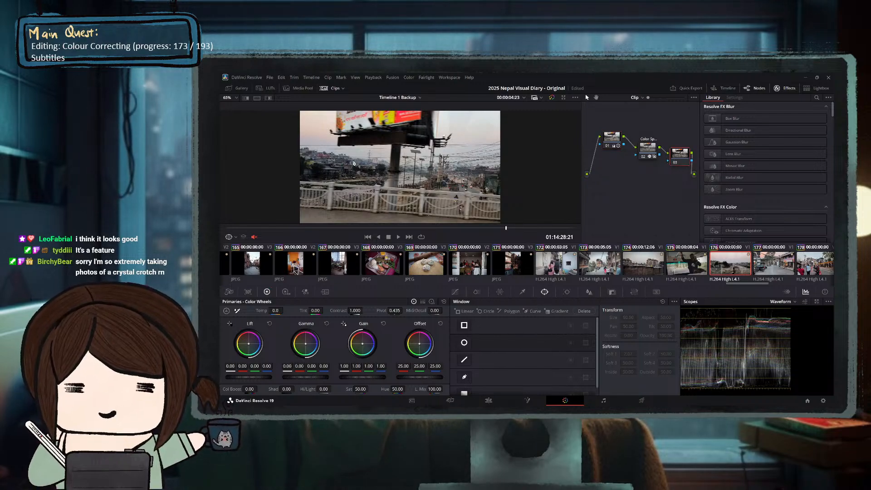
pyautogui.click(487, 312)
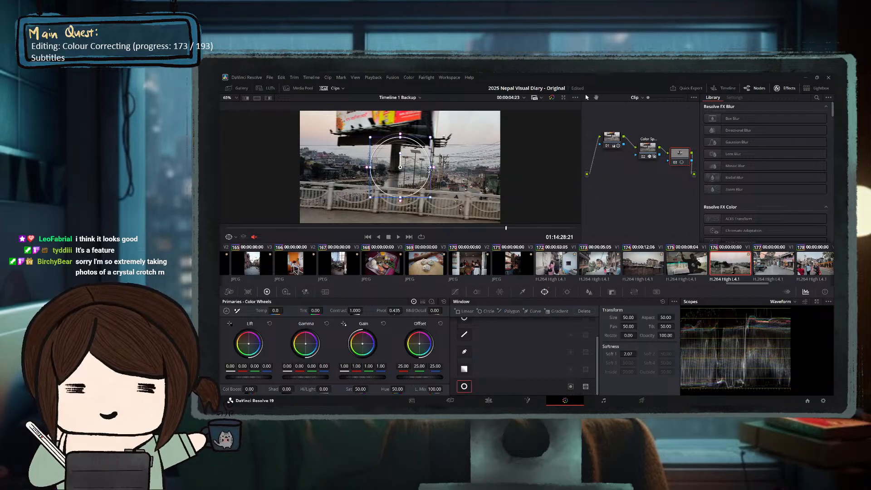
pyautogui.moveTo(431, 168); pyautogui.dragTo(500, 167)
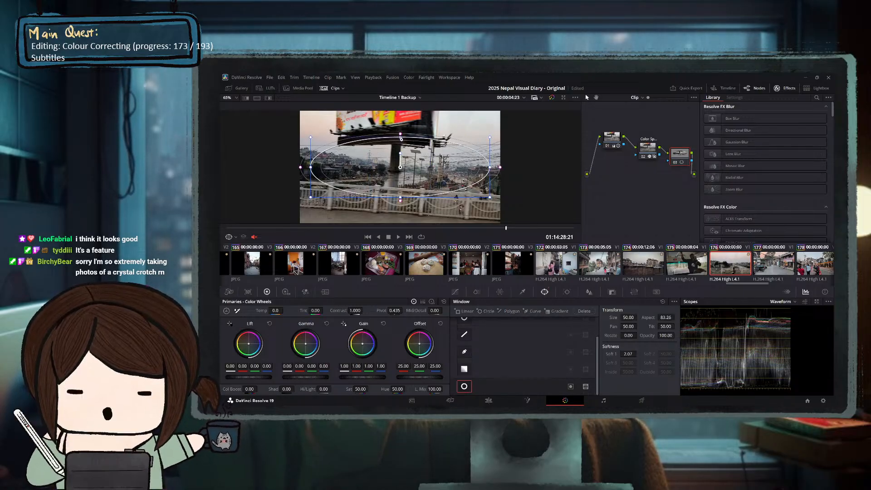
pyautogui.moveTo(401, 135); pyautogui.dragTo(400, 113)
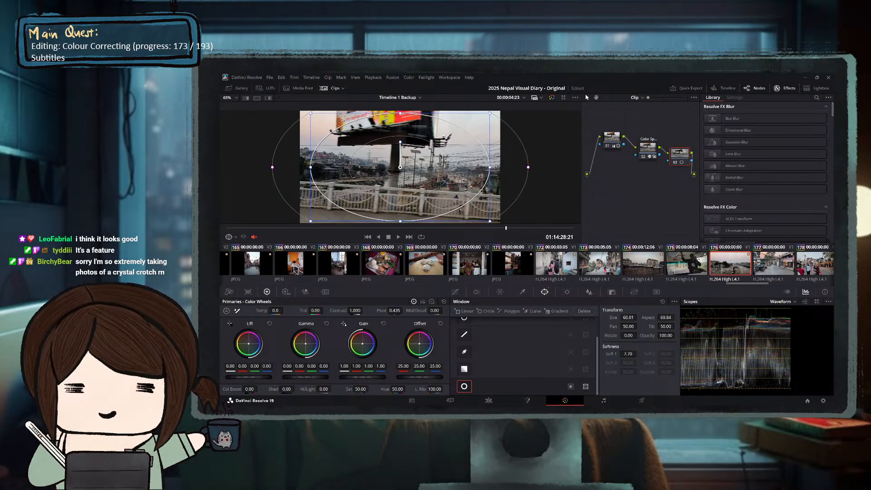
pyautogui.moveTo(309, 168); pyautogui.dragTo(304, 168)
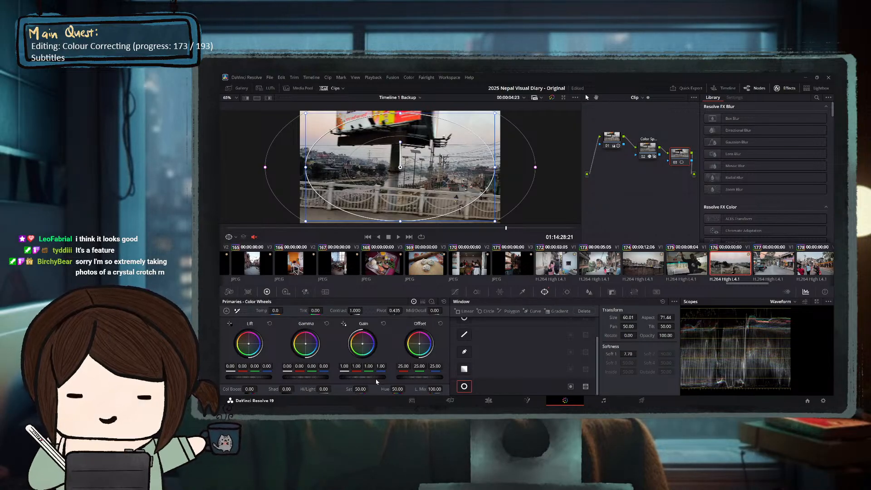
# Invert the circular window and lower the last node's Gain to 0.85 to form a vignette.
pyautogui.moveTo(380, 379); pyautogui.dragTo(368, 379)
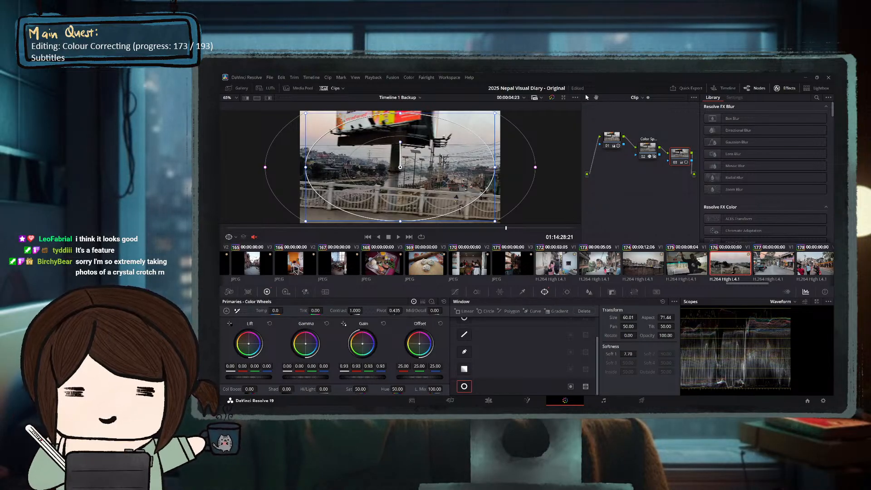
pyautogui.click(571, 387)
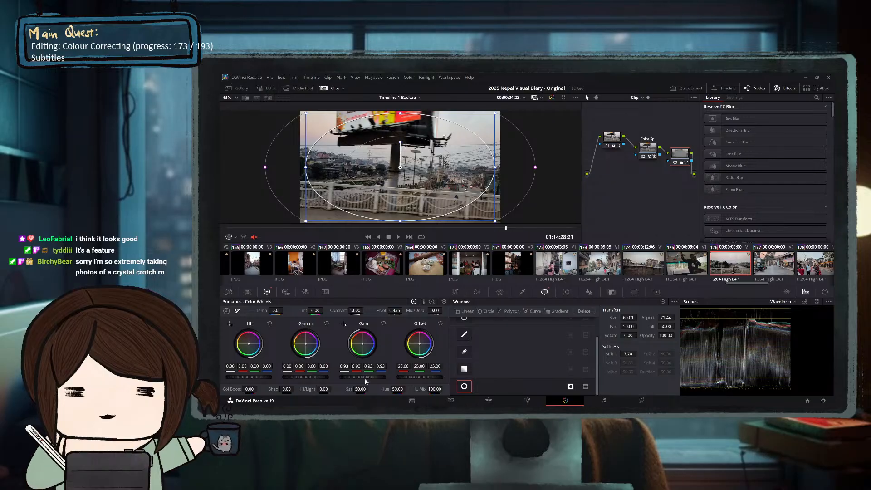
pyautogui.moveTo(368, 377); pyautogui.dragTo(358, 377)
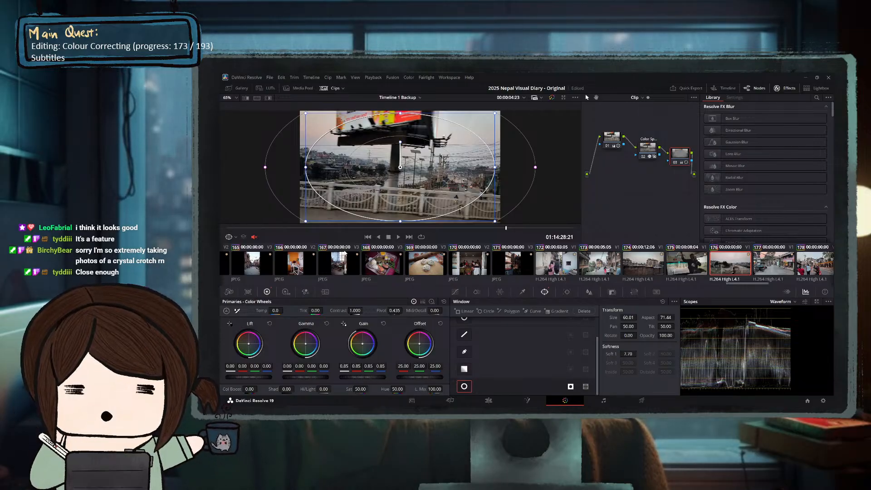
# Review clip 176 at several frames and compare its grade and vignette with the bypassed original image.
pyautogui.click(338, 228)
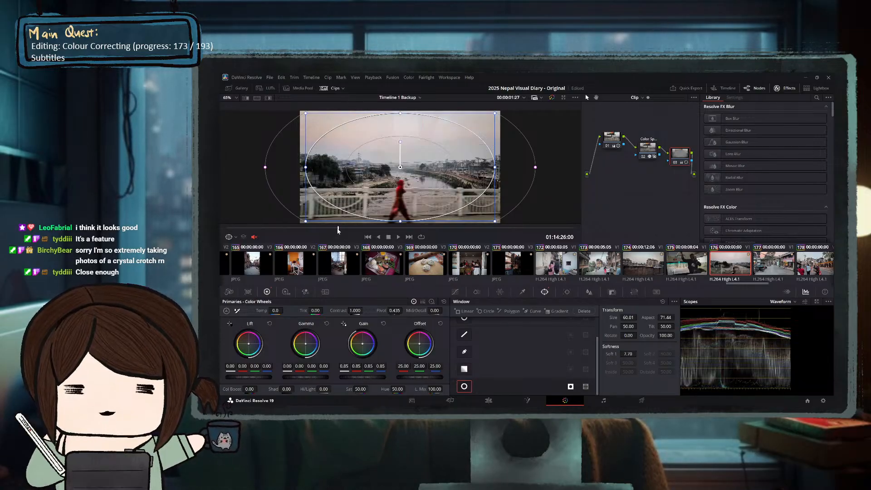
pyautogui.click(553, 98)
pyautogui.click(552, 98)
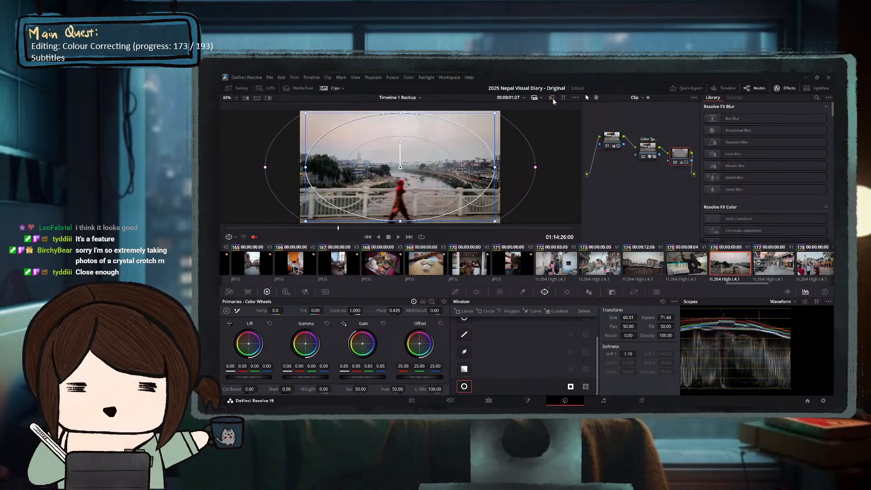
pyautogui.click(282, 228)
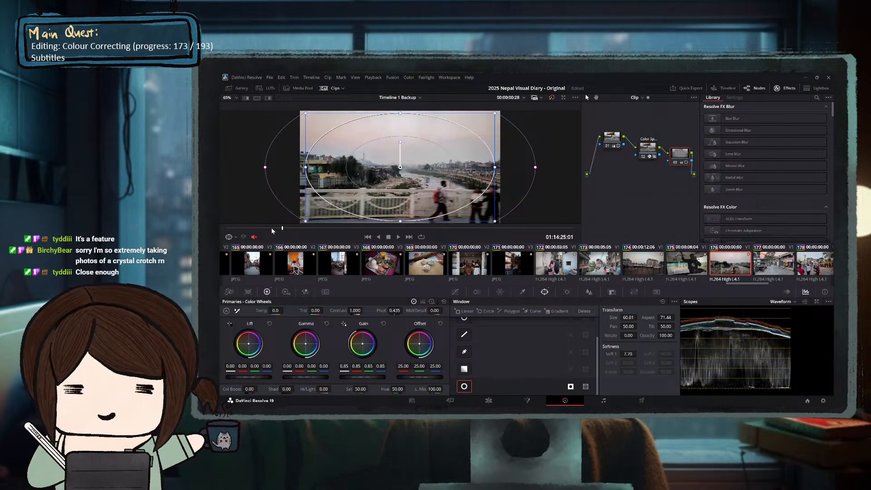
pyautogui.click(554, 98)
pyautogui.click(554, 98)
pyautogui.click(486, 228)
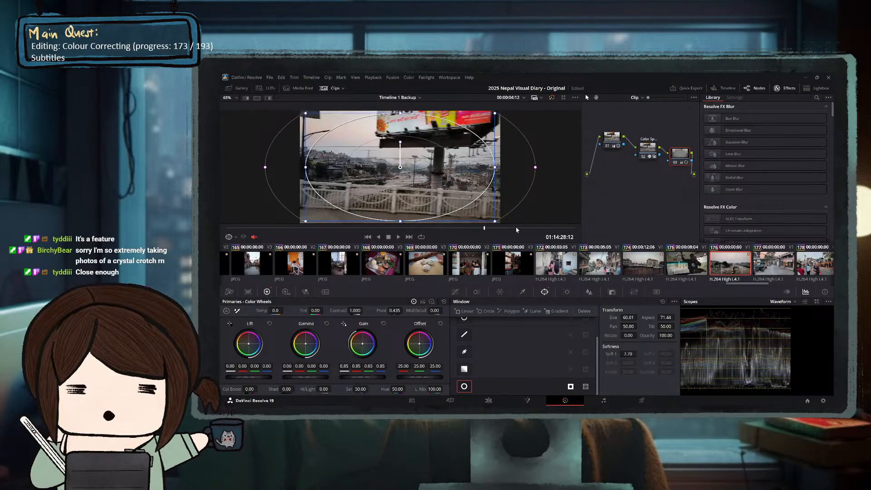
pyautogui.click(523, 228)
pyautogui.click(432, 228)
pyautogui.click(389, 229)
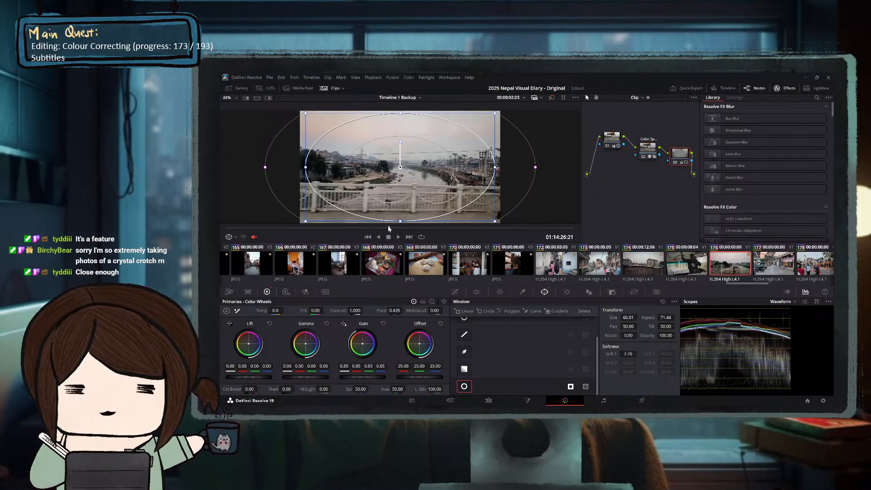
pyautogui.click(280, 228)
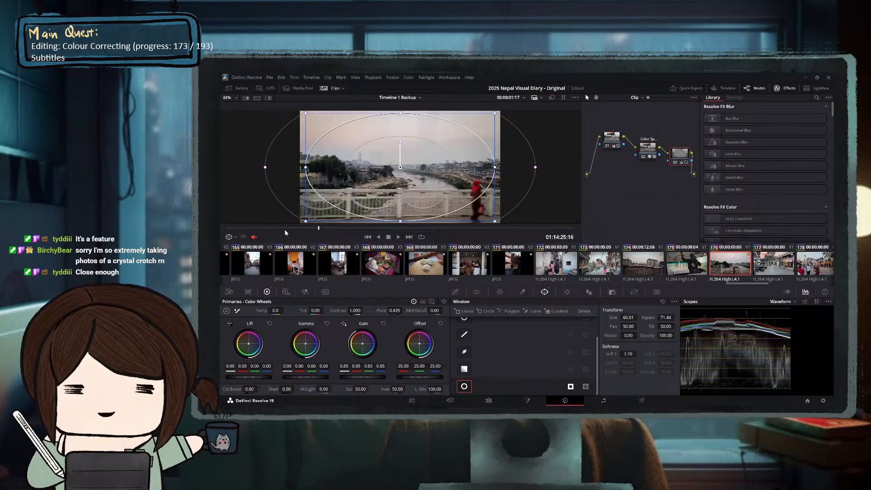
pyautogui.click(376, 228)
pyautogui.click(480, 228)
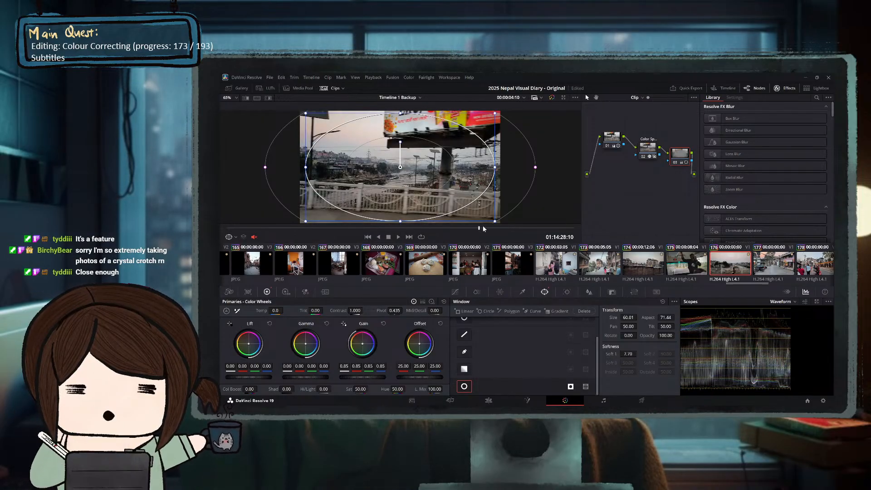
# Save the project and play clip 176 from its start after a brief look at clip 175.
pyautogui.hotkey('ctrl', 's')
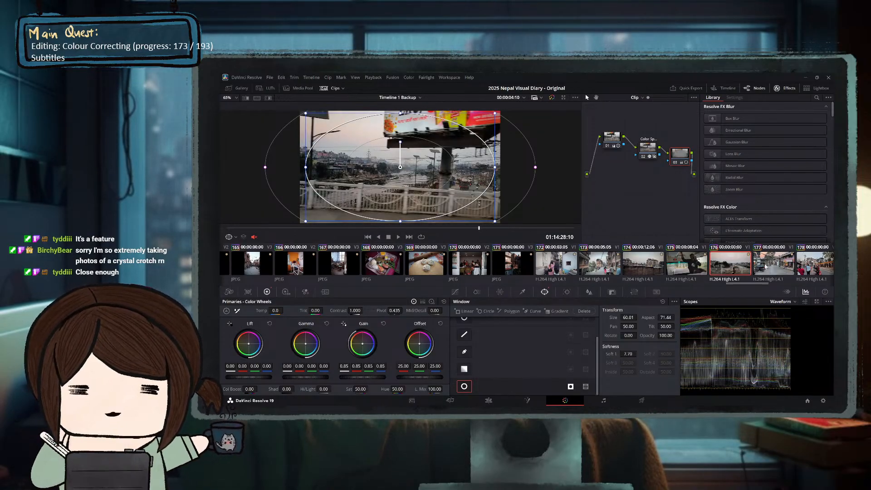
pyautogui.click(699, 268)
pyautogui.click(738, 268)
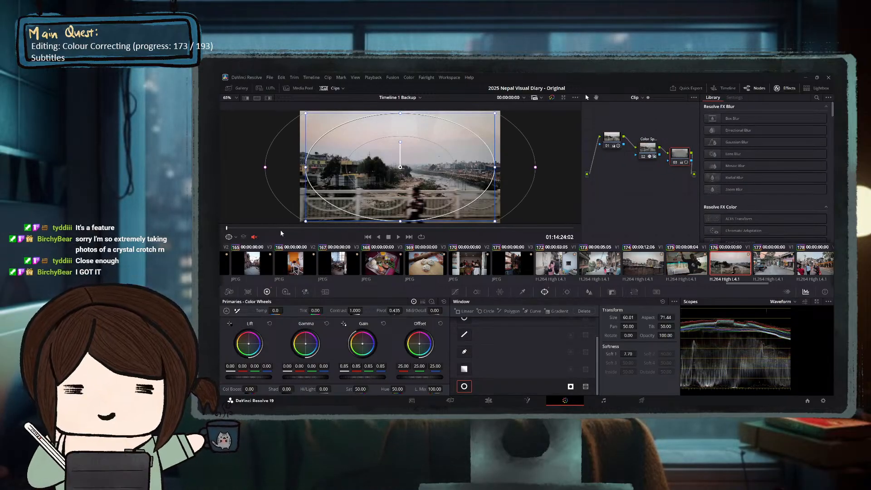
pyautogui.press('space')
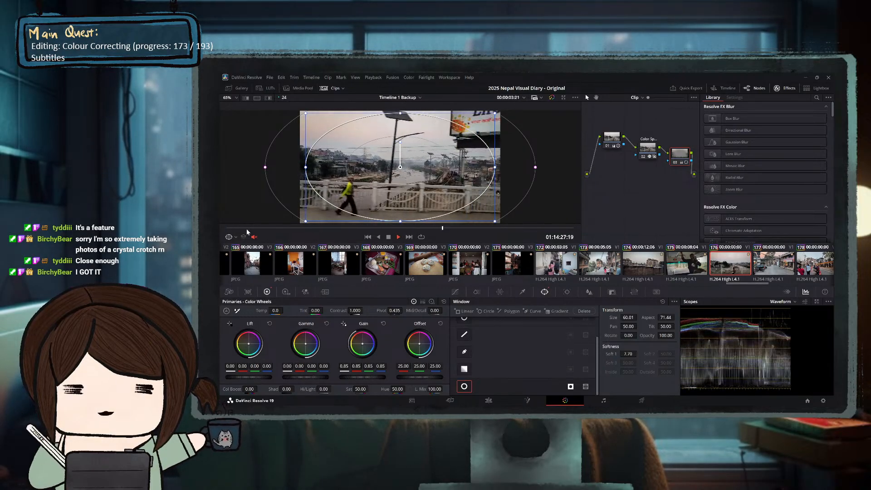
pyautogui.click(280, 227)
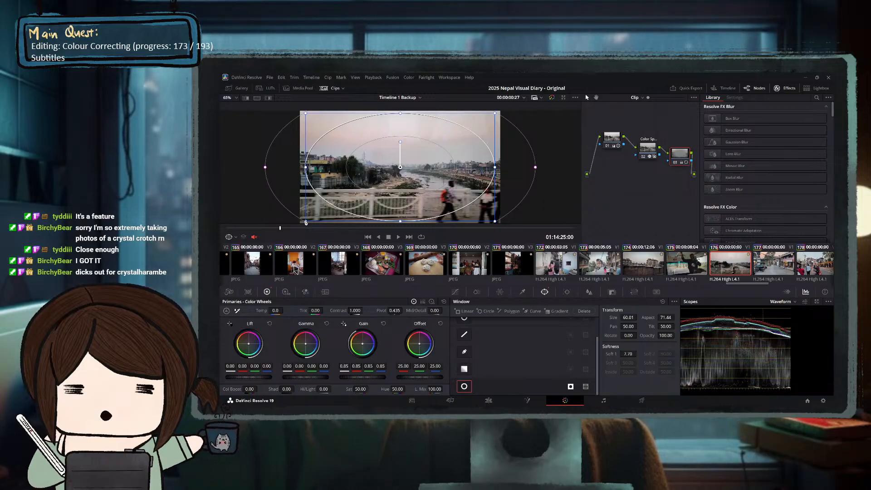
# Scrub back and forth through clip 176 to check its grade and vignette at frames across the whole clip.
pyautogui.click(364, 228)
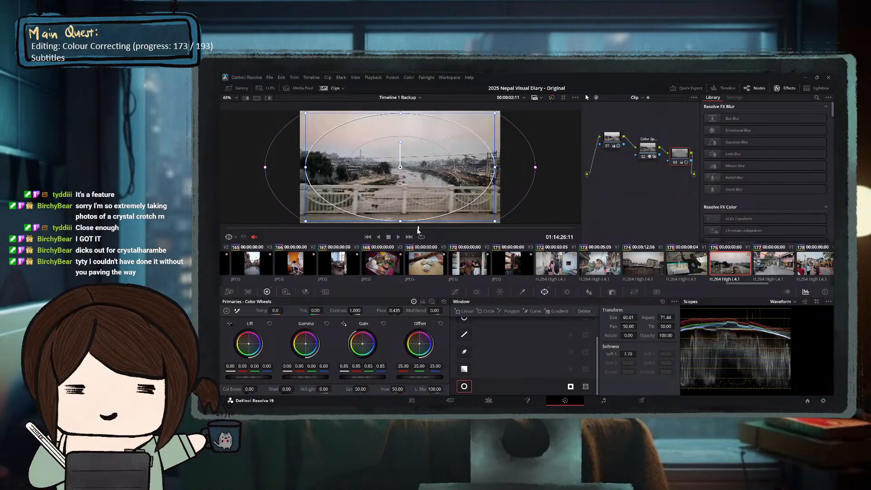
pyautogui.click(418, 229)
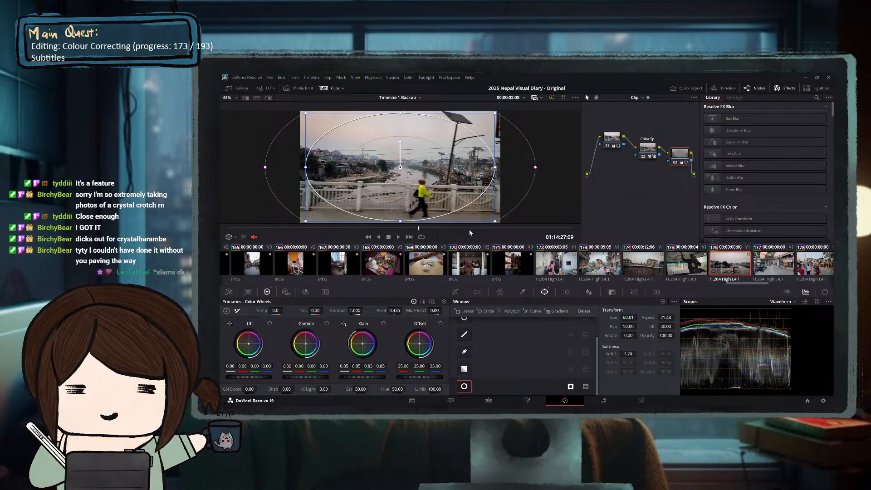
pyautogui.click(508, 228)
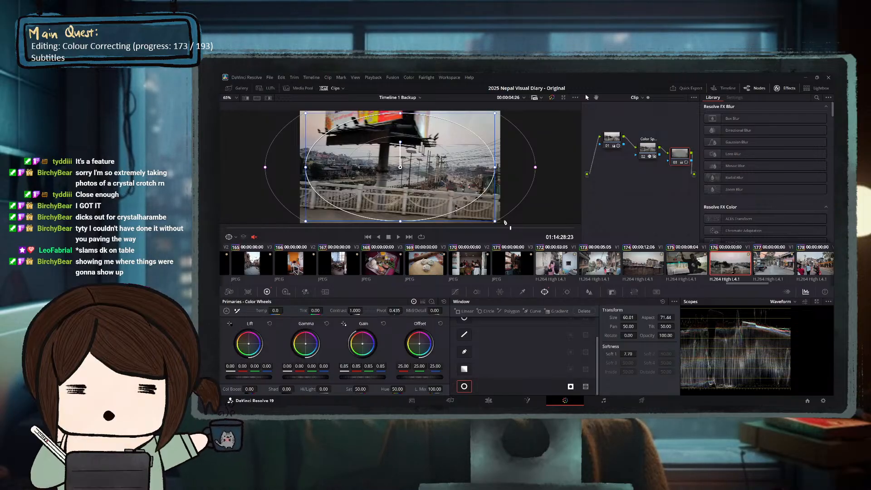
pyautogui.click(251, 228)
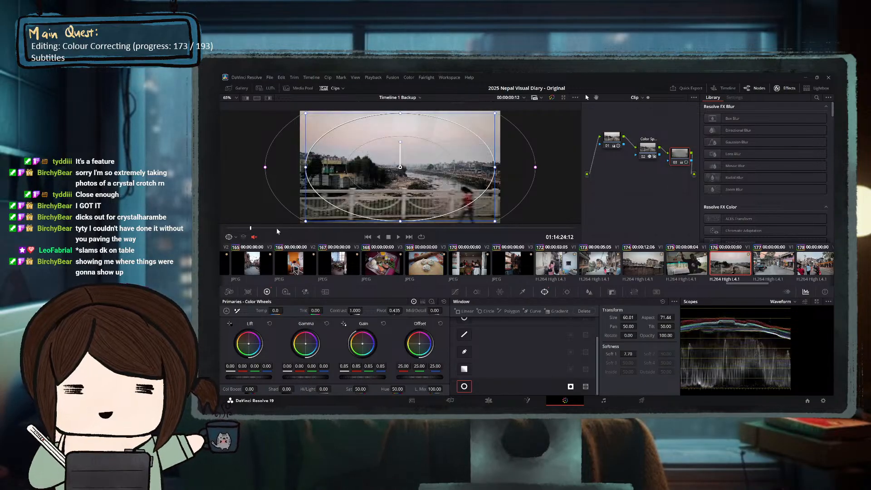
pyautogui.click(313, 228)
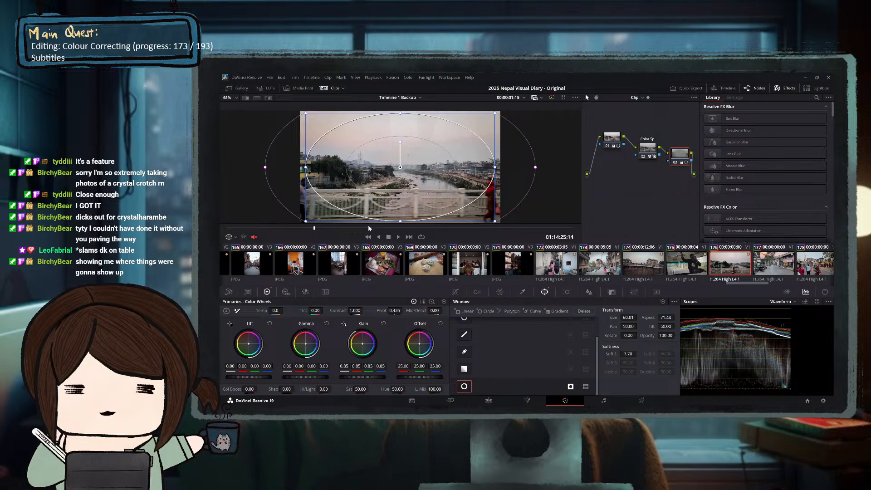
pyautogui.click(370, 228)
pyautogui.click(394, 228)
pyautogui.click(416, 229)
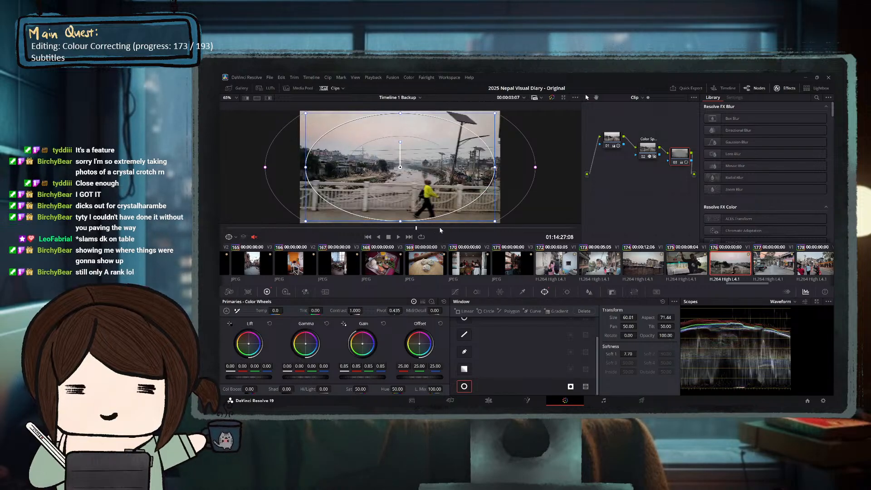
pyautogui.click(440, 229)
pyautogui.click(496, 229)
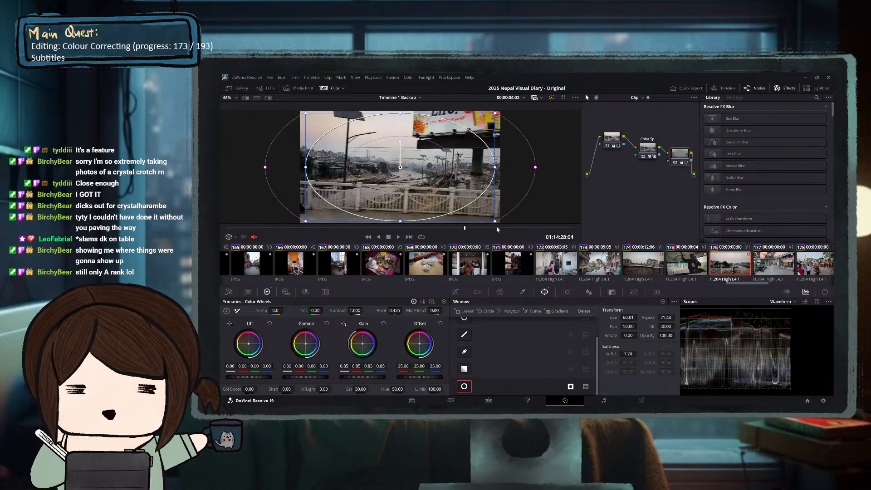
pyautogui.click(507, 229)
pyautogui.click(315, 228)
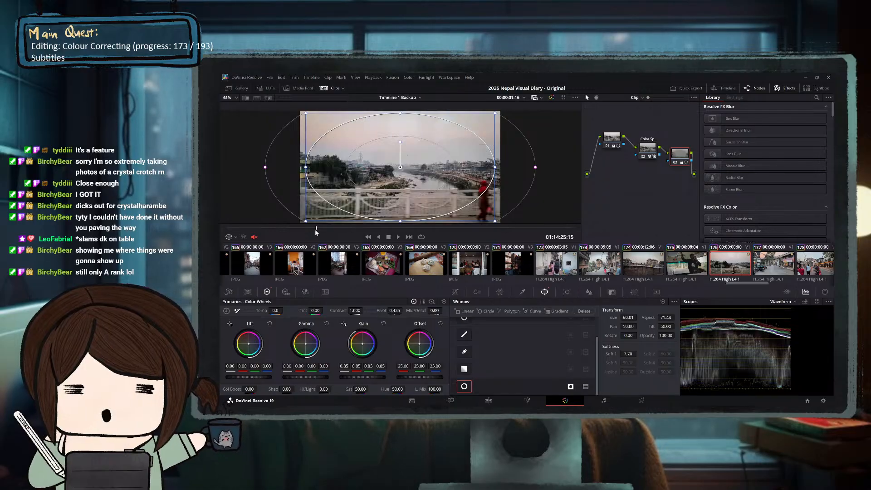
pyautogui.click(253, 229)
# Play on into clip 177 and add one serial node before and one after its Color Space Transform node.
pyautogui.press('space')
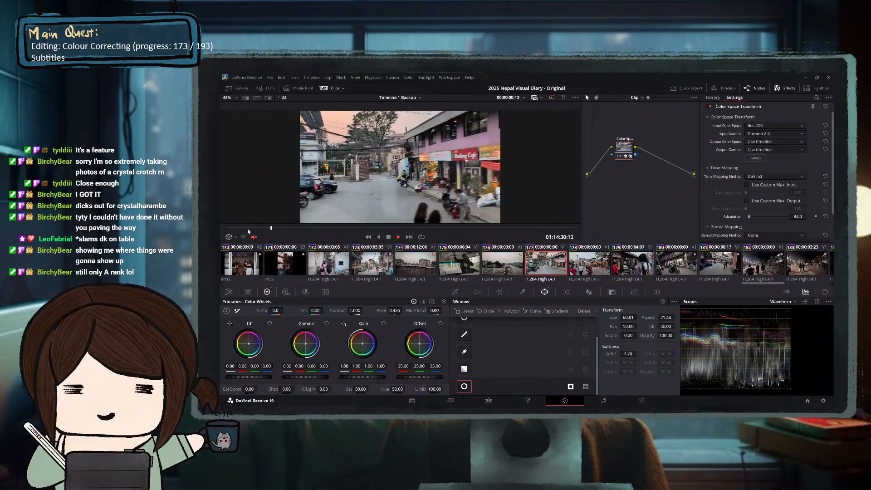
pyautogui.press('space')
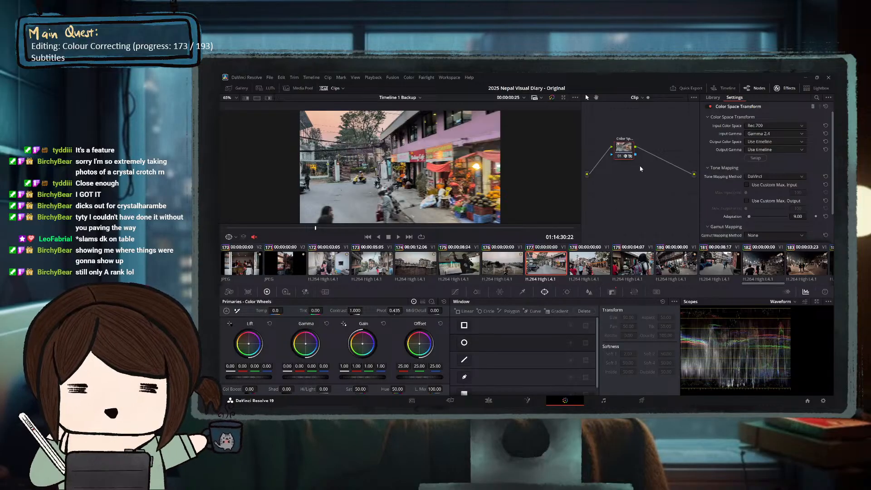
pyautogui.hotkey('shift', 's')
pyautogui.moveTo(629, 152)
pyautogui.mouseDown()
pyautogui.moveTo(655, 152)
pyautogui.moveTo(612, 145)
pyautogui.moveTo(645, 145)
pyautogui.mouseUp()
pyautogui.click(651, 148)
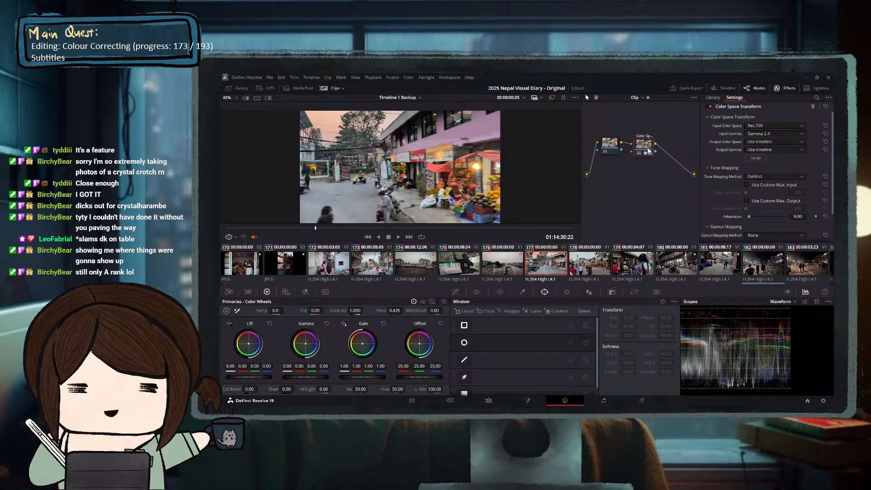
pyautogui.hotkey('alt', 's')
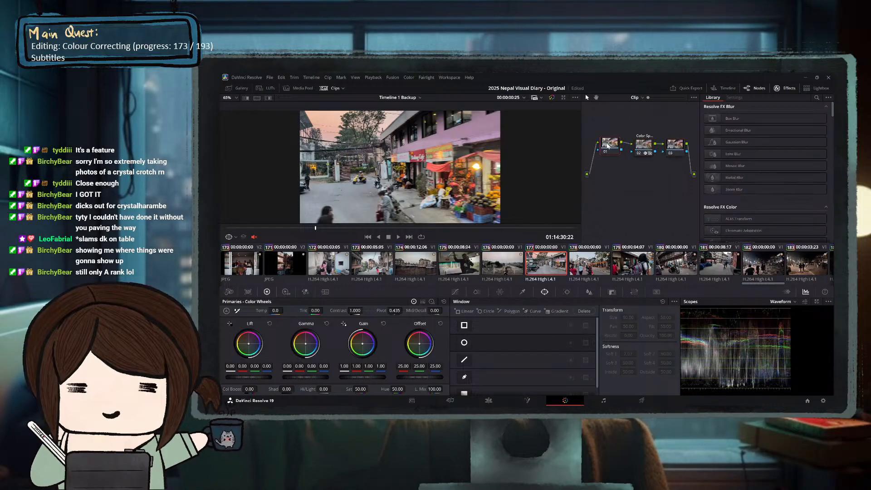
# Inspect clip 177 at several frames and set the first node's Lift to 0.02, Gain to 0.96 and Gamma to 0.03.
pyautogui.moveTo(288, 227); pyautogui.dragTo(372, 226)
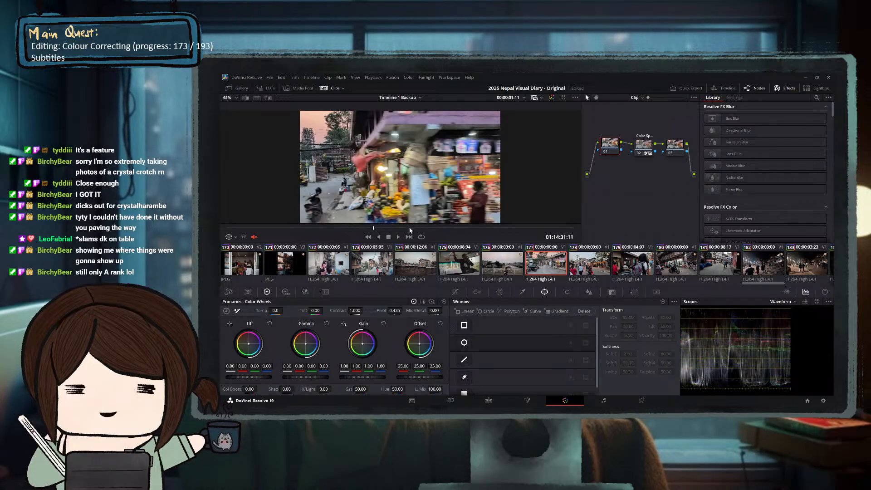
pyautogui.click(333, 228)
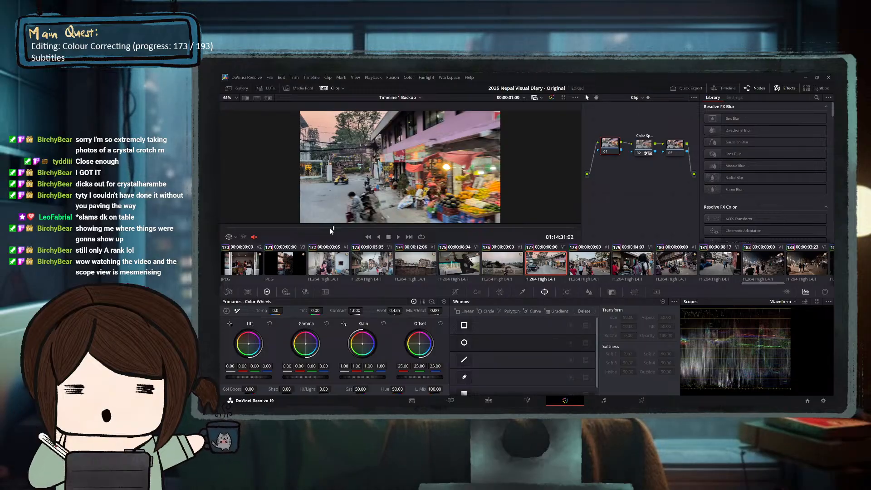
pyautogui.click(311, 229)
pyautogui.moveTo(284, 229)
pyautogui.mouseDown()
pyautogui.moveTo(266, 227)
pyautogui.moveTo(329, 227)
pyautogui.moveTo(297, 229)
pyautogui.mouseUp()
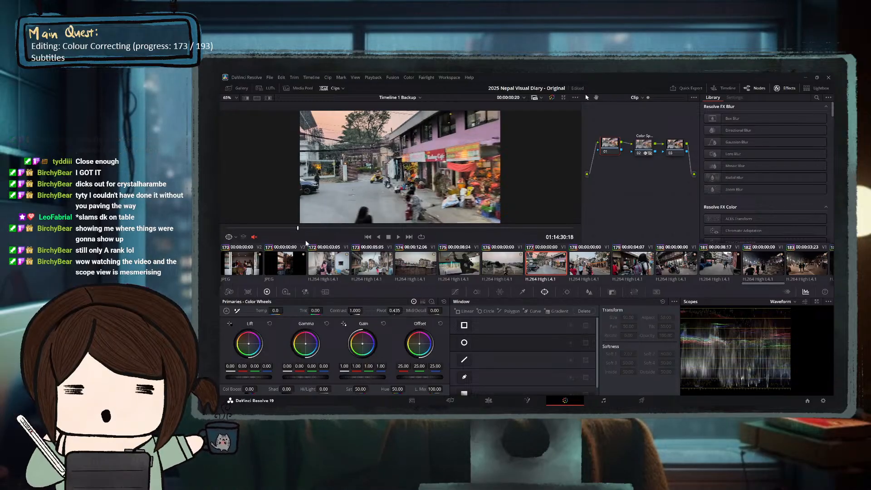
pyautogui.click(280, 230)
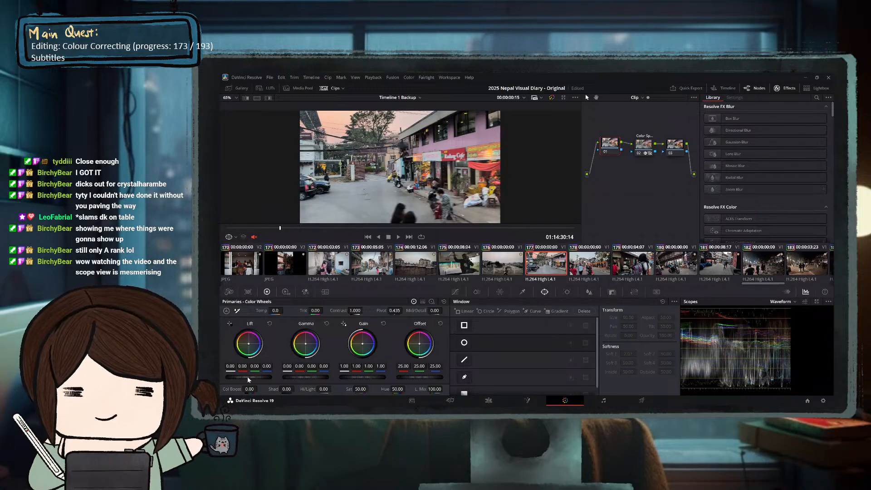
pyautogui.moveTo(247, 377); pyautogui.dragTo(255, 378)
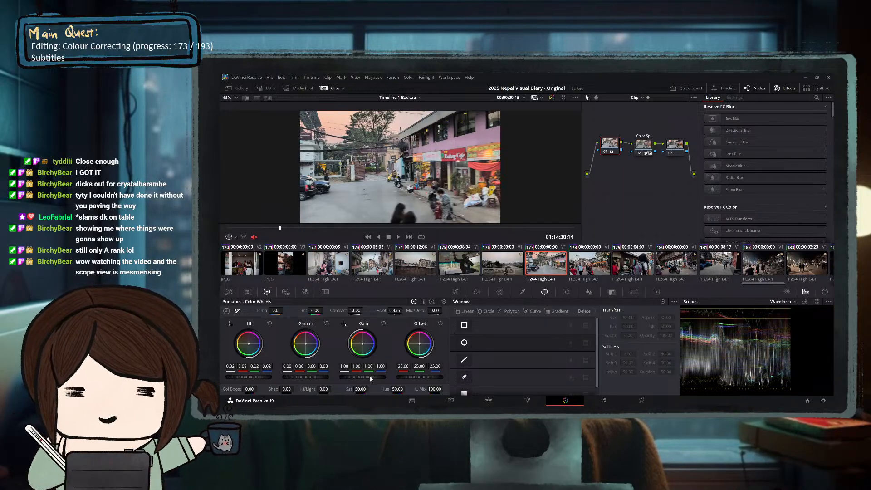
pyautogui.moveTo(374, 376); pyautogui.dragTo(365, 376)
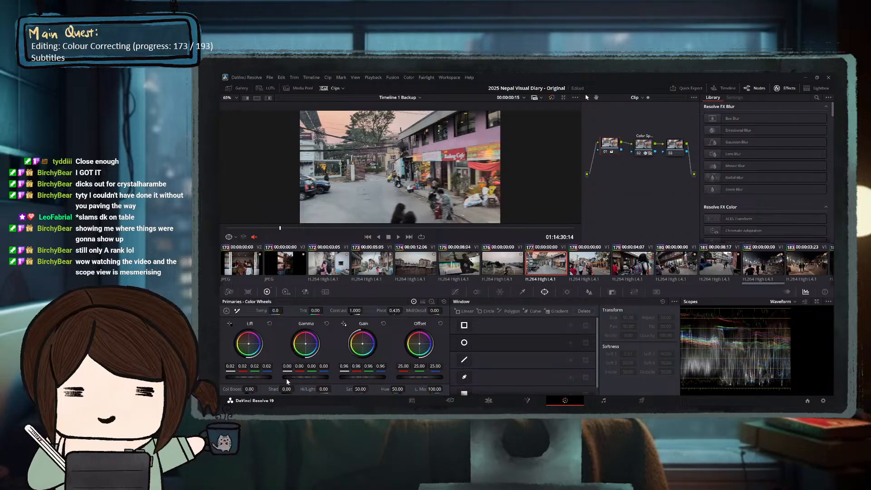
pyautogui.moveTo(301, 377); pyautogui.dragTo(307, 376)
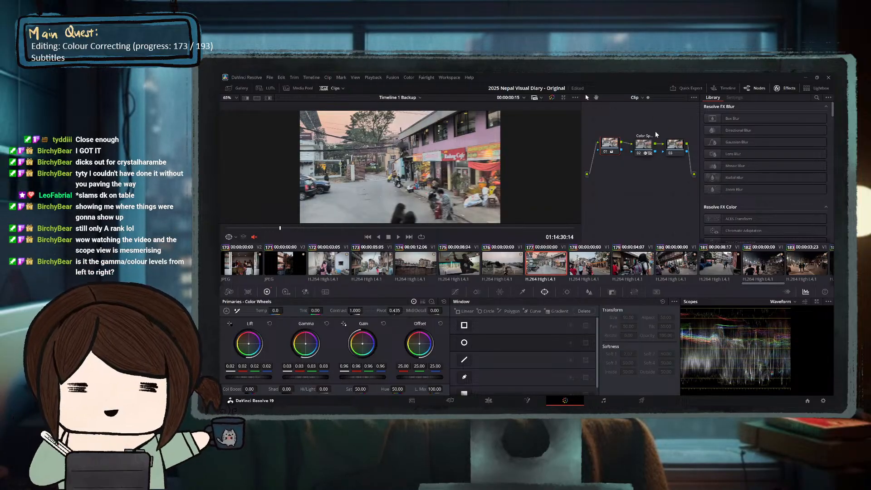
# Check the fruit stall frames of clip 177 and raise the first node's Saturation to 55.40 and Contrast to 1.040.
pyautogui.click(413, 228)
pyautogui.moveTo(435, 227); pyautogui.dragTo(321, 228)
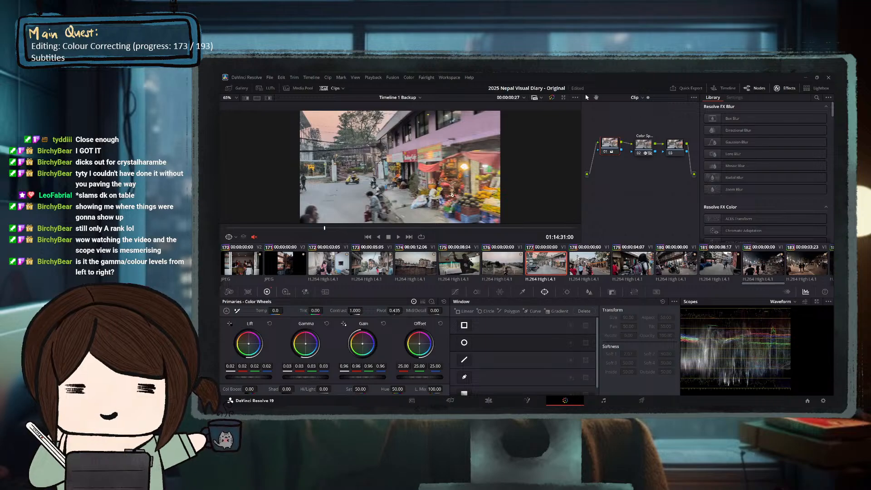
pyautogui.click(364, 229)
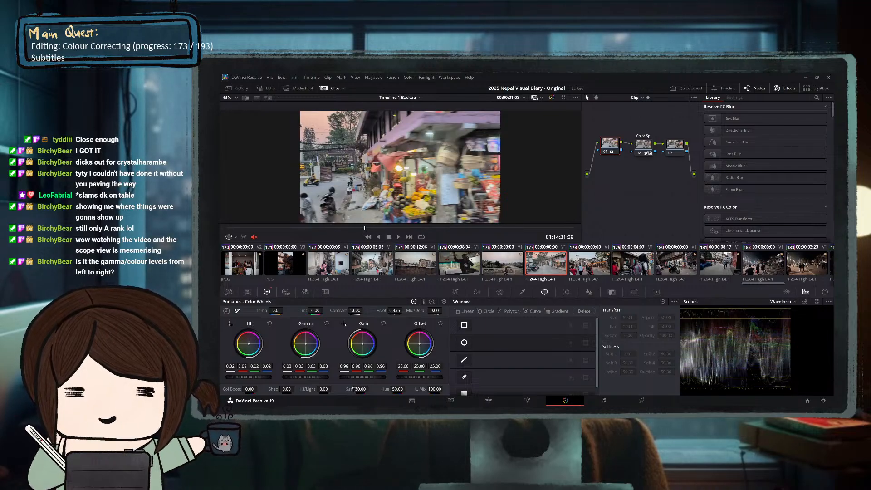
pyautogui.moveTo(370, 389); pyautogui.dragTo(370, 389)
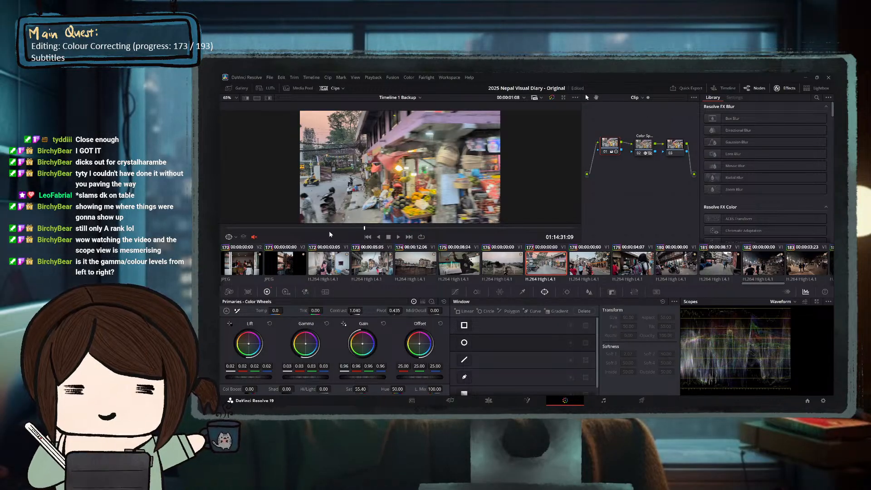
# Switch the scope to Vectorscope and compare the colours of clip 177's opening street frames with its later shopfront frames.
pyautogui.click(788, 322)
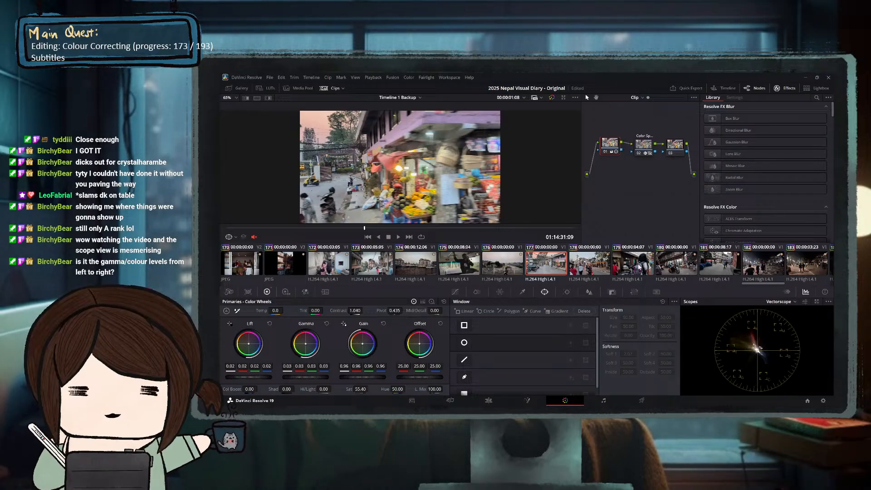
pyautogui.click(524, 228)
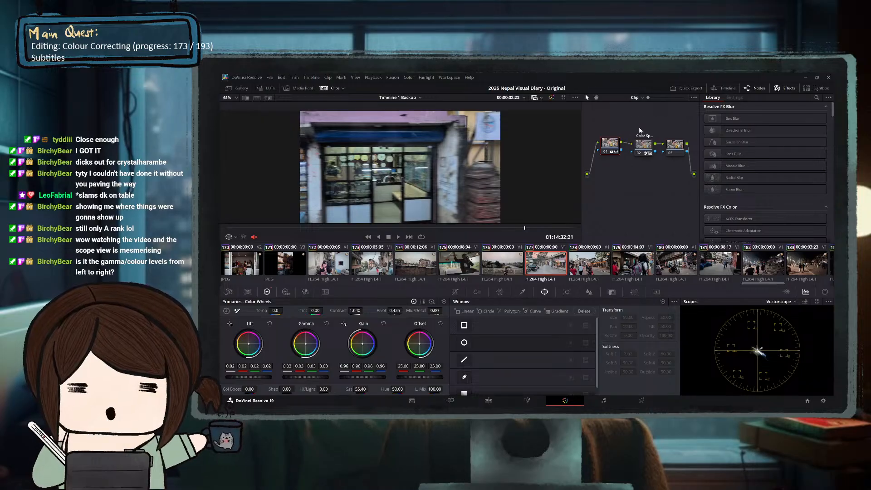
pyautogui.click(299, 228)
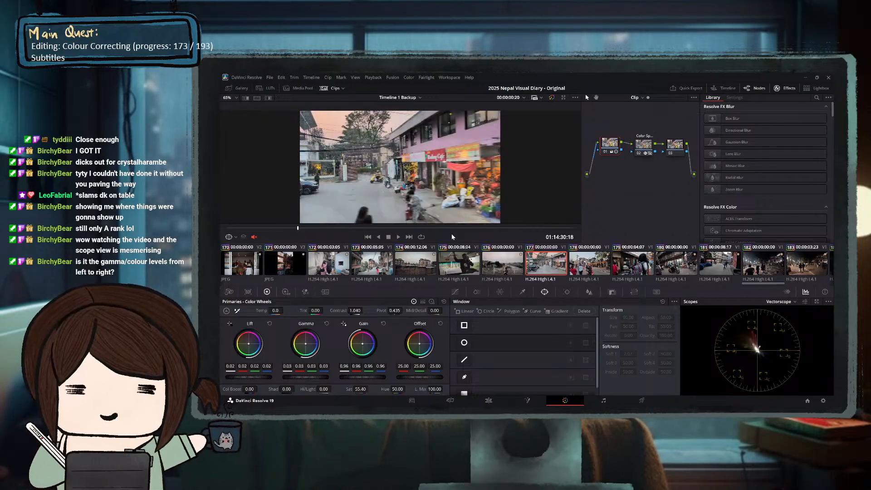
pyautogui.click(490, 229)
pyautogui.click(524, 229)
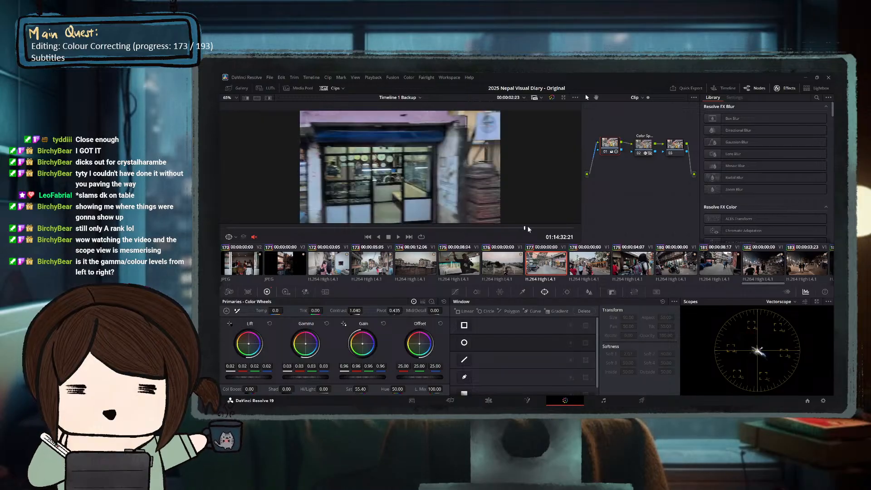
pyautogui.click(275, 229)
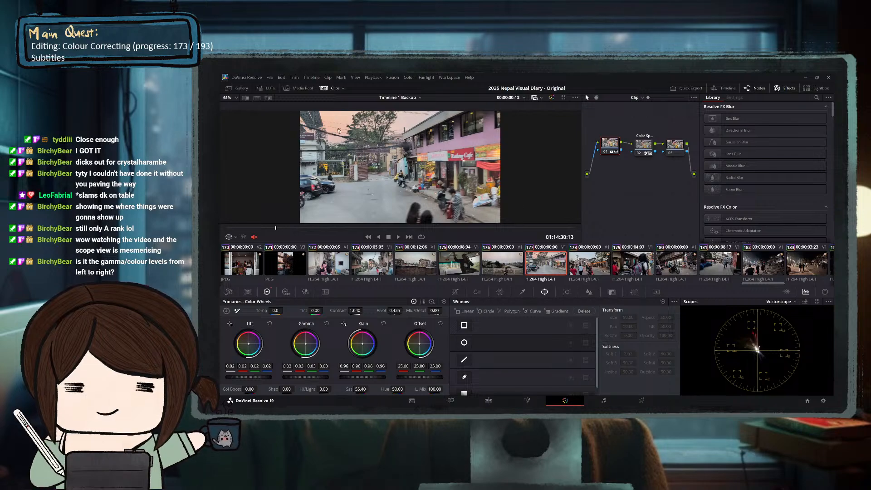
# Warm clip 177's first node to a Temp of 150.0, judging it on the closing sign frame and opening street frame.
pyautogui.moveTo(498, 228); pyautogui.dragTo(556, 228)
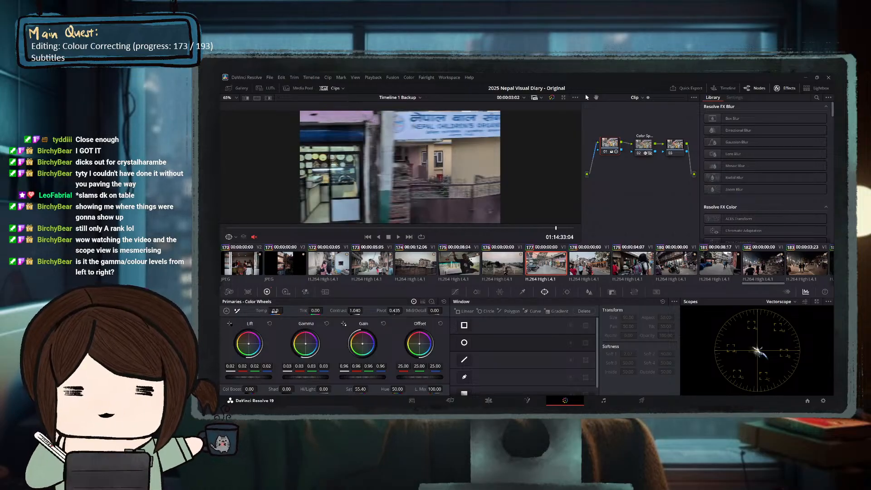
pyautogui.moveTo(275, 310); pyautogui.dragTo(285, 310)
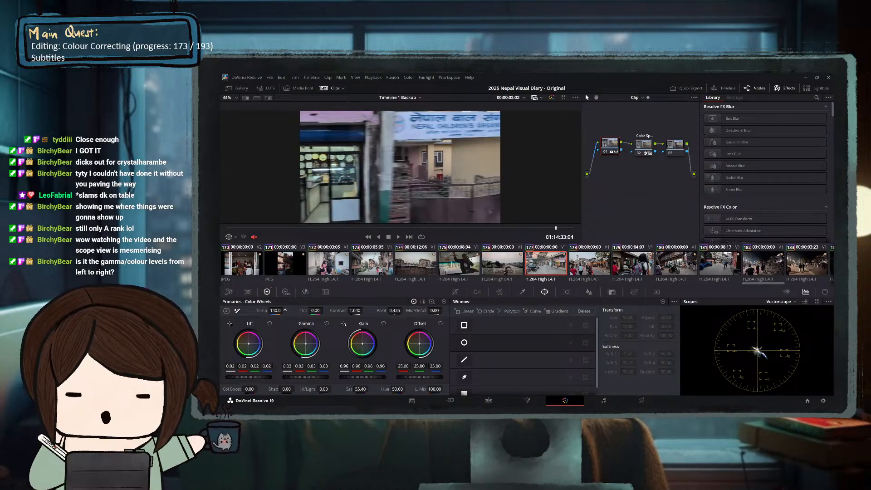
pyautogui.click(276, 228)
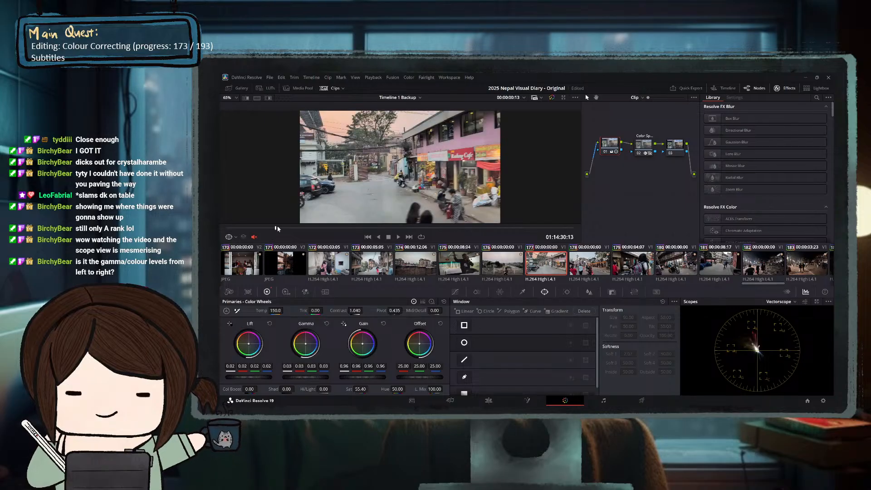
pyautogui.press('space')
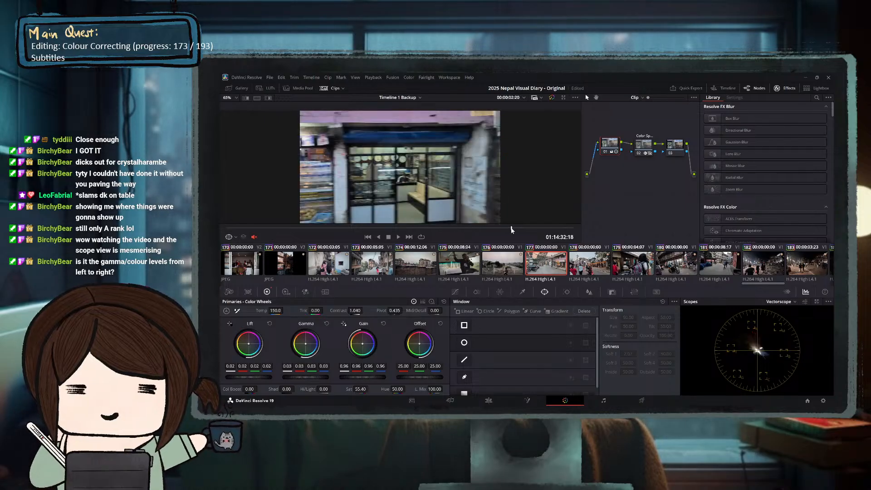
# Raise the first node's Saturation to 58.20 at the fruit stall frame and check it at clip 177's end and start.
pyautogui.click(351, 228)
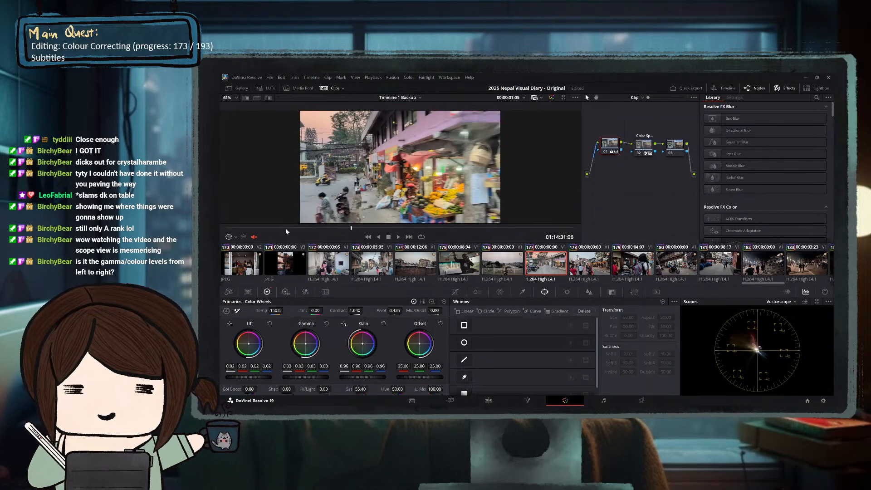
pyautogui.moveTo(363, 390); pyautogui.dragTo(372, 389)
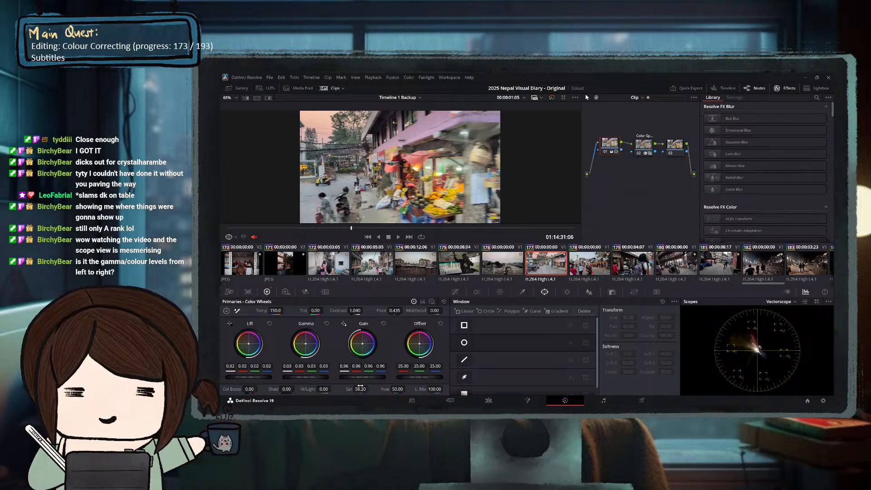
pyautogui.click(462, 228)
pyautogui.moveTo(499, 229); pyautogui.dragTo(555, 228)
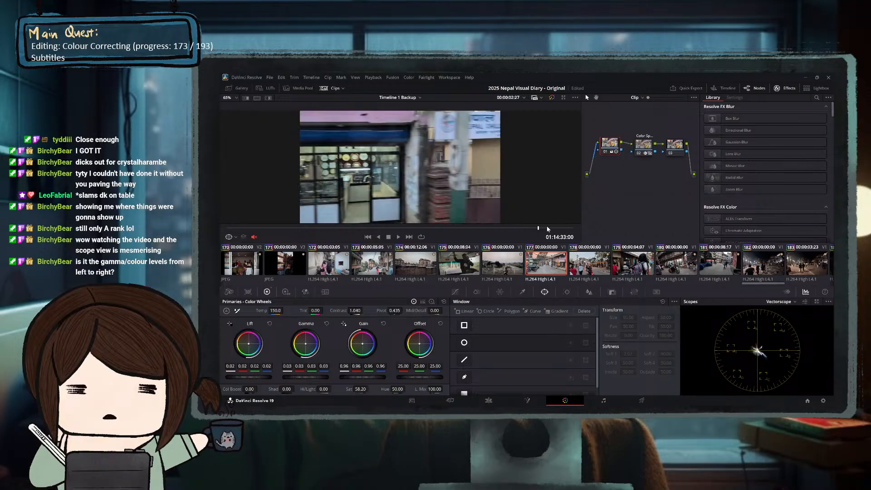
pyautogui.click(276, 228)
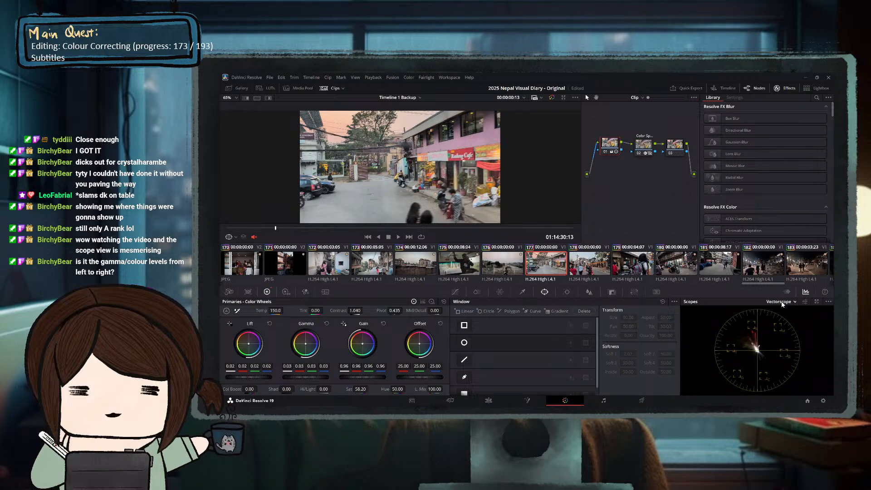
# Switch the scope to Waveform and examine it on photo clips 169, 168 and 167, playing clip 167 through.
pyautogui.click(785, 317)
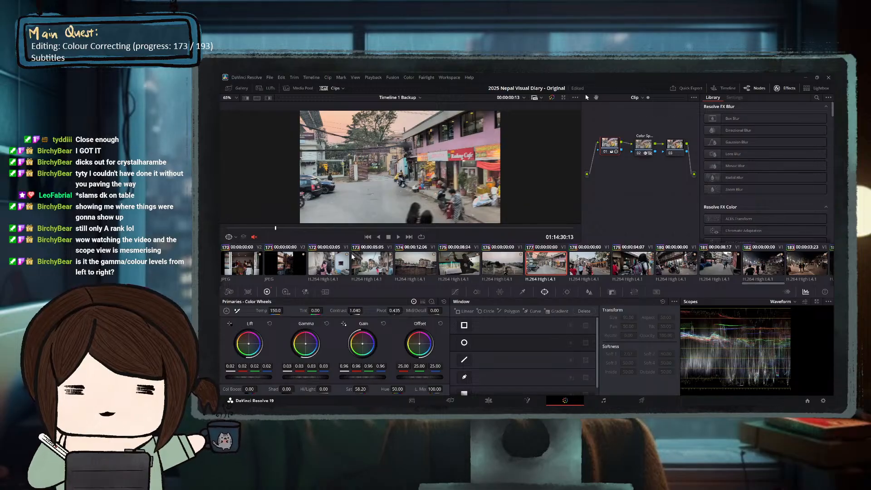
pyautogui.scroll(5, 354, 257)
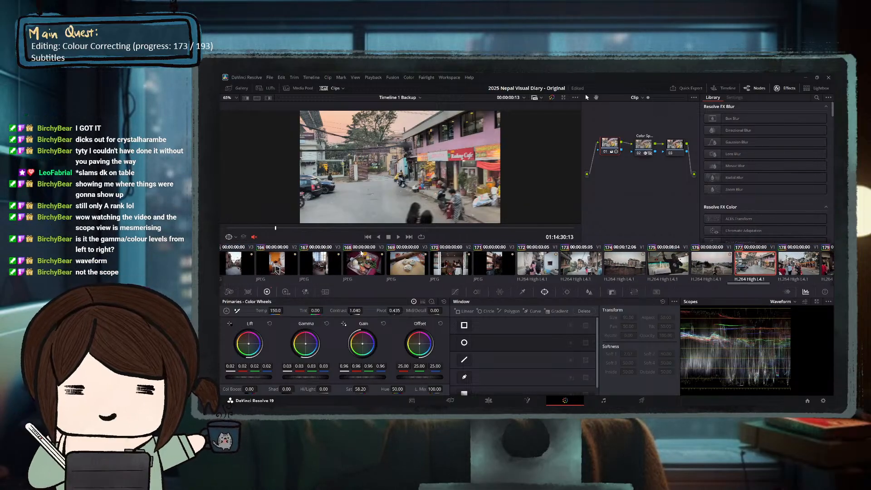
pyautogui.click(406, 268)
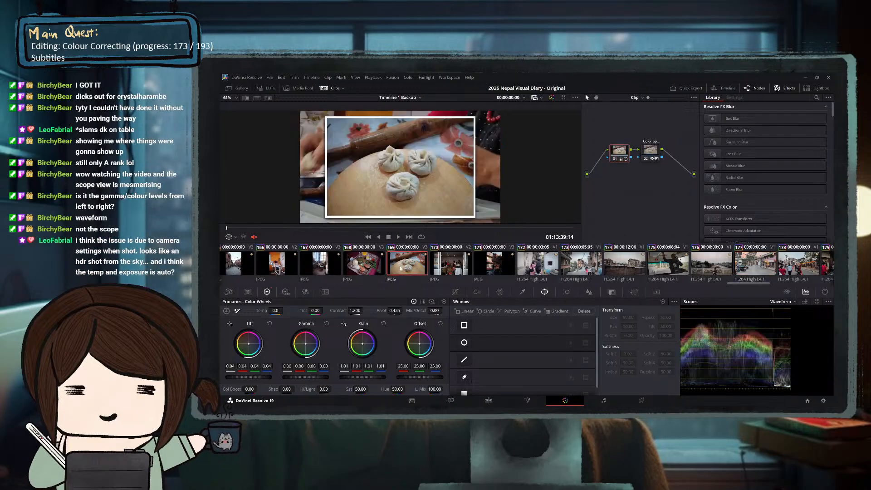
pyautogui.click(355, 265)
pyautogui.click(319, 267)
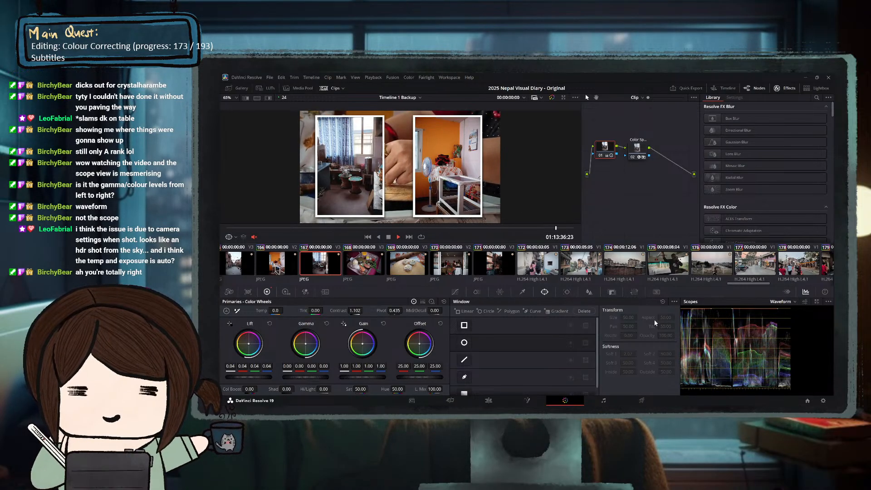
pyautogui.press('space')
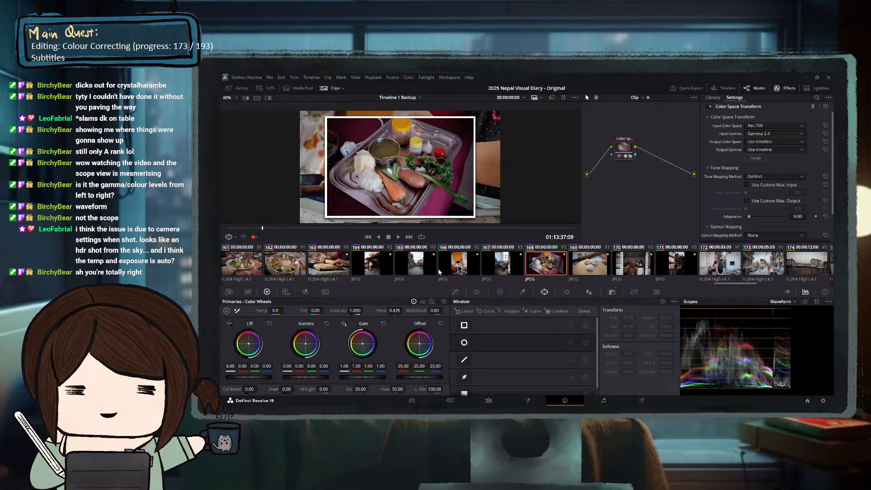
# Play through clip 166 and compare its waveform with the two framed room photos.
pyautogui.click(472, 271)
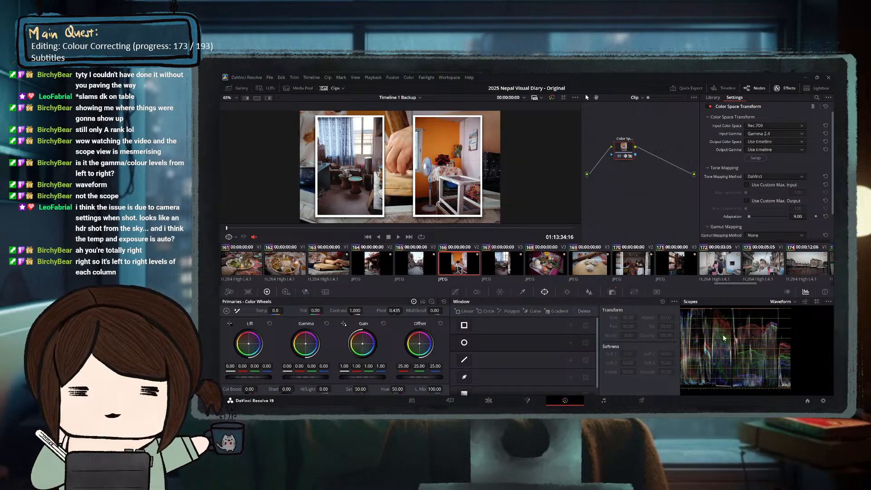
pyautogui.press('space')
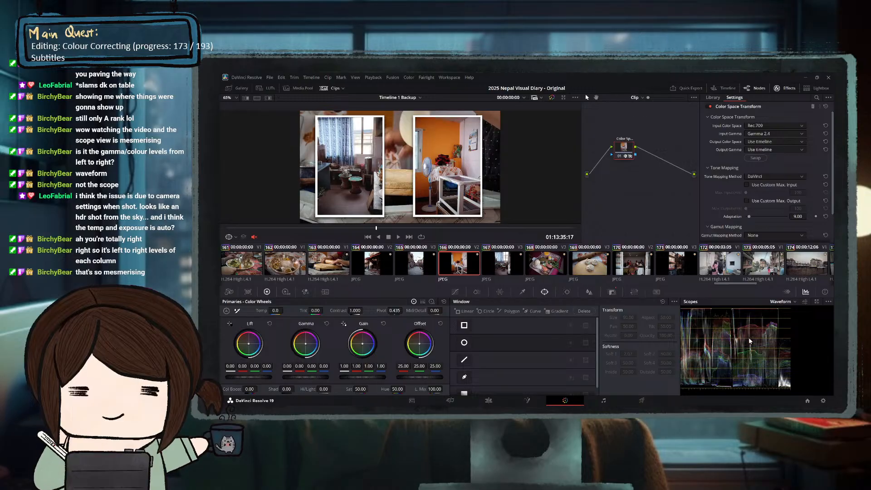
pyautogui.press('space')
pyautogui.press('space')
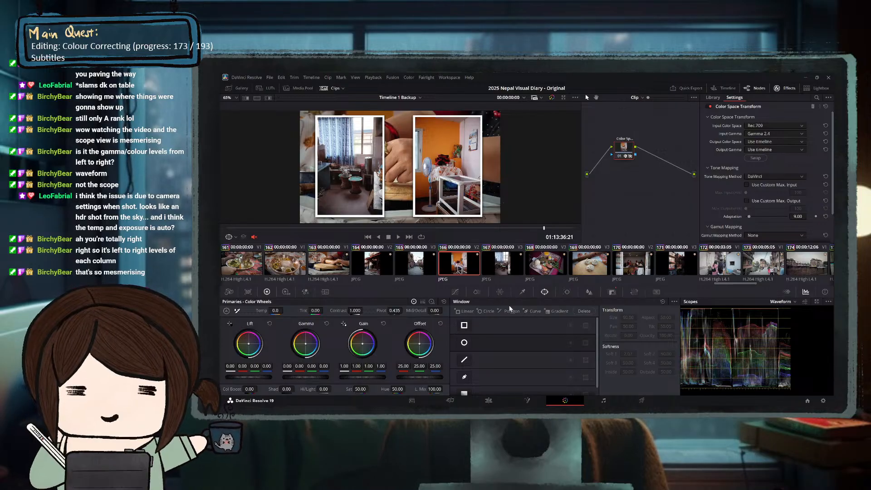
pyautogui.click(286, 228)
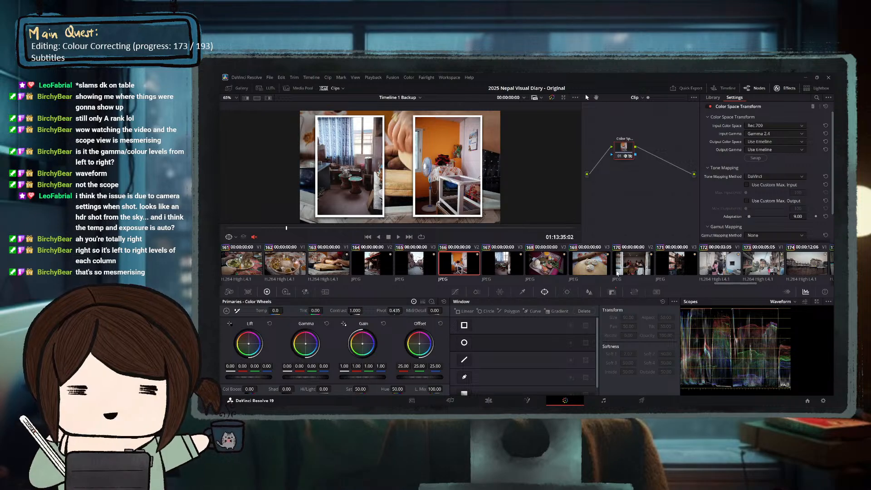
# Replay the laneway walk in clip 173 several times and compare the waveform with the moving picture.
pyautogui.scroll(-2, 616, 271)
pyautogui.click(661, 264)
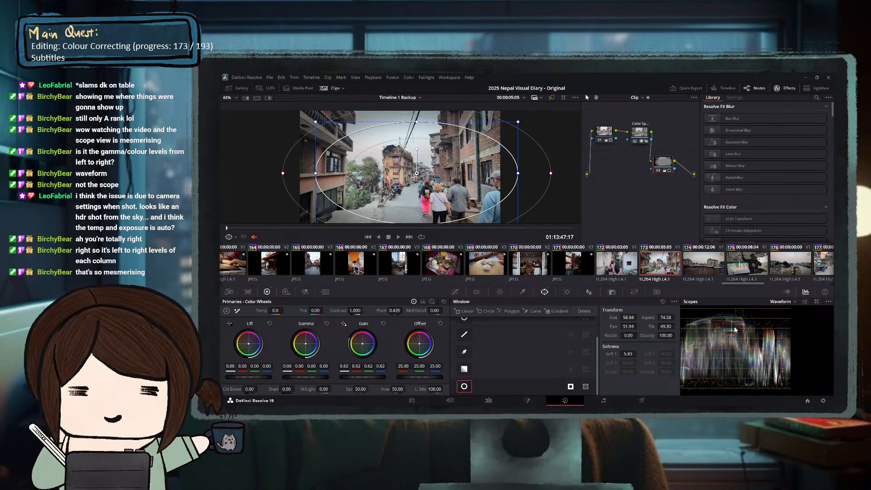
pyautogui.press('space')
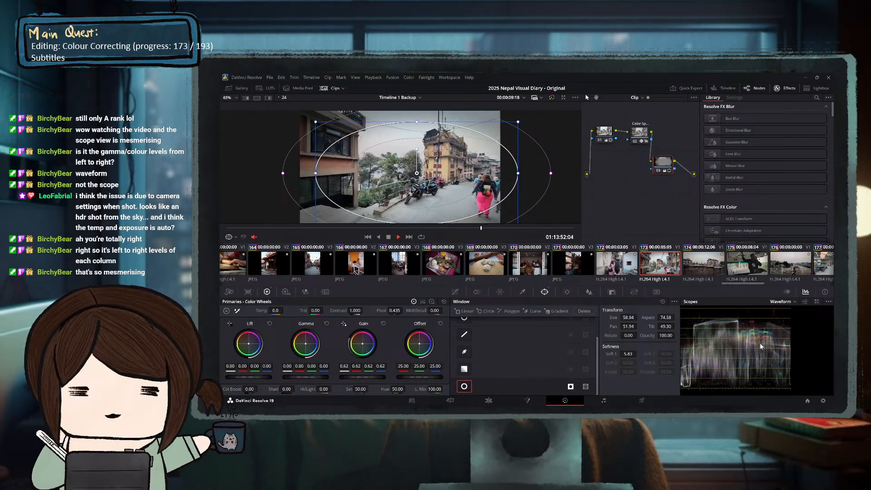
pyautogui.press('space')
pyautogui.click(277, 227)
pyautogui.press('space')
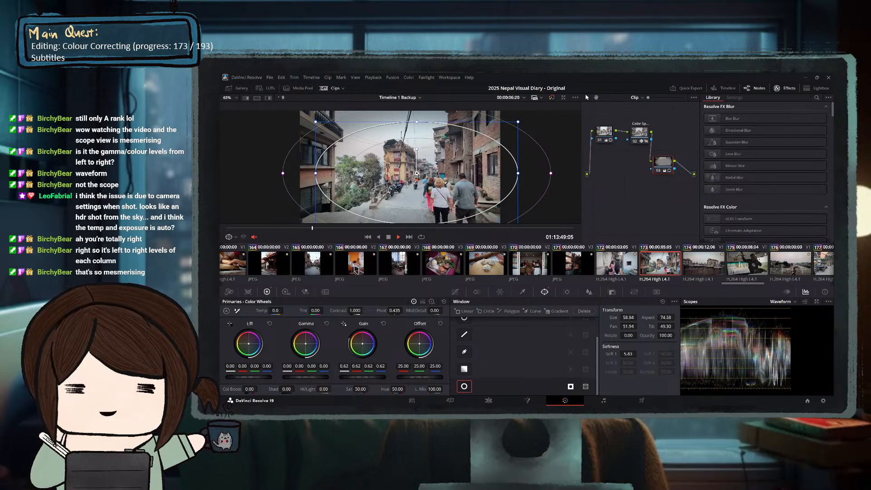
pyautogui.press('space')
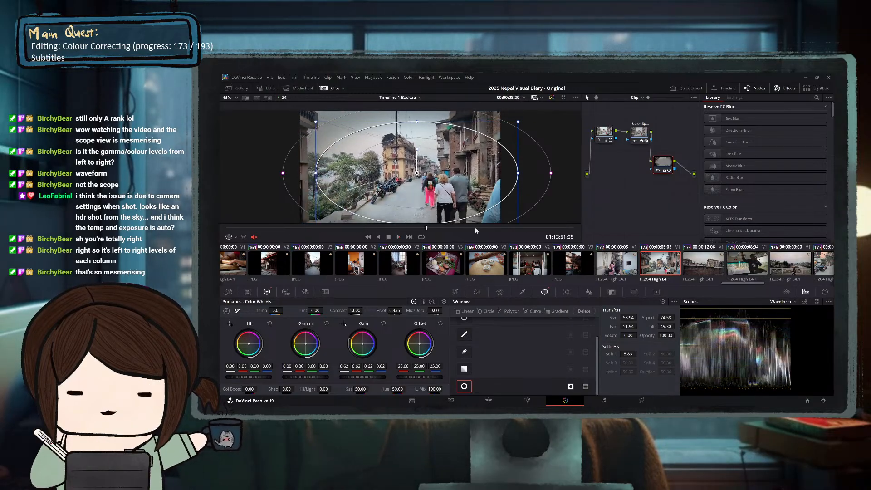
pyautogui.click(287, 228)
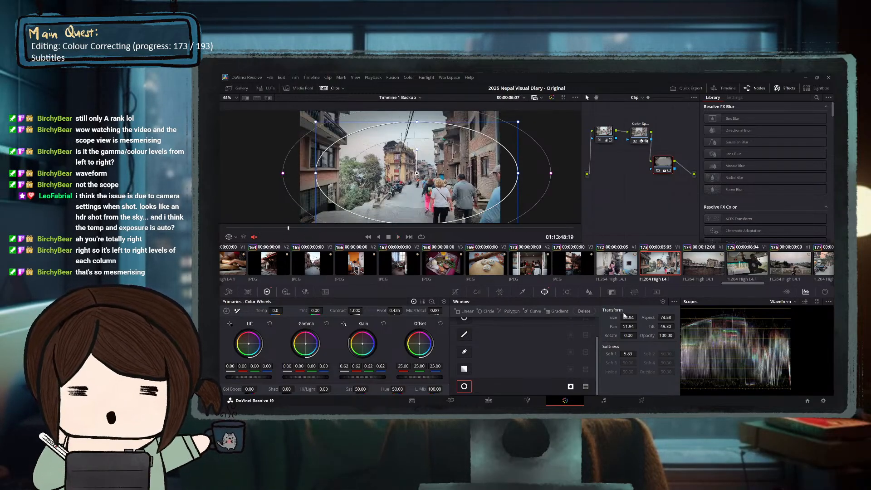
pyautogui.press('space')
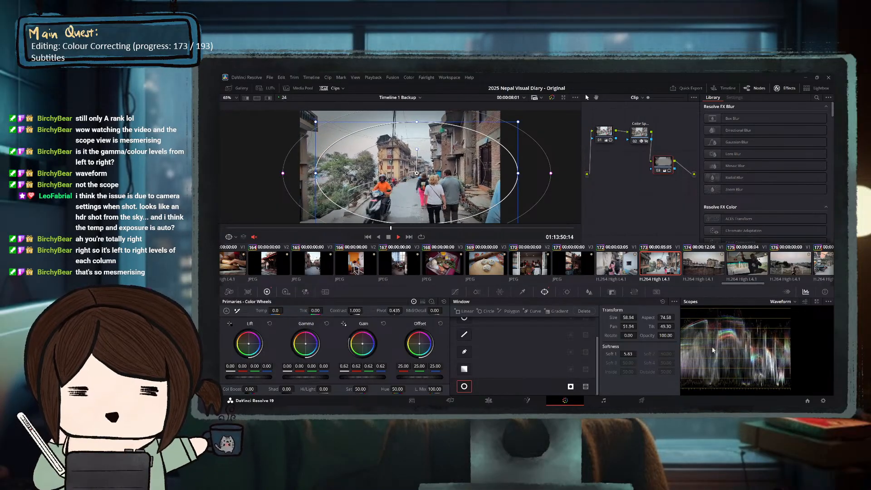
pyautogui.press('space')
pyautogui.click(300, 228)
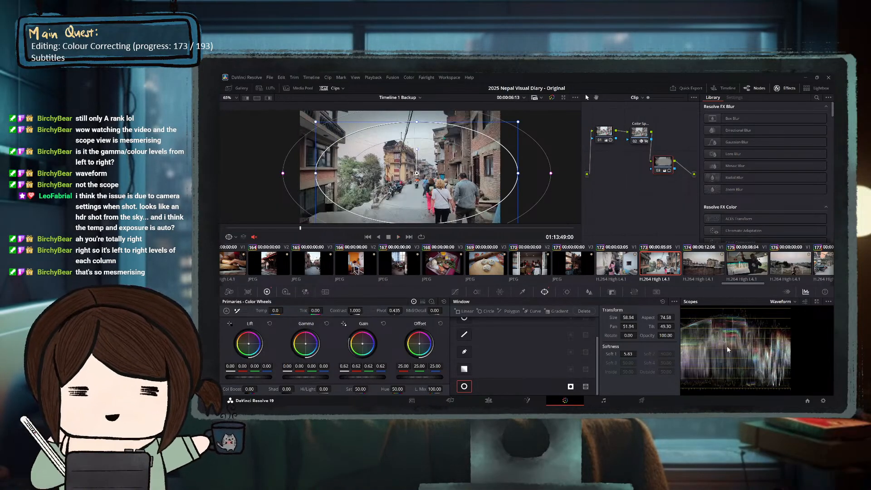
pyautogui.press('space')
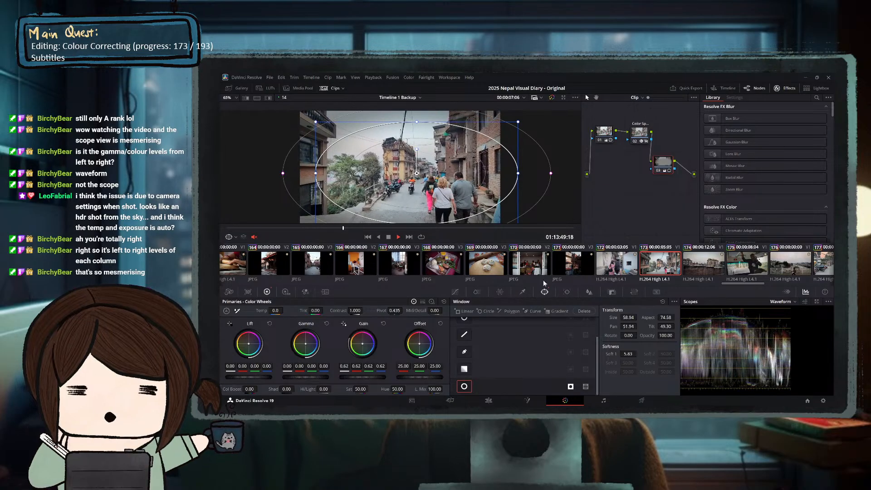
pyautogui.press('space')
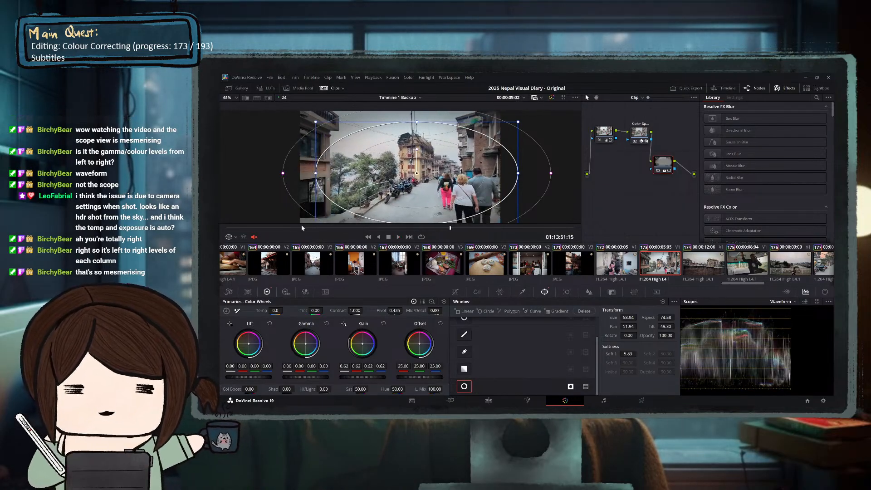
pyautogui.click(300, 229)
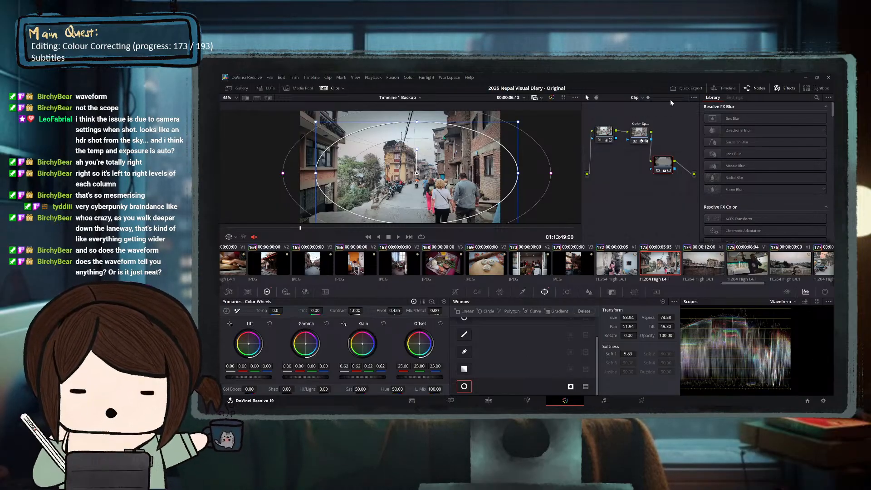
# Disable clip 173's first node and its windowed last node, and save the project.
pyautogui.click(605, 132)
pyautogui.click(665, 163)
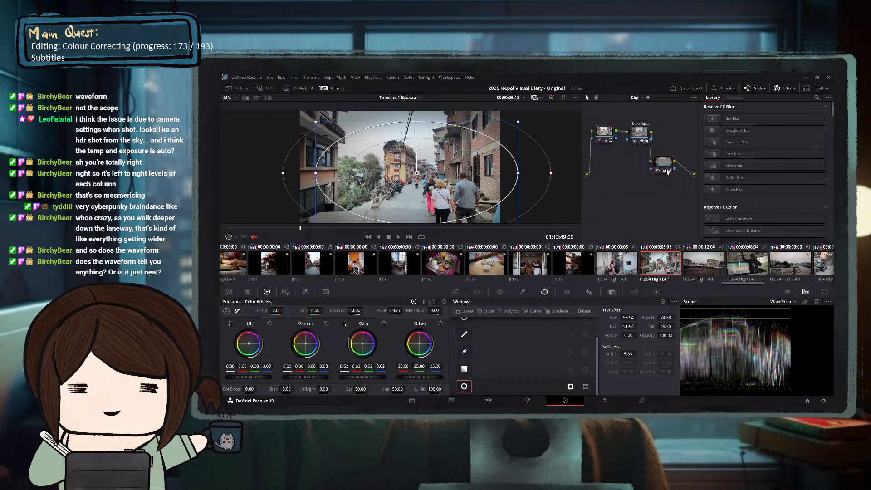
pyautogui.click(602, 140)
pyautogui.click(602, 140)
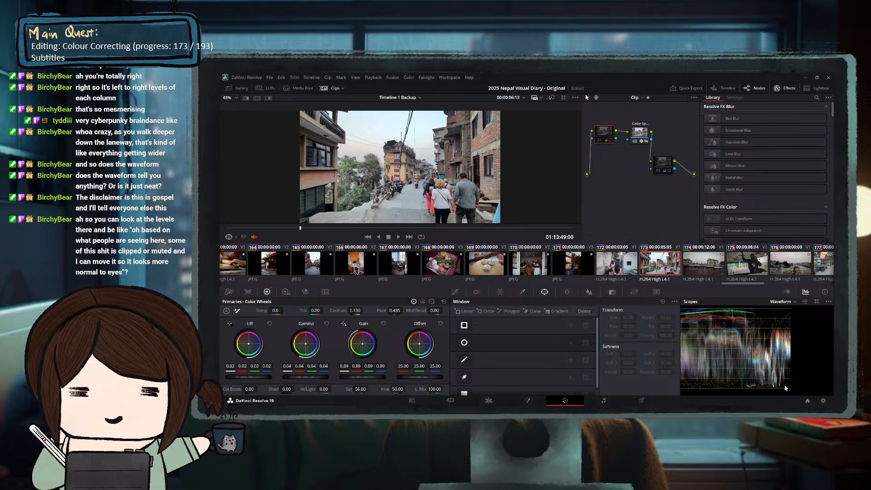
pyautogui.hotkey('ctrl', 's')
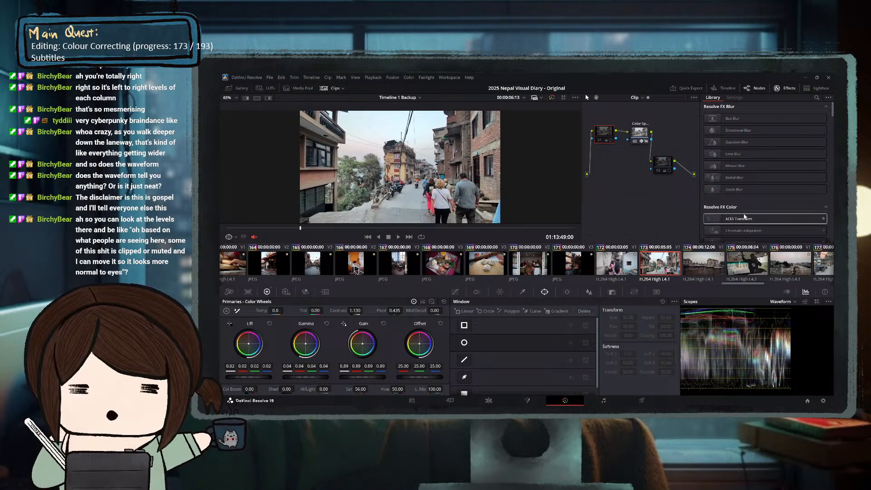
# Switch the scope to Parade and compare its YRGB and YCbCr displays with RGB, ending on RGB.
pyautogui.click(784, 302)
pyautogui.click(787, 312)
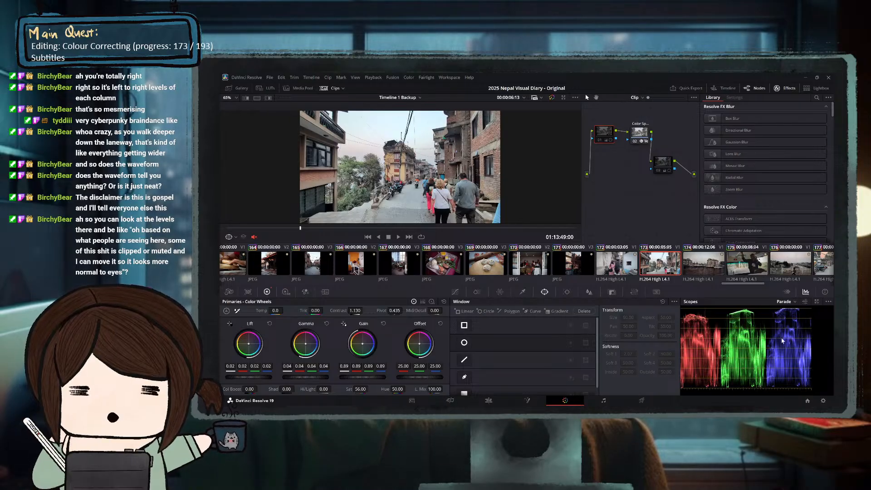
pyautogui.click(805, 302)
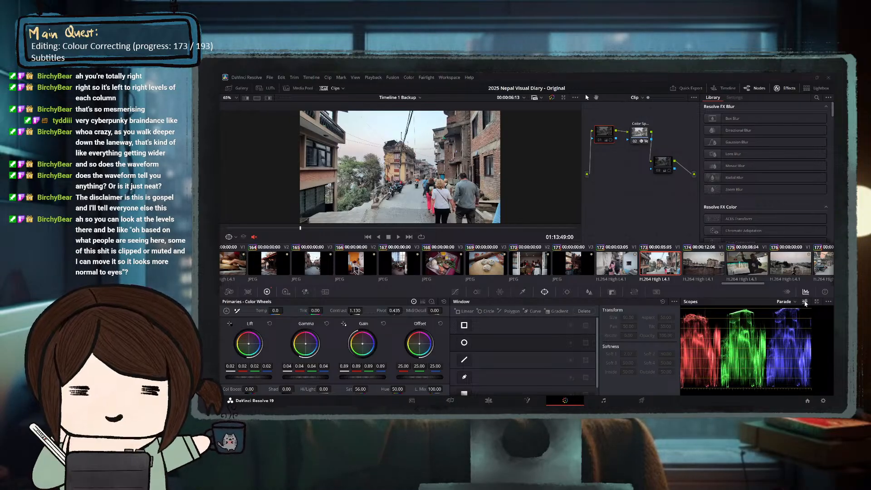
pyautogui.click(736, 296)
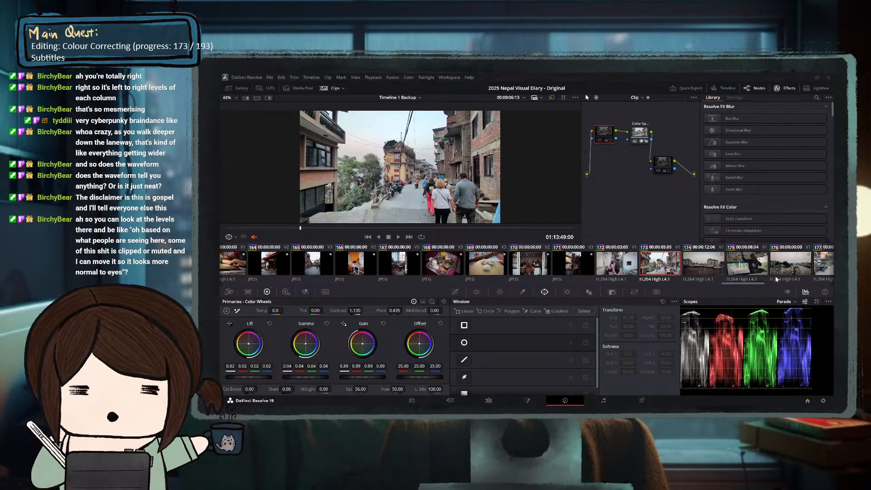
pyautogui.click(736, 288)
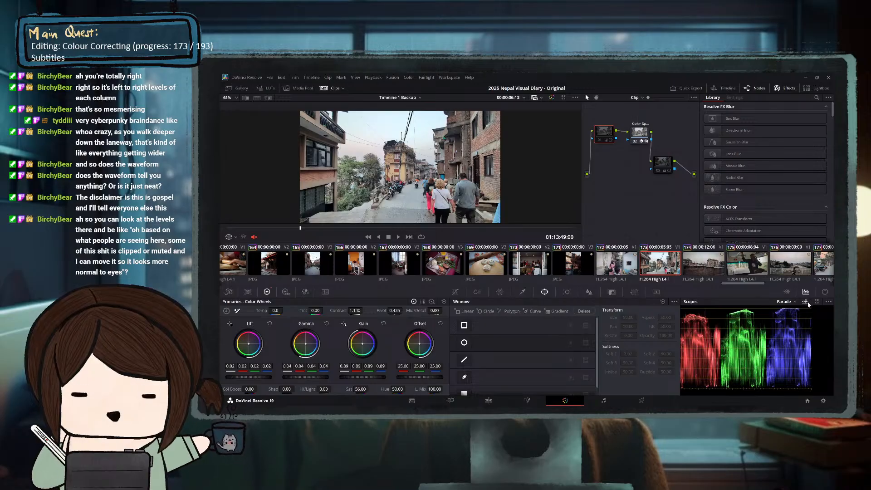
pyautogui.click(819, 280)
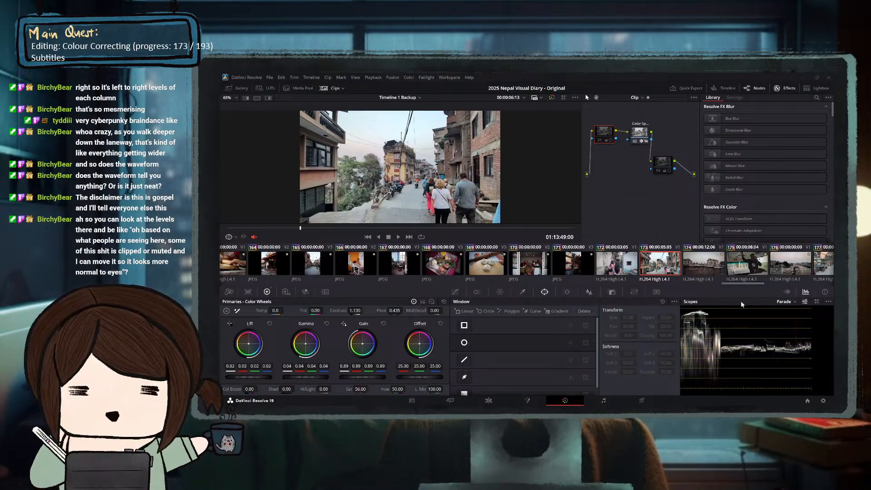
pyautogui.click(807, 301)
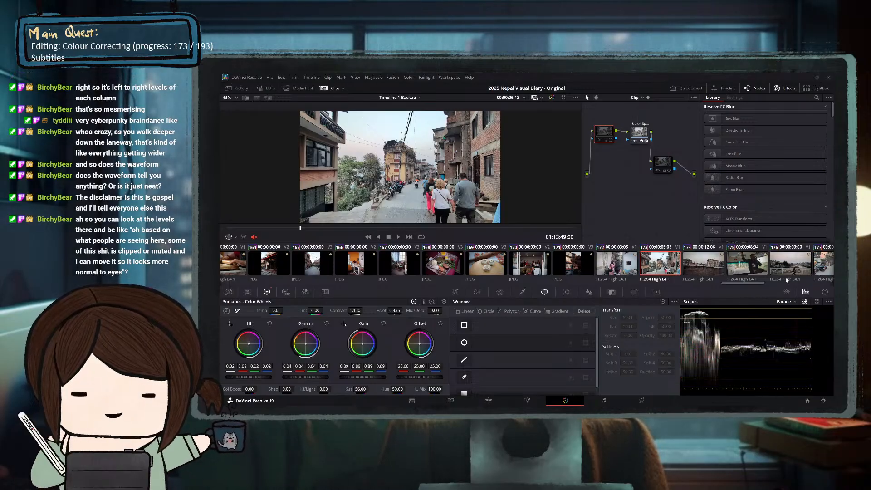
pyautogui.click(791, 280)
pyautogui.click(778, 278)
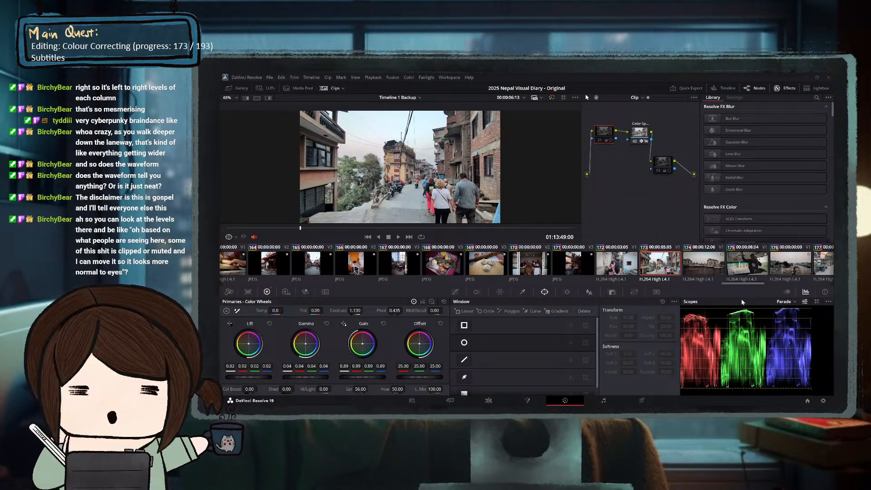
# Return the scope to Waveform and toggle clip 173's first node to compare highlight levels, leaving it enabled.
pyautogui.click(795, 315)
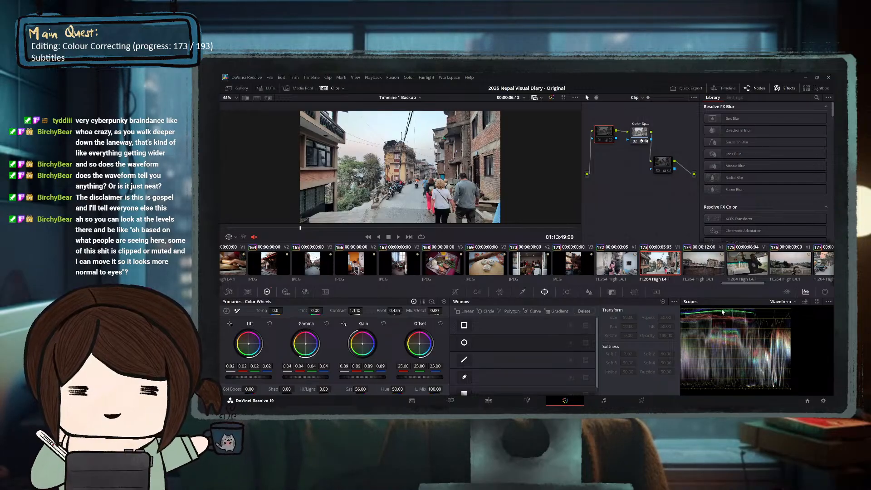
pyautogui.click(601, 136)
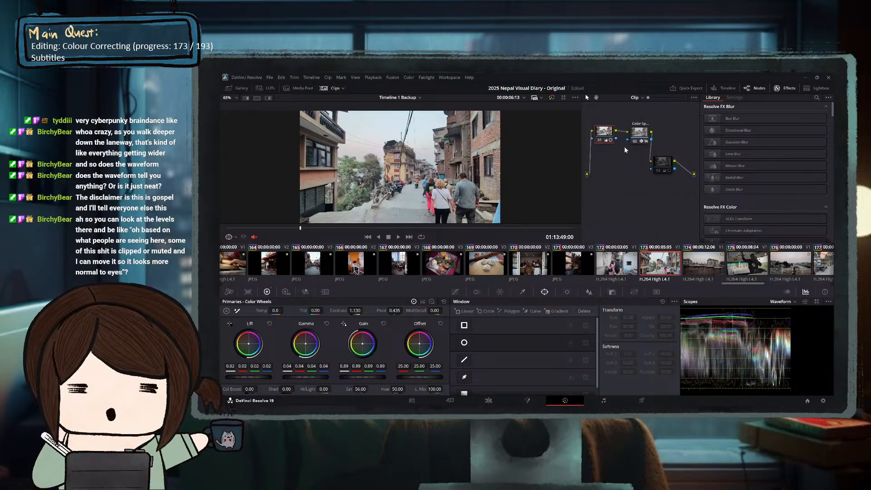
pyautogui.click(603, 139)
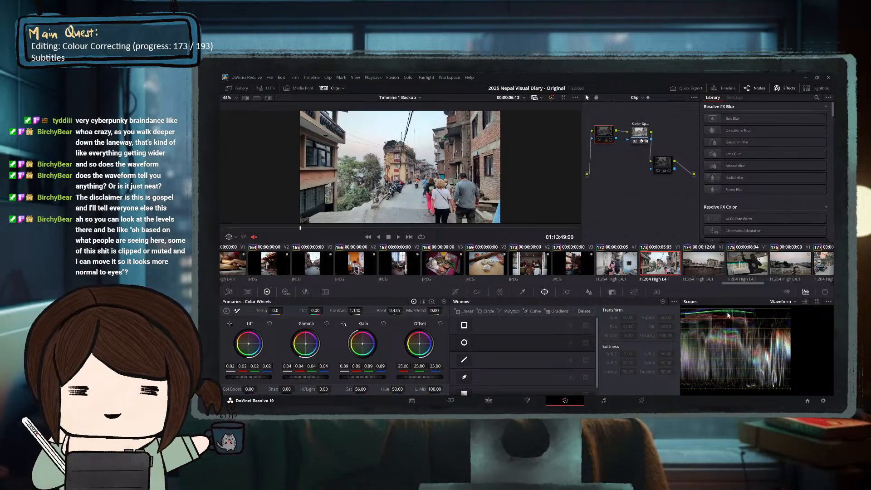
pyautogui.click(600, 140)
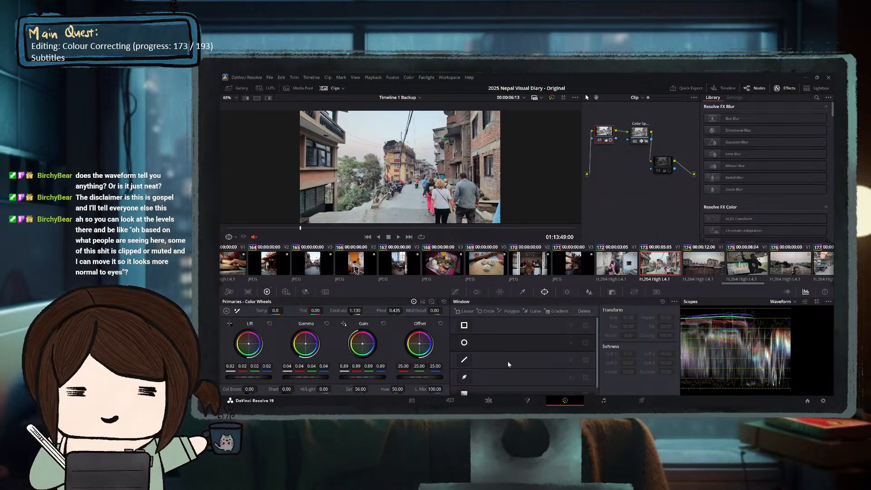
# Select clip 173's windowed last node and view the frame's colours on the Vectorscope.
pyautogui.click(667, 167)
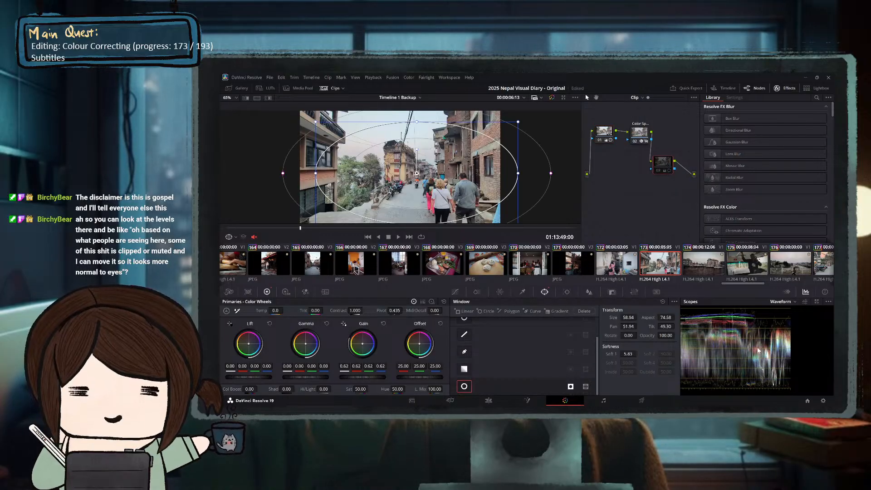
pyautogui.click(794, 322)
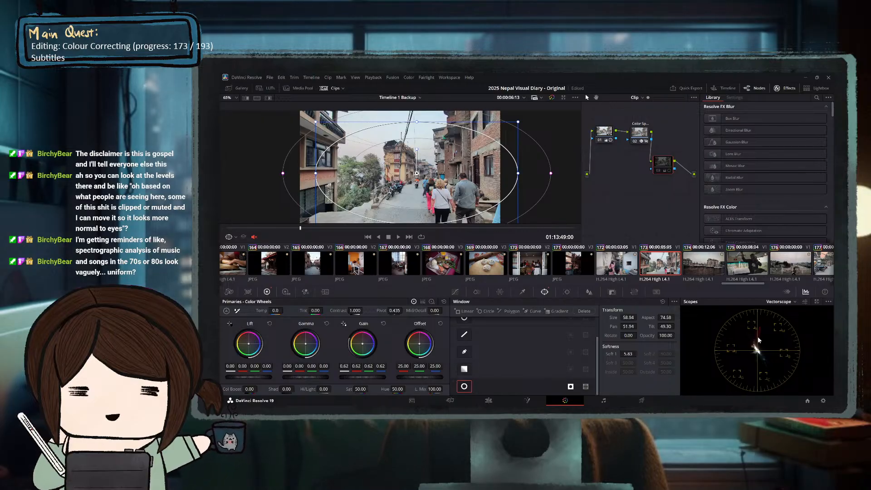
# Play the timeline on the Fairlight page to watch the audio level meters, and return to the Color page.
pyautogui.click(604, 400)
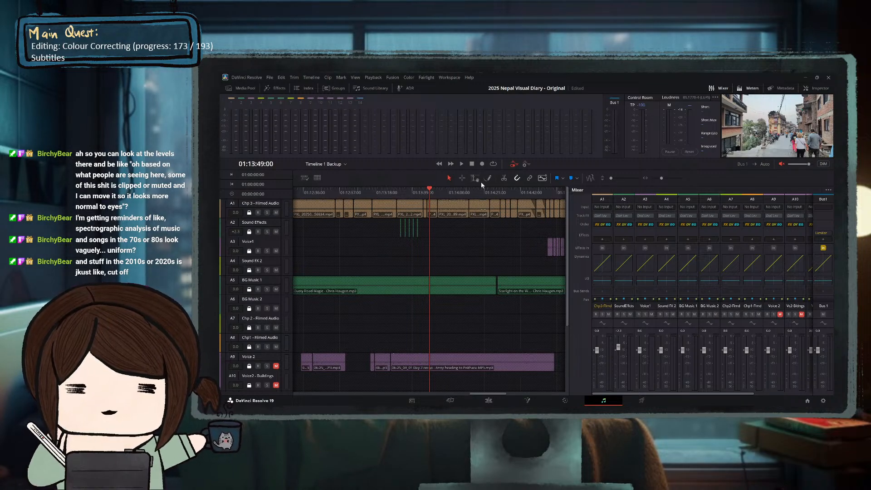
pyautogui.press('space')
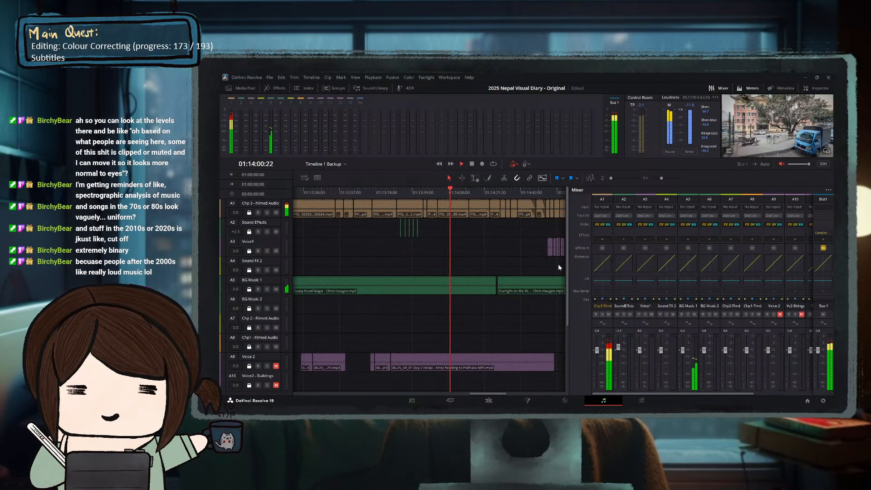
pyautogui.press('space')
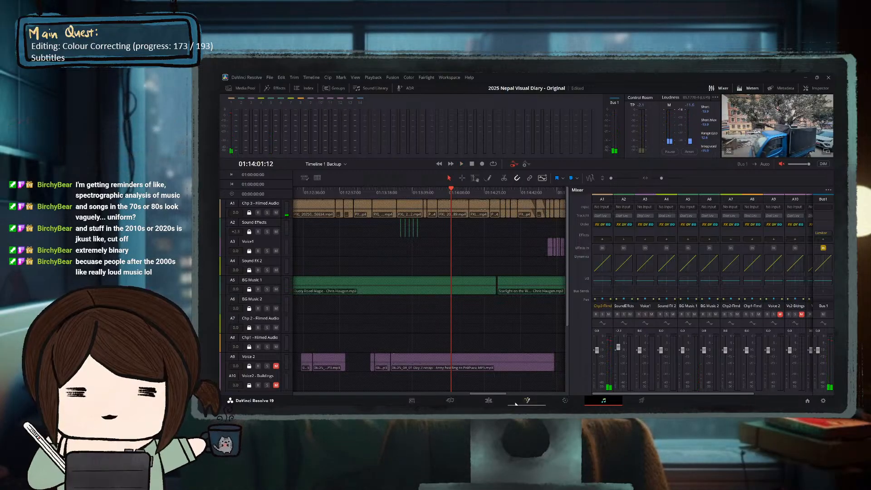
pyautogui.click(488, 401)
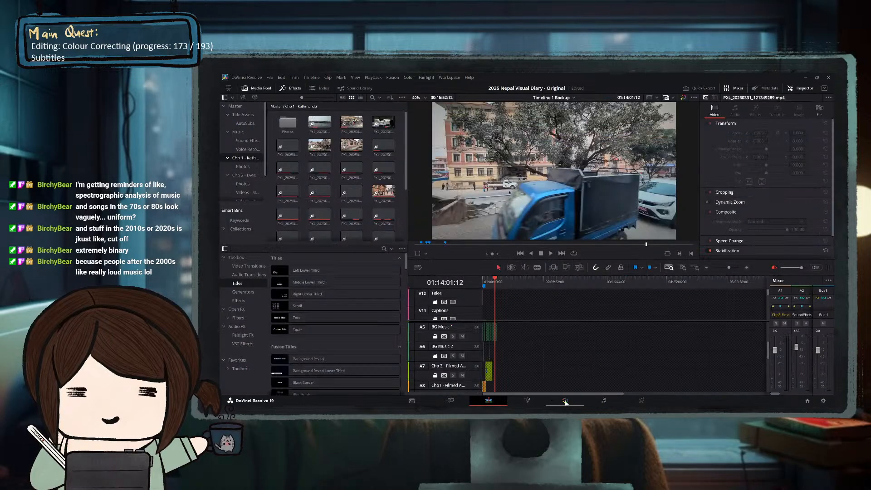
pyautogui.click(565, 401)
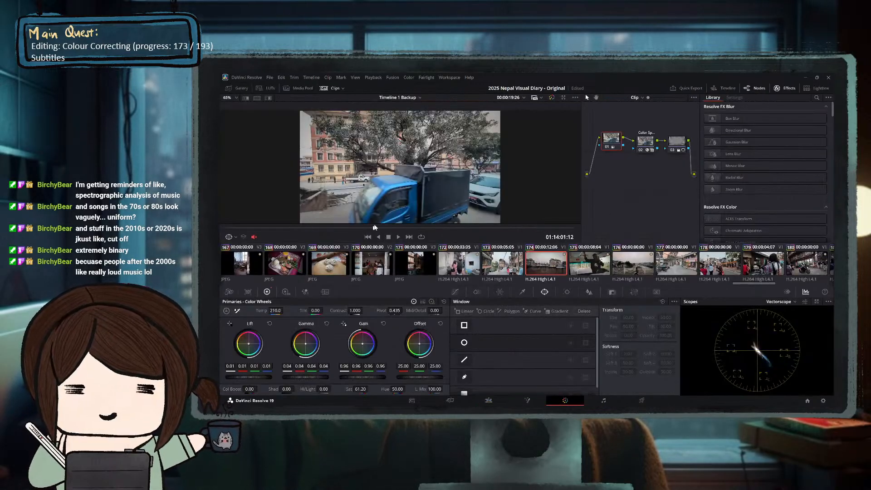
# Return to clip 173 and re-enable its windowed last node.
pyautogui.moveTo(375, 227); pyautogui.dragTo(336, 228)
pyautogui.click(503, 263)
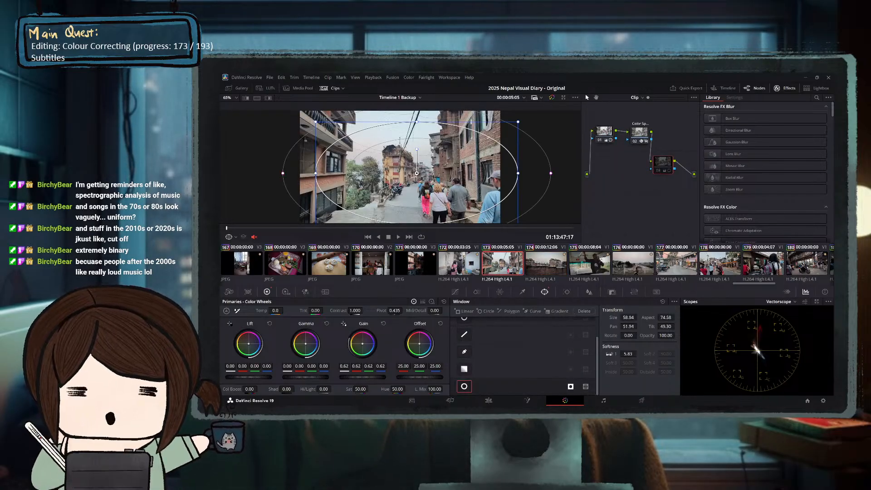
pyautogui.hotkey('ctrl', 'd')
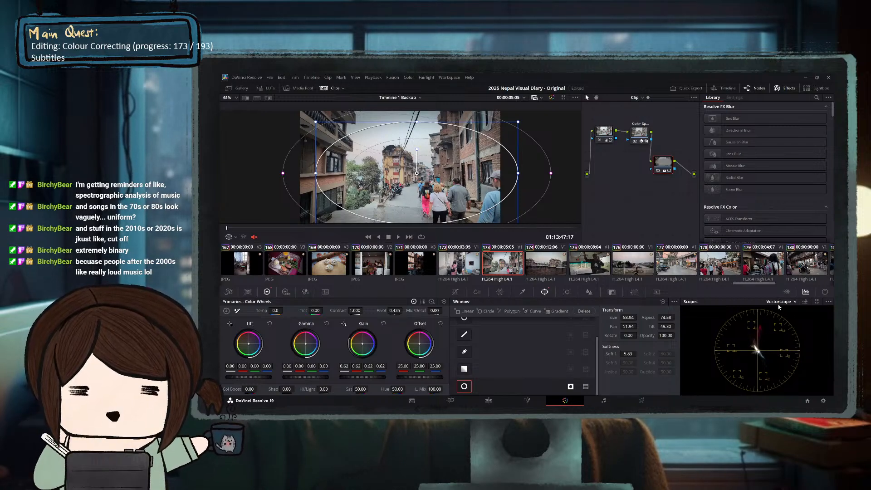
# View clip 173 on the Histogram and CIE Chromaticity scopes, and return the scope to Waveform.
pyautogui.click(790, 328)
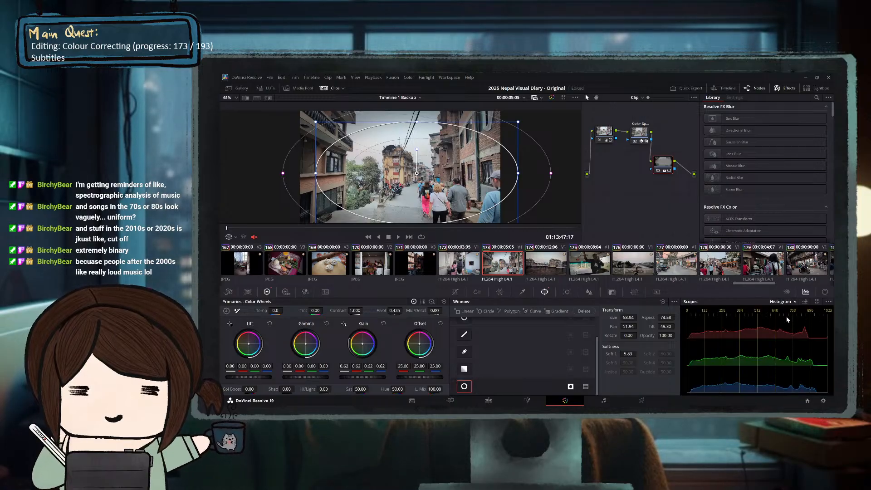
pyautogui.click(792, 336)
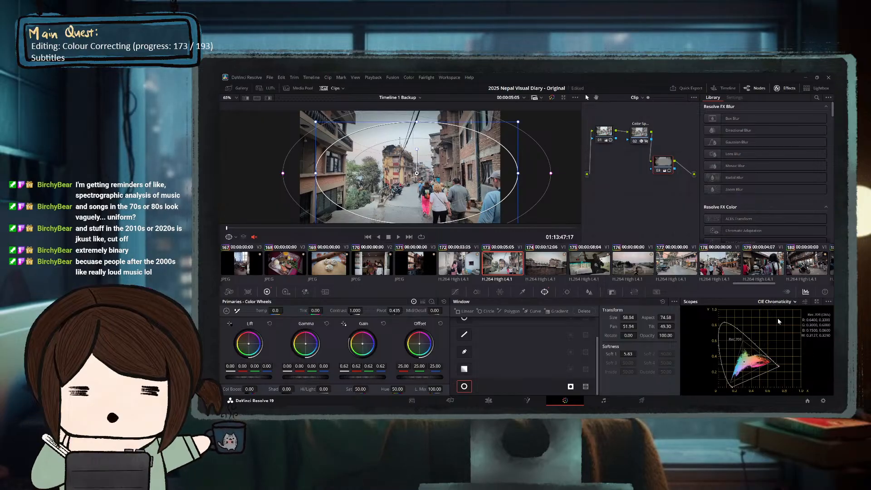
pyautogui.click(778, 318)
# Step through clips 175 and 176 to clip 177 and review its footage by scrubbing and playing it.
pyautogui.click(590, 268)
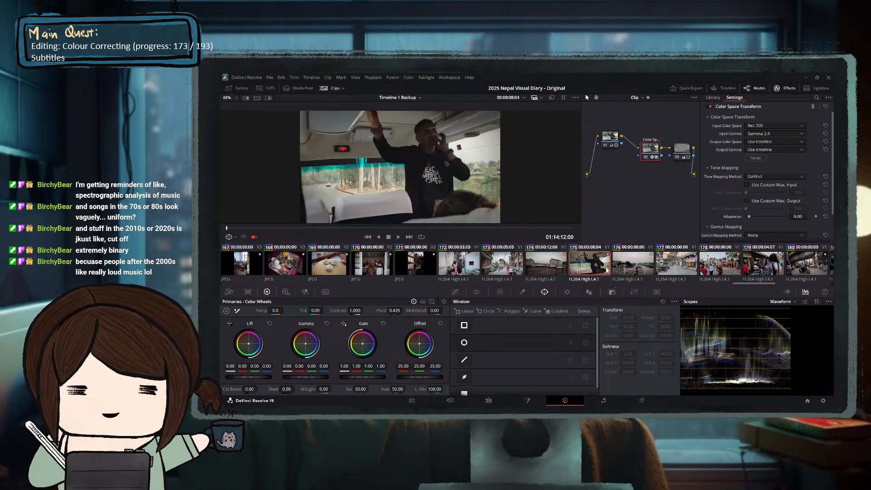
pyautogui.click(633, 271)
pyautogui.click(675, 269)
pyautogui.scroll(-2, 674, 268)
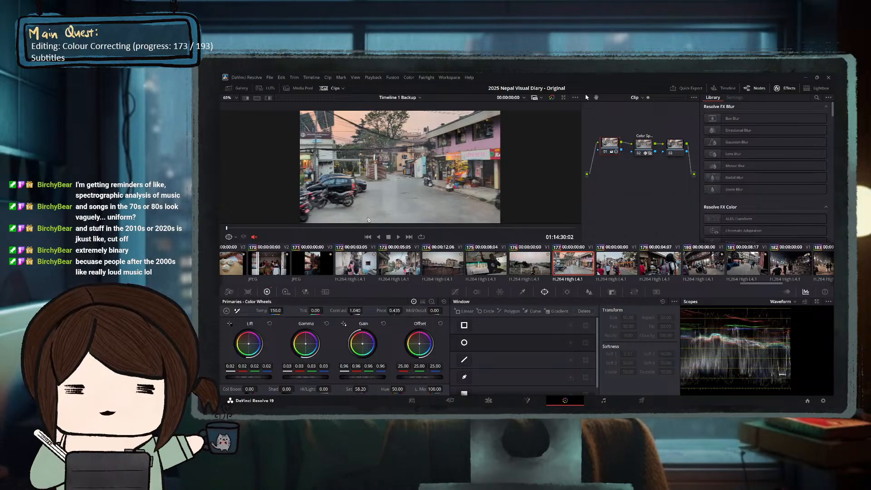
pyautogui.moveTo(368, 229); pyautogui.dragTo(520, 229)
pyautogui.moveTo(317, 229); pyautogui.dragTo(235, 229)
pyautogui.press('space')
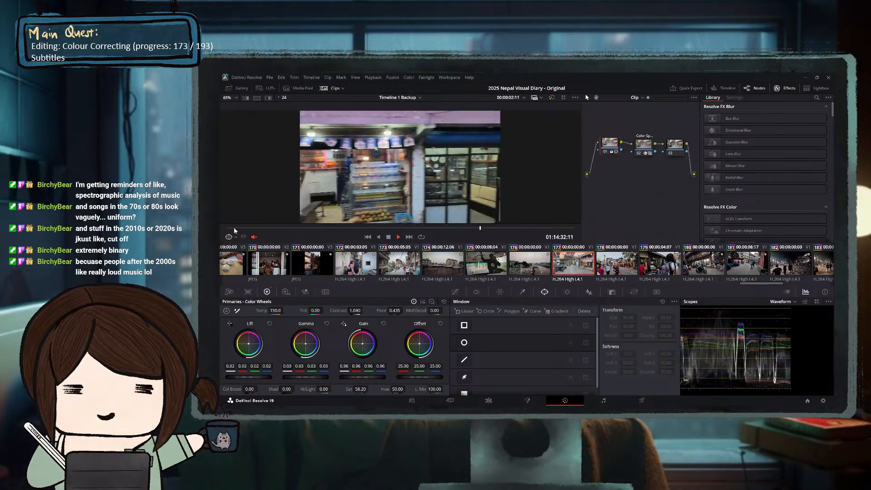
pyautogui.press('space')
# Find a shopfront frame in clip 177 and set its first node's contrast to 0.946.
pyautogui.click(402, 229)
pyautogui.moveTo(401, 229); pyautogui.dragTo(503, 230)
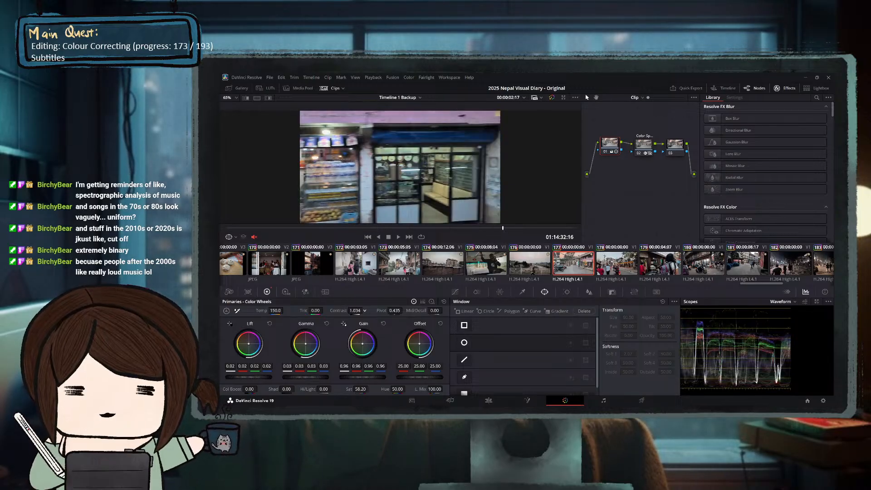
pyautogui.moveTo(338, 310); pyautogui.dragTo(327, 311)
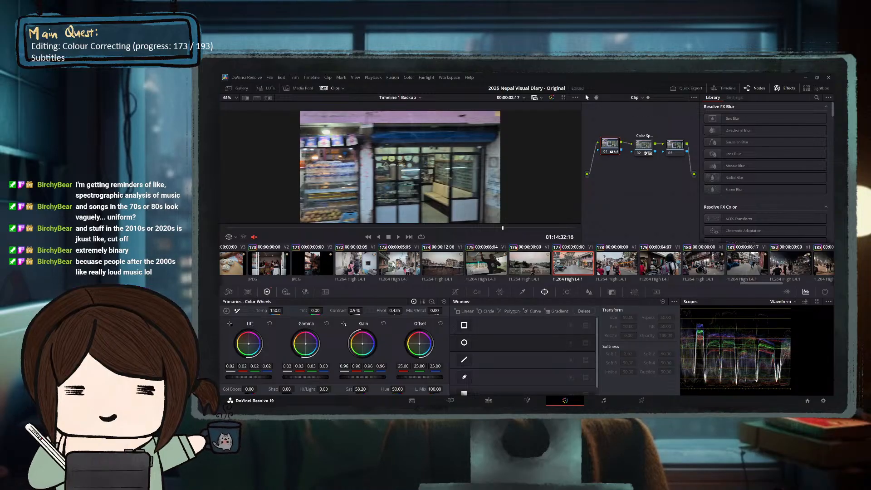
pyautogui.click(411, 229)
# Compare clip 177 with clip 176, play it into clip 178 and return to its first frame.
pyautogui.press('Up')
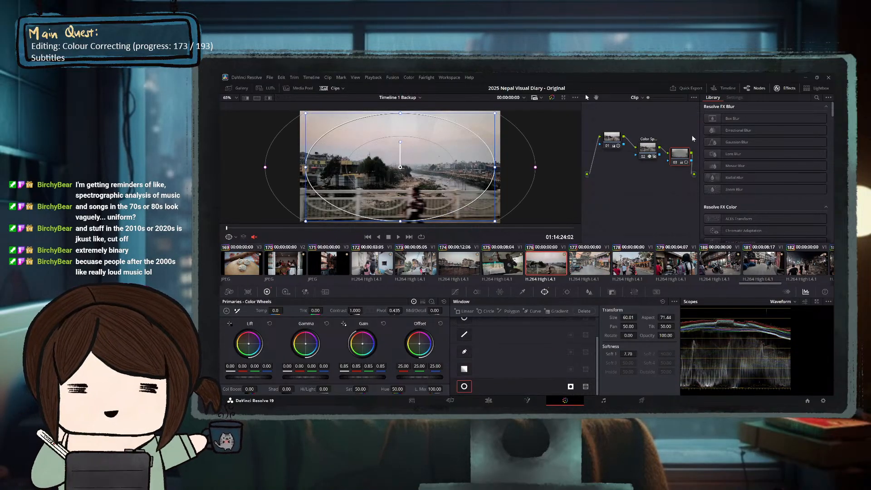
pyautogui.press('Down')
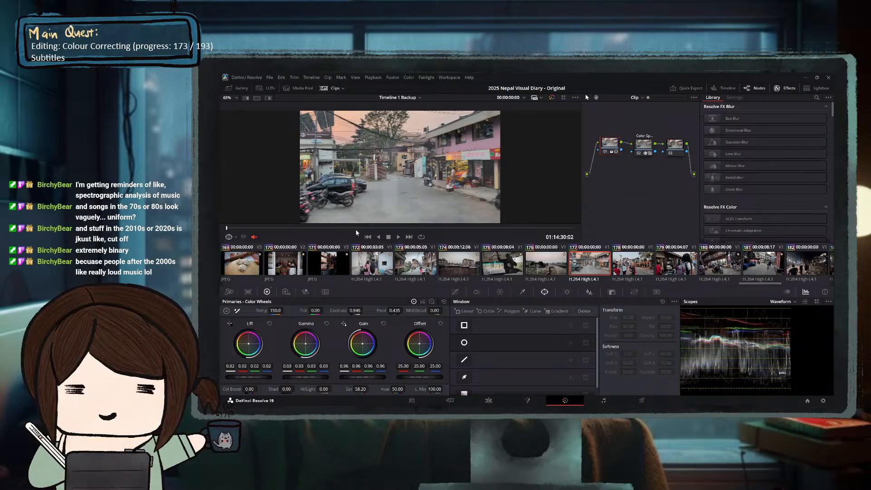
pyautogui.press('space')
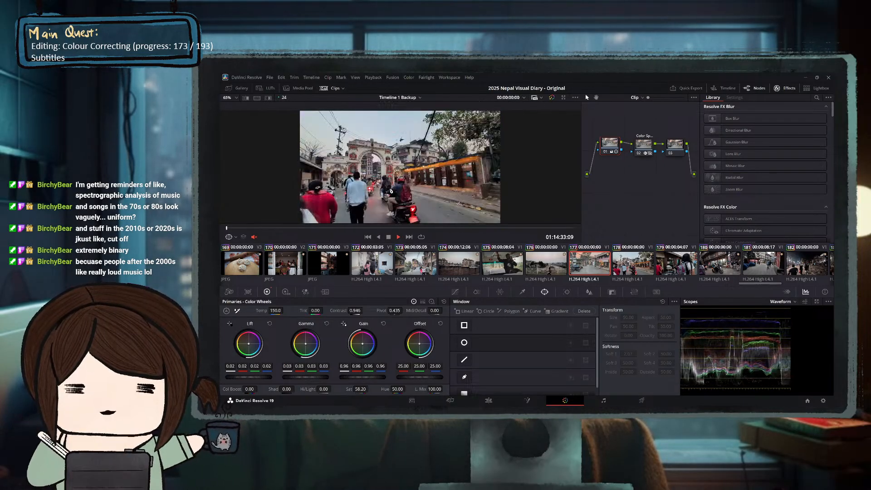
pyautogui.press('space')
pyautogui.click(509, 268)
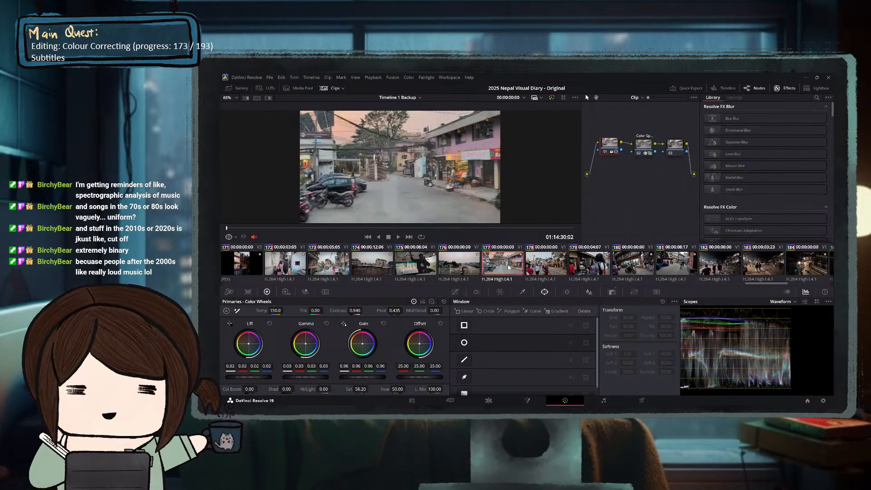
# Add a circular window to clip 177's last node, stretched to about size 59.34, aspect 70.95 and softness 5.60.
pyautogui.click(675, 145)
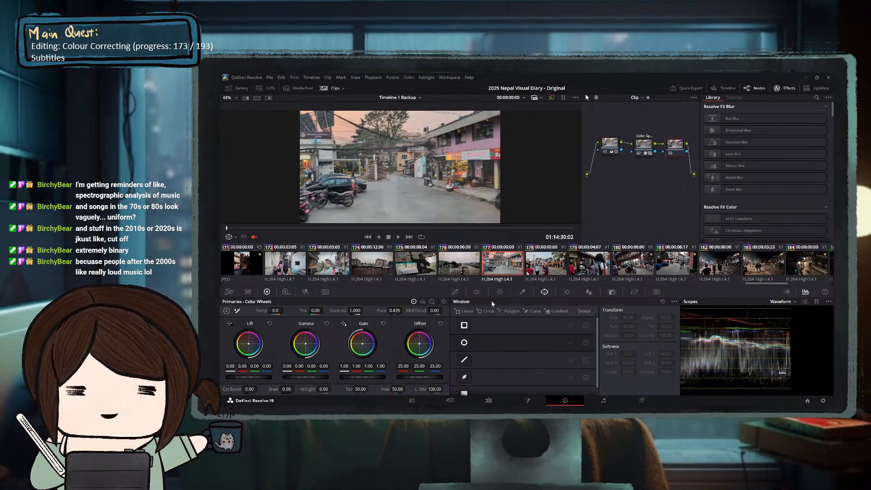
pyautogui.click(465, 343)
pyautogui.click(571, 344)
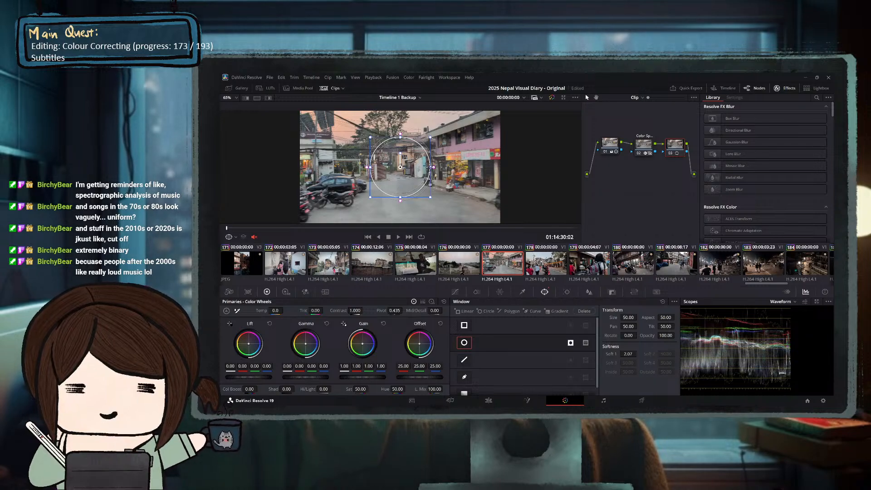
pyautogui.moveTo(429, 167); pyautogui.dragTo(496, 167)
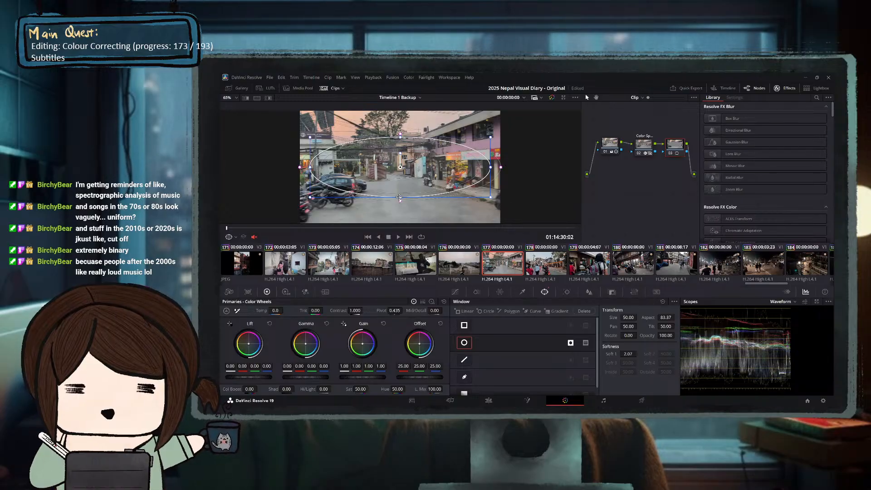
pyautogui.moveTo(401, 197); pyautogui.dragTo(400, 211)
pyautogui.moveTo(501, 167); pyautogui.dragTo(519, 167)
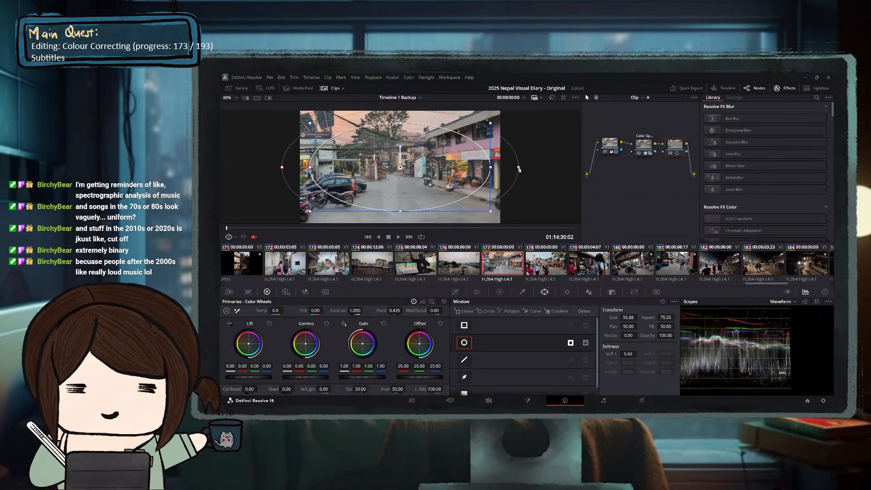
pyautogui.moveTo(402, 209); pyautogui.dragTo(400, 220)
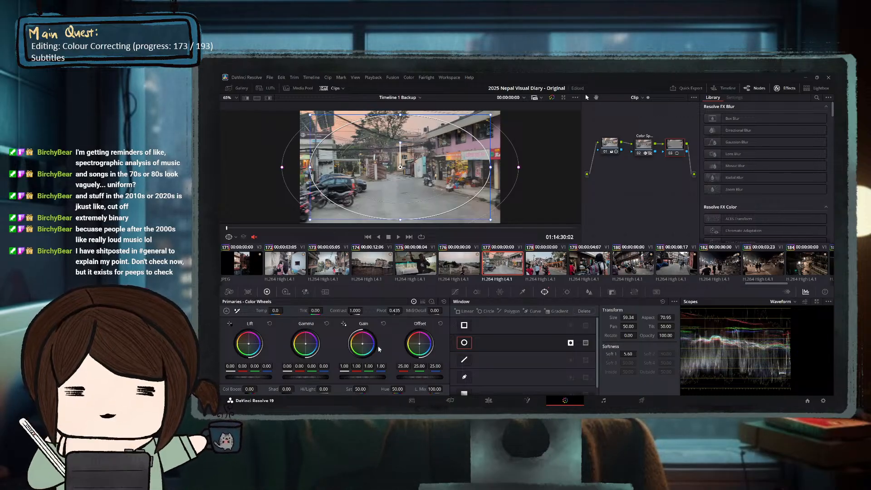
# Set the gain of clip 177's windowed last node to 0.76, checking several frames.
pyautogui.moveTo(373, 377); pyautogui.dragTo(355, 378)
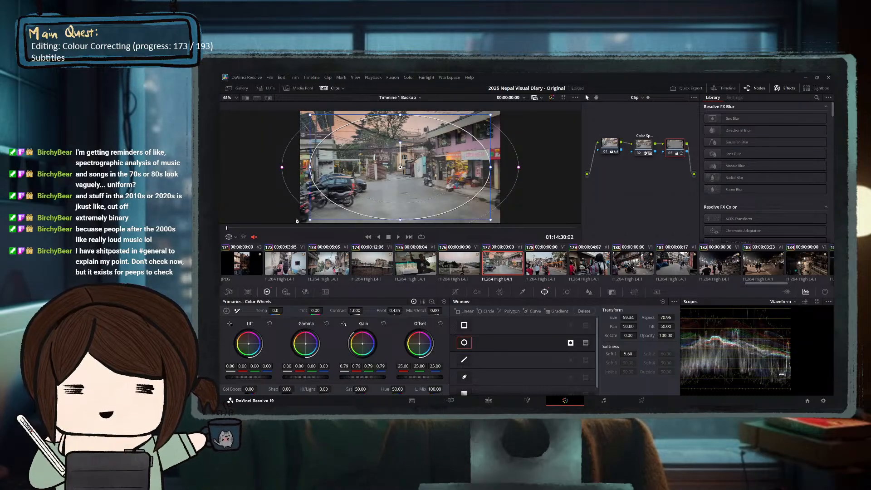
pyautogui.moveTo(289, 229); pyautogui.dragTo(326, 228)
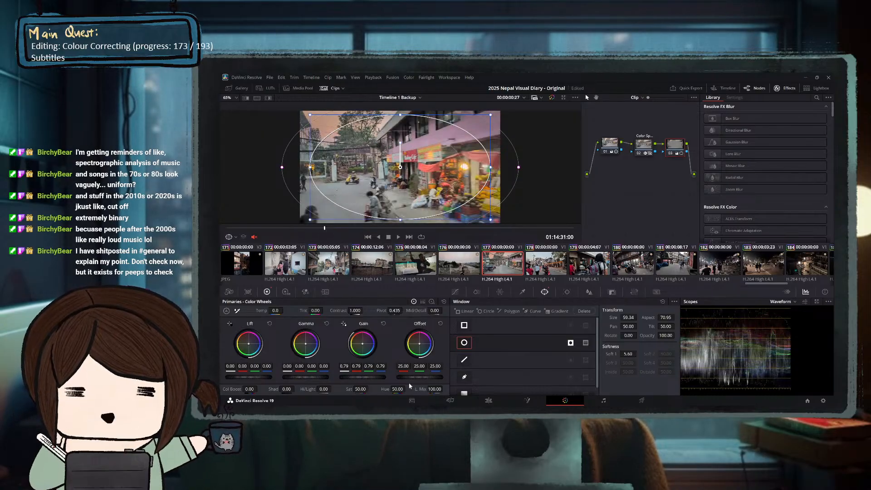
pyautogui.moveTo(378, 378); pyautogui.dragTo(371, 378)
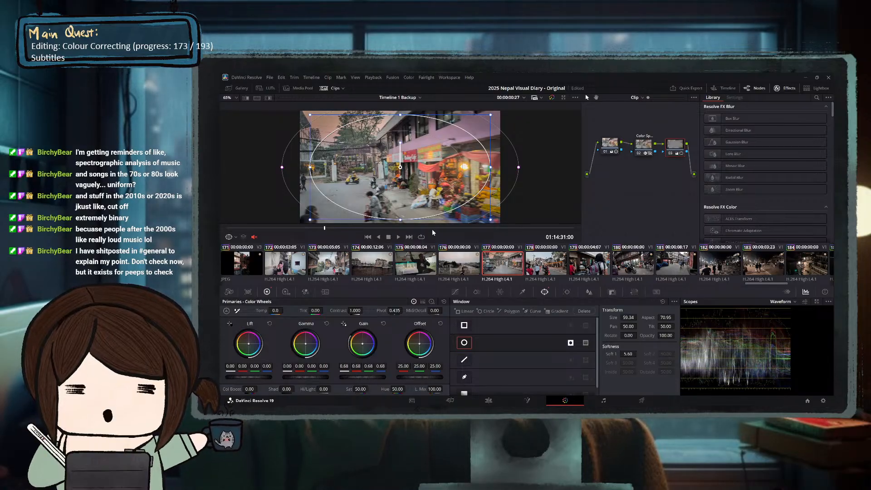
pyautogui.moveTo(432, 229); pyautogui.dragTo(530, 230)
pyautogui.click(324, 229)
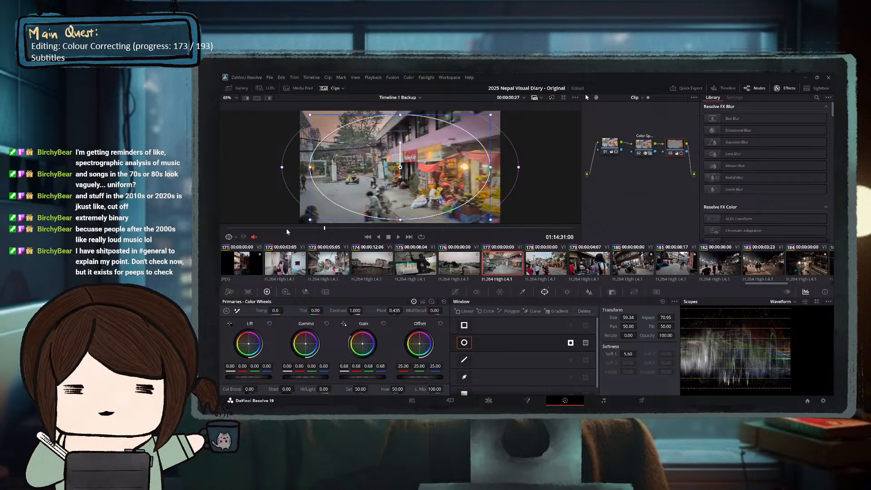
pyautogui.moveTo(353, 377); pyautogui.dragTo(359, 377)
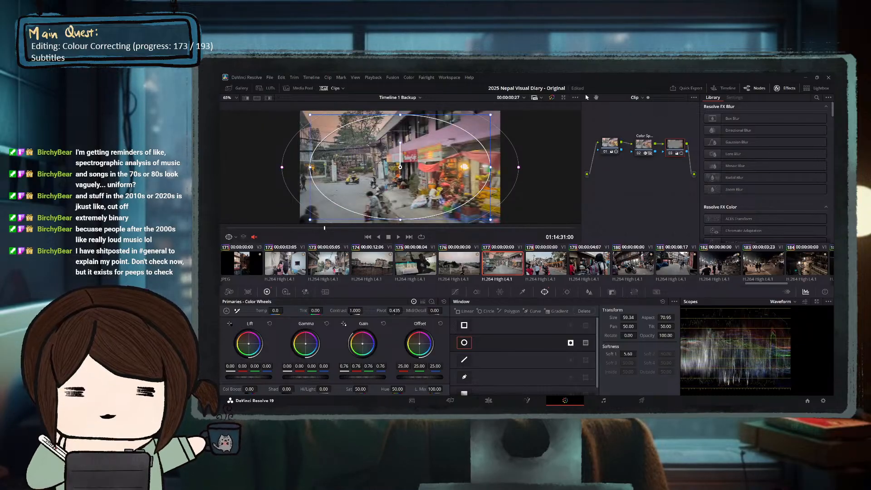
# Scrub through clip 177 to check the windowed gain adjustment, and save the project.
pyautogui.moveTo(351, 228); pyautogui.dragTo(268, 227)
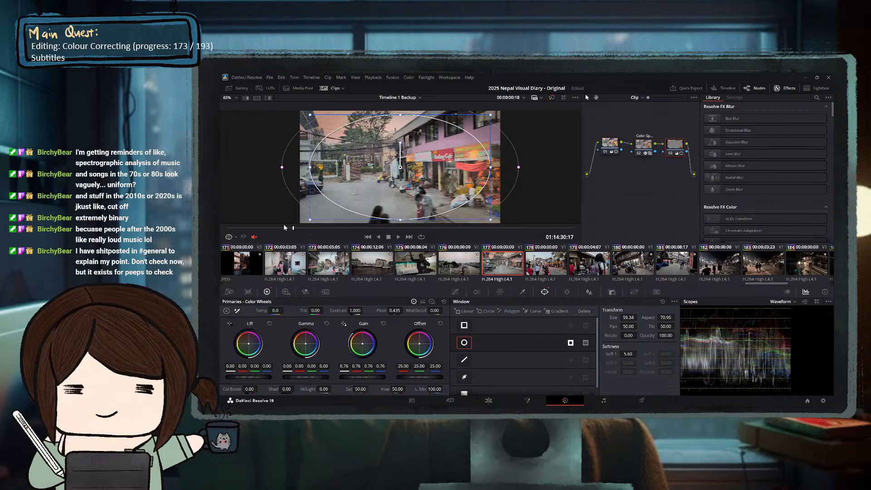
pyautogui.moveTo(284, 227); pyautogui.dragTo(375, 231)
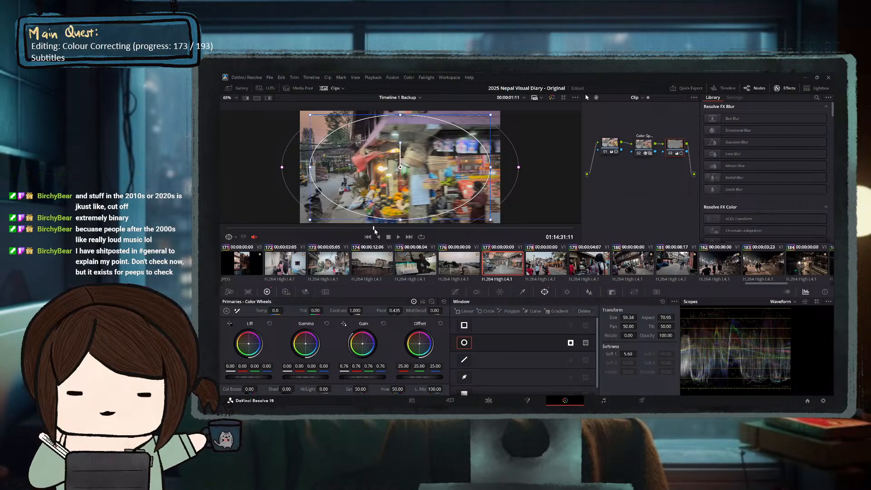
pyautogui.click(293, 229)
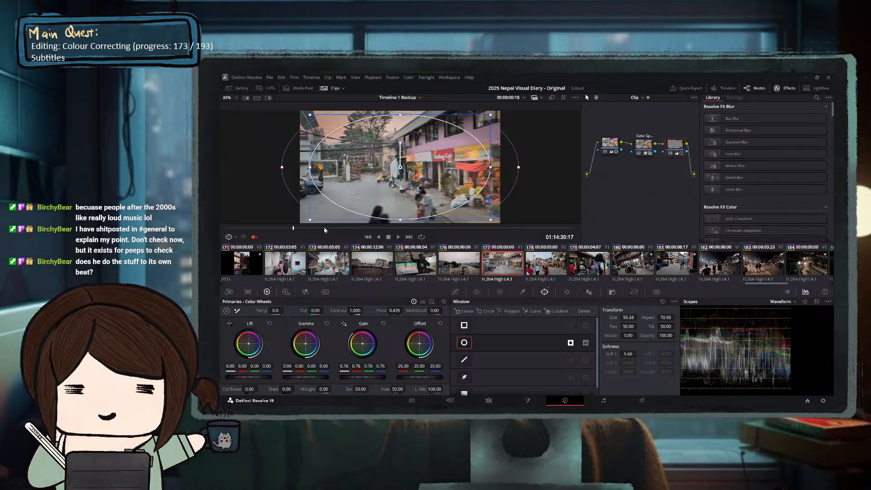
pyautogui.hotkey('ctrl', 's')
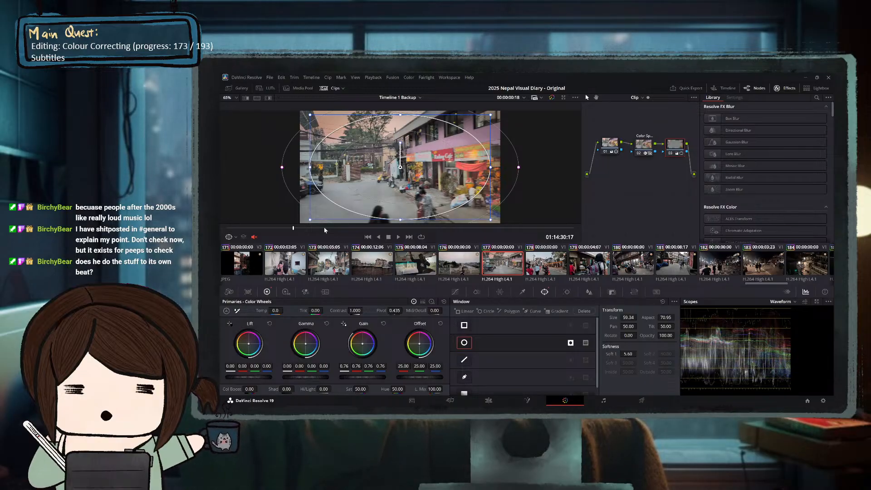
# Play clip 177 through into clip 178 to review the grade in motion.
pyautogui.click(271, 228)
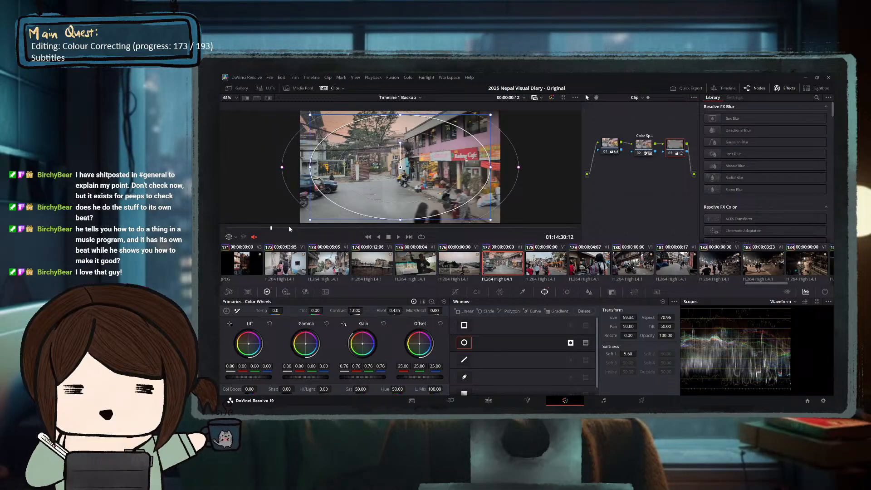
pyautogui.press('space')
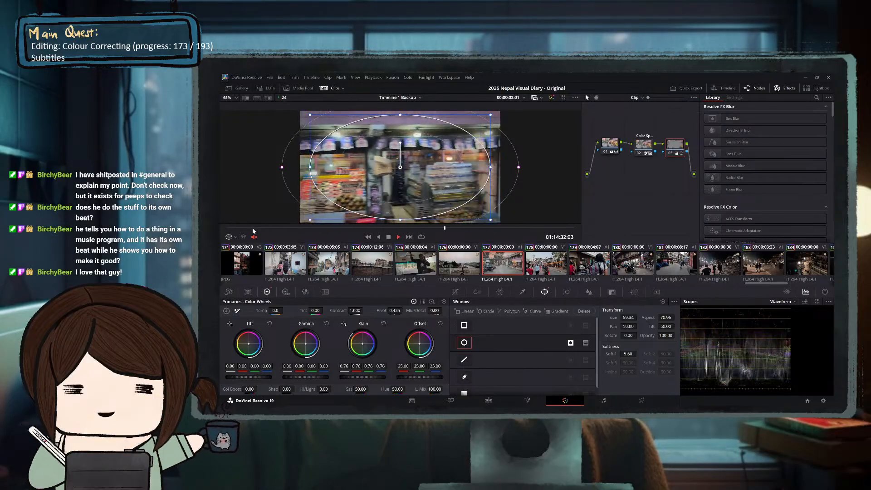
pyautogui.press('space')
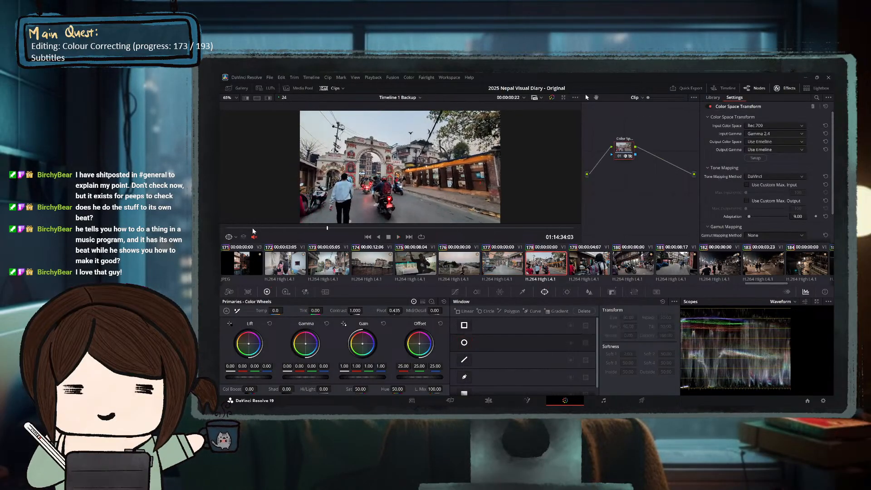
# Return to clip 177 and compare its image with the grades bypassed and enabled at several frames.
pyautogui.press('Up')
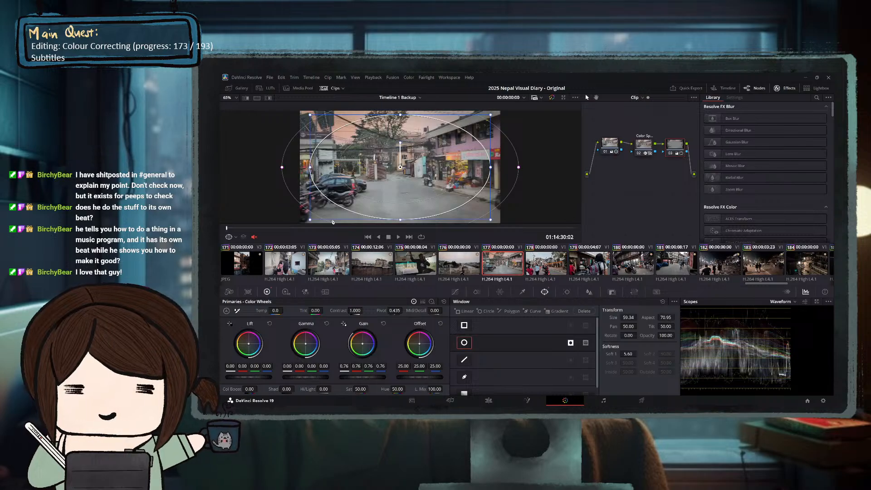
pyautogui.click(311, 229)
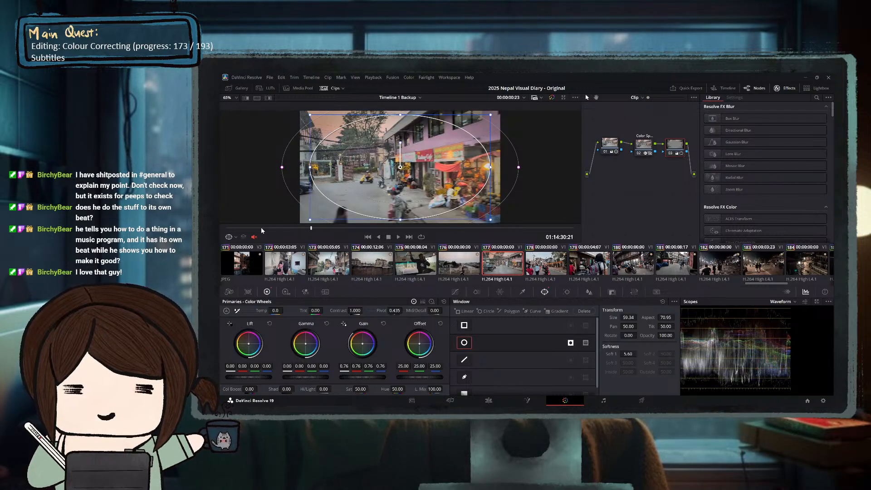
pyautogui.moveTo(260, 229); pyautogui.dragTo(240, 229)
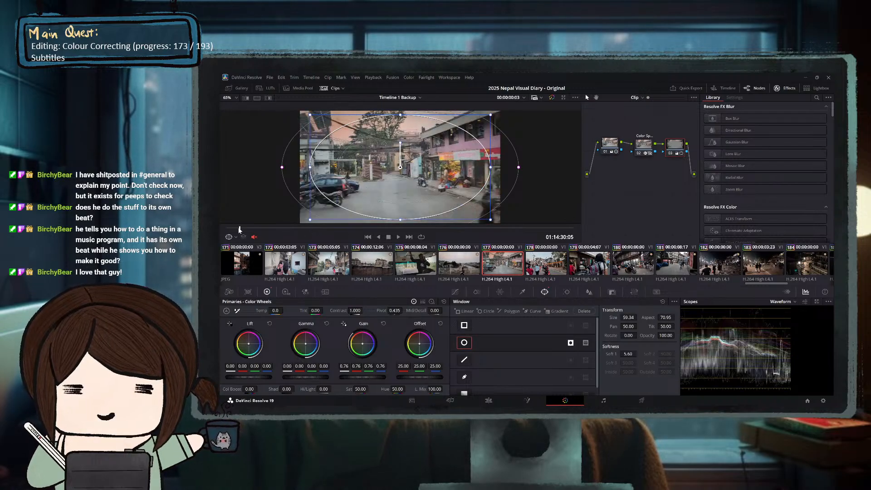
pyautogui.click(551, 98)
pyautogui.click(549, 99)
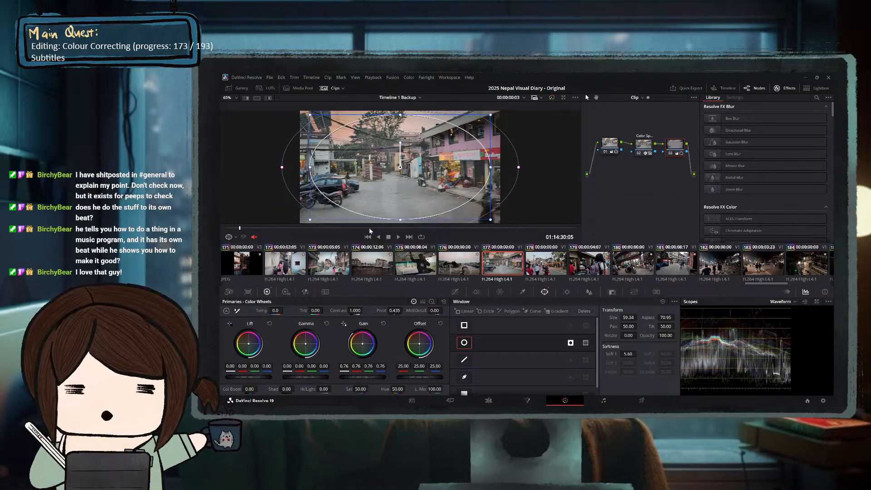
pyautogui.click(369, 228)
pyautogui.click(551, 98)
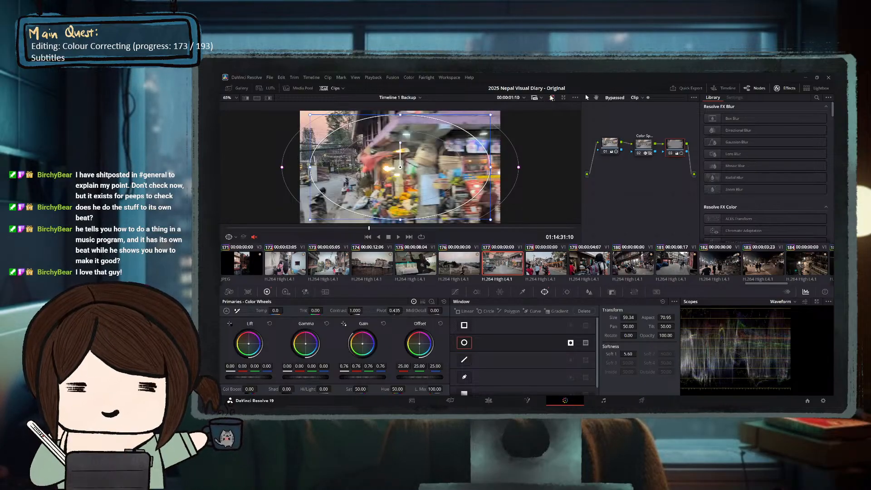
pyautogui.click(551, 98)
pyautogui.click(489, 228)
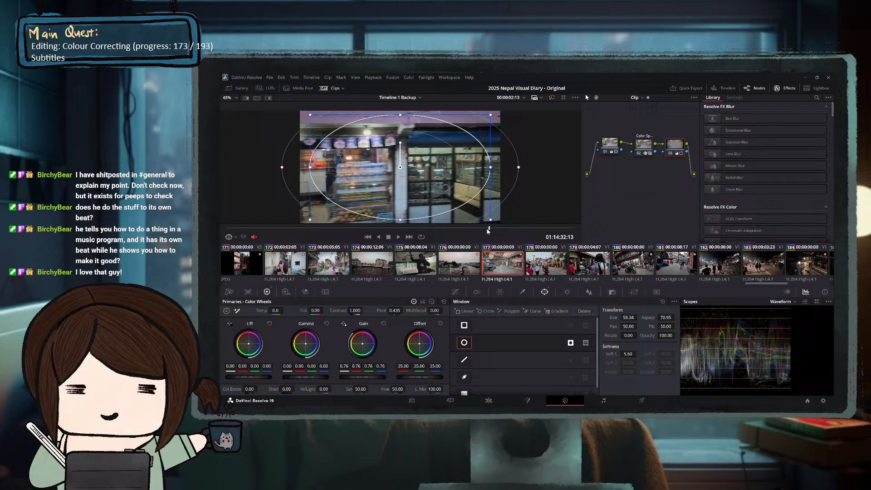
# Compare clip 177 with its grade bypassed and enabled at several frames.
pyautogui.click(552, 98)
pyautogui.click(553, 98)
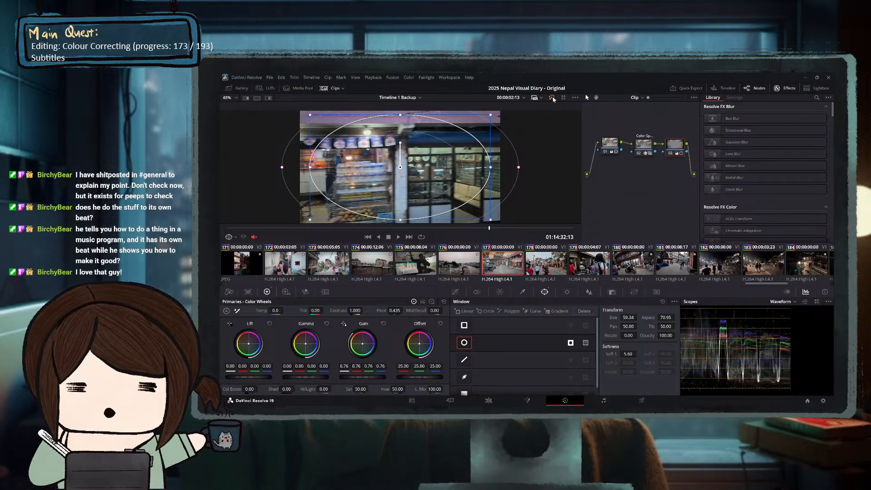
pyautogui.click(525, 228)
pyautogui.click(552, 98)
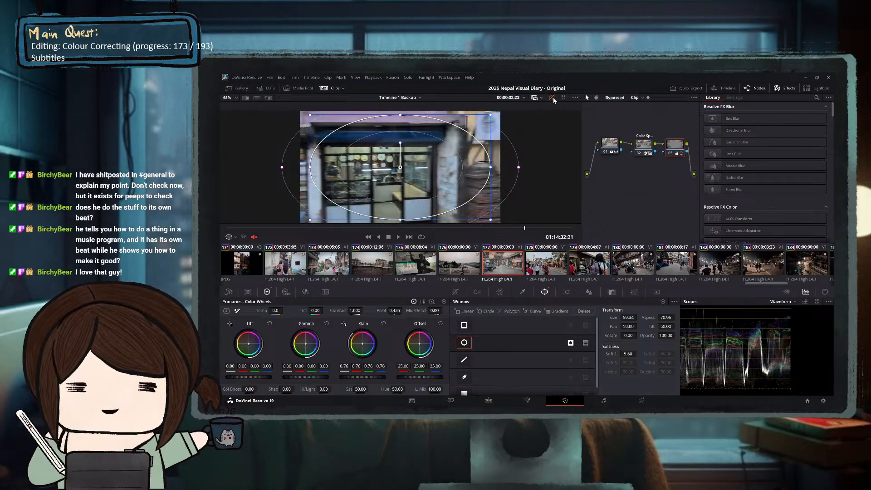
pyautogui.click(552, 98)
pyautogui.click(342, 228)
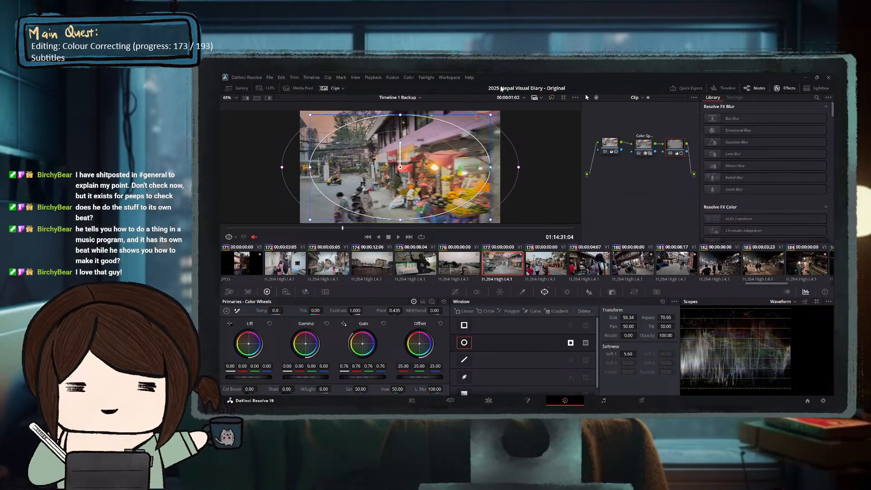
pyautogui.click(552, 98)
pyautogui.click(552, 98)
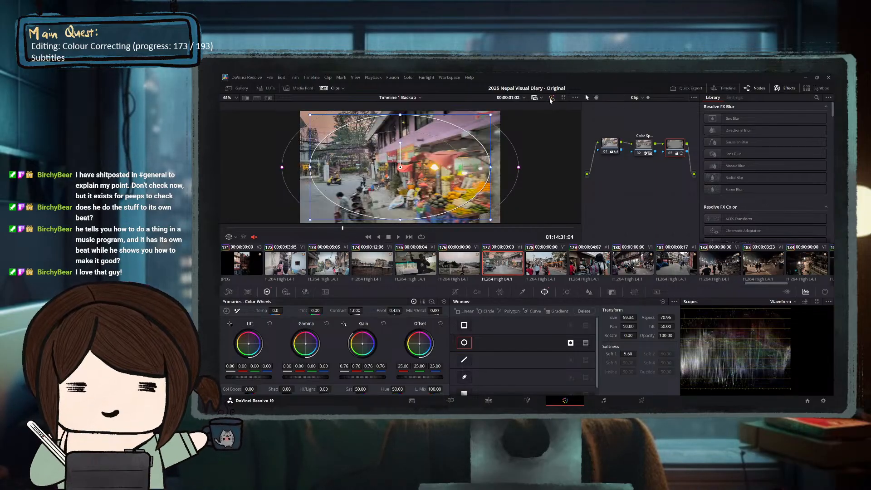
# On clip 178, add one serial node before and one after the Color Space Transform node, arrange them, and select the first node.
pyautogui.click(525, 268)
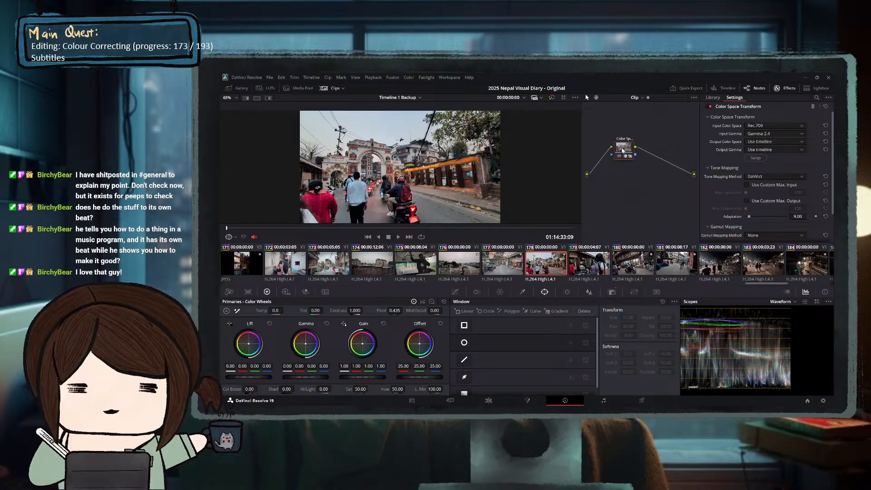
pyautogui.moveTo(623, 153); pyautogui.dragTo(646, 152)
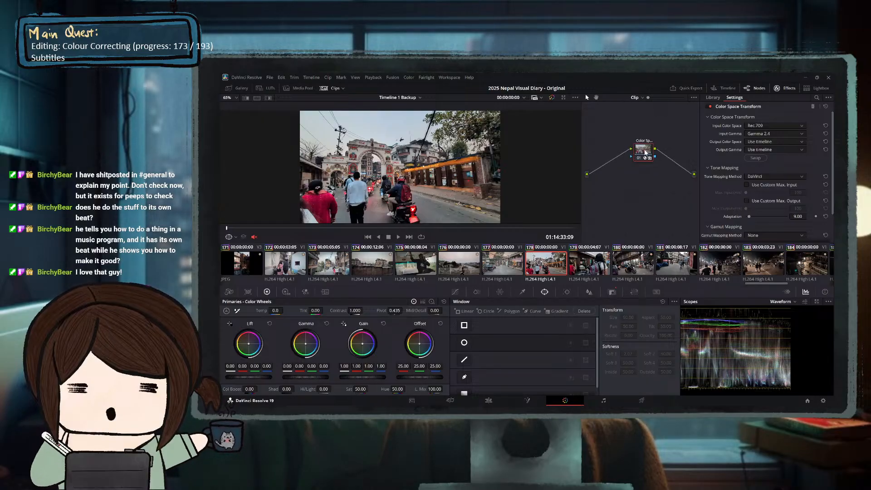
pyautogui.hotkey('shift', 's')
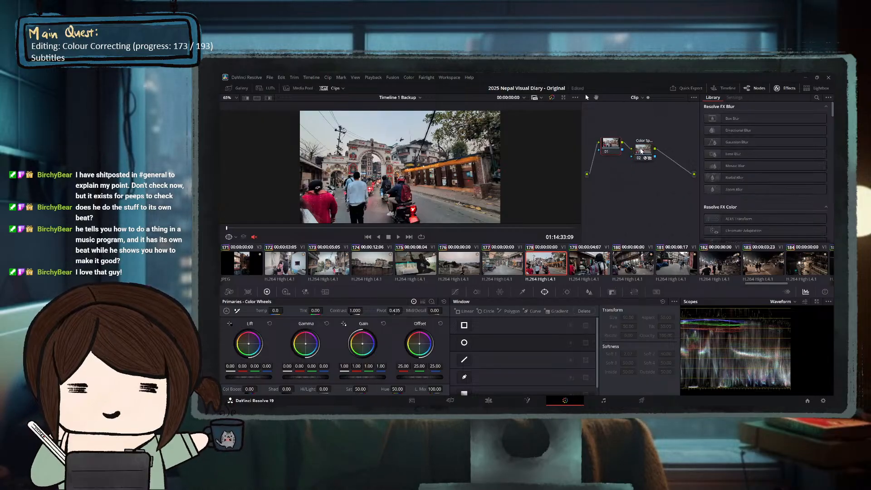
pyautogui.click(641, 142)
pyautogui.hotkey('alt', 's')
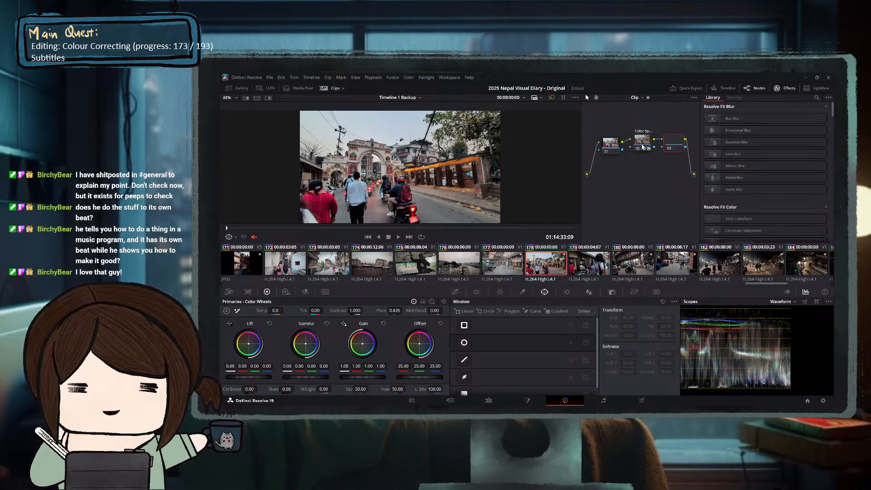
pyautogui.click(611, 147)
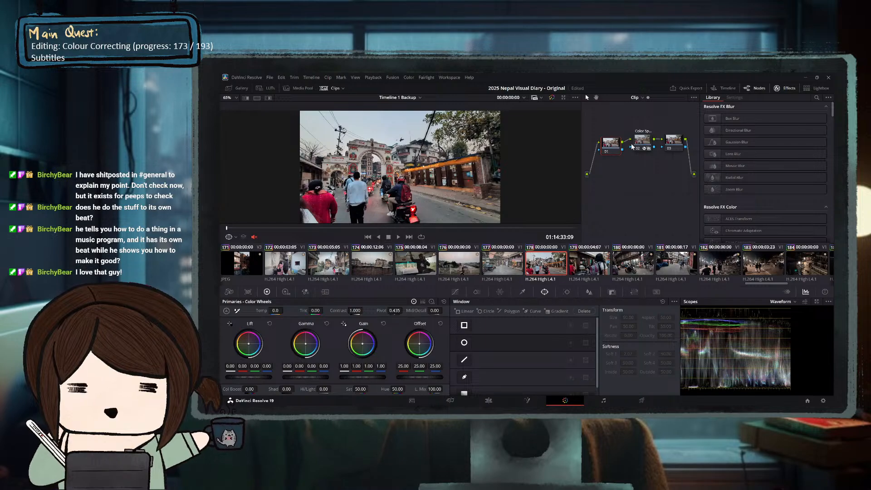
pyautogui.moveTo(641, 145); pyautogui.dragTo(677, 145)
pyautogui.moveTo(619, 147); pyautogui.dragTo(618, 141)
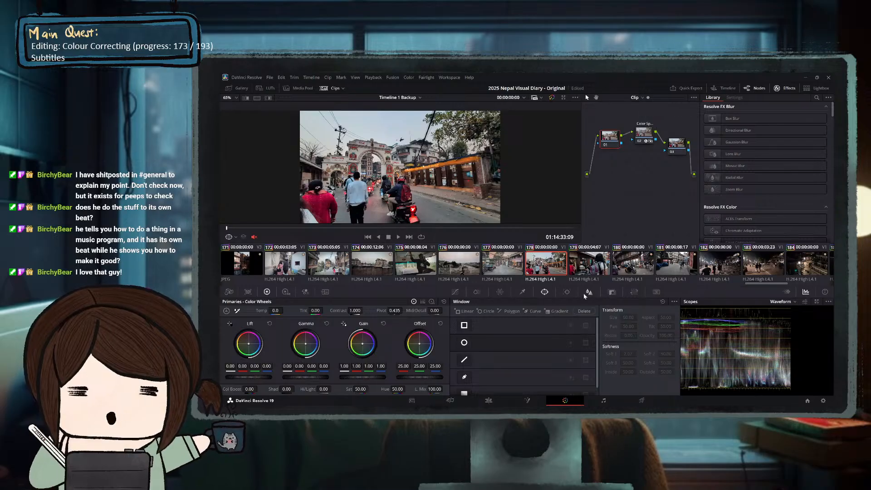
# Balance clip 178's exposure on the first node with lift at 0.03, gamma at 0.09 and gain at 0.94.
pyautogui.moveTo(355, 227); pyautogui.dragTo(490, 228)
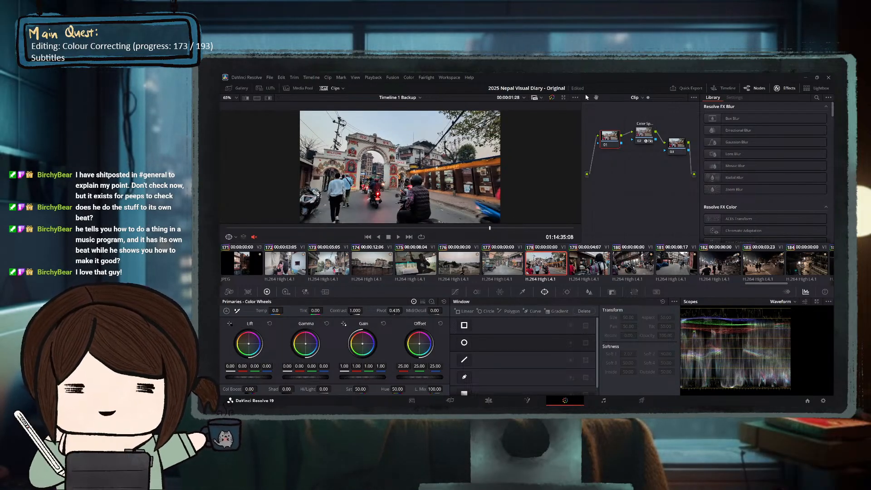
pyautogui.click(274, 228)
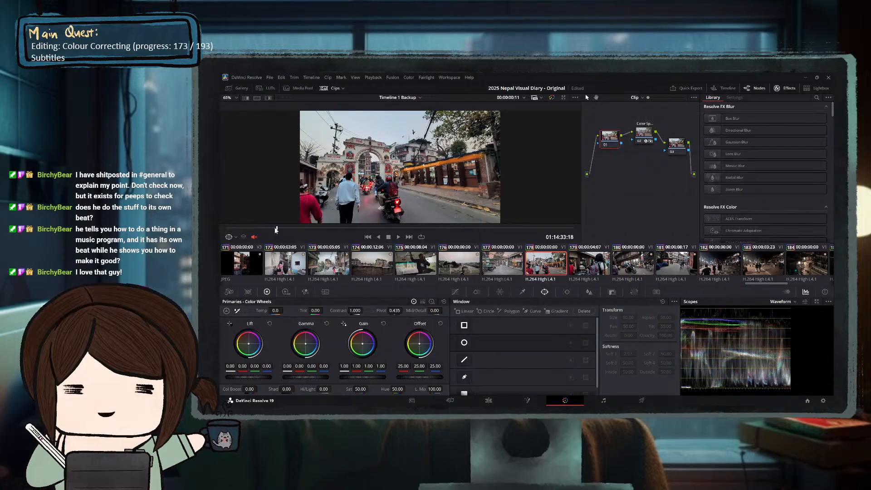
pyautogui.click(243, 228)
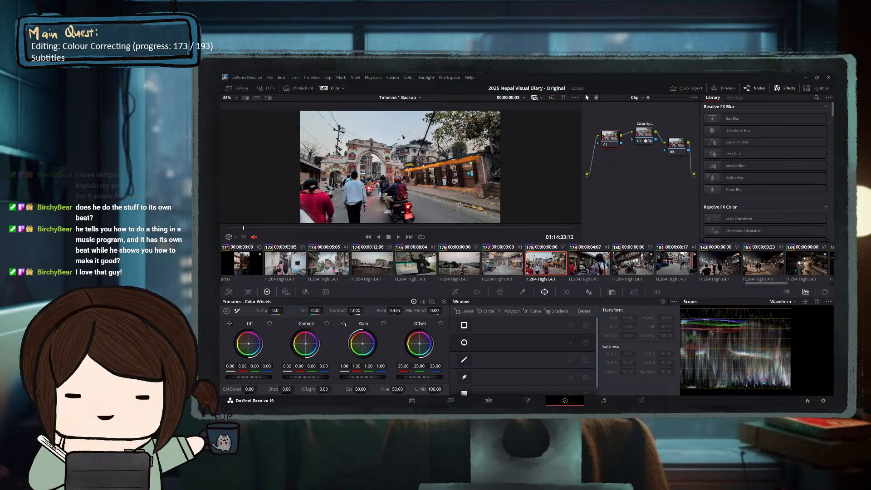
pyautogui.moveTo(234, 378); pyautogui.dragTo(253, 378)
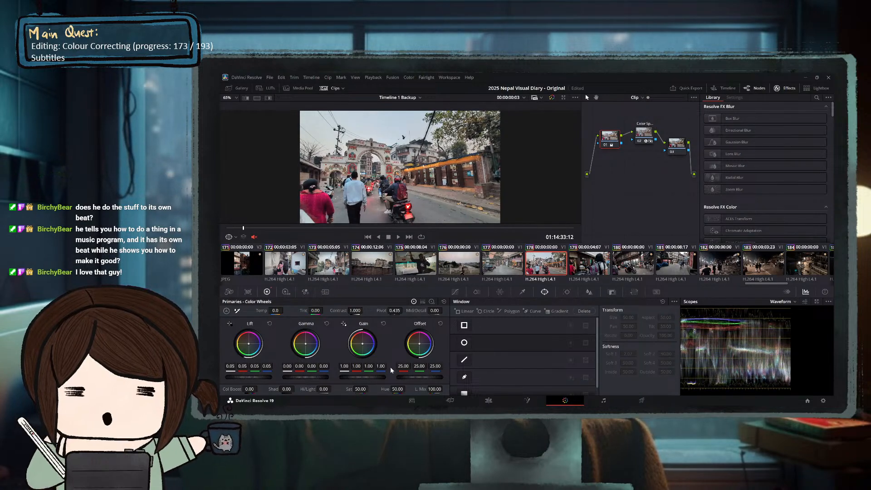
pyautogui.moveTo(376, 378); pyautogui.dragTo(322, 378)
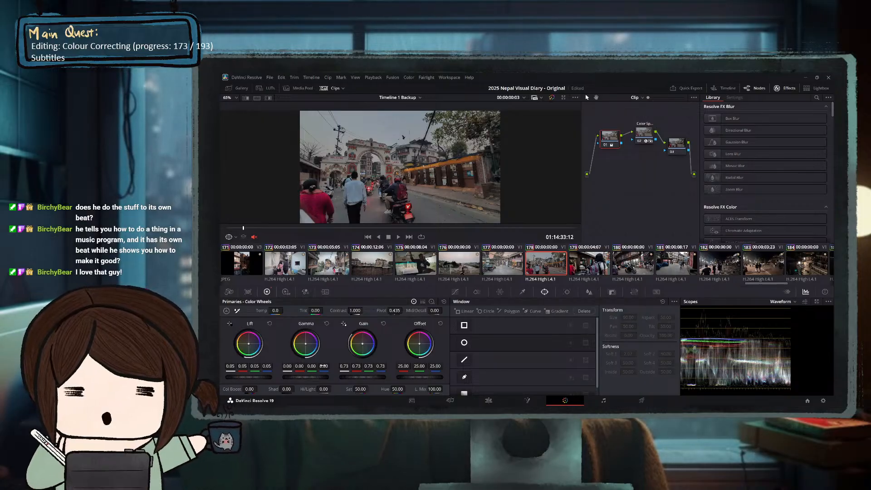
pyautogui.moveTo(323, 377)
pyautogui.mouseDown()
pyautogui.moveTo(358, 377)
pyautogui.moveTo(309, 377)
pyautogui.moveTo(330, 377)
pyautogui.mouseUp()
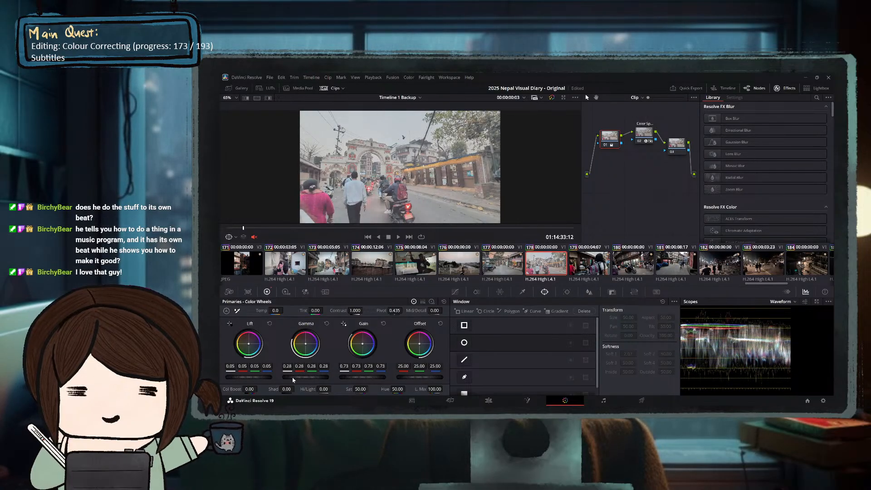
pyautogui.moveTo(259, 377); pyautogui.dragTo(284, 377)
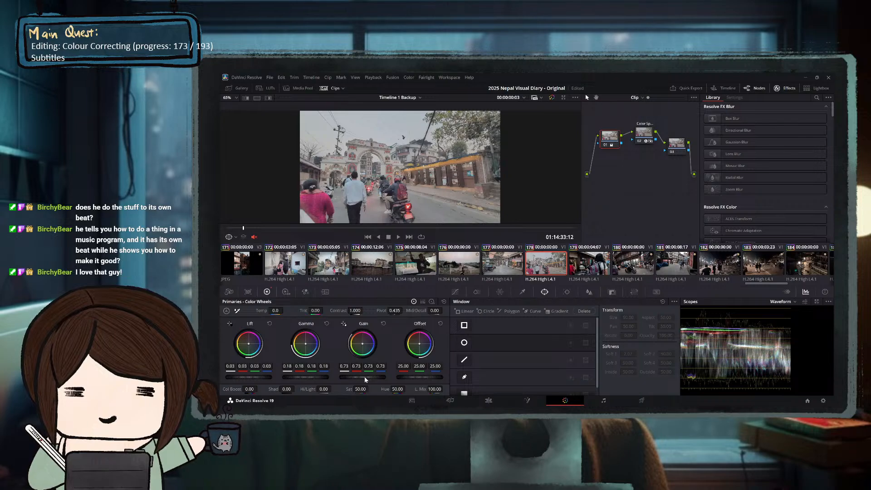
pyautogui.moveTo(341, 377); pyautogui.dragTo(385, 377)
pyautogui.moveTo(304, 378); pyautogui.dragTo(287, 378)
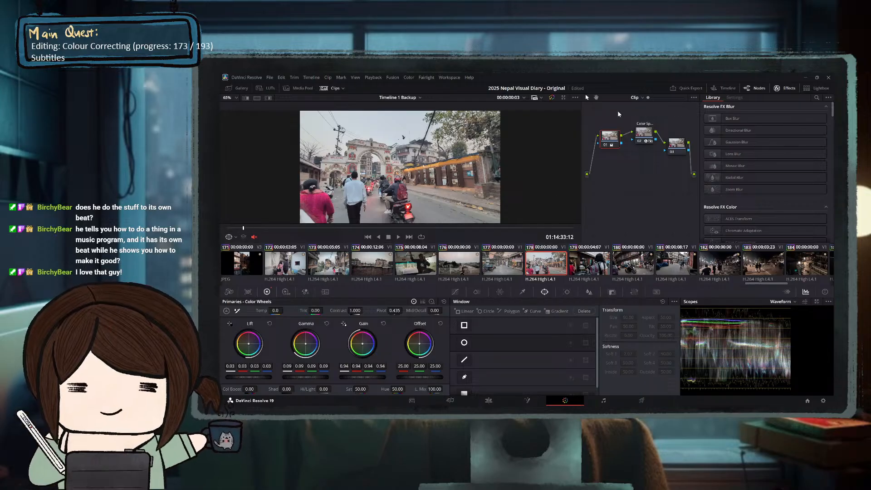
# Compare clip 178 with its grade bypassed and enabled, and check the grade at other frames of the clip.
pyautogui.click(552, 98)
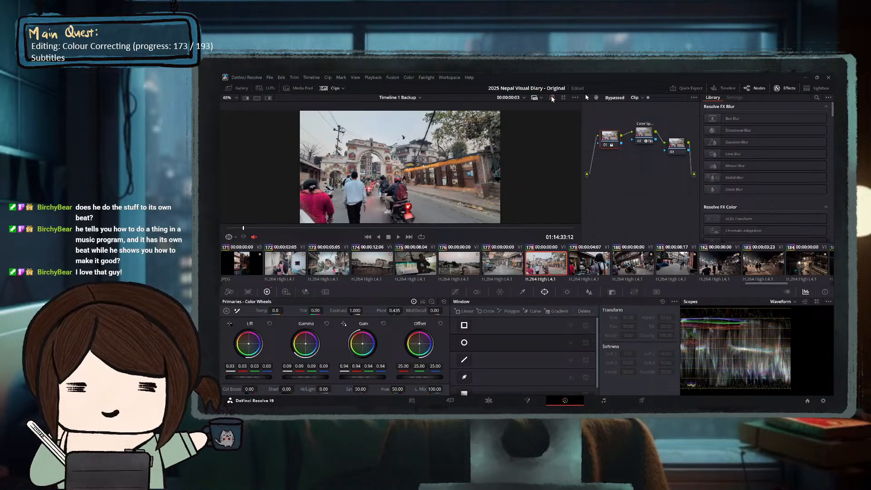
pyautogui.click(552, 98)
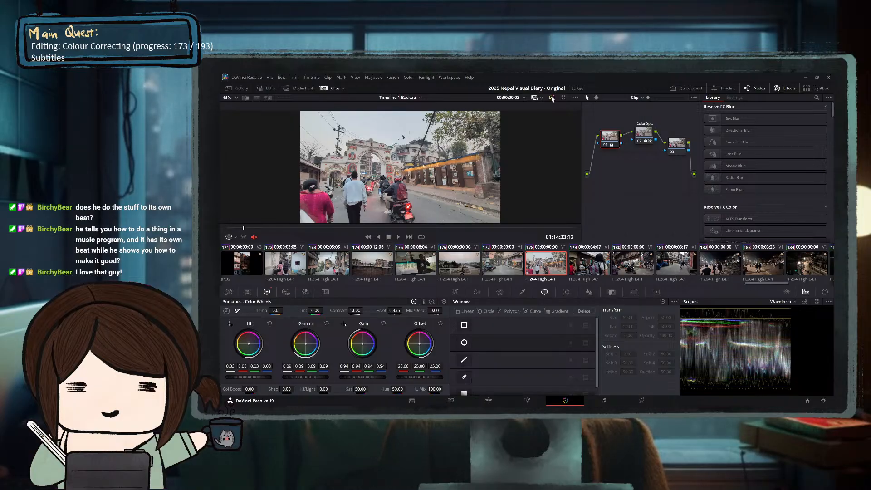
pyautogui.click(552, 98)
pyautogui.click(552, 98)
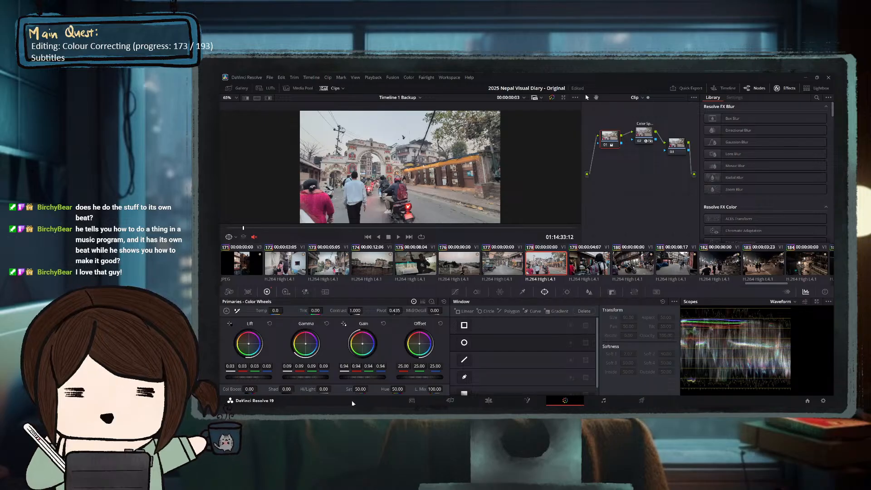
pyautogui.click(361, 228)
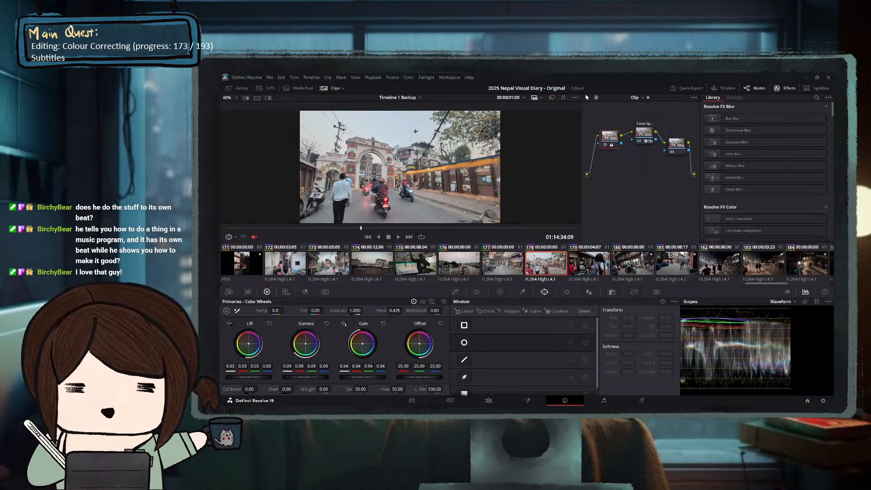
pyautogui.click(406, 228)
pyautogui.click(472, 228)
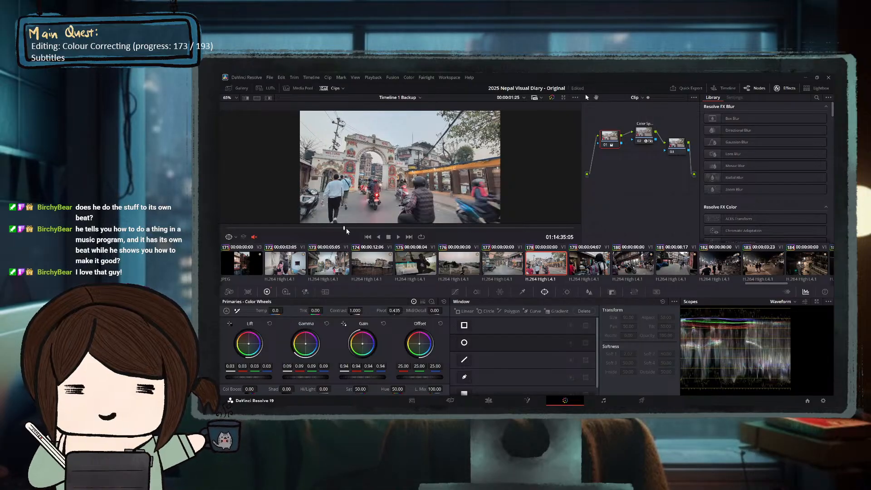
# Set the first node's saturation to 64.60 and temperature to 220.0, checking the result across the clip.
pyautogui.moveTo(360, 389); pyautogui.dragTo(370, 388)
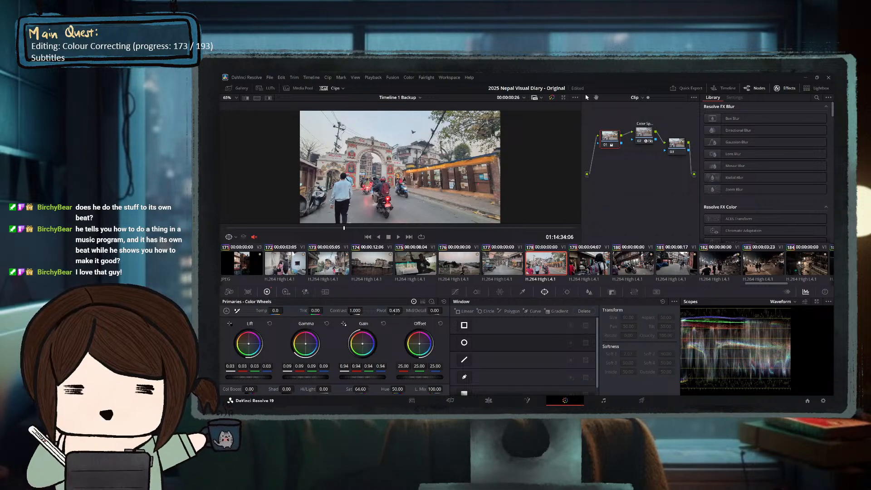
pyautogui.click(339, 227)
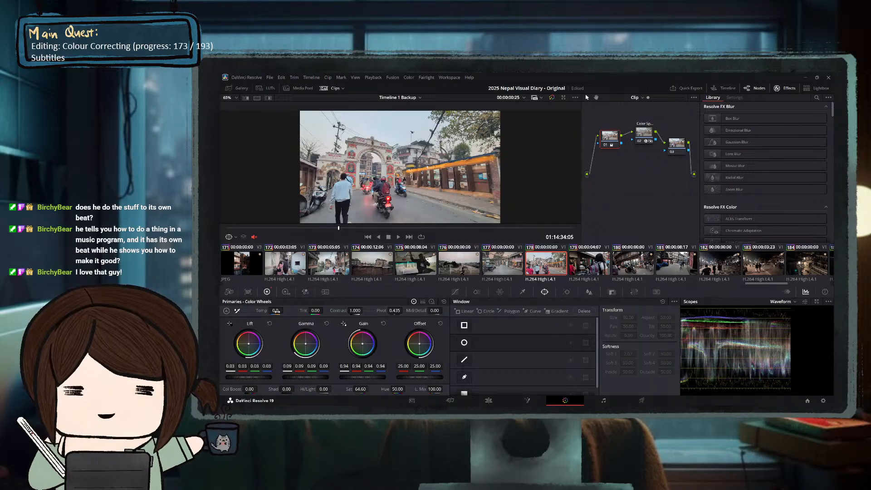
pyautogui.moveTo(275, 311)
pyautogui.mouseDown()
pyautogui.moveTo(285, 310)
pyautogui.moveTo(277, 310)
pyautogui.mouseUp()
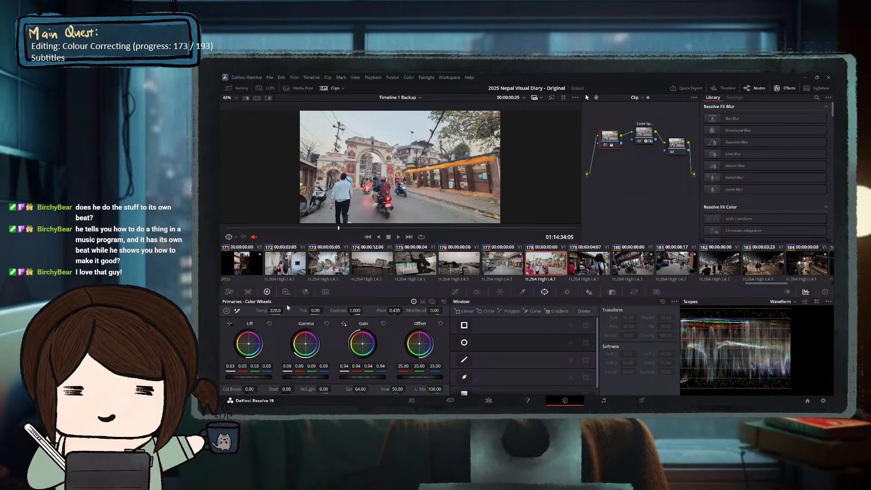
pyautogui.moveTo(407, 228); pyautogui.dragTo(484, 230)
pyautogui.click(344, 227)
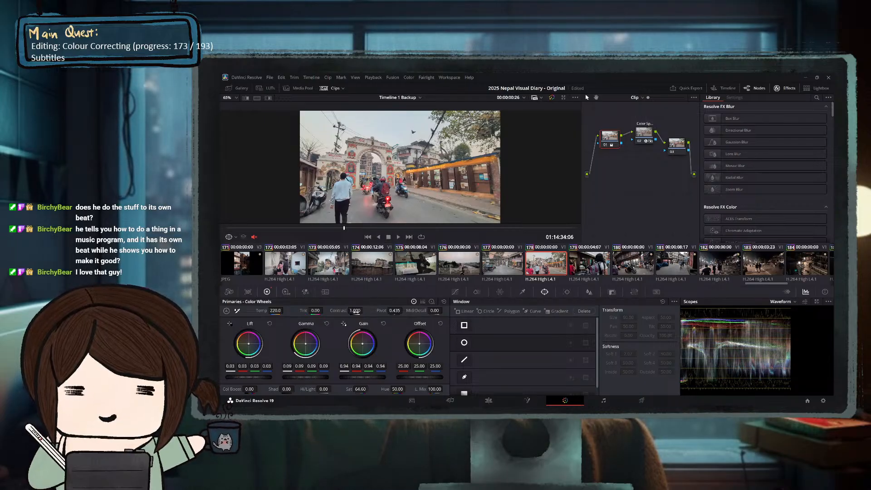
# Set the first node's contrast to 1.048 and its lift to 0.02.
pyautogui.moveTo(355, 311); pyautogui.dragTo(365, 311)
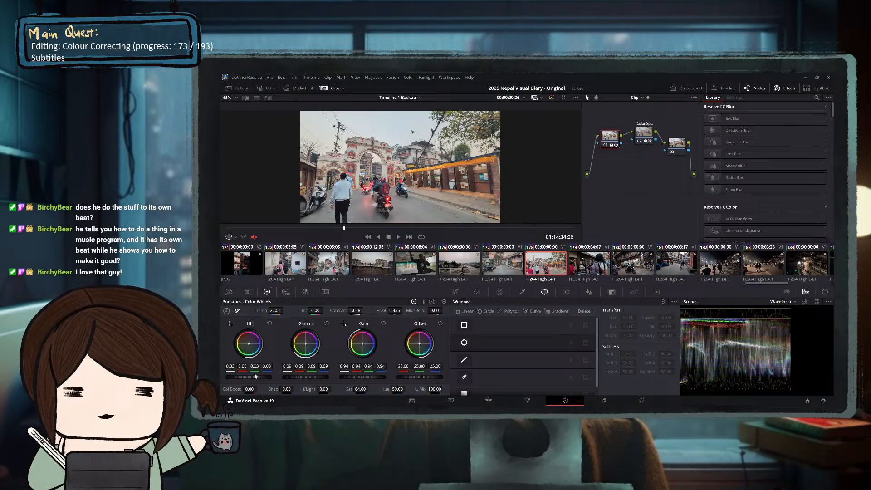
pyautogui.moveTo(255, 375); pyautogui.dragTo(247, 376)
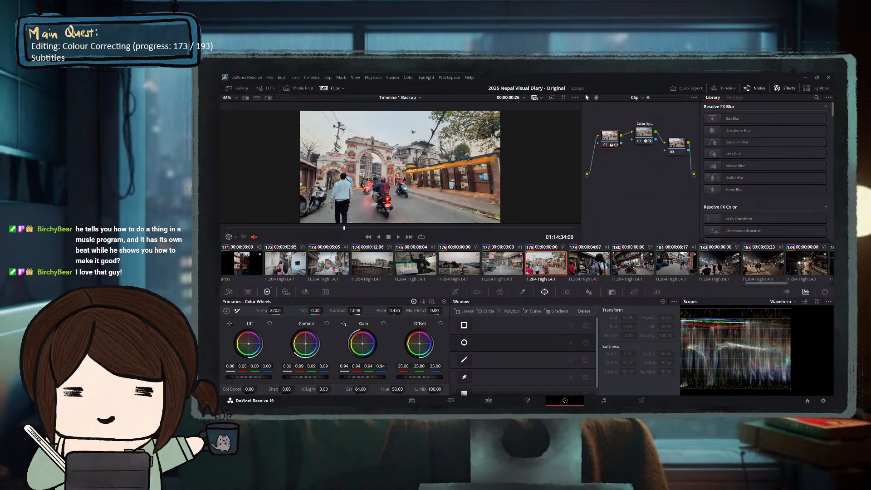
pyautogui.moveTo(248, 377); pyautogui.dragTo(251, 377)
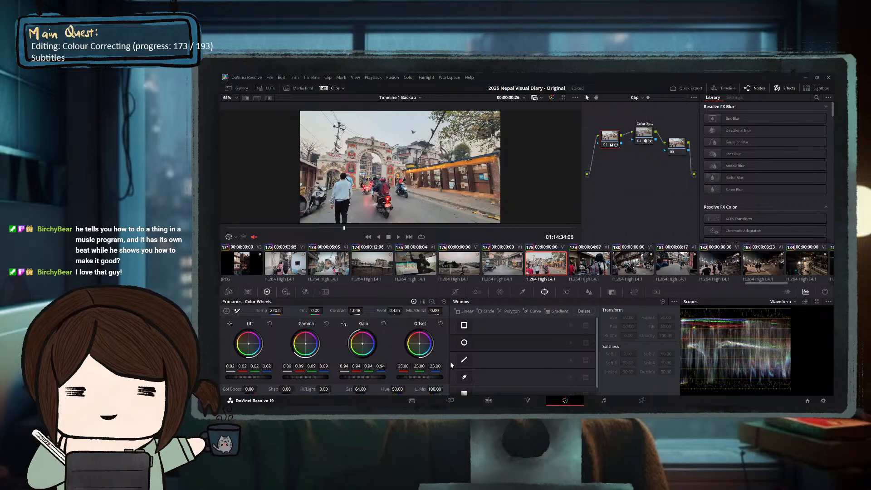
# Try a gain of 0.81 on the first node, undo it, and set the gamma to 0.06 instead.
pyautogui.click(501, 228)
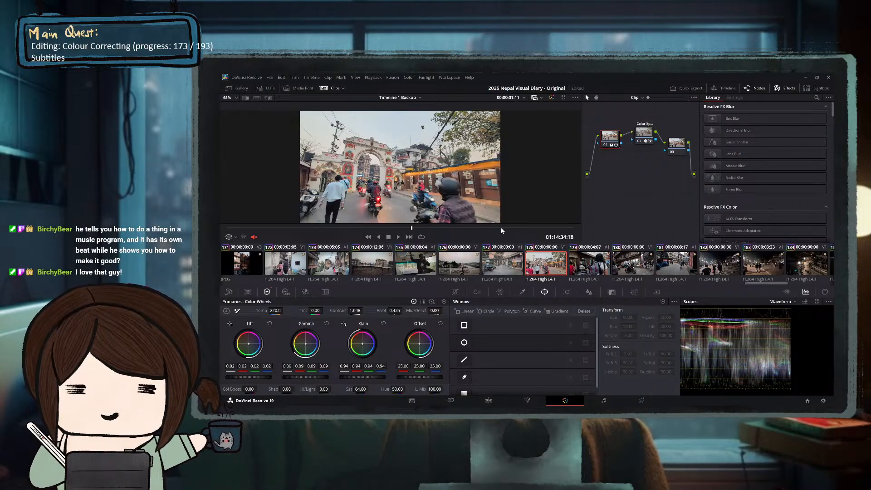
pyautogui.click(350, 228)
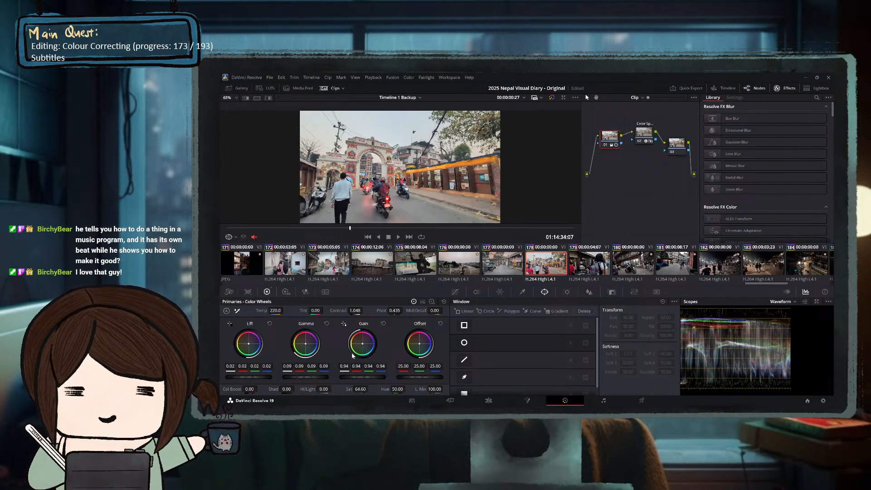
pyautogui.moveTo(373, 378); pyautogui.dragTo(359, 378)
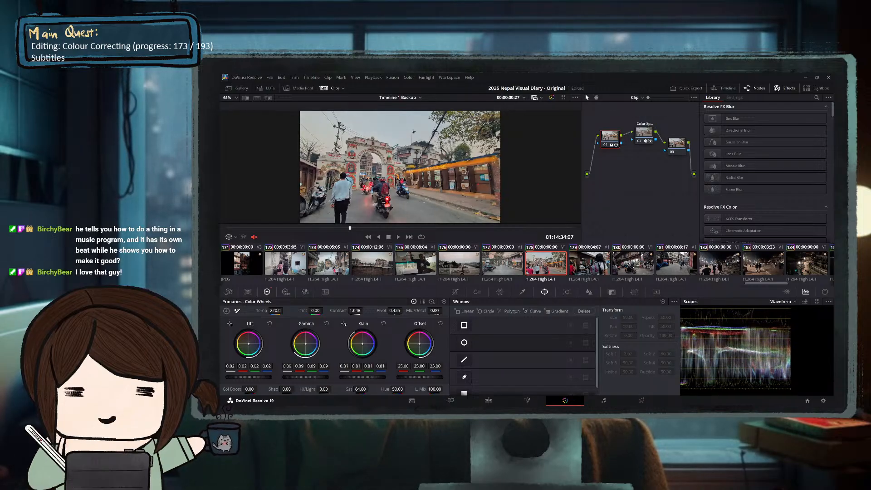
pyautogui.hotkey('ctrl', 'z')
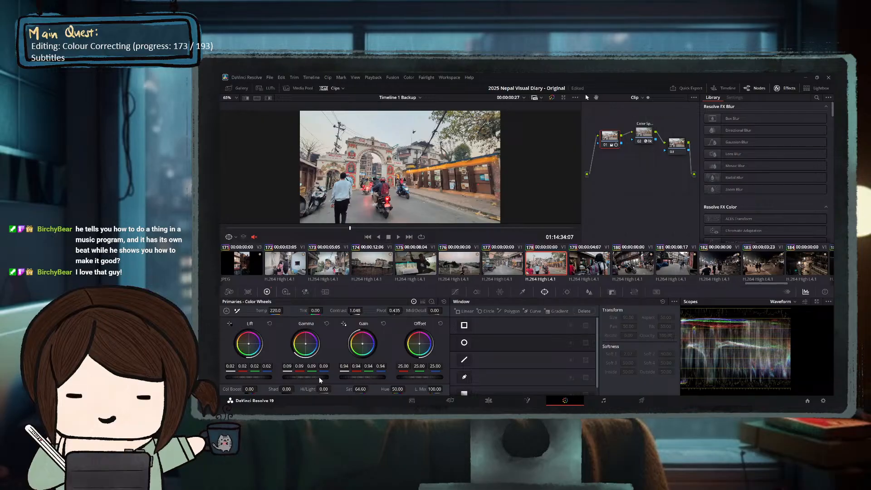
pyautogui.moveTo(319, 377); pyautogui.dragTo(315, 377)
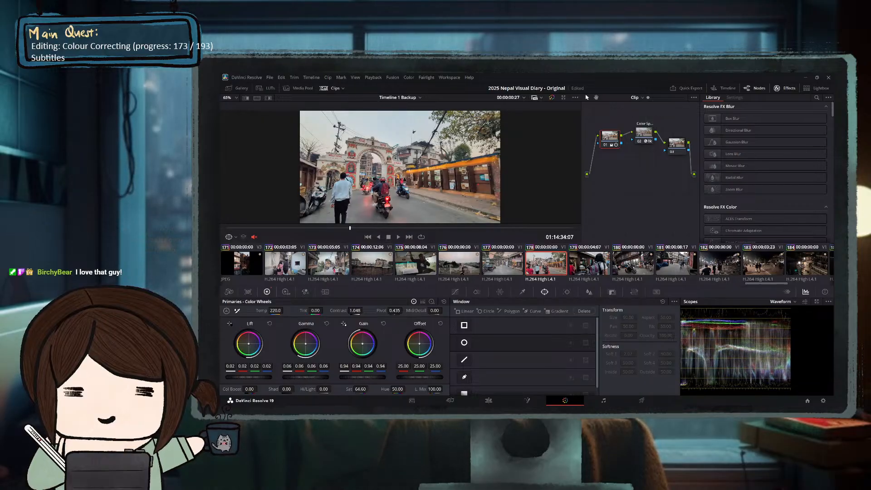
# Undo the last gamma change and set the first node's gain to 0.89, checking the result at other frames of clip 178.
pyautogui.hotkey('ctrl', 'z')
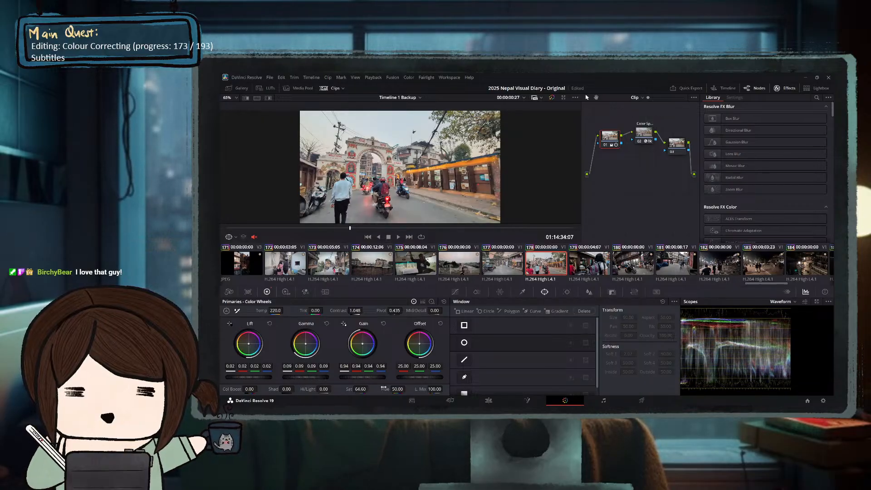
pyautogui.moveTo(365, 377); pyautogui.dragTo(359, 377)
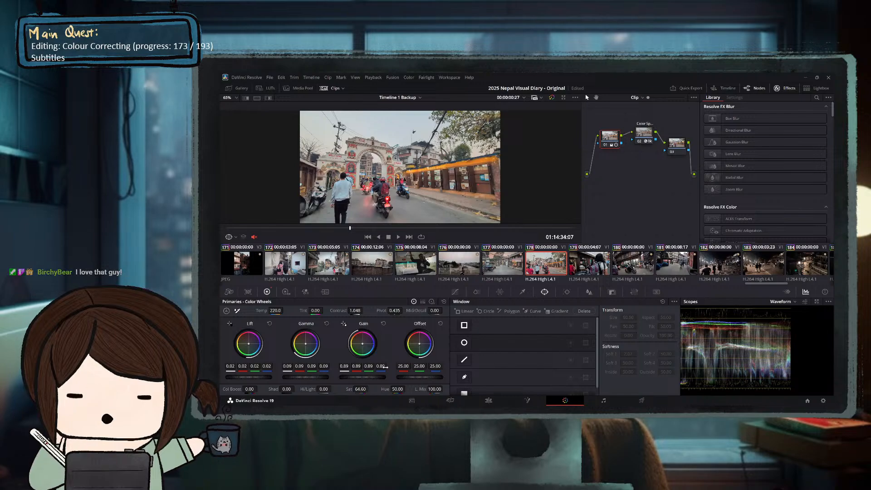
pyautogui.click(405, 228)
pyautogui.click(461, 228)
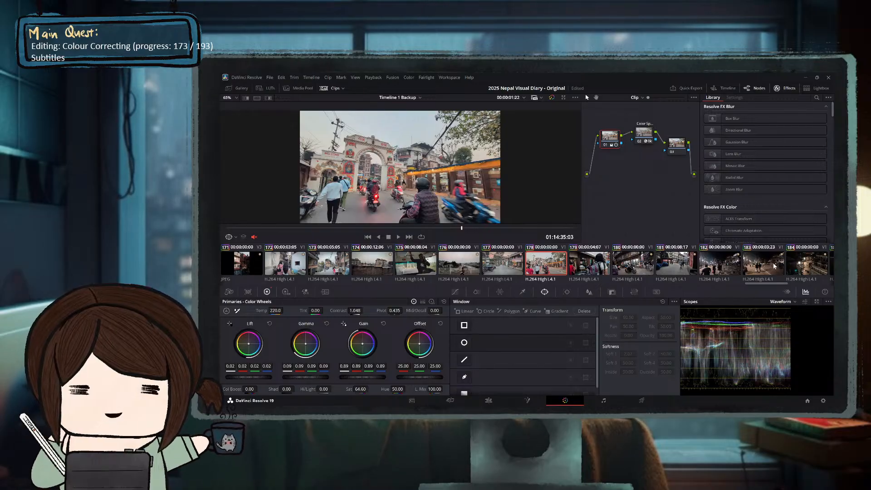
pyautogui.click(293, 228)
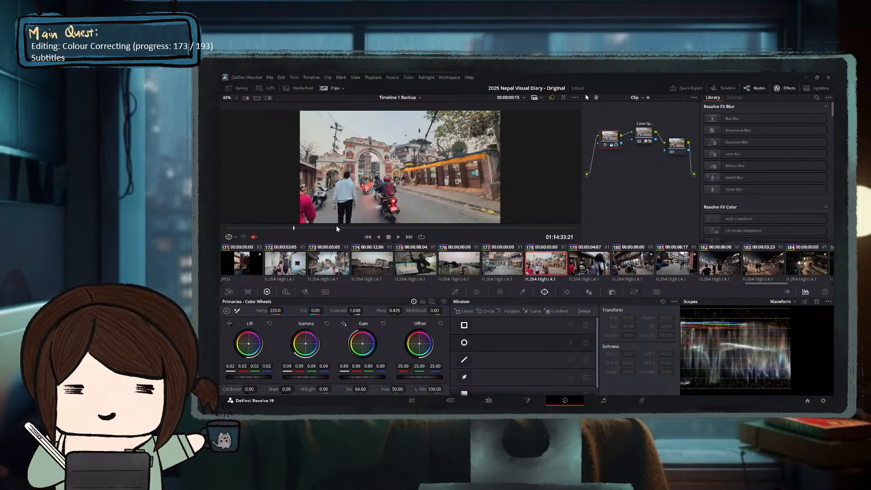
pyautogui.click(464, 227)
pyautogui.click(490, 229)
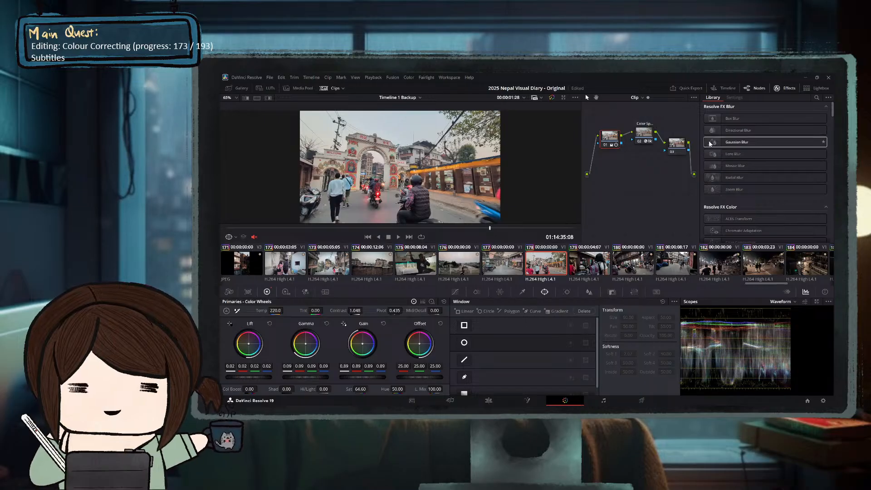
# Add a circular window to the last node and stretch it over most of the frame, about size 60, aspect 72 and softness 6.5.
pyautogui.click(678, 144)
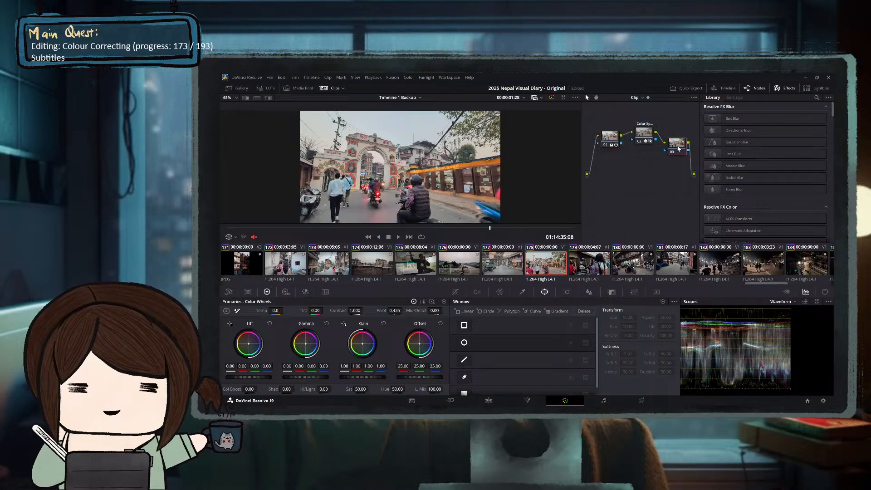
pyautogui.click(486, 311)
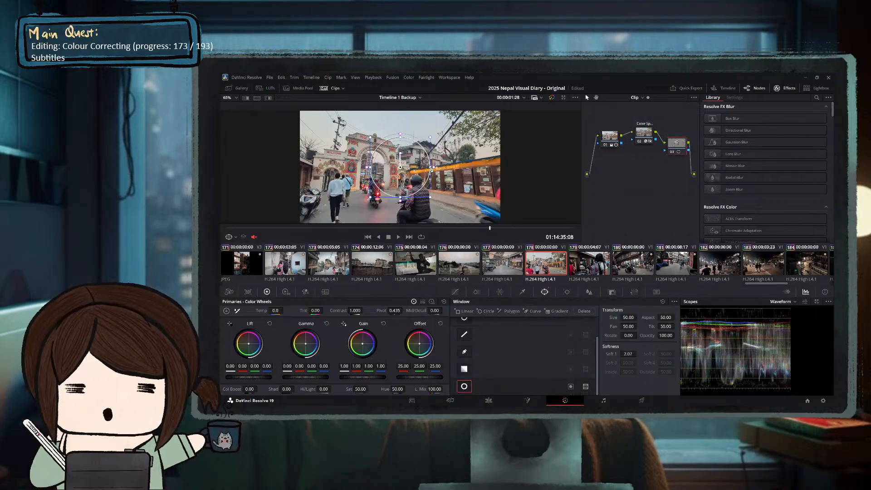
pyautogui.moveTo(431, 168); pyautogui.dragTo(524, 169)
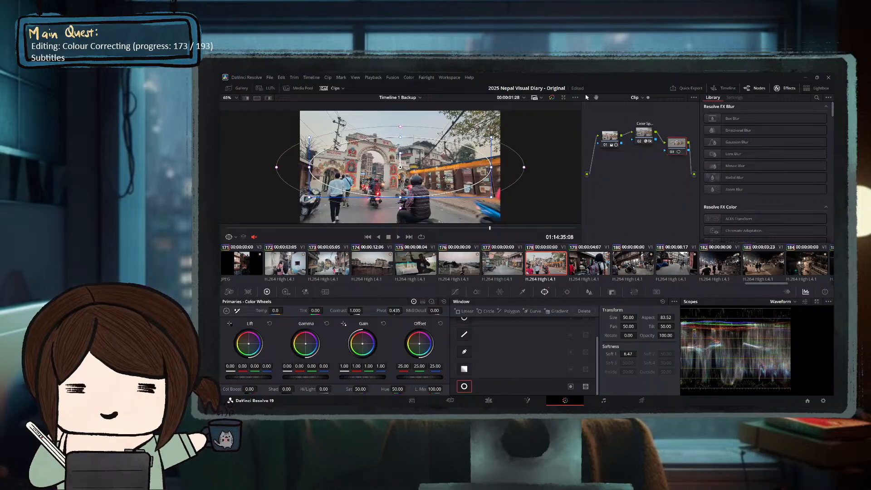
pyautogui.moveTo(401, 199); pyautogui.dragTo(400, 221)
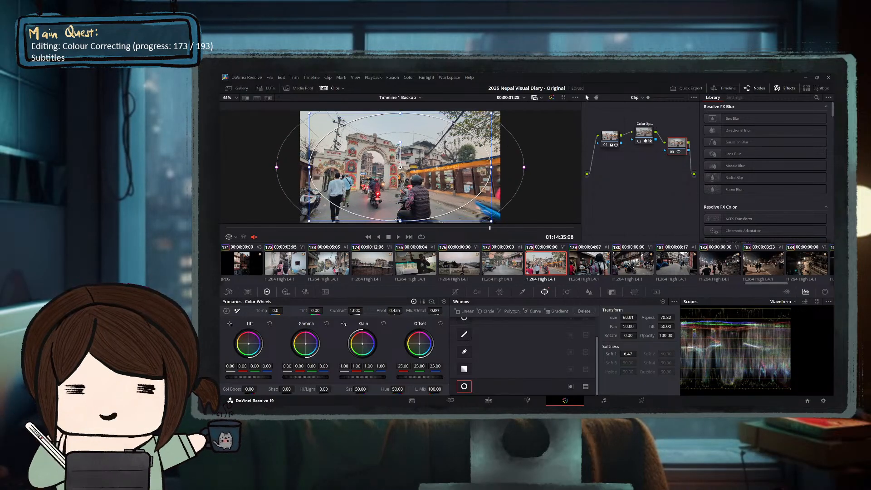
pyautogui.moveTo(310, 167); pyautogui.dragTo(304, 167)
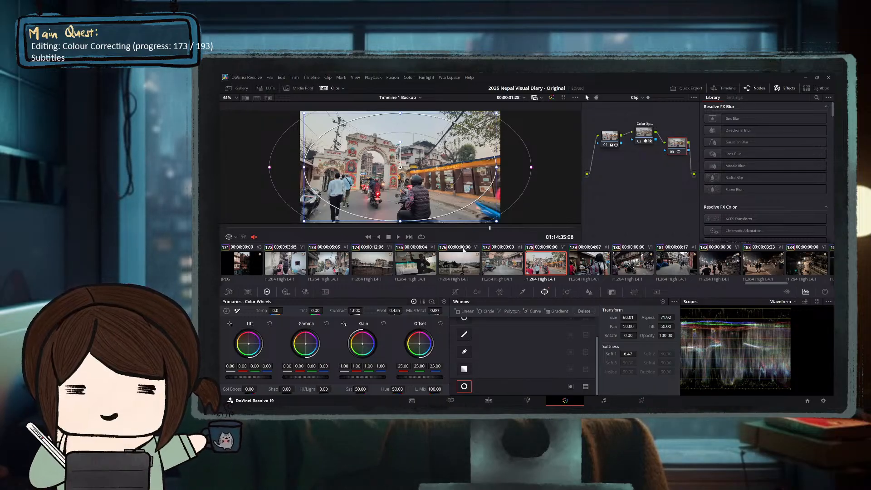
# Try a gamma of -0.07 on the last node, reset it, invert the circular window and set the gamma to -0.09.
pyautogui.moveTo(315, 377); pyautogui.dragTo(306, 377)
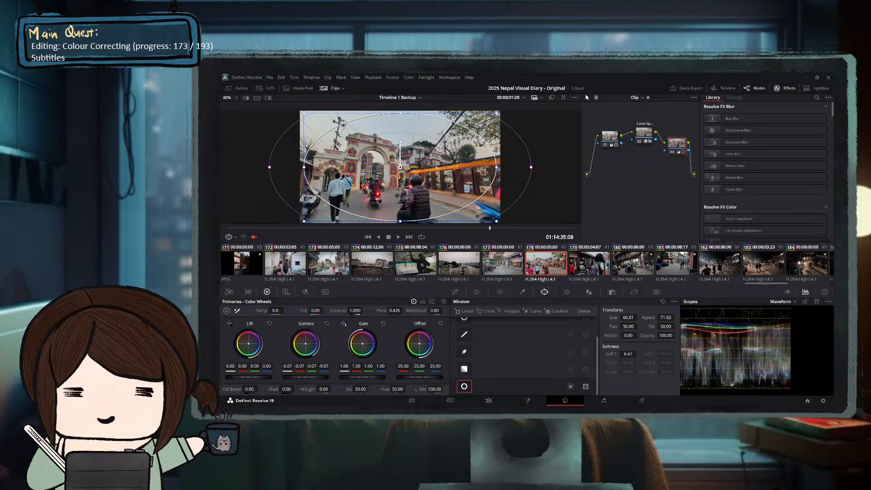
pyautogui.doubleClick(298, 378)
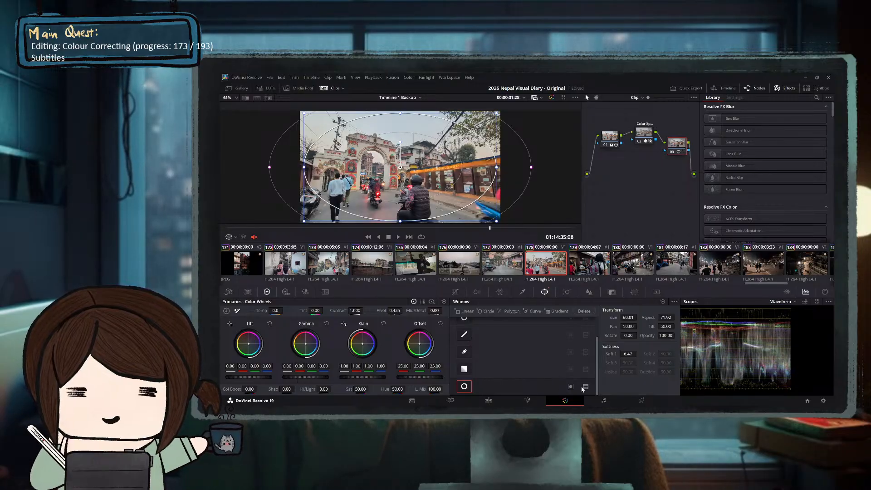
pyautogui.click(571, 388)
pyautogui.moveTo(315, 377); pyautogui.dragTo(305, 376)
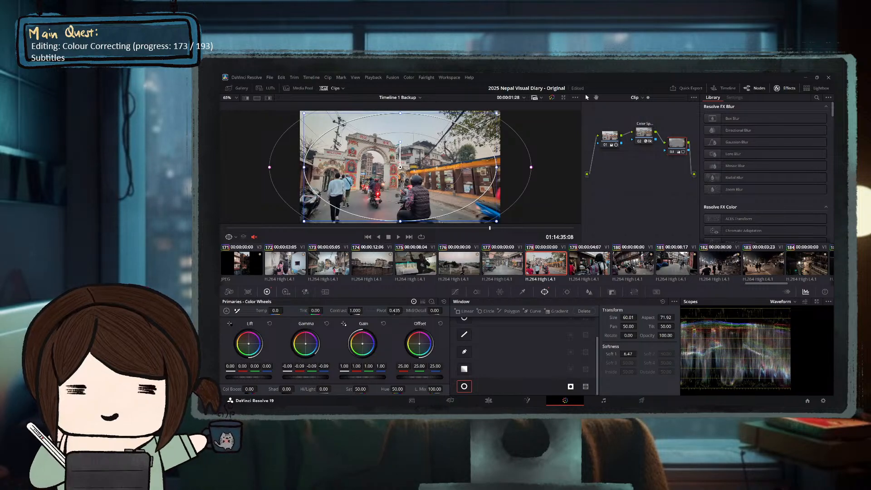
# Compare clip 178 with its grades bypassed and enabled at two different frames.
pyautogui.click(552, 98)
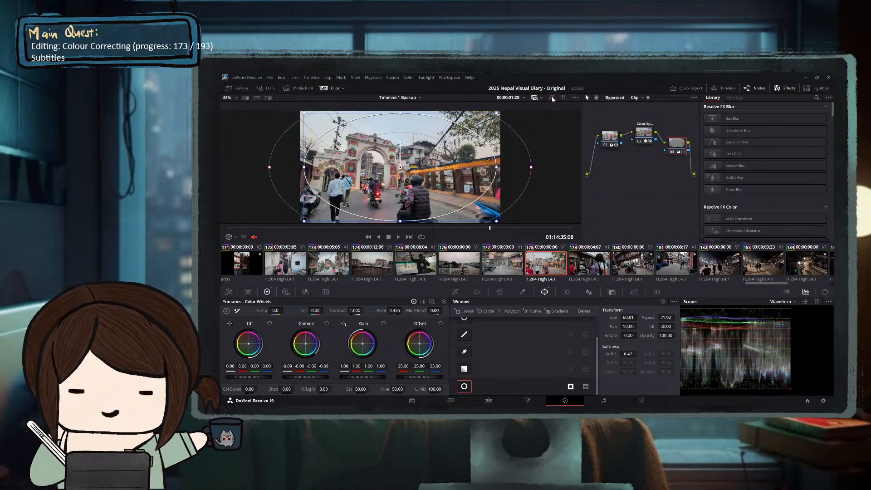
pyautogui.click(552, 98)
pyautogui.click(357, 229)
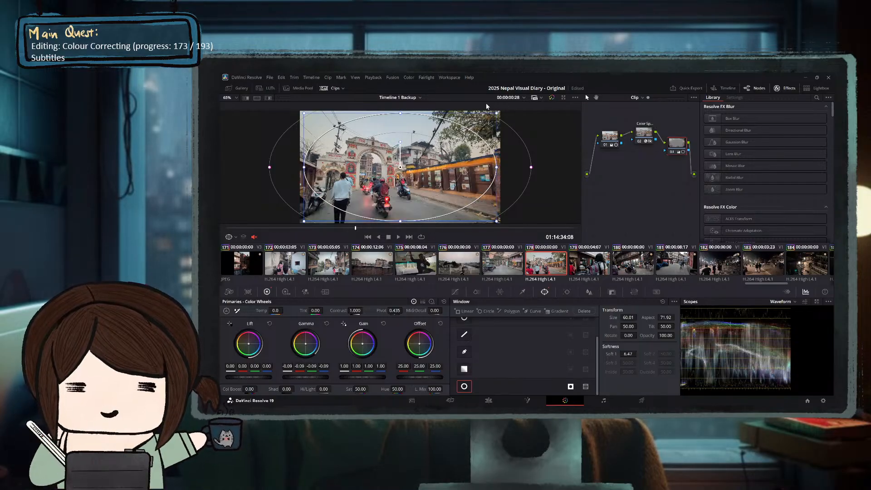
pyautogui.click(552, 99)
pyautogui.click(551, 99)
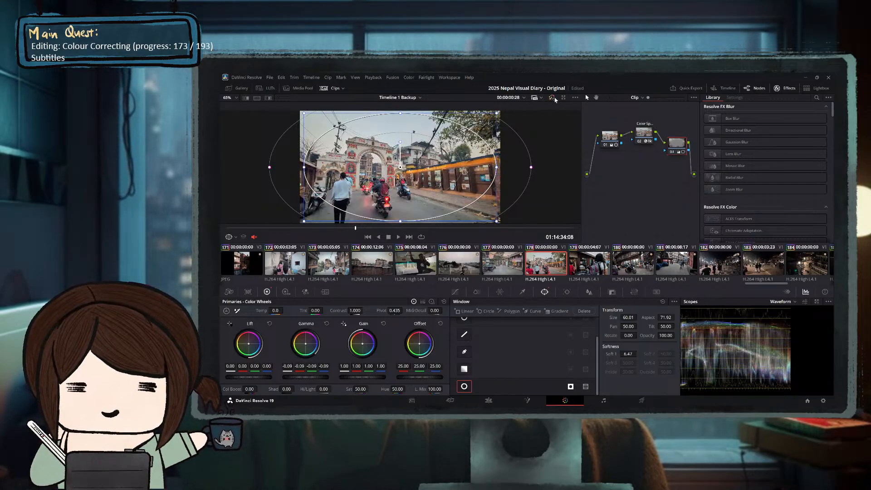
# Move on to clip 179, look through its frames, and add a serial node before and after its Color Space Transform node.
pyautogui.press('space')
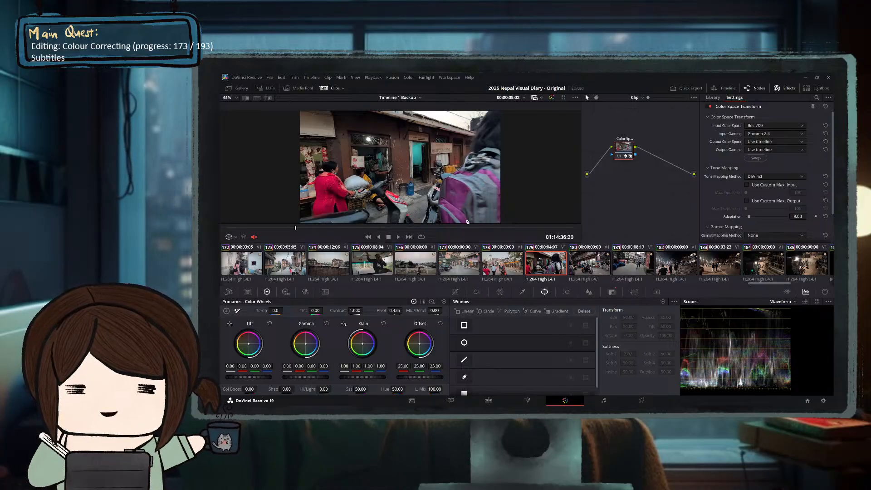
pyautogui.moveTo(401, 226); pyautogui.dragTo(524, 228)
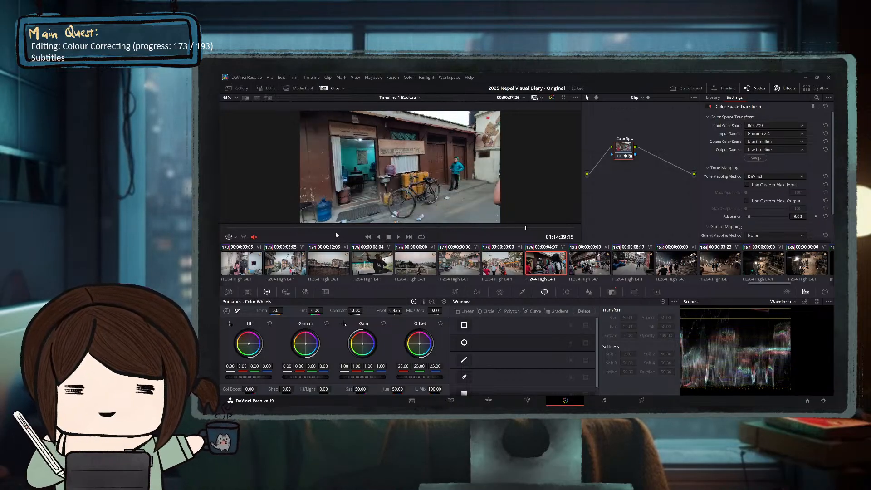
pyautogui.click(282, 228)
pyautogui.moveTo(281, 233); pyautogui.dragTo(243, 229)
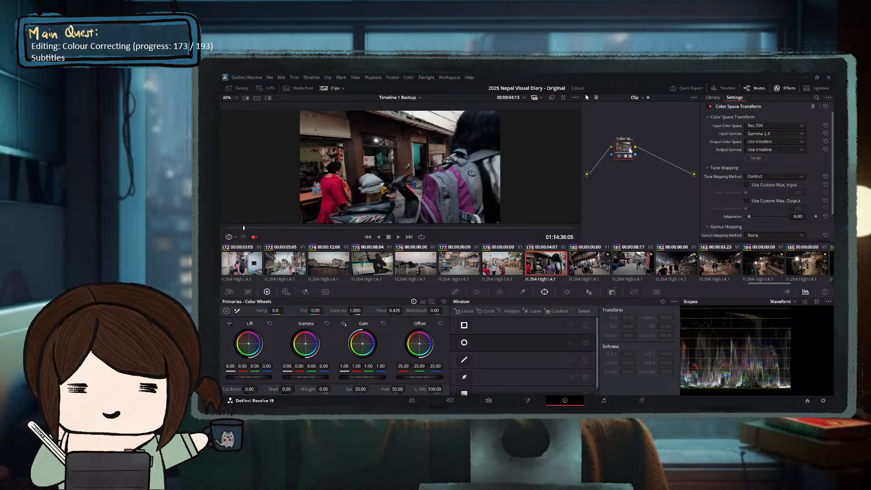
pyautogui.hotkey('shift', 's')
pyautogui.moveTo(630, 152); pyautogui.dragTo(656, 158)
pyautogui.moveTo(632, 169); pyautogui.dragTo(647, 145)
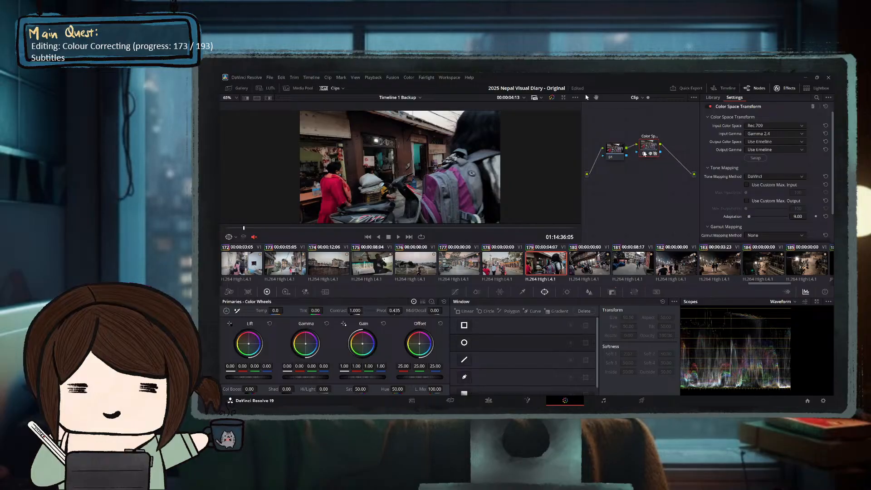
pyautogui.hotkey('alt', 's')
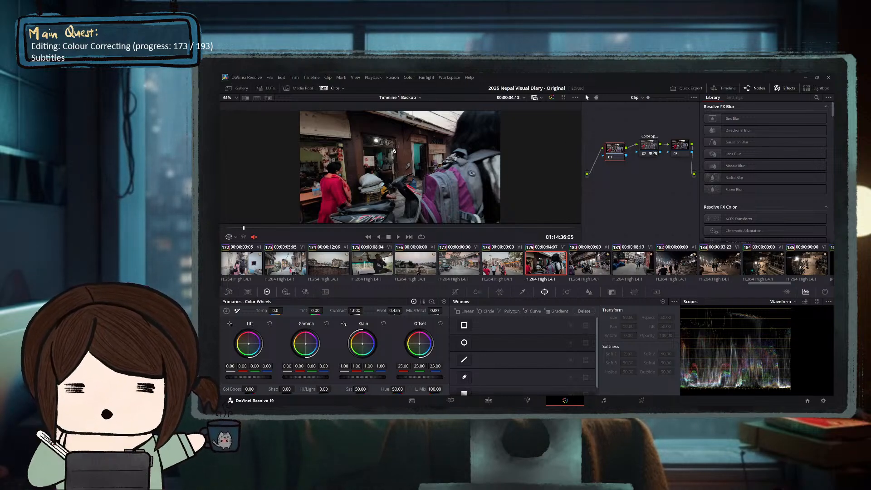
# Set the lift of clip 179's first node to 0.05 and check the result at other frames.
pyautogui.moveTo(375, 228); pyautogui.dragTo(324, 229)
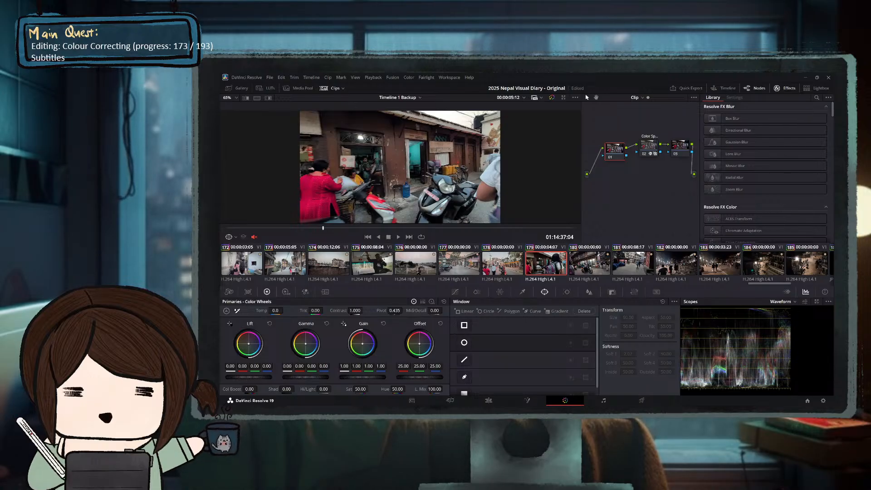
pyautogui.moveTo(245, 377); pyautogui.dragTo(256, 377)
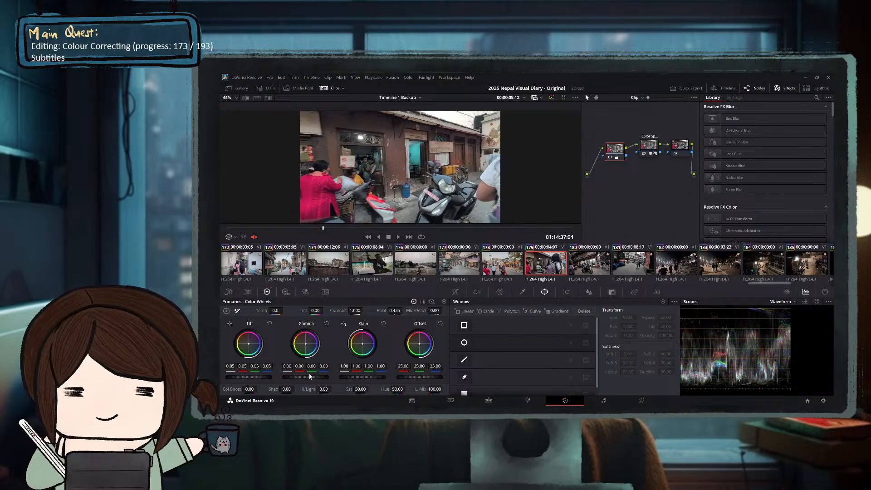
pyautogui.click(357, 228)
pyautogui.click(439, 228)
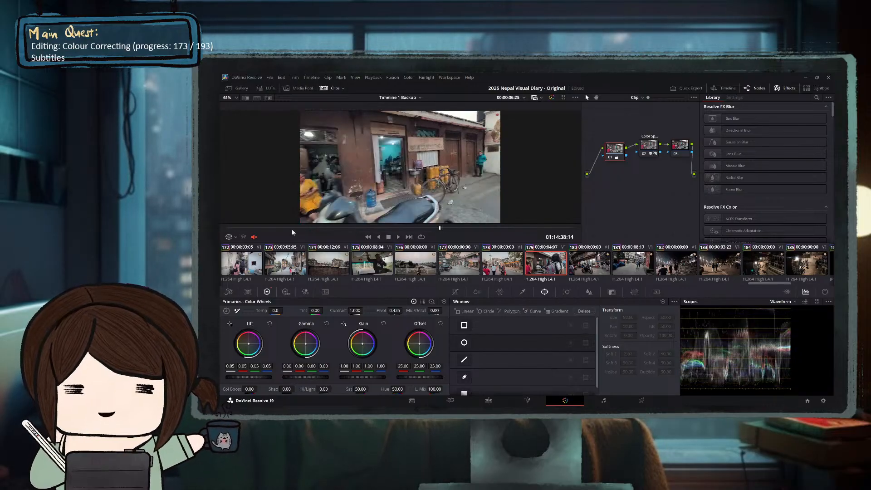
pyautogui.click(275, 228)
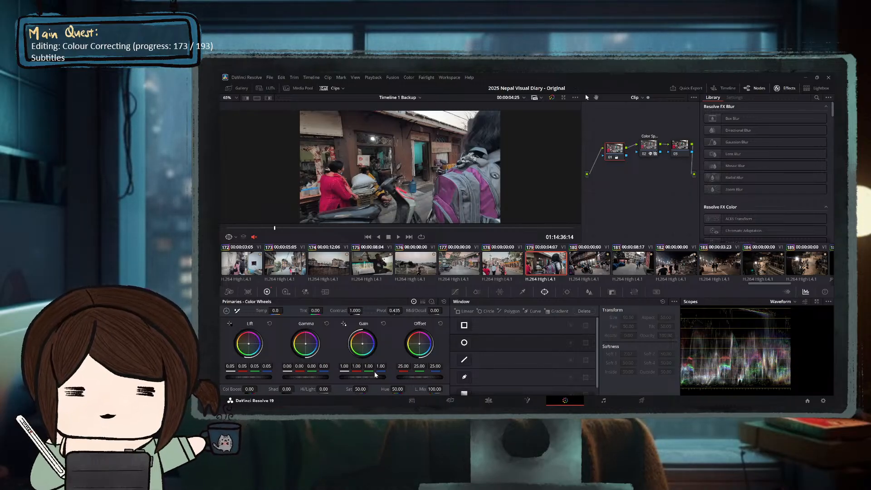
# Set the first node's gain to 0.95 and gamma to -0.01, and compare clip 179 with clip 178.
pyautogui.moveTo(372, 378); pyautogui.dragTo(363, 377)
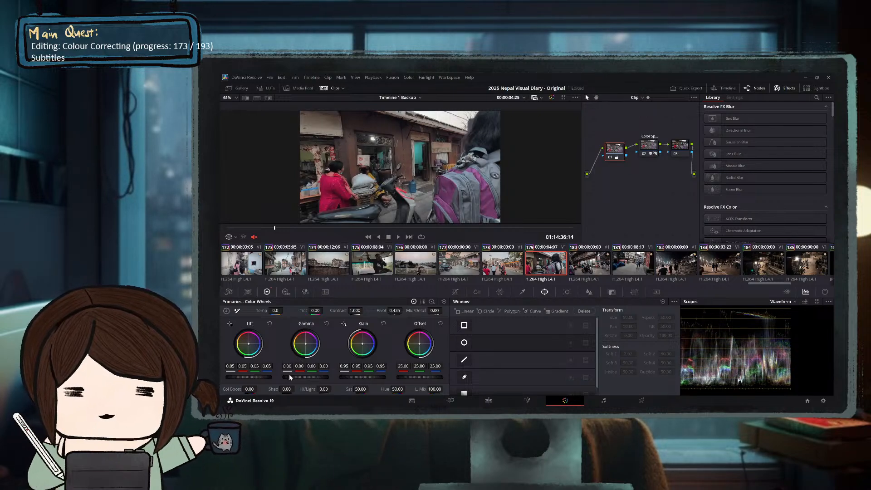
pyautogui.moveTo(292, 377); pyautogui.dragTo(290, 377)
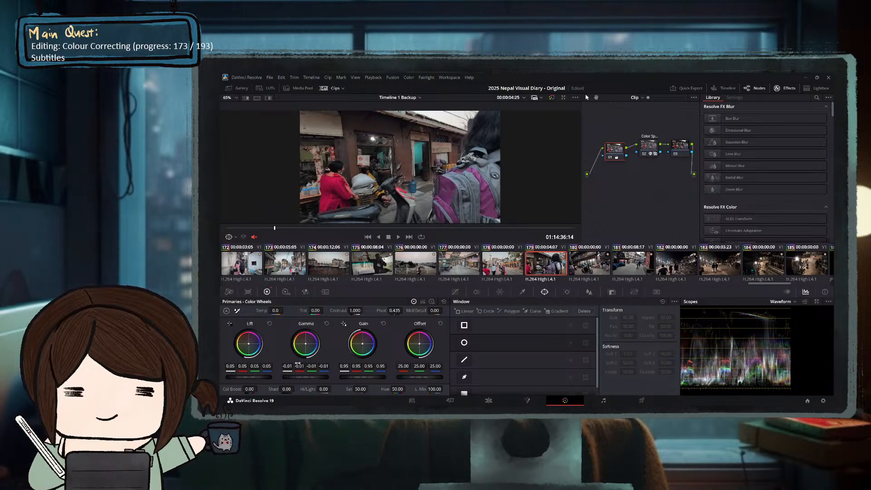
pyautogui.moveTo(321, 231); pyautogui.dragTo(250, 232)
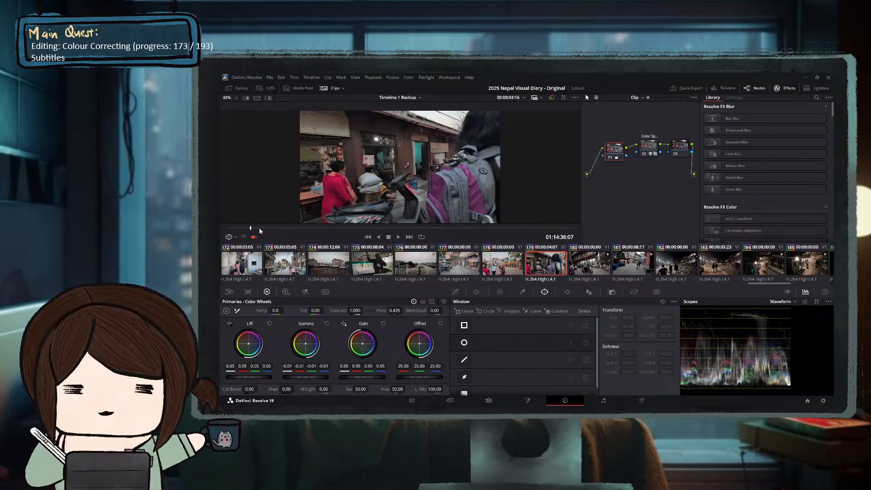
pyautogui.click(507, 268)
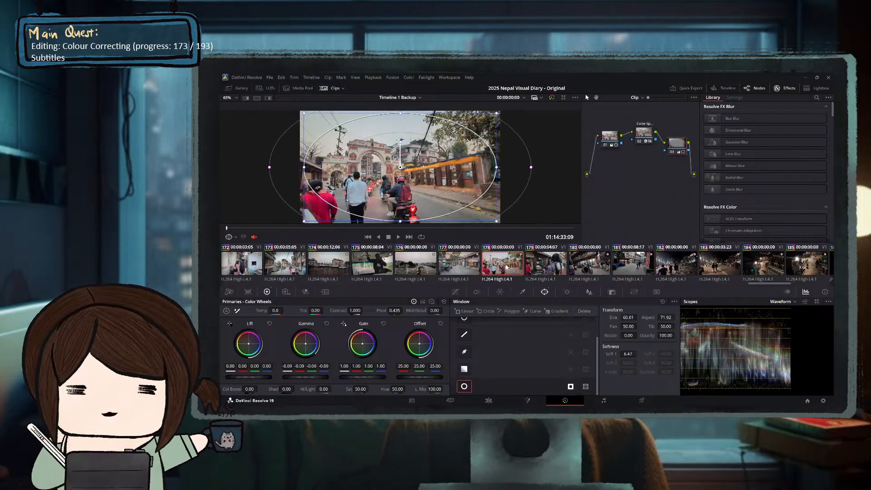
pyautogui.press('Down')
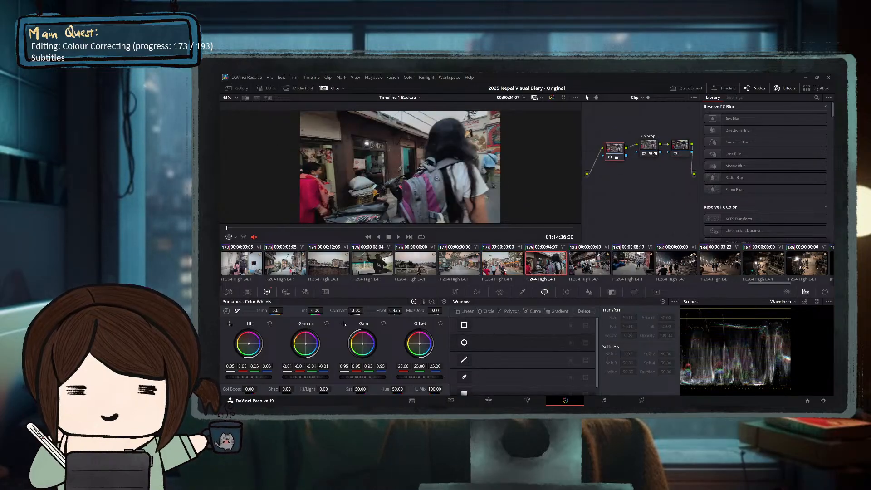
pyautogui.press('Up')
pyautogui.press('Down')
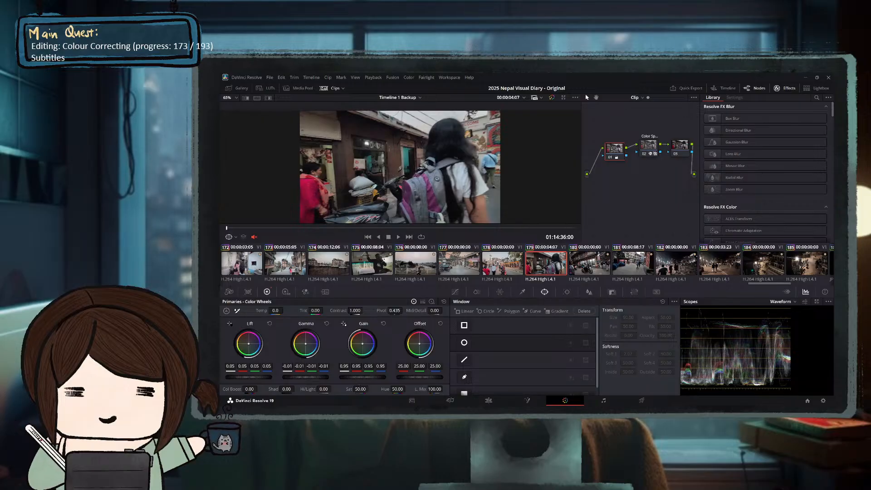
# Set the first node's gain to 1.10, gamma to 0.04 and lift to 0.02, checking the result near the clip's end.
pyautogui.moveTo(363, 377); pyautogui.dragTo(379, 377)
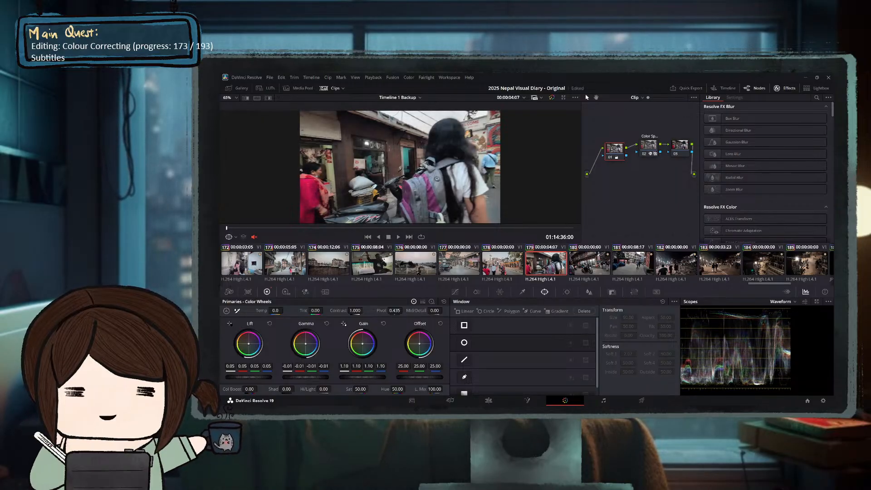
pyautogui.moveTo(297, 377); pyautogui.dragTo(308, 377)
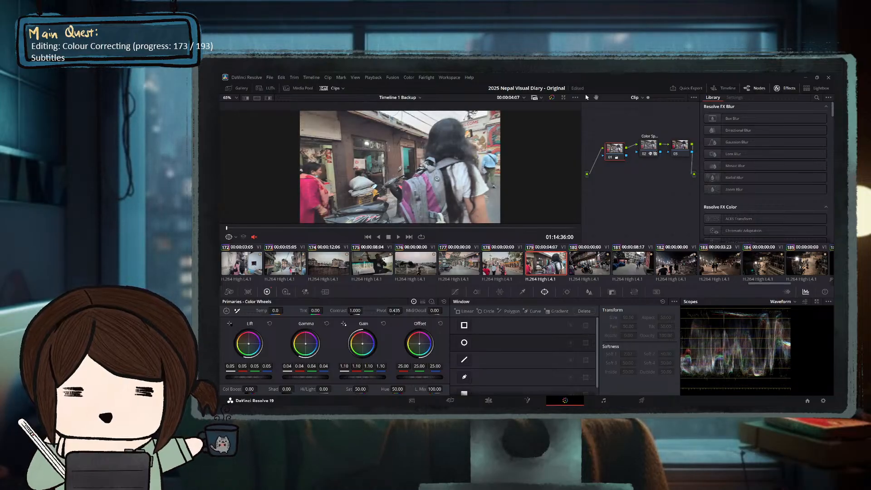
pyautogui.moveTo(249, 377); pyautogui.dragTo(240, 377)
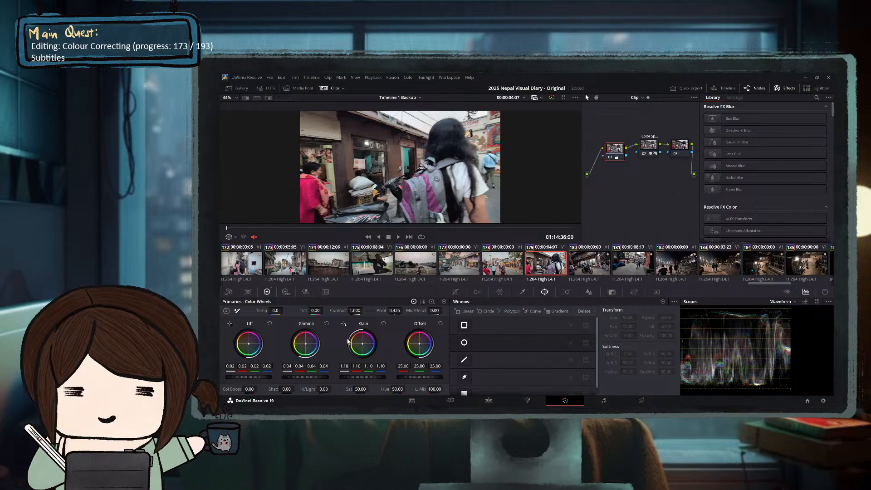
pyautogui.click(429, 228)
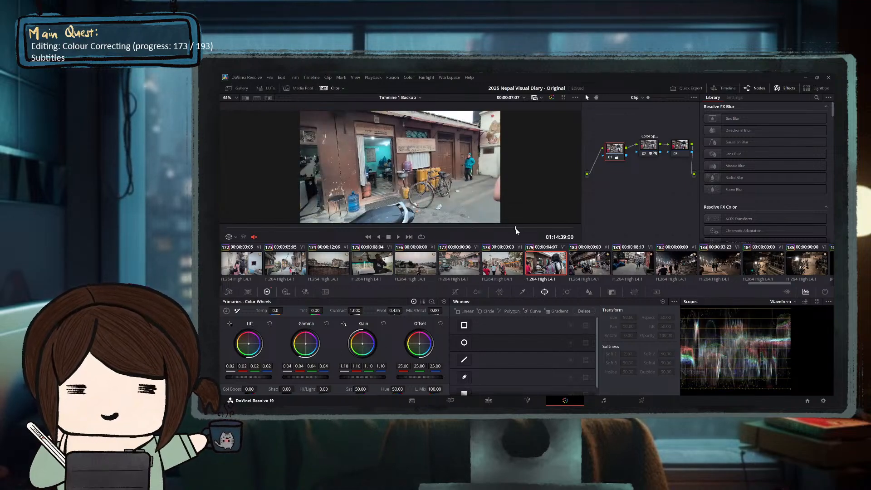
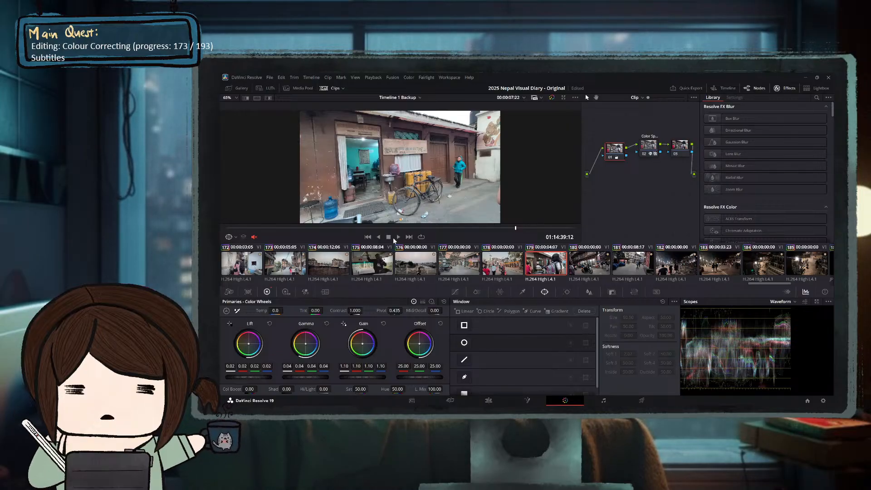
# Review the brightness of clip 179 at frames from its beginning to its end and play part of it back.
pyautogui.click(302, 228)
pyautogui.click(275, 228)
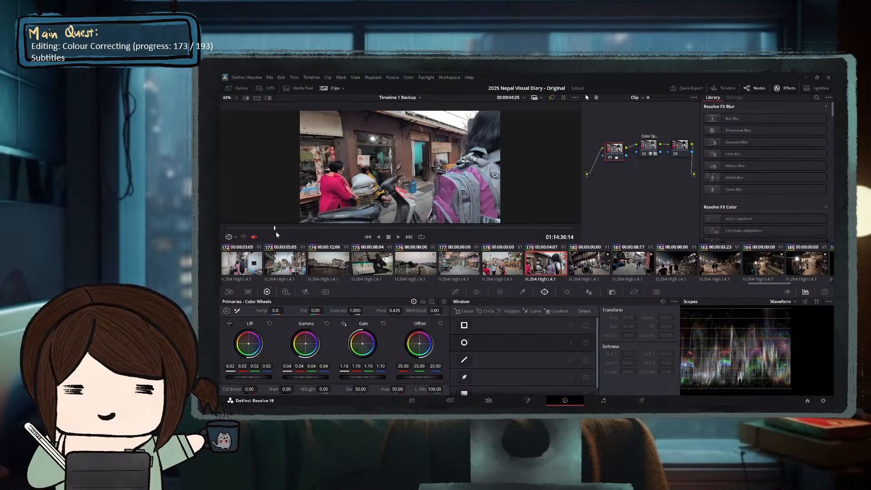
pyautogui.click(250, 227)
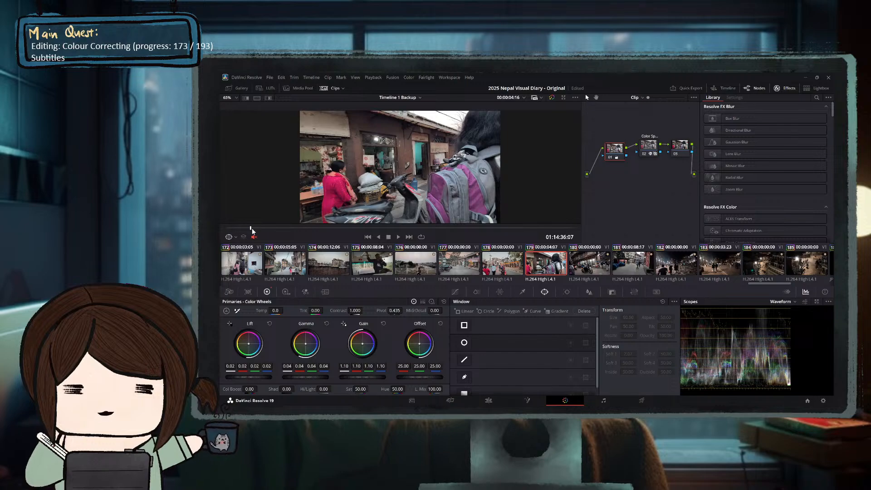
pyautogui.click(284, 228)
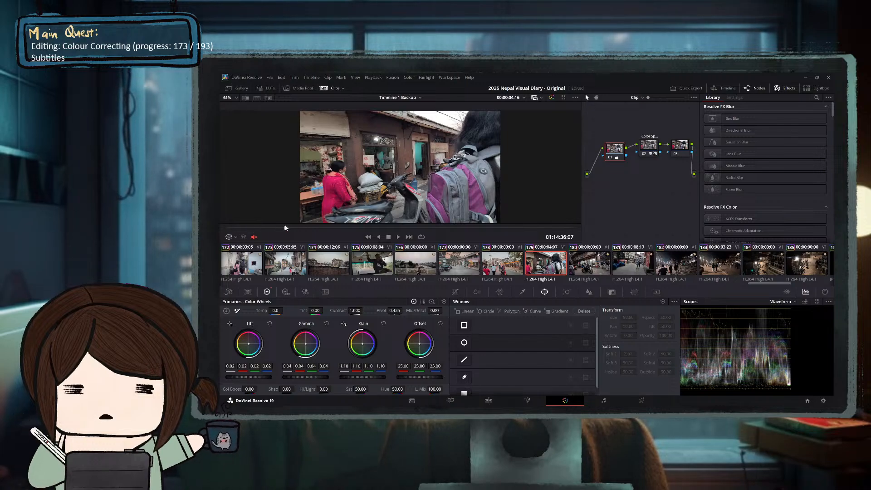
pyautogui.click(316, 228)
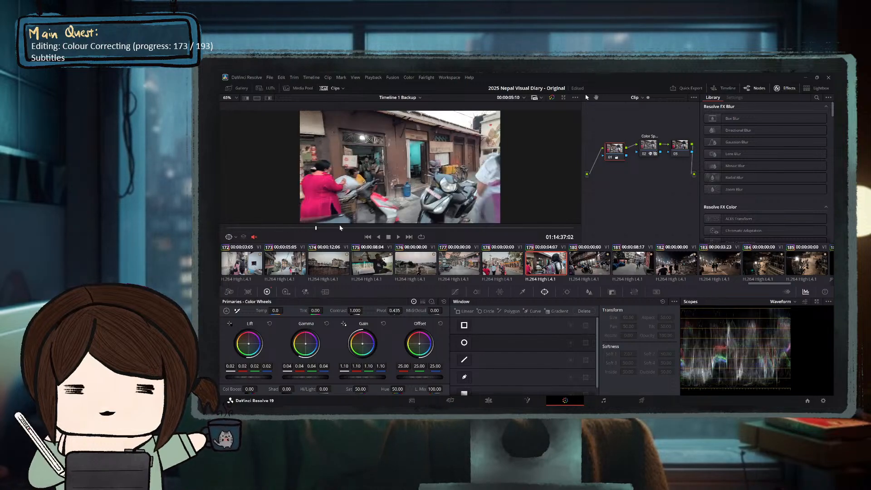
pyautogui.click(348, 228)
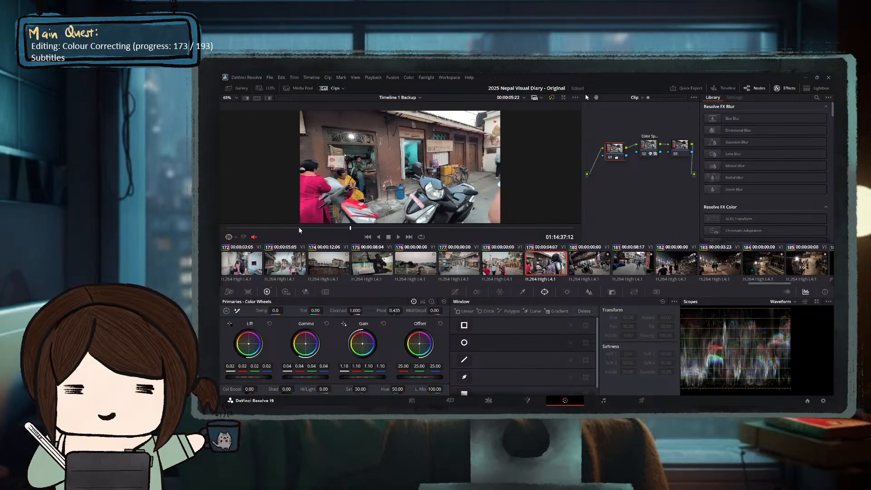
pyautogui.moveTo(299, 228); pyautogui.dragTo(333, 228)
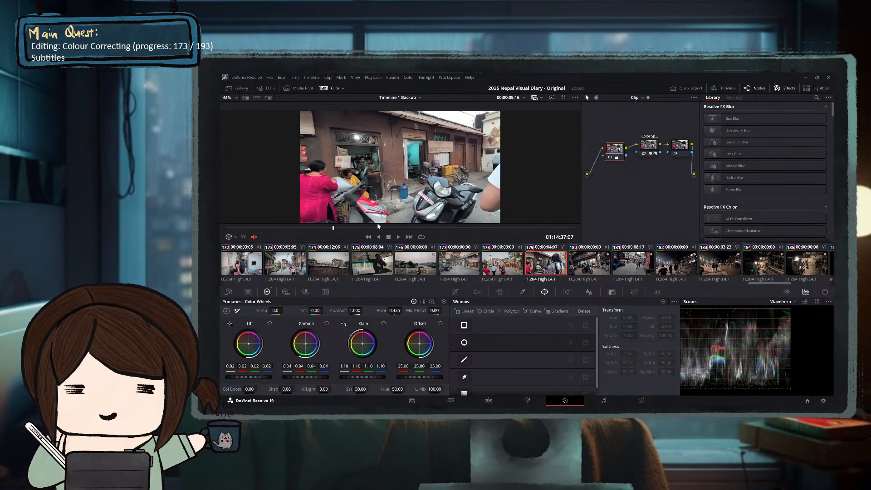
pyautogui.moveTo(414, 228); pyautogui.dragTo(433, 229)
pyautogui.click(399, 236)
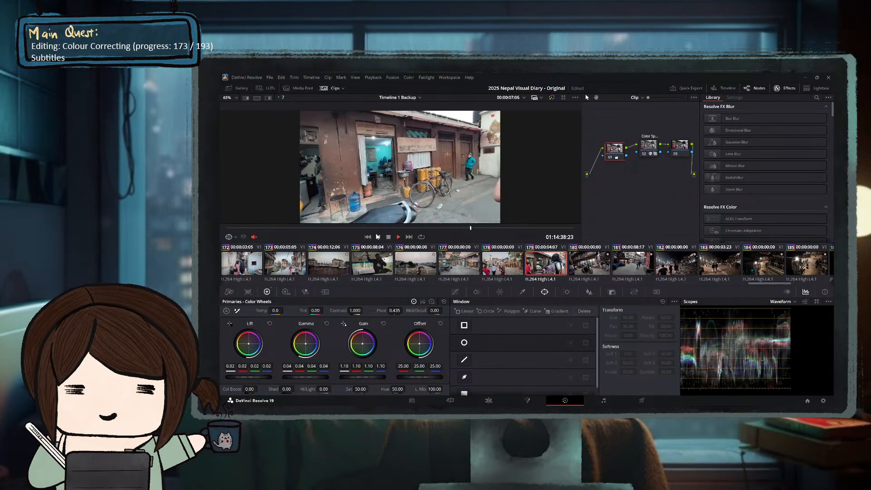
pyautogui.moveTo(359, 229); pyautogui.dragTo(302, 229)
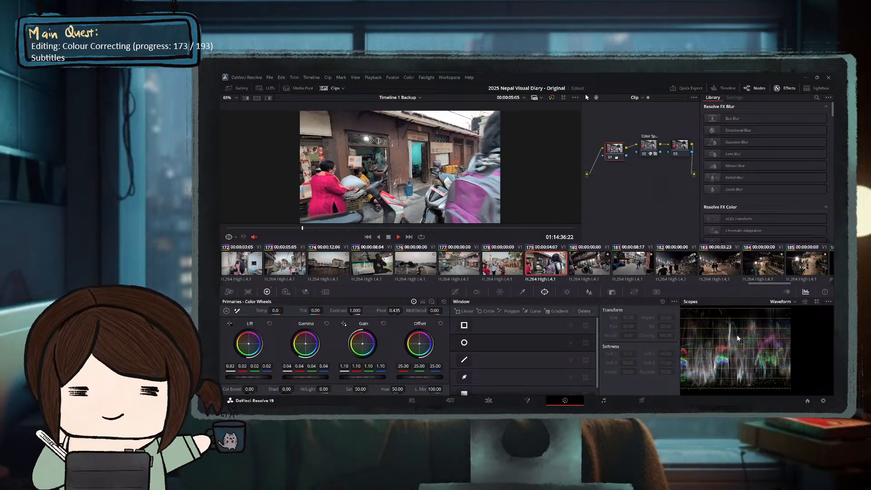
# Add an inverted circle window to clip 179's last node, stretched across the frame with size 59.62, aspect 72.14 and softness 7.00.
pyautogui.click(680, 145)
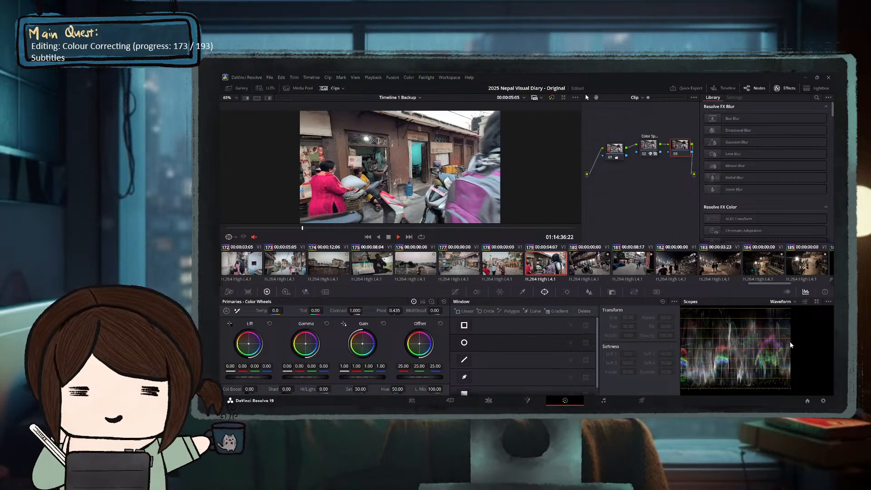
pyautogui.click(486, 311)
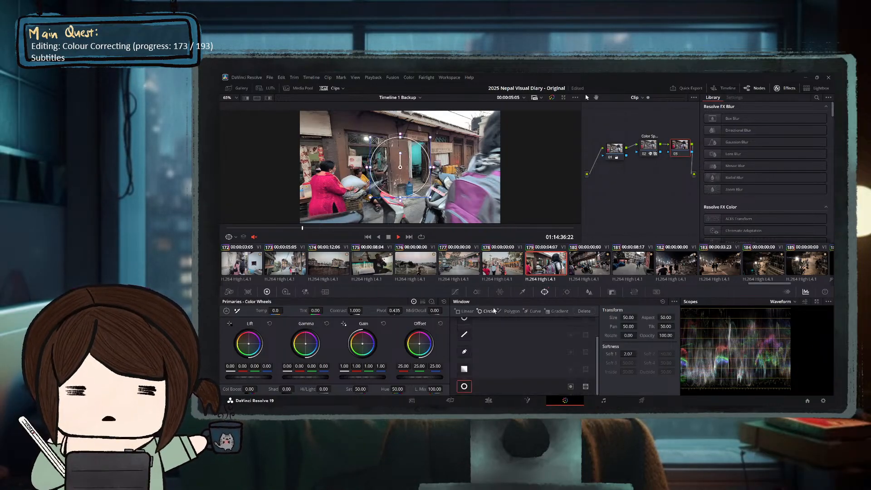
pyautogui.moveTo(432, 170); pyautogui.dragTo(518, 168)
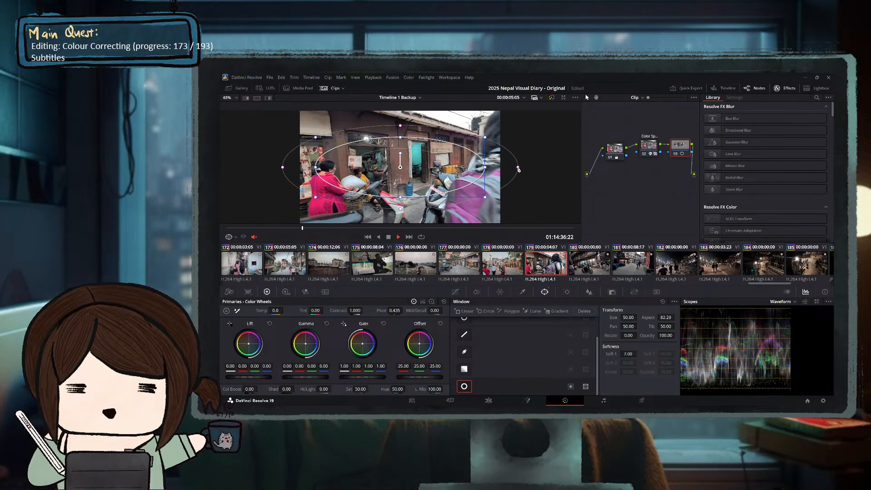
pyautogui.moveTo(400, 196); pyautogui.dragTo(400, 221)
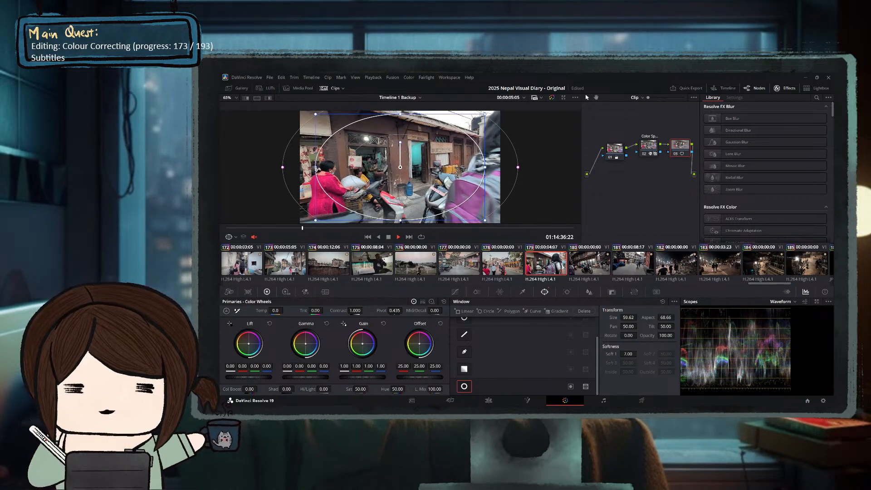
pyautogui.moveTo(315, 167); pyautogui.dragTo(306, 168)
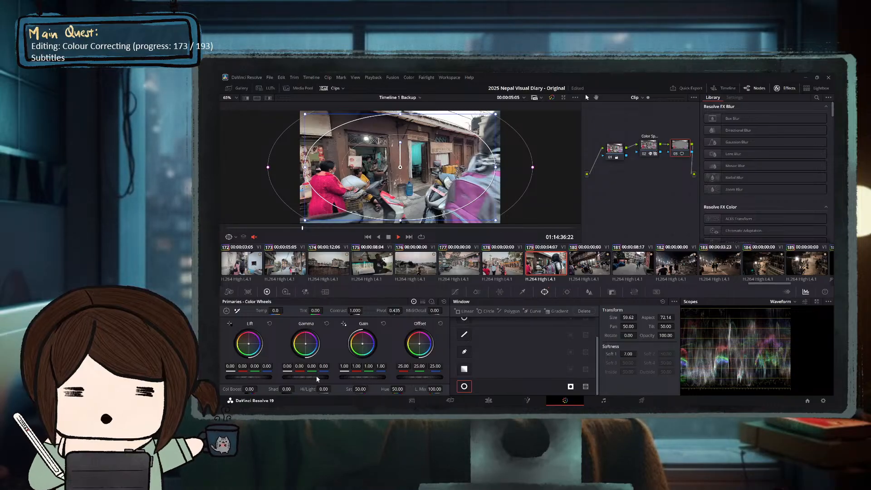
# Set the last node's gamma to -0.11 to darken the frame edges, check other frames and save the project.
pyautogui.moveTo(306, 377); pyautogui.dragTo(293, 377)
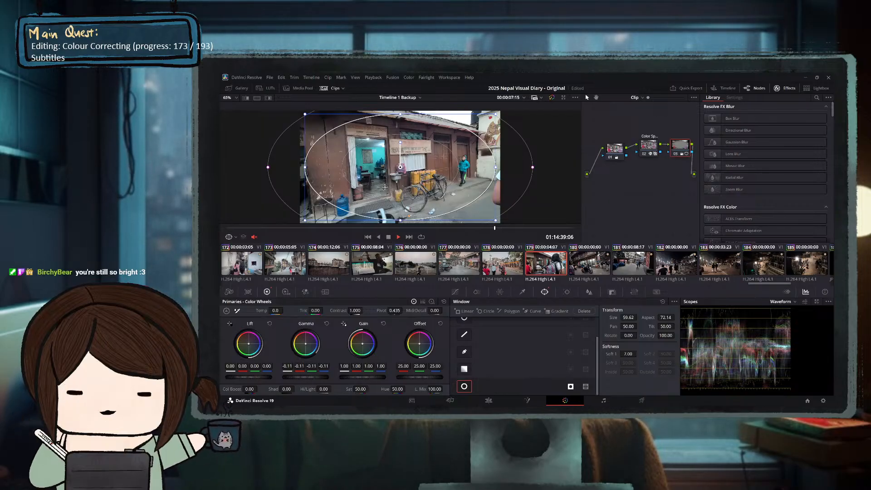
pyautogui.click(278, 228)
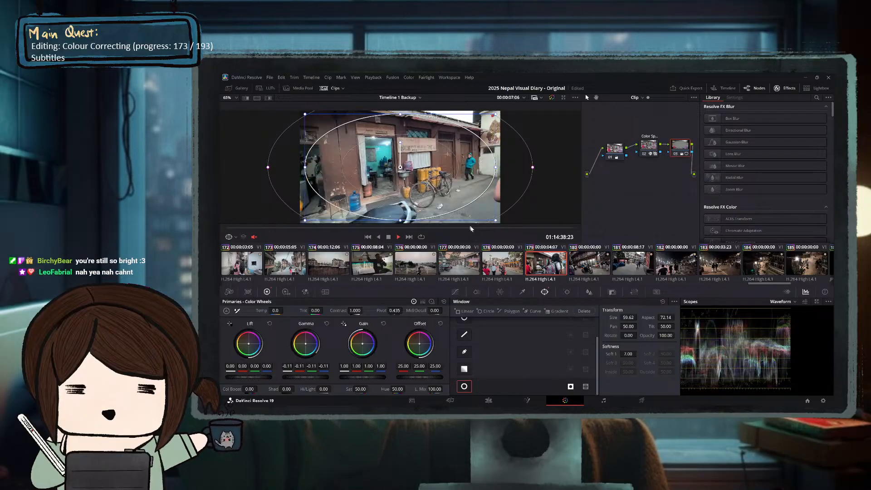
pyautogui.hotkey('ctrl', 's')
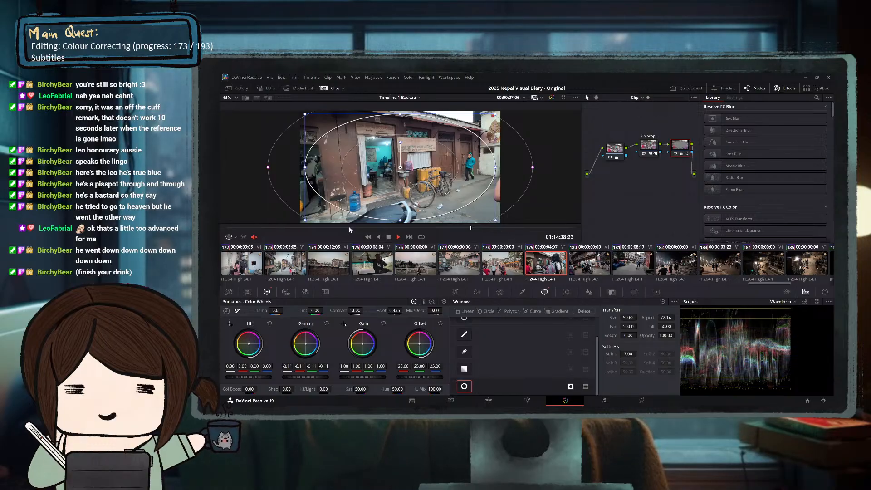
# Set the last node's temperature to 190 and lift to -0.02, comparing frames throughout clip 179.
pyautogui.moveTo(329, 230); pyautogui.dragTo(485, 230)
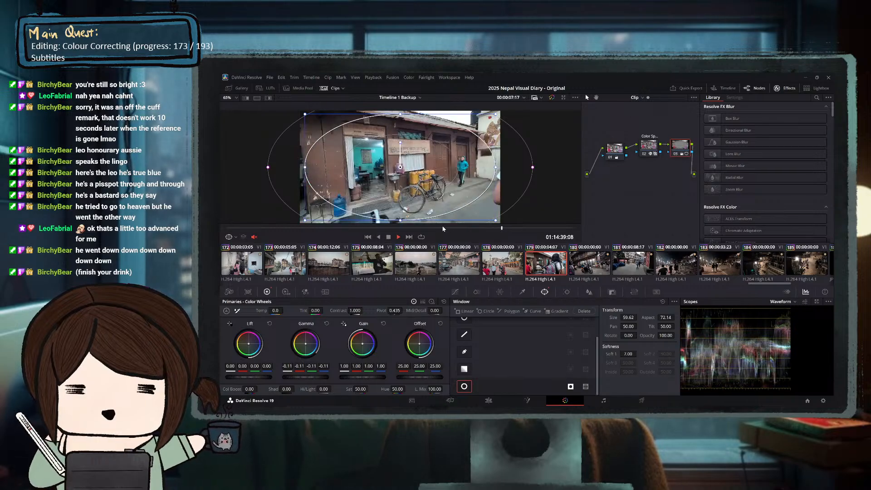
pyautogui.click(340, 229)
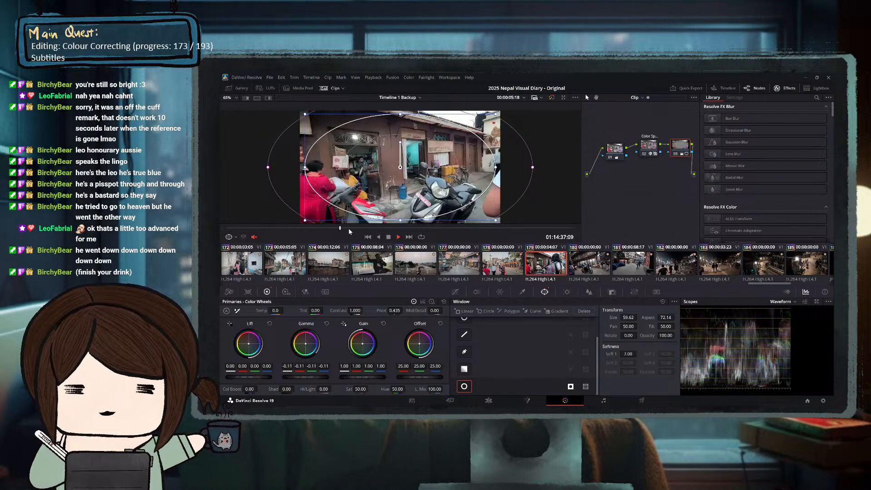
pyautogui.click(322, 228)
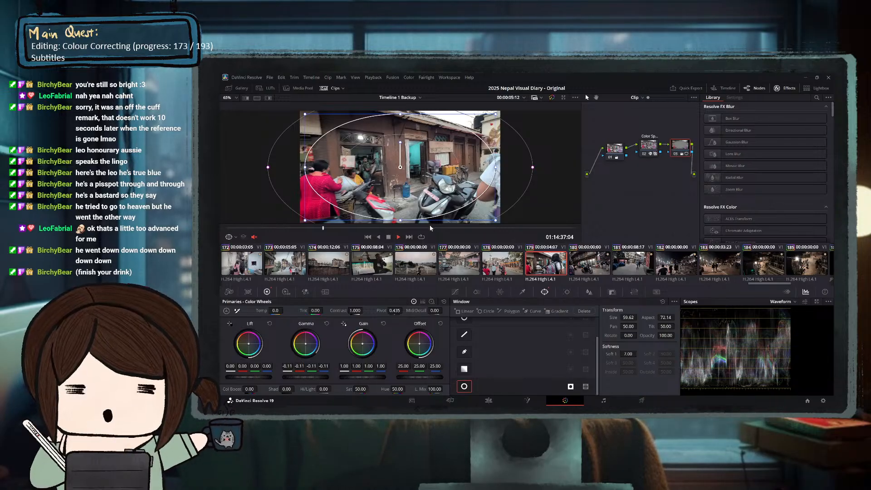
pyautogui.click(296, 233)
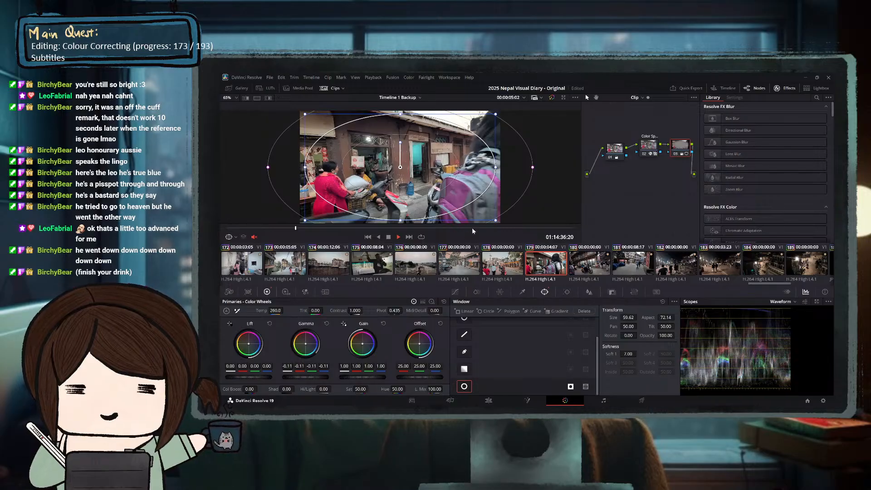
pyautogui.click(512, 227)
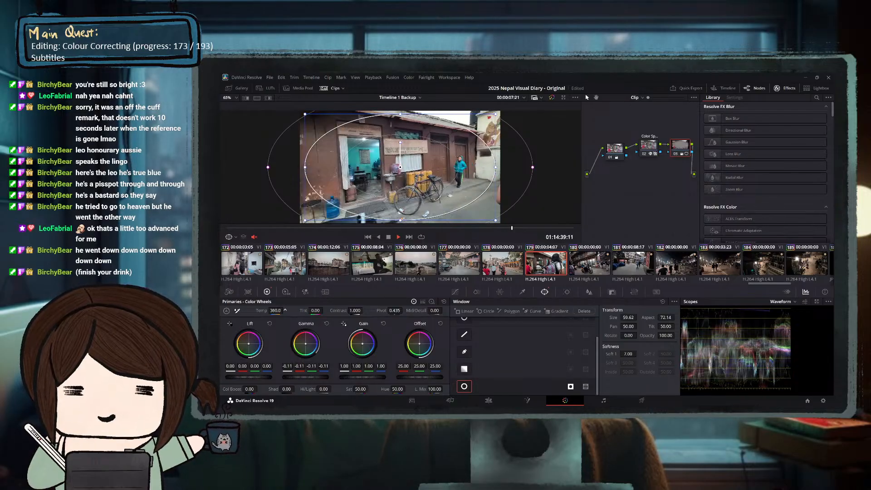
pyautogui.moveTo(275, 311); pyautogui.dragTo(277, 311)
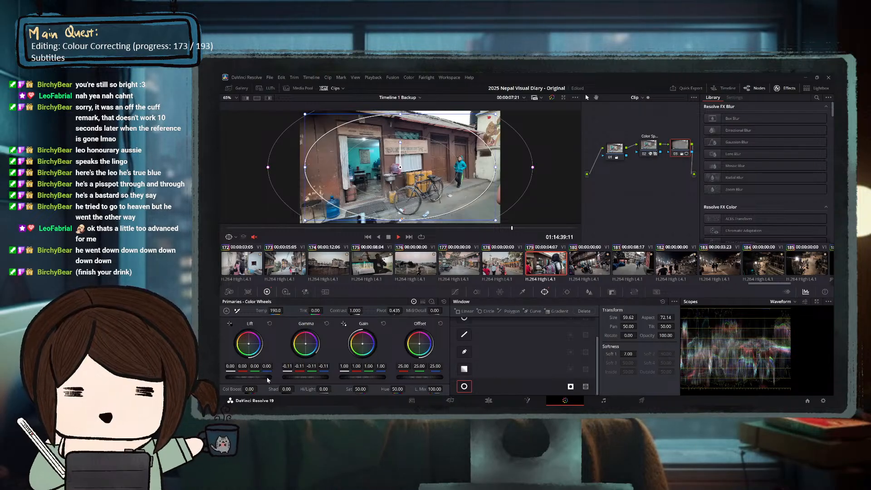
pyautogui.moveTo(249, 377); pyautogui.dragTo(247, 377)
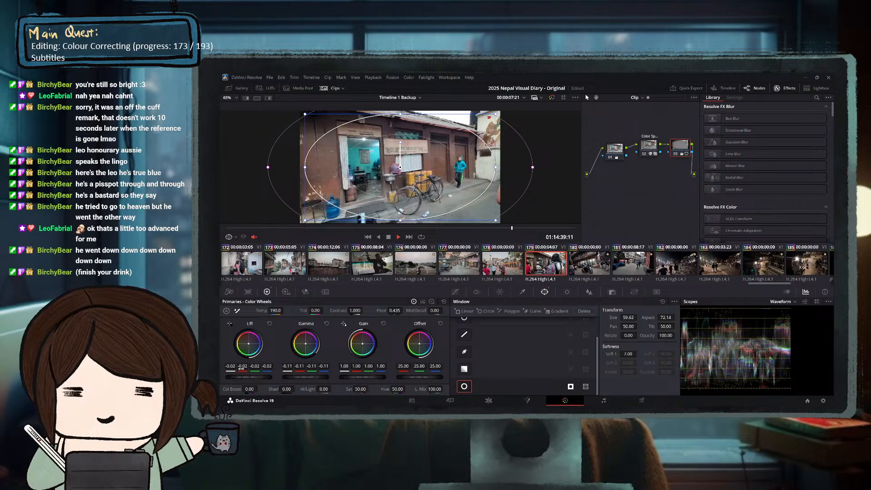
# Check other frames, and set the last node's gain to 0.89 and gamma to -0.14.
pyautogui.click(347, 228)
pyautogui.click(447, 228)
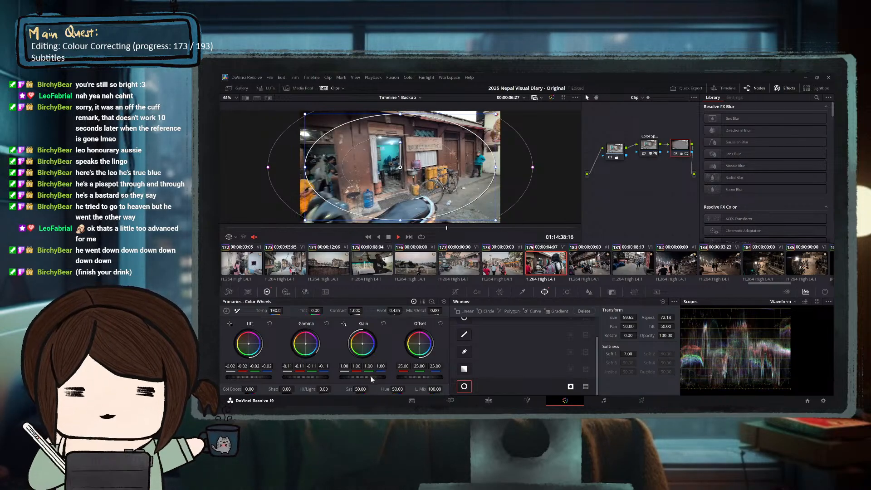
pyautogui.moveTo(371, 376); pyautogui.dragTo(361, 377)
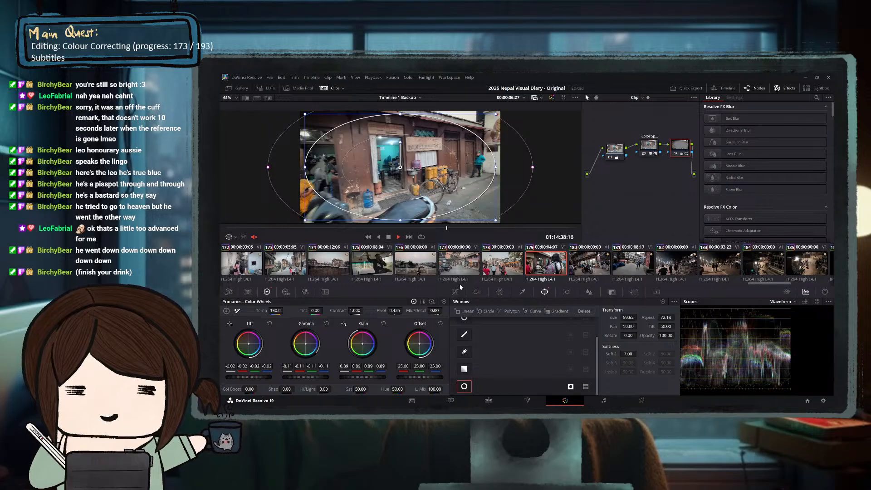
pyautogui.moveTo(321, 378); pyautogui.dragTo(319, 379)
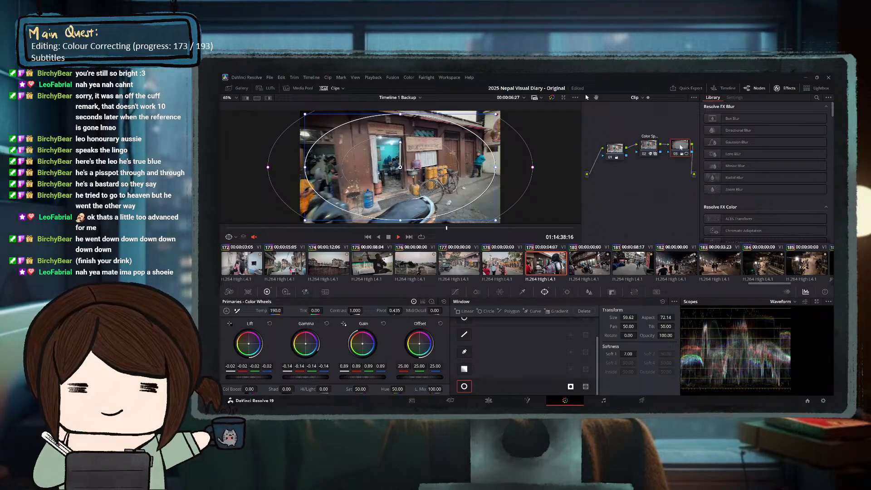
# Set the first node's lift to 0.04 and gamma to 0.02 while viewing a frame around the middle of the clip.
pyautogui.click(615, 148)
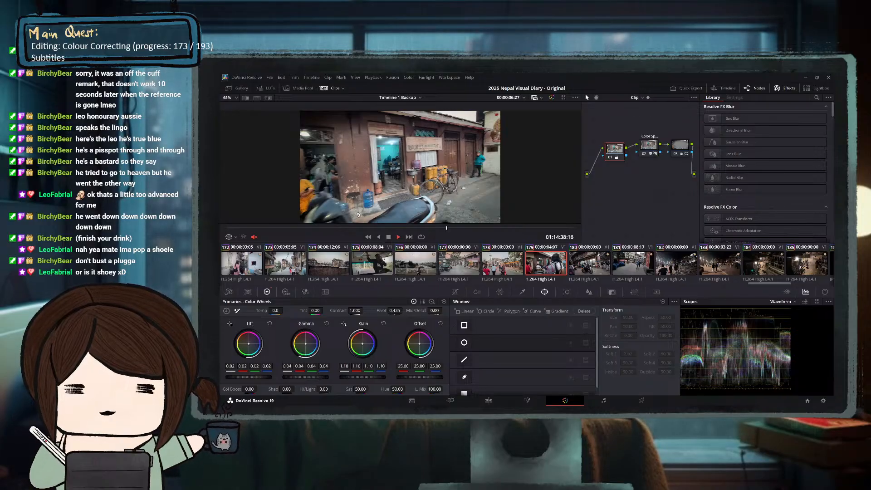
pyautogui.moveTo(337, 228); pyautogui.dragTo(431, 228)
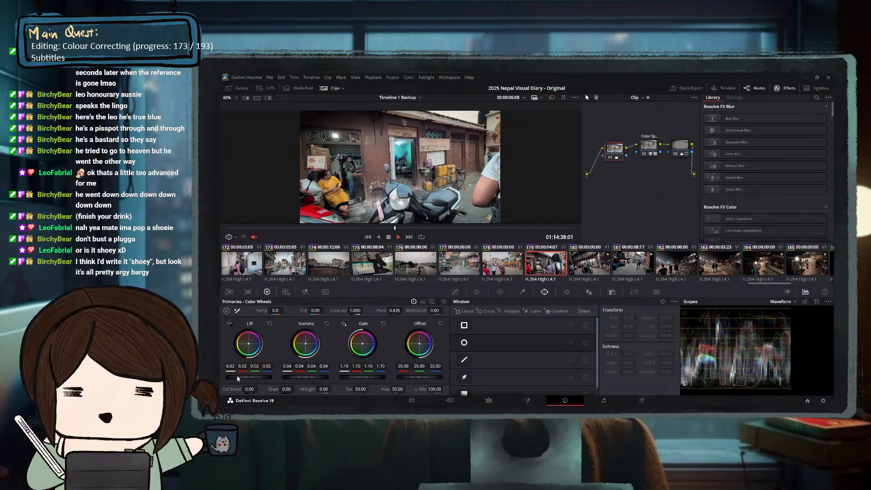
pyautogui.moveTo(239, 377); pyautogui.dragTo(242, 377)
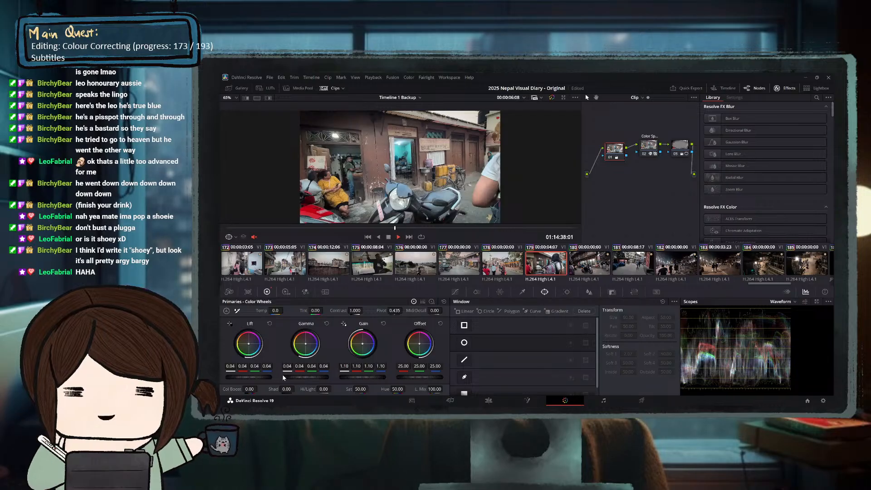
pyautogui.moveTo(294, 378); pyautogui.dragTo(296, 377)
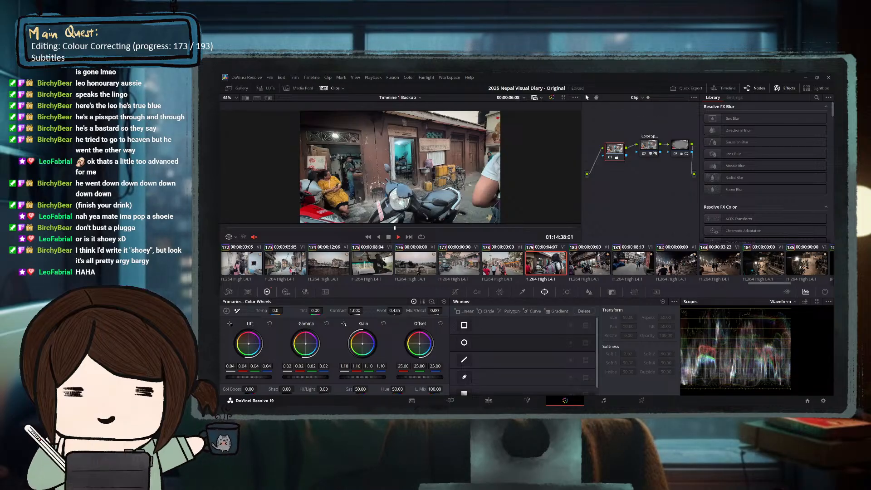
# Set the last node's gamma to -0.20 and the first node's gamma to 0.01, checking an earlier frame.
pyautogui.click(680, 146)
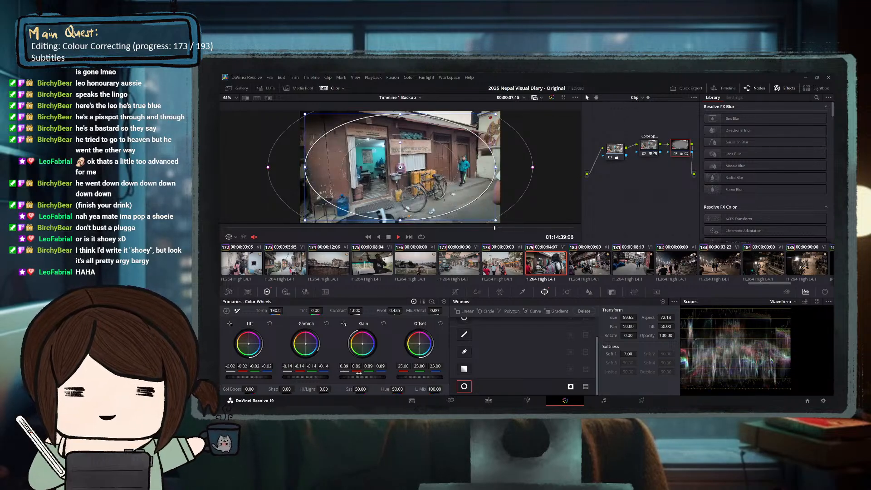
pyautogui.moveTo(325, 376)
pyautogui.mouseDown()
pyautogui.moveTo(299, 377)
pyautogui.moveTo(309, 377)
pyautogui.mouseUp()
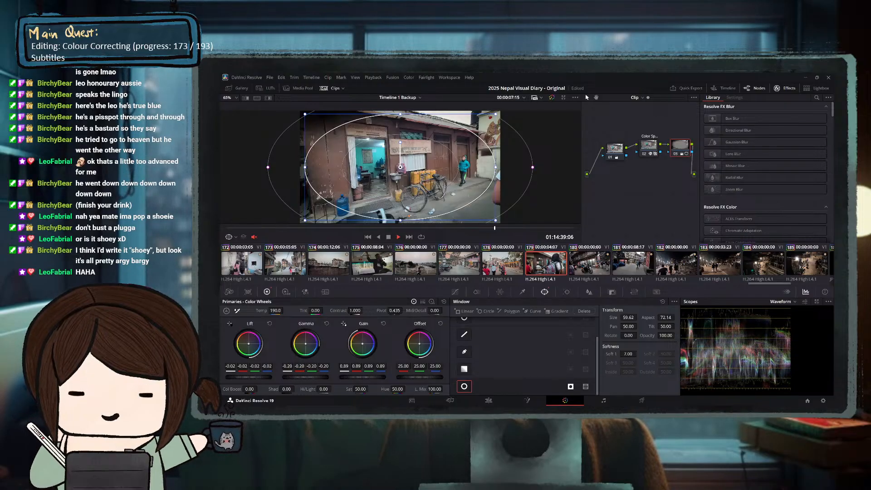
pyautogui.click(615, 149)
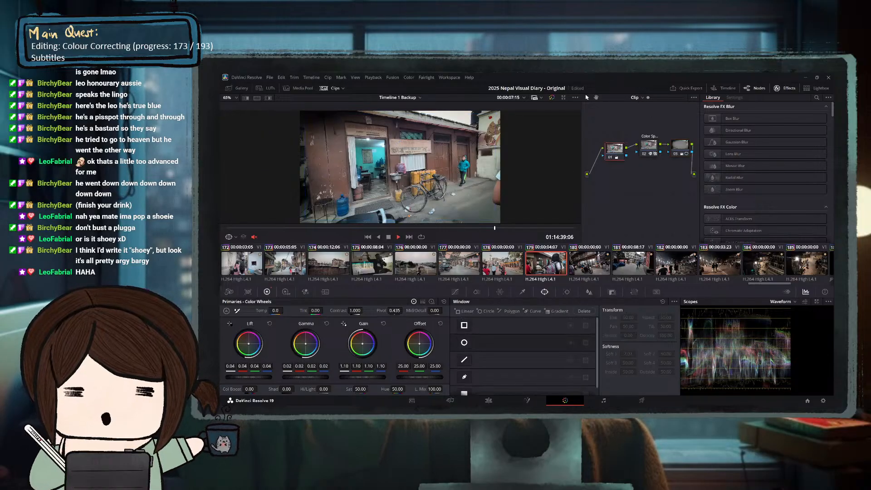
pyautogui.moveTo(347, 229); pyautogui.dragTo(299, 226)
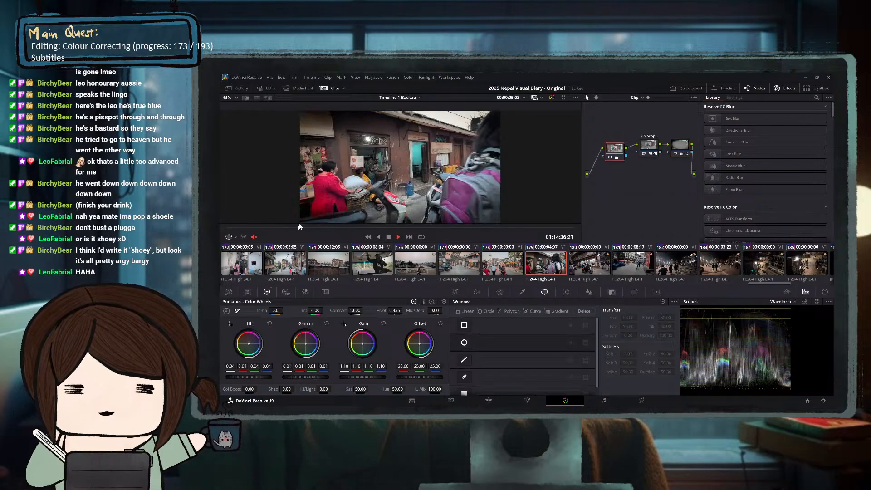
# Compare the colour and brightness of clips 176, 177 and 178 by viewing each clip's first frame.
pyautogui.click(502, 268)
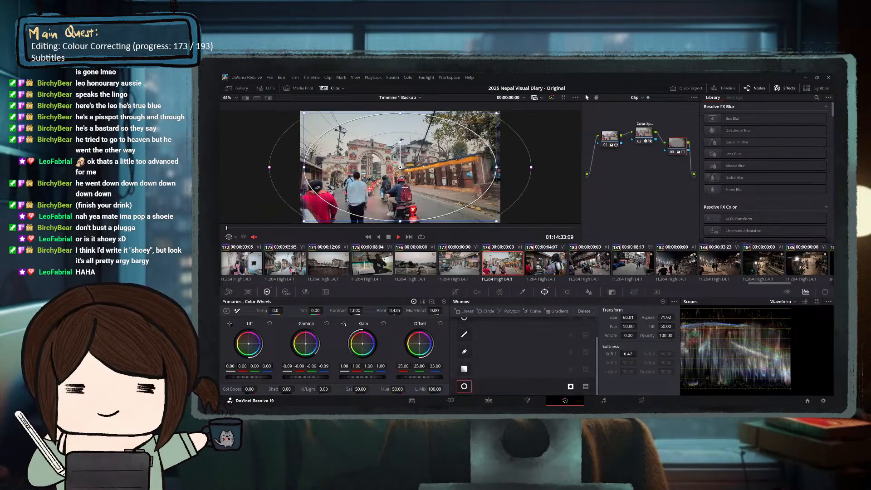
pyautogui.press('Up')
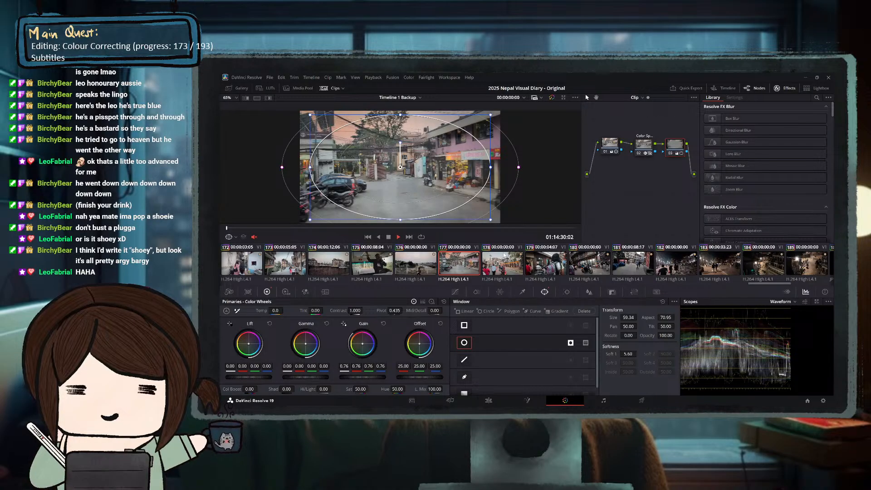
pyautogui.click(504, 256)
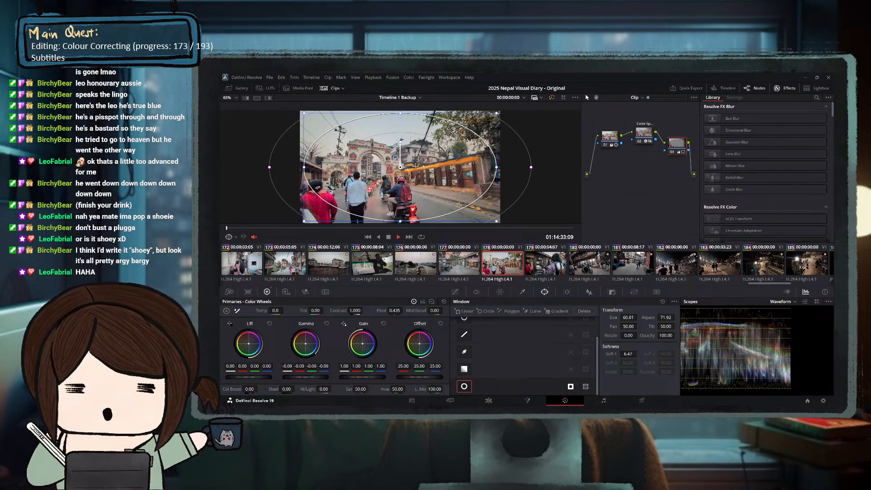
pyautogui.click(458, 264)
pyautogui.click(418, 267)
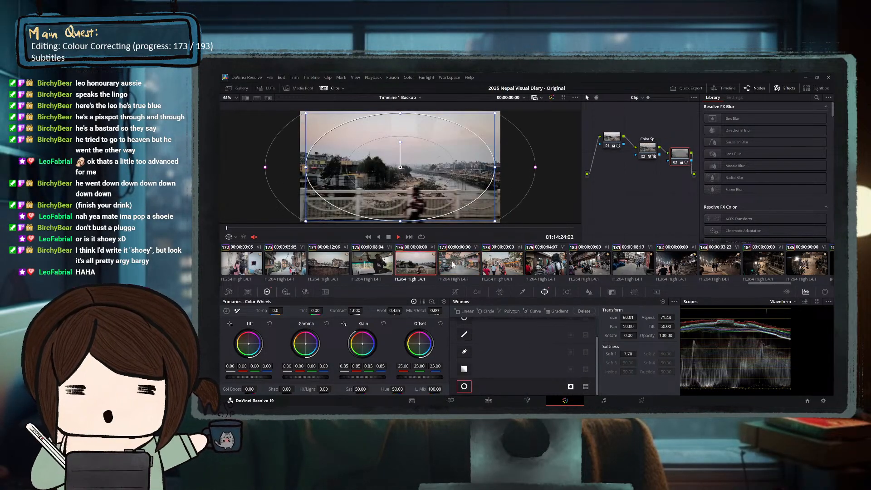
pyautogui.click(462, 268)
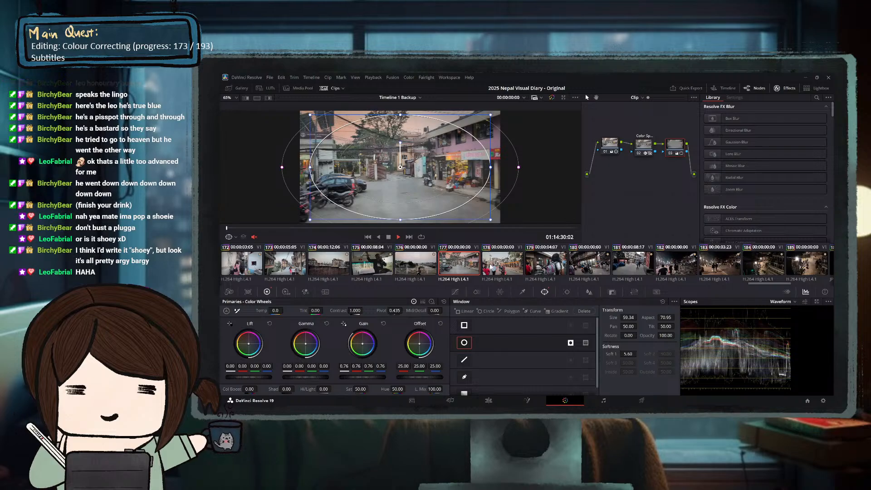
pyautogui.click(497, 267)
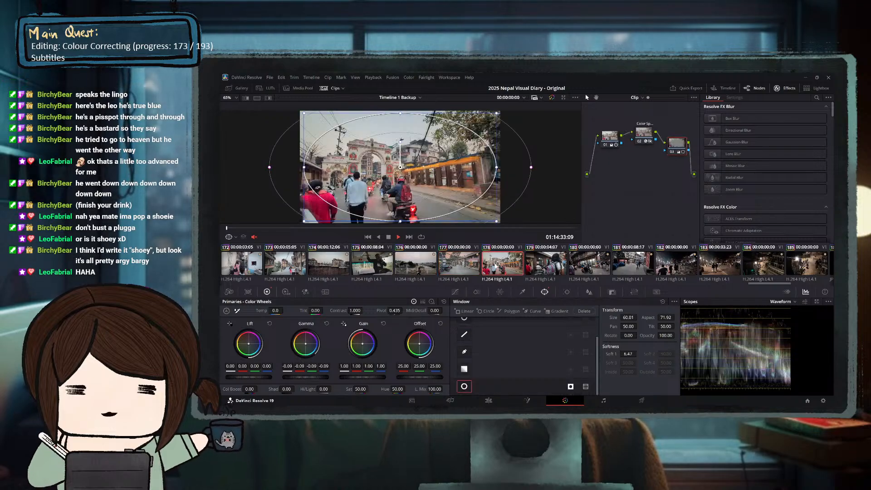
# On clip 178's first node, set gamma to 0.05, gain to 0.87 and temperature to 110.
pyautogui.click(608, 136)
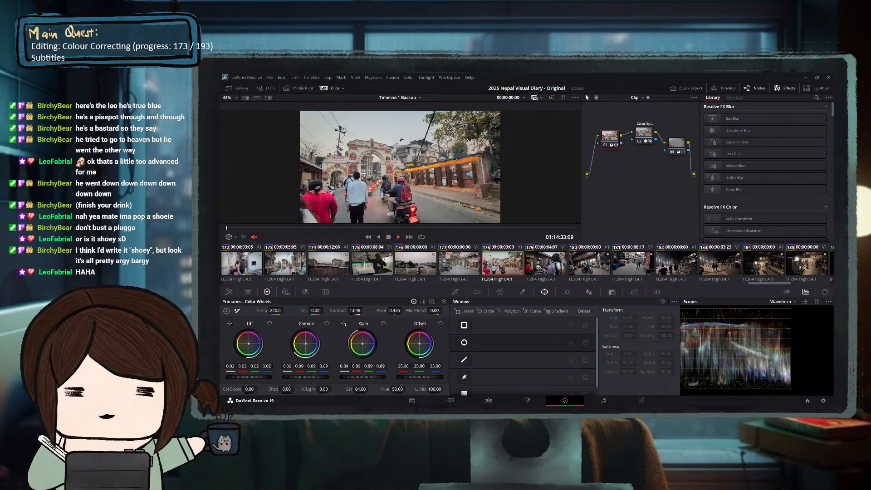
pyautogui.moveTo(306, 377); pyautogui.dragTo(296, 377)
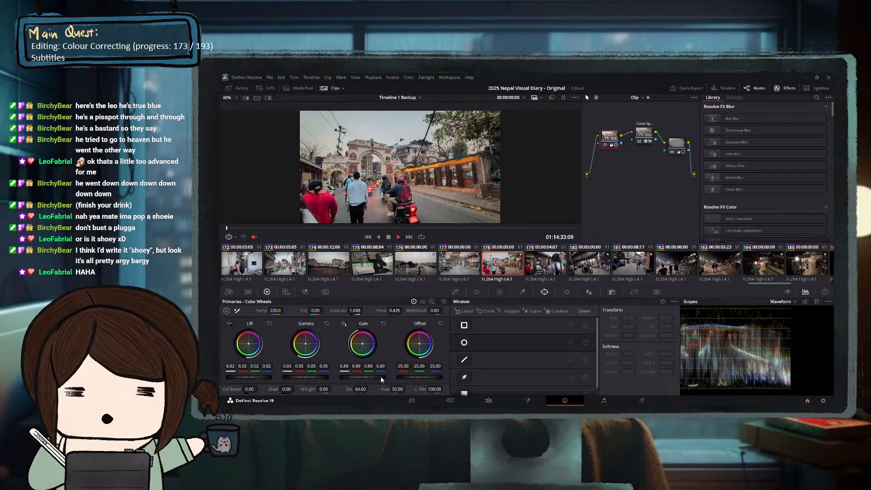
pyautogui.moveTo(381, 377); pyautogui.dragTo(378, 377)
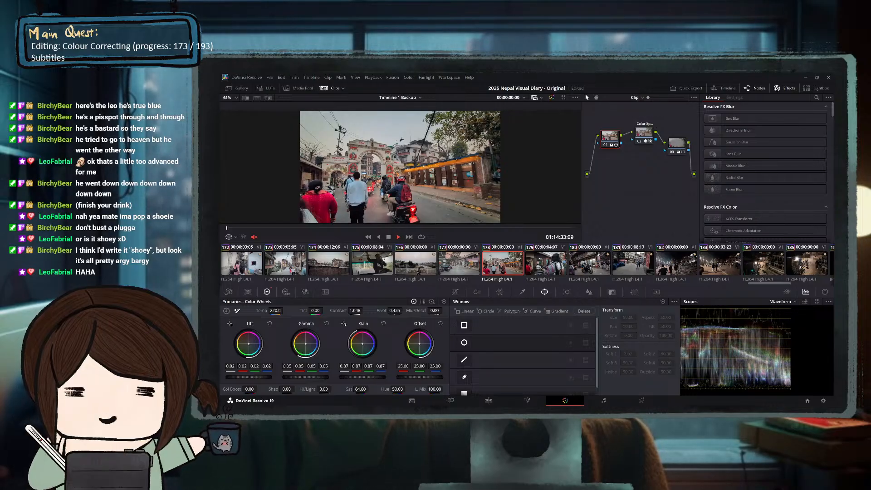
pyautogui.moveTo(275, 311); pyautogui.dragTo(273, 311)
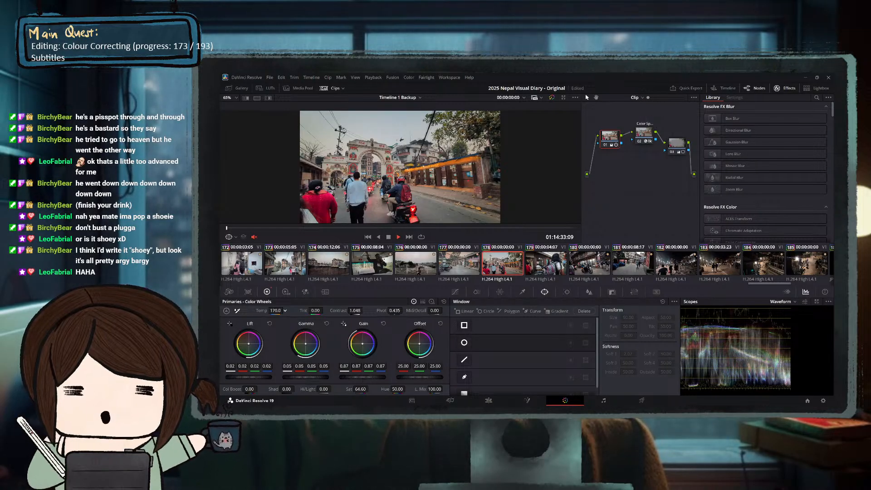
pyautogui.moveTo(276, 311); pyautogui.dragTo(275, 311)
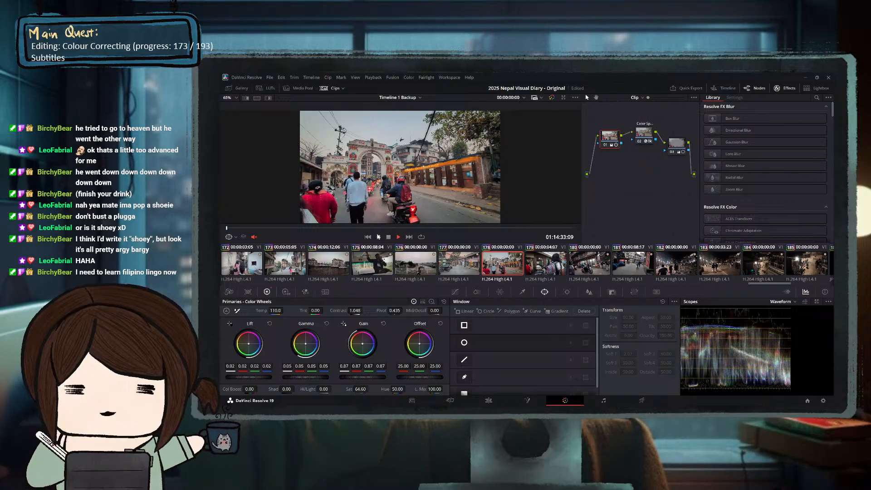
# Play from clip 178 into clip 179 and scrub through clip 179 to check the transition and grade.
pyautogui.click(292, 228)
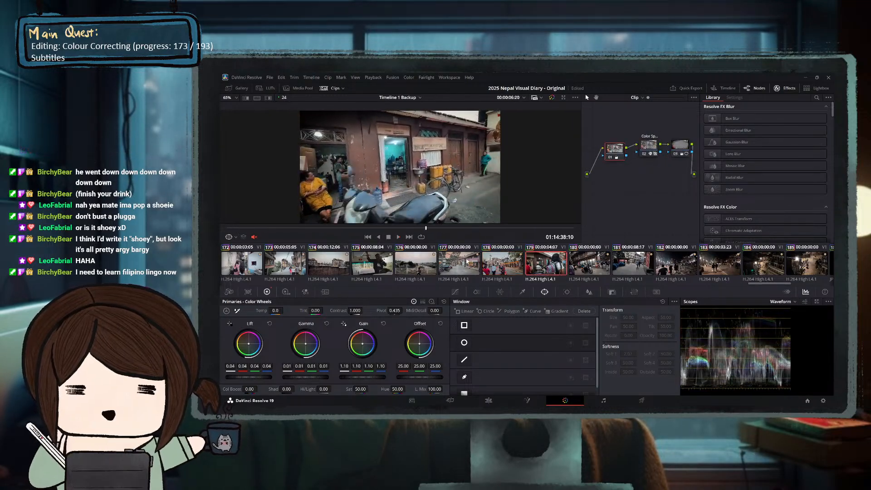
pyautogui.press('space')
pyautogui.press('space')
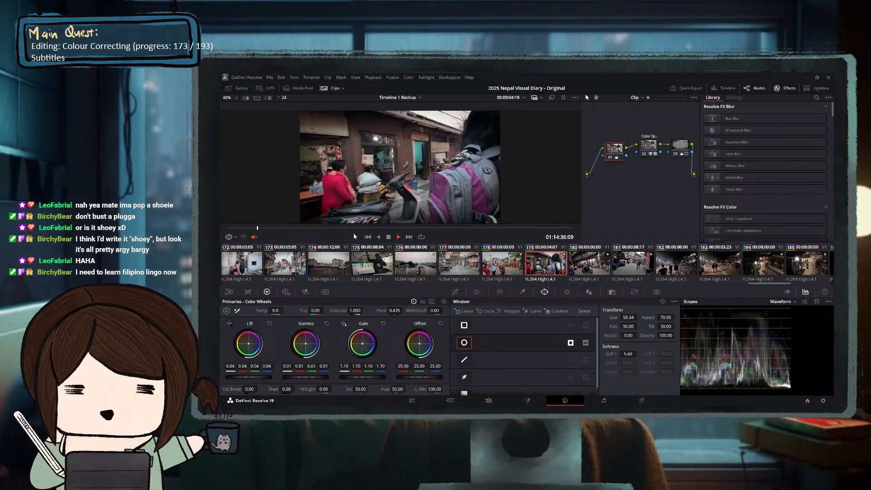
pyautogui.press('space')
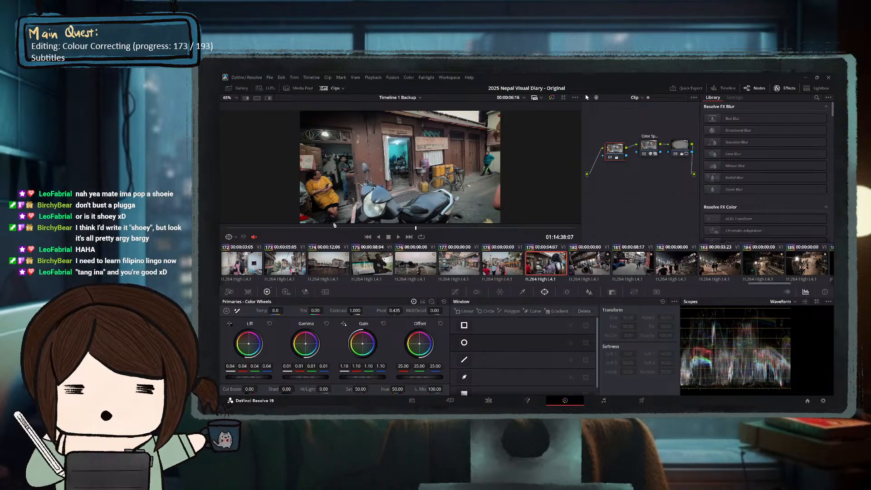
pyautogui.moveTo(297, 229); pyautogui.dragTo(505, 230)
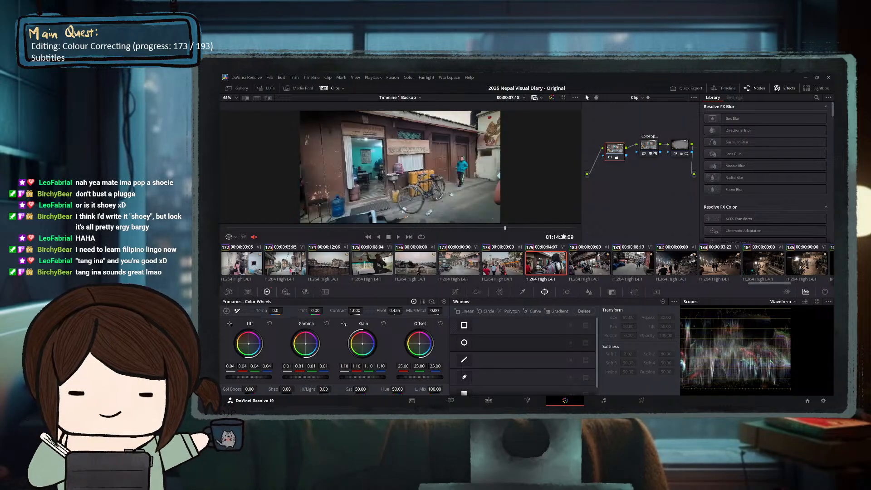
# In clip 180, add one serial node before and one after the Color Space Transform node, arrange them and select the first node.
pyautogui.press('Down')
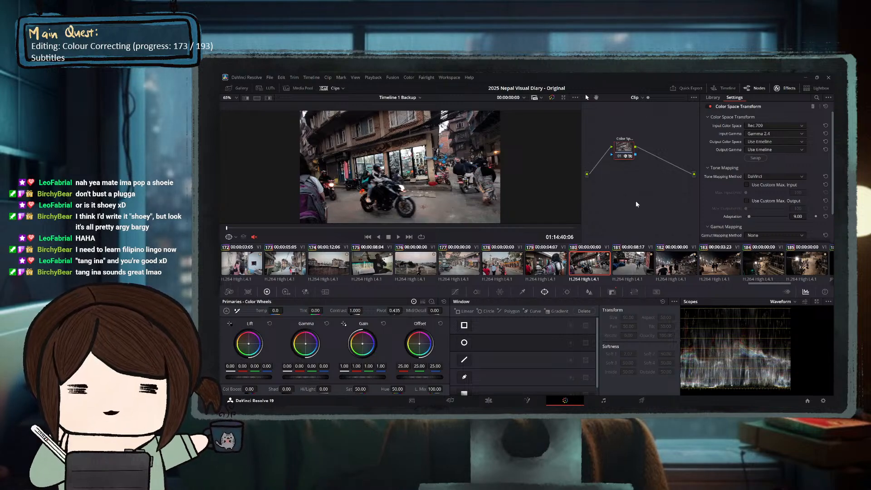
pyautogui.hotkey('shift', 's')
pyautogui.moveTo(625, 148)
pyautogui.mouseDown()
pyautogui.moveTo(649, 158)
pyautogui.moveTo(610, 141)
pyautogui.mouseUp()
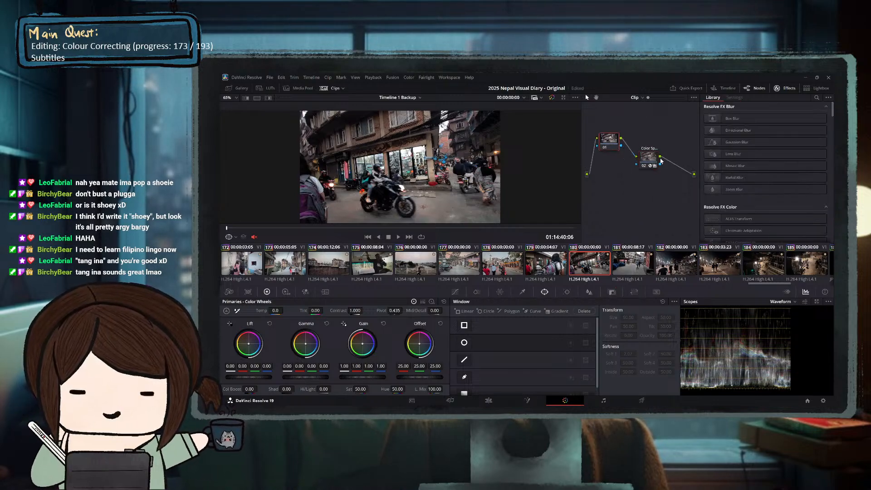
pyautogui.moveTo(662, 160); pyautogui.dragTo(644, 126)
pyautogui.hotkey('alt', 's')
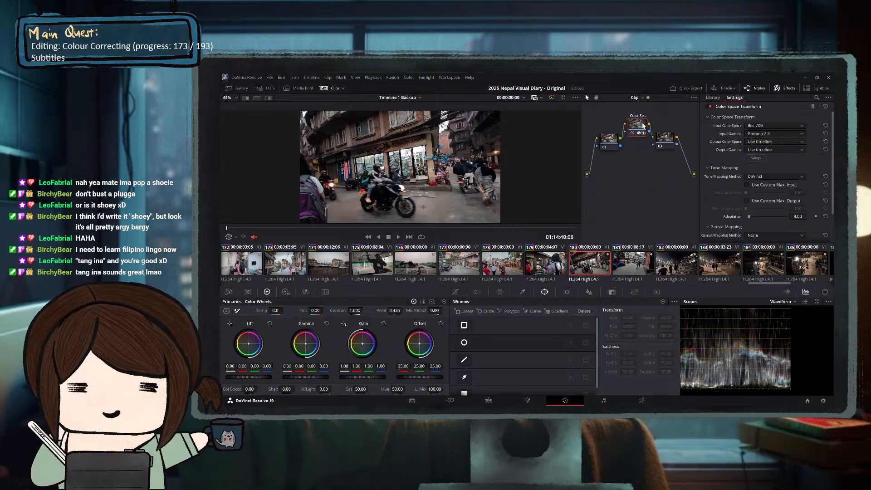
pyautogui.click(609, 144)
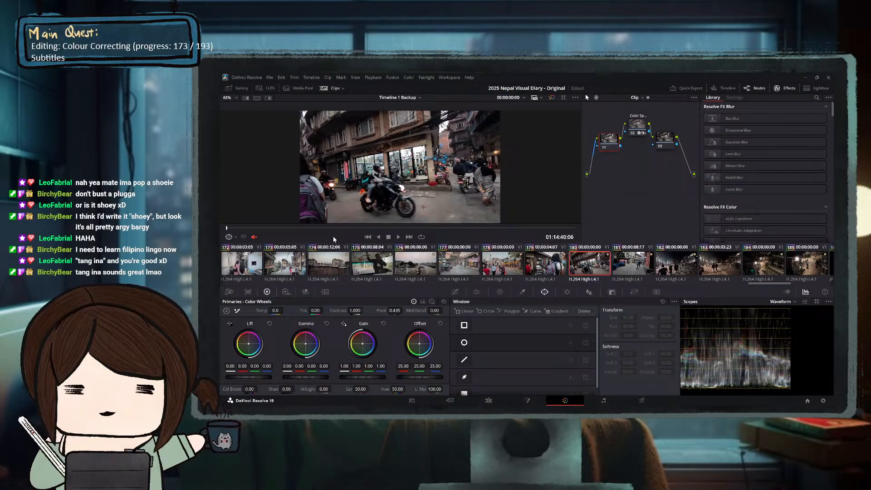
# Compare clip 180 with clip 179, and set clip 180's first node to lift 0.04, gamma 0.03 and gain 0.95.
pyautogui.click(293, 228)
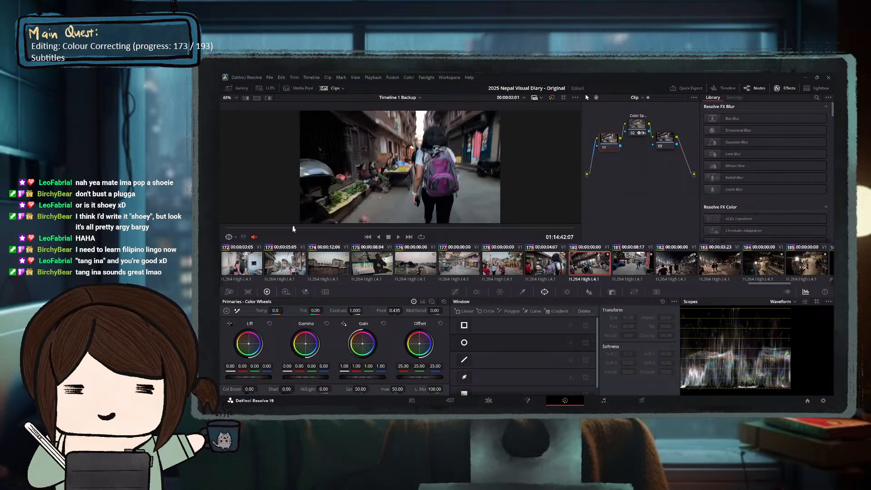
pyautogui.click(552, 271)
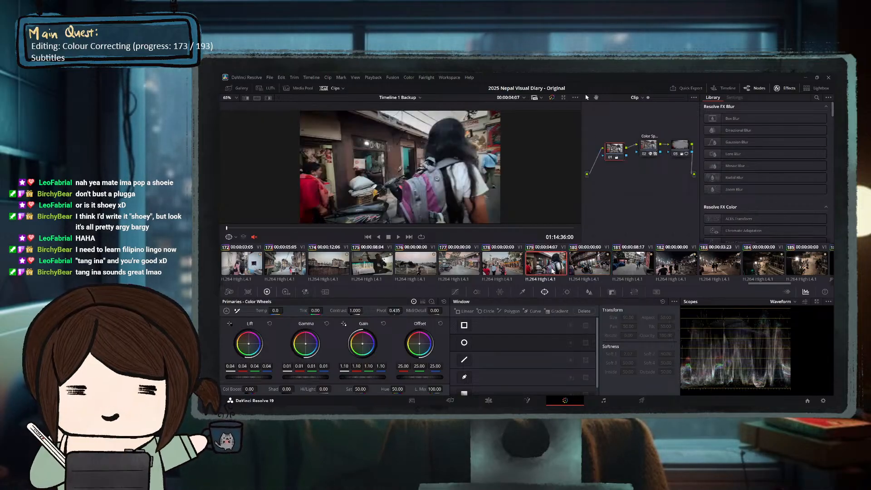
pyautogui.click(590, 263)
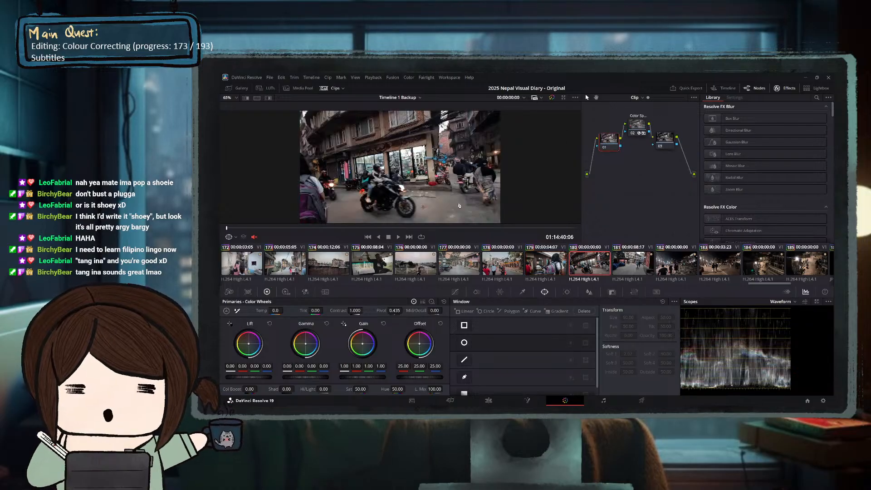
pyautogui.click(311, 227)
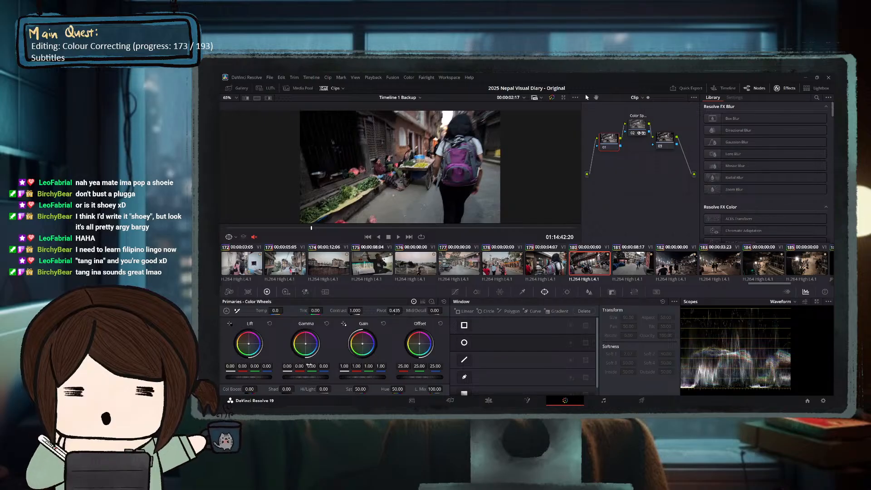
pyautogui.moveTo(249, 378); pyautogui.dragTo(265, 377)
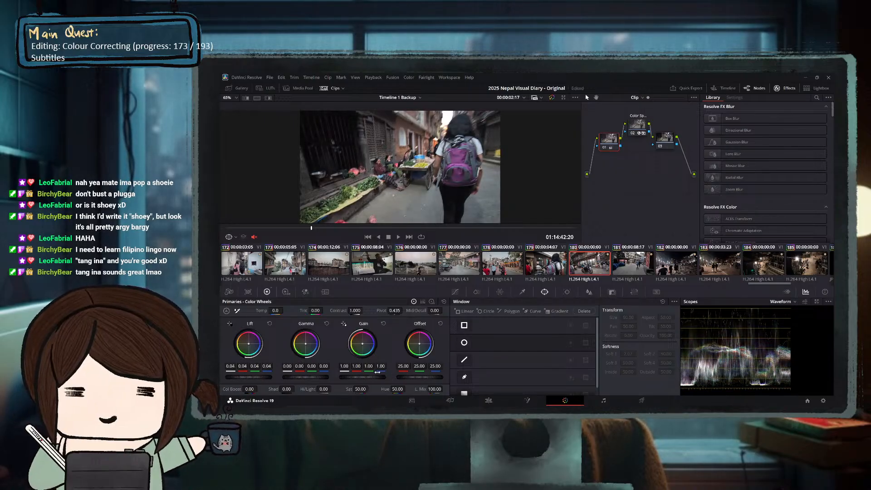
pyautogui.moveTo(362, 377); pyautogui.dragTo(316, 377)
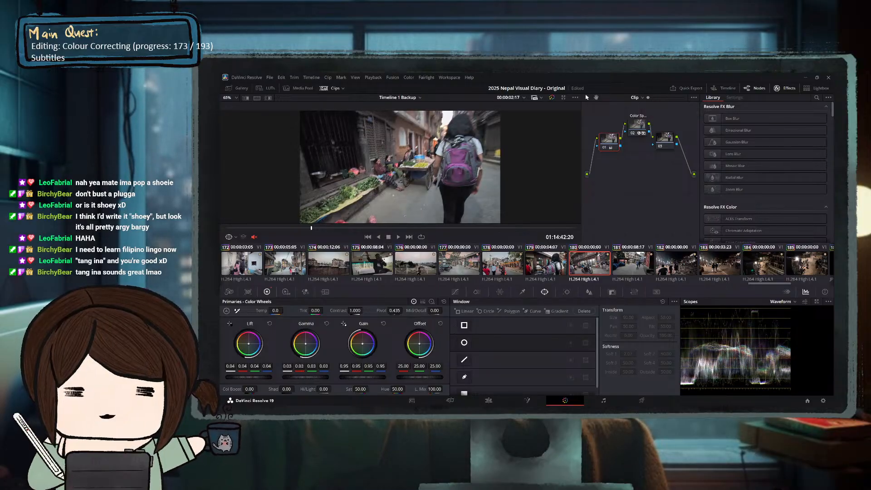
# Set the first node's contrast to 1.168 and gain to 0.93, checking several frames of clip 180.
pyautogui.moveTo(364, 228); pyautogui.dragTo(446, 229)
pyautogui.click(366, 228)
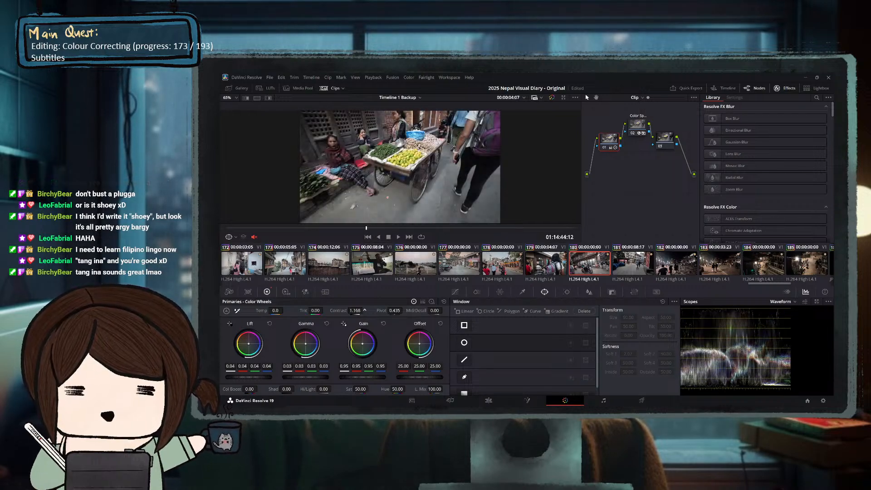
pyautogui.click(303, 229)
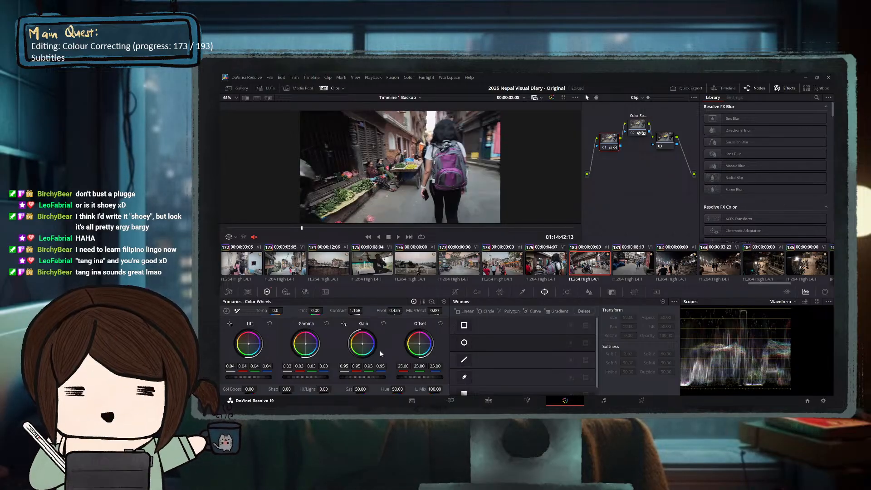
pyautogui.moveTo(363, 378); pyautogui.dragTo(359, 377)
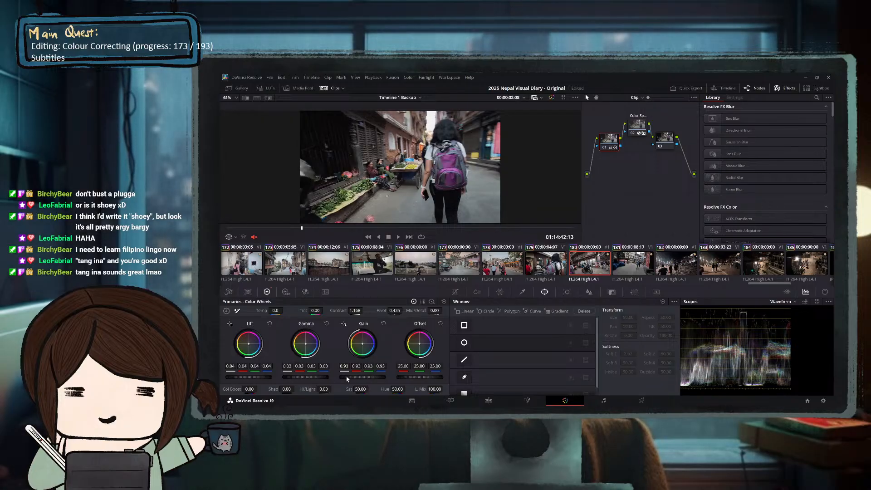
# Set the first node's saturation to 56, comparing the vegetable cart frame with an earlier frame.
pyautogui.click(415, 228)
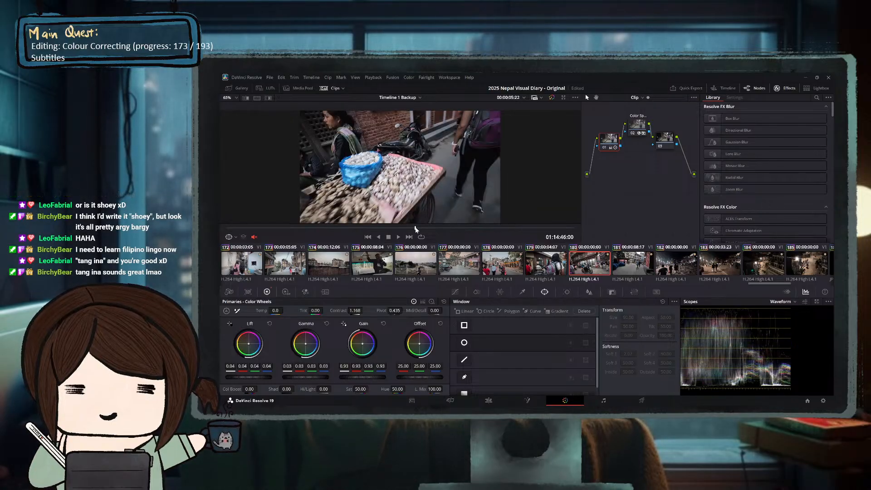
pyautogui.moveTo(361, 389); pyautogui.dragTo(369, 389)
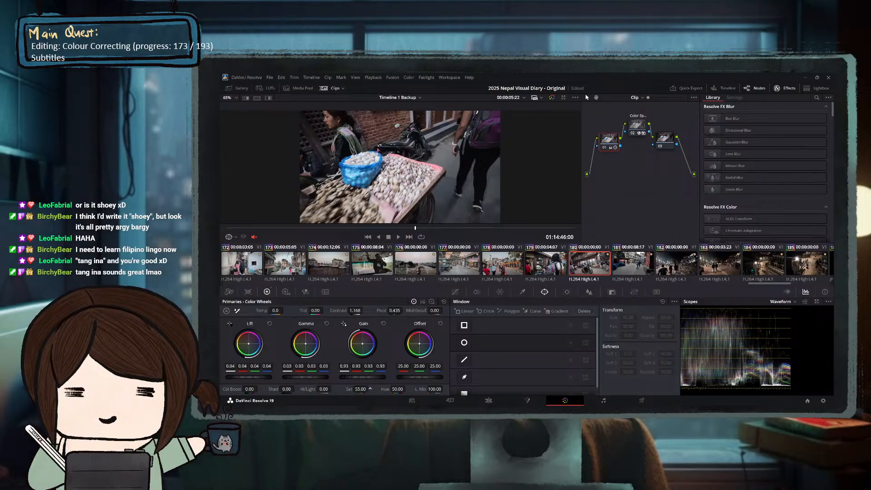
pyautogui.click(311, 229)
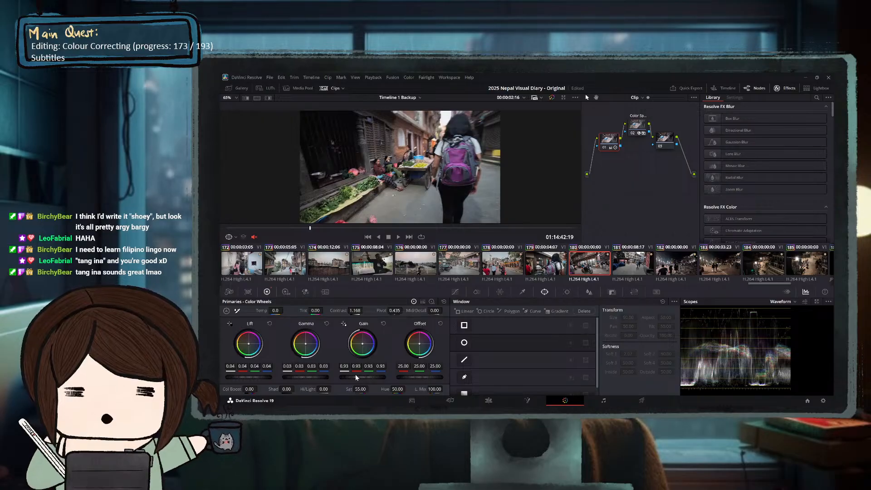
pyautogui.moveTo(360, 389); pyautogui.dragTo(362, 388)
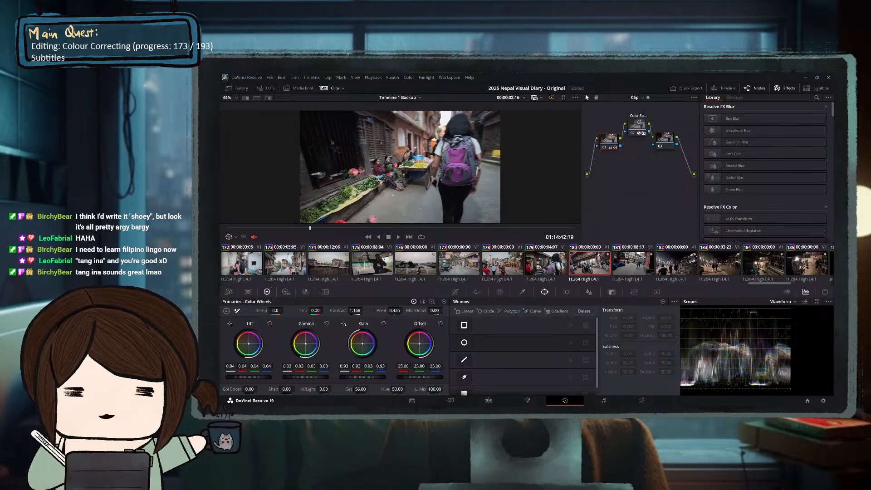
# Set the first node's gamma to 0.04 and check frames across the second half of clip 180.
pyautogui.click(370, 228)
pyautogui.moveTo(397, 228); pyautogui.dragTo(472, 228)
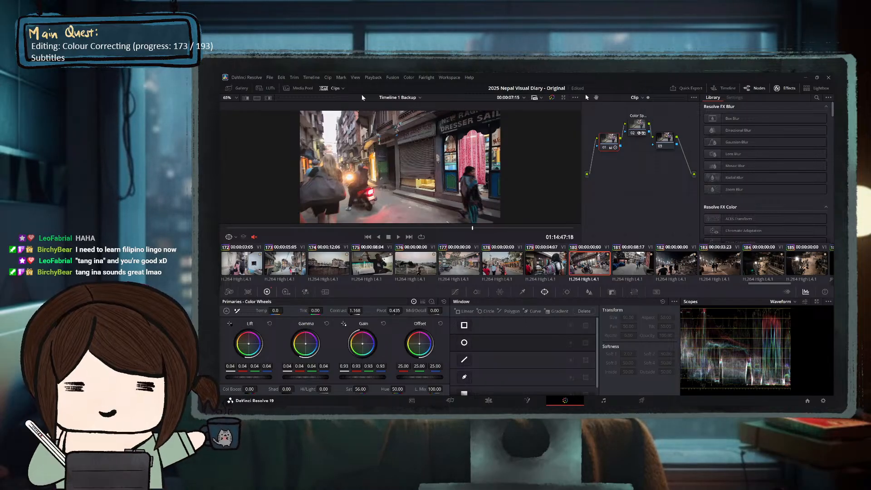
pyautogui.click(404, 228)
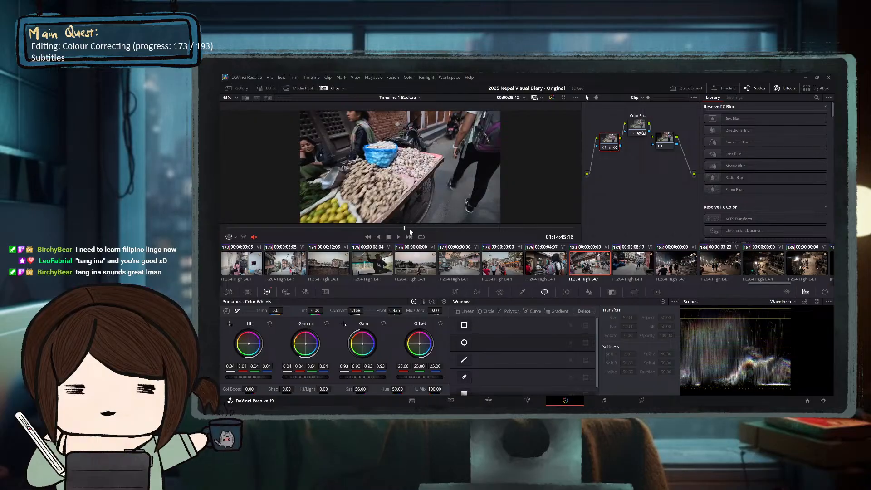
pyautogui.click(462, 228)
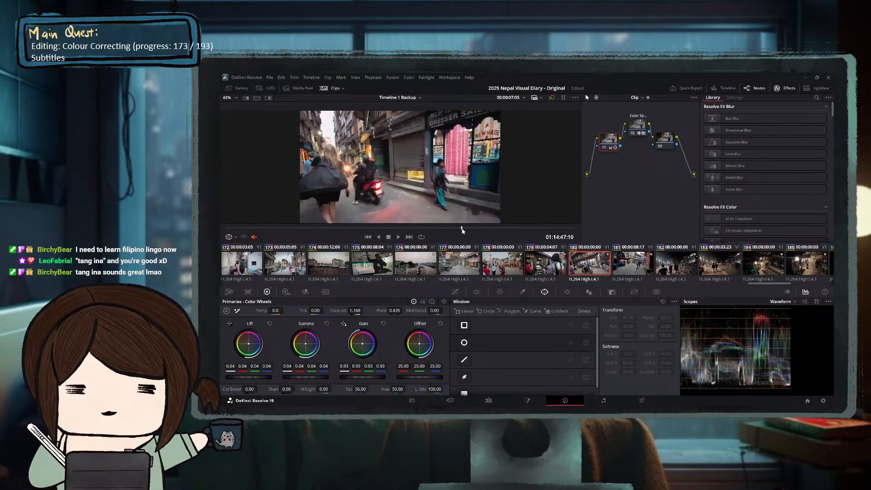
# Check several vegetable cart and street frames of clip 180, and set the first node's temperature to 200.
pyautogui.moveTo(484, 227); pyautogui.dragTo(377, 230)
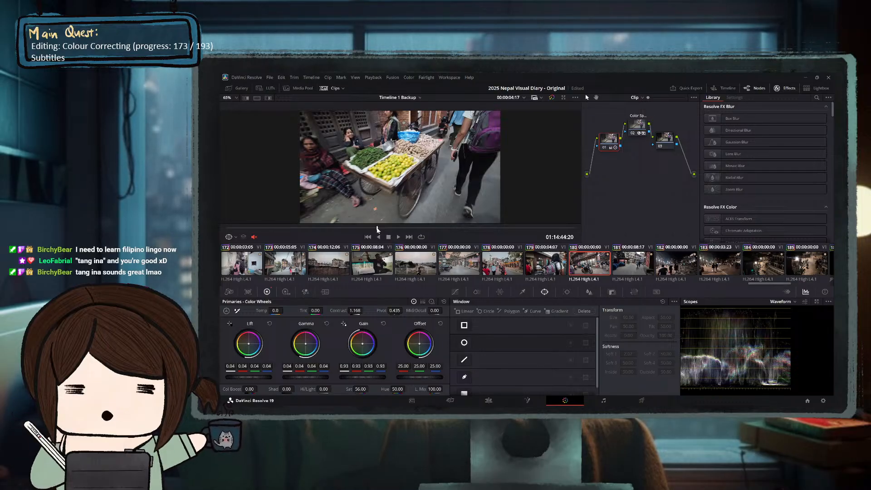
pyautogui.click(345, 228)
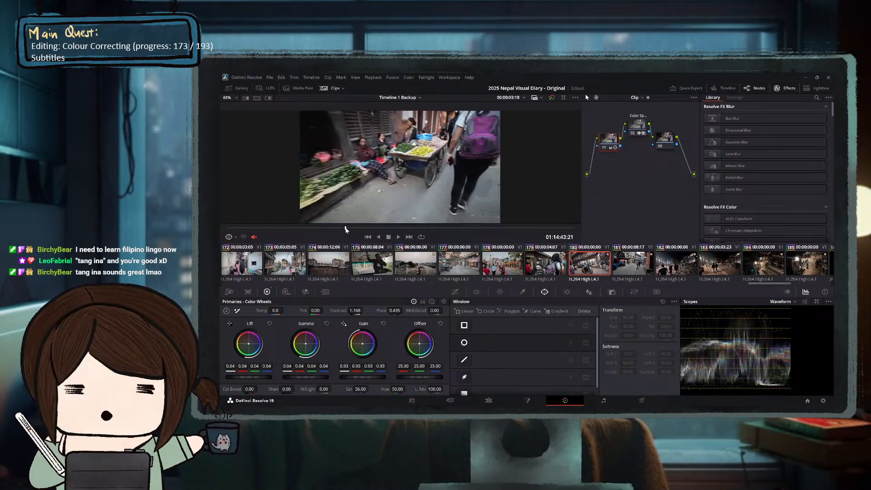
pyautogui.click(316, 228)
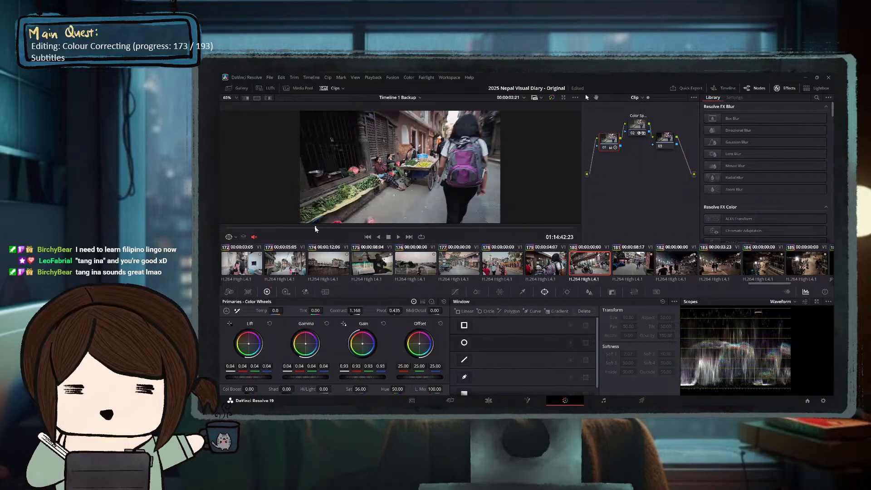
pyautogui.click(366, 228)
pyautogui.click(414, 228)
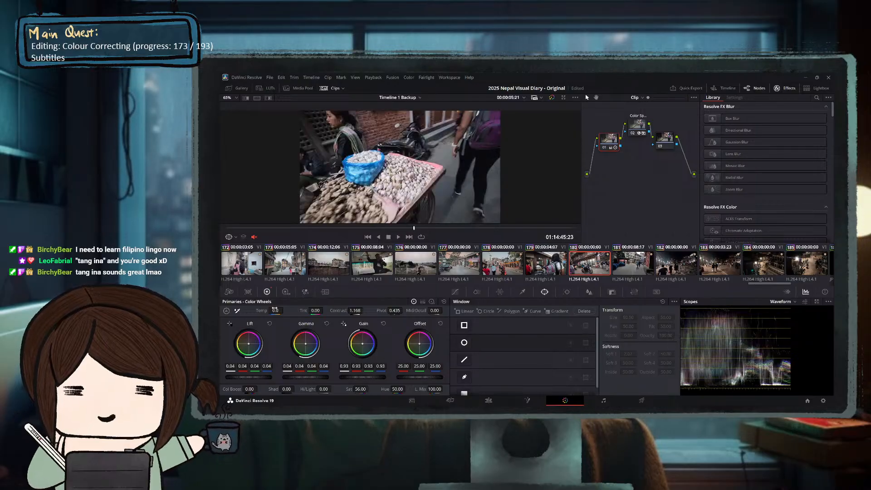
pyautogui.click(317, 227)
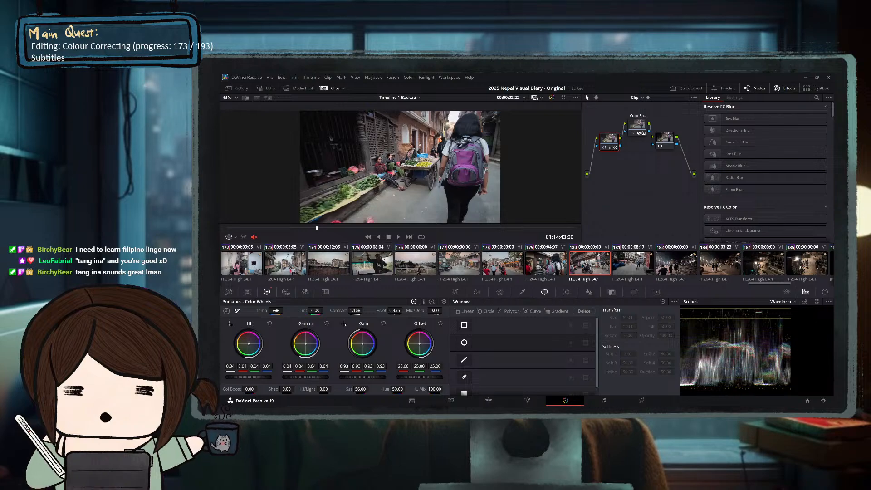
pyautogui.moveTo(275, 311); pyautogui.dragTo(304, 310)
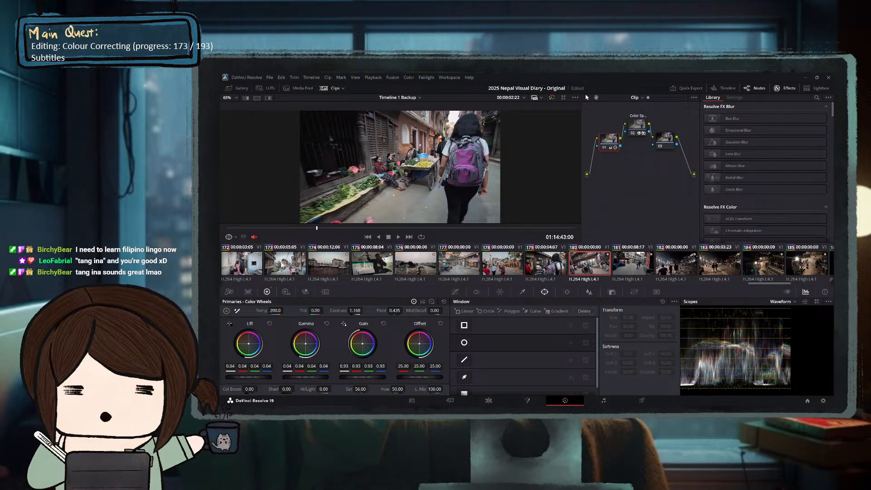
# Compare clip 180 with clip 179, and examine the warmer grade on frames across the whole of clip 180.
pyautogui.click(540, 266)
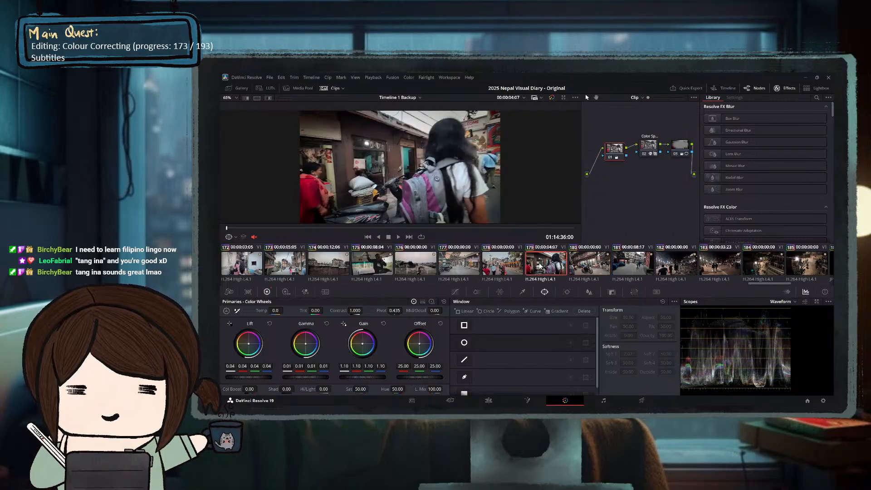
pyautogui.click(585, 265)
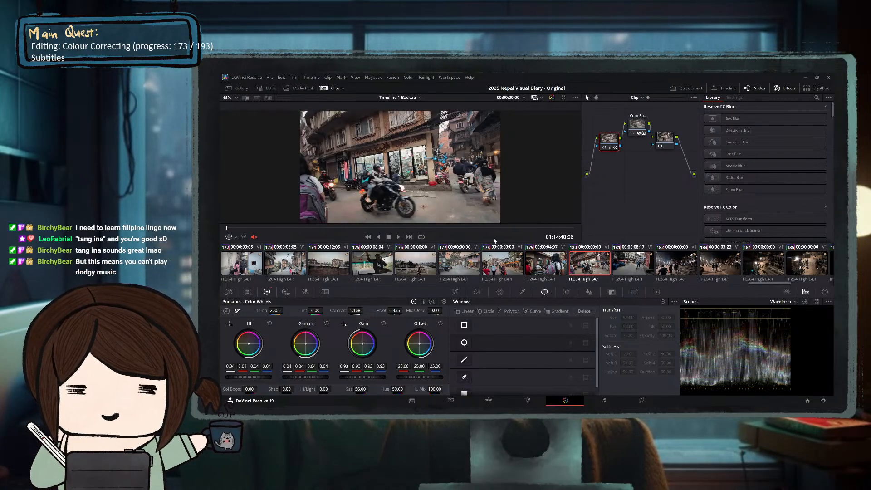
pyautogui.click(316, 228)
pyautogui.click(369, 229)
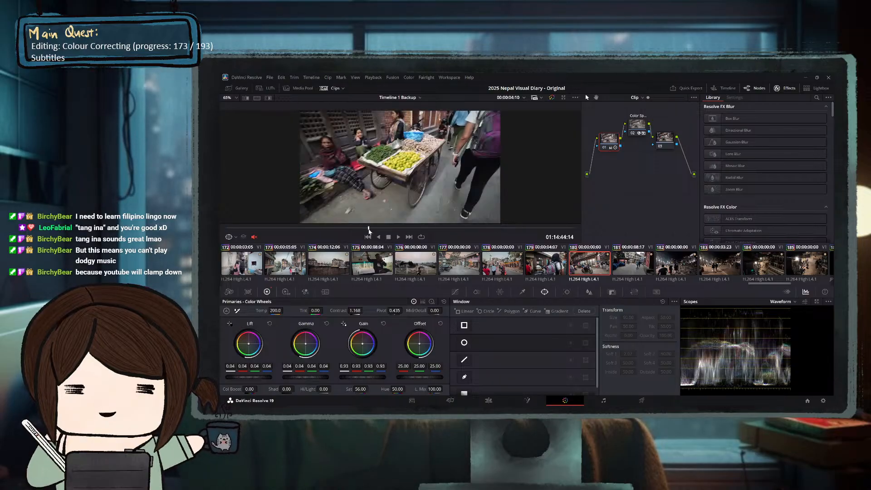
pyautogui.click(450, 229)
pyautogui.click(495, 228)
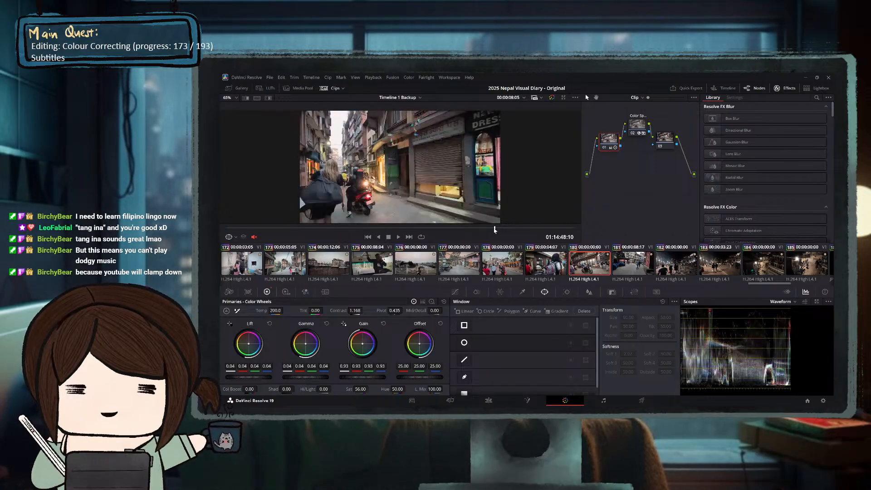
pyautogui.click(450, 229)
pyautogui.click(399, 228)
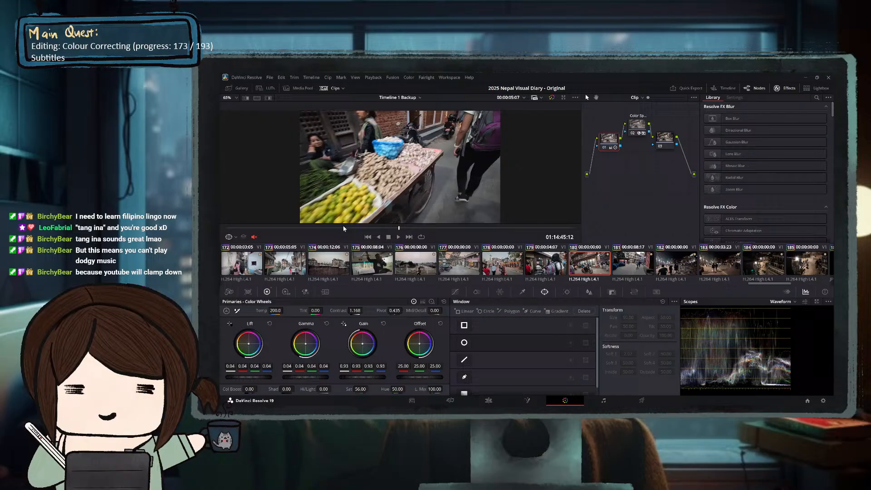
pyautogui.click(491, 229)
pyautogui.click(518, 228)
pyautogui.click(419, 229)
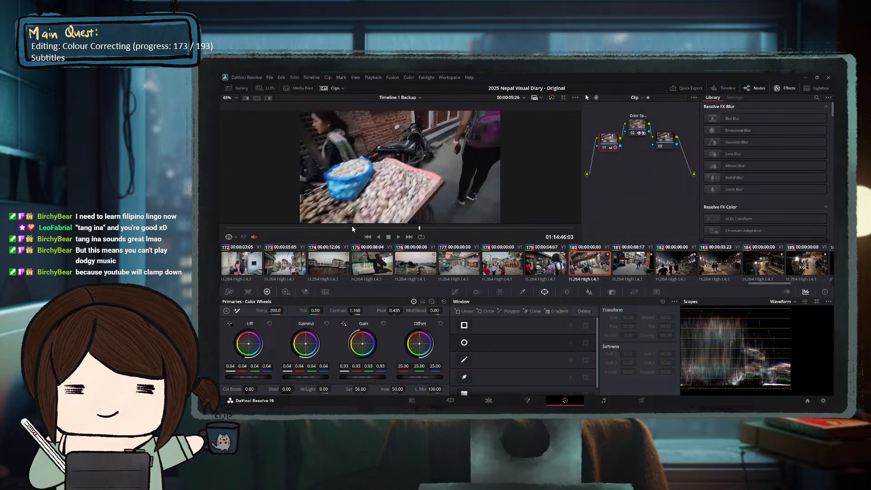
pyautogui.click(354, 229)
pyautogui.click(452, 229)
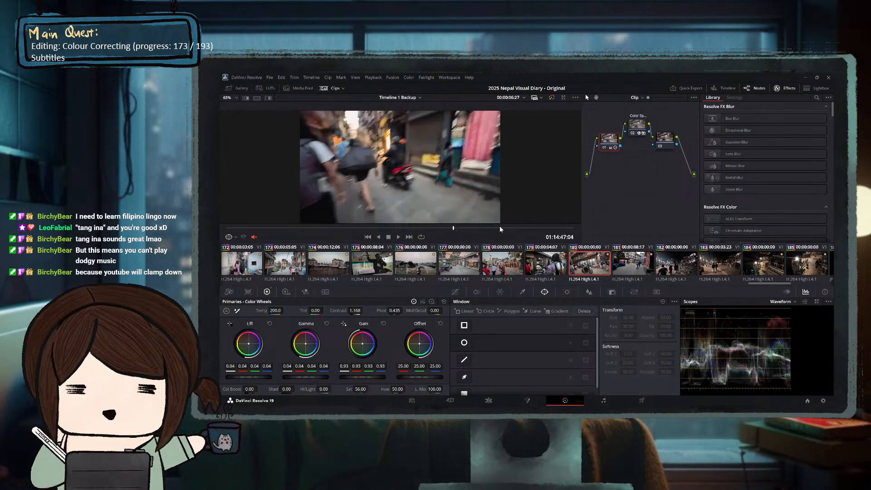
pyautogui.click(506, 229)
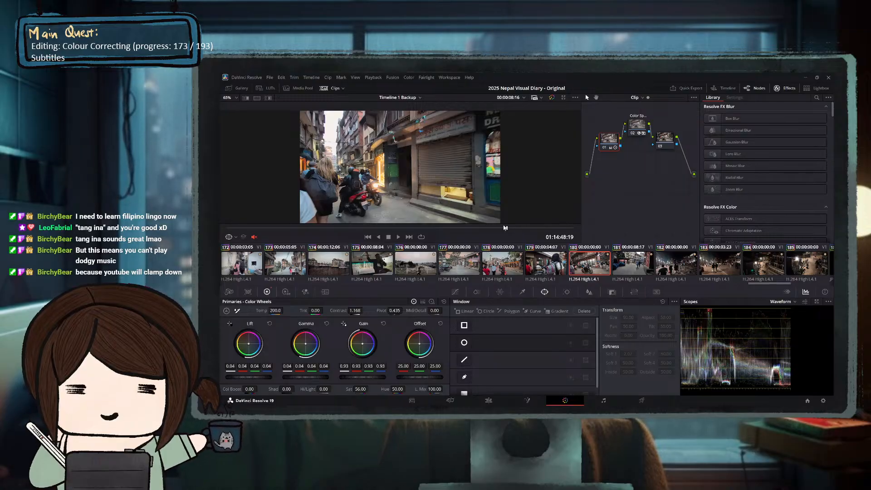
# Return to clip 180's opening frame and recheck its colour balance through the cart, motorbike and shopfront frames.
pyautogui.press('Down')
pyautogui.click(579, 268)
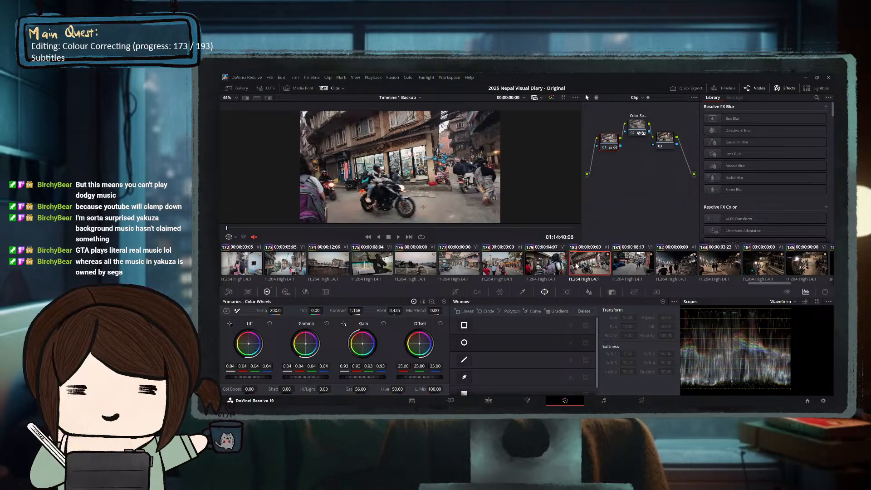
pyautogui.click(305, 230)
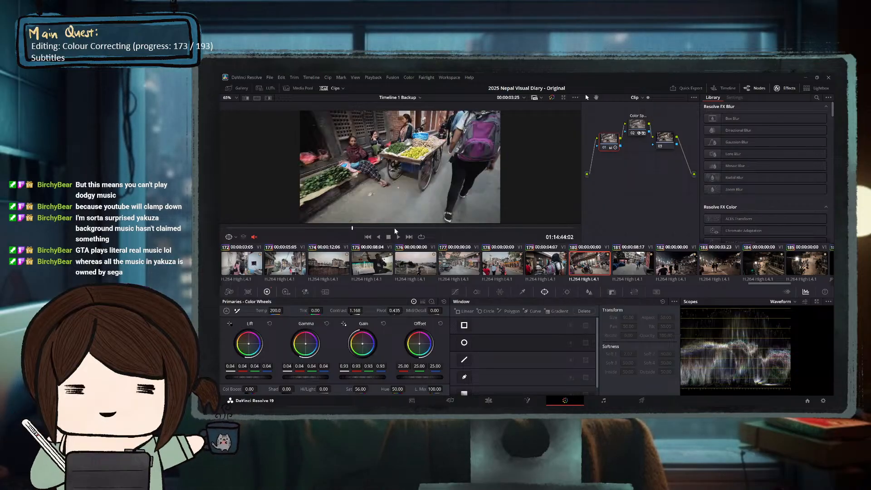
pyautogui.click(437, 227)
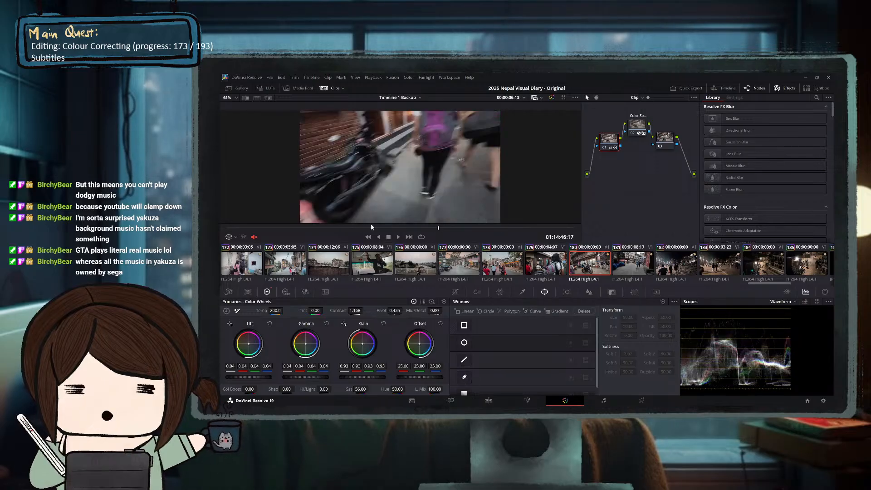
pyautogui.click(340, 227)
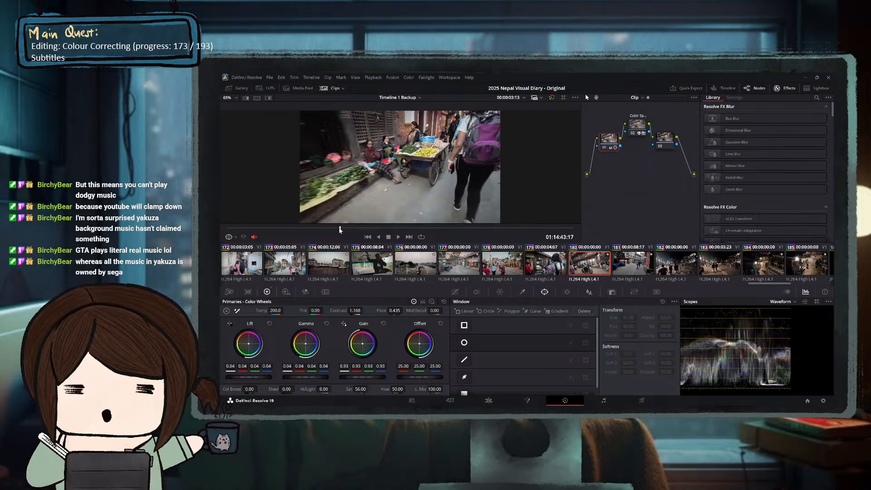
pyautogui.click(471, 229)
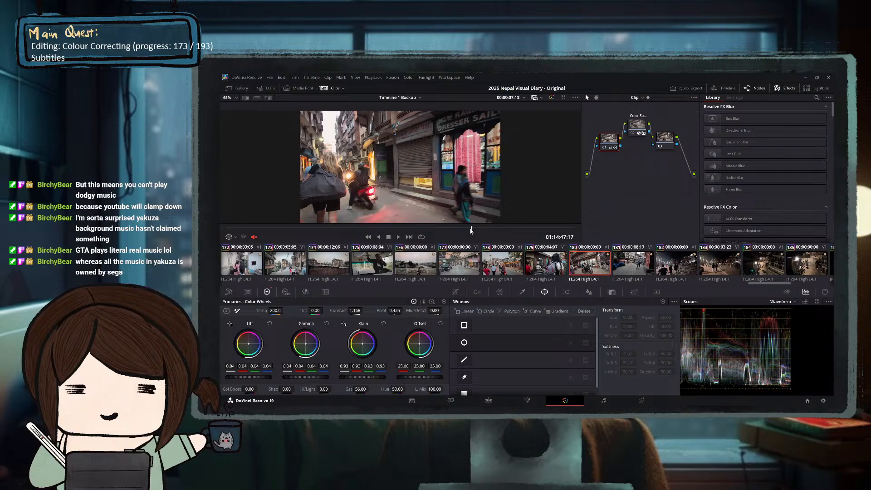
pyautogui.click(419, 227)
pyautogui.click(481, 228)
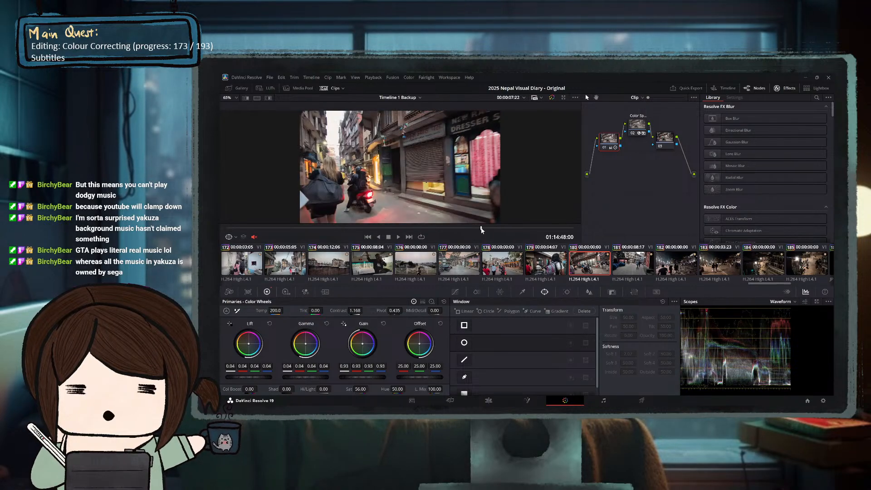
pyautogui.click(505, 228)
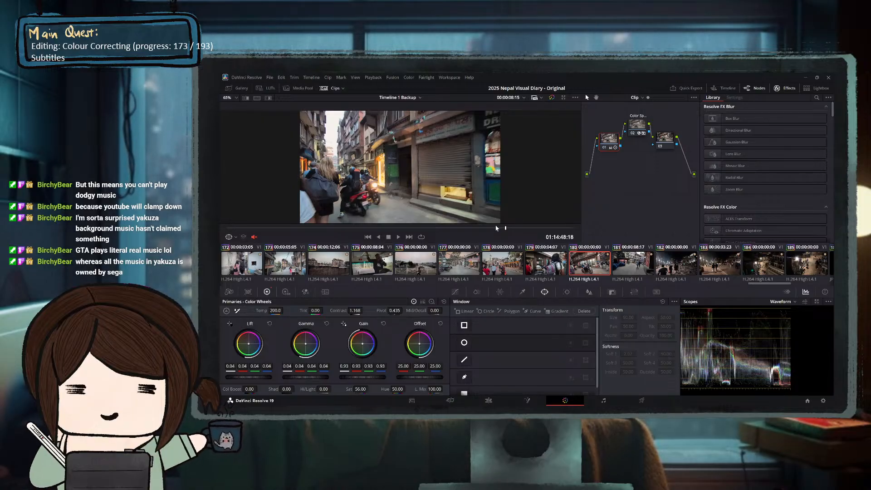
# Add a serial node before and another after clip 181's Color Space Transform node, and arrange the three nodes.
pyautogui.click(636, 265)
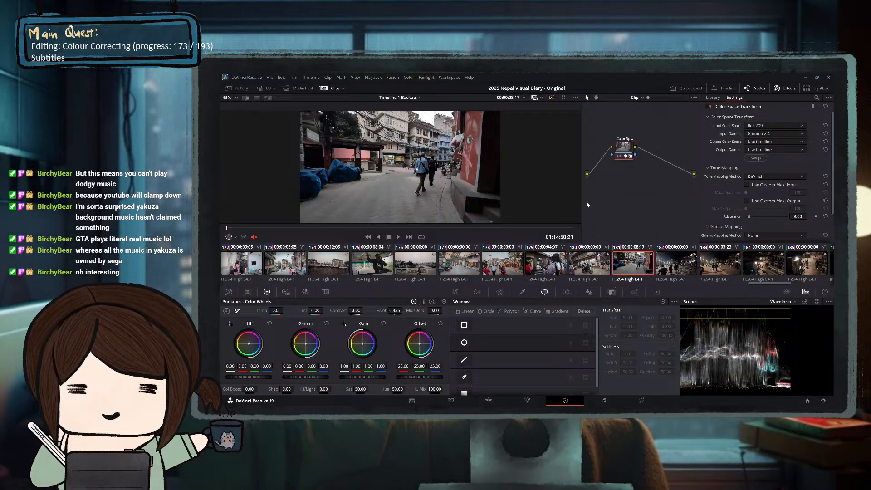
pyautogui.hotkey('shift', 's')
pyautogui.moveTo(625, 148); pyautogui.dragTo(644, 146)
pyautogui.hotkey('alt', 's')
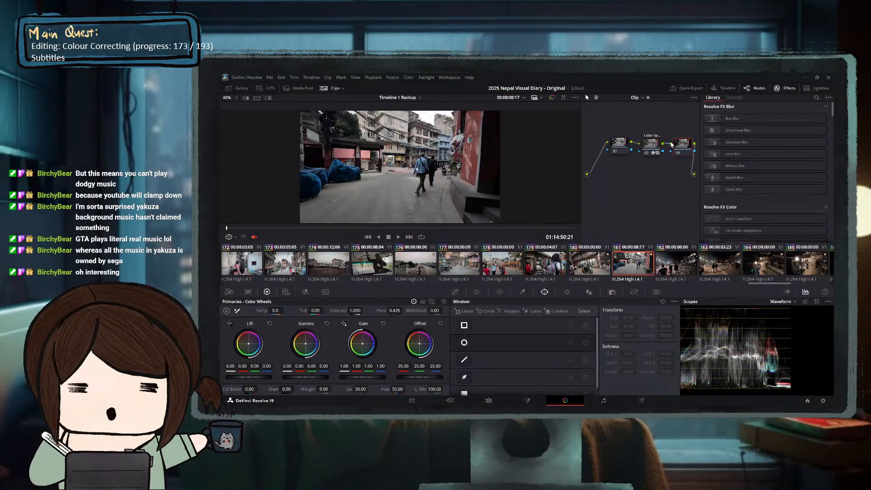
pyautogui.moveTo(673, 148)
pyautogui.mouseDown()
pyautogui.moveTo(675, 158)
pyautogui.moveTo(649, 137)
pyautogui.moveTo(617, 139)
pyautogui.moveTo(675, 154)
pyautogui.mouseUp()
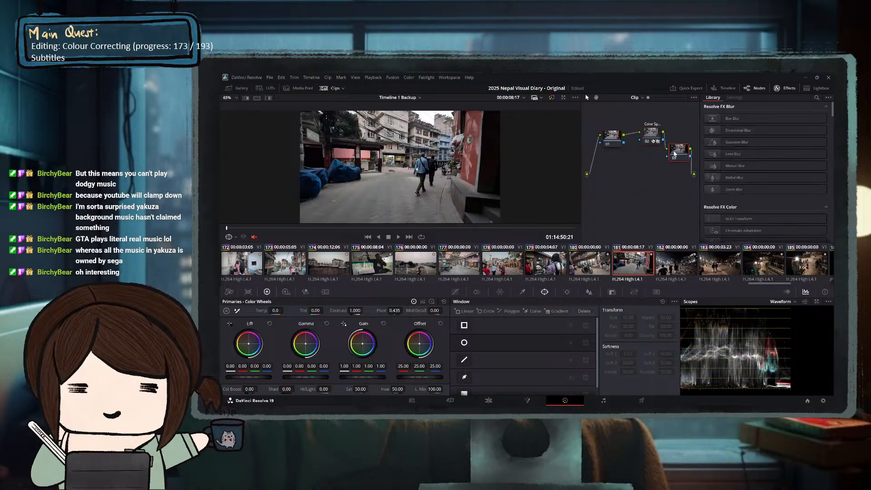
# Set clip 181's first node to lift 0.02, gamma -0.03 and gain 0.96, judging it on the passing motorbike frame.
pyautogui.click(618, 143)
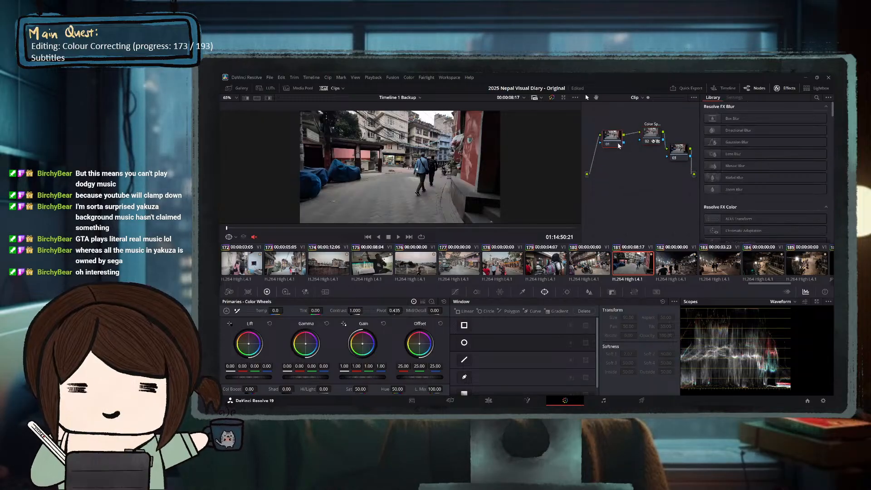
pyautogui.click(333, 228)
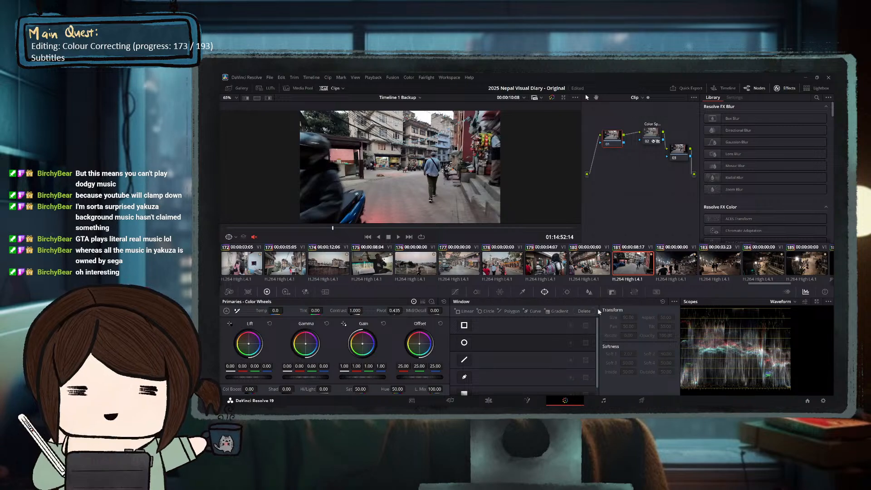
pyautogui.moveTo(245, 380)
pyautogui.mouseDown()
pyautogui.moveTo(266, 379)
pyautogui.moveTo(250, 379)
pyautogui.mouseUp()
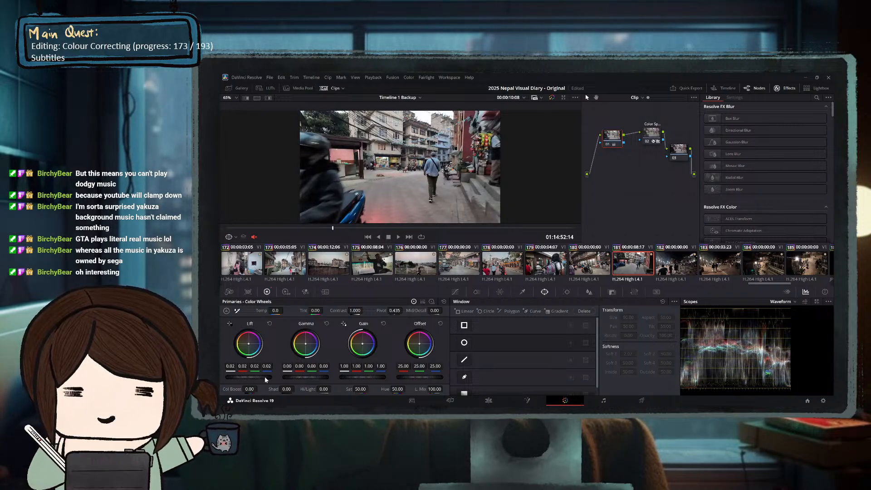
pyautogui.moveTo(370, 378); pyautogui.dragTo(358, 378)
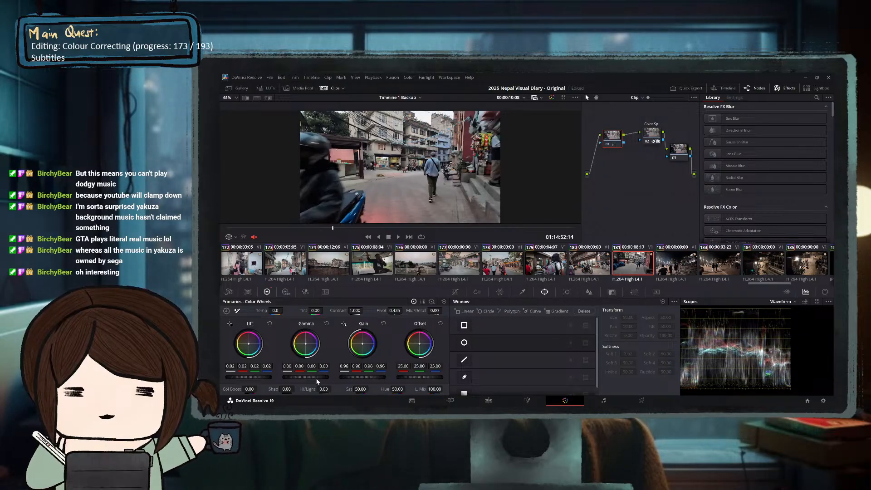
pyautogui.moveTo(317, 379); pyautogui.dragTo(306, 377)
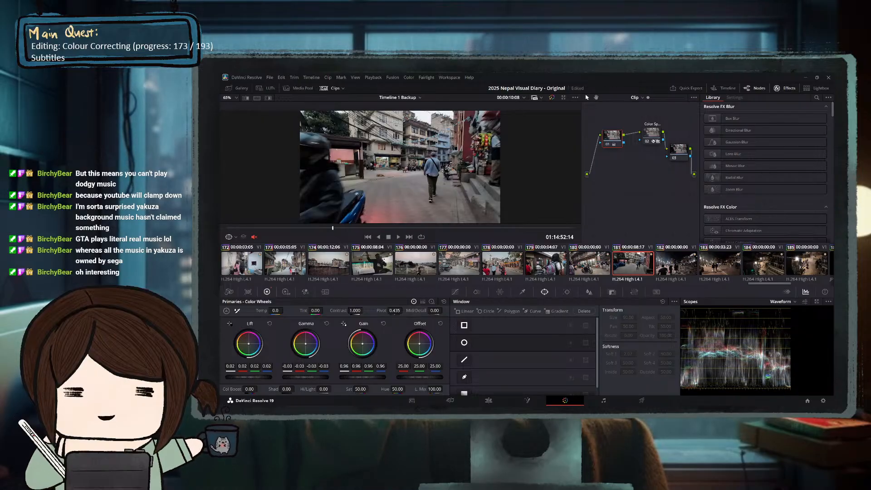
# Set the temperature of clip 181's first node to 150, comparing the clip with clip 180.
pyautogui.click(559, 266)
pyautogui.click(579, 271)
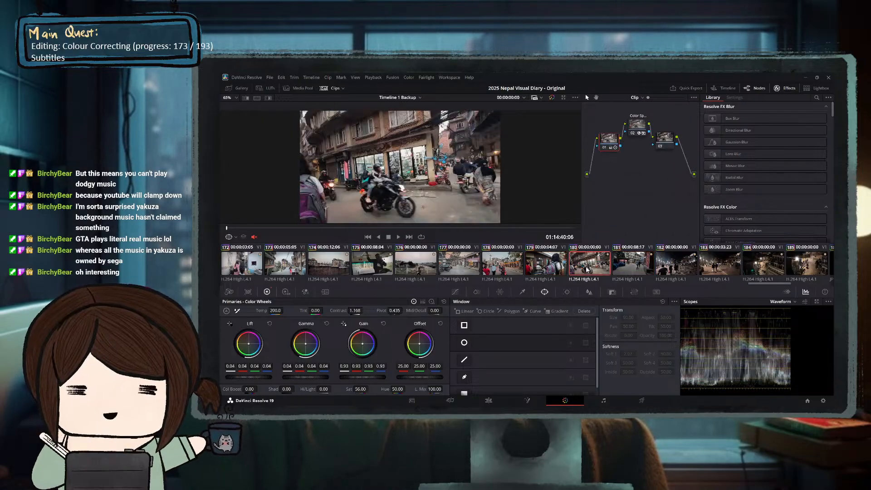
pyautogui.click(627, 267)
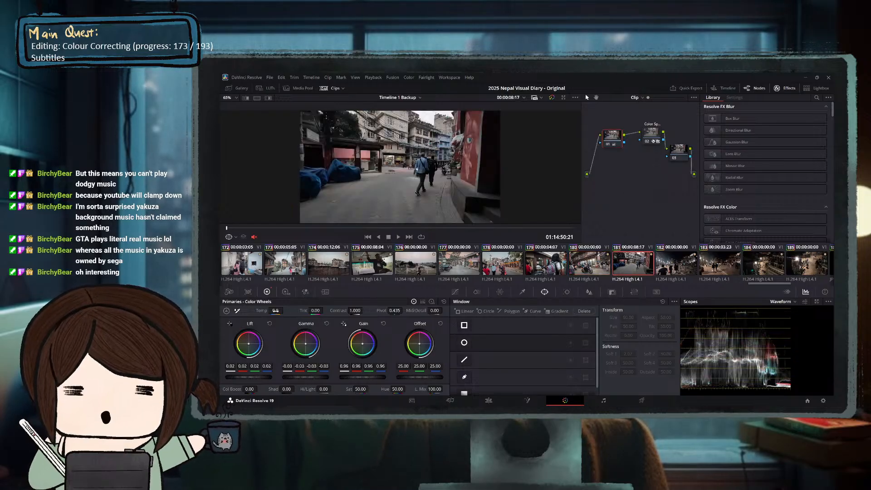
pyautogui.moveTo(276, 311); pyautogui.dragTo(282, 311)
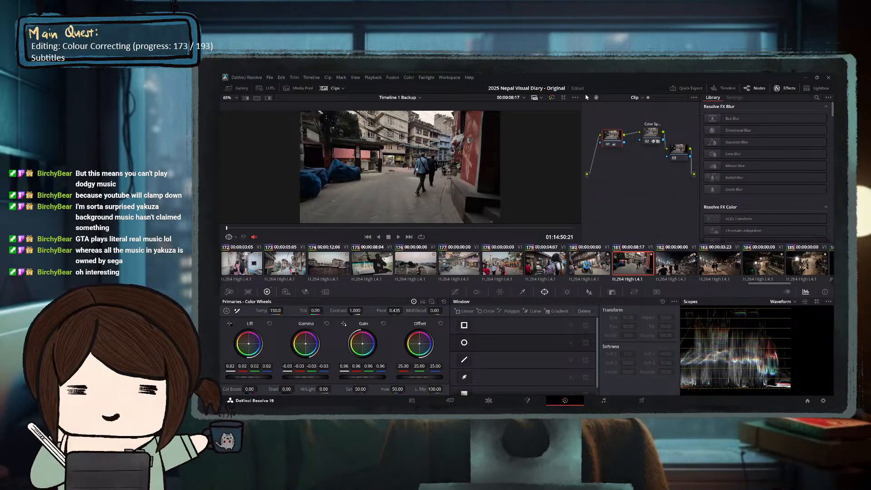
pyautogui.click(593, 267)
pyautogui.click(643, 268)
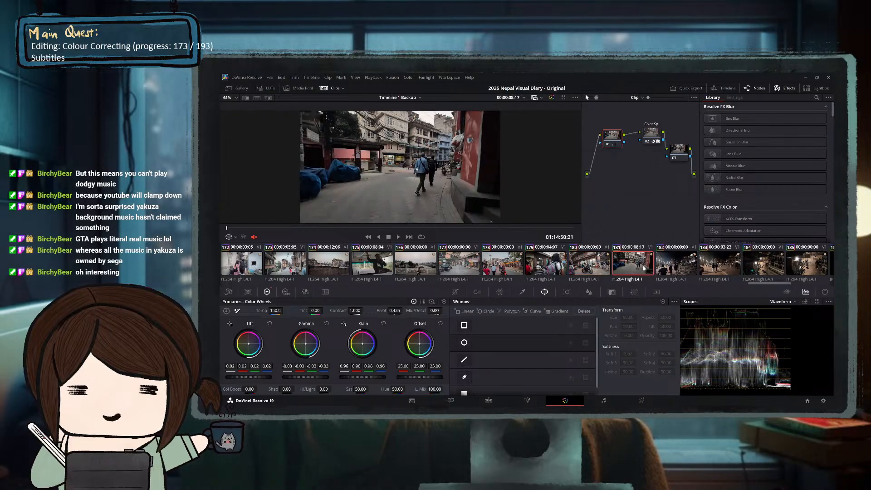
# Check frames along clip 181 and set its first node's saturation to 64.80 on the blue scooter frame.
pyautogui.moveTo(315, 228); pyautogui.dragTo(485, 228)
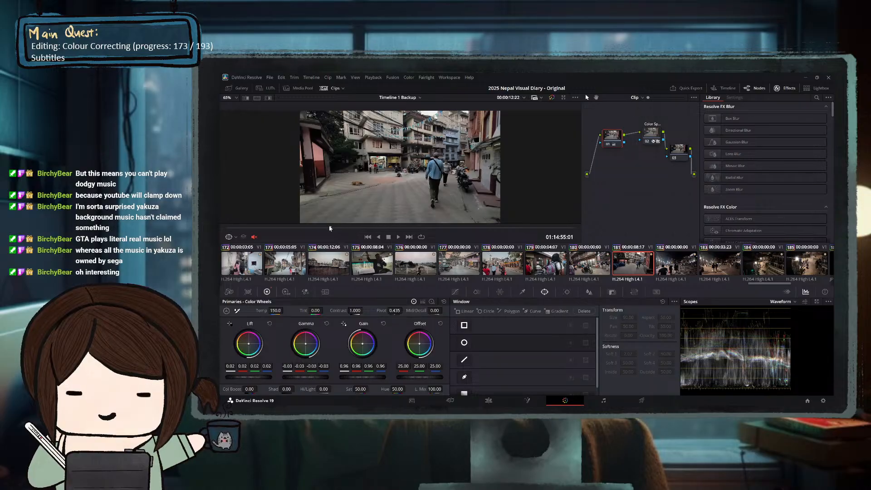
pyautogui.click(311, 228)
pyautogui.moveTo(359, 390); pyautogui.dragTo(369, 389)
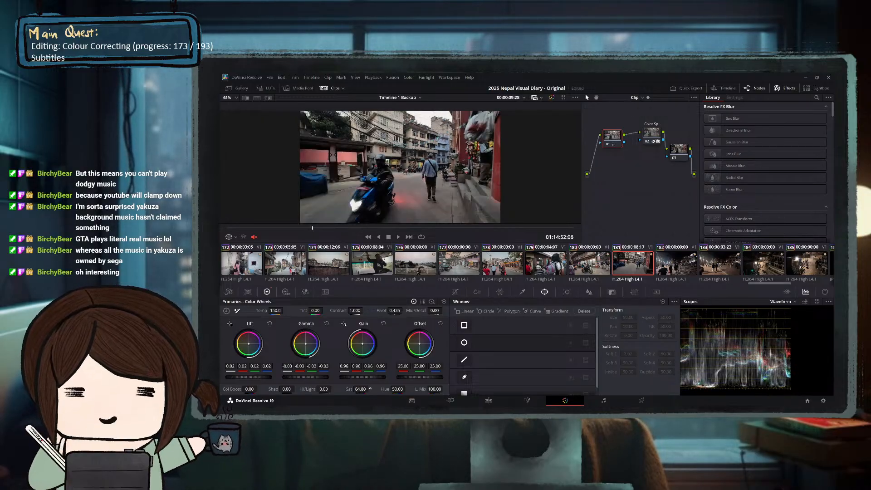
# Check frames towards the end of clip 181 and set its first node's saturation to 68.40.
pyautogui.click(418, 227)
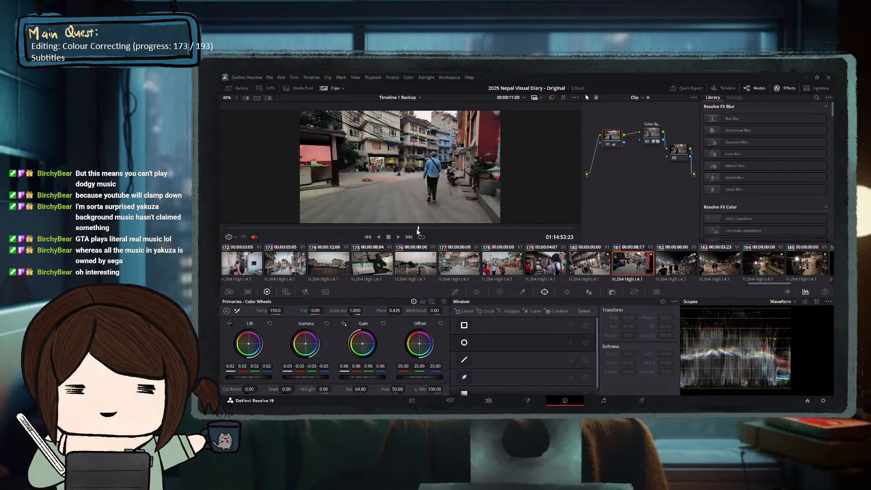
pyautogui.click(485, 229)
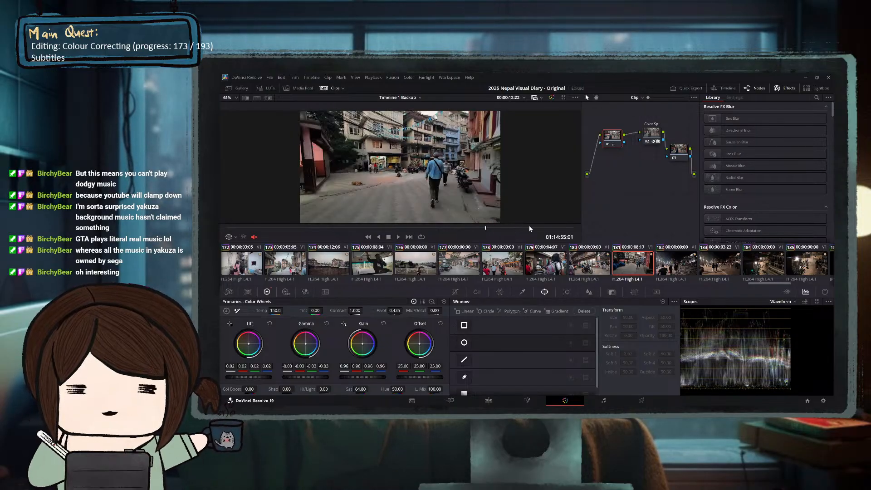
pyautogui.click(529, 229)
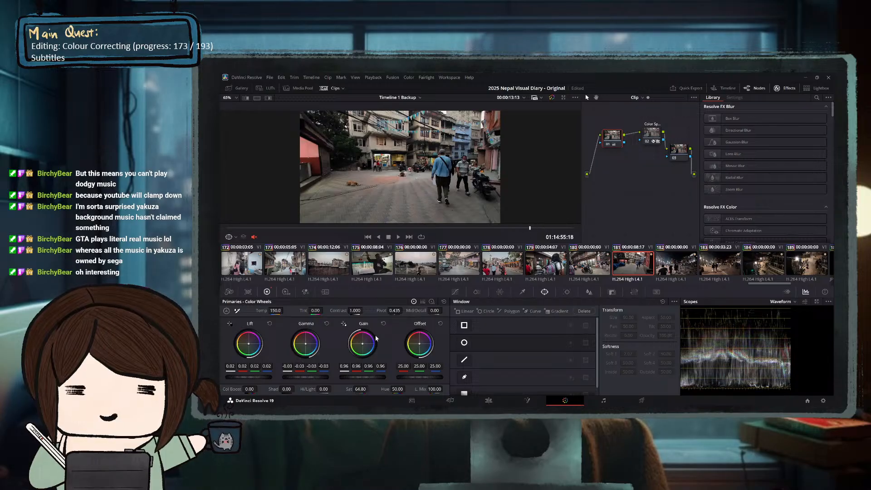
pyautogui.moveTo(357, 389); pyautogui.dragTo(366, 388)
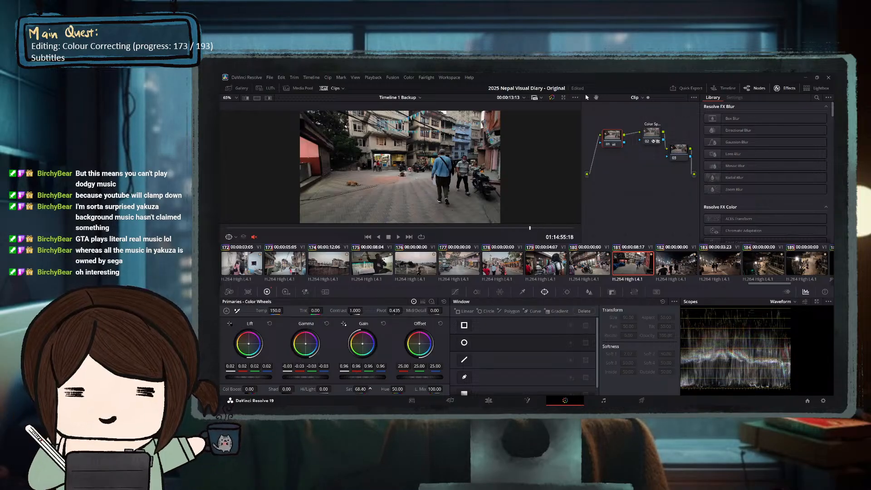
# Examine frames throughout clip 181, from the passing scooter to the walking pedestrians, to judge the colour balance and saturation.
pyautogui.moveTo(488, 229); pyautogui.dragTo(428, 229)
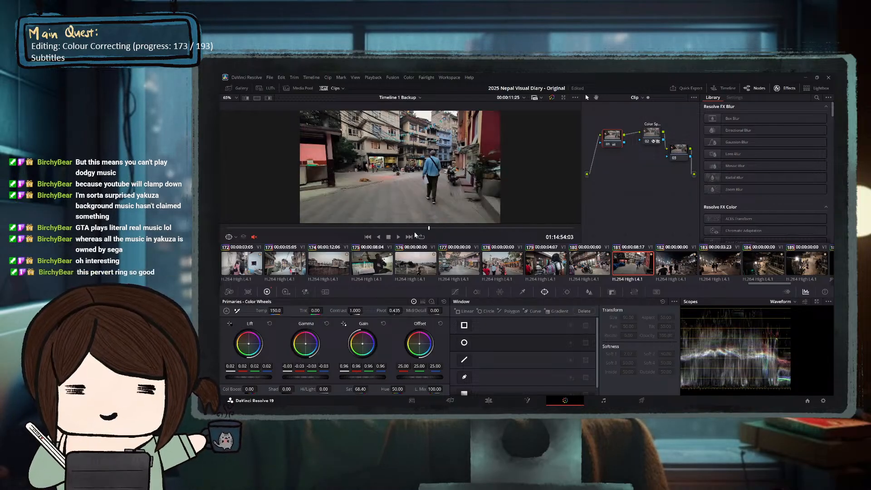
pyautogui.click(351, 229)
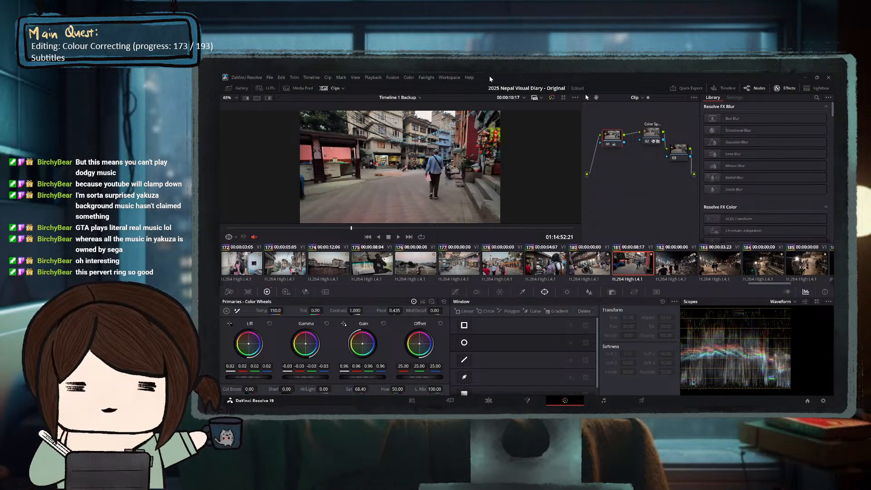
pyautogui.click(335, 228)
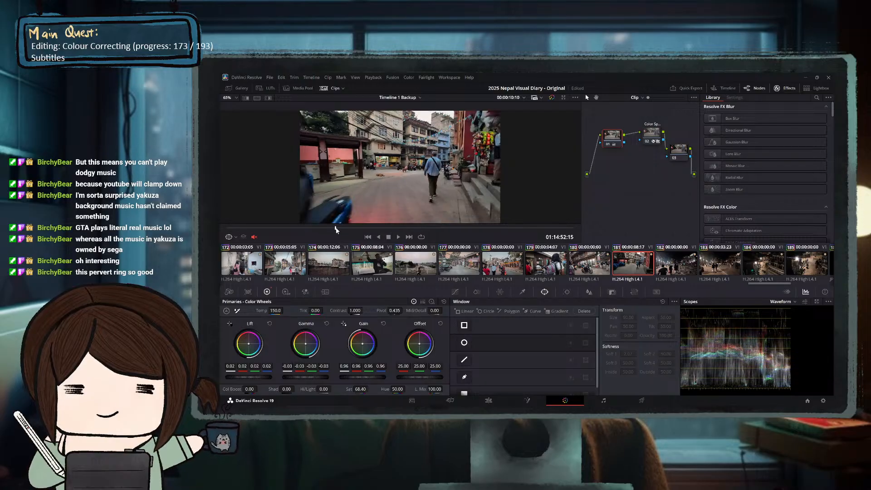
pyautogui.click(305, 229)
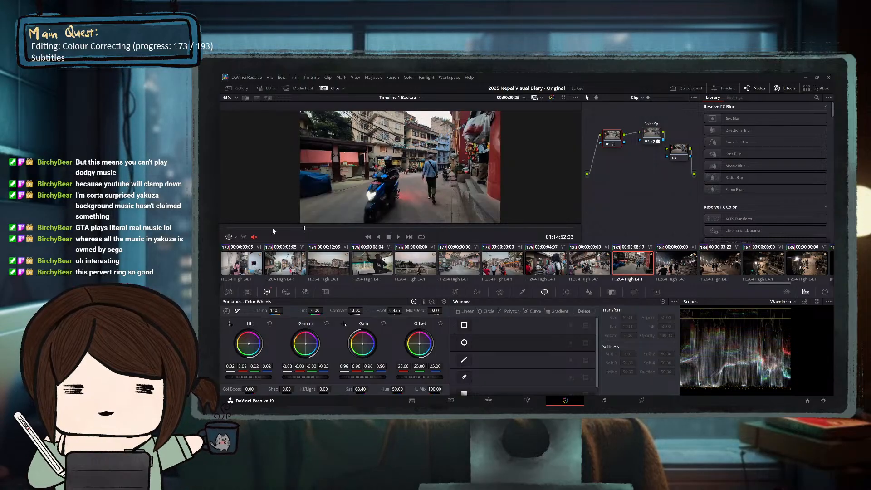
pyautogui.click(354, 228)
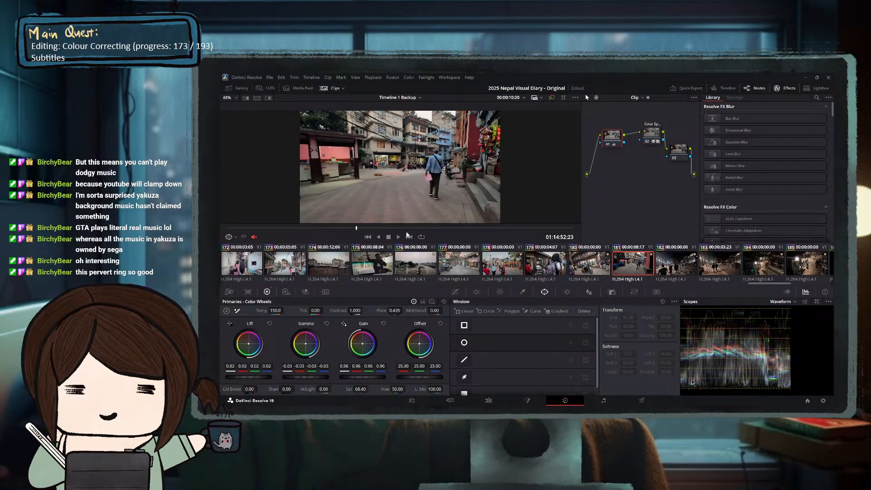
pyautogui.click(441, 228)
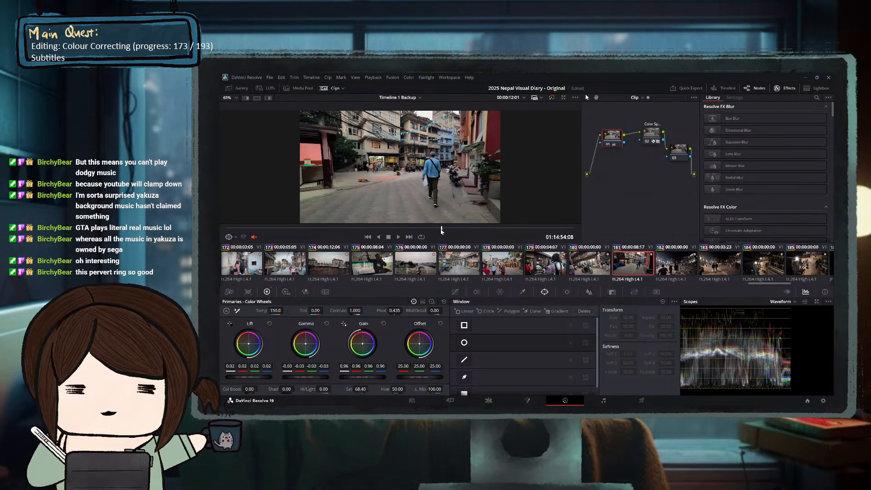
pyautogui.click(512, 227)
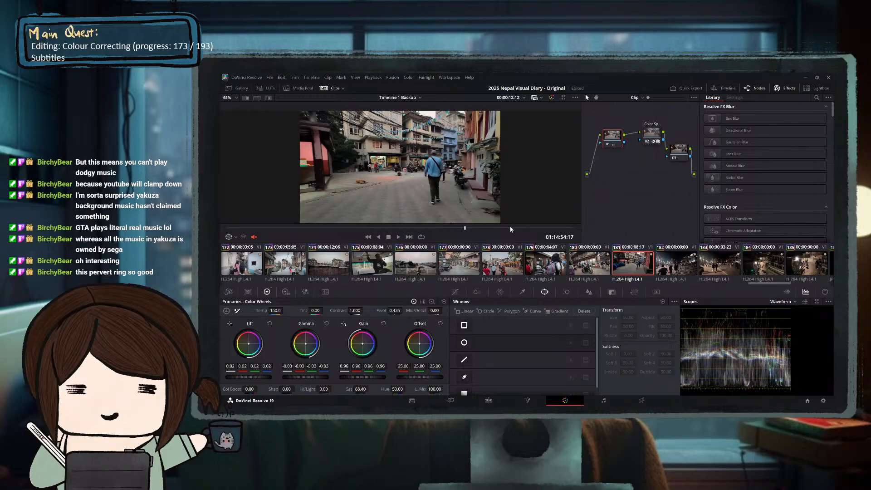
pyautogui.click(510, 228)
pyautogui.click(333, 228)
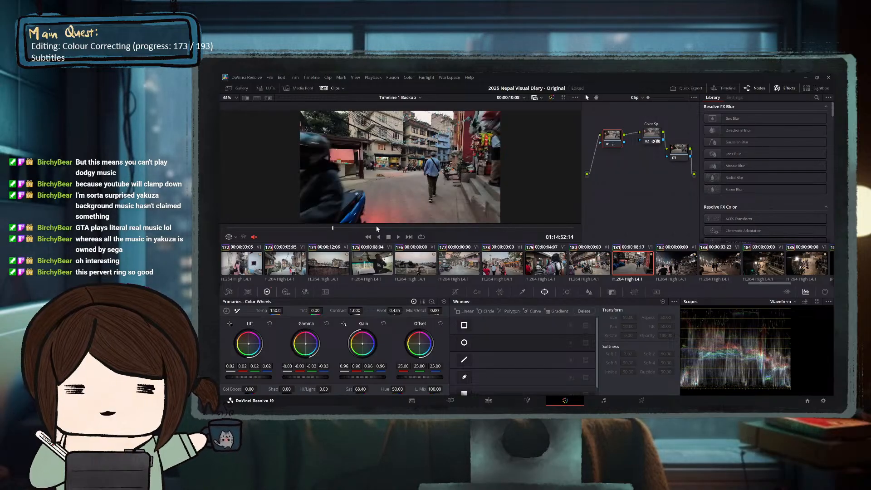
pyautogui.click(374, 228)
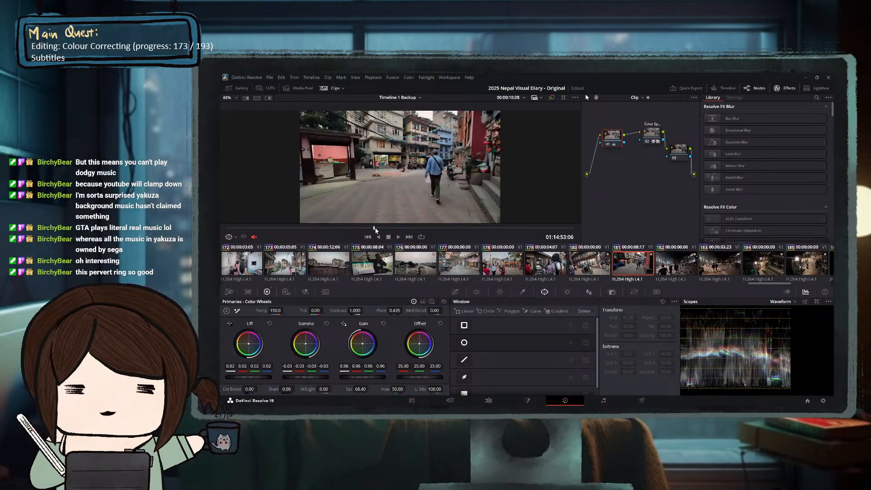
pyautogui.click(429, 228)
pyautogui.click(472, 228)
pyautogui.click(525, 228)
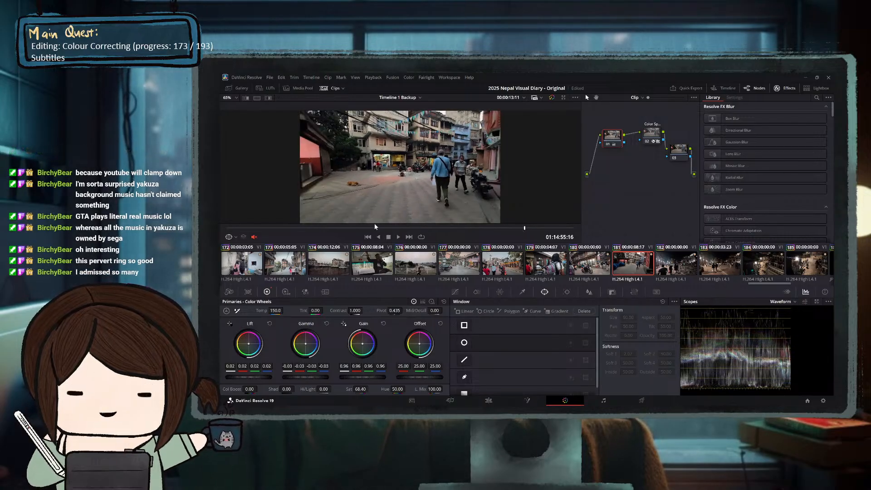
pyautogui.click(320, 228)
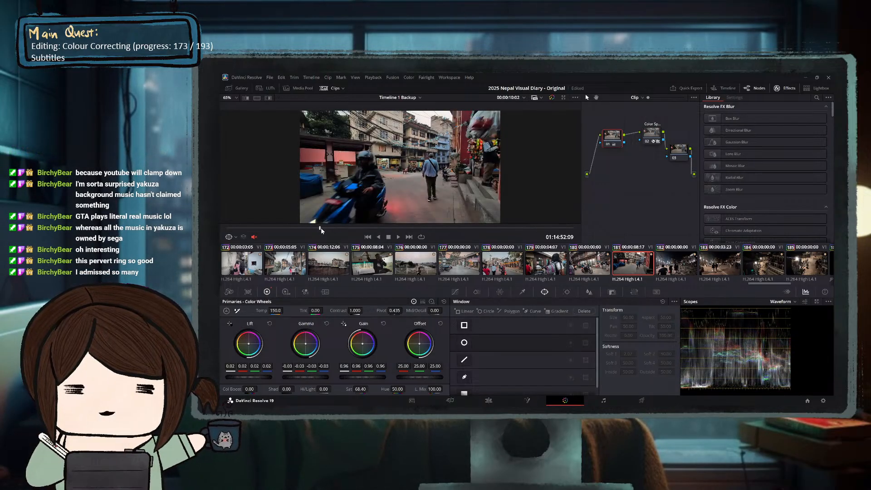
pyautogui.click(347, 227)
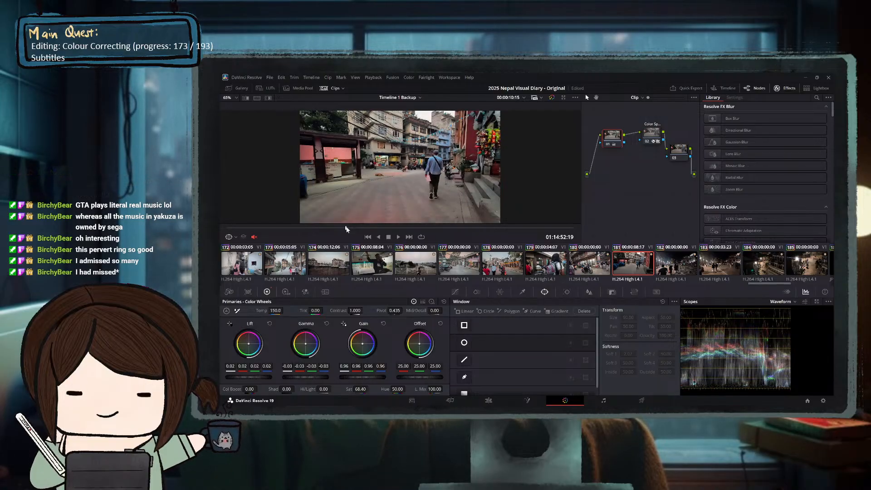
pyautogui.moveTo(449, 229); pyautogui.dragTo(522, 229)
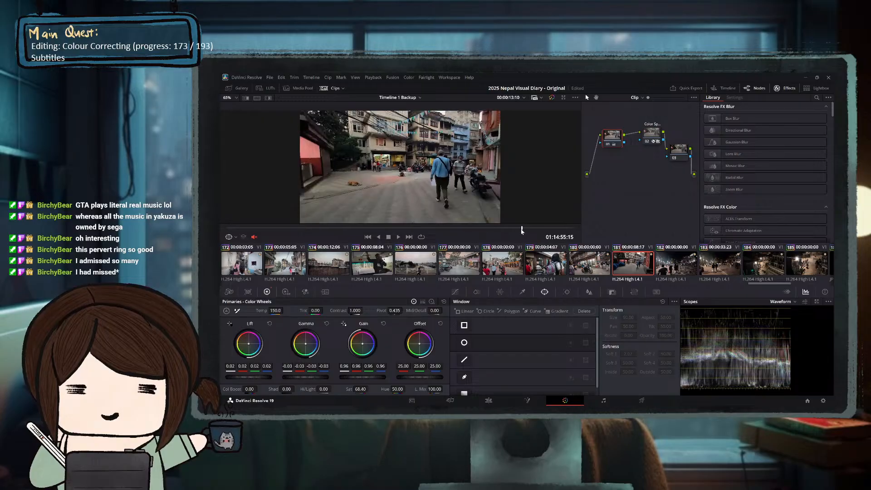
pyautogui.click(465, 229)
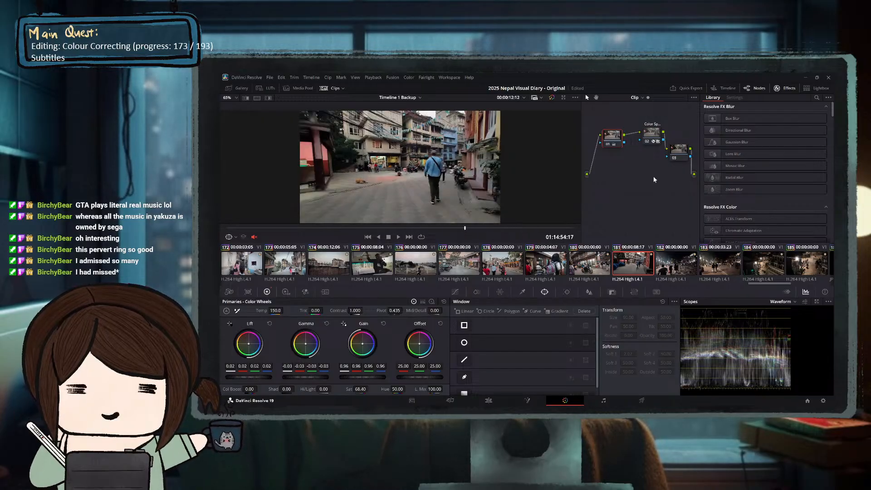
# Add a circular window to clip 181's third node and stretch it across the frame to size 60.54, aspect 71.92, softness about 5.6.
pyautogui.click(678, 156)
pyautogui.click(484, 312)
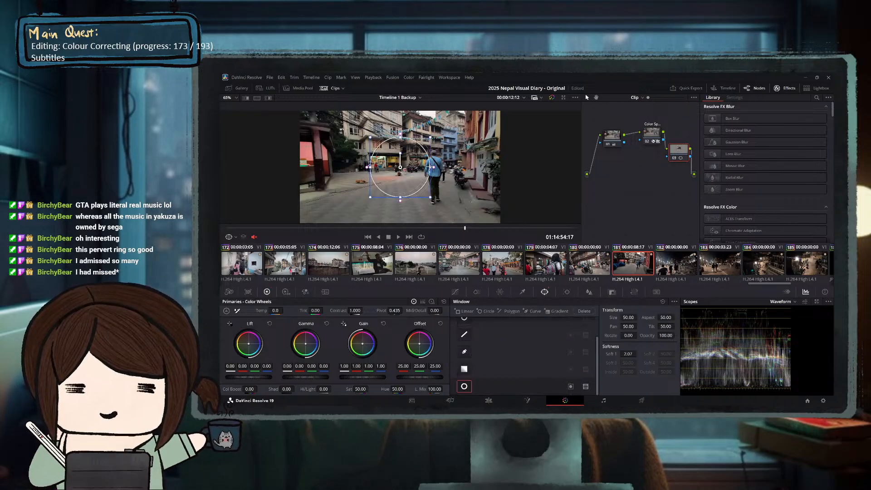
pyautogui.moveTo(431, 169); pyautogui.dragTo(492, 171)
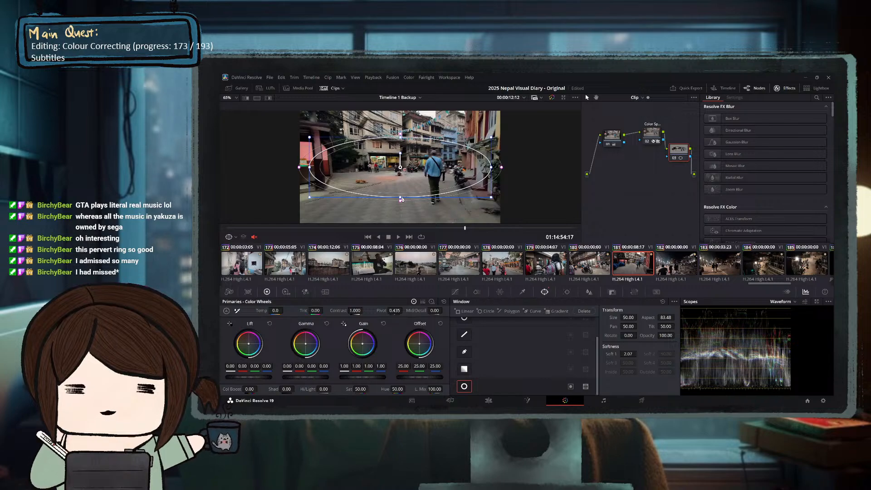
pyautogui.moveTo(401, 199); pyautogui.dragTo(400, 219)
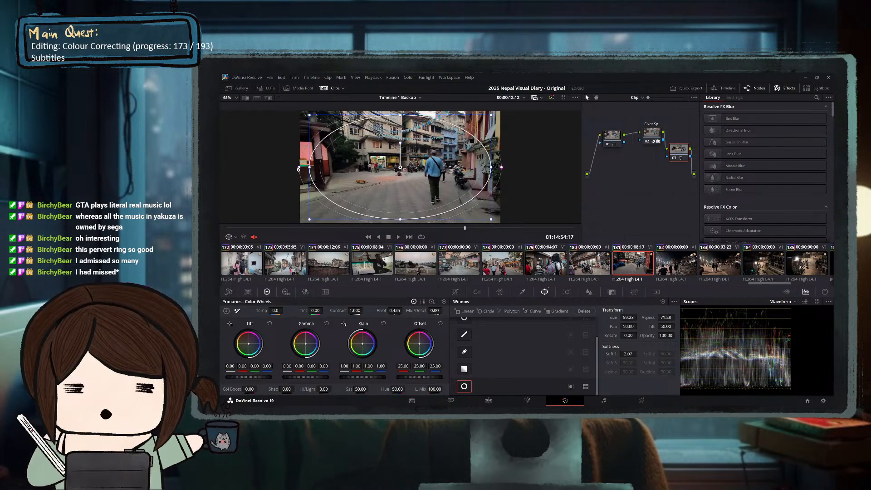
pyautogui.moveTo(300, 167)
pyautogui.mouseDown()
pyautogui.moveTo(267, 167)
pyautogui.moveTo(302, 167)
pyautogui.mouseUp()
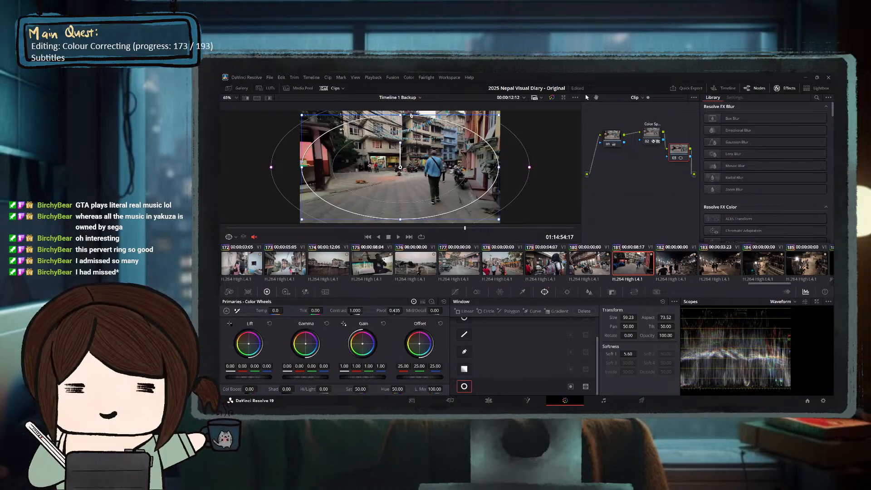
pyautogui.moveTo(400, 115); pyautogui.dragTo(401, 112)
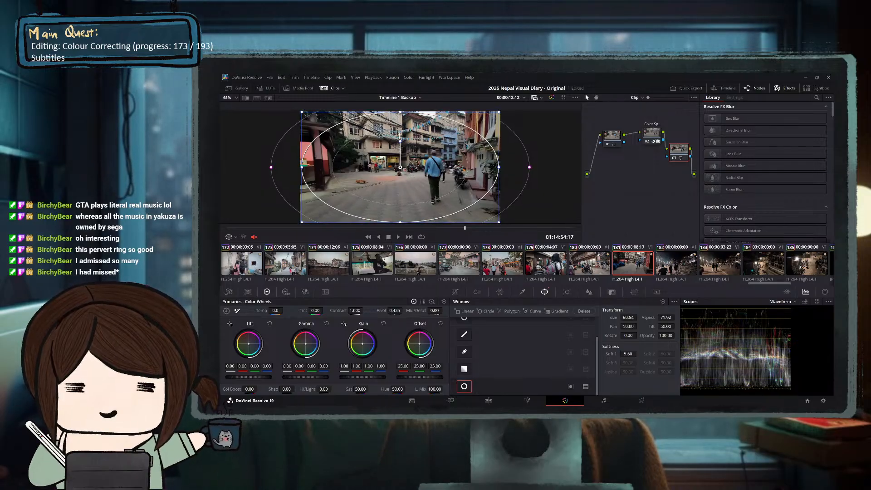
# Invert the circular window and set the third node's gamma to -0.04 to darken the frame's edges, checking the blue scooter frame.
pyautogui.click(571, 386)
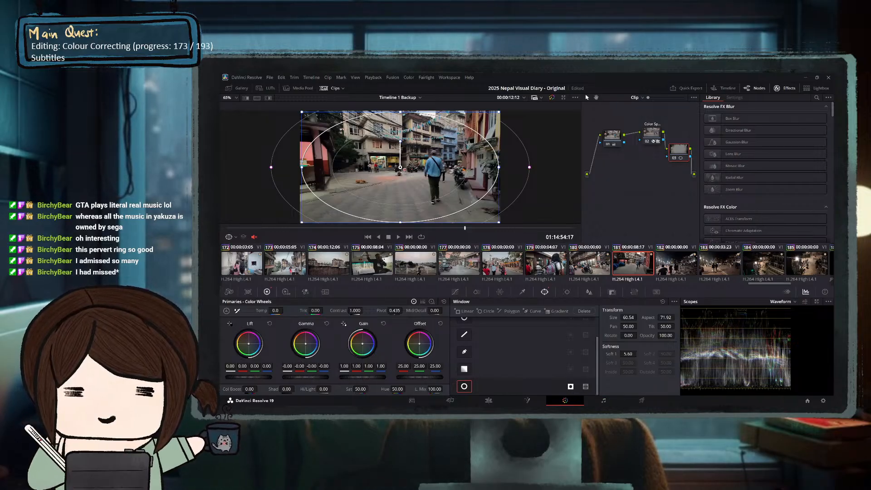
pyautogui.moveTo(305, 377); pyautogui.dragTo(298, 377)
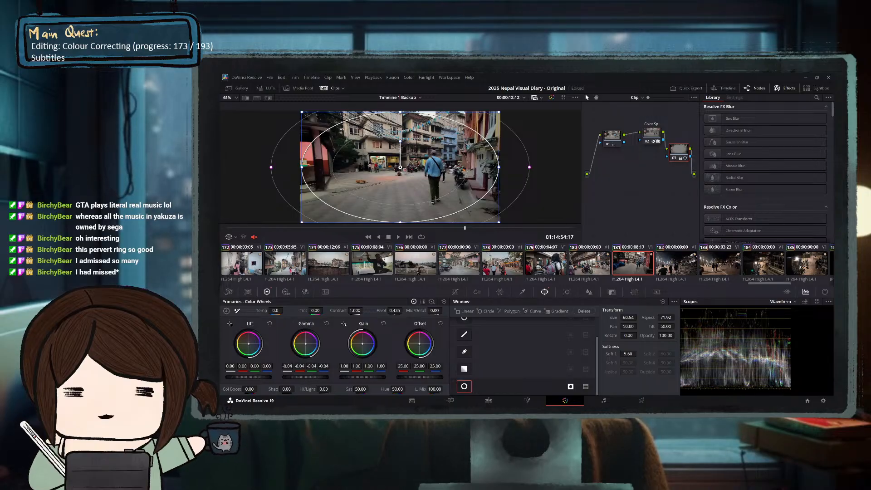
pyautogui.click(289, 229)
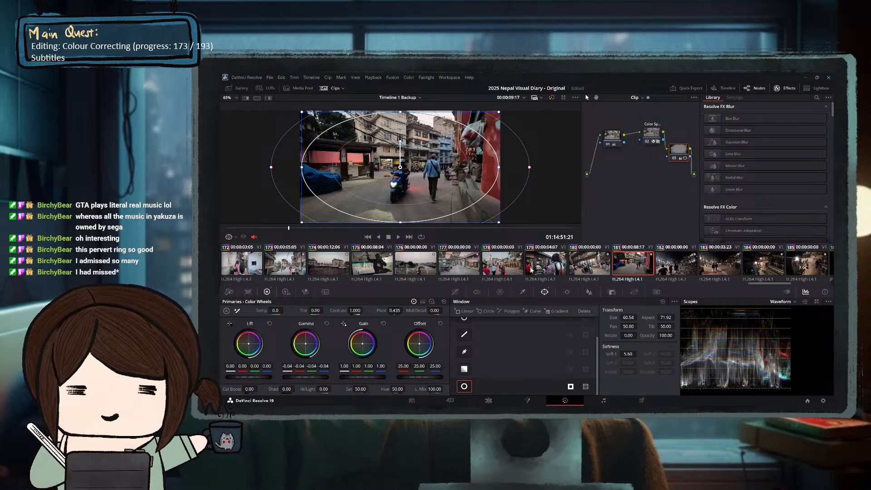
# Compare clip 181 with clip 180 and examine frames along clip 181 to judge the vignette and overall match.
pyautogui.click(592, 265)
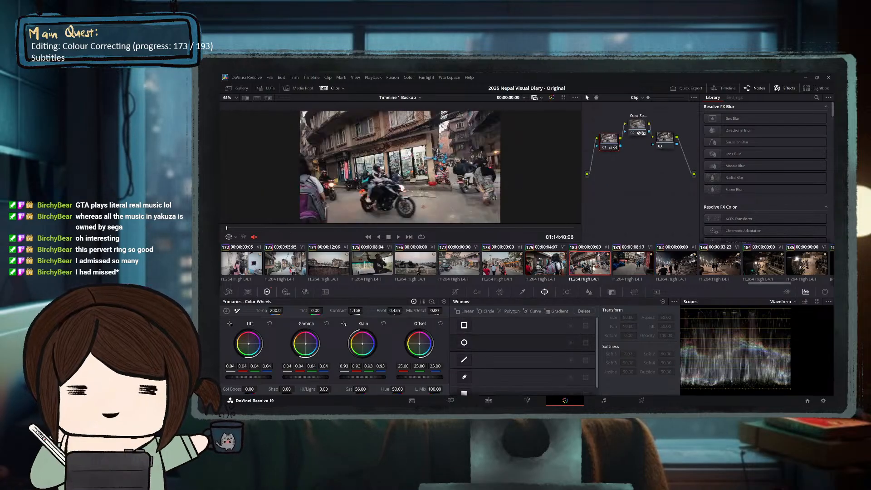
pyautogui.click(629, 268)
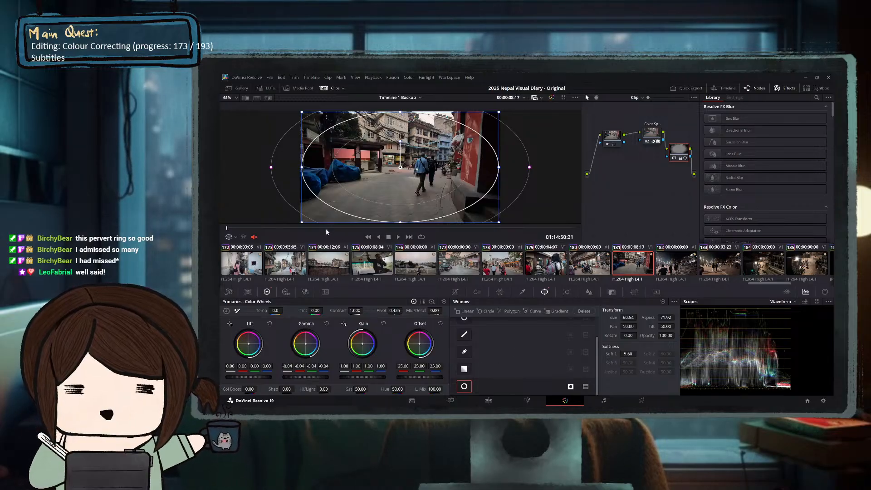
pyautogui.moveTo(358, 230); pyautogui.dragTo(374, 229)
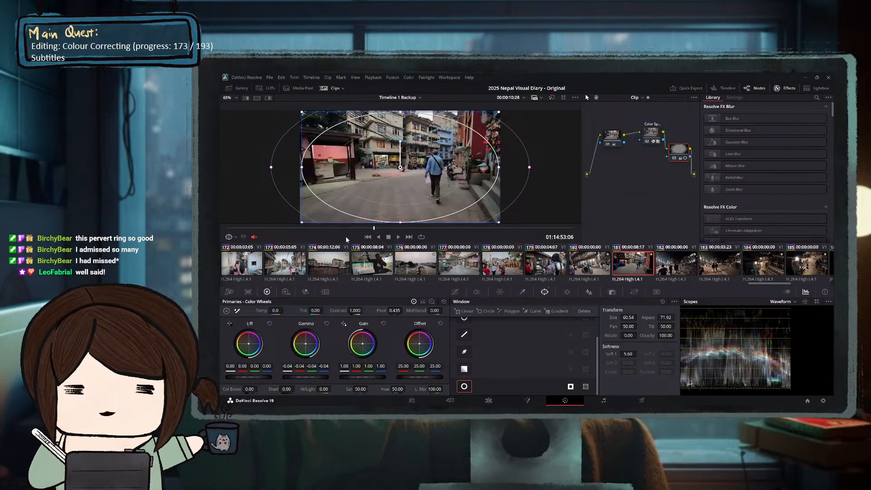
pyautogui.click(589, 268)
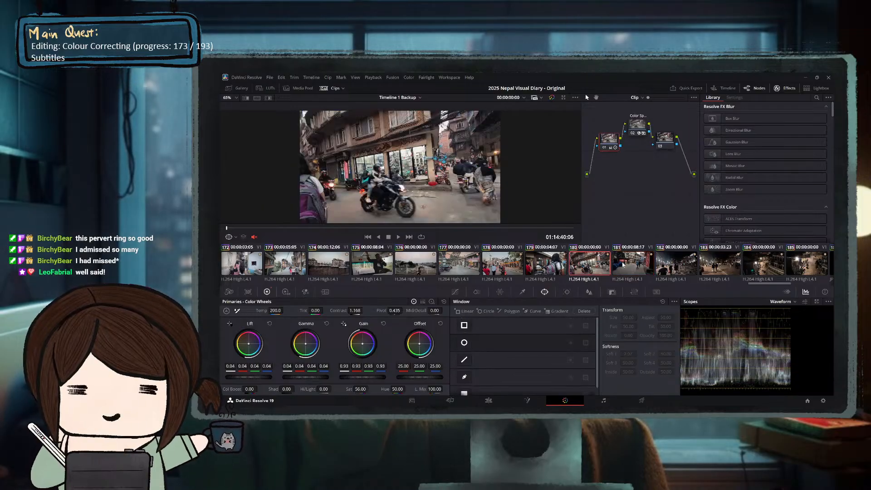
pyautogui.press('Down')
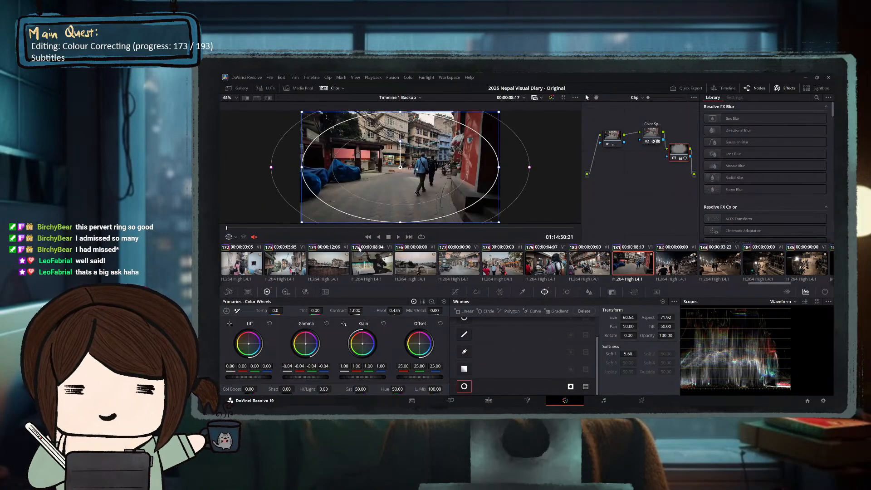
pyautogui.click(349, 228)
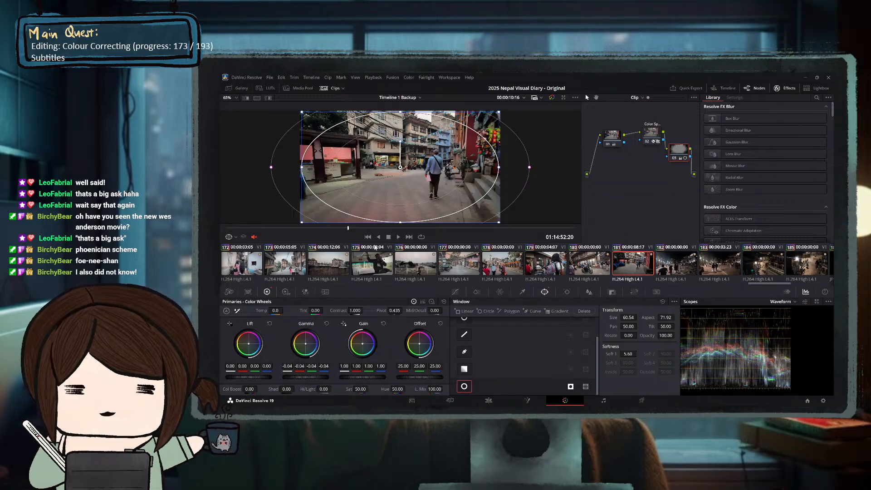
pyautogui.click(395, 228)
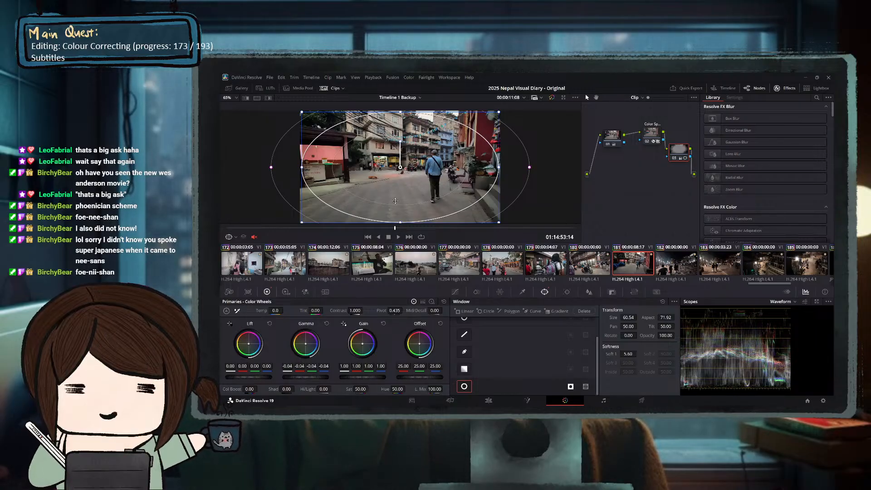
pyautogui.click(351, 228)
pyautogui.click(330, 228)
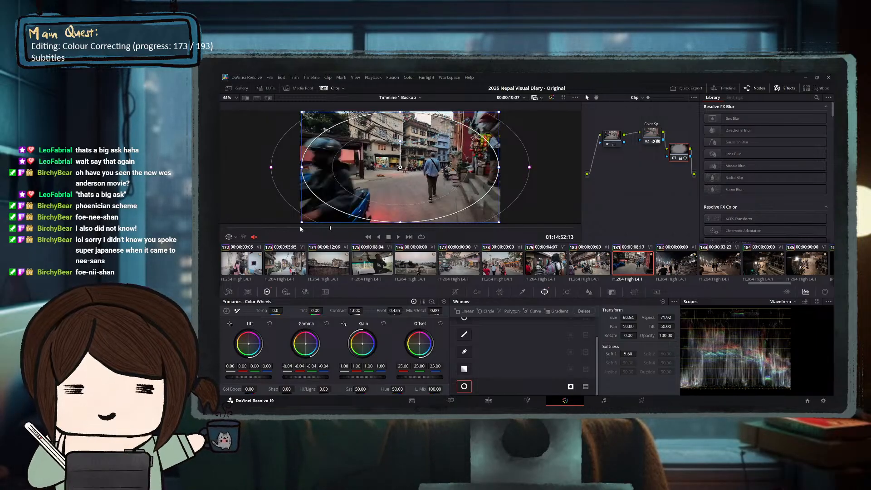
pyautogui.click(289, 228)
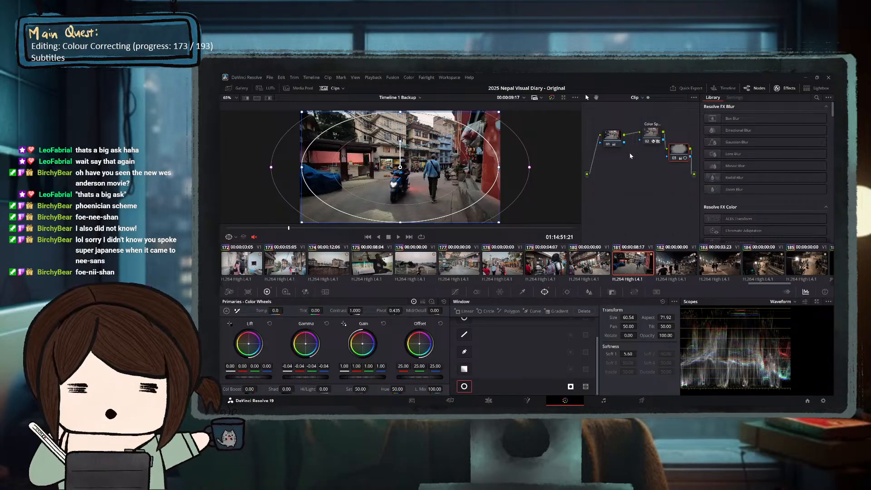
# Raise the gamma of clip 181's first node to -0.01 and check frames along the clip.
pyautogui.click(612, 139)
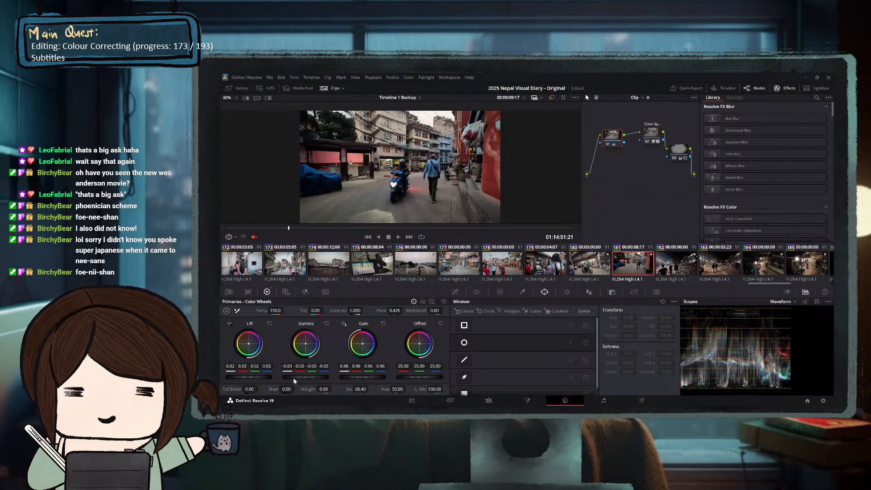
pyautogui.moveTo(306, 376); pyautogui.dragTo(310, 376)
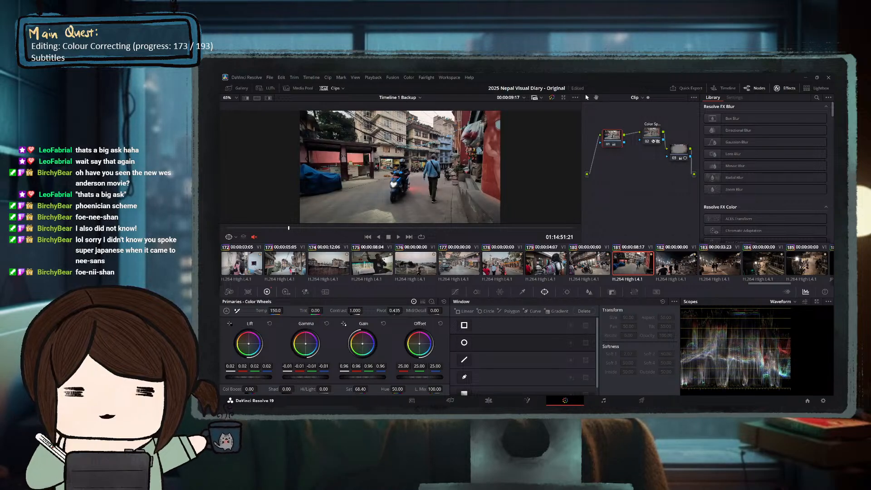
pyautogui.click(635, 267)
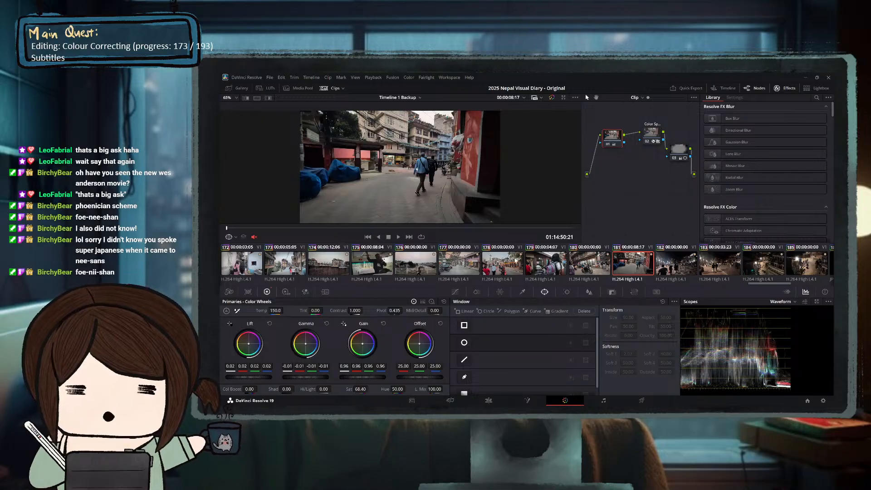
pyautogui.click(374, 227)
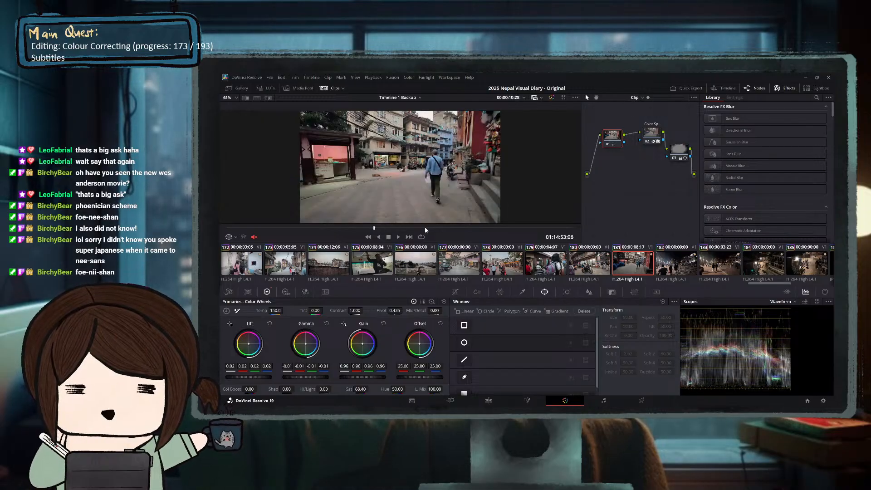
pyautogui.click(426, 228)
pyautogui.click(459, 228)
pyautogui.click(508, 227)
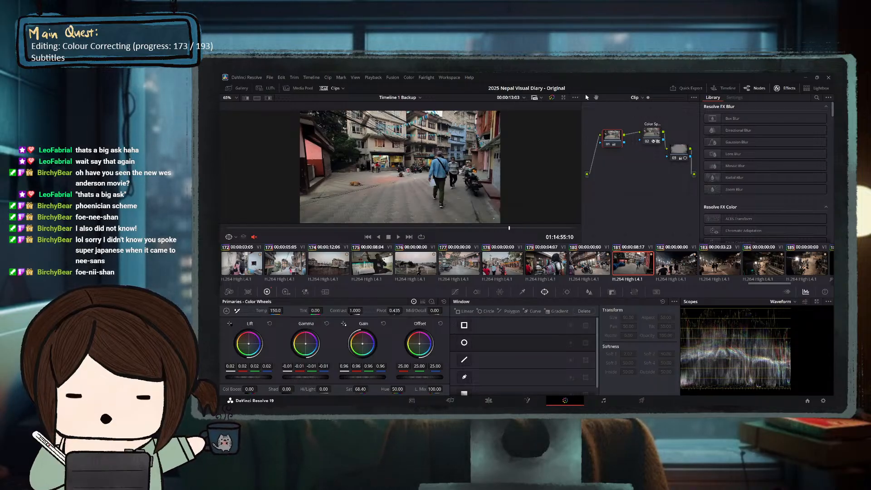
# Set the first node's gamma to 0.00 on clip 181, scrub its frames, and play from clip 180 into it.
pyautogui.moveTo(306, 377); pyautogui.dragTo(327, 377)
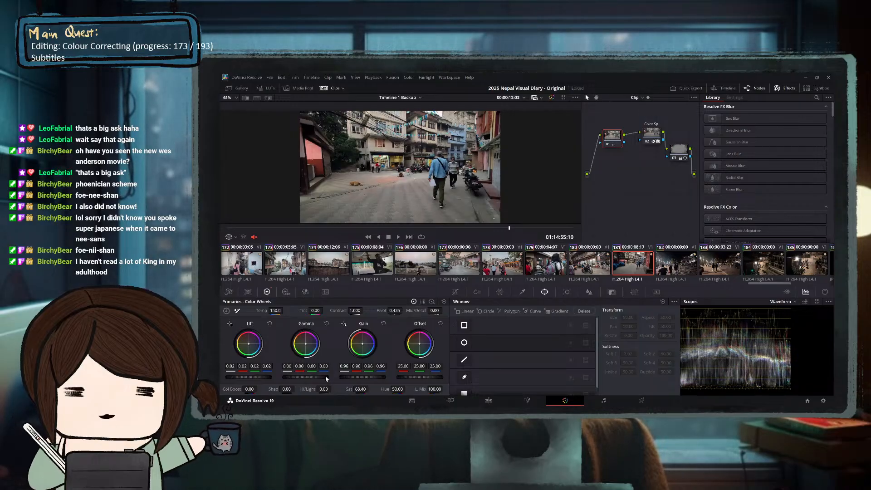
pyautogui.click(430, 228)
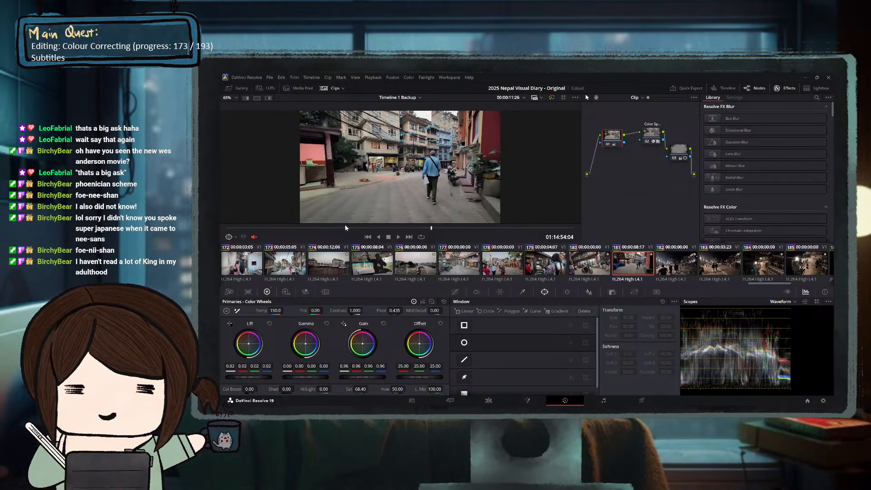
pyautogui.moveTo(345, 225); pyautogui.dragTo(457, 229)
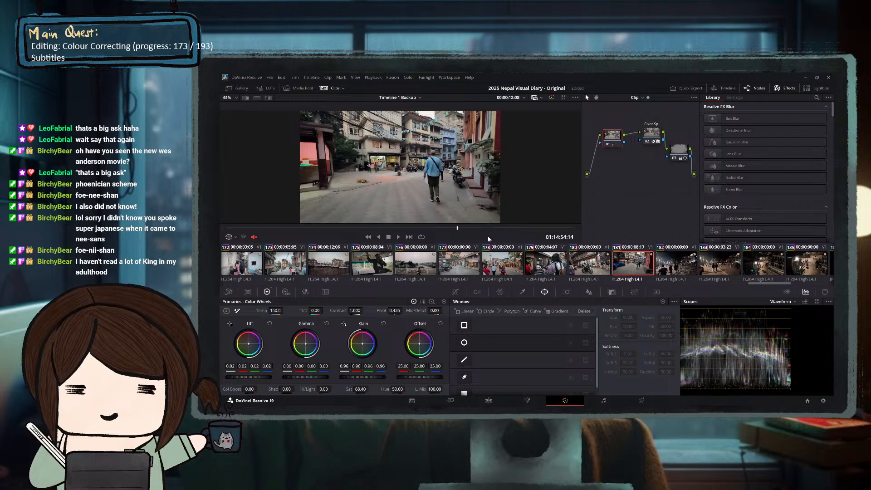
pyautogui.click(601, 272)
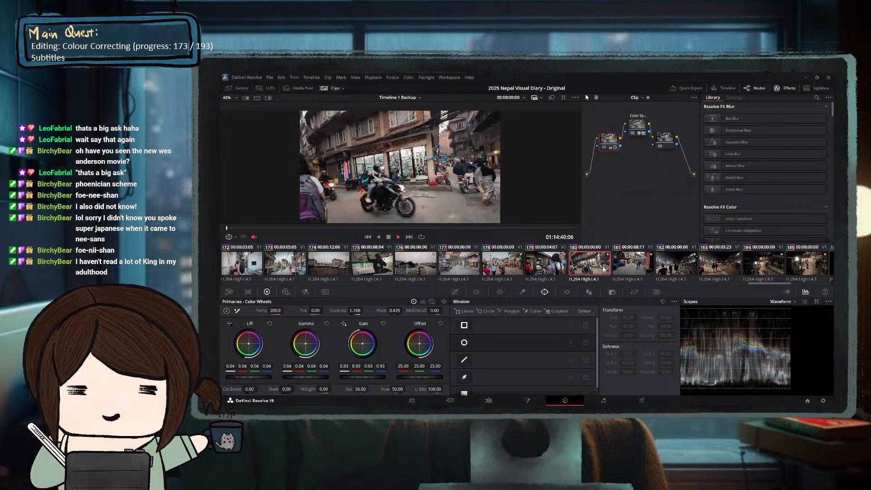
pyautogui.press('space')
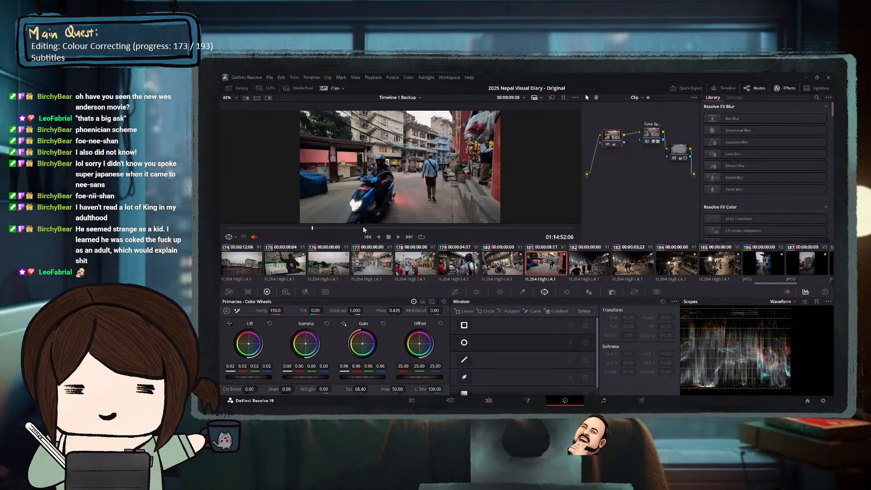
# Set clip 181's first-node gamma to 0.04 and check the frames back to the approaching blue scooter.
pyautogui.click(362, 227)
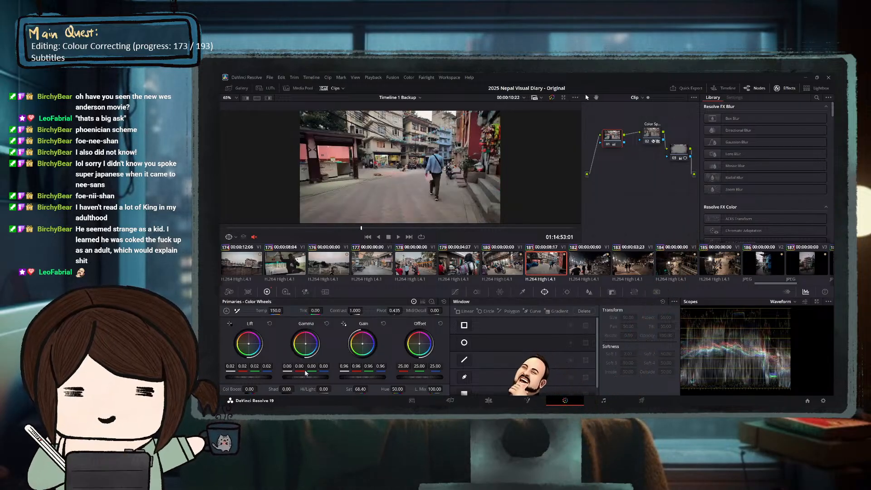
pyautogui.moveTo(306, 377); pyautogui.dragTo(314, 377)
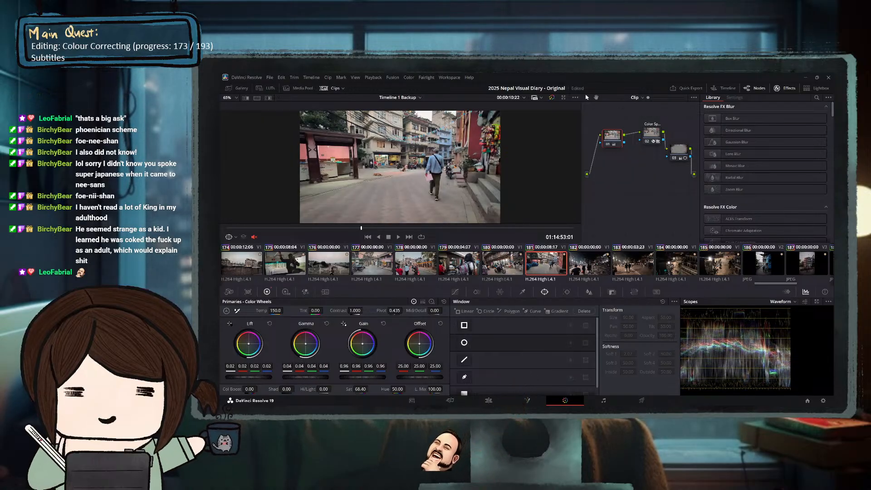
pyautogui.moveTo(317, 228); pyautogui.dragTo(274, 230)
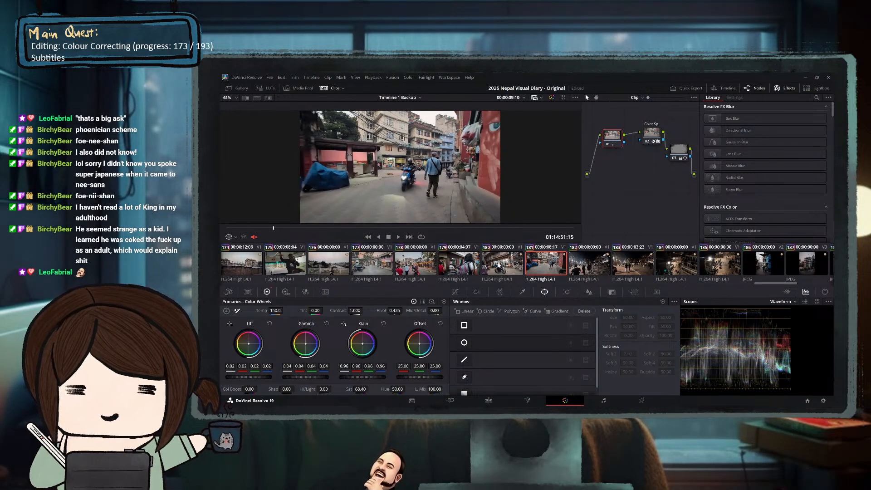
# Compare clip 181 with frames throughout clip 180, from the motorbikes to the market carts, to judge the brightness match.
pyautogui.click(499, 267)
pyautogui.click(559, 269)
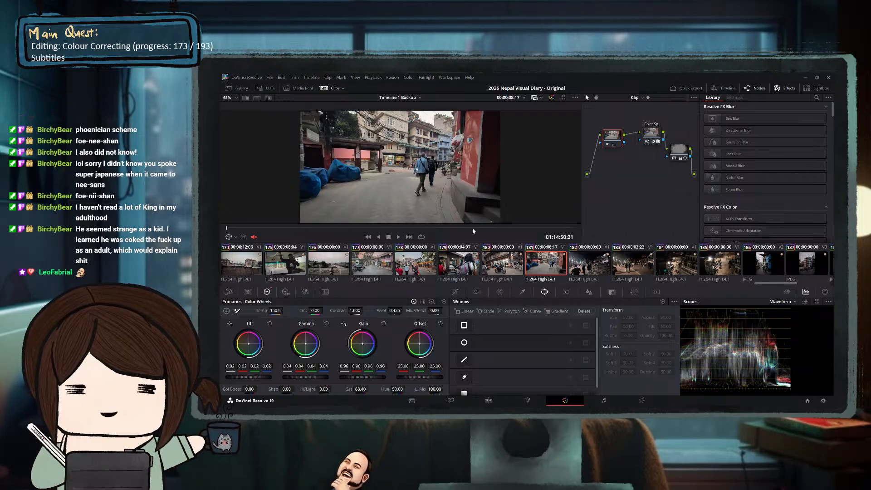
pyautogui.click(519, 272)
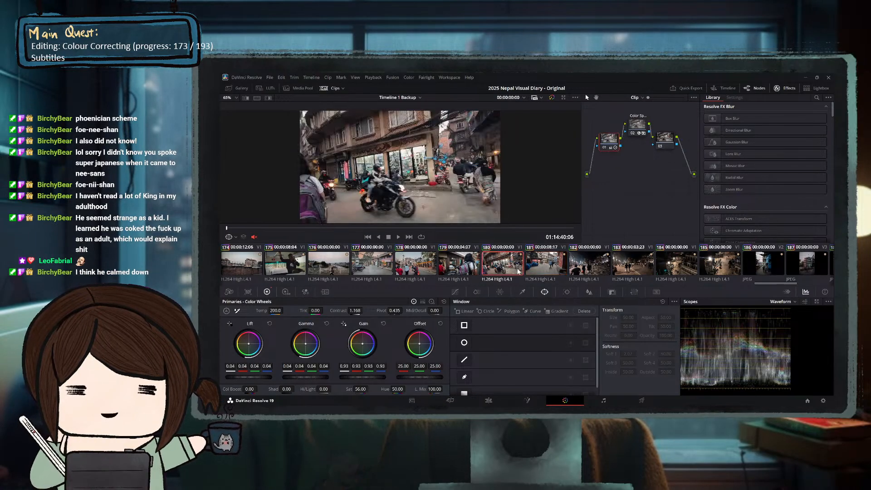
pyautogui.click(346, 228)
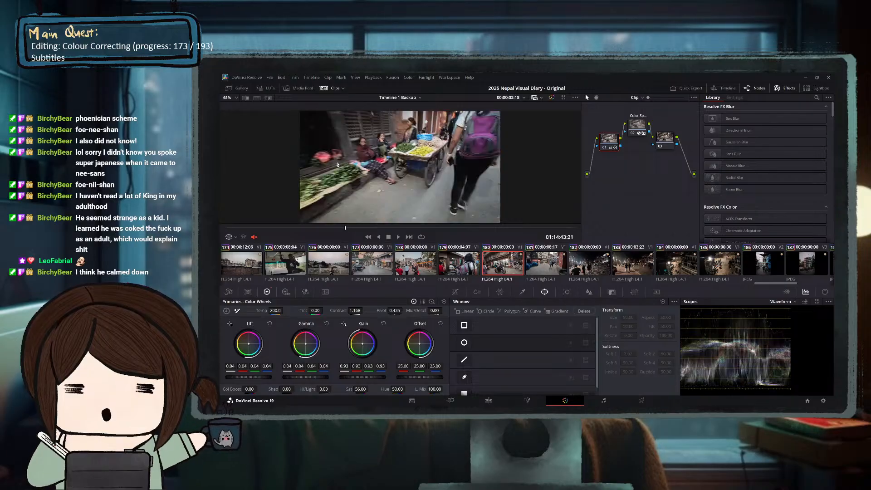
pyautogui.click(421, 227)
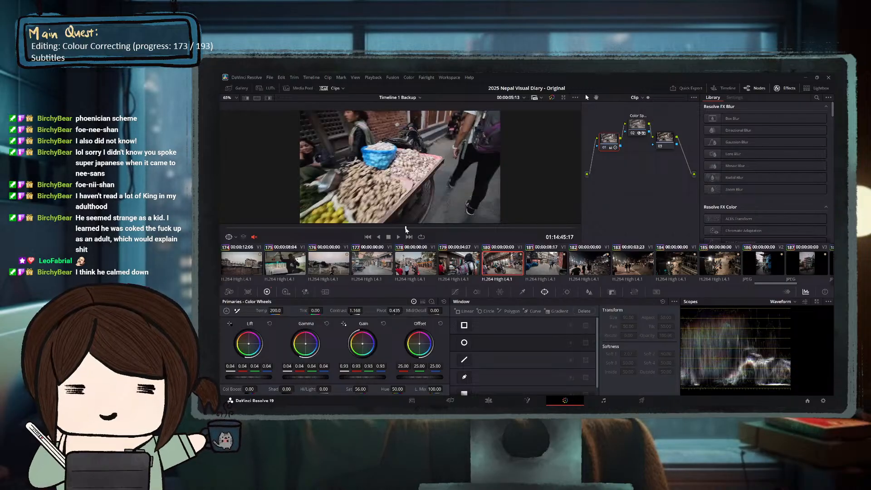
pyautogui.click(443, 228)
pyautogui.click(482, 227)
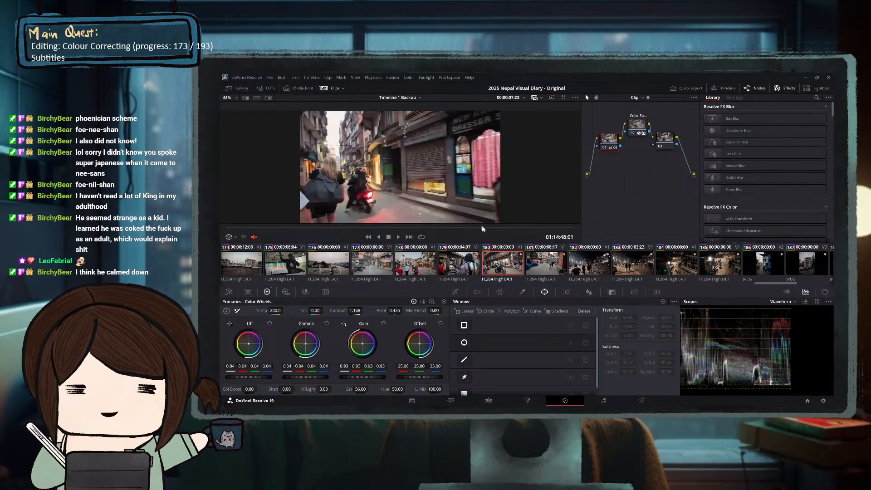
pyautogui.press('Down')
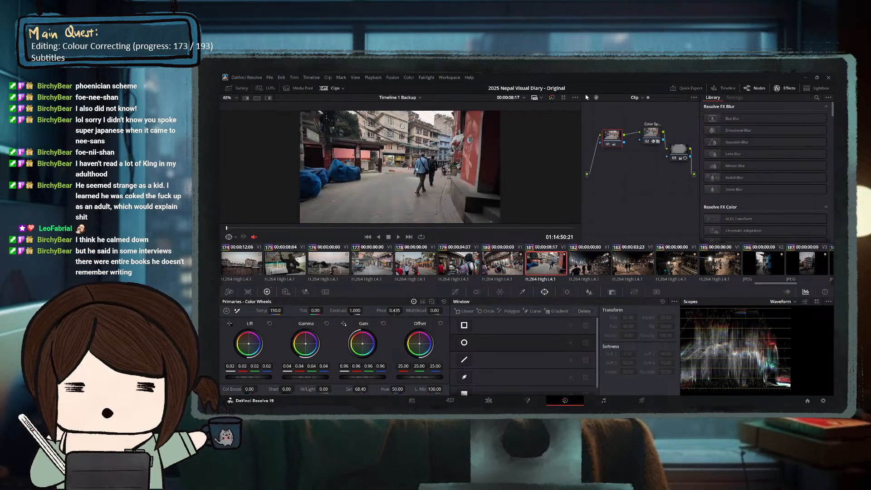
pyautogui.click(373, 228)
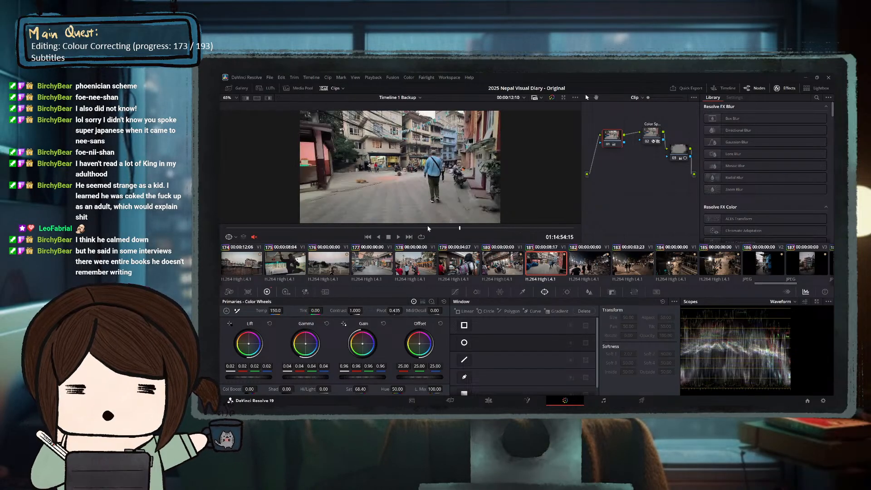
pyautogui.moveTo(428, 228); pyautogui.dragTo(332, 227)
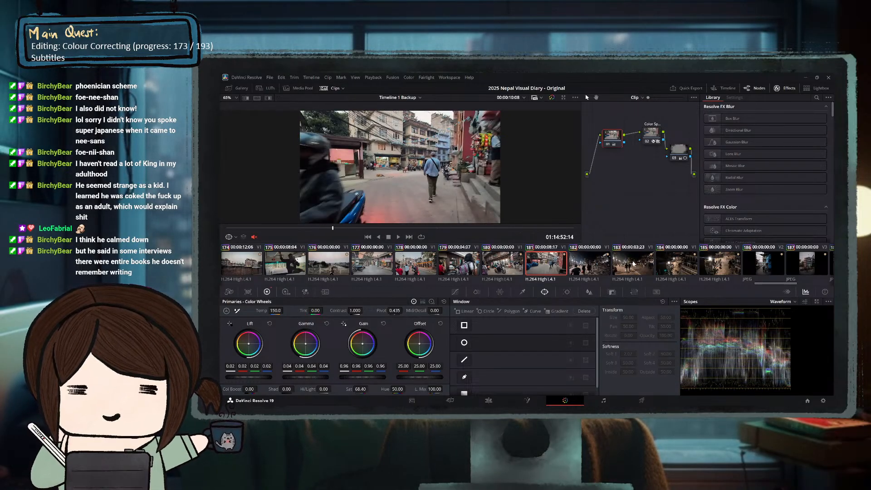
# On clip 182, add a serial node before the Color Space Transform node and another after it, arranging them in a row.
pyautogui.click(592, 265)
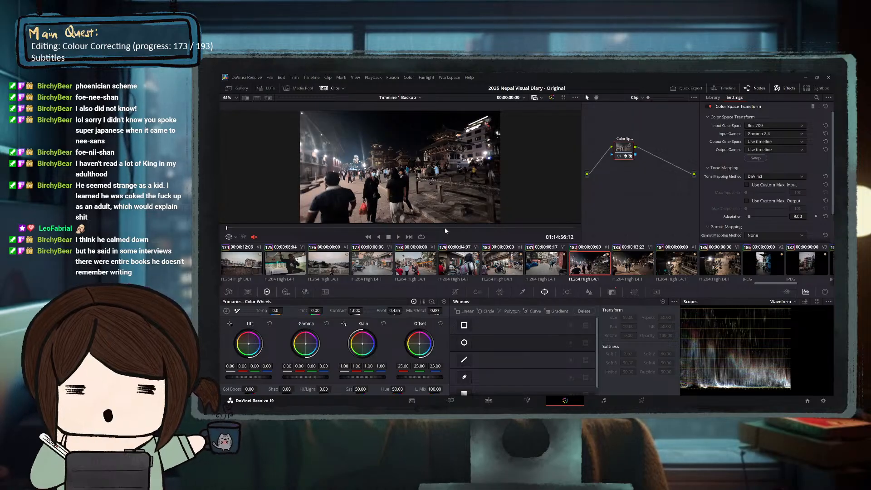
pyautogui.hotkey('shift', 's')
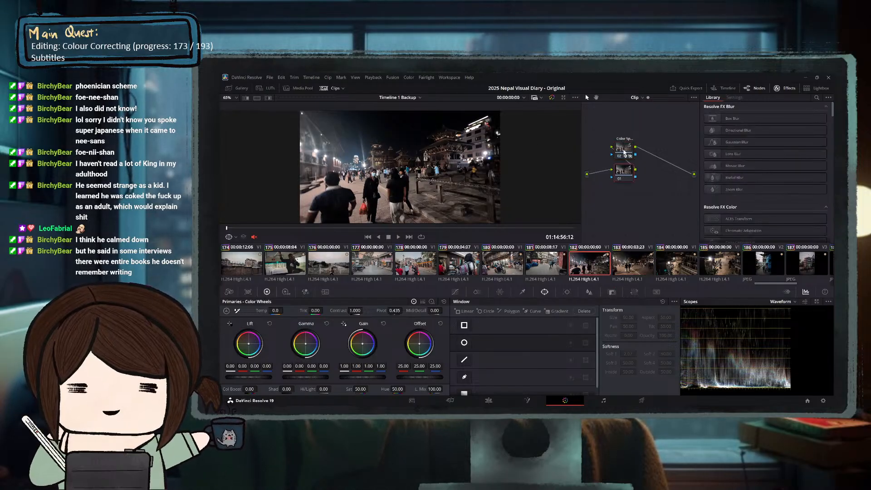
pyautogui.moveTo(626, 151)
pyautogui.mouseDown()
pyautogui.moveTo(646, 160)
pyautogui.moveTo(612, 139)
pyautogui.moveTo(634, 145)
pyautogui.mouseUp()
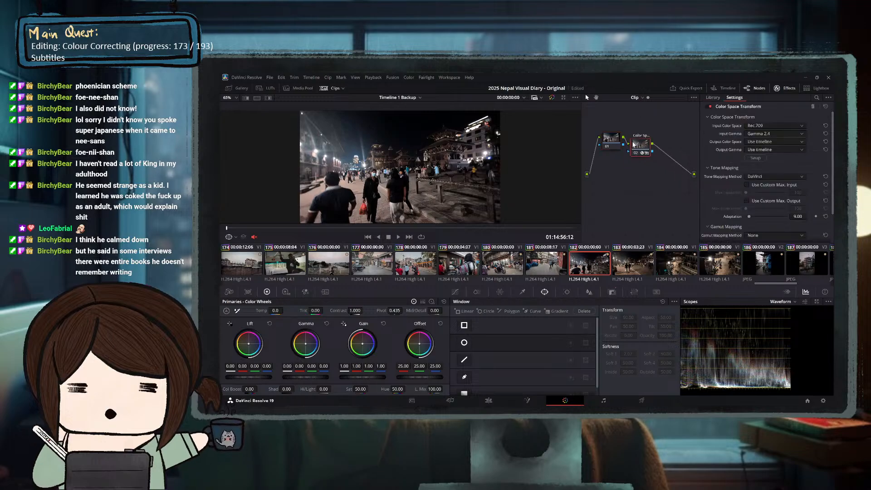
pyautogui.hotkey('alt', 's')
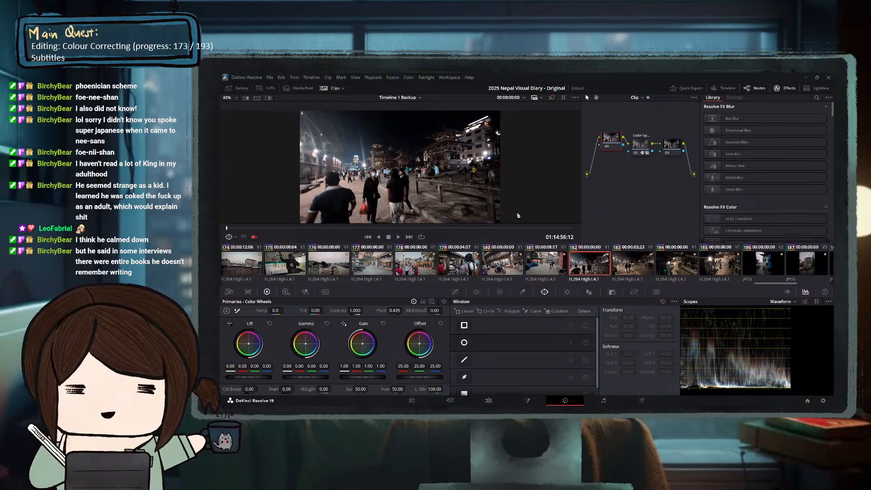
# Set the first node's lift to 0.02 and gain to 0.89 on clip 182, and save the project.
pyautogui.moveTo(227, 378); pyautogui.dragTo(245, 377)
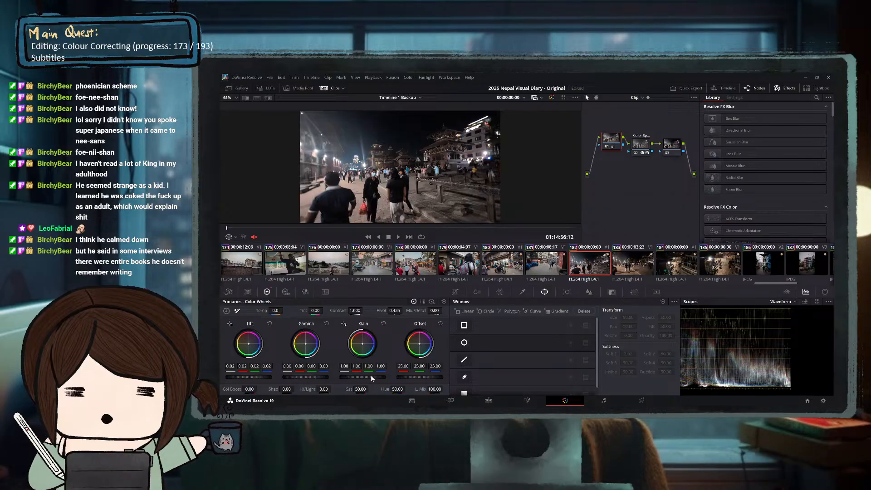
pyautogui.moveTo(371, 376); pyautogui.dragTo(353, 377)
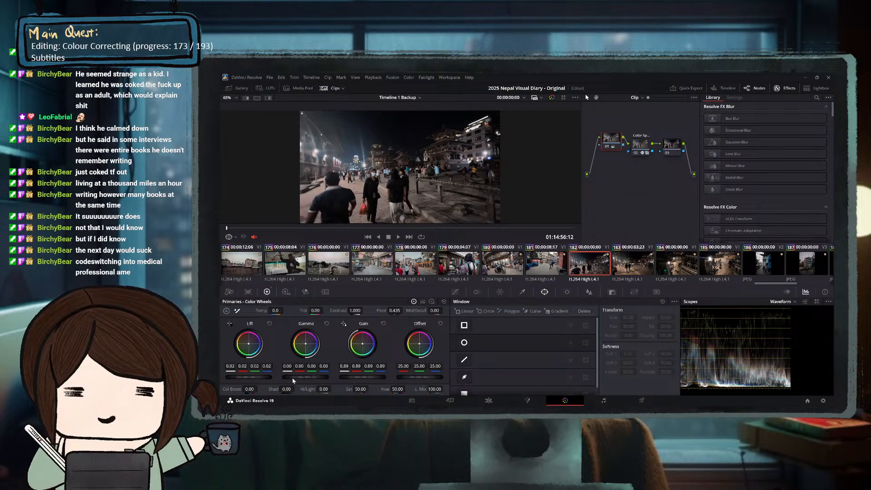
pyautogui.hotkey('ctrl', 's')
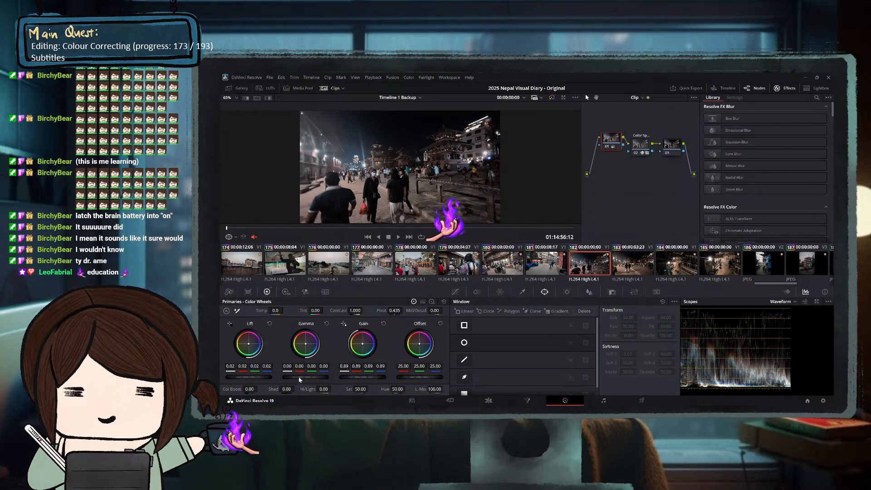
# Set clip 182's first node to lift 0.04, gamma 0.05, temperature 380 and saturation 56.60.
pyautogui.moveTo(245, 377); pyautogui.dragTo(307, 378)
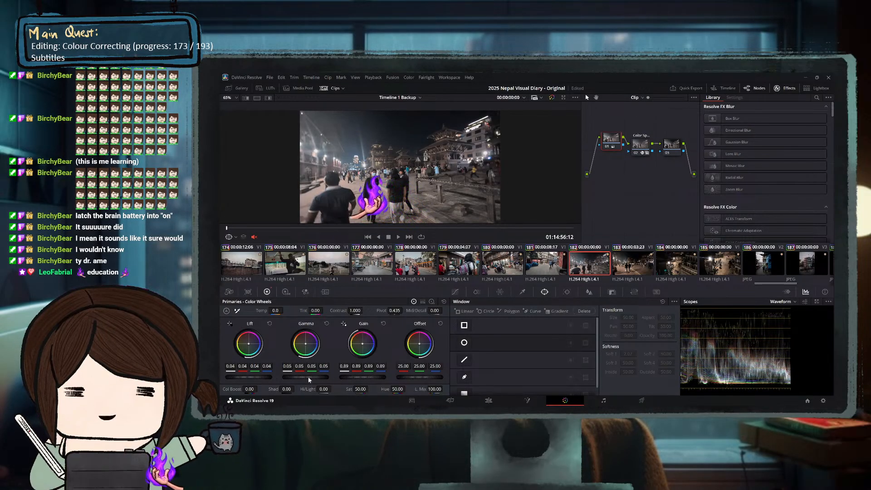
pyautogui.moveTo(274, 311); pyautogui.dragTo(287, 311)
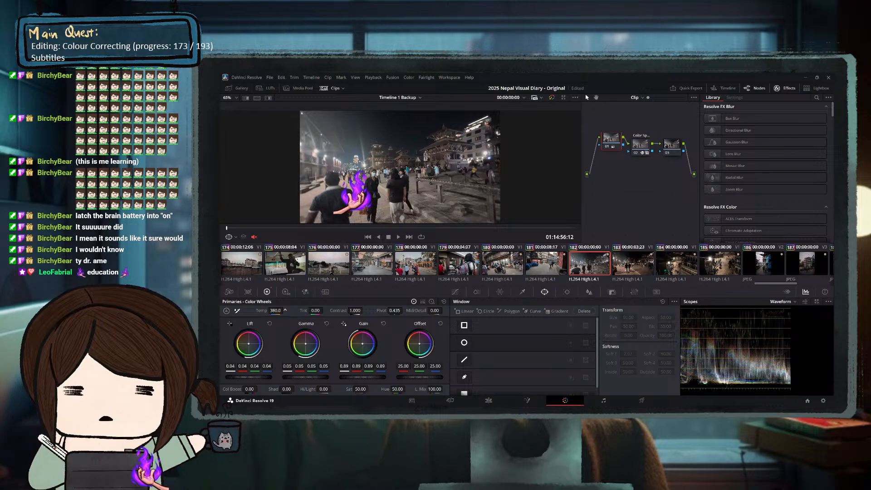
pyautogui.moveTo(372, 391); pyautogui.dragTo(370, 389)
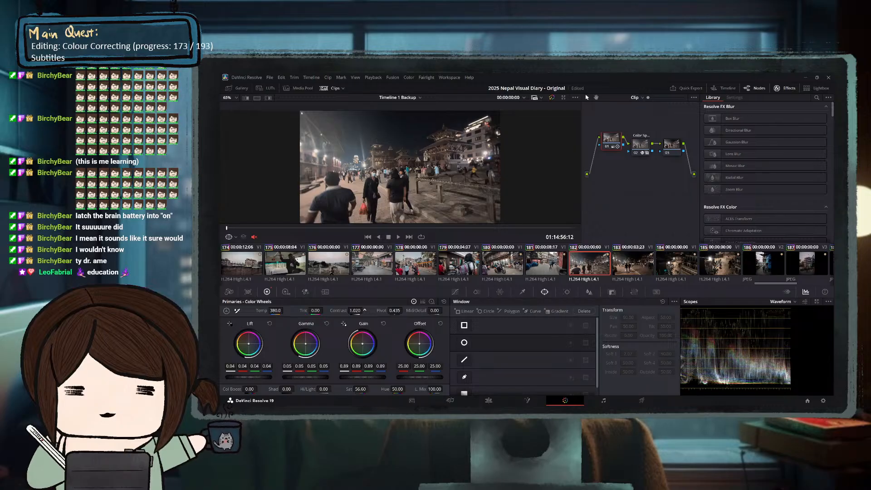
# Set clip 182's temperature to 300 and contrast to 1.022, playing and scrubbing the night crowd shot to judge the grade.
pyautogui.press('space')
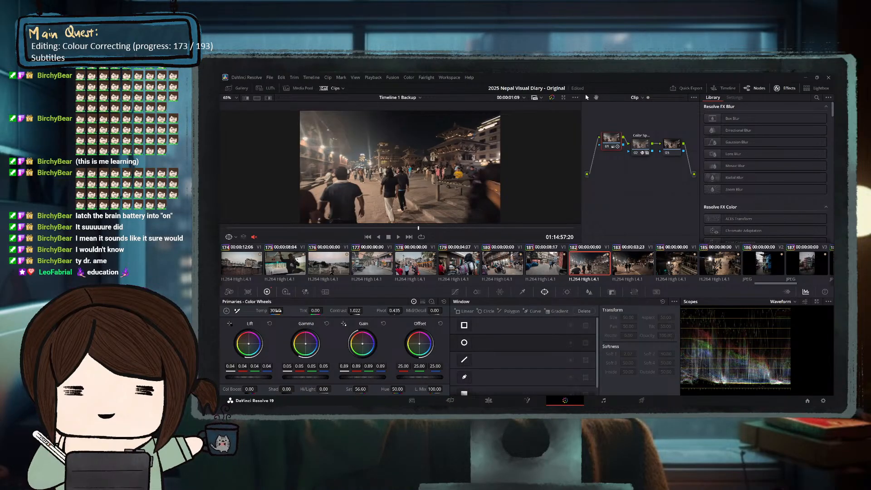
pyautogui.click(311, 228)
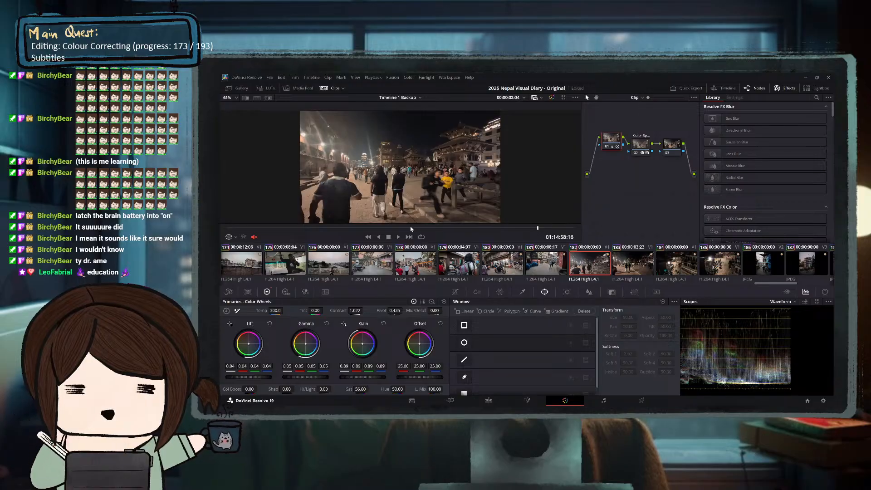
pyautogui.moveTo(533, 227); pyautogui.dragTo(236, 227)
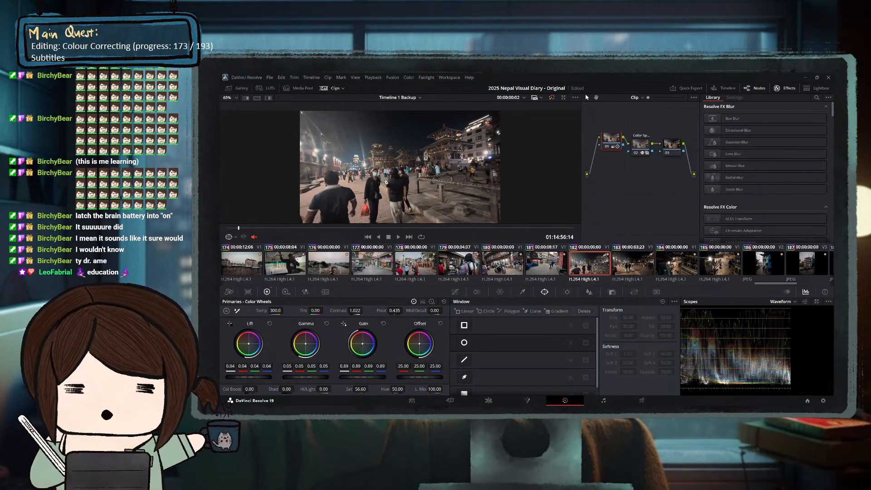
pyautogui.click(313, 227)
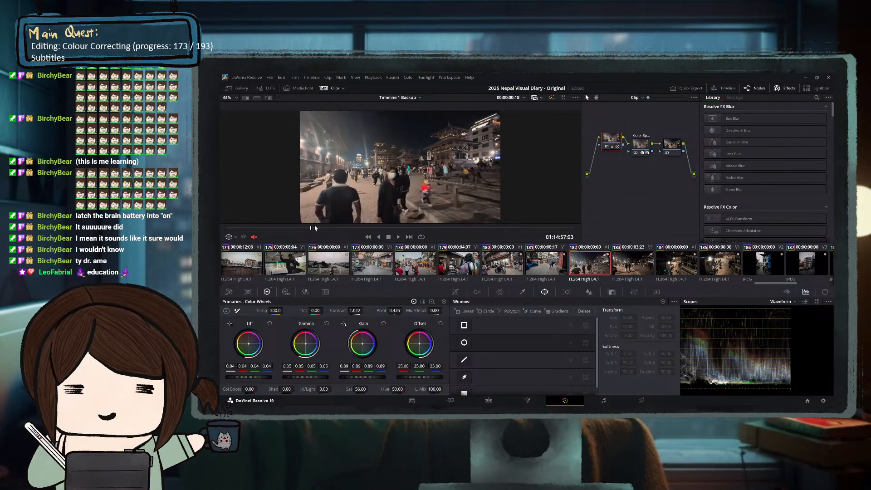
# Add a circular power window to clip 182's last node, stretched to nearly fill the frame, about size 61.61, aspect 72.07 and softness 6.50.
pyautogui.moveTo(316, 228); pyautogui.dragTo(401, 227)
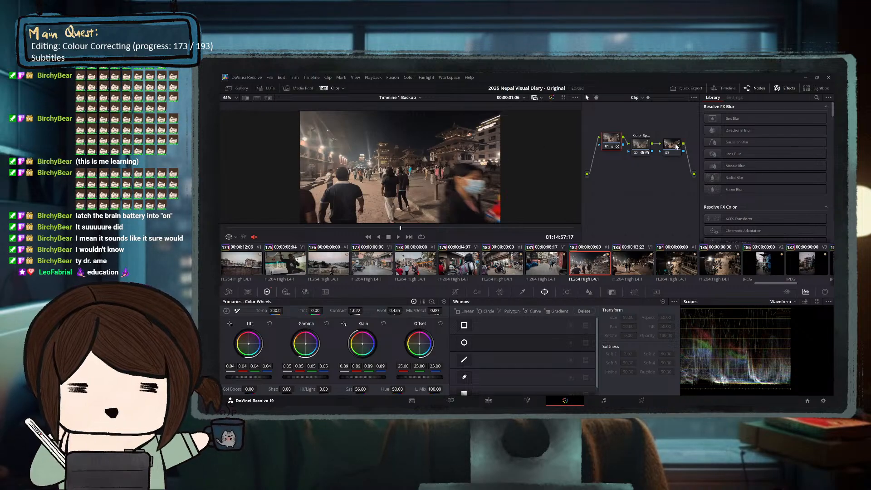
pyautogui.click(486, 312)
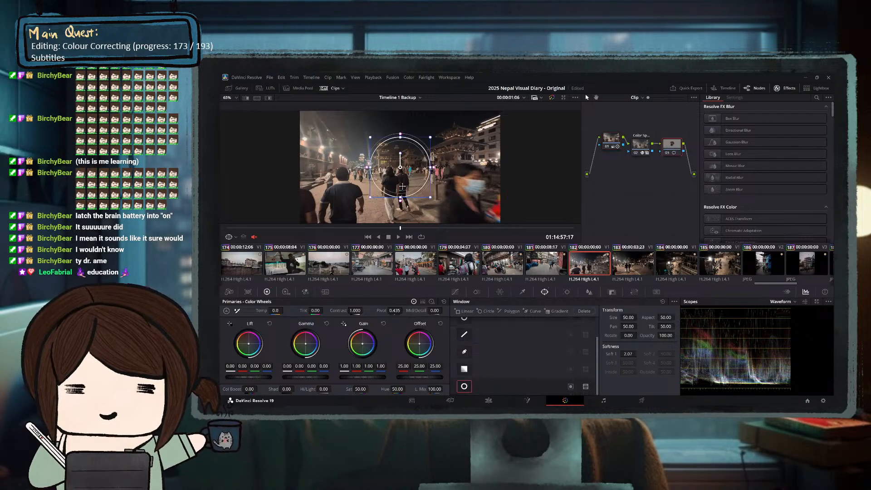
pyautogui.moveTo(370, 169); pyautogui.dragTo(310, 172)
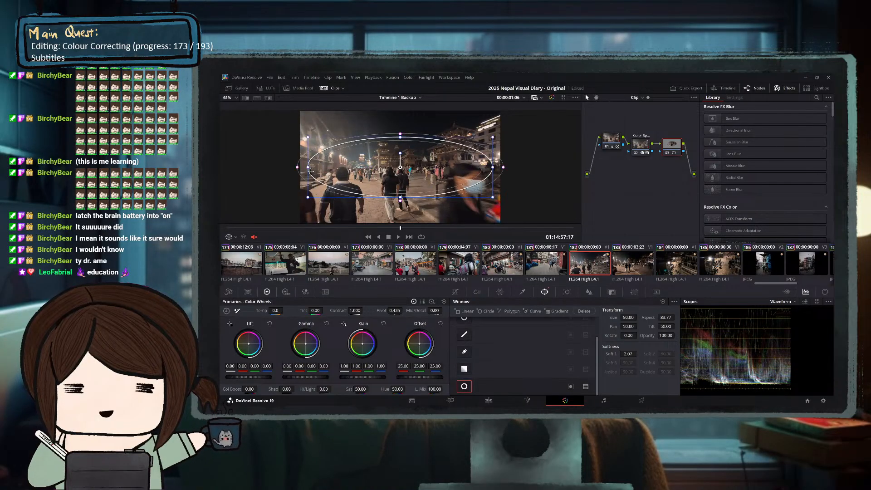
pyautogui.moveTo(399, 136); pyautogui.dragTo(400, 104)
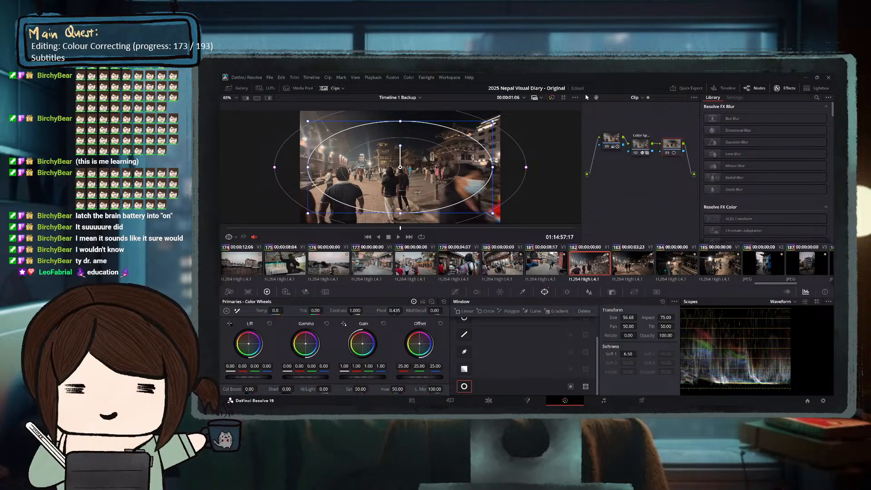
pyautogui.moveTo(430, 174)
pyautogui.mouseDown()
pyautogui.moveTo(404, 173)
pyautogui.moveTo(416, 180)
pyautogui.mouseUp()
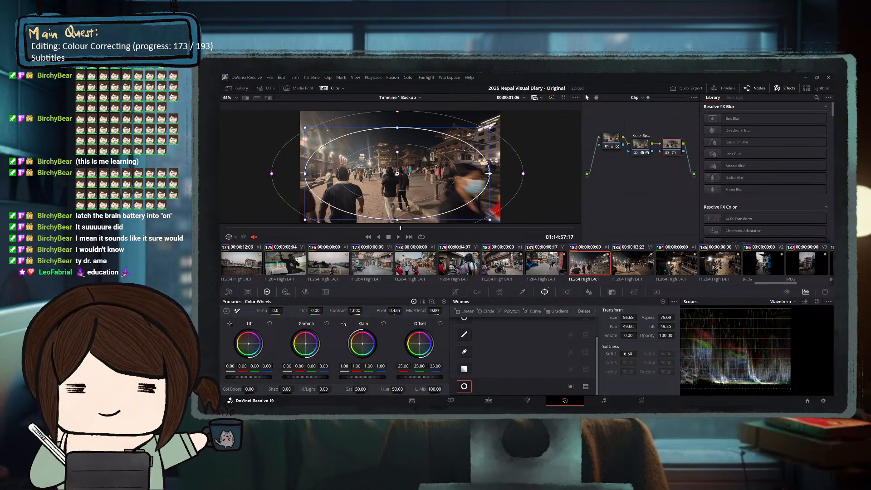
pyautogui.moveTo(490, 174); pyautogui.dragTo(501, 173)
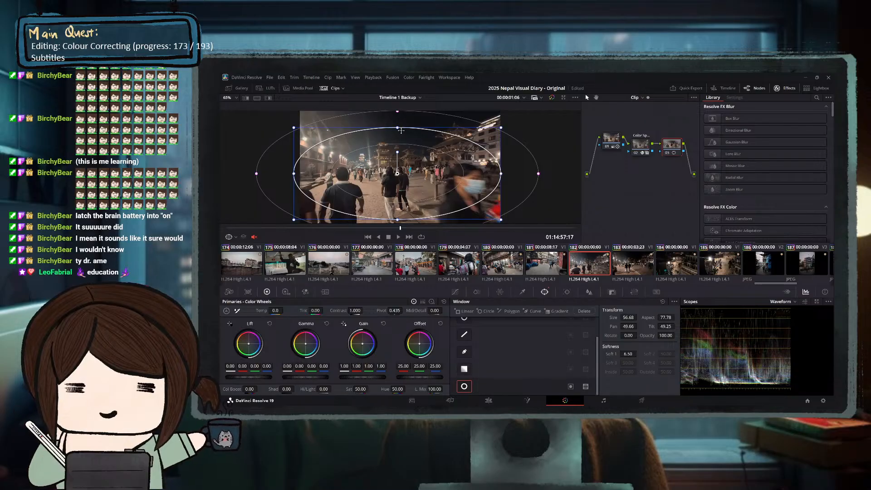
pyautogui.moveTo(397, 127); pyautogui.dragTo(398, 116)
pyautogui.moveTo(410, 178); pyautogui.dragTo(411, 168)
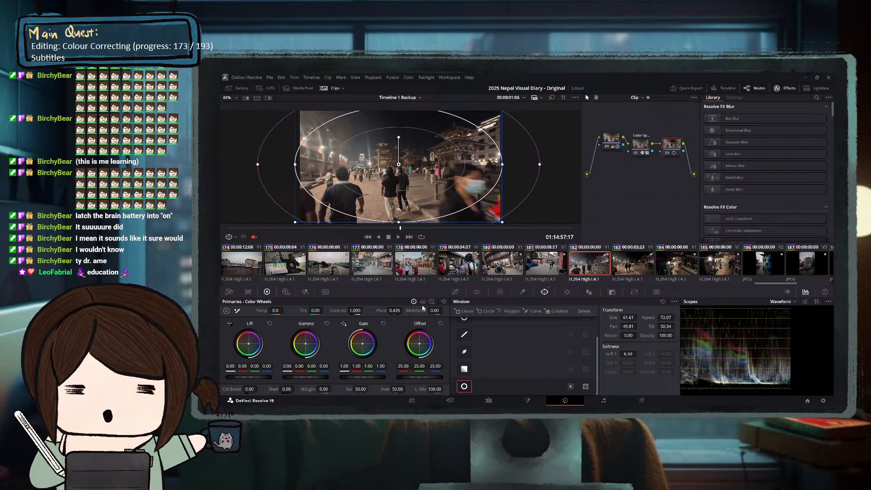
# Invert the circular window and set its node's gamma to -0.15, then set the first node's temperature to 90 on clip 182.
pyautogui.click(570, 387)
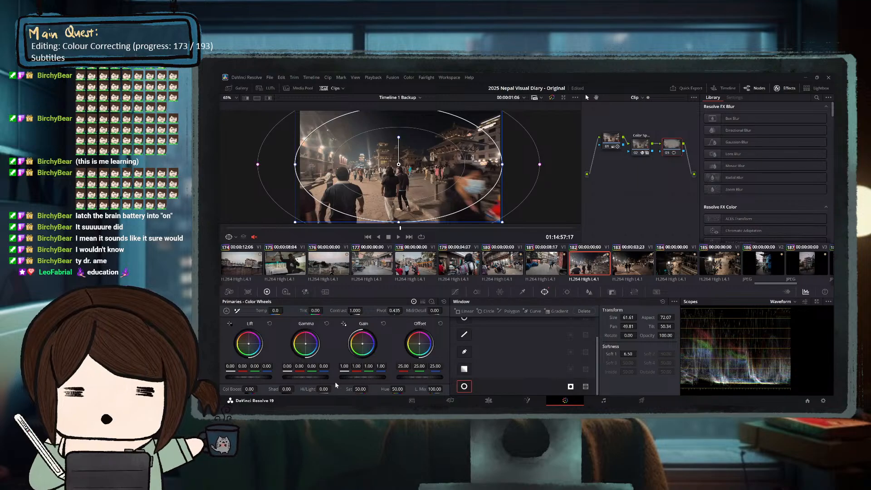
pyautogui.moveTo(306, 377); pyautogui.dragTo(293, 377)
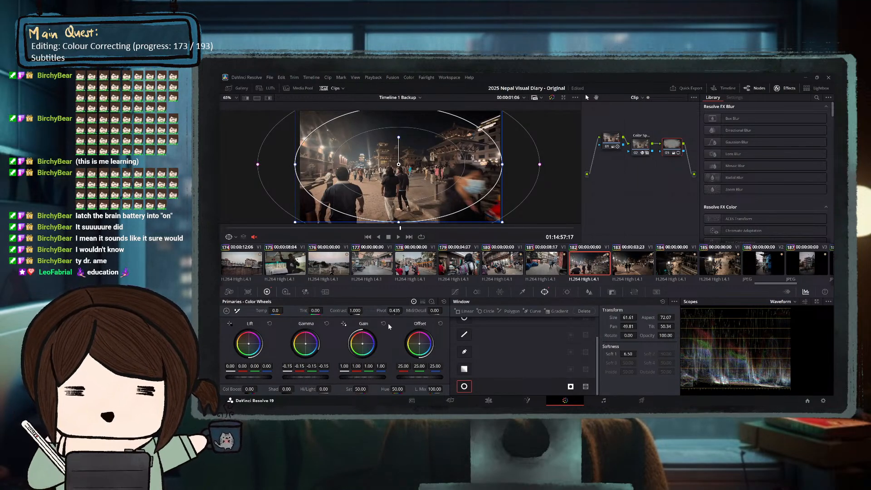
pyautogui.click(614, 139)
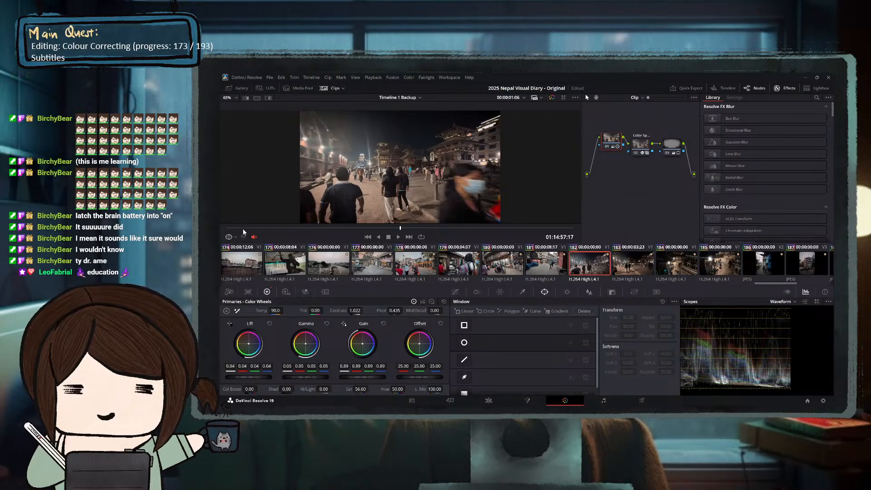
# Play clip 182 into clip 183, then replay it and compare clip 182 with its grade bypassed and enabled.
pyautogui.press('space')
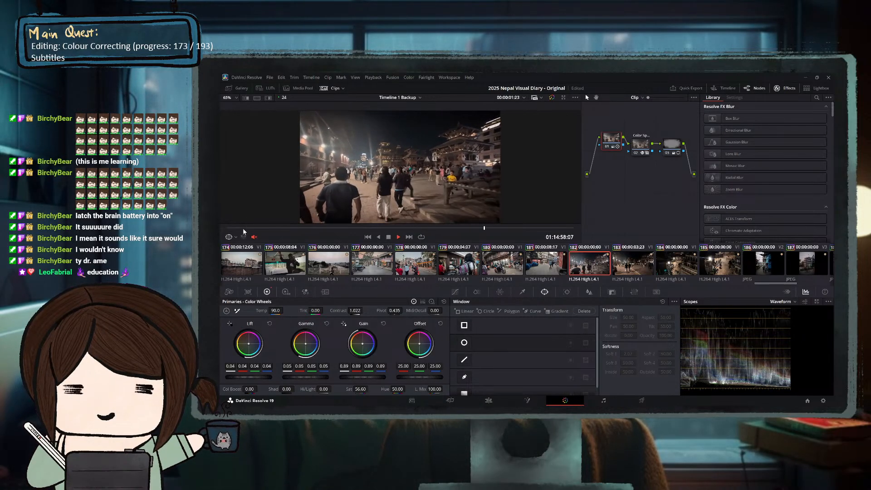
pyautogui.press('Down')
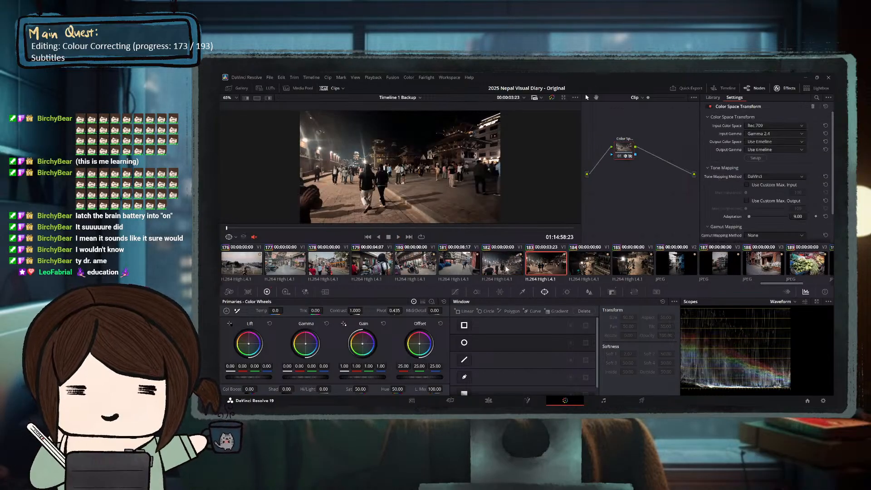
pyautogui.click(507, 269)
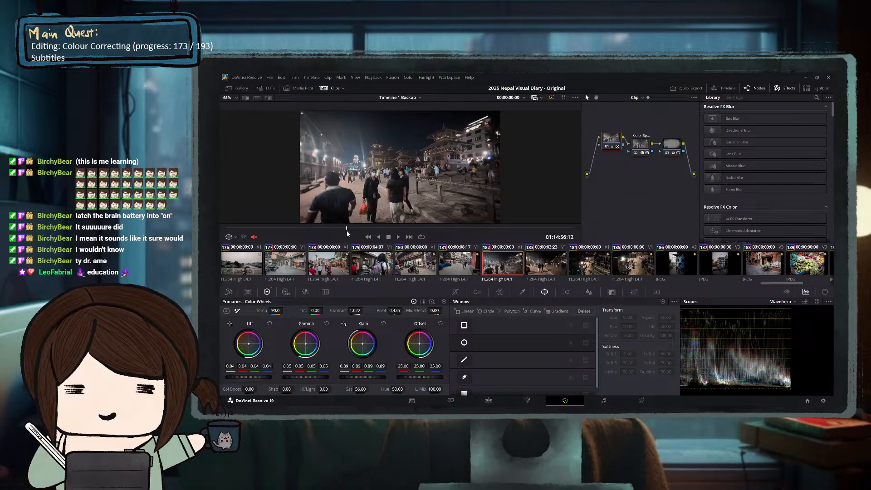
pyautogui.press('space')
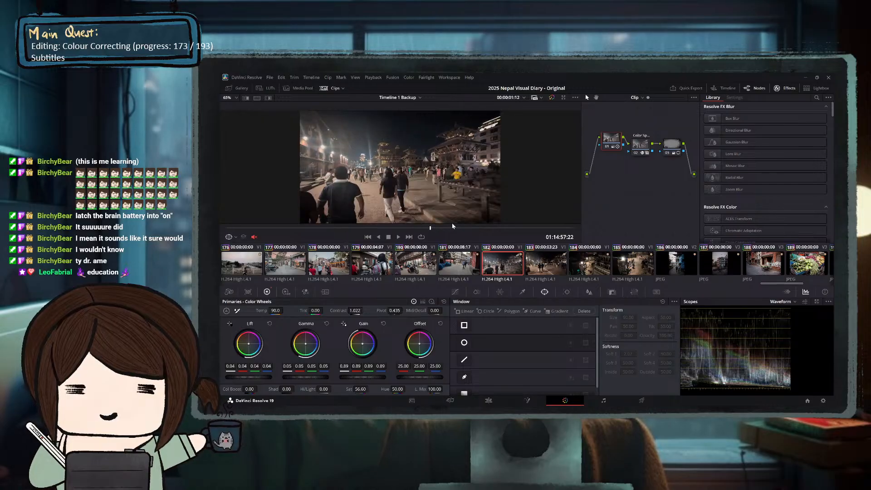
pyautogui.click(552, 98)
pyautogui.click(552, 99)
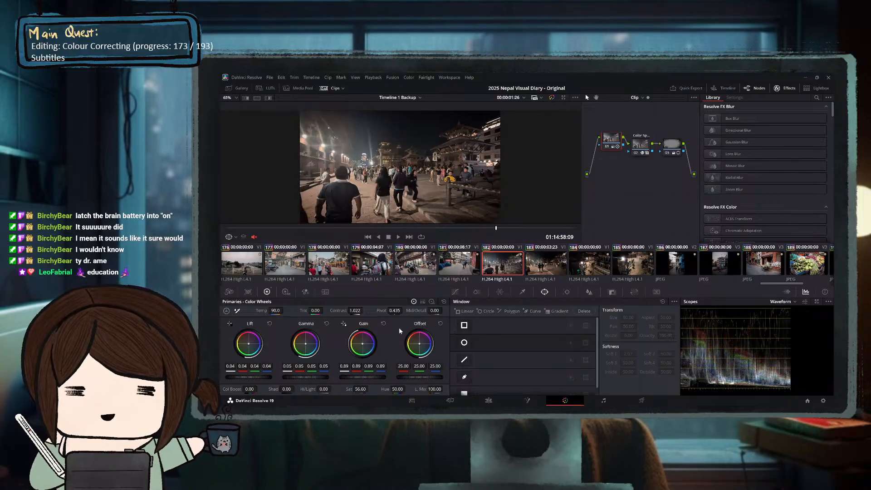
# Switch to the Edit page and enlarge the timeline viewer, hiding the effects library and media pool.
pyautogui.click(451, 401)
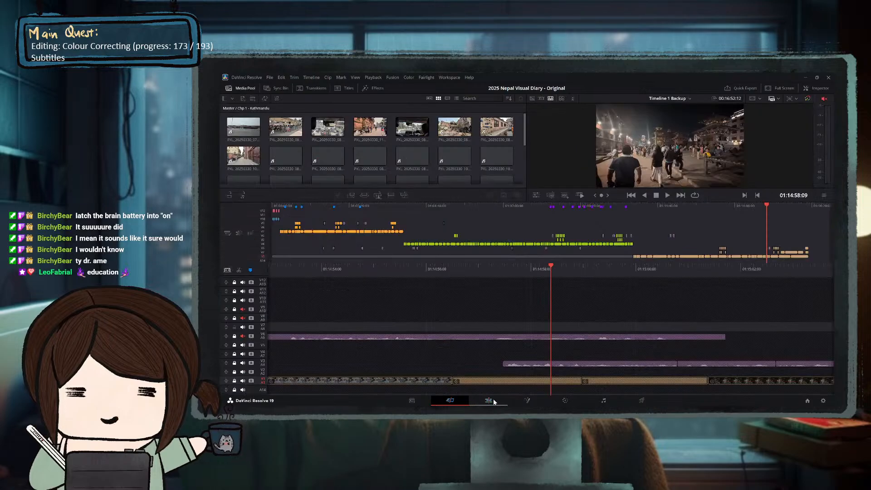
pyautogui.click(489, 401)
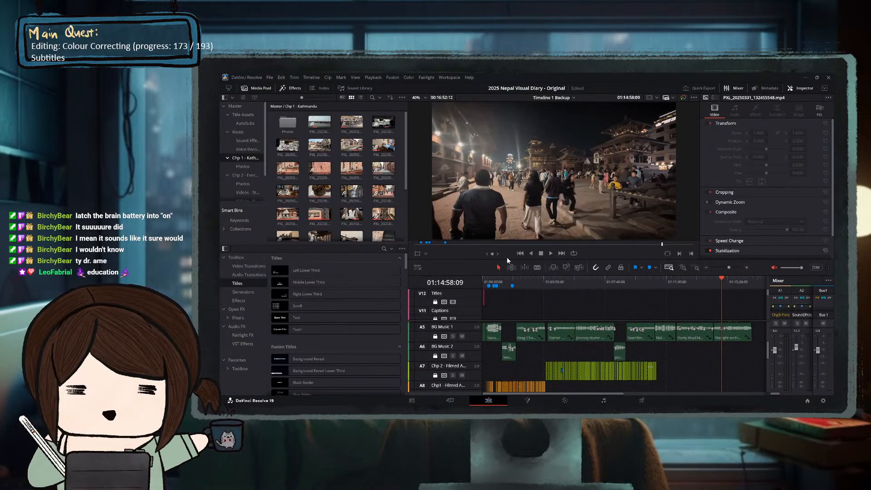
pyautogui.moveTo(507, 260); pyautogui.dragTo(514, 303)
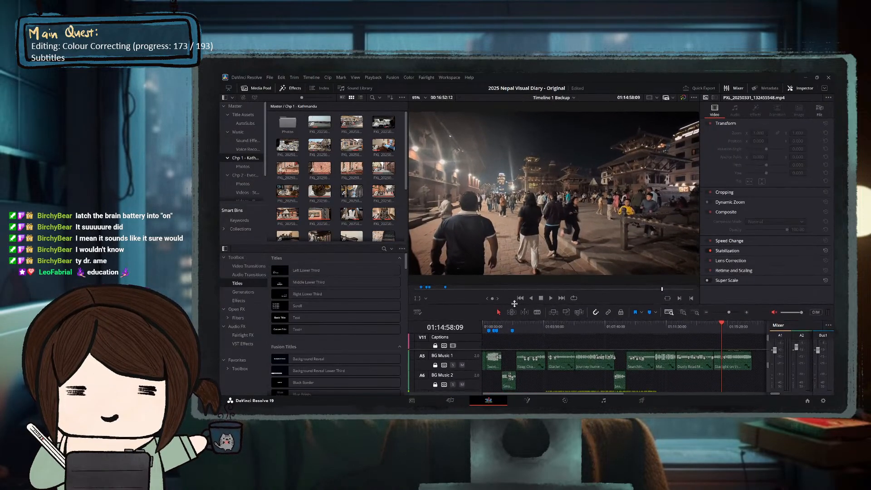
pyautogui.click(285, 89)
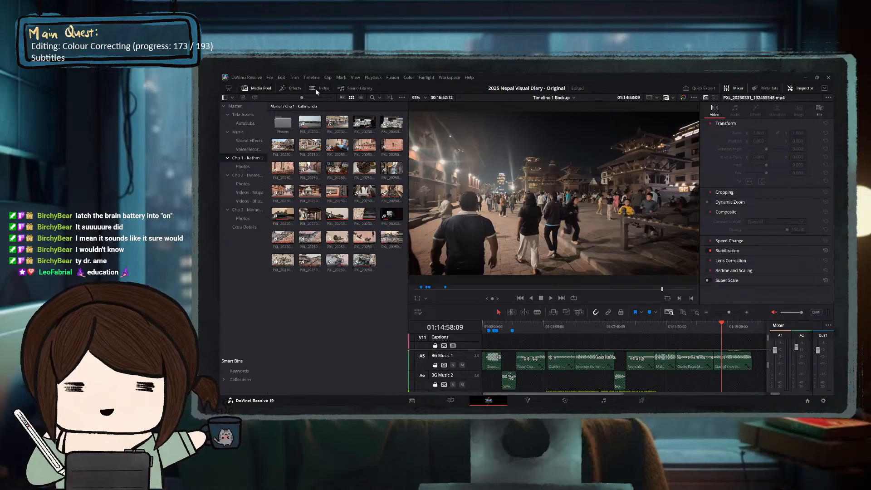
pyautogui.click(257, 88)
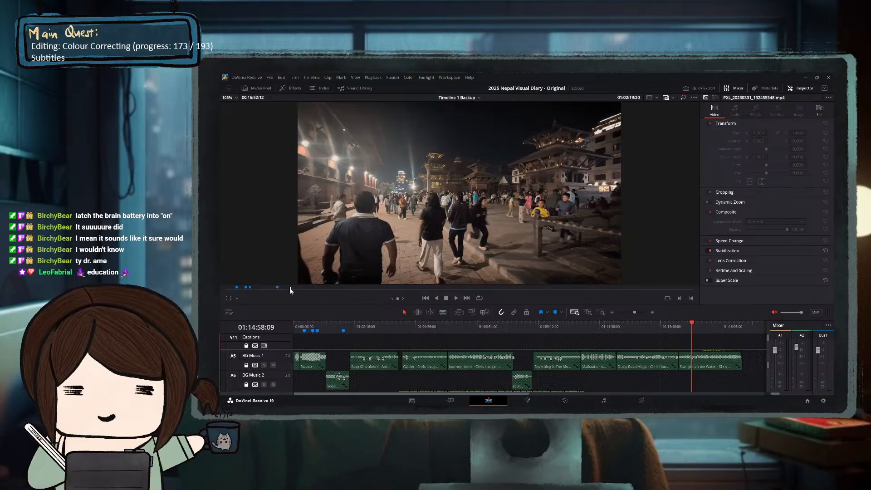
# Play the timeline briefly from about 01:02:19:20 in the enlarged viewer.
pyautogui.click(290, 289)
pyautogui.press('space')
pyautogui.press('space')
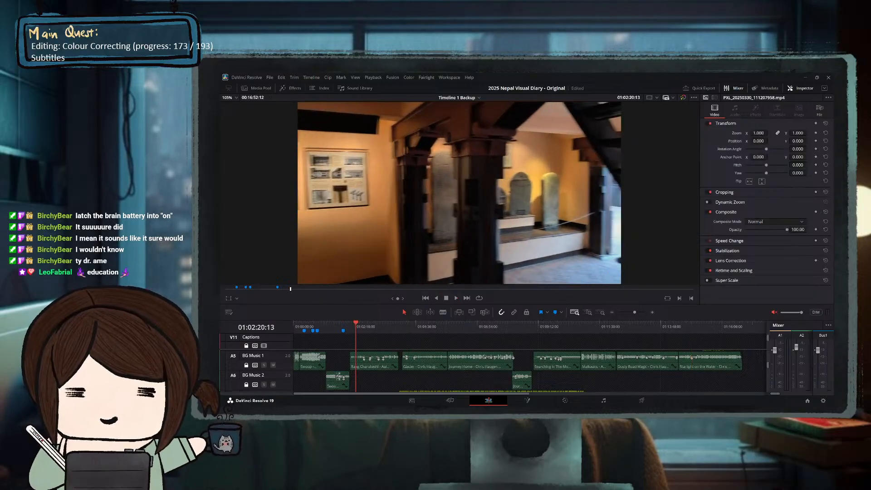
# Return to the Color page and select clip 182 again.
pyautogui.hotkey('shift', '6')
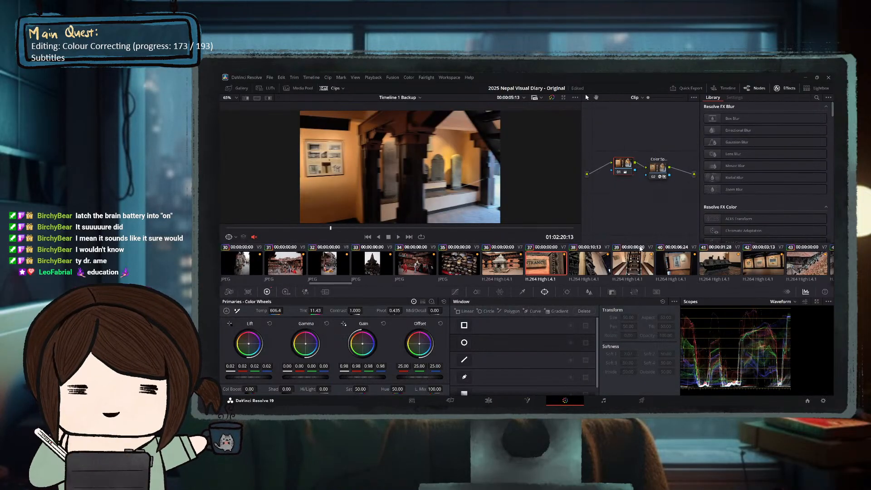
pyautogui.scroll(-5, 656, 257)
pyautogui.scroll(-20, 656, 257)
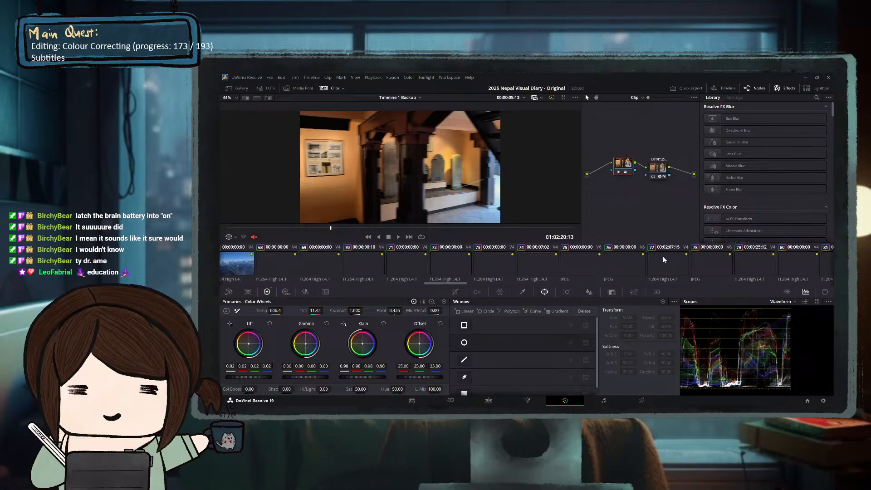
pyautogui.scroll(-18, 667, 259)
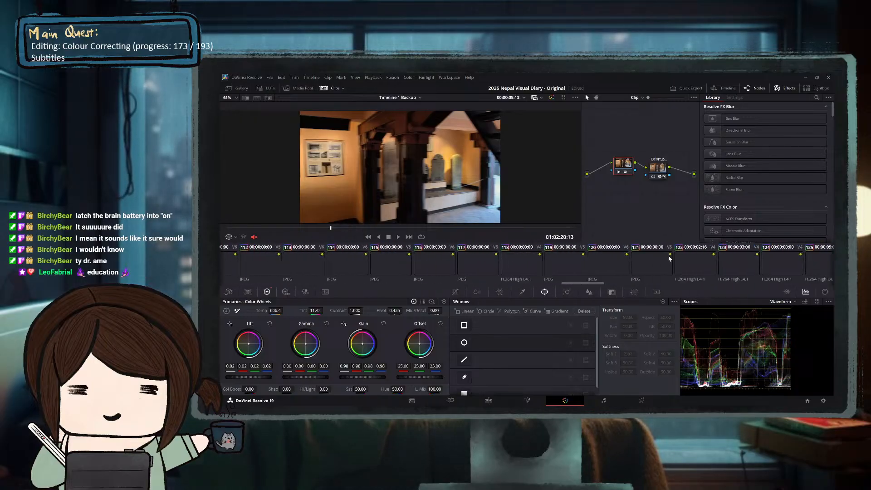
pyautogui.scroll(-17, 668, 257)
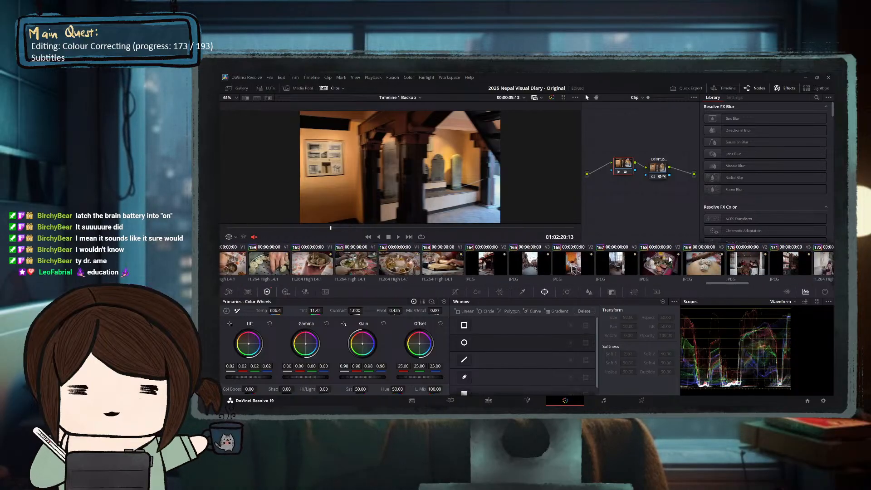
pyautogui.click(592, 263)
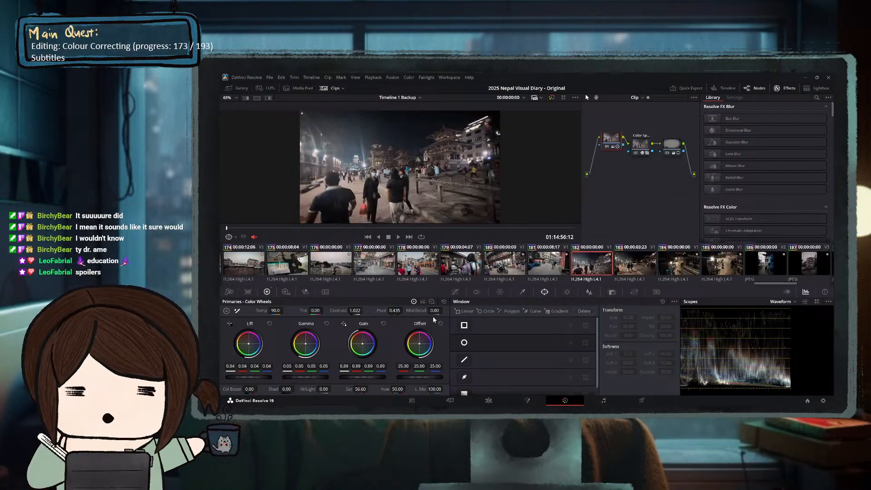
# Check the cut from clip 182 to clip 183 in the Edit page's large viewer, then return to clip 182 for grading.
pyautogui.click(491, 402)
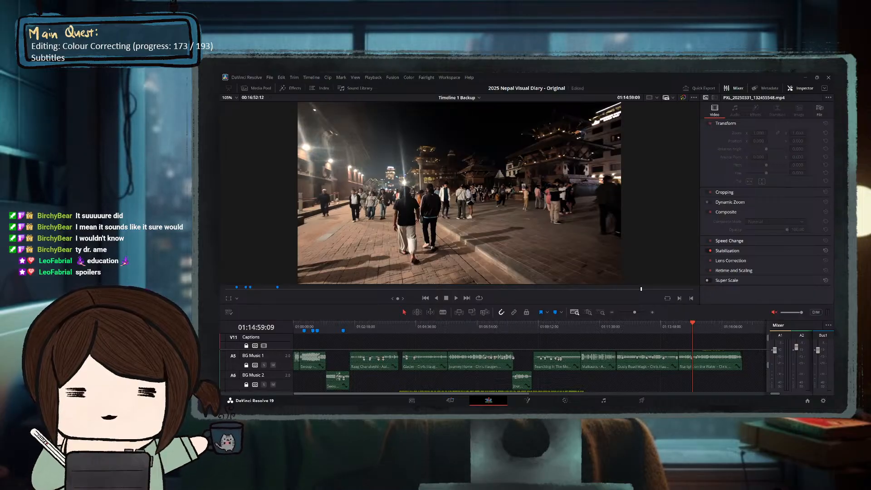
pyautogui.click(565, 401)
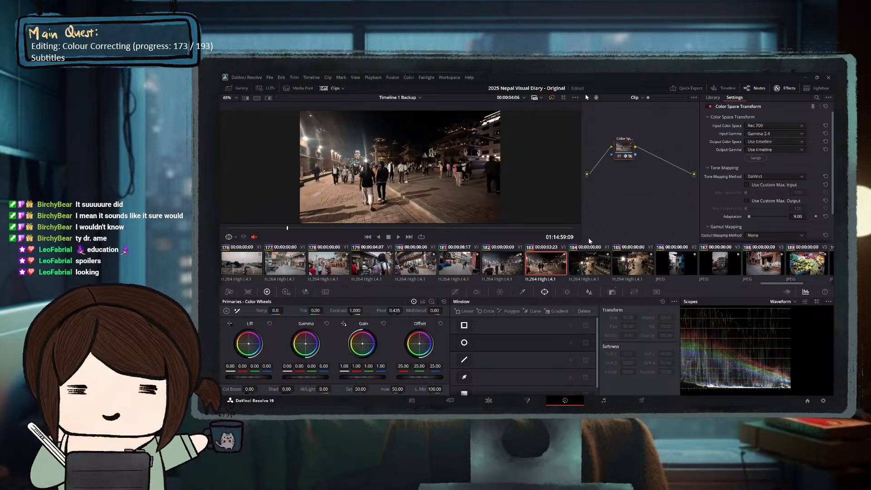
pyautogui.press('Up')
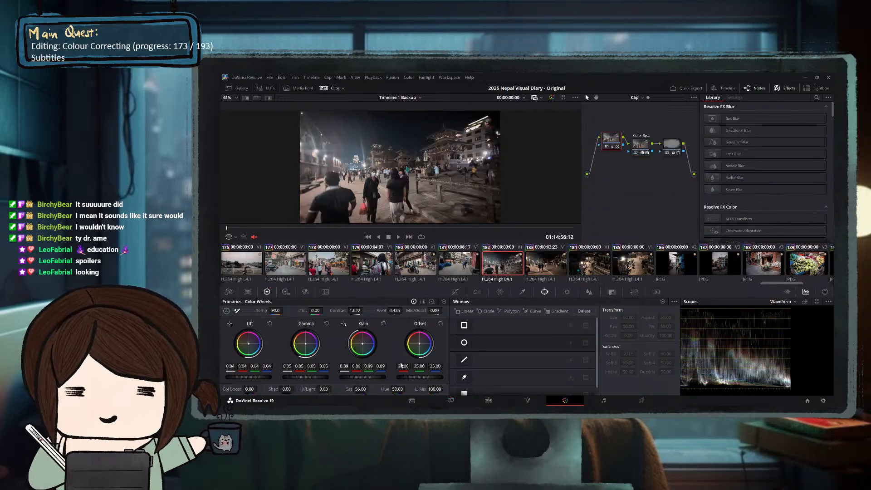
# Replay clip 182 several times, then bypass its grade near the clip's start to compare with the original.
pyautogui.press('space')
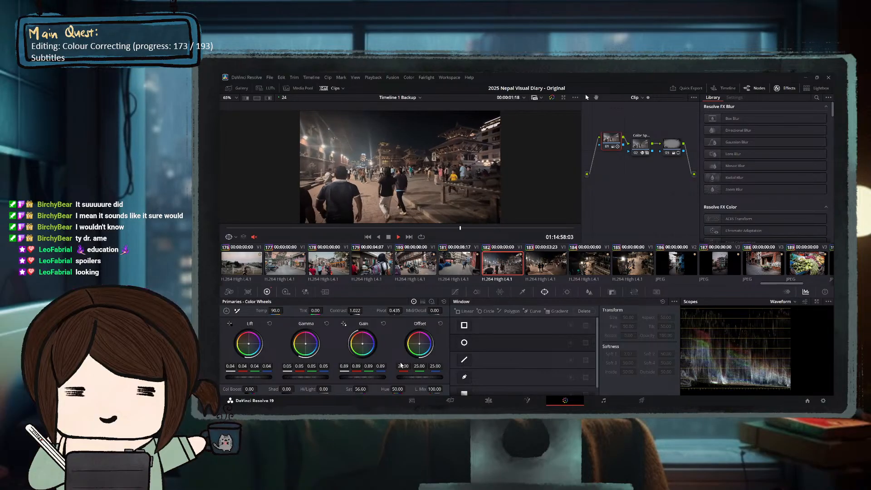
pyautogui.press('space')
pyautogui.click(243, 228)
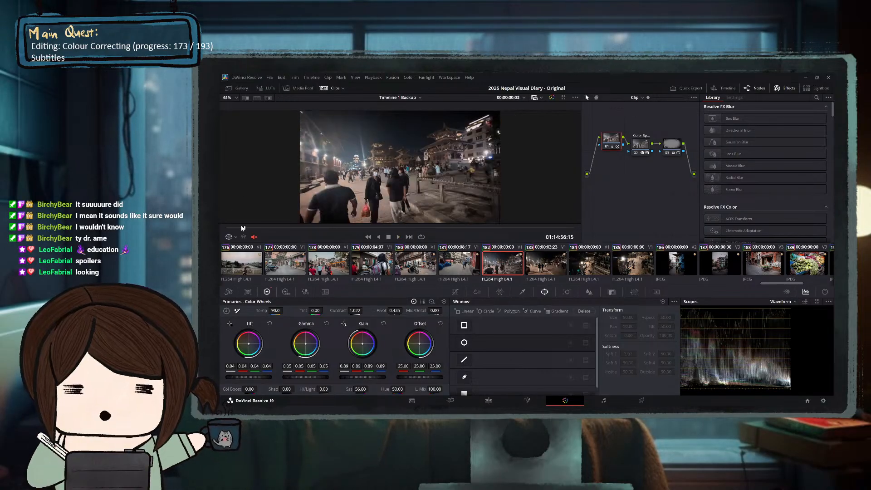
pyautogui.press('space')
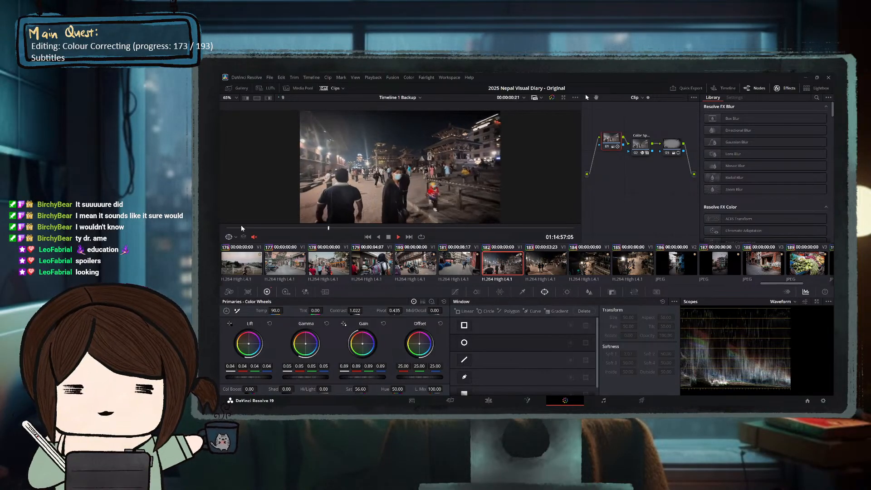
pyautogui.press('space')
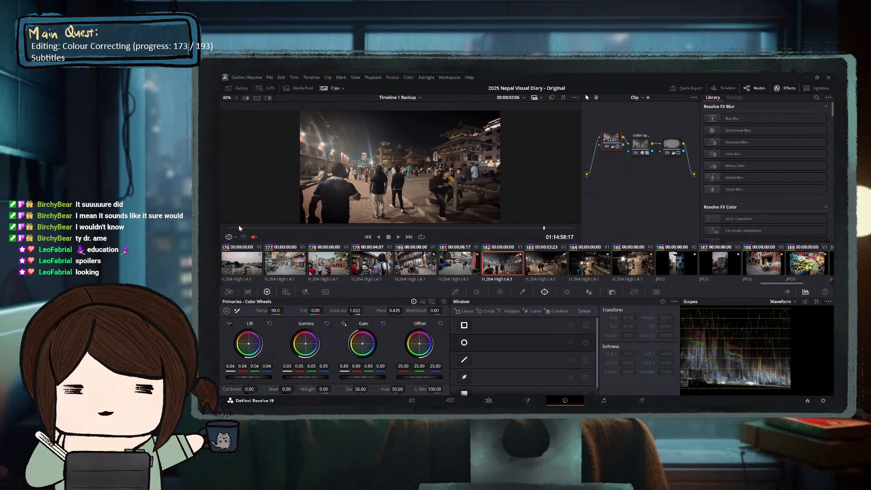
pyautogui.click(249, 229)
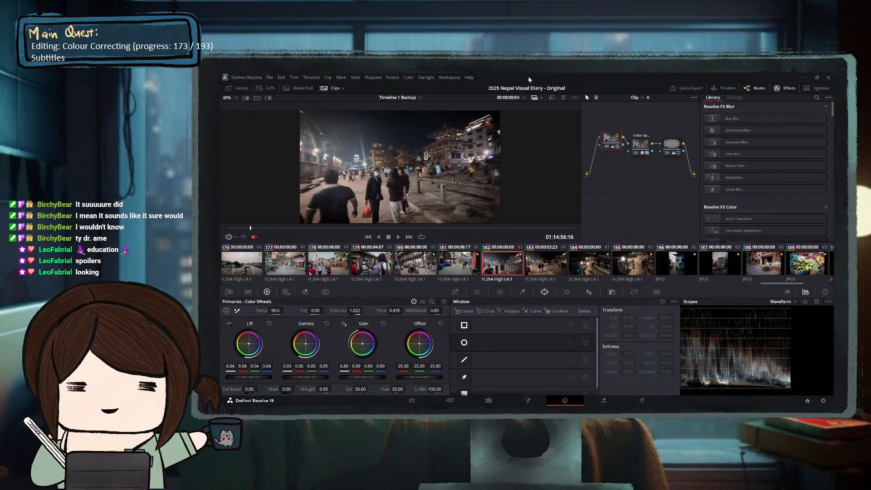
pyautogui.click(554, 98)
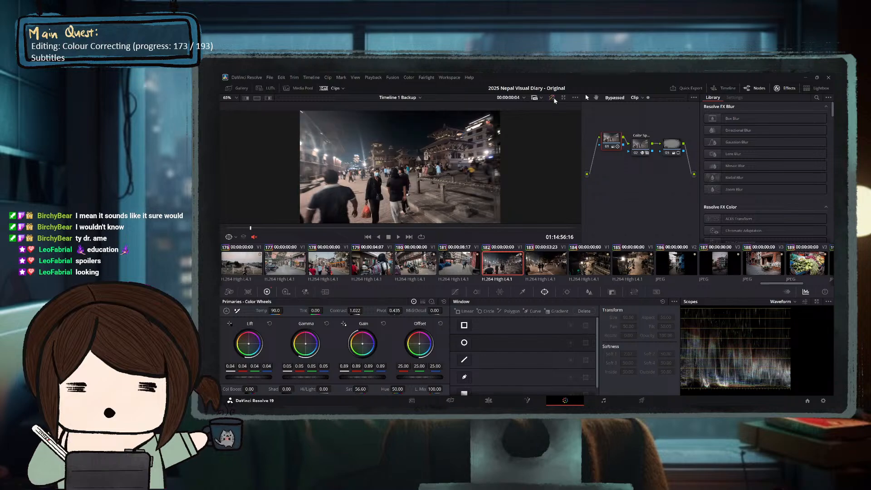
# Turn clip 182's grade back on and scrub through the clip to check it.
pyautogui.click(554, 99)
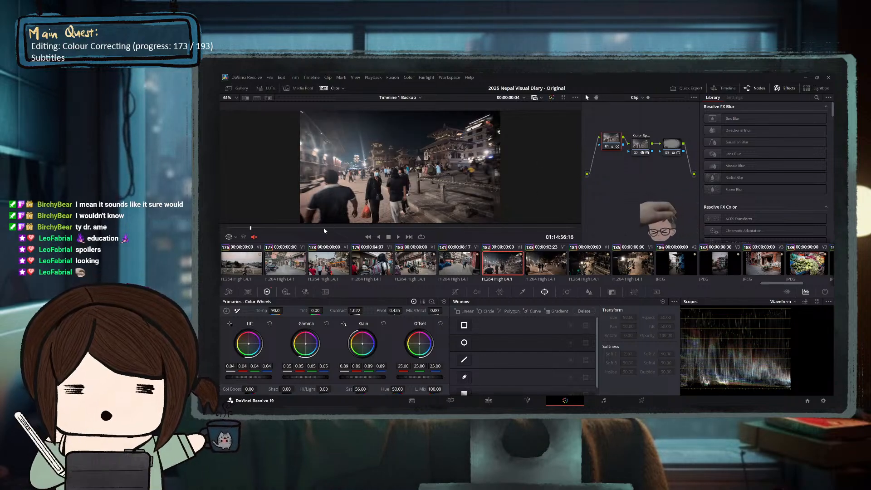
pyautogui.click(400, 228)
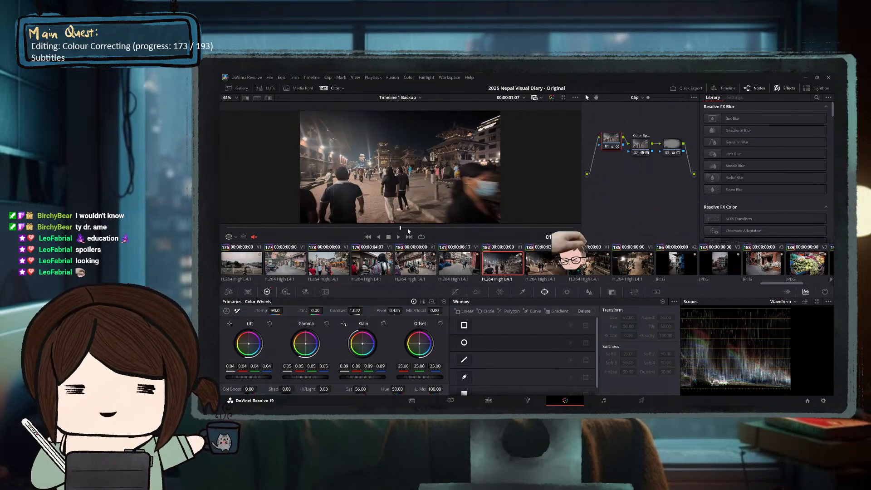
pyautogui.click(452, 228)
pyautogui.click(509, 228)
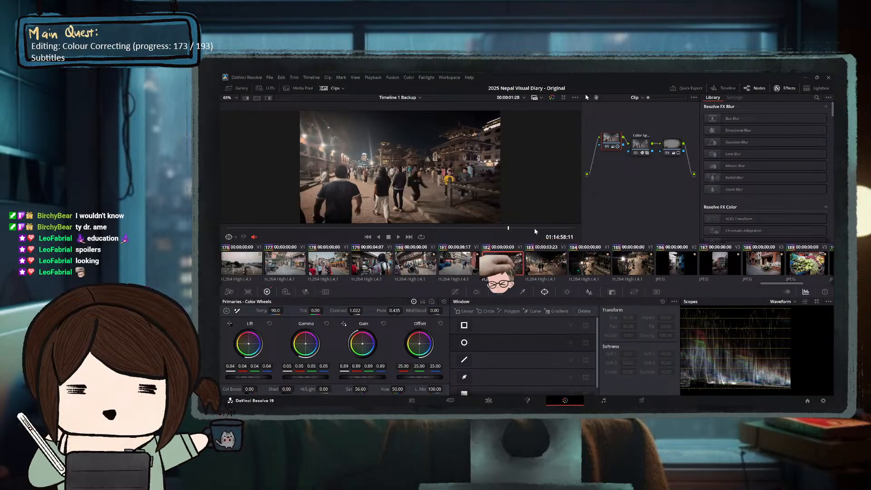
# Compare the opening frames of clips 182 and 183.
pyautogui.click(498, 263)
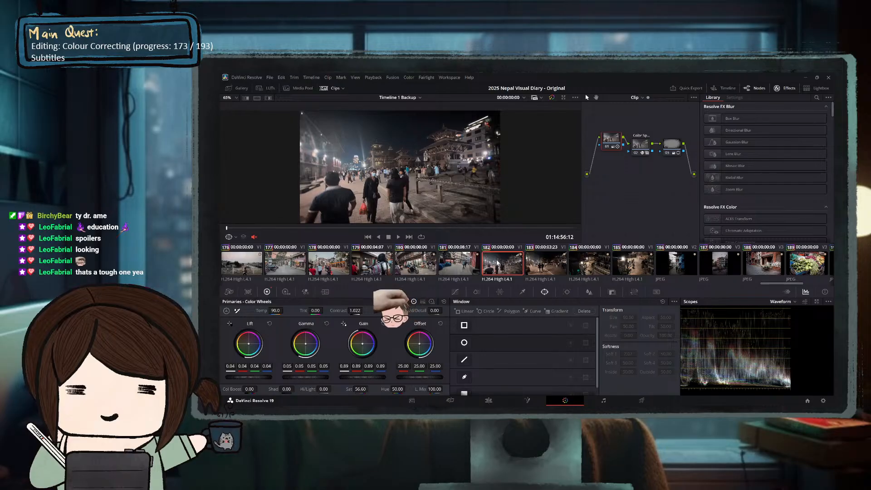
pyautogui.click(539, 267)
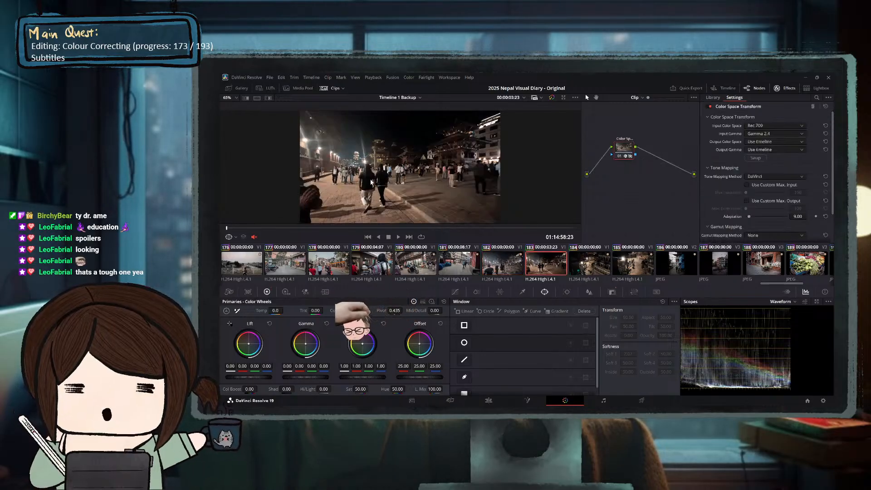
pyautogui.click(514, 271)
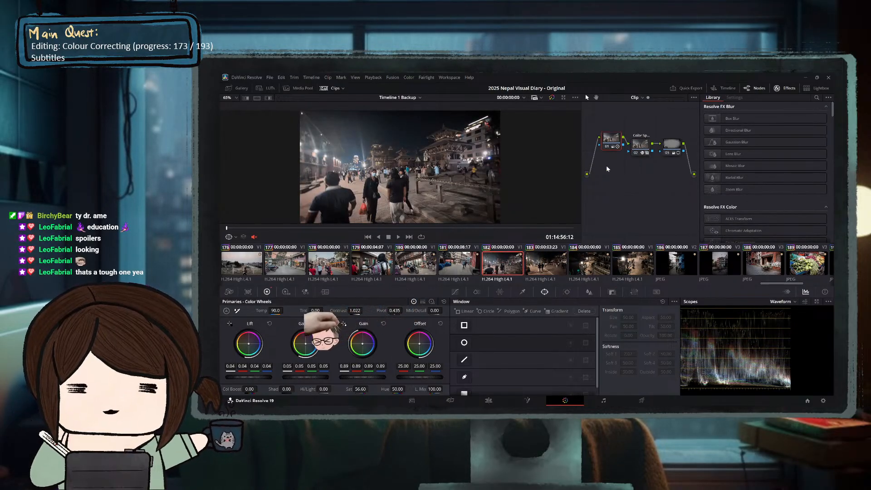
# Add one serial node before and one after clip 183's Color Space Transform node, then make the first node active.
pyautogui.click(541, 265)
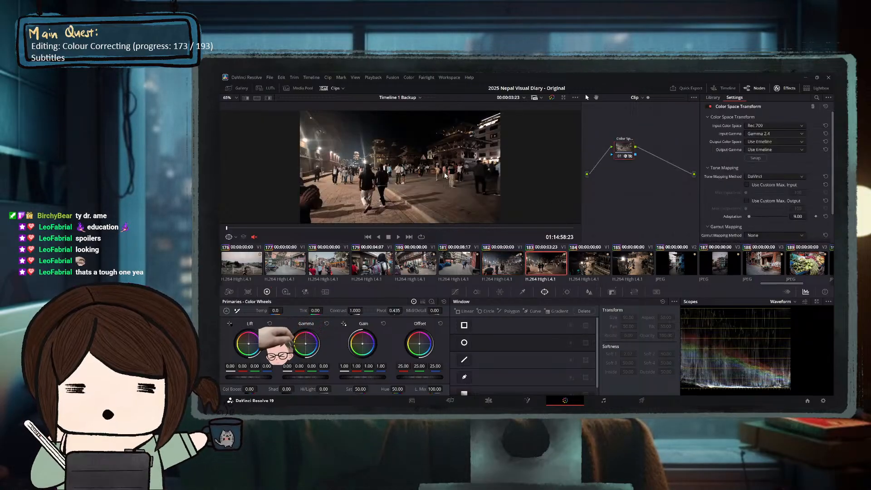
pyautogui.moveTo(295, 227); pyautogui.dragTo(527, 231)
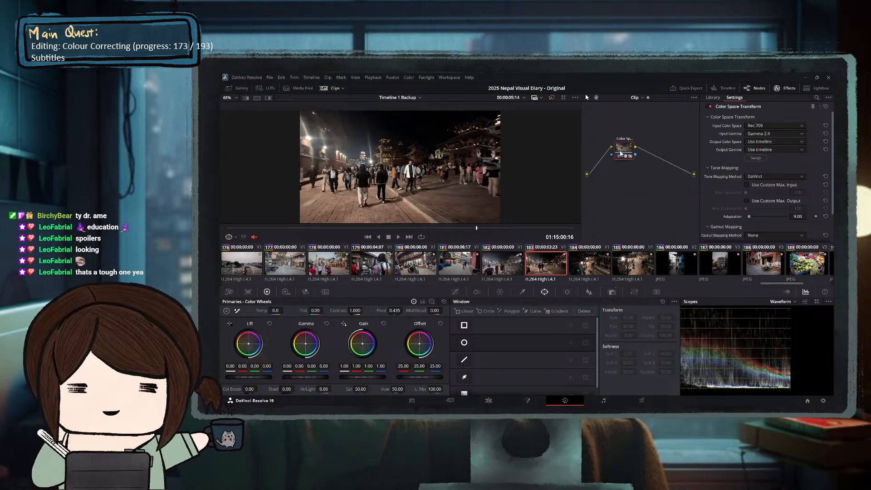
pyautogui.hotkey('shift', 's')
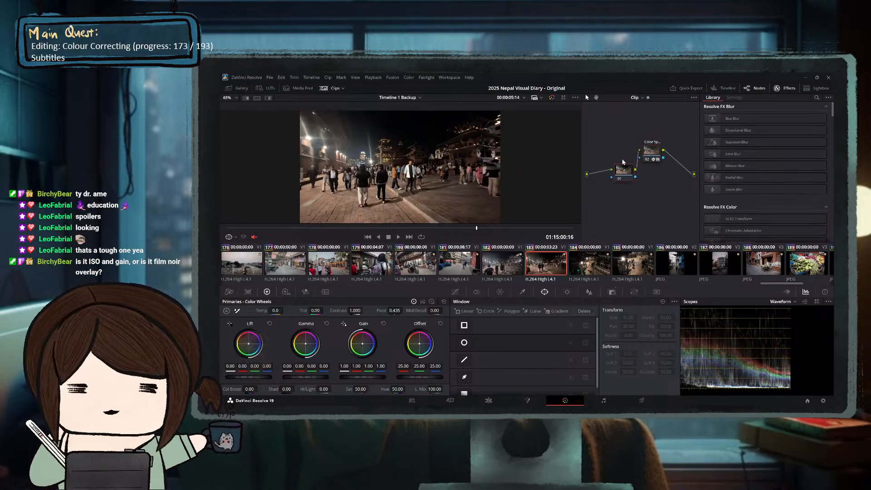
pyautogui.moveTo(649, 154)
pyautogui.mouseDown()
pyautogui.moveTo(638, 150)
pyautogui.moveTo(643, 140)
pyautogui.mouseUp()
pyautogui.hotkey('alt', 's')
pyautogui.click(616, 144)
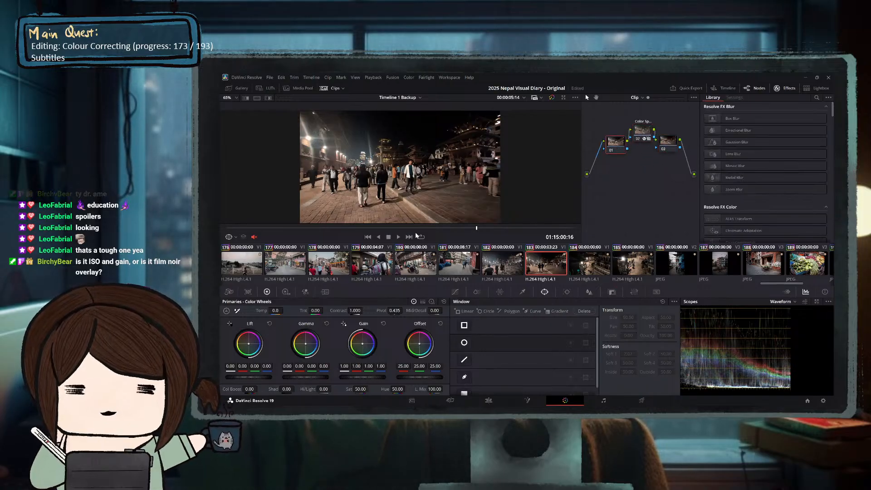
# Set Lift to 0.01, Gamma to 0.09 and Gain to 0.90 on clip 183's first node, then check the clip's opening frame.
pyautogui.moveTo(246, 379); pyautogui.dragTo(252, 378)
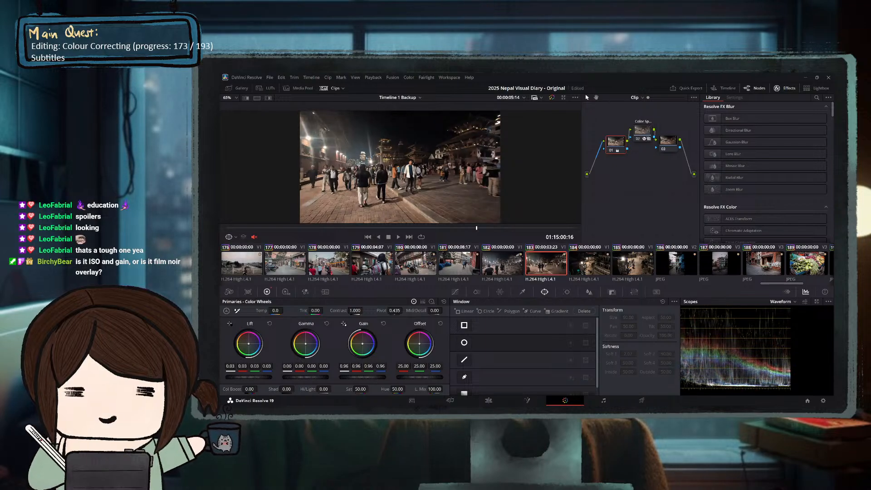
pyautogui.moveTo(377, 377); pyautogui.dragTo(300, 378)
pyautogui.moveTo(245, 380); pyautogui.dragTo(237, 380)
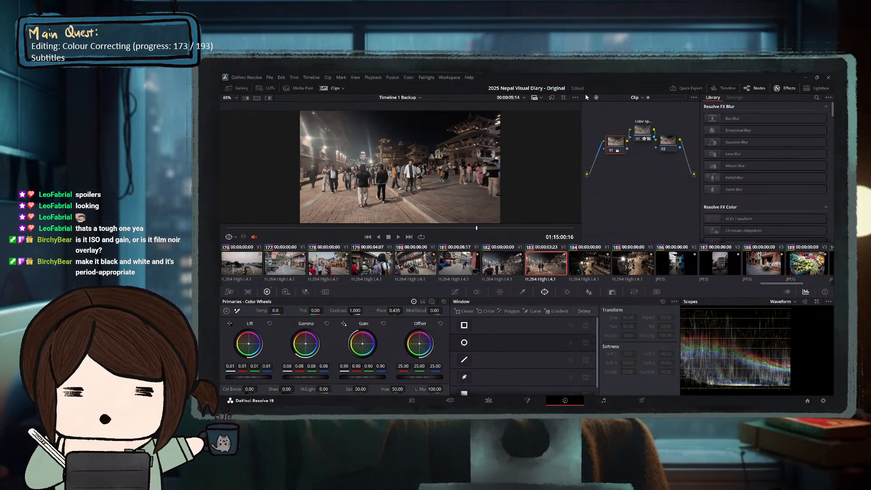
pyautogui.moveTo(304, 378); pyautogui.dragTo(306, 378)
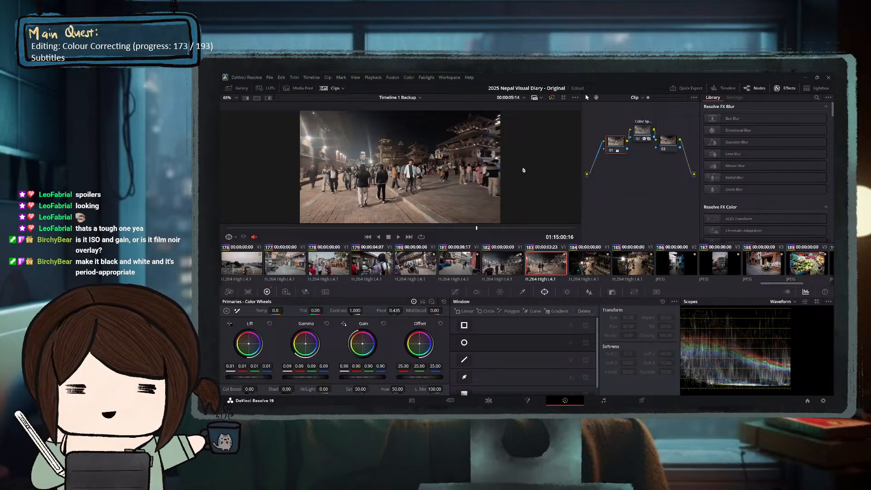
pyautogui.press('Up')
pyautogui.press('Down')
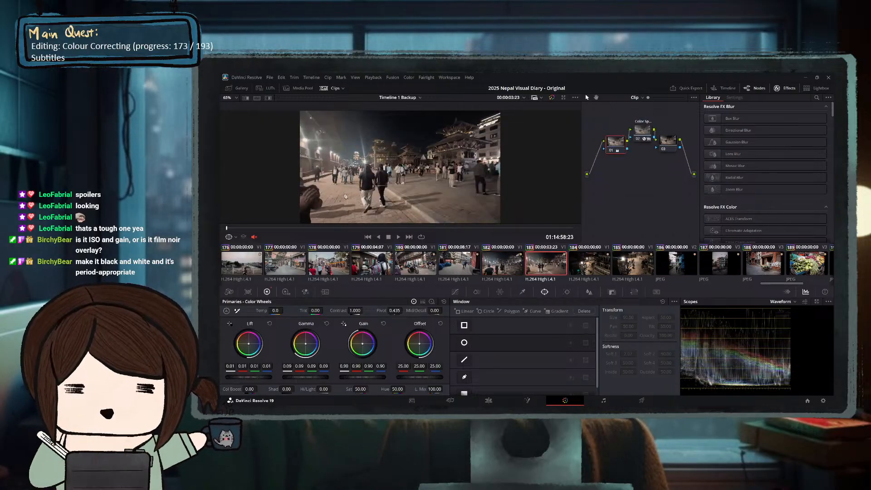
# Cool clip 183 to a temperature of -150 and check the result further into the clip.
pyautogui.moveTo(275, 311); pyautogui.dragTo(268, 311)
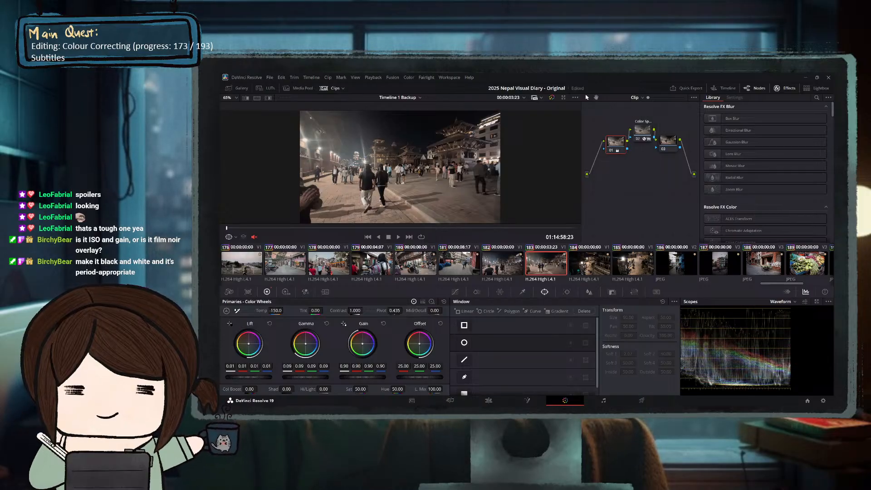
pyautogui.click(328, 229)
pyautogui.click(459, 229)
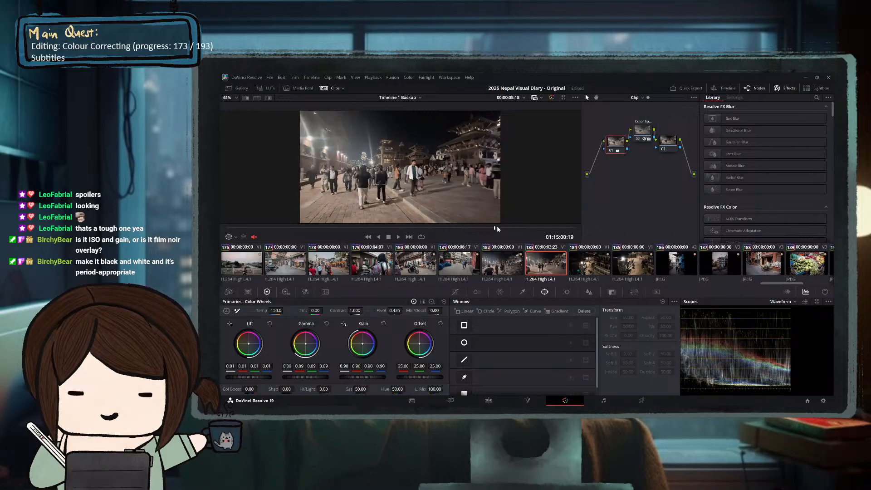
# Compare clip 183 with clip 182, then raise clip 183's saturation to 58.60 and scrub through it.
pyautogui.click(511, 272)
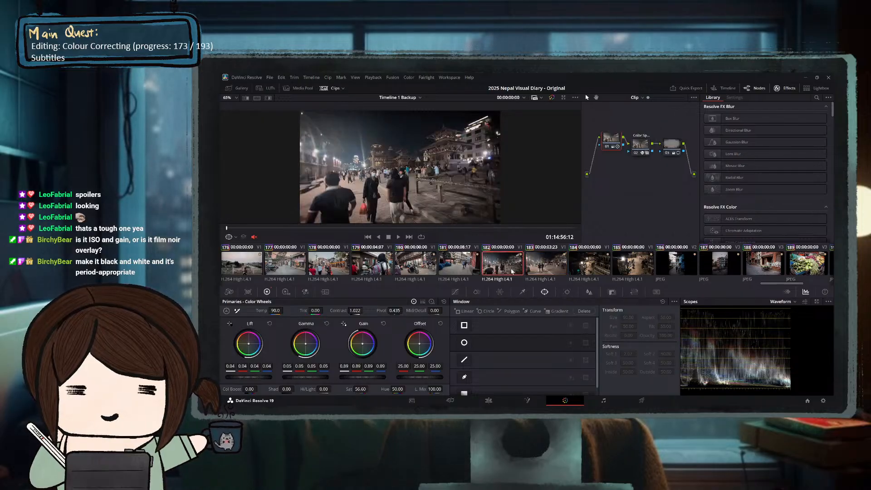
pyautogui.click(553, 271)
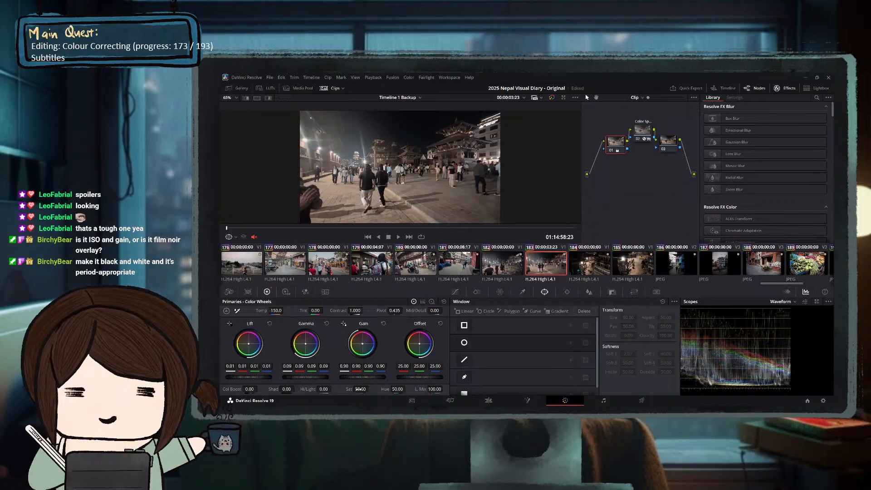
pyautogui.moveTo(342, 229); pyautogui.dragTo(477, 226)
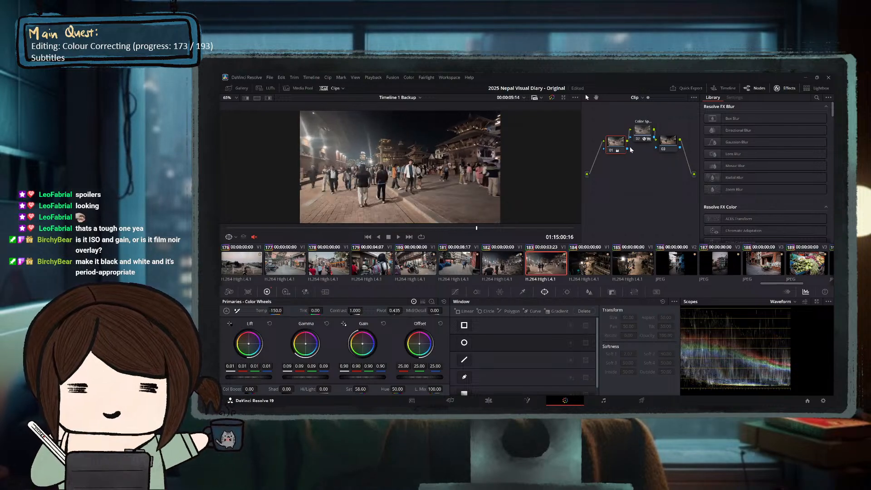
# Set clip 182's temperature to 60 and saturation to 62.20, then scrub through the clip.
pyautogui.click(504, 261)
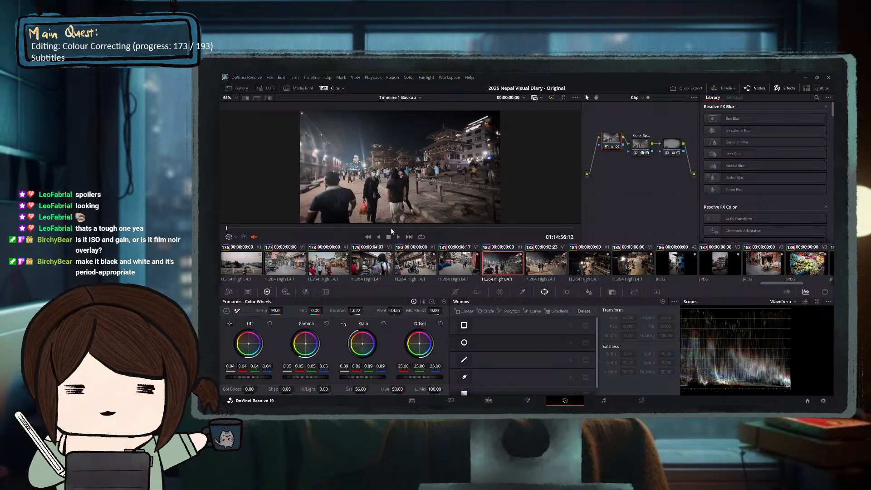
pyautogui.moveTo(398, 229); pyautogui.dragTo(472, 229)
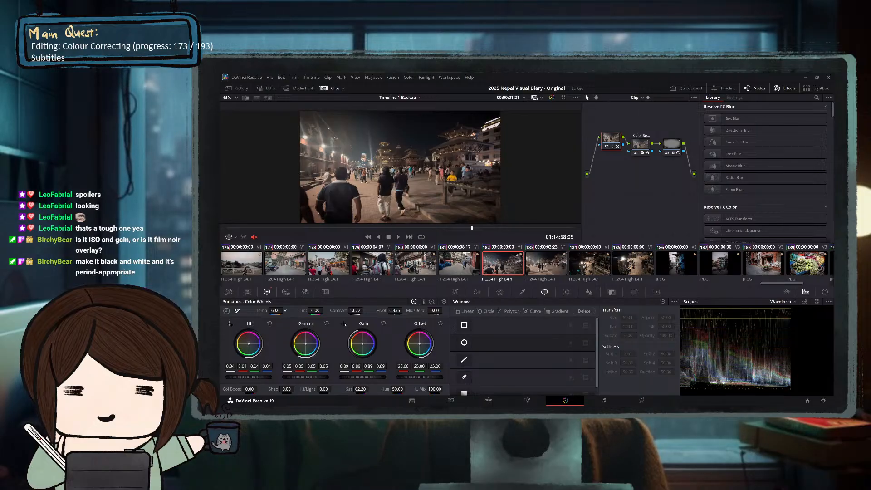
pyautogui.moveTo(312, 228); pyautogui.dragTo(515, 228)
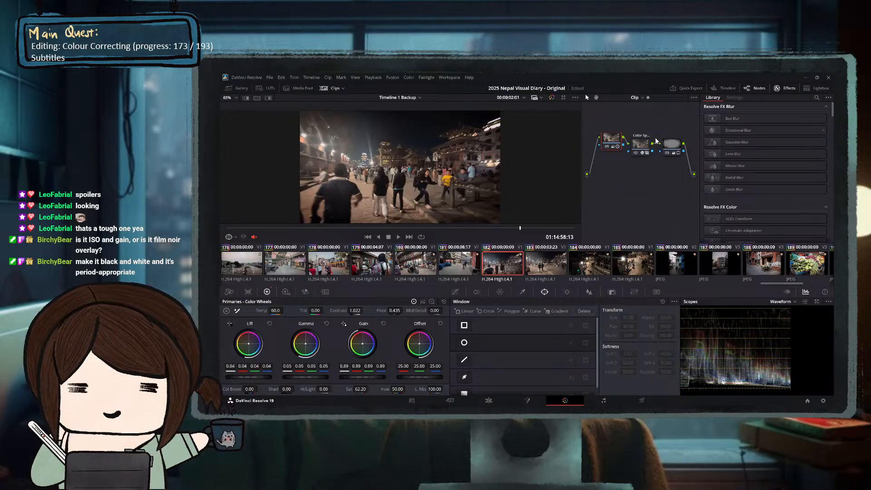
# Review clip 183 at several points against the opening frame of clip 182.
pyautogui.click(544, 268)
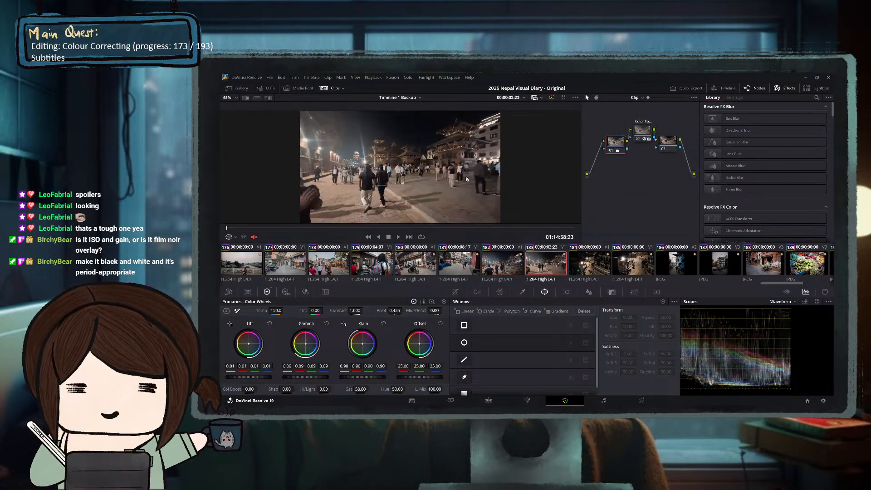
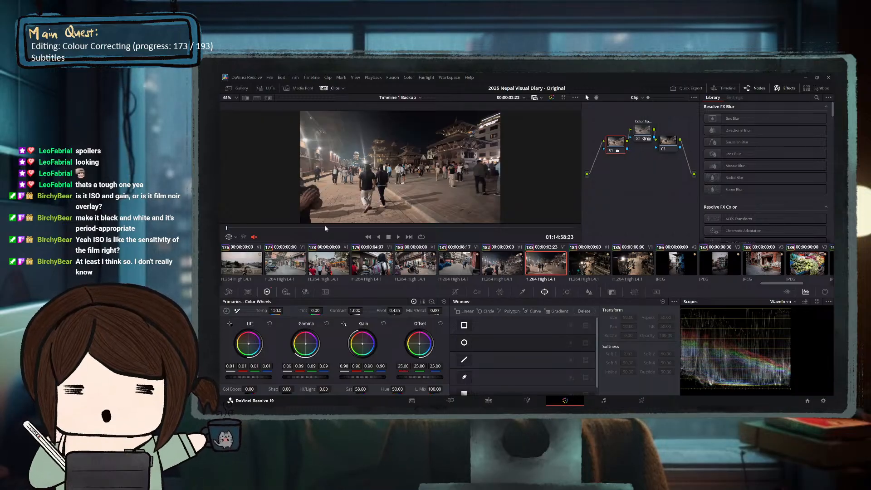
pyautogui.click(326, 228)
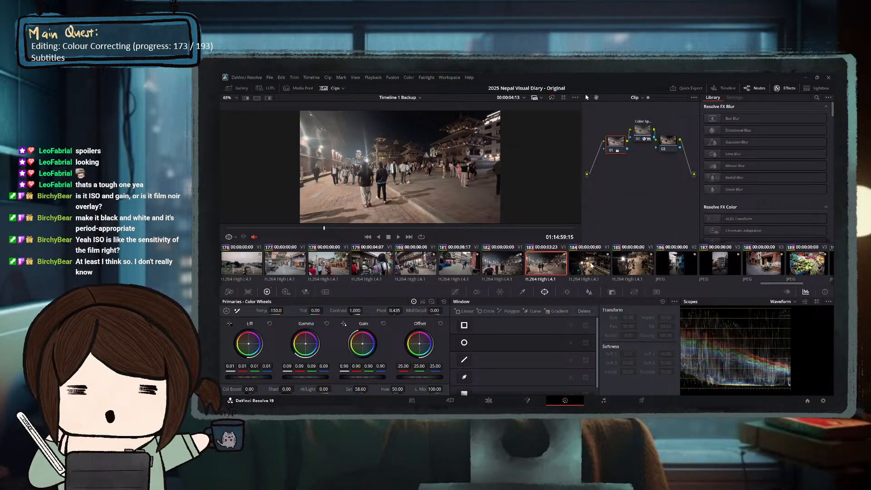
pyautogui.click(513, 266)
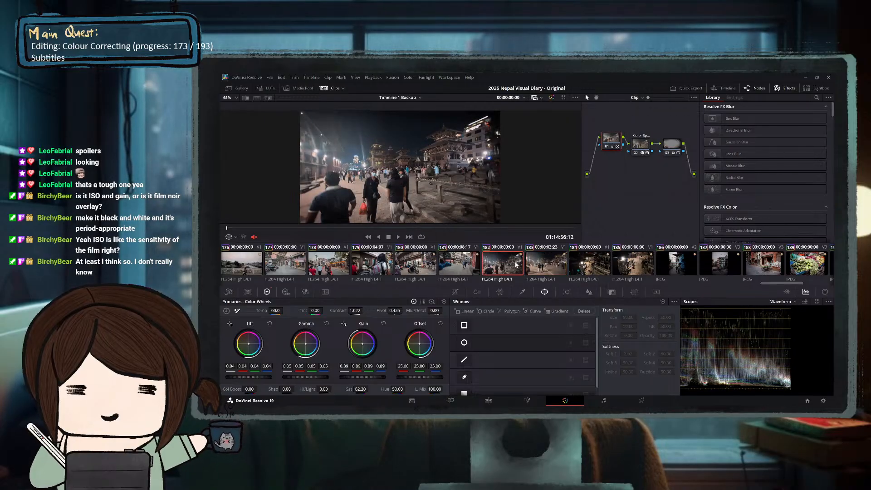
pyautogui.click(539, 264)
pyautogui.click(324, 228)
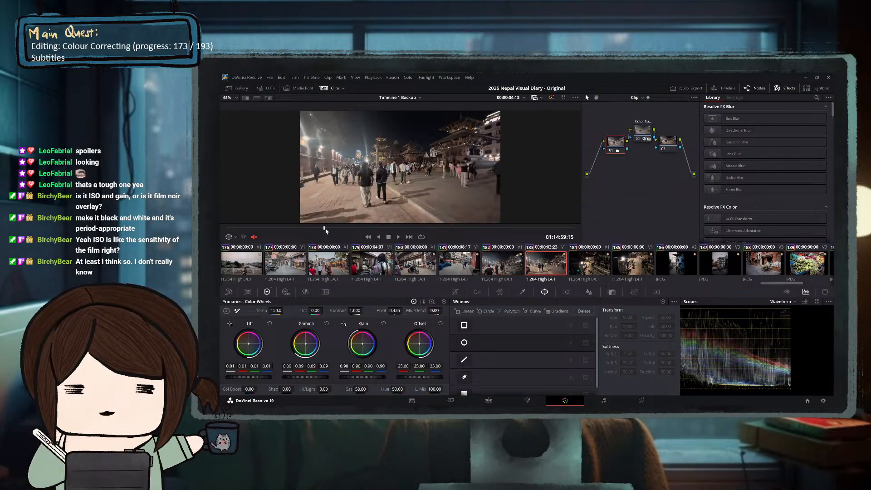
pyautogui.click(373, 228)
pyautogui.click(434, 228)
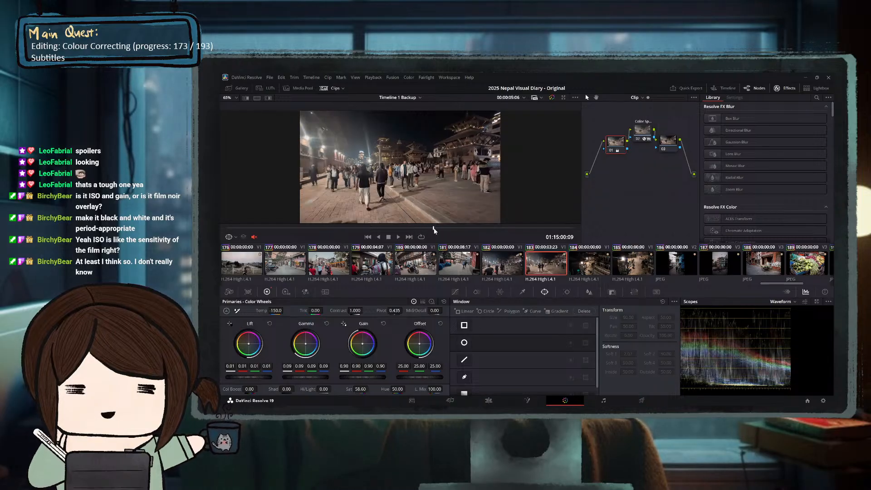
pyautogui.click(371, 229)
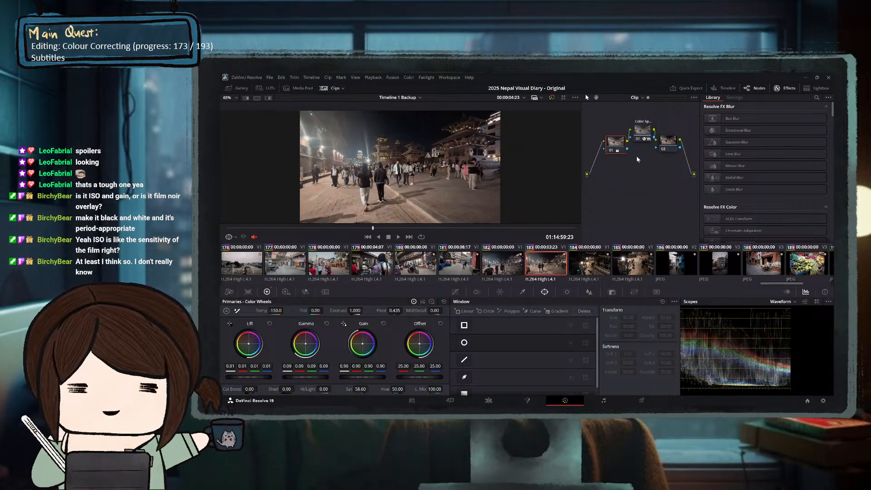
pyautogui.click(414, 230)
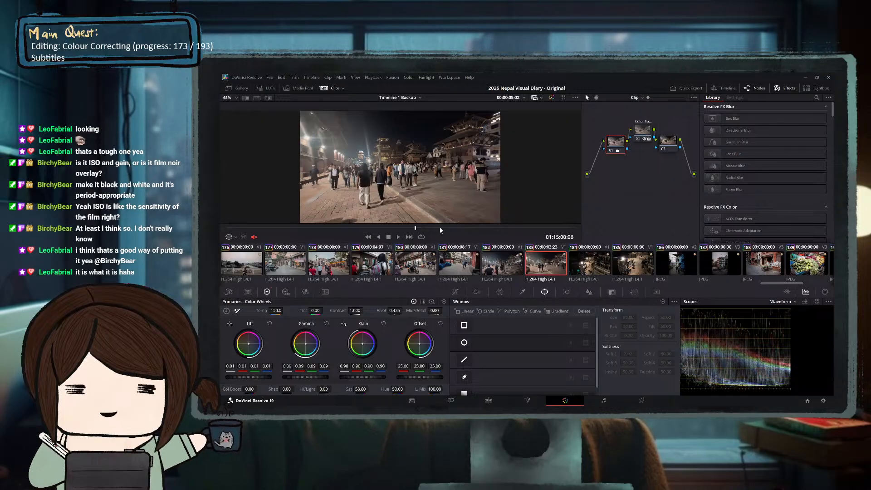
# Play clip 183 from near its start to review the grade in motion.
pyautogui.moveTo(306, 229); pyautogui.dragTo(275, 228)
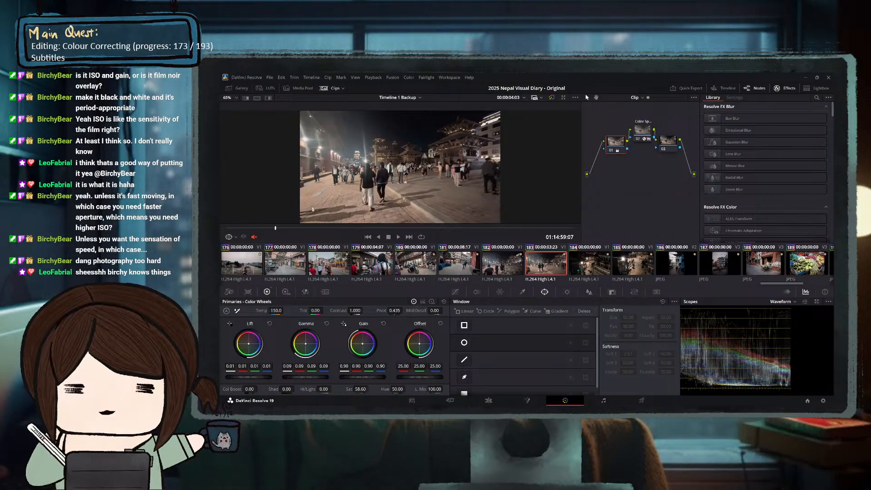
pyautogui.click(257, 228)
pyautogui.press('space')
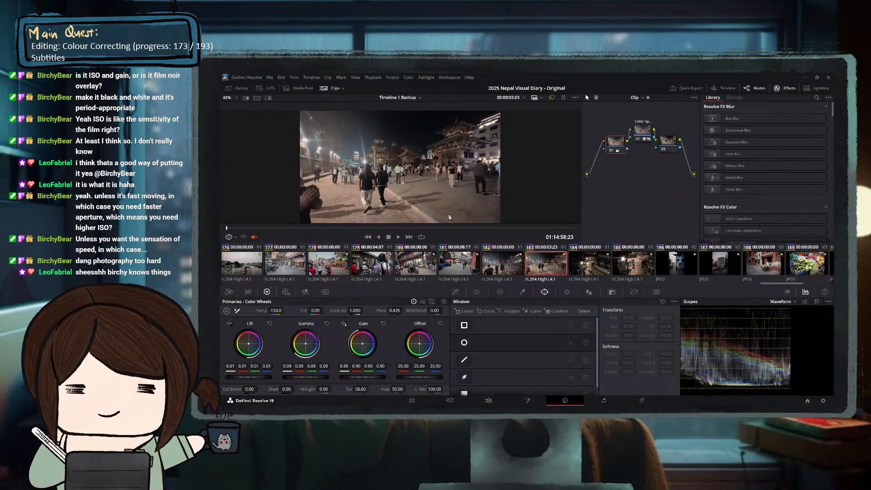
# Raise clip 183's Gamma to 0.11 and compare its opening with clip 182.
pyautogui.click(440, 228)
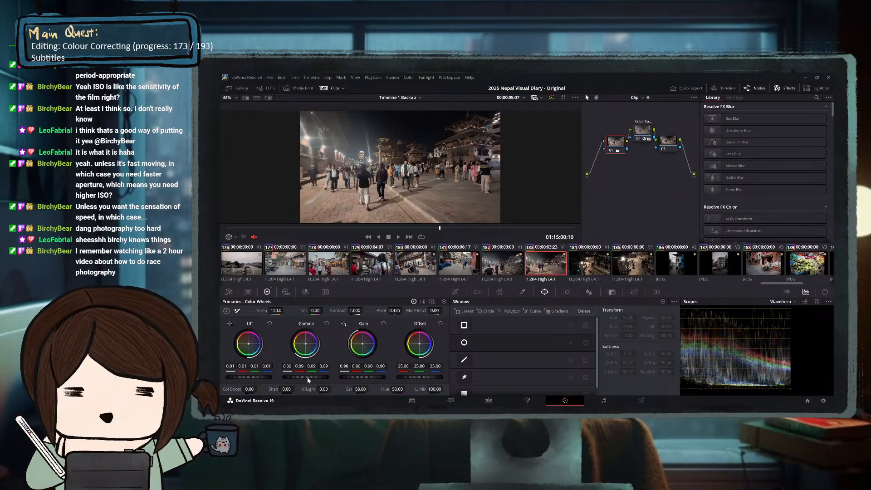
pyautogui.moveTo(307, 377); pyautogui.dragTo(318, 377)
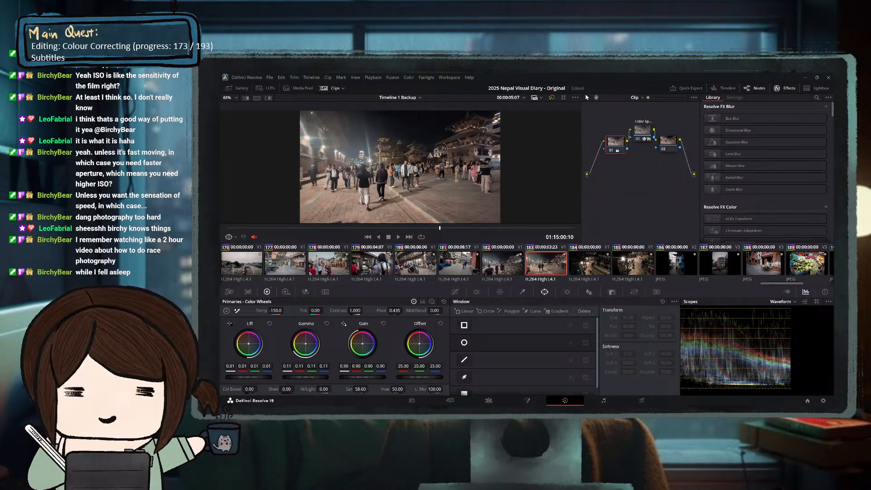
pyautogui.click(503, 272)
pyautogui.click(561, 272)
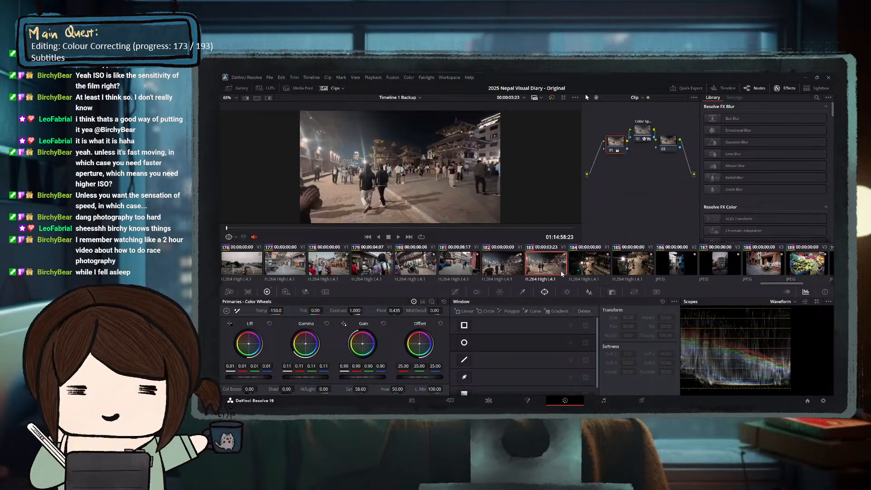
# Set clip 183's Gamma to 0.08 and temperature to -220, then scrub through the clip to check the grade.
pyautogui.moveTo(438, 228); pyautogui.dragTo(474, 232)
pyautogui.click(368, 237)
pyautogui.click(409, 236)
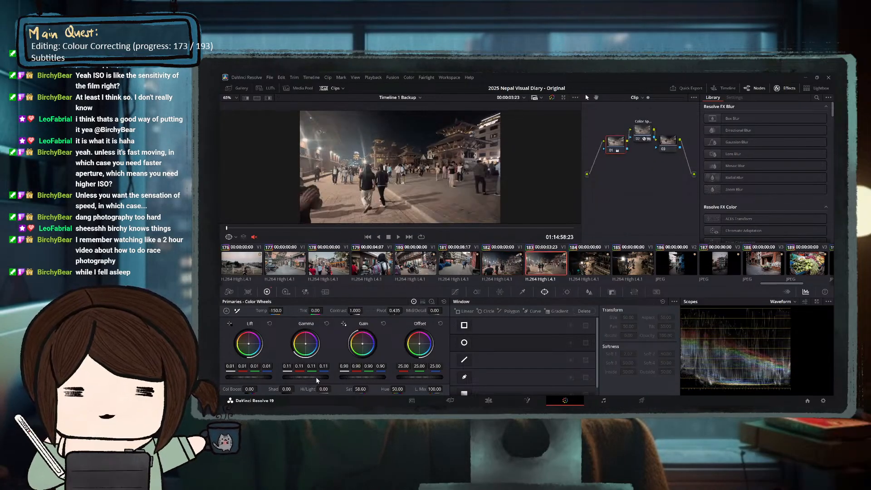
pyautogui.moveTo(306, 377); pyautogui.dragTo(302, 377)
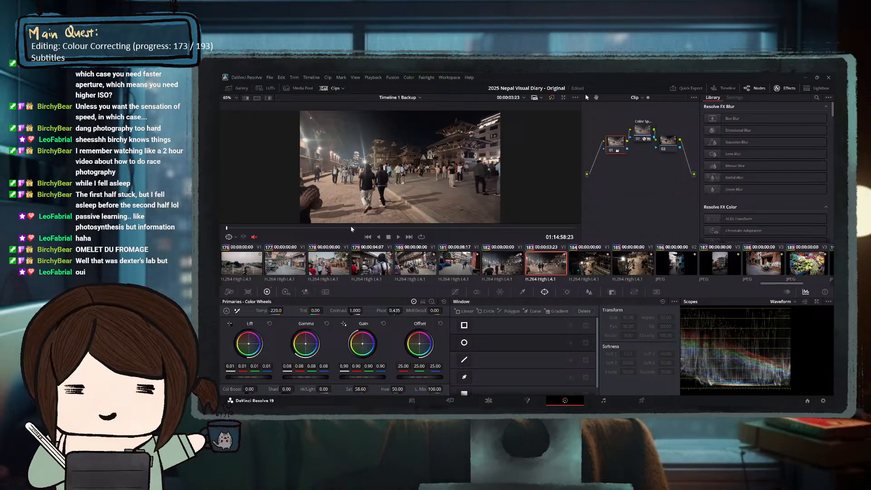
pyautogui.moveTo(345, 228); pyautogui.dragTo(527, 226)
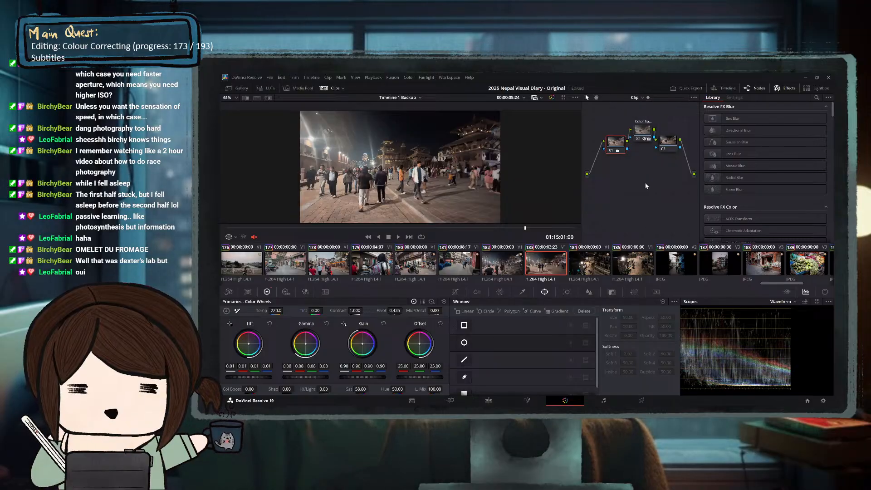
pyautogui.moveTo(337, 228); pyautogui.dragTo(288, 229)
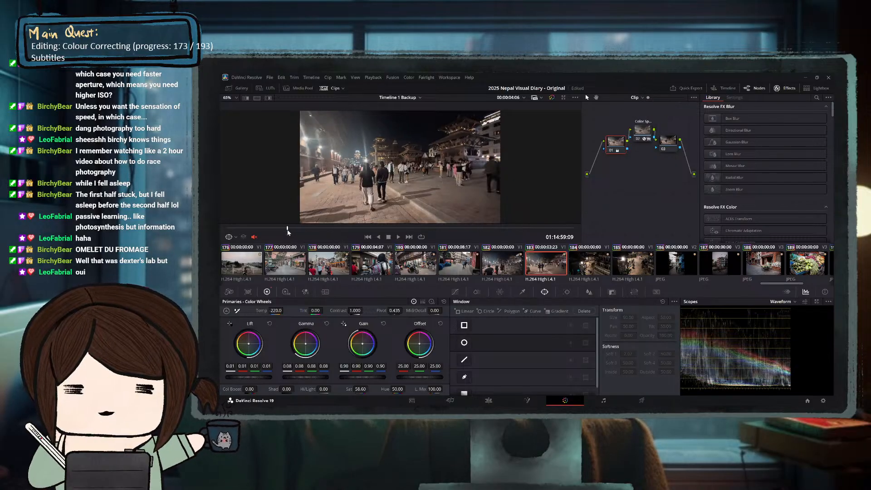
# Add a circular window to clip 183's node 03 and widen it into an ellipse with an aspect of about 83.68.
pyautogui.click(668, 140)
pyautogui.click(480, 311)
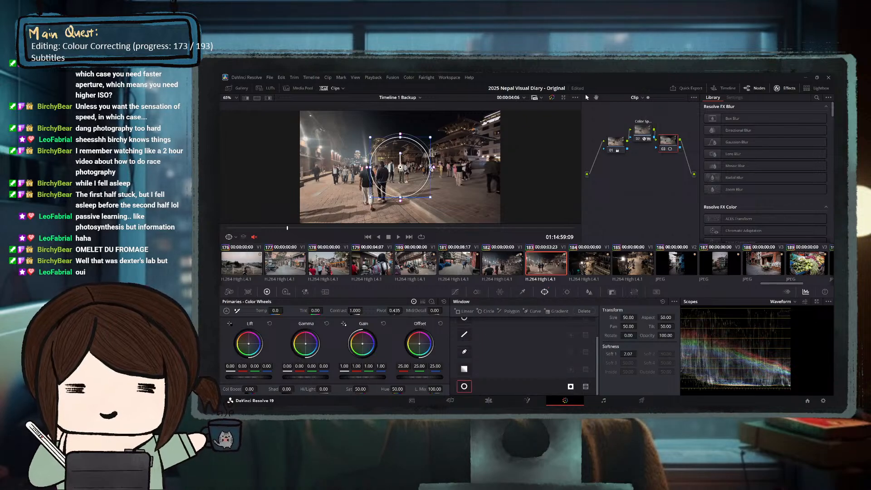
pyautogui.moveTo(431, 168); pyautogui.dragTo(496, 170)
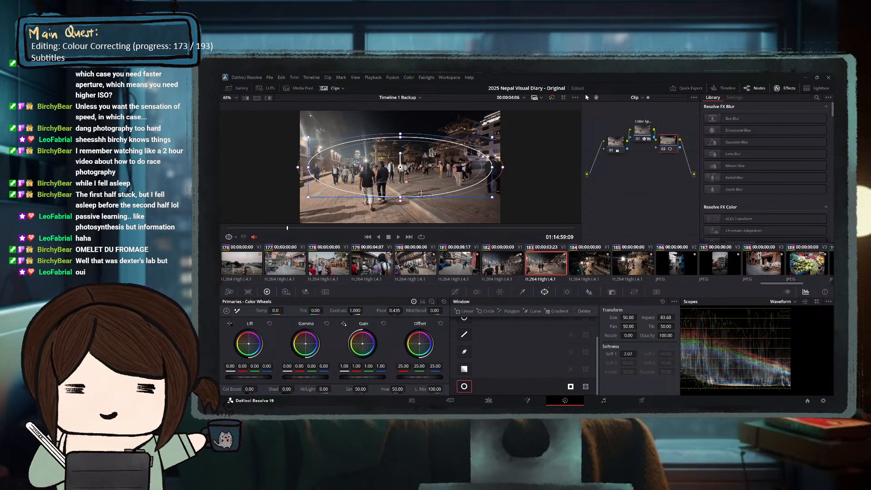
# Reshape node 03's circular window to about size 60, aspect 73.3 and softness 6.19, and lower its gamma to -0.07.
pyautogui.moveTo(401, 196); pyautogui.dragTo(401, 216)
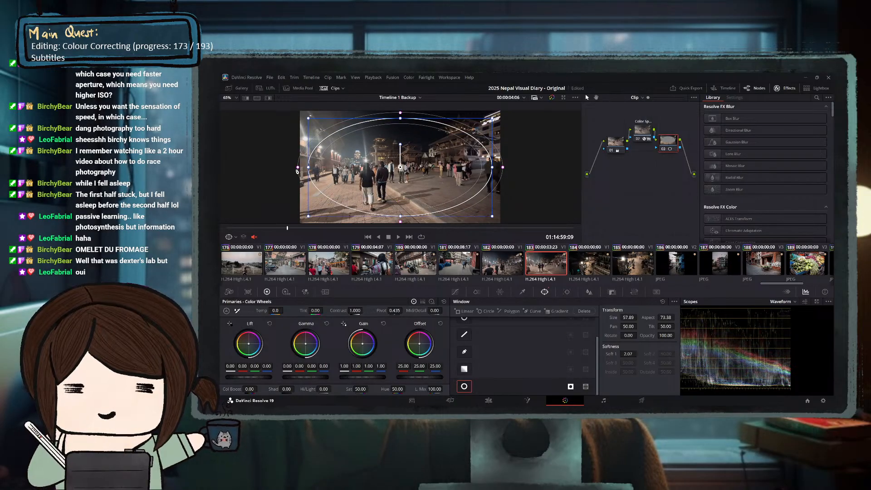
pyautogui.moveTo(294, 168)
pyautogui.mouseDown()
pyautogui.moveTo(278, 168)
pyautogui.moveTo(300, 167)
pyautogui.mouseUp()
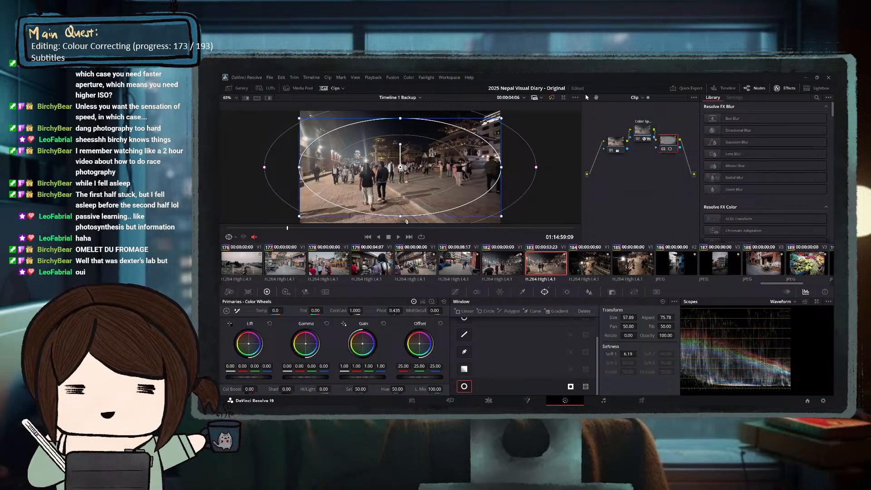
pyautogui.moveTo(401, 216); pyautogui.dragTo(399, 222)
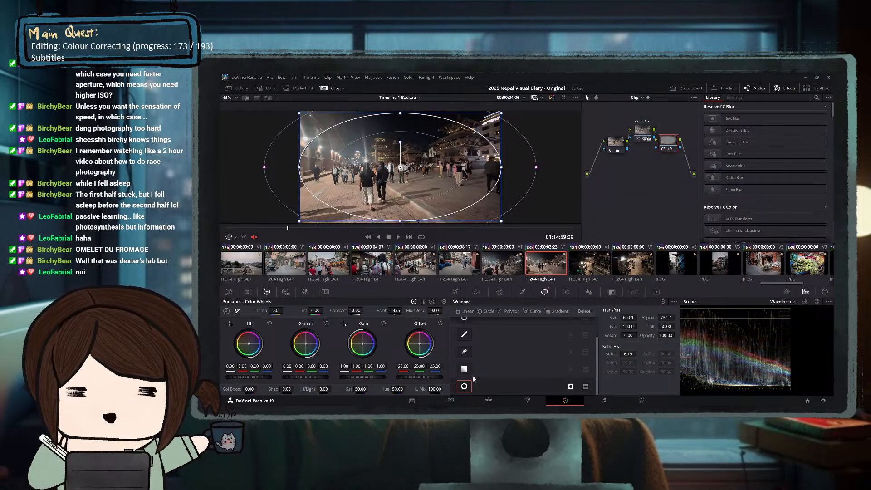
pyautogui.moveTo(327, 377); pyautogui.dragTo(319, 377)
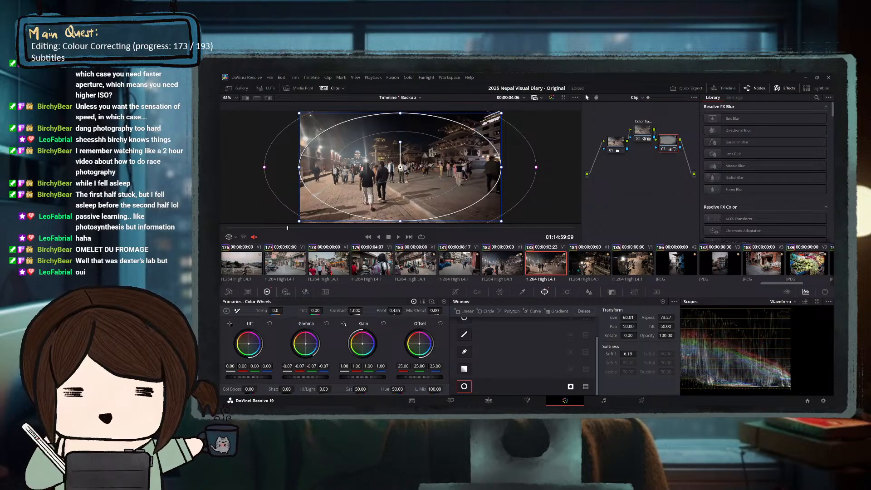
# Scrub and play through clip 183 and compare its look with the neighbouring clip 182.
pyautogui.click(385, 228)
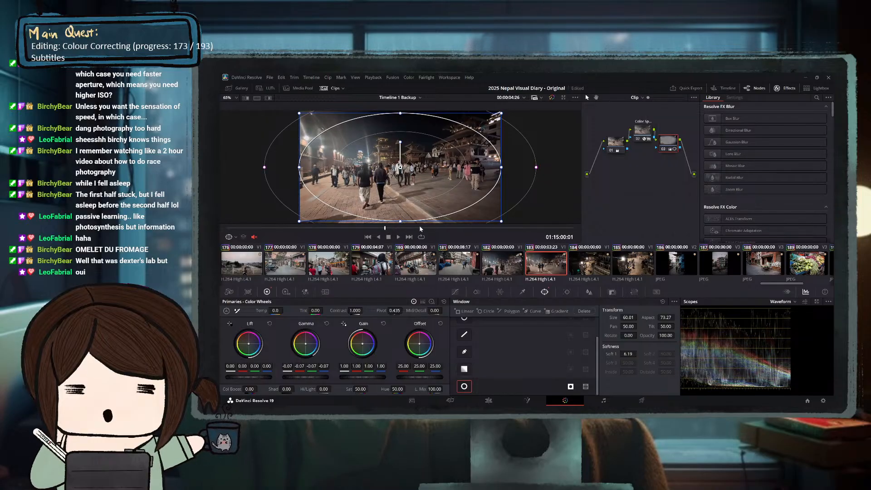
pyautogui.click(513, 229)
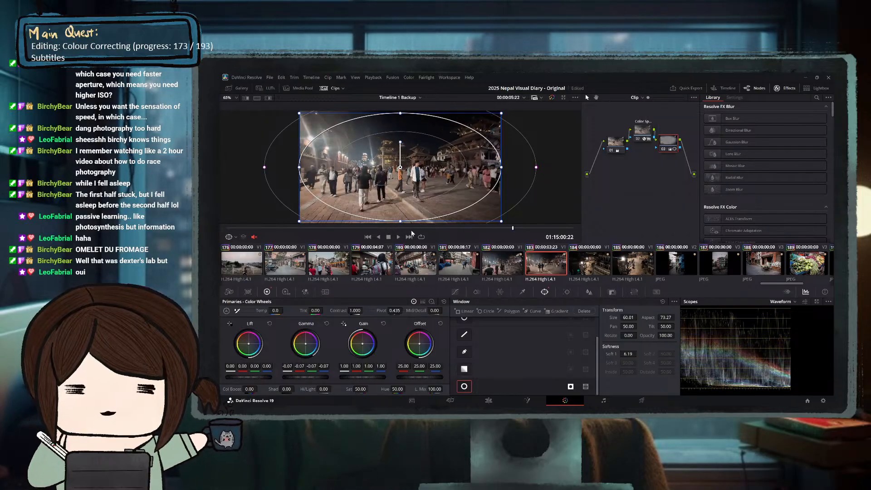
pyautogui.click(343, 229)
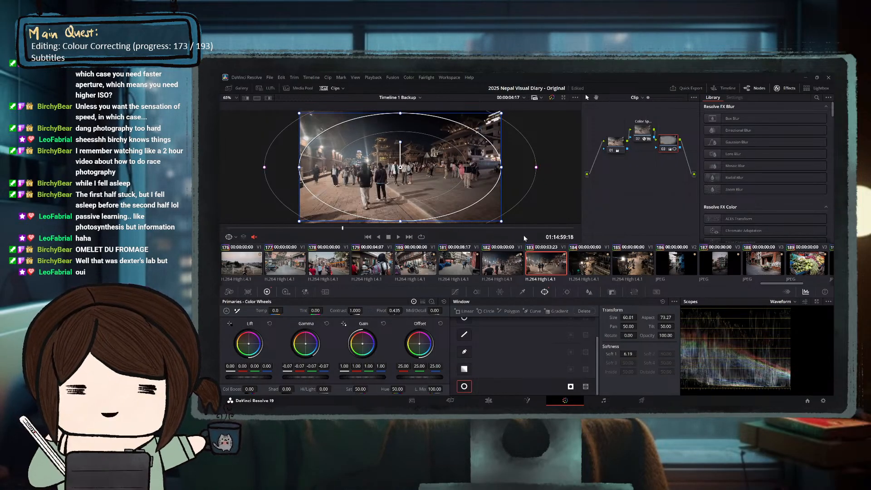
pyautogui.click(287, 228)
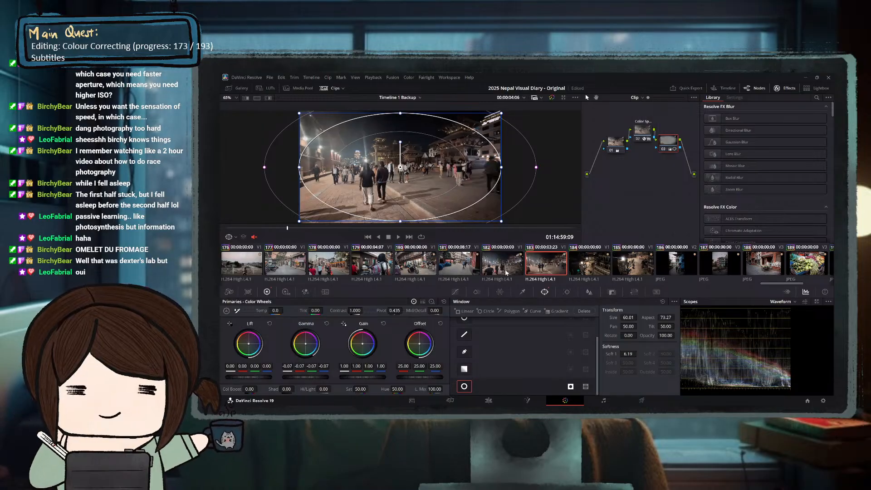
pyautogui.click(506, 272)
pyautogui.click(549, 269)
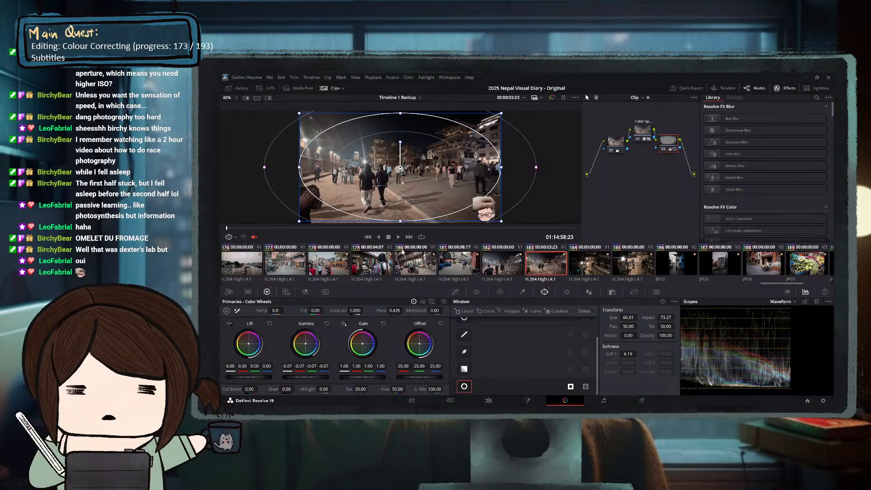
pyautogui.click(504, 273)
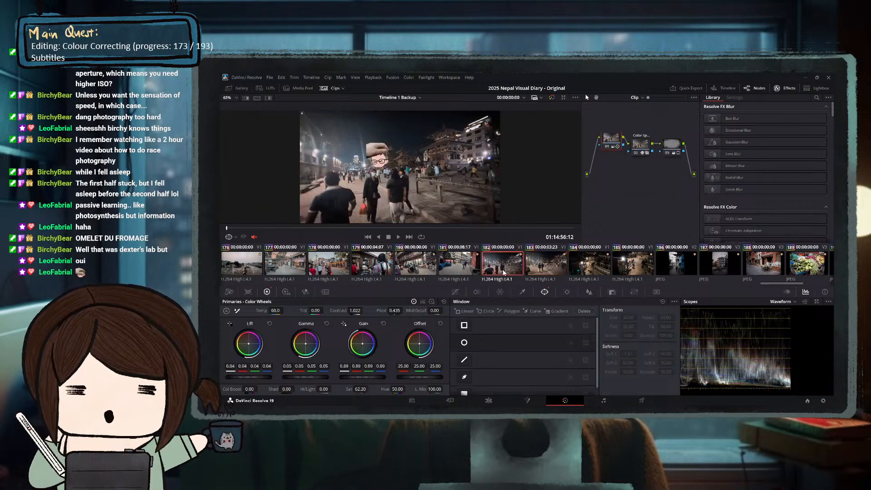
pyautogui.press('Down')
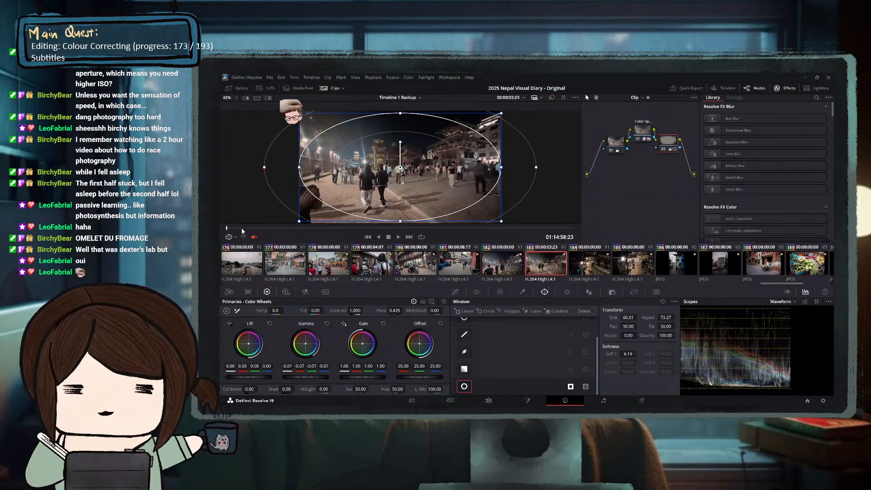
pyautogui.press('space')
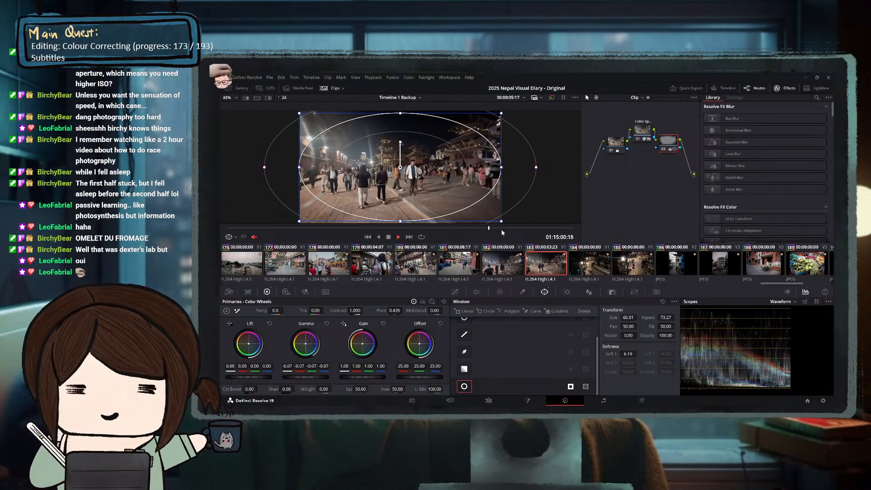
pyautogui.press('space')
pyautogui.press('Up')
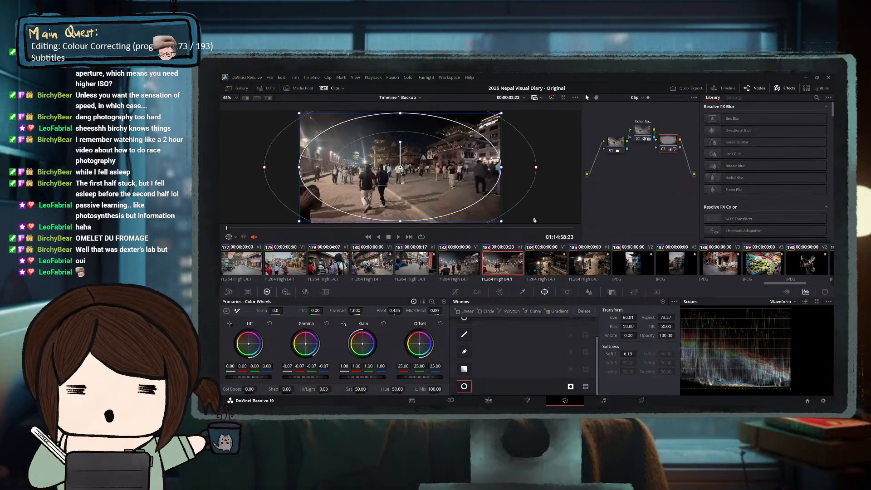
# Compare clip 183 with and without its color grade at several points along the clip.
pyautogui.click(552, 99)
pyautogui.click(553, 99)
pyautogui.click(552, 98)
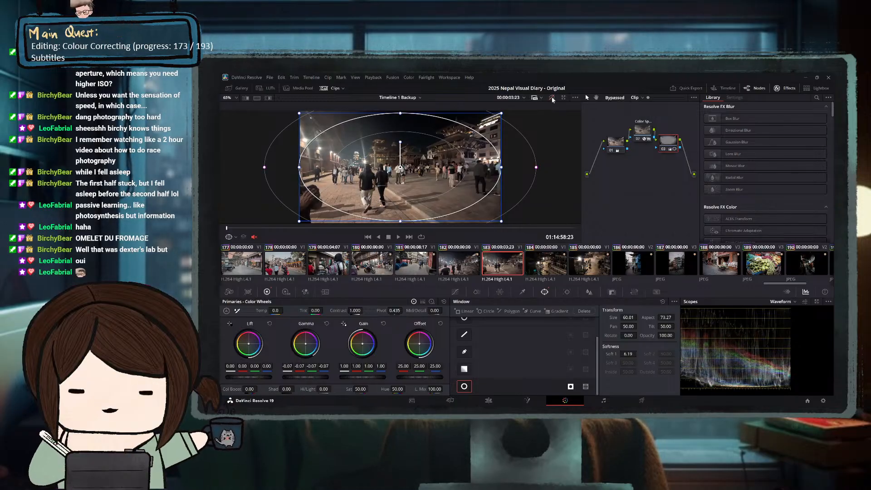
pyautogui.click(552, 99)
pyautogui.click(343, 228)
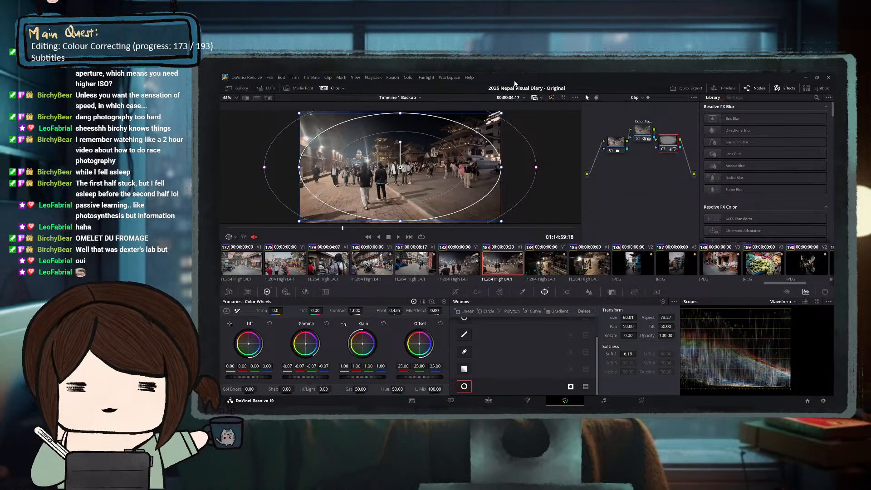
pyautogui.click(552, 98)
pyautogui.click(553, 98)
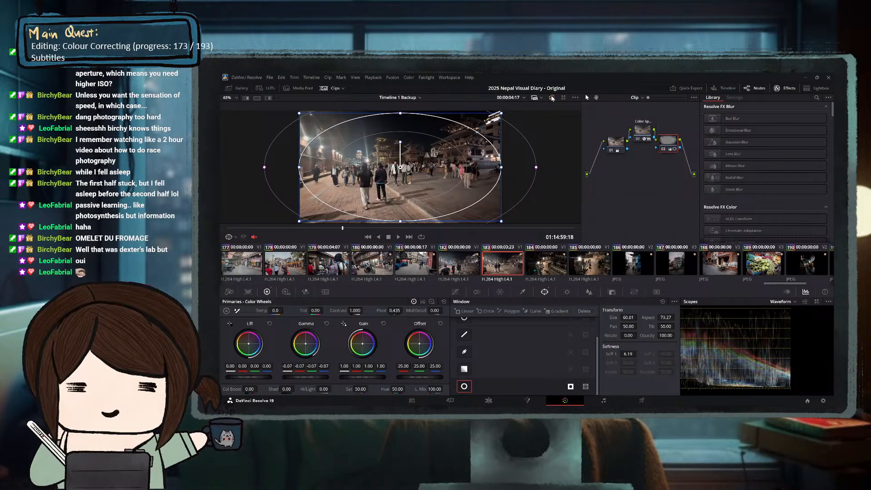
pyautogui.moveTo(433, 228); pyautogui.dragTo(514, 228)
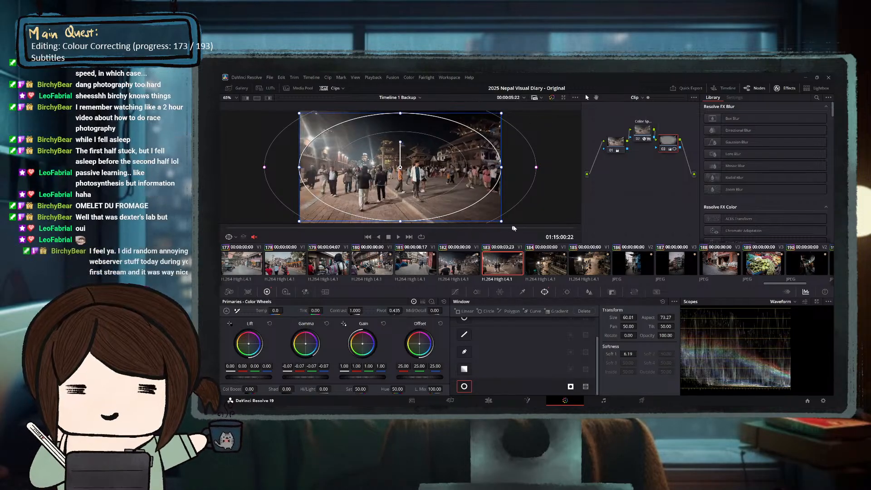
pyautogui.click(311, 228)
pyautogui.click(551, 98)
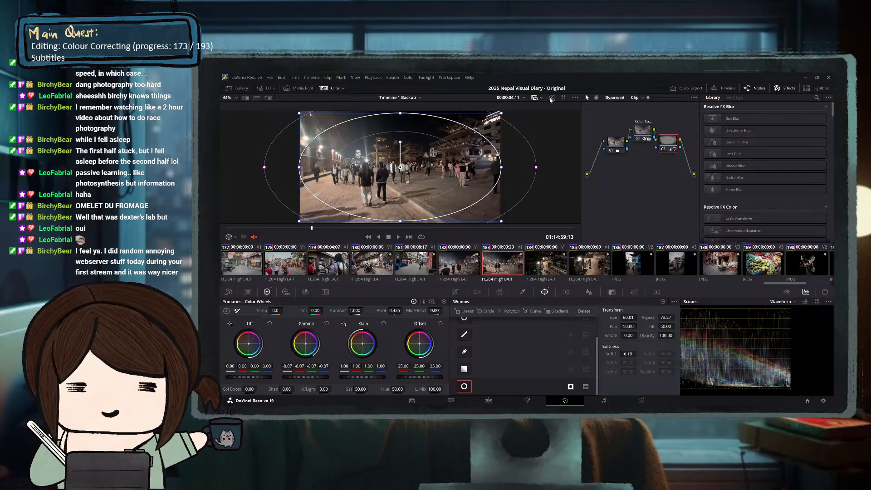
pyautogui.click(552, 98)
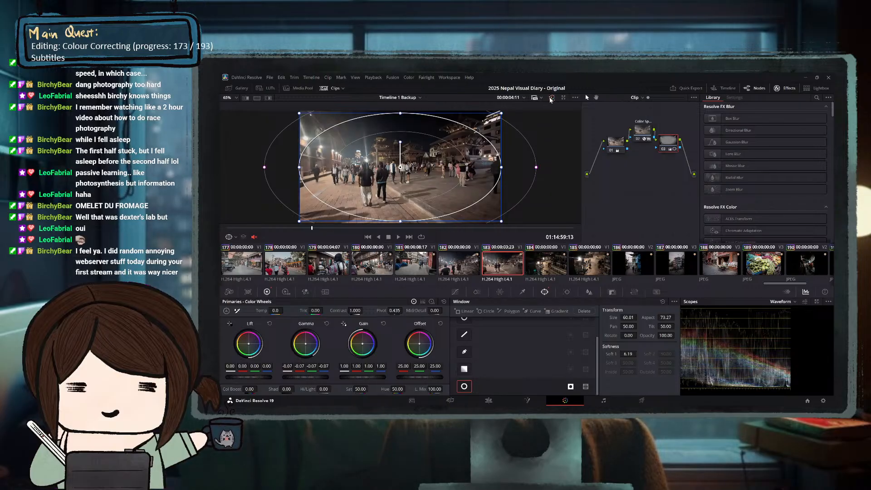
# Check frames across clip 183 against clip 182 to judge how well their colors match.
pyautogui.click(263, 228)
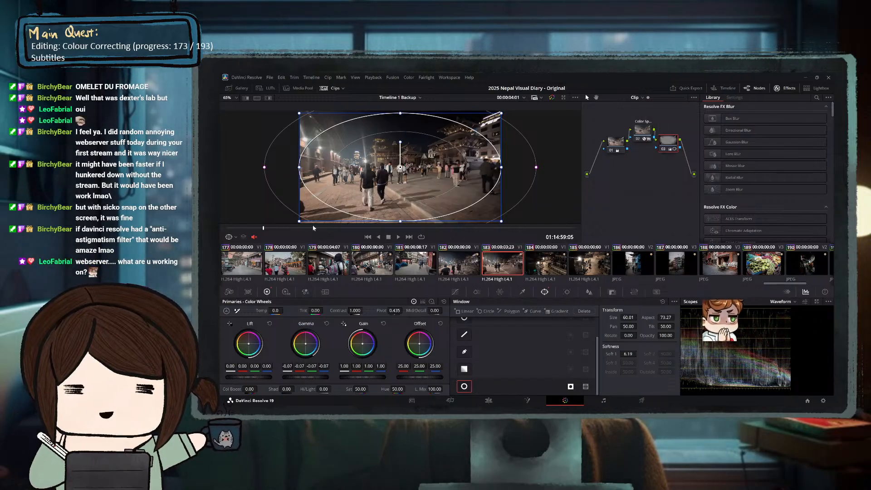
pyautogui.click(391, 227)
pyautogui.press('space')
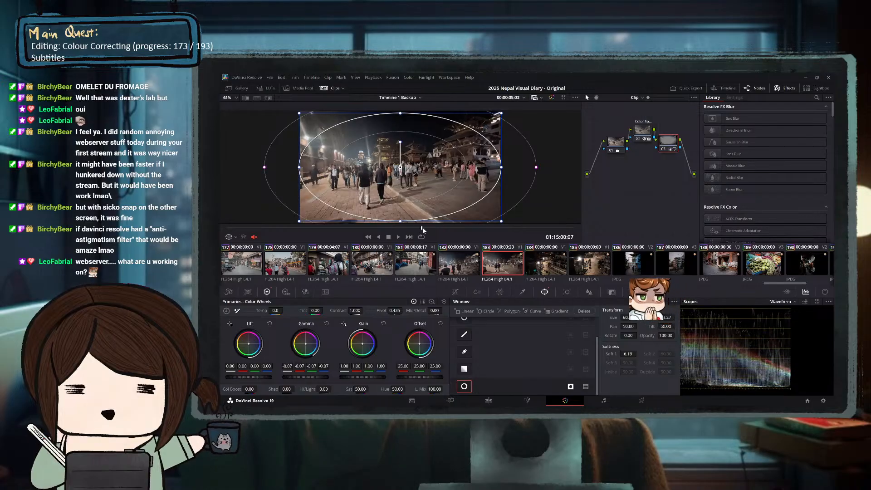
pyautogui.click(330, 228)
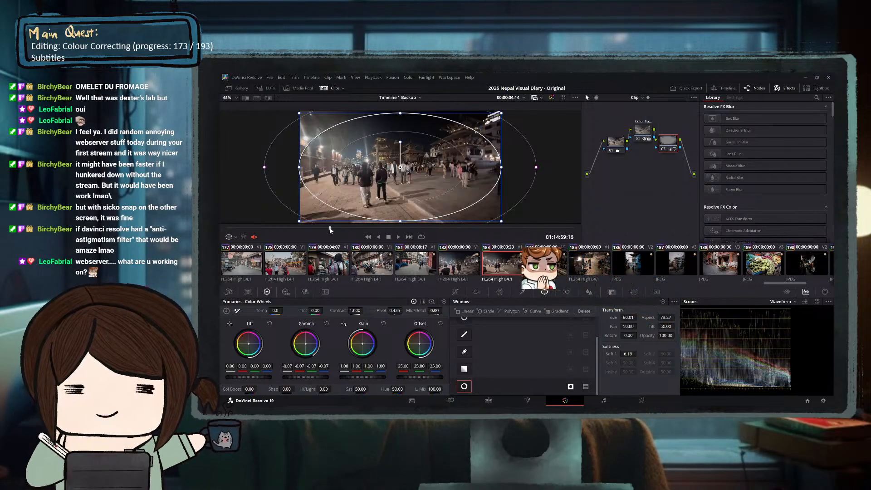
pyautogui.click(453, 266)
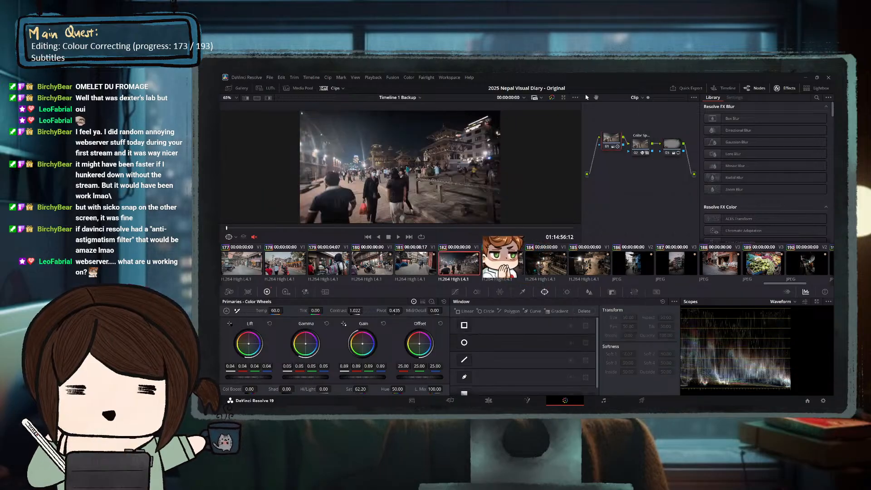
pyautogui.click(493, 264)
pyautogui.click(458, 264)
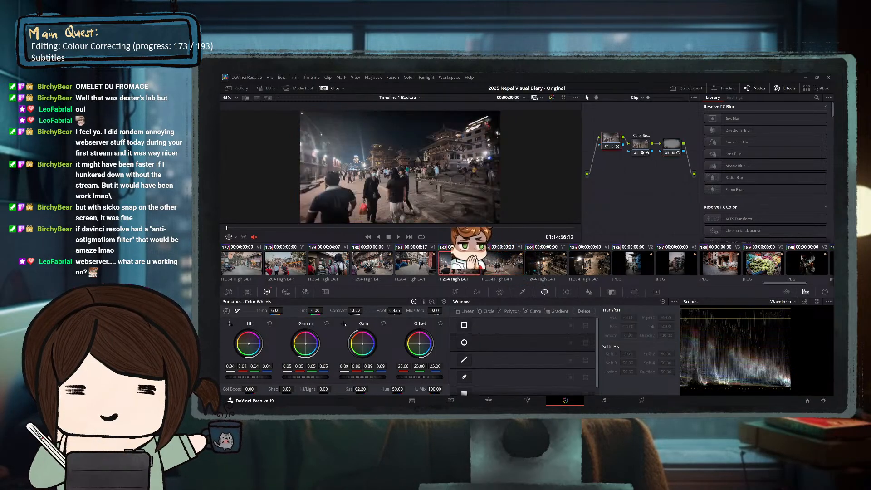
pyautogui.click(400, 227)
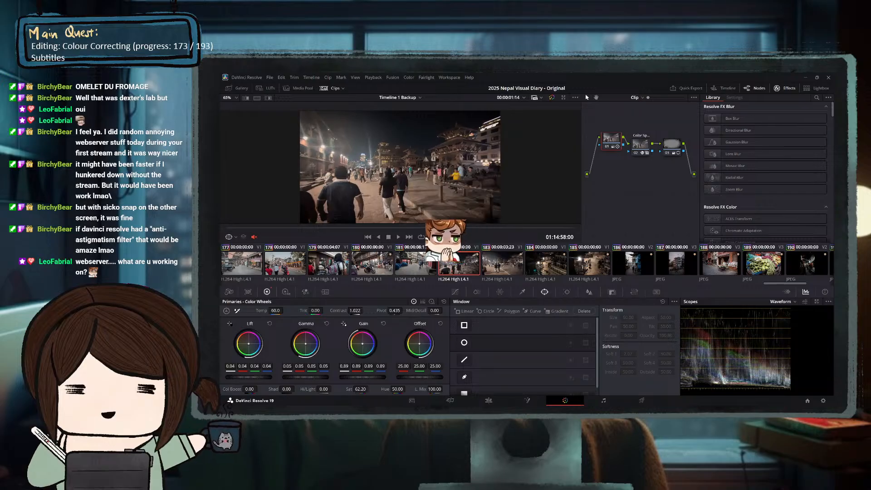
# Adjust the color temperature on clip 183's first node and play the transition from clip 182 to check the match.
pyautogui.click(502, 262)
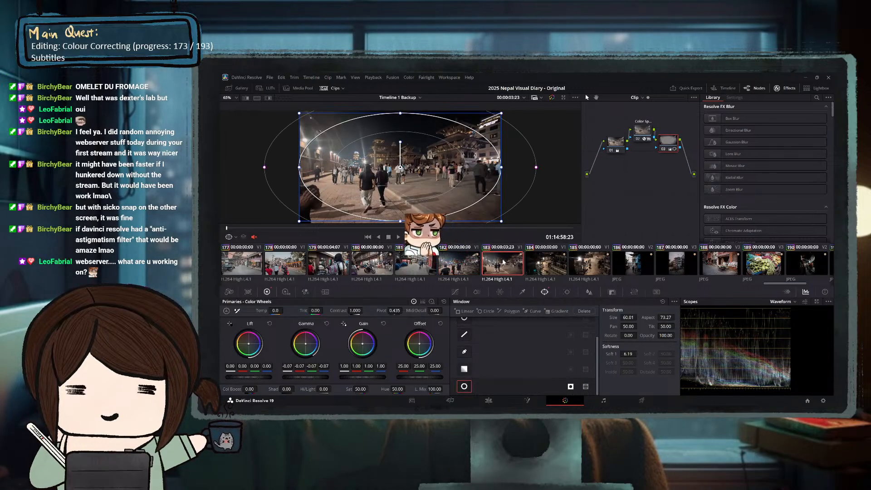
pyautogui.click(616, 142)
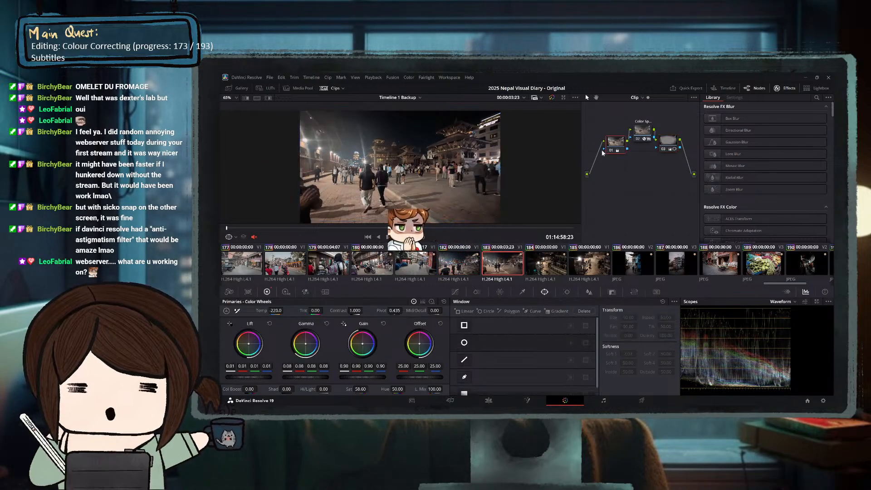
pyautogui.moveTo(281, 311); pyautogui.dragTo(285, 311)
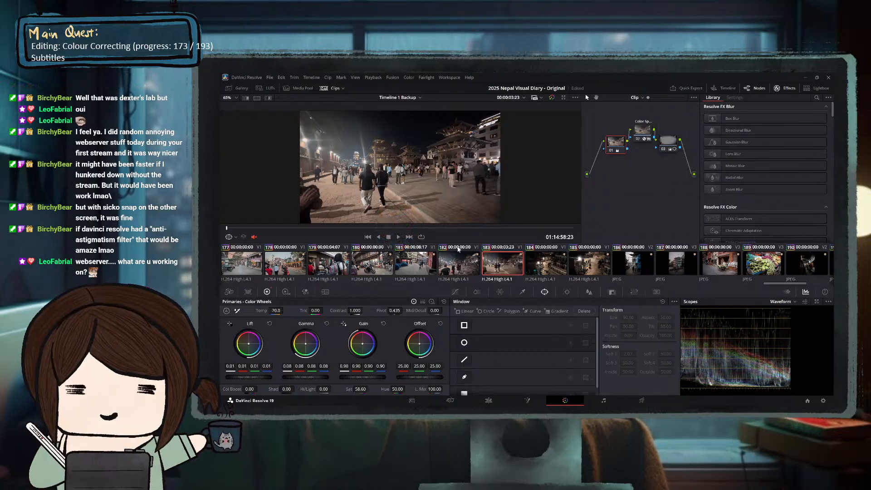
pyautogui.click(458, 261)
pyautogui.press('space')
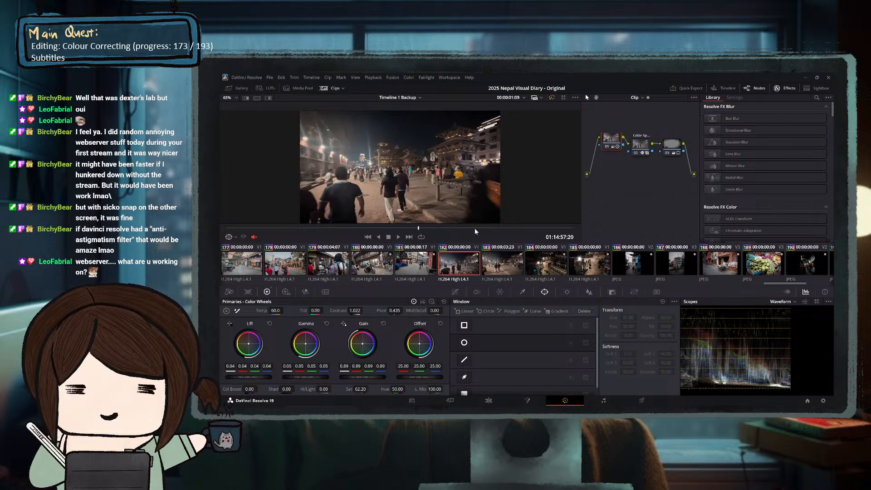
pyautogui.click(505, 261)
pyautogui.click(475, 263)
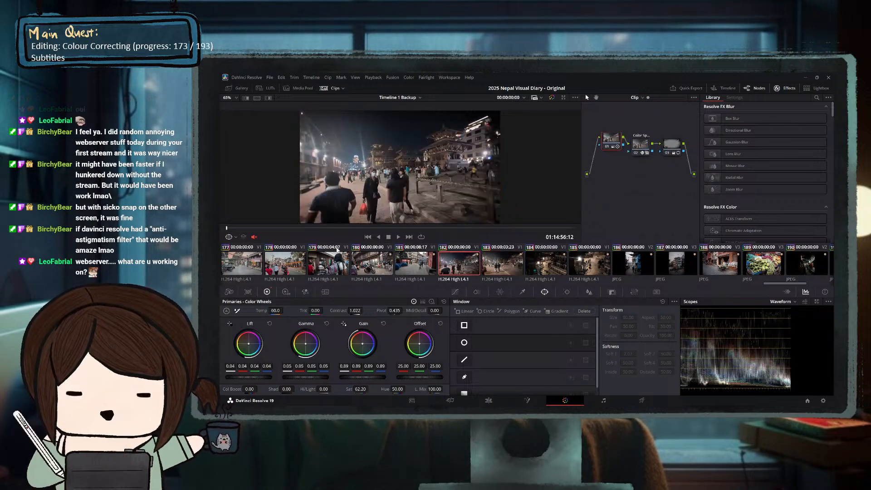
pyautogui.press('space')
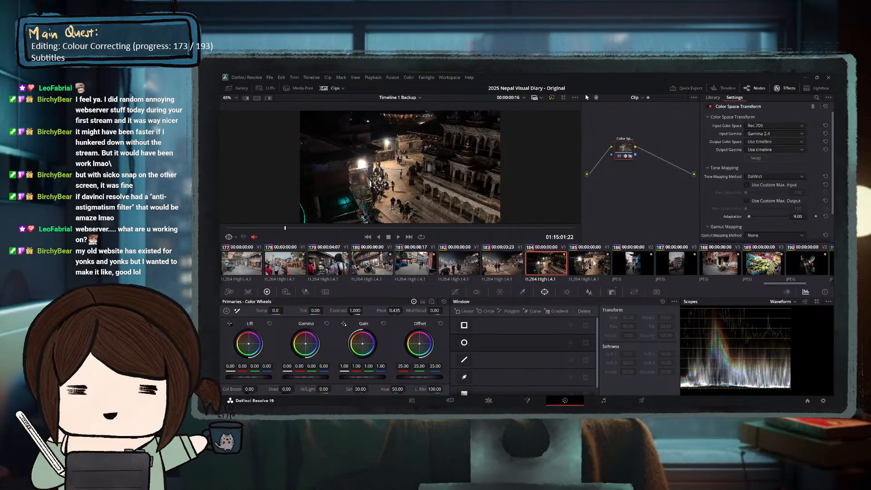
# On clip 184, insert a new corrector node before the Color Space Transform node, tidy the node layout, and select the new node.
pyautogui.click(554, 267)
pyautogui.click(596, 265)
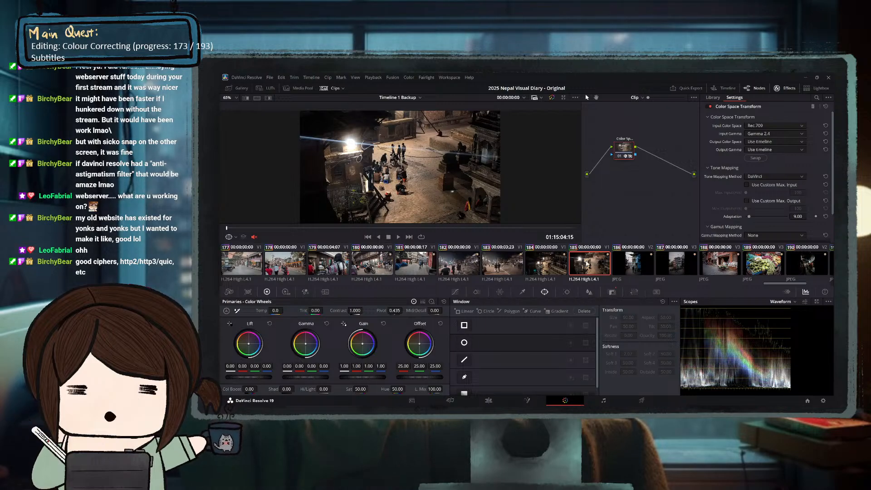
pyautogui.press('Up')
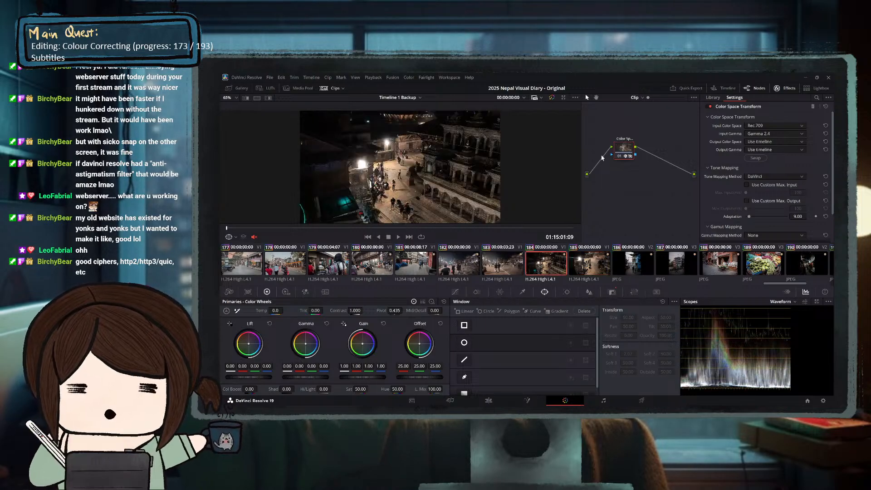
pyautogui.hotkey('shift', 's')
pyautogui.click(656, 148)
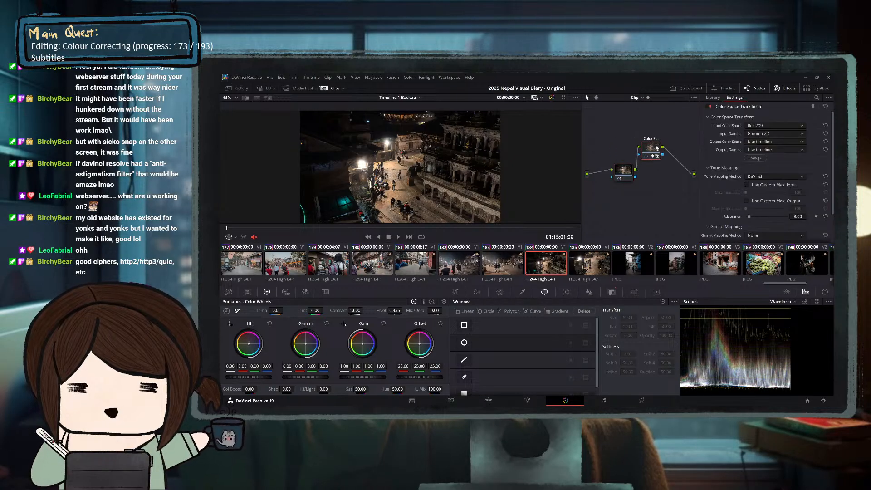
pyautogui.click(622, 136)
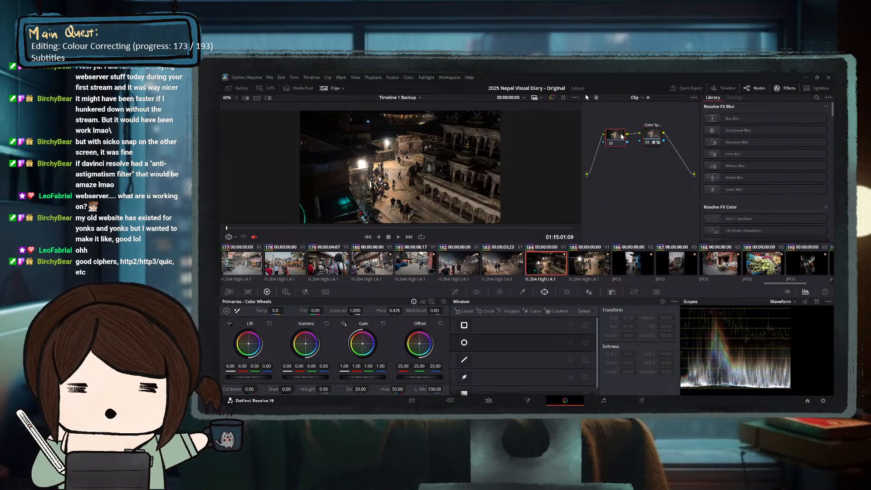
# Append a serial corrector node after the Color Space Transform node on clip 184.
pyautogui.moveTo(653, 135); pyautogui.dragTo(649, 133)
pyautogui.hotkey('alt', 's')
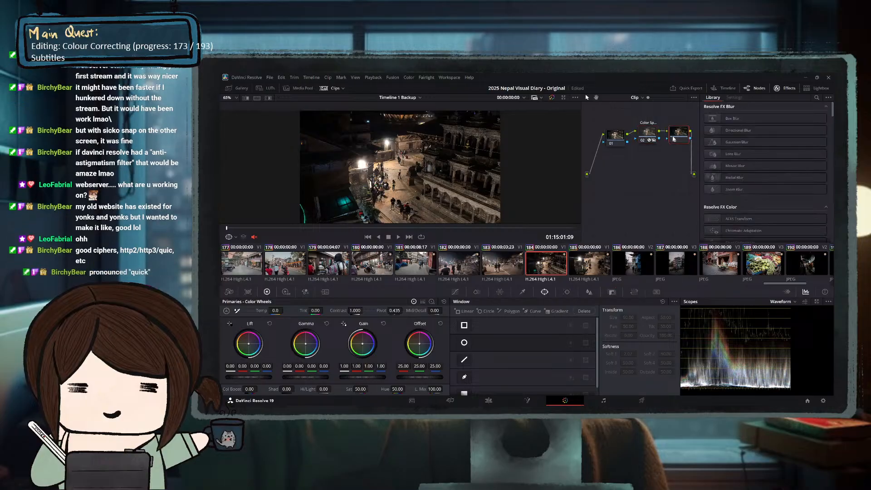
# On clip 184's first node, set Gamma to 0.03 and Gain to 0.92 while keeping Lift at 0.00.
pyautogui.click(618, 142)
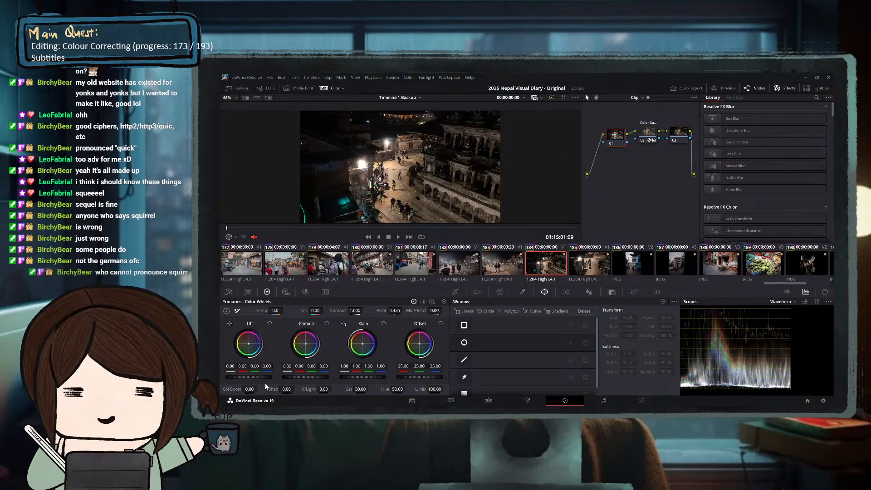
pyautogui.moveTo(249, 377); pyautogui.dragTo(255, 377)
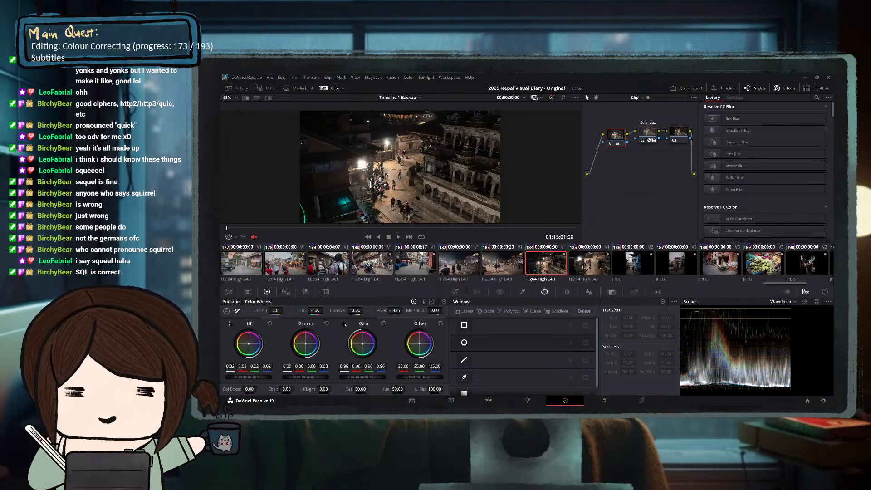
pyautogui.moveTo(353, 379); pyautogui.dragTo(302, 377)
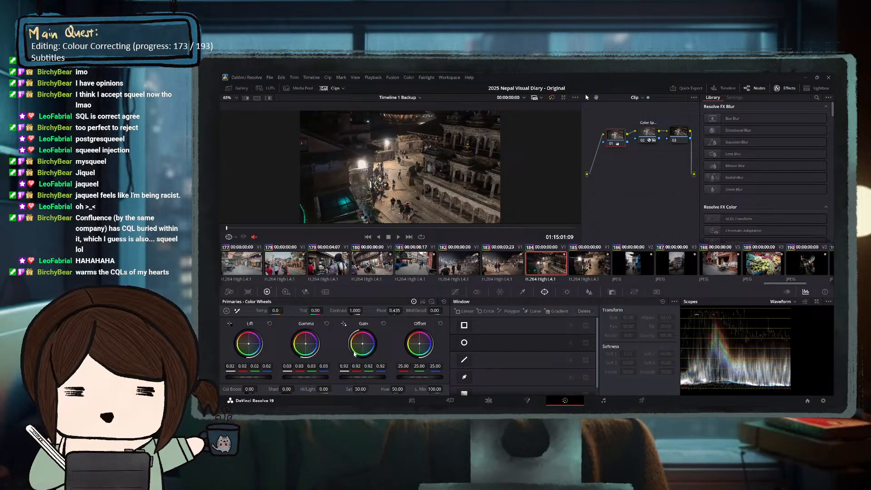
pyautogui.click(303, 229)
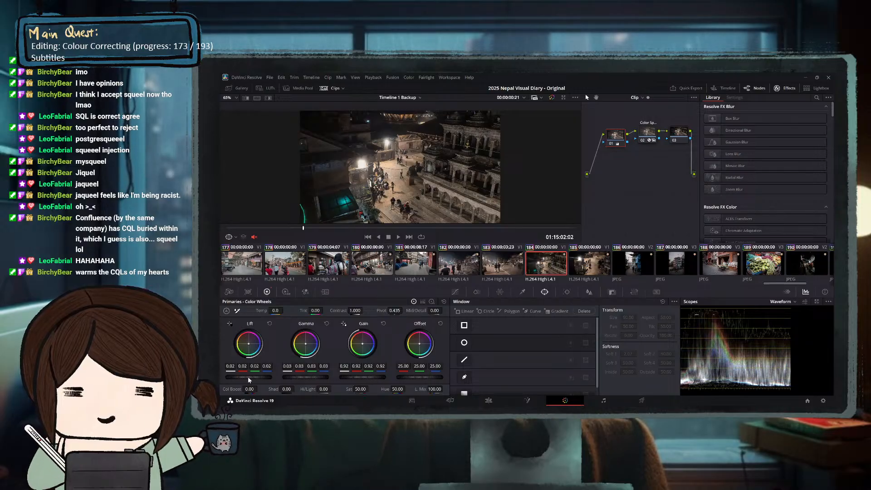
pyautogui.moveTo(258, 377); pyautogui.dragTo(247, 377)
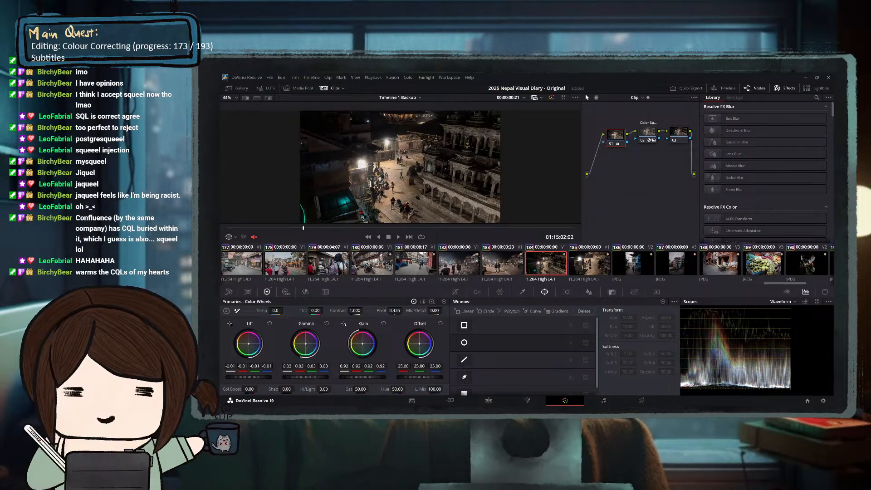
pyautogui.moveTo(247, 377); pyautogui.dragTo(251, 377)
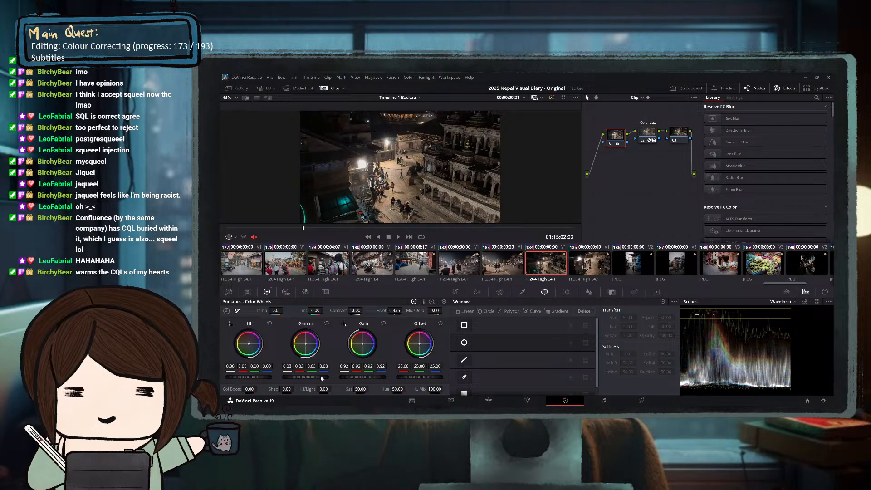
# Add a circular window to clip 184's last node and enlarge it around the square to about size 72, aspect 51, softness 7.7.
pyautogui.click(678, 133)
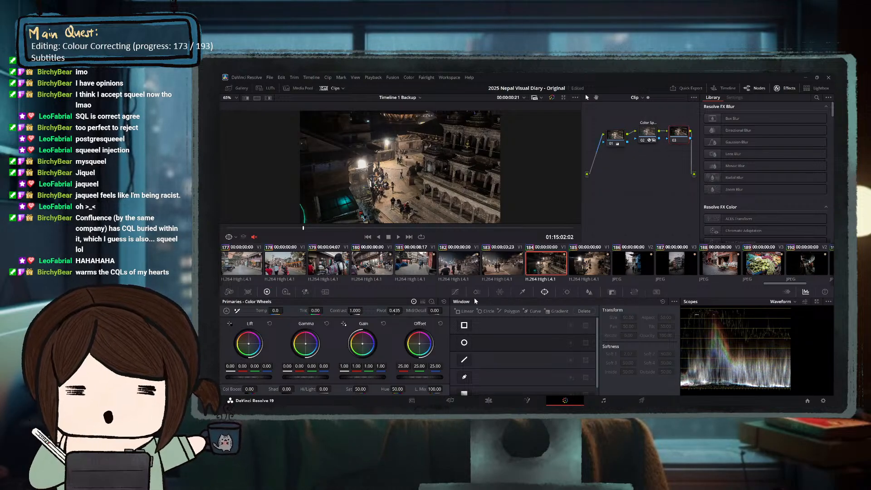
pyautogui.click(464, 343)
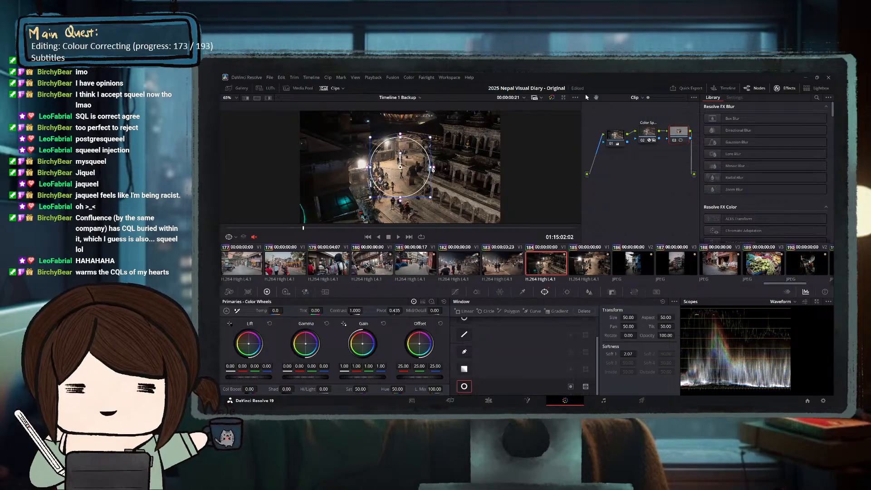
pyautogui.moveTo(434, 167); pyautogui.dragTo(493, 168)
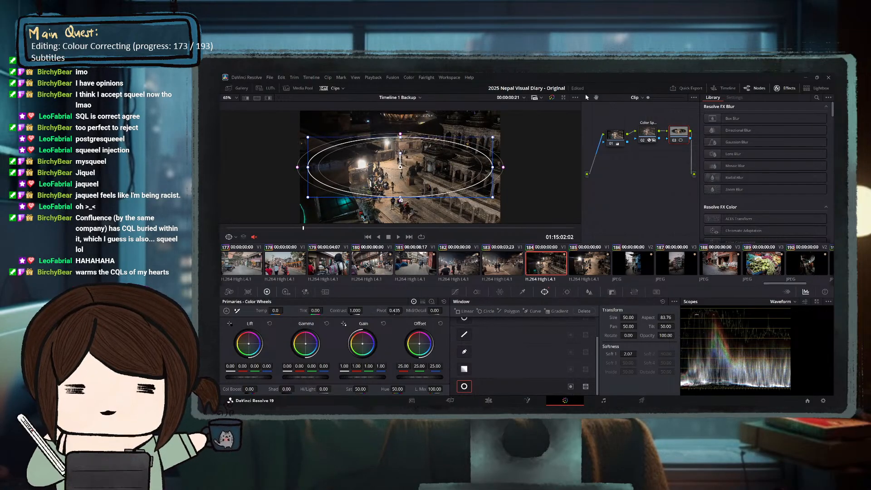
pyautogui.moveTo(400, 199); pyautogui.dragTo(400, 236)
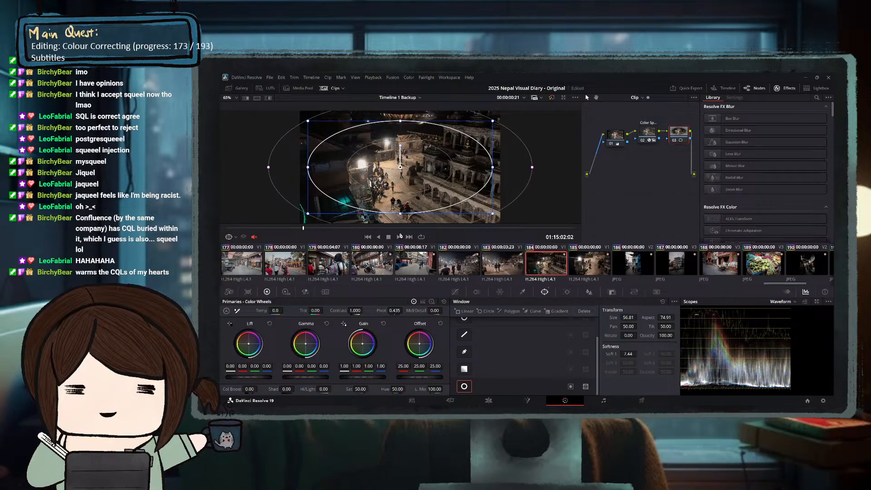
pyautogui.moveTo(307, 168); pyautogui.dragTo(296, 167)
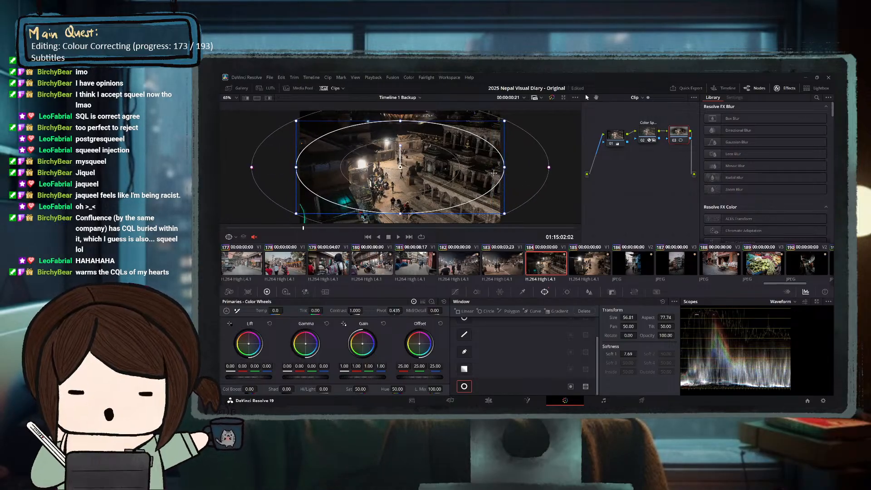
pyautogui.moveTo(402, 216); pyautogui.dragTo(402, 226)
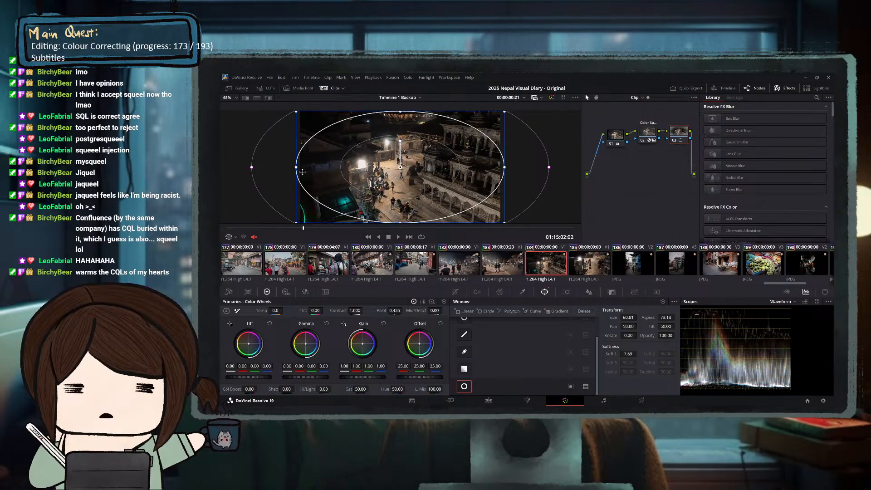
pyautogui.moveTo(297, 169); pyautogui.dragTo(318, 176)
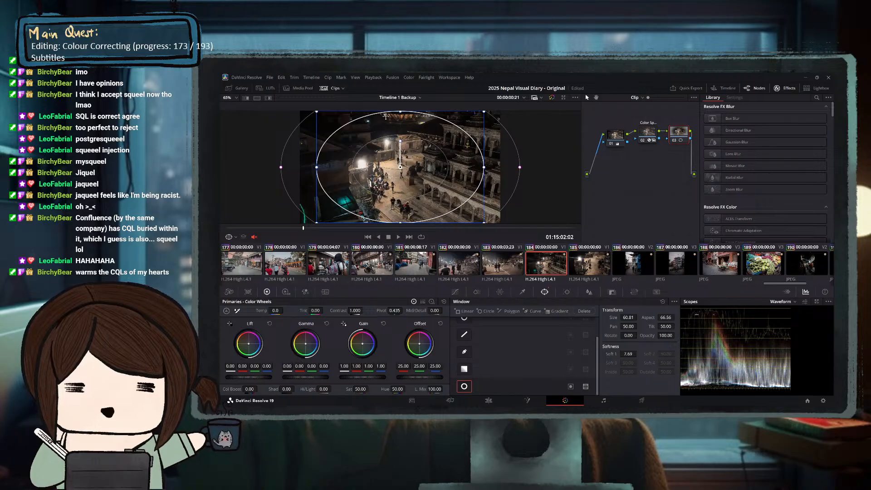
pyautogui.moveTo(402, 112); pyautogui.dragTo(403, 85)
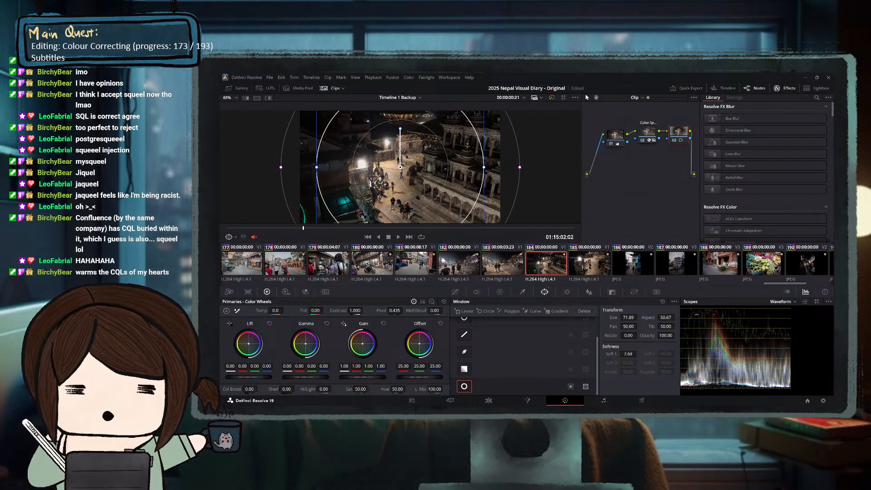
# Invert the circular window, set Gamma to -0.29, and narrow it into a tall ellipse over the lit square, about size 55 and aspect 19.
pyautogui.click(572, 386)
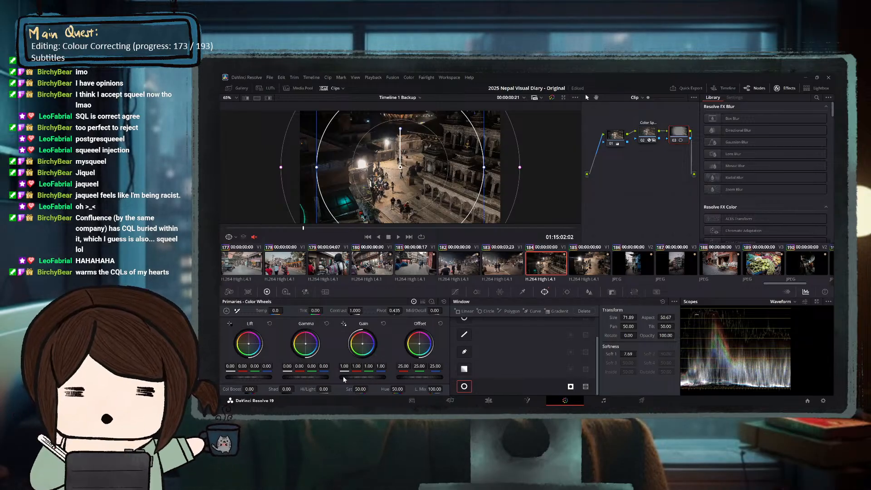
pyautogui.moveTo(311, 377); pyautogui.dragTo(279, 378)
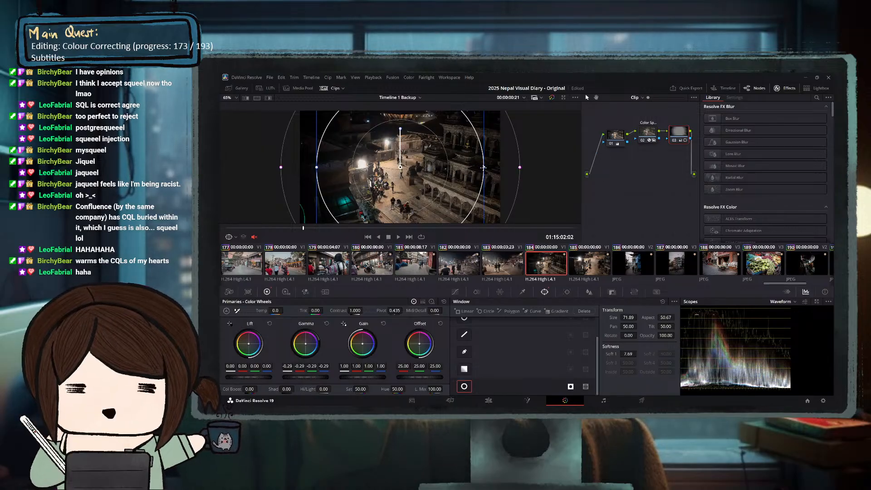
pyautogui.moveTo(484, 167); pyautogui.dragTo(457, 171)
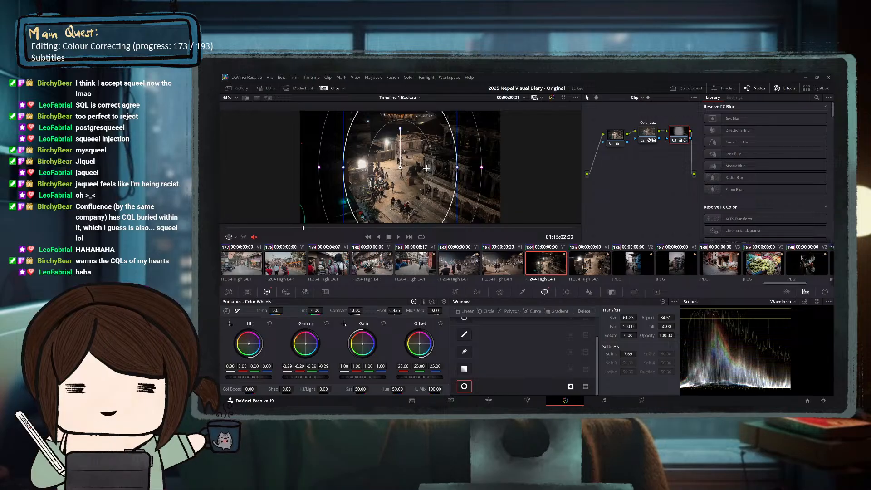
pyautogui.moveTo(375, 169); pyautogui.dragTo(403, 167)
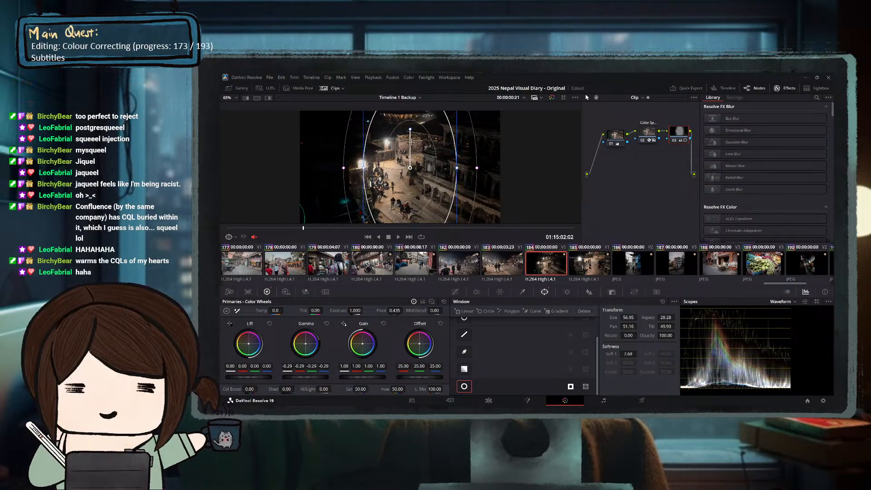
pyautogui.moveTo(457, 167); pyautogui.dragTo(417, 147)
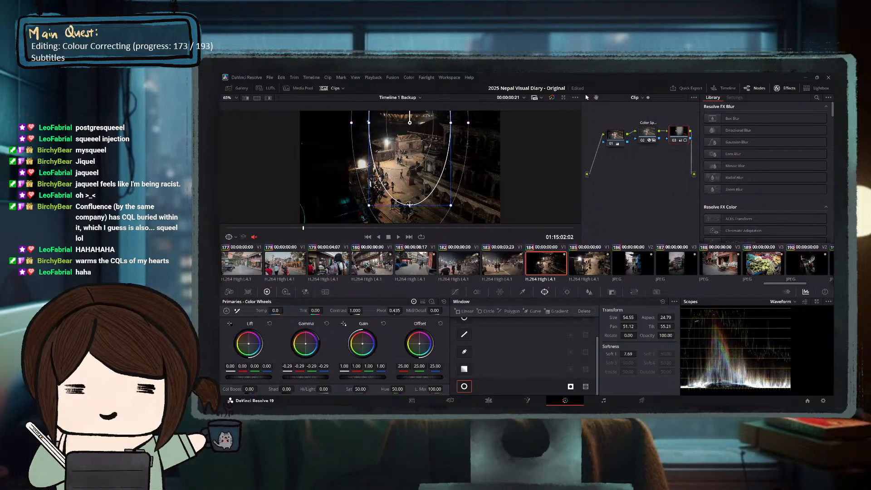
pyautogui.moveTo(409, 204)
pyautogui.mouseDown()
pyautogui.moveTo(399, 210)
pyautogui.moveTo(409, 203)
pyautogui.mouseUp()
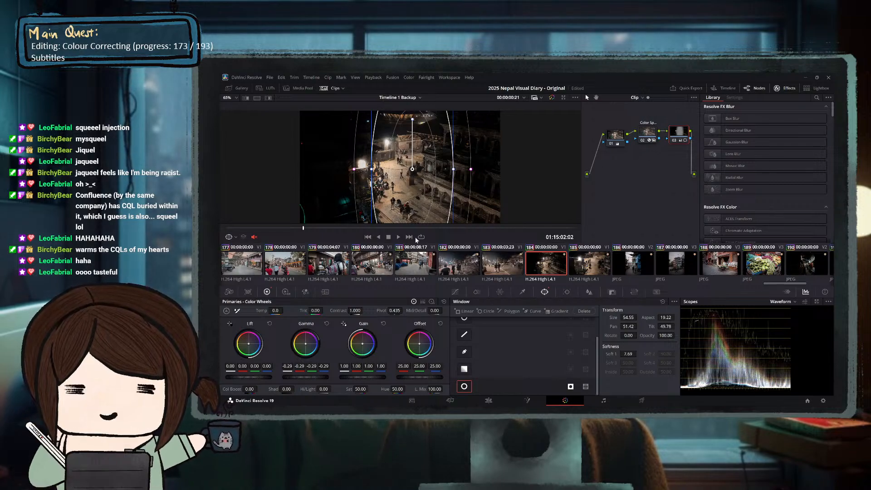
# Compare clip 184 with and without its grade several times, and check it against clip 185.
pyautogui.click(552, 98)
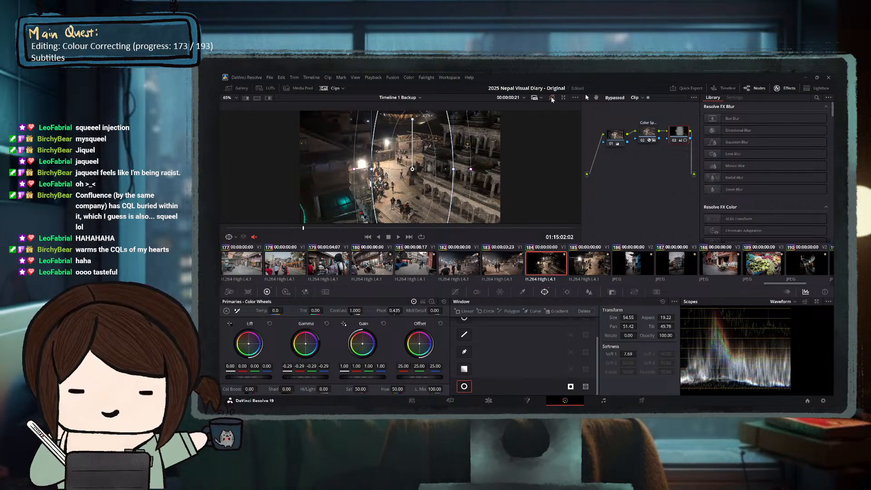
pyautogui.click(552, 98)
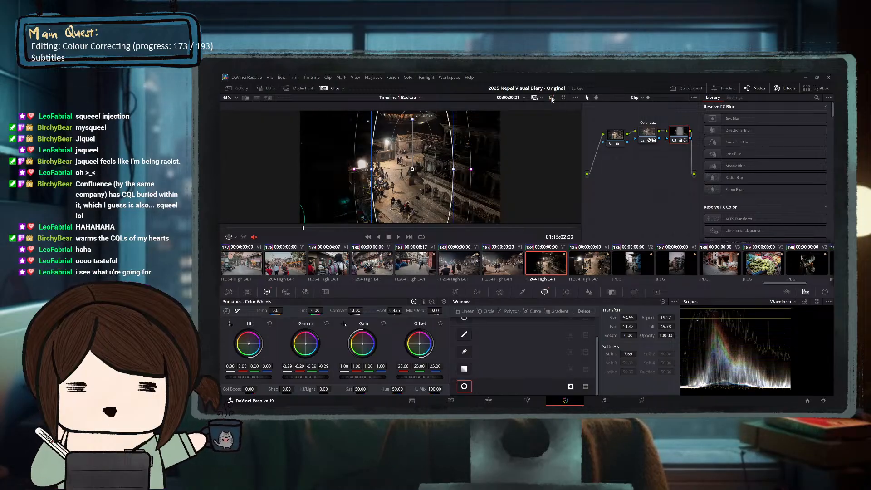
pyautogui.click(552, 98)
pyautogui.click(552, 99)
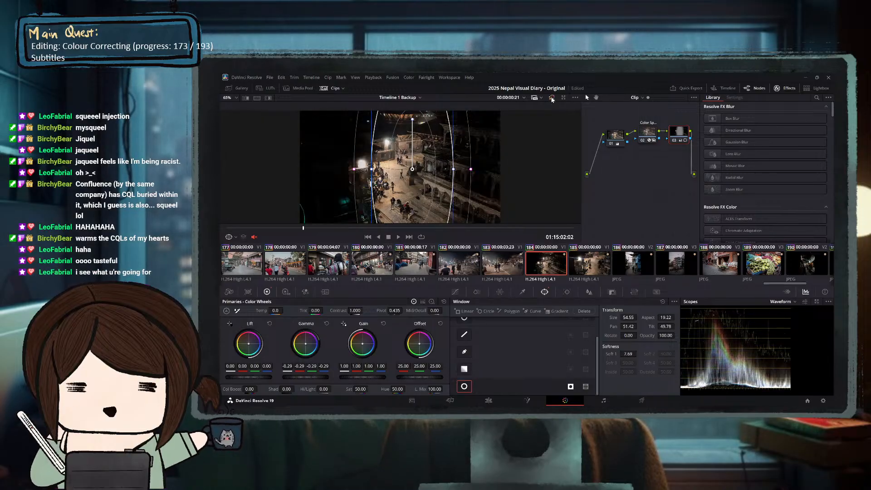
pyautogui.click(552, 98)
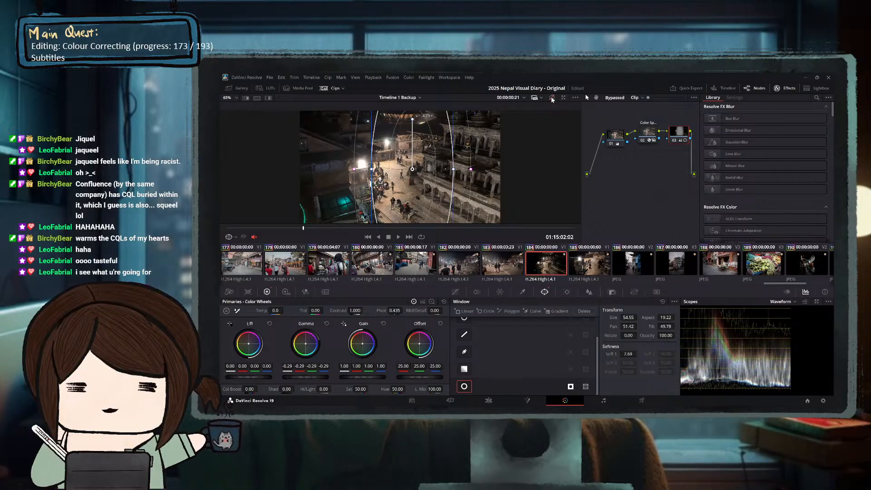
pyautogui.click(552, 98)
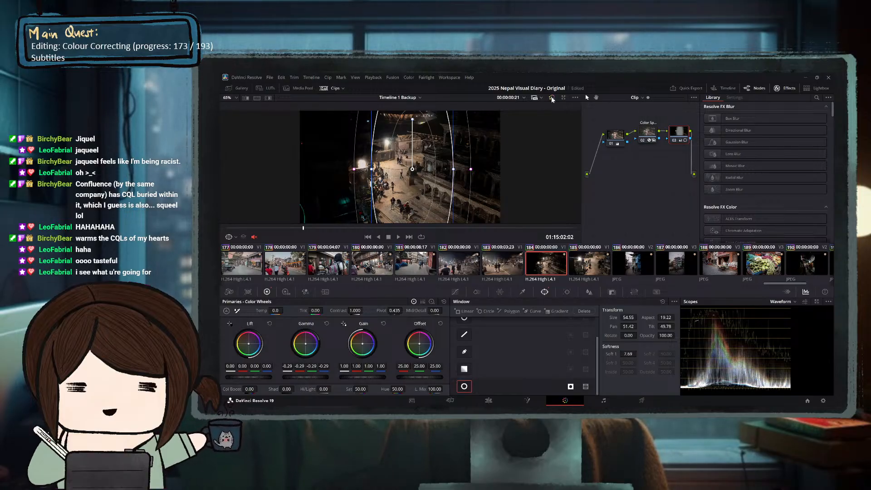
pyautogui.click(552, 98)
pyautogui.click(552, 98)
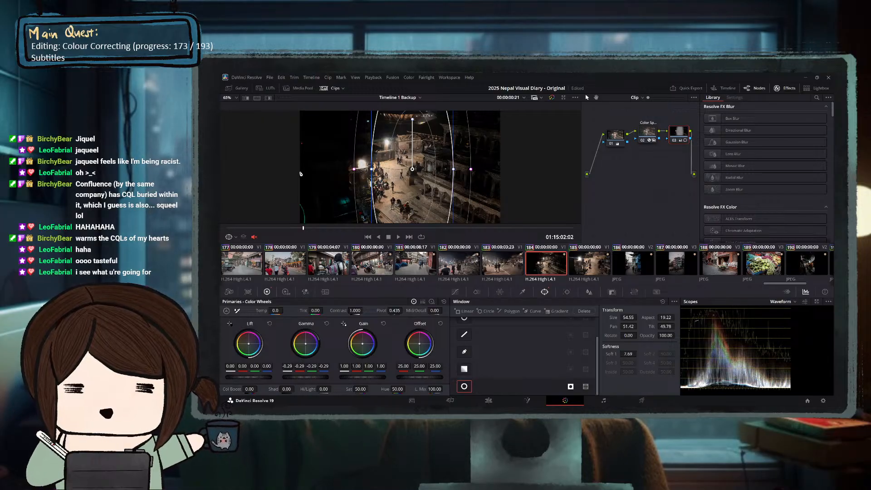
pyautogui.click(584, 270)
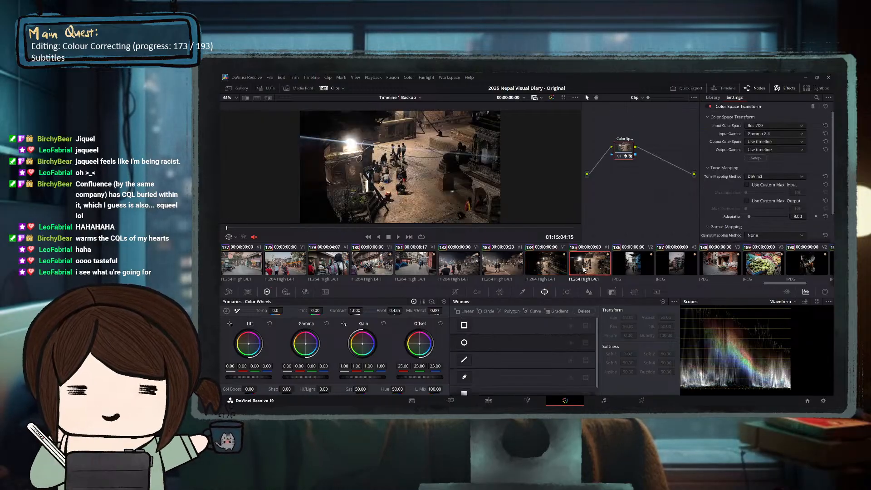
pyautogui.click(546, 272)
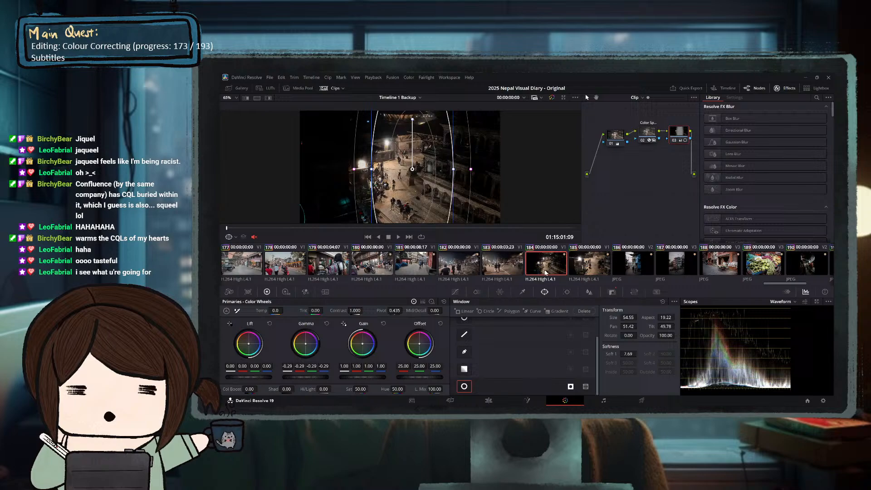
# On clip 185, add one corrector node before the Color Space Transform node and another after it.
pyautogui.click(577, 271)
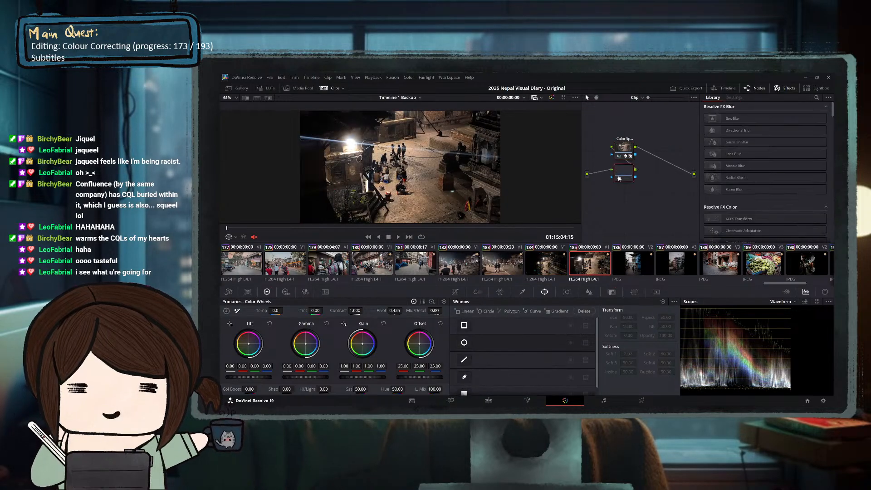
pyautogui.hotkey('shift', 's')
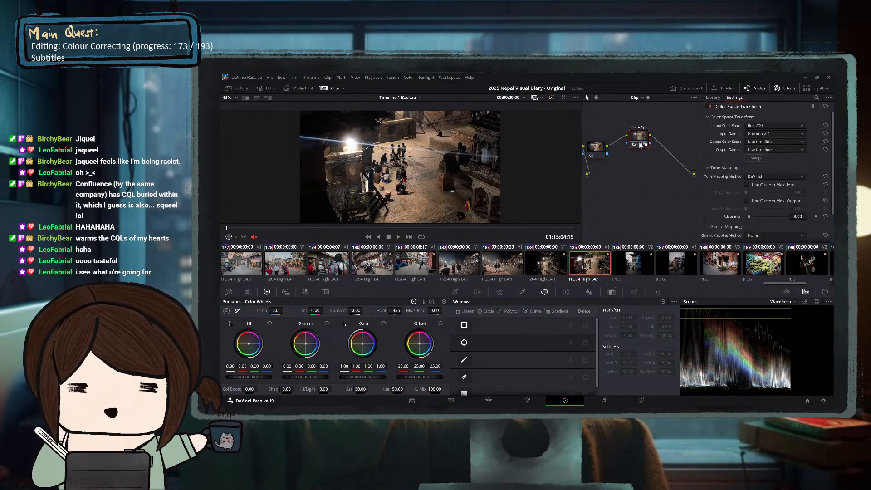
pyautogui.hotkey('alt', 's')
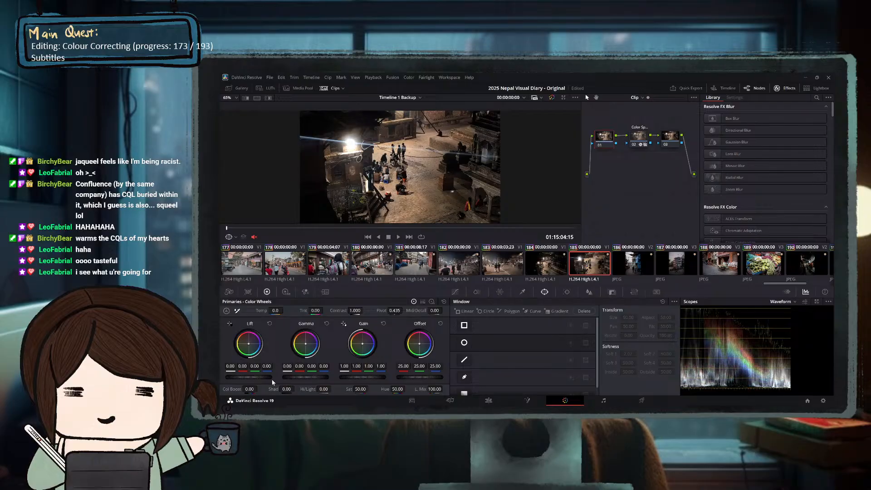
# On clip 185's first node, set Lift to 0.03, Gamma to -0.02 and Gain to 0.94.
pyautogui.moveTo(271, 377); pyautogui.dragTo(277, 377)
pyautogui.moveTo(378, 376); pyautogui.dragTo(369, 376)
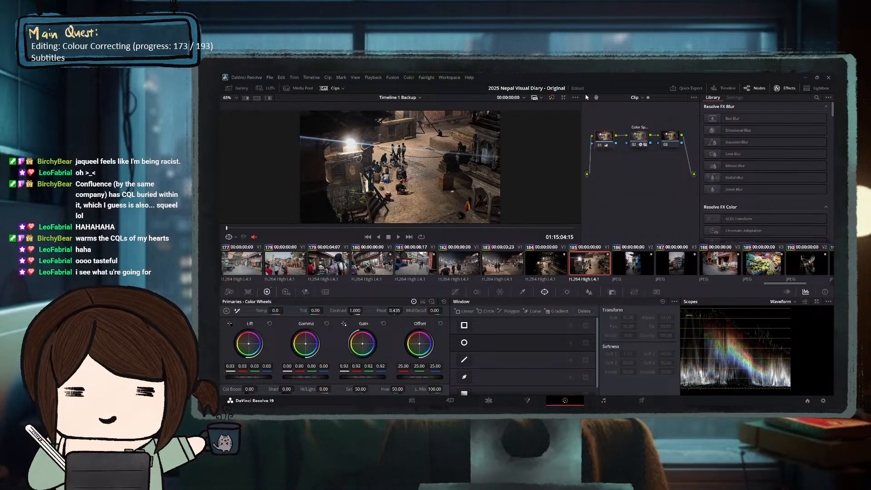
pyautogui.moveTo(310, 377); pyautogui.dragTo(305, 377)
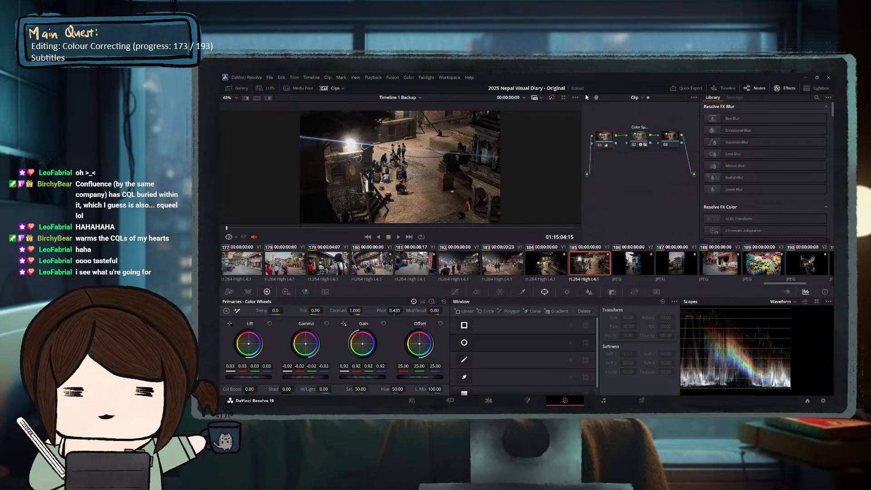
pyautogui.moveTo(357, 379); pyautogui.dragTo(366, 380)
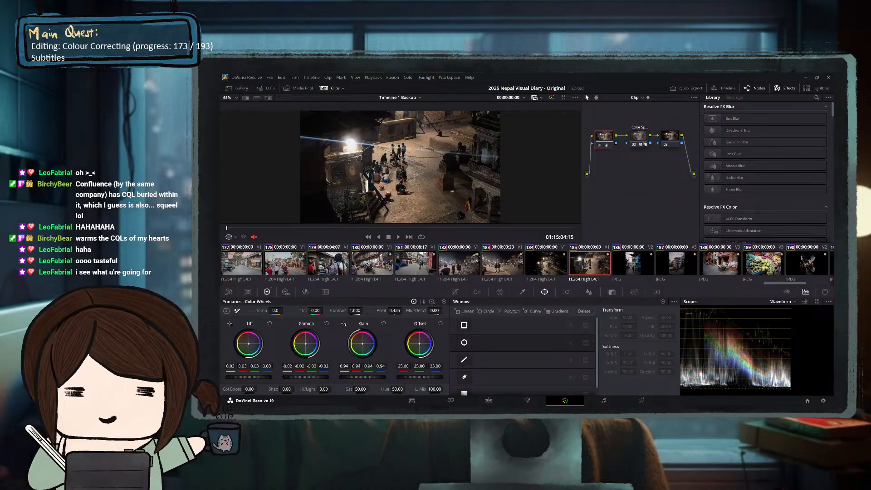
# On clip 184's first node, warm Temp to 110 and scrub through the clip to judge the color.
pyautogui.press('Up')
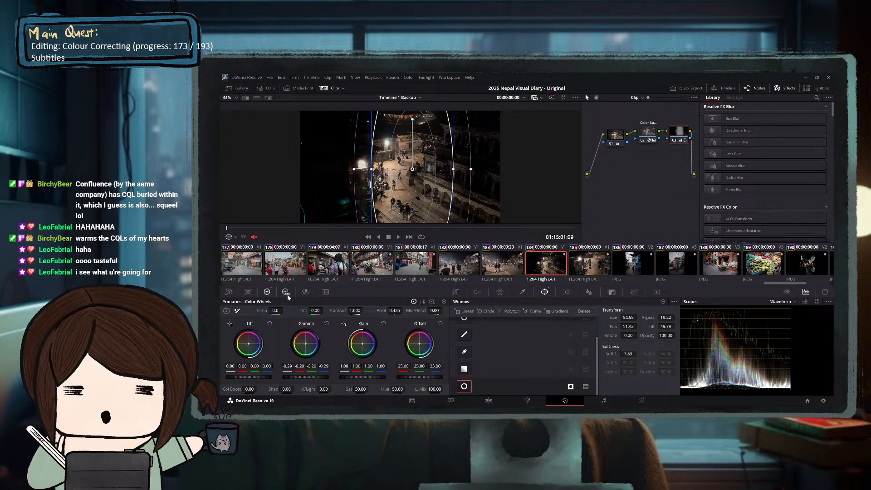
pyautogui.click(616, 135)
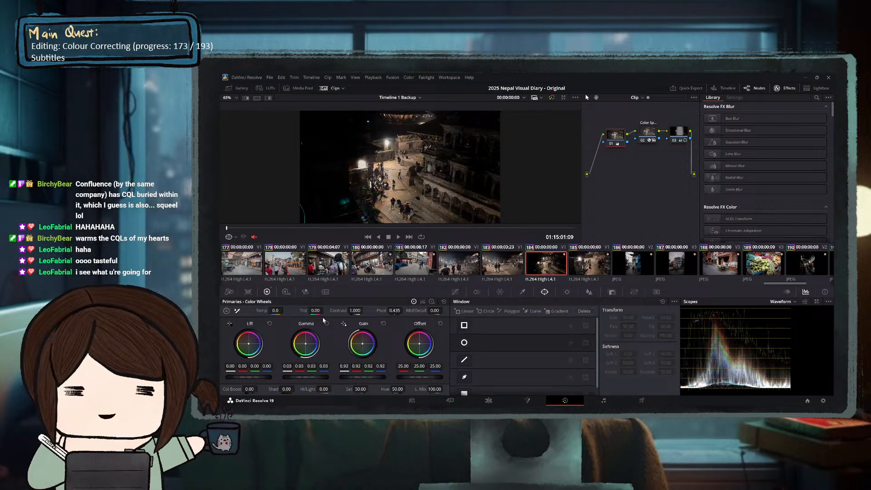
pyautogui.moveTo(276, 311); pyautogui.dragTo(306, 311)
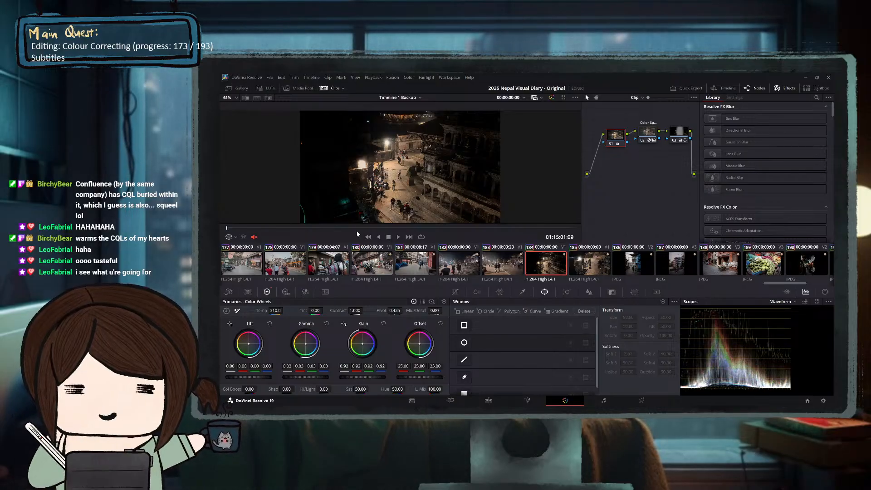
pyautogui.moveTo(353, 228); pyautogui.dragTo(494, 228)
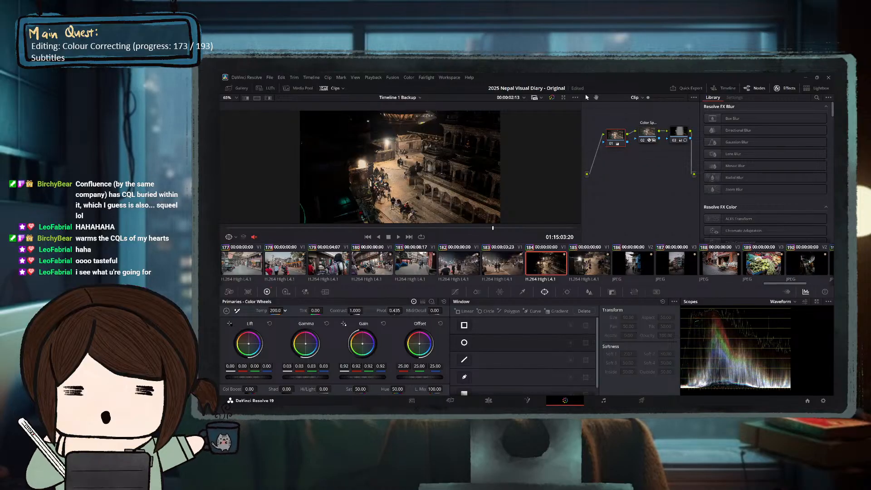
pyautogui.click(259, 228)
pyautogui.moveTo(358, 229); pyautogui.dragTo(529, 228)
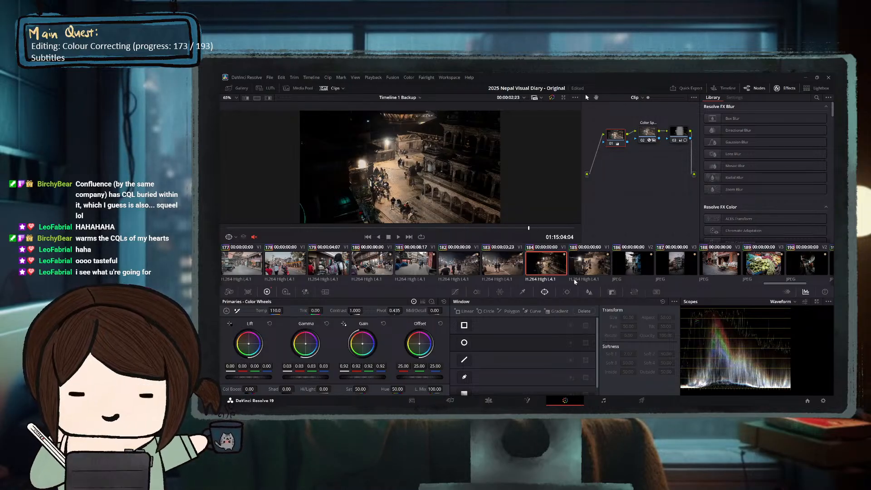
# Set Gamma to -0.03 on clip 185's first node.
pyautogui.press('Down')
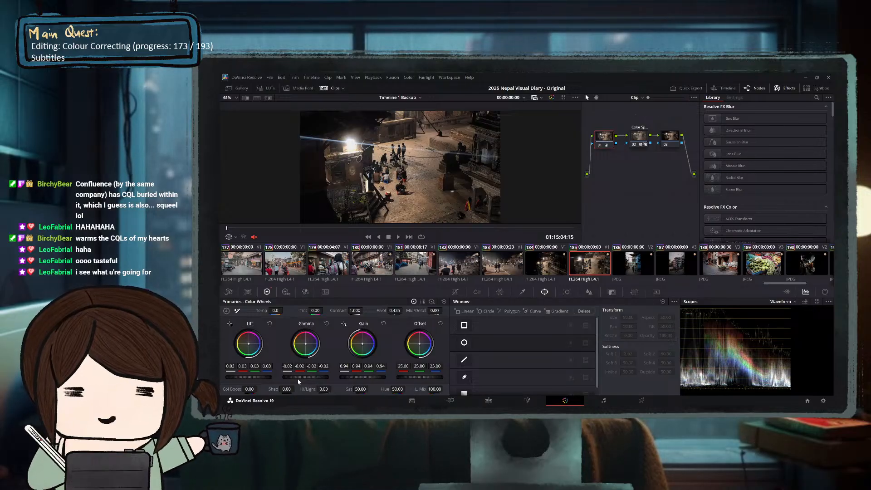
pyautogui.moveTo(299, 379); pyautogui.dragTo(304, 378)
pyautogui.moveTo(305, 377); pyautogui.dragTo(298, 377)
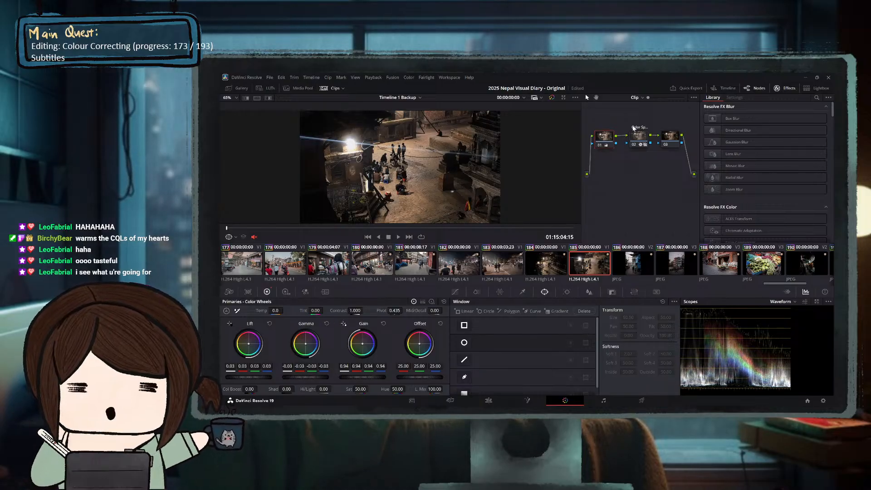
# Set Temp to 50 and saturation to 54.80 on clip 184's first node, and saturation to 54.40 on clip 185's first node.
pyautogui.click(551, 273)
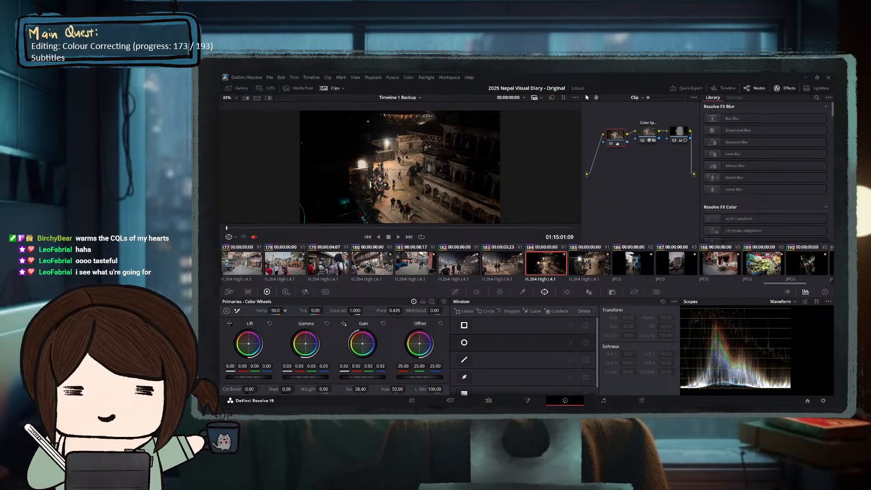
pyautogui.moveTo(360, 389); pyautogui.dragTo(358, 389)
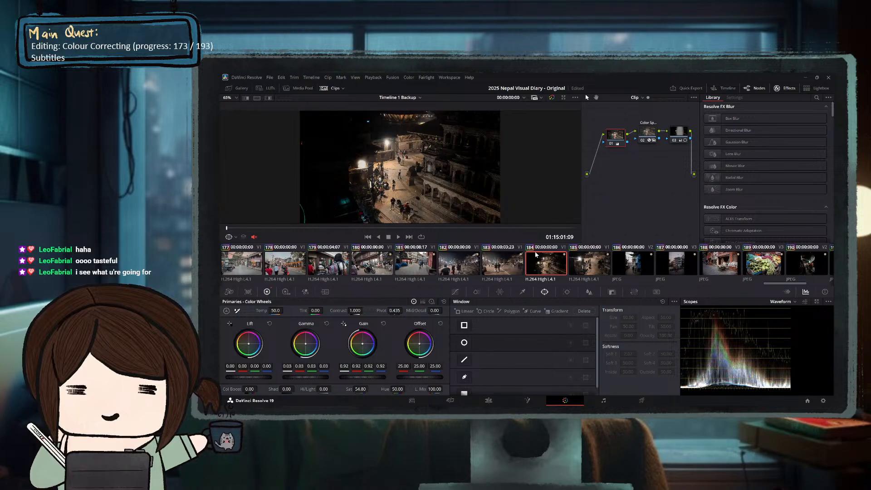
pyautogui.moveTo(357, 228); pyautogui.dragTo(506, 228)
pyautogui.click(607, 266)
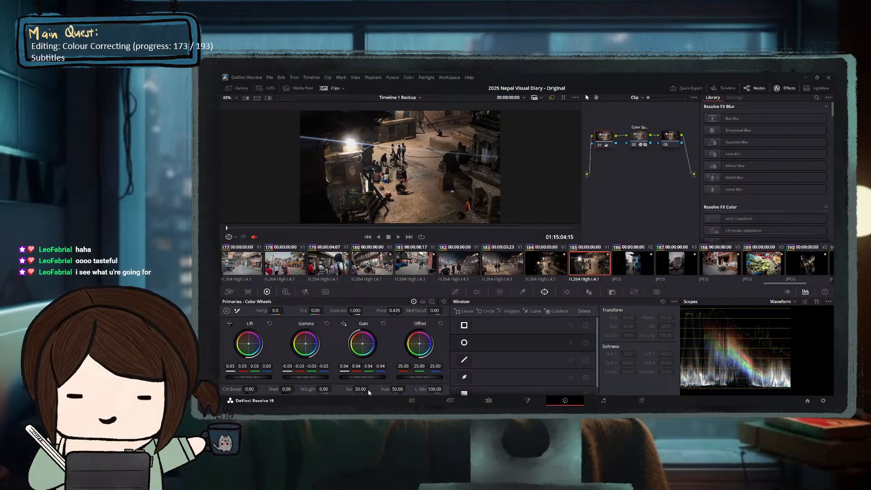
pyautogui.moveTo(371, 389); pyautogui.dragTo(372, 389)
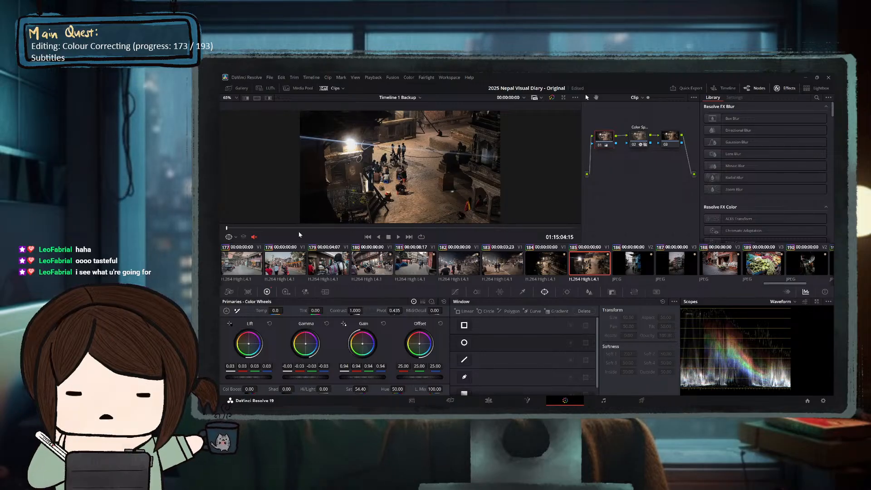
# On clip 185's last node, add an inverted circular window, about size 60, aspect 27 and softness 9.5, and set Gamma to -0.12.
pyautogui.click(670, 136)
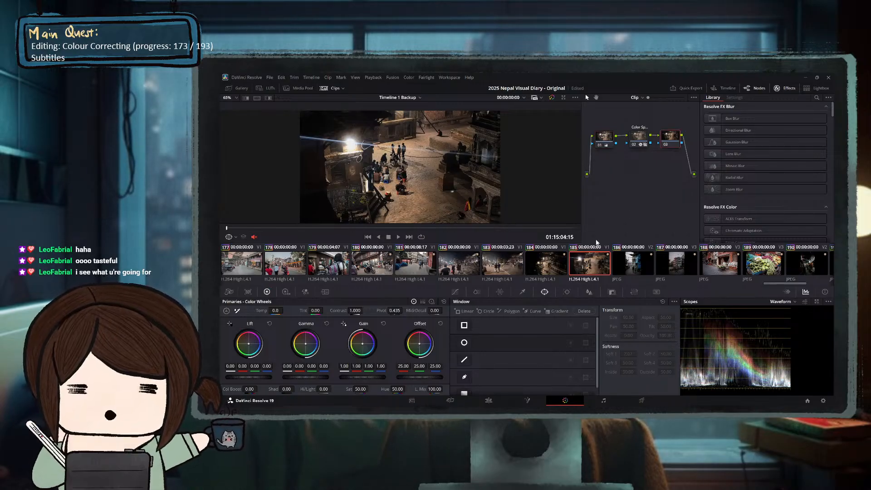
pyautogui.click(487, 311)
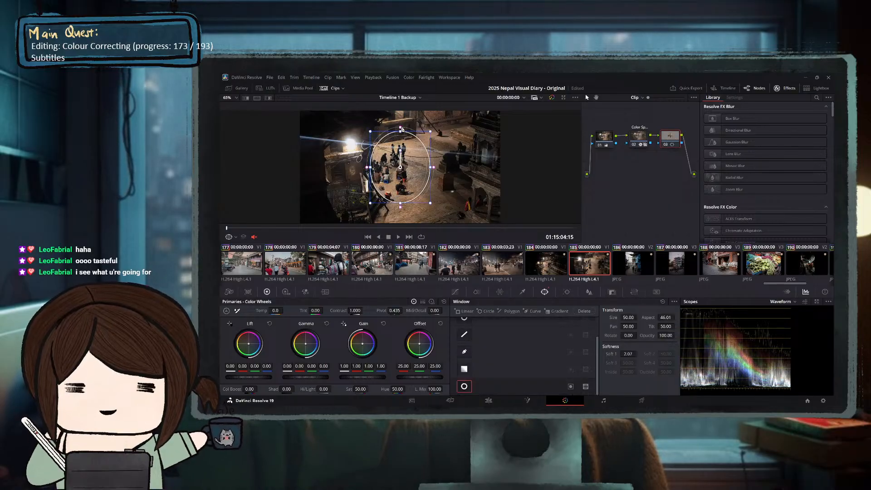
pyautogui.moveTo(402, 130); pyautogui.dragTo(401, 111)
pyautogui.moveTo(369, 169); pyautogui.dragTo(348, 175)
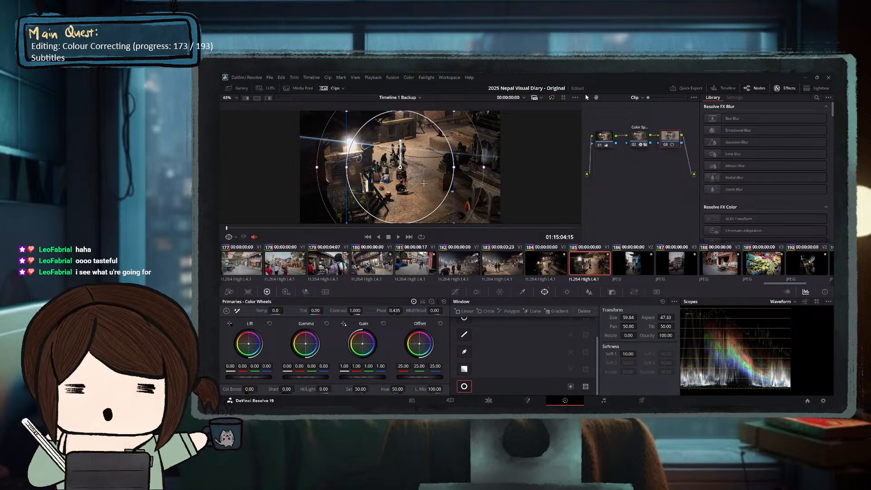
pyautogui.moveTo(316, 167)
pyautogui.mouseDown()
pyautogui.moveTo(328, 168)
pyautogui.moveTo(318, 167)
pyautogui.mouseUp()
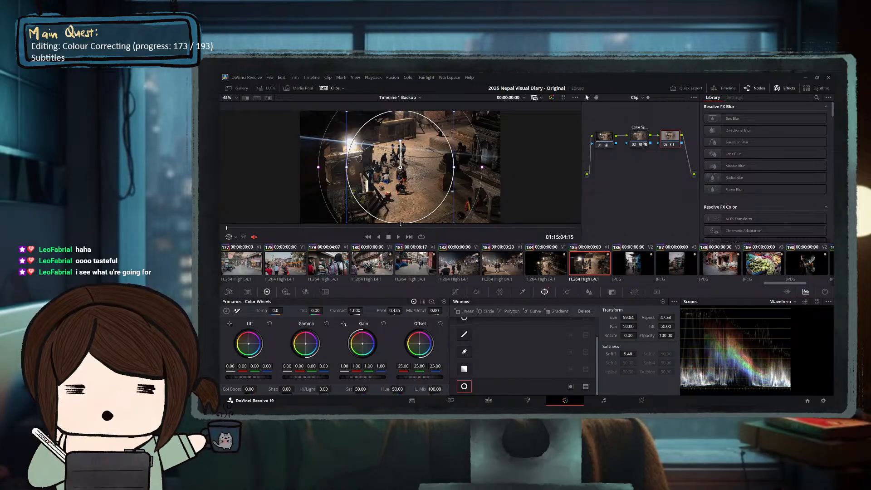
pyautogui.moveTo(401, 223); pyautogui.dragTo(401, 265)
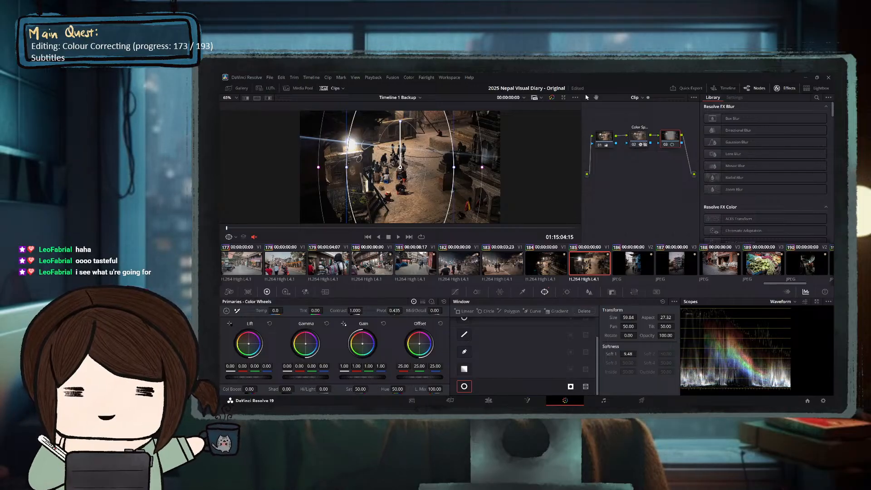
pyautogui.moveTo(306, 377); pyautogui.dragTo(286, 377)
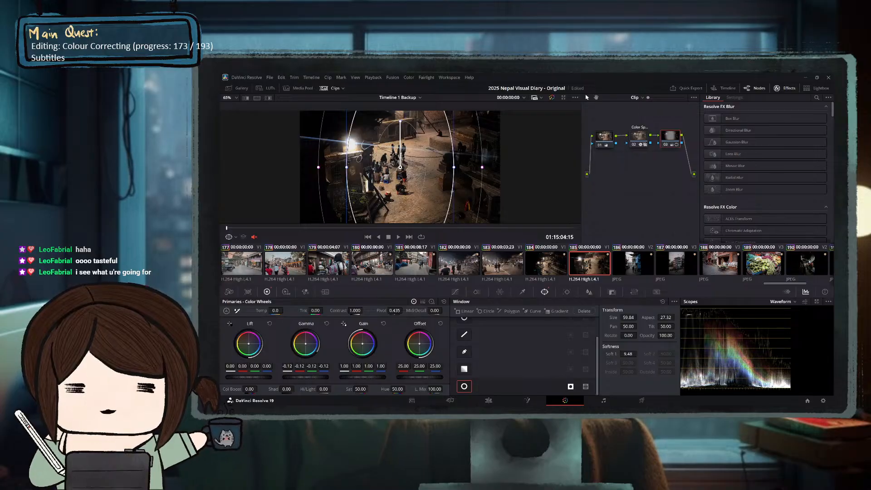
# Compare clip 185 with and without its grade, check it against clip 184, and play across both clips.
pyautogui.click(552, 97)
pyautogui.click(552, 98)
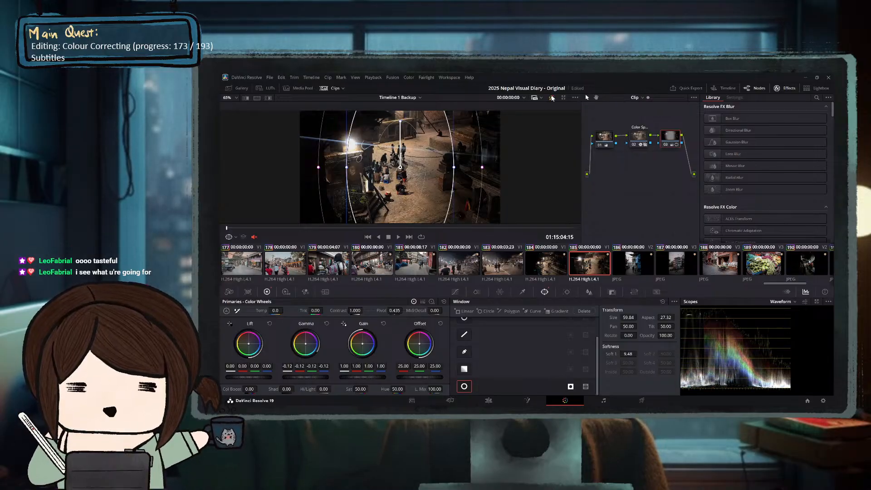
pyautogui.click(552, 98)
pyautogui.click(551, 97)
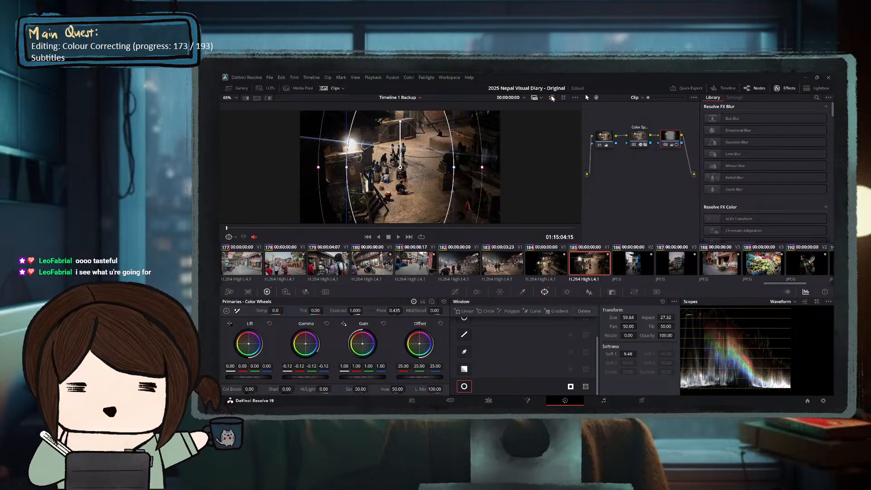
pyautogui.click(543, 270)
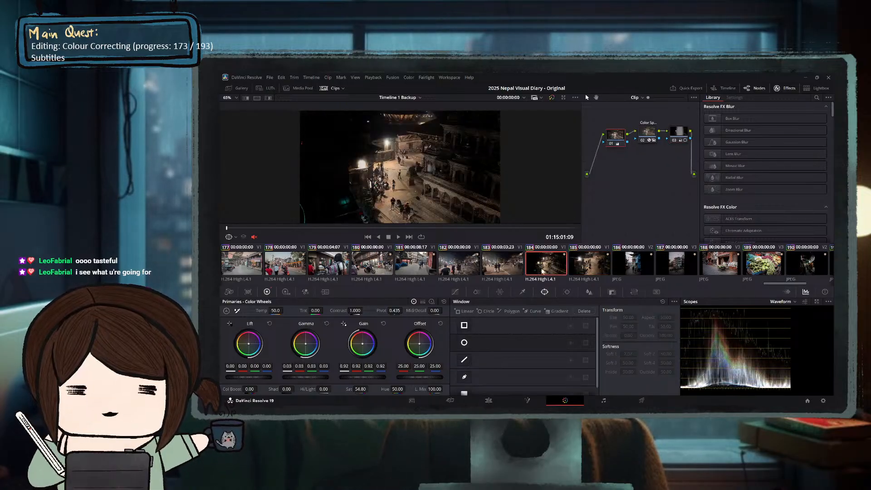
pyautogui.click(582, 264)
pyautogui.click(557, 269)
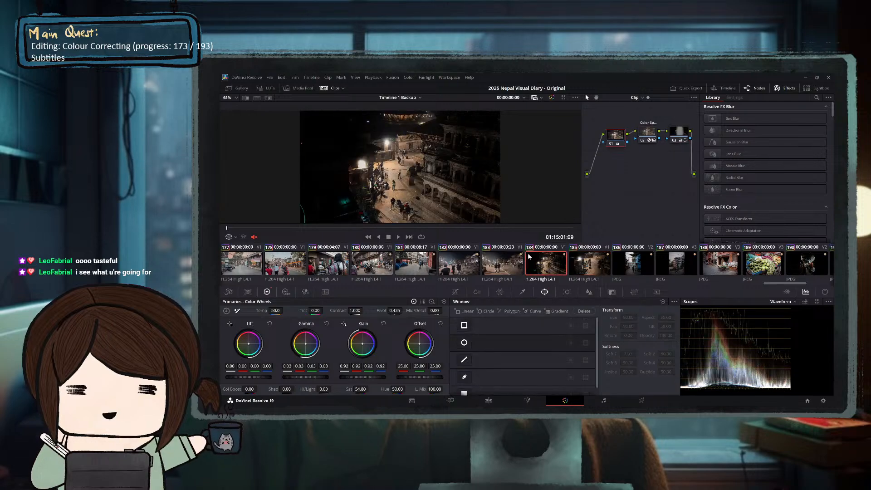
pyautogui.press('space')
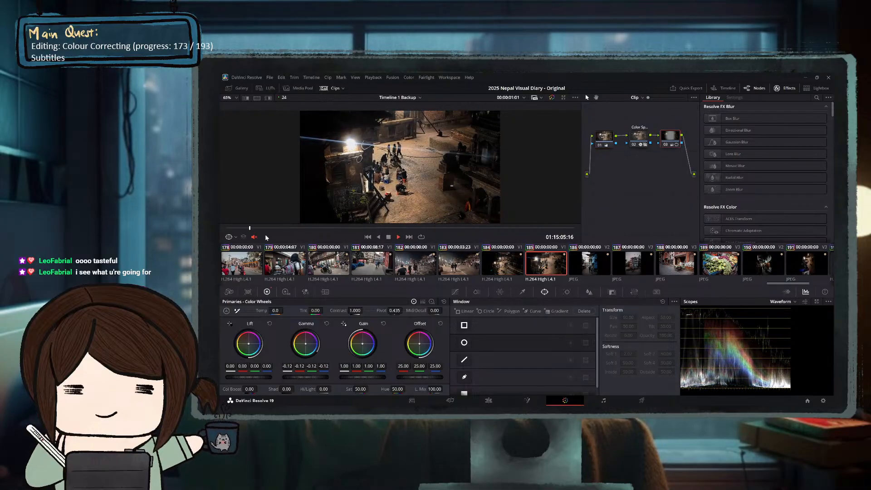
pyautogui.press('space')
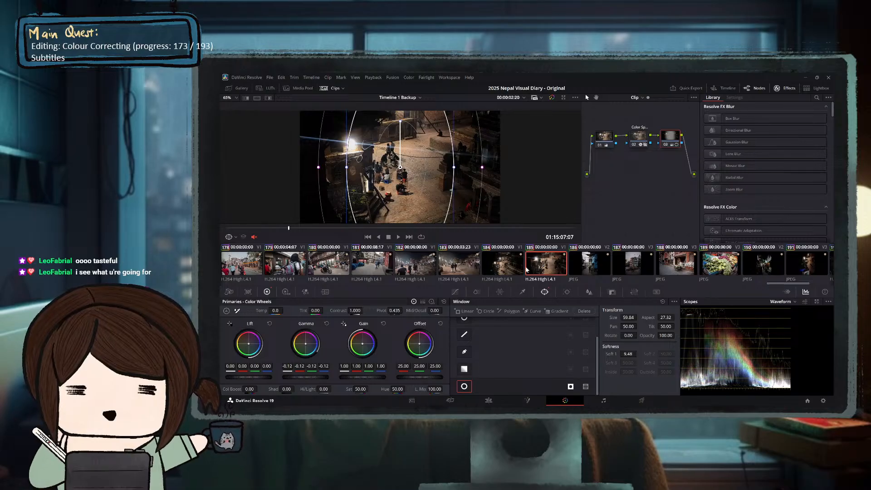
pyautogui.click(543, 265)
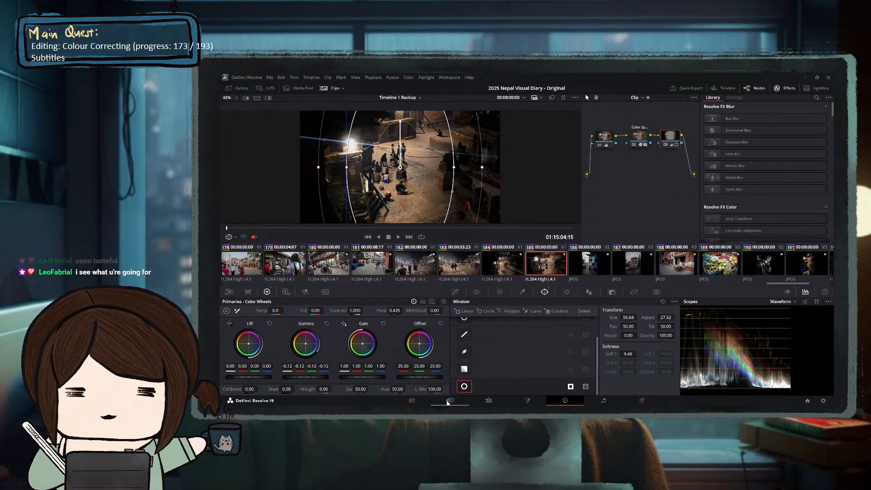
# Review clip 185 in the Edit page's larger viewer, playing it twice from its start.
pyautogui.click(489, 401)
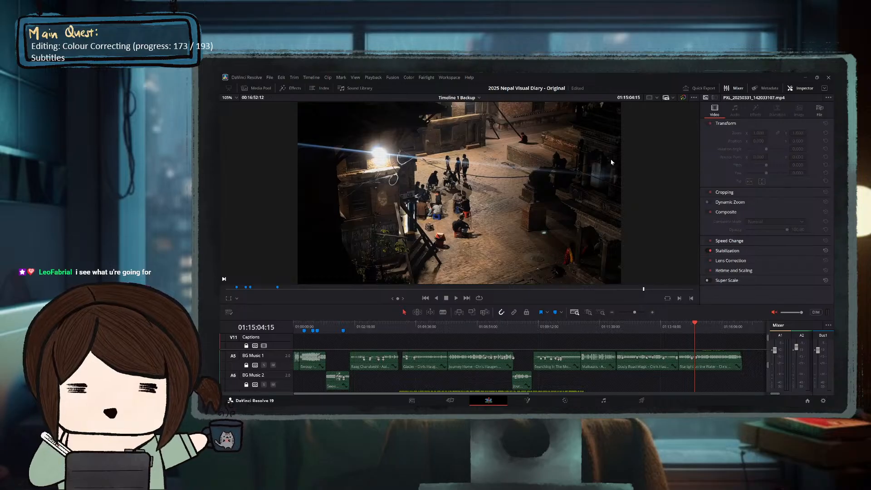
pyautogui.press('space')
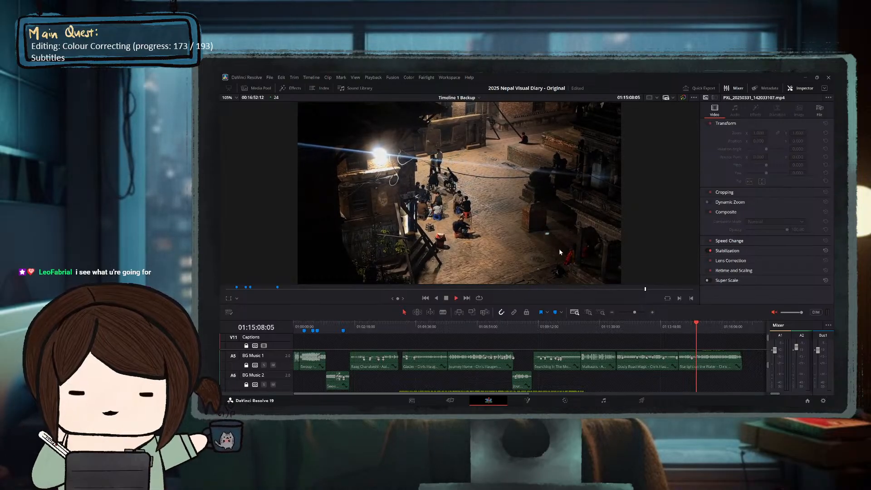
pyautogui.press('space')
pyautogui.click(272, 291)
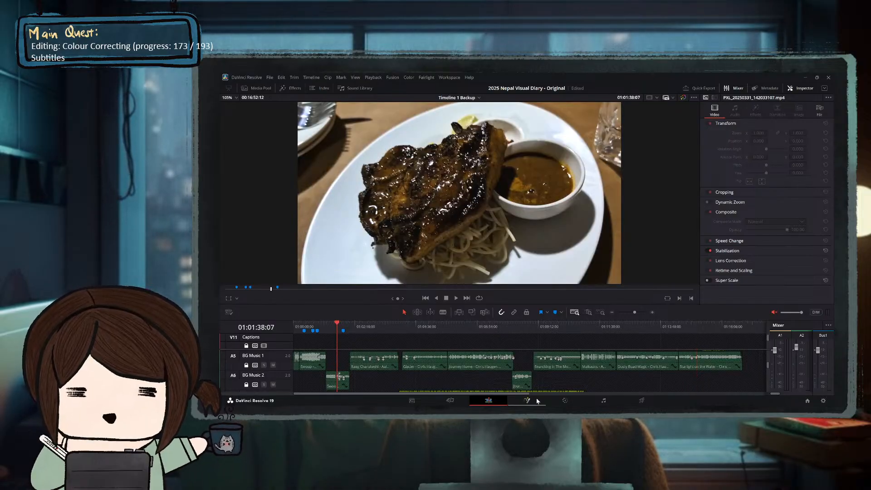
pyautogui.moveTo(604, 290); pyautogui.dragTo(653, 289)
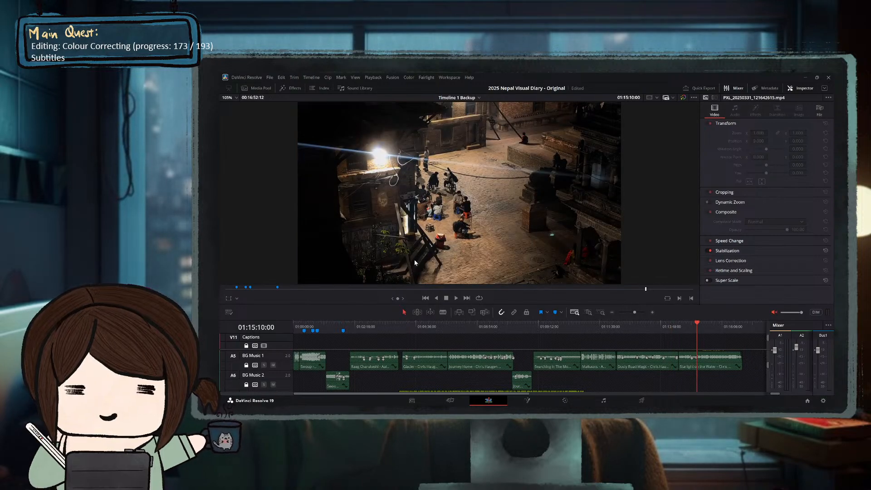
pyautogui.click(565, 400)
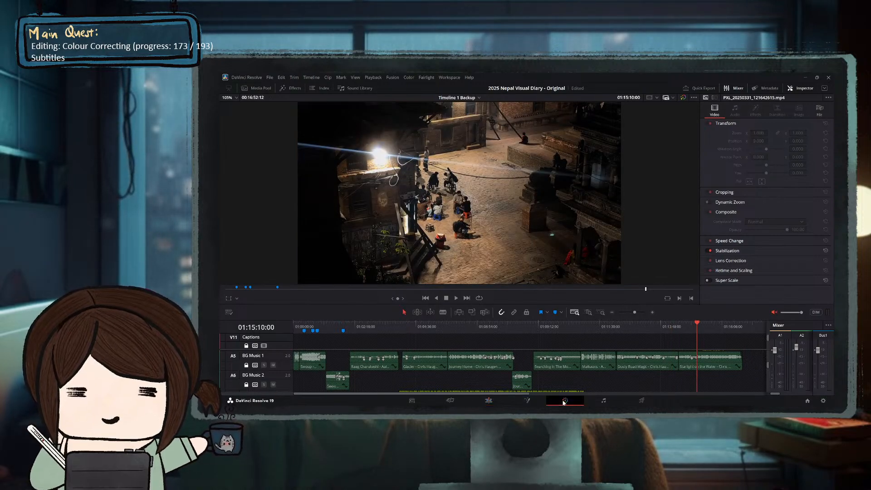
pyautogui.click(229, 227)
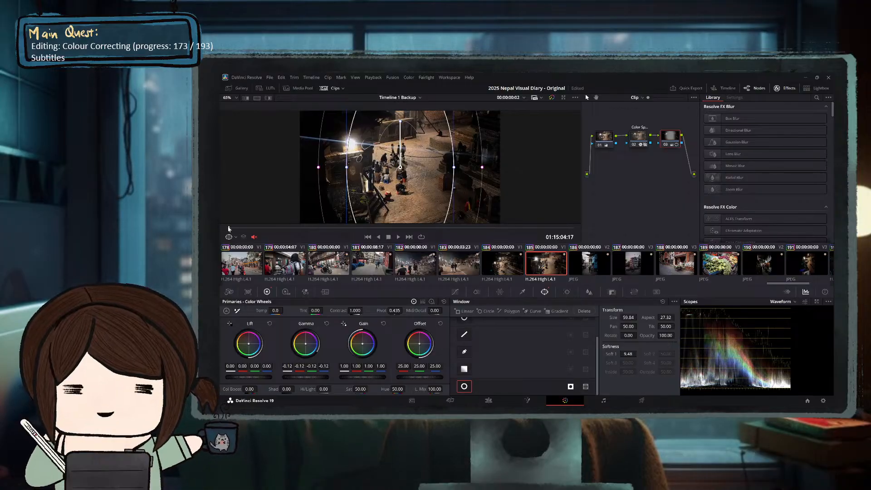
pyautogui.click(488, 401)
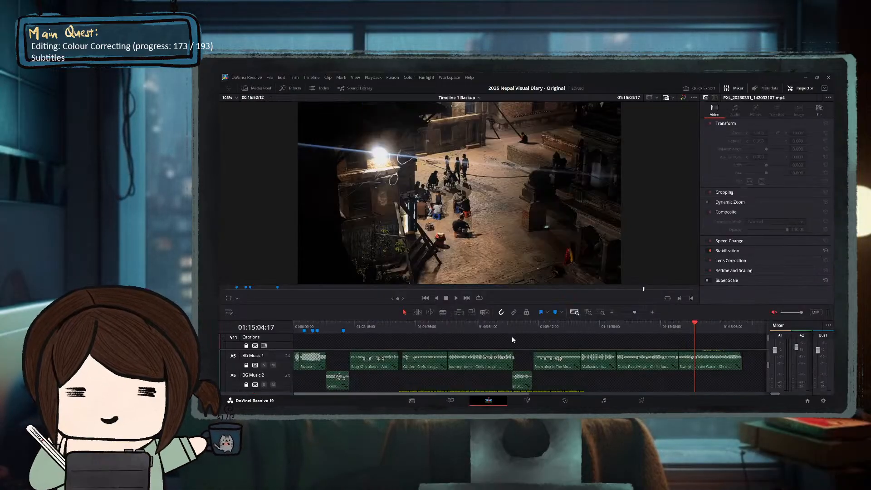
pyautogui.press('space')
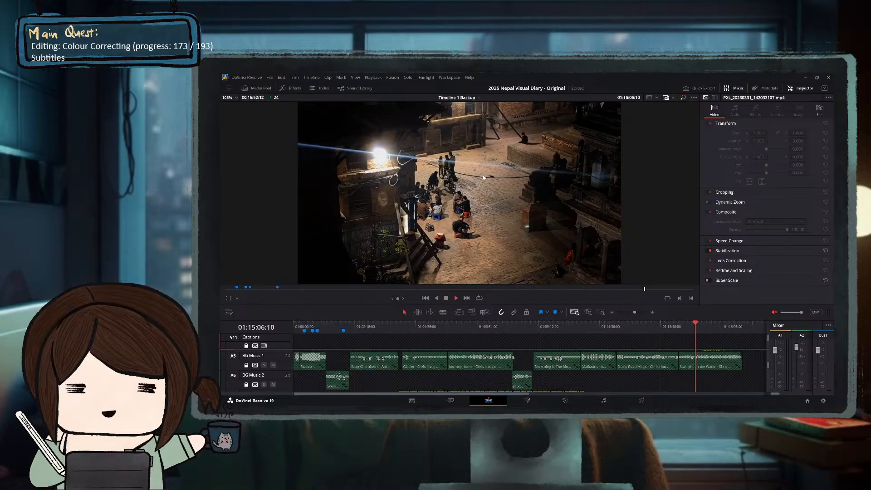
pyautogui.press('space')
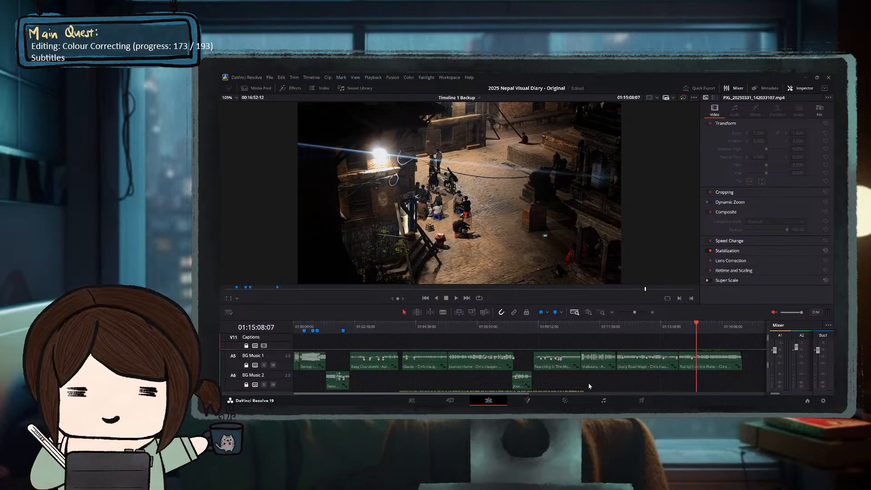
# Return to the Color page and compare clip 185 with and without its grade near the clip's start.
pyautogui.click(565, 400)
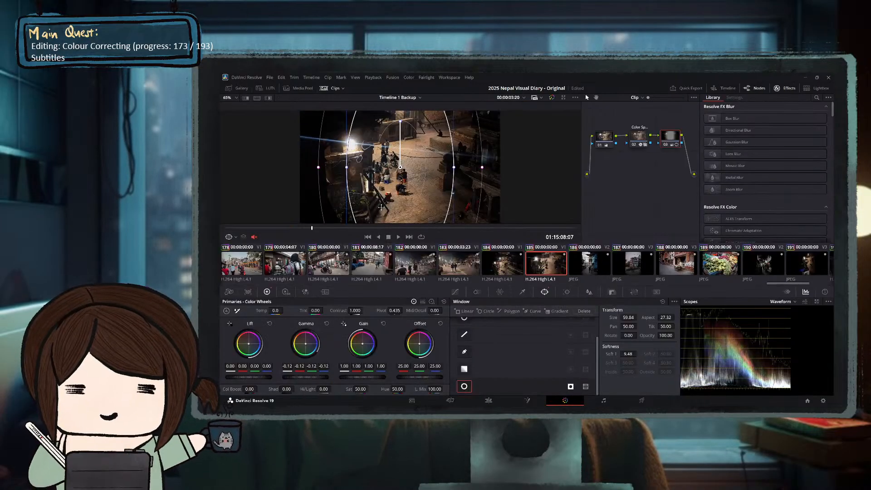
pyautogui.click(259, 227)
pyautogui.click(552, 98)
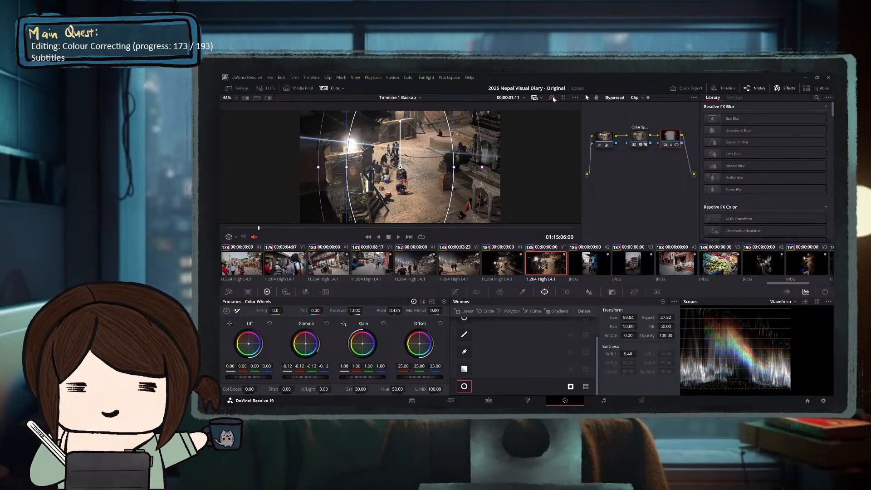
pyautogui.click(554, 98)
pyautogui.click(552, 98)
pyautogui.click(552, 97)
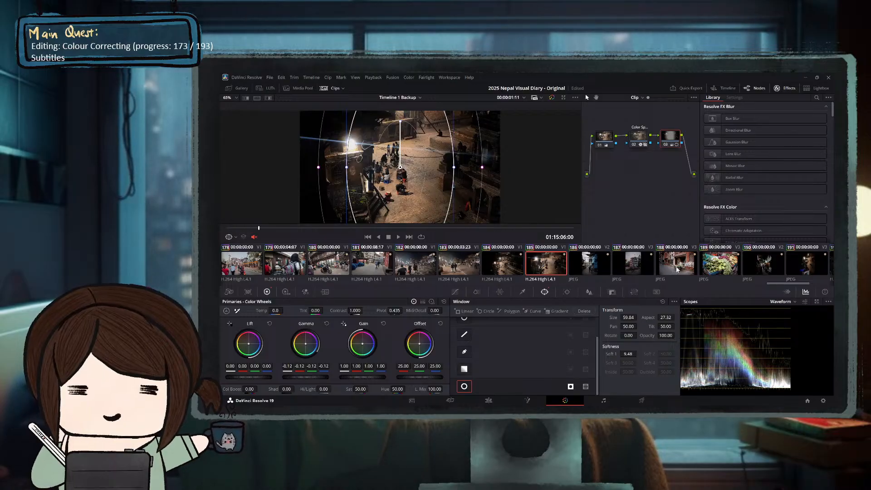
# Look through the photo clips 186 to 189 one by one in the viewer.
pyautogui.scroll(-3, 761, 269)
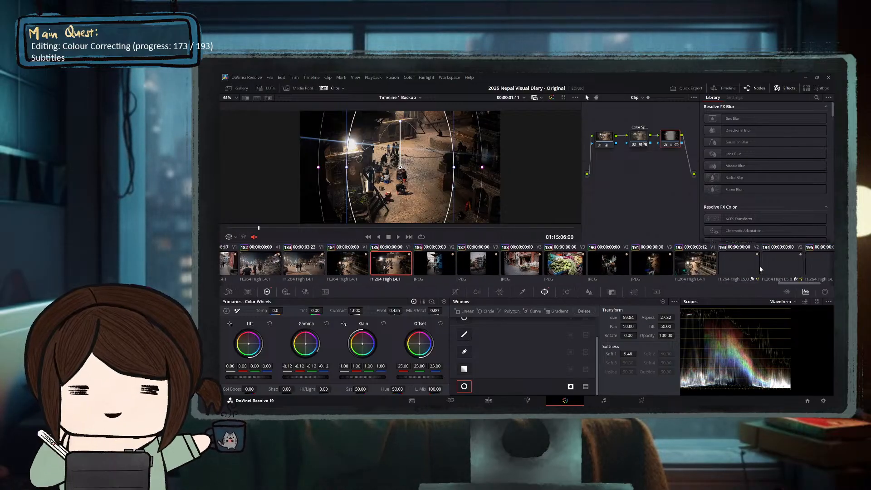
pyautogui.scroll(1, 694, 266)
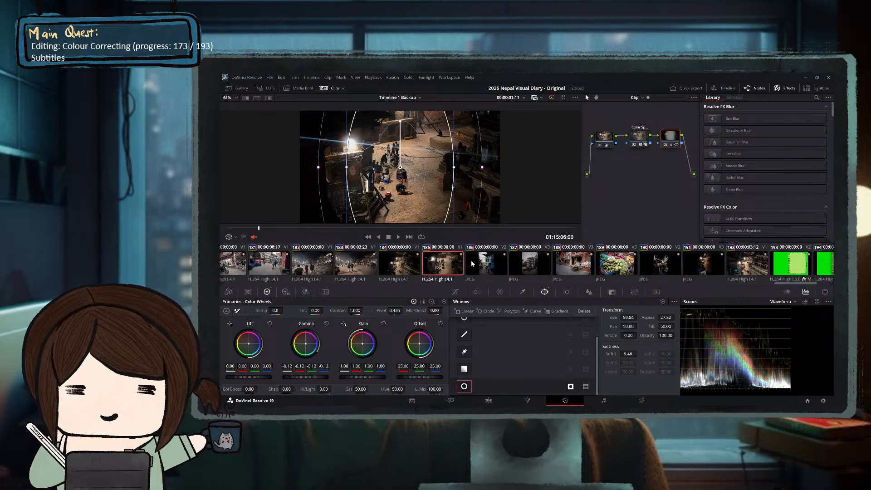
pyautogui.click(485, 264)
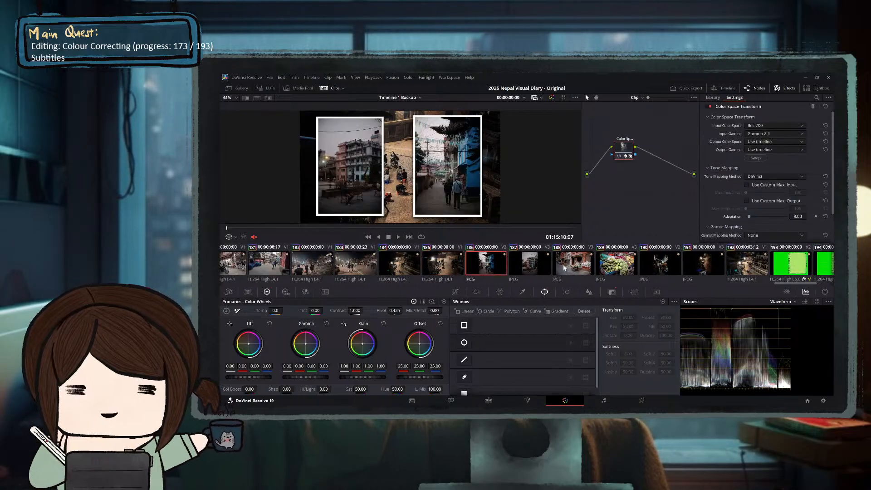
pyautogui.click(544, 267)
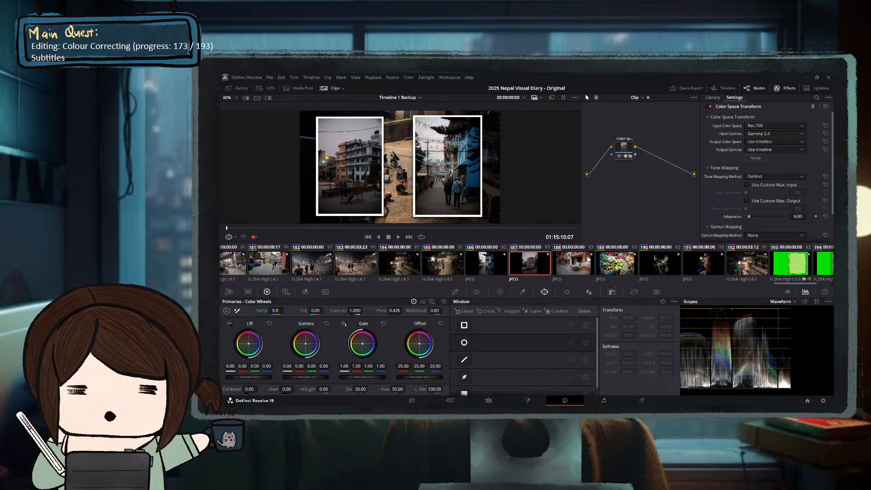
pyautogui.click(562, 262)
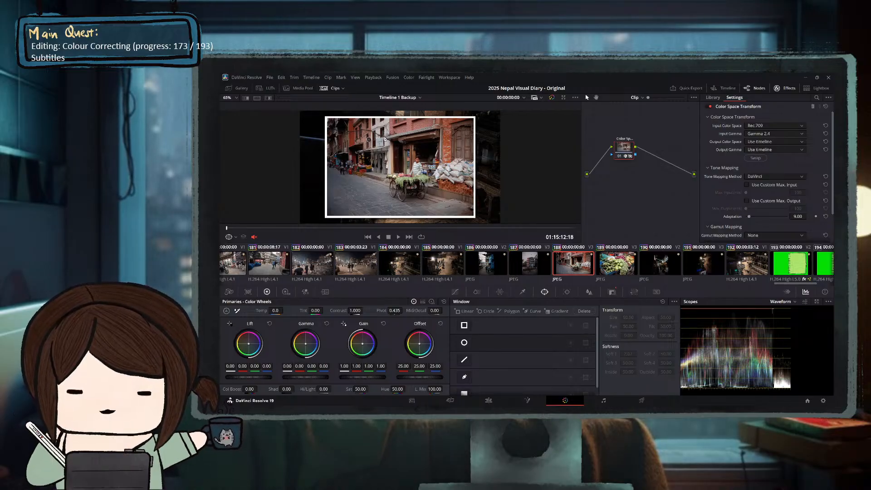
pyautogui.click(608, 267)
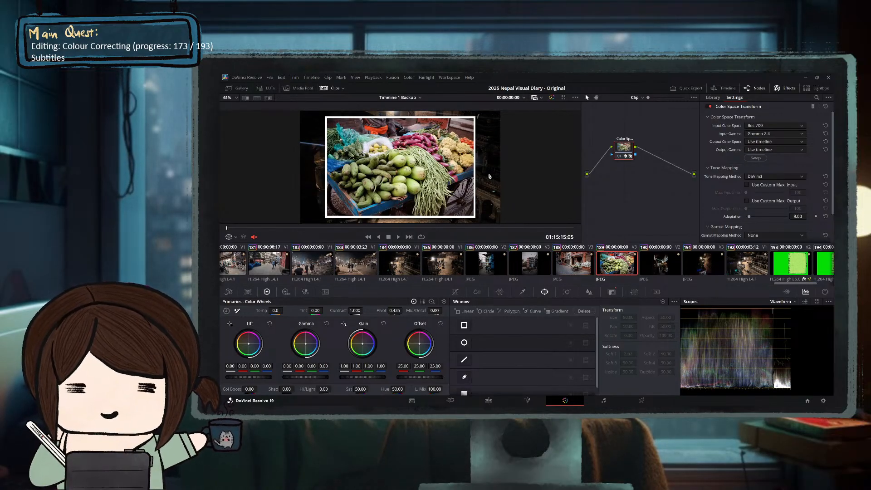
pyautogui.click(654, 266)
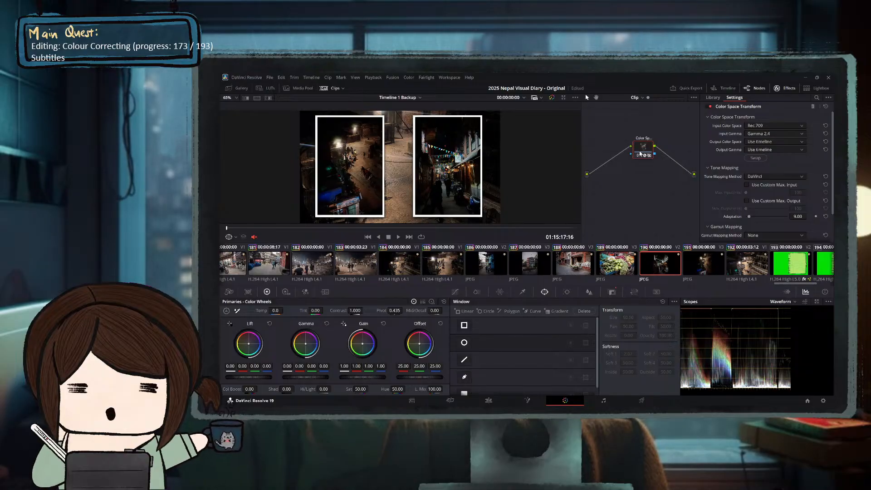
pyautogui.hotkey('shift', 's')
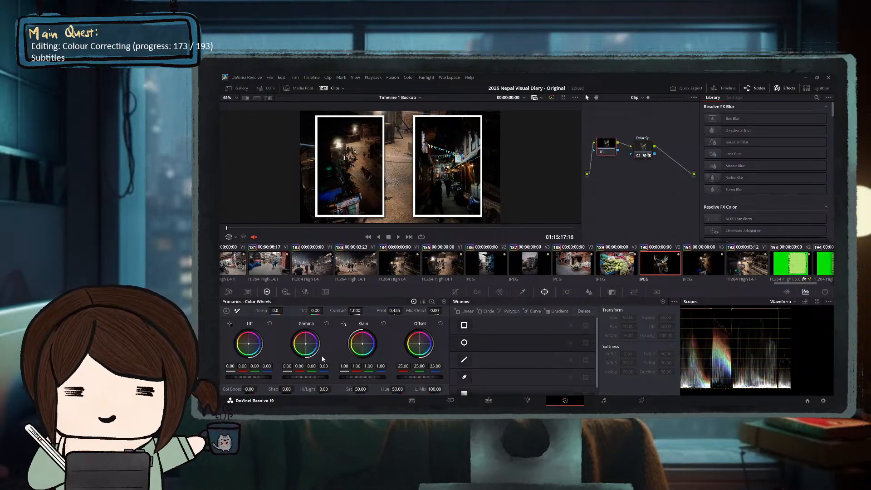
pyautogui.moveTo(247, 377); pyautogui.dragTo(260, 378)
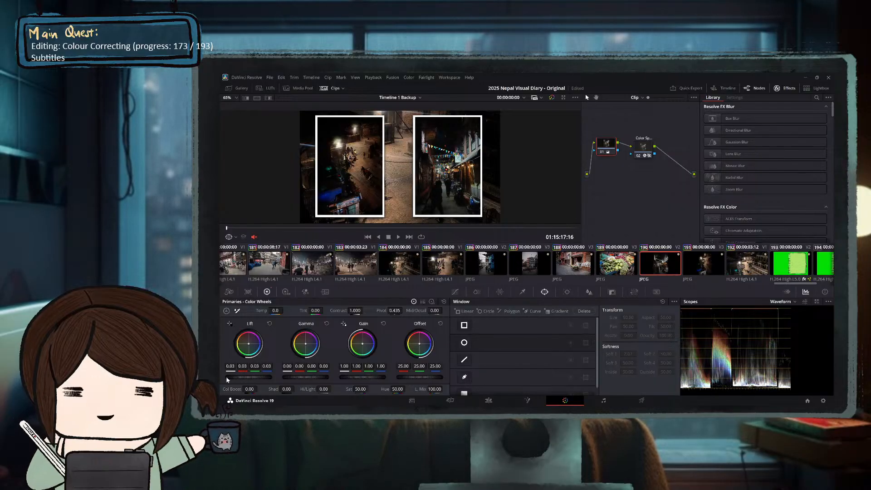
pyautogui.press('Delete')
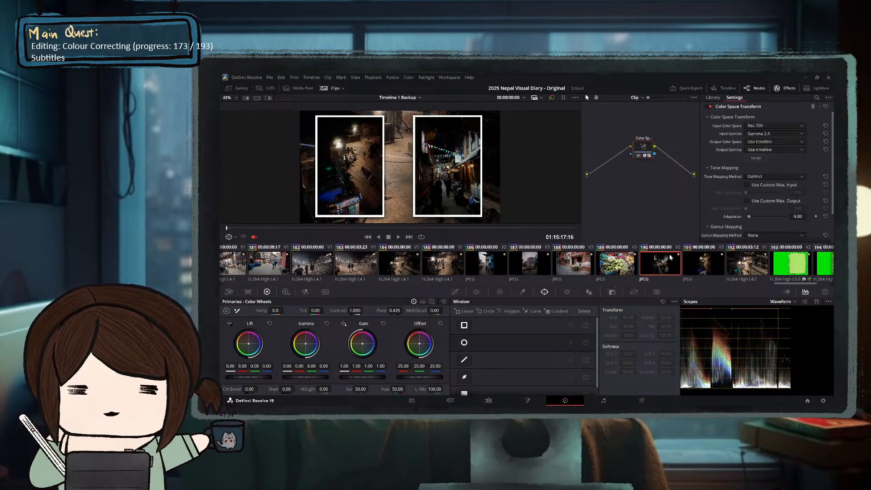
# On photo clip 191, add a serial node before the Color Space Transform node and set its Lift to 0.05.
pyautogui.press('Down')
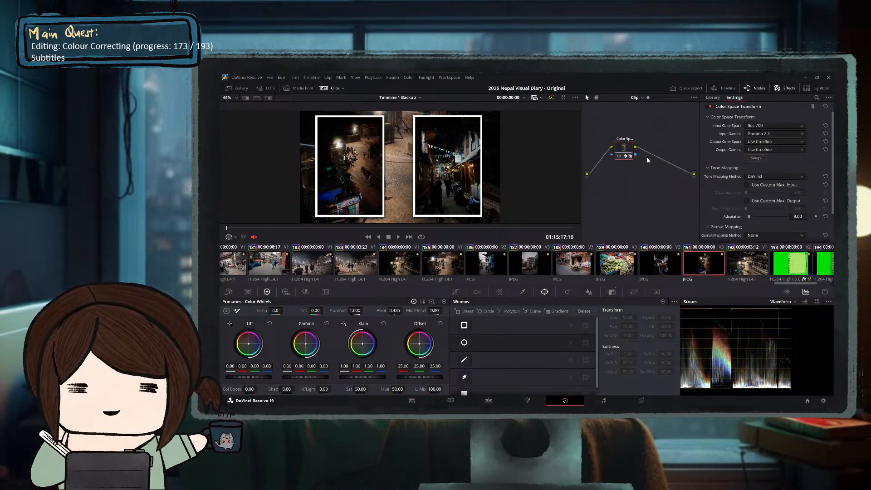
pyautogui.hotkey('alt', 'shift', 's')
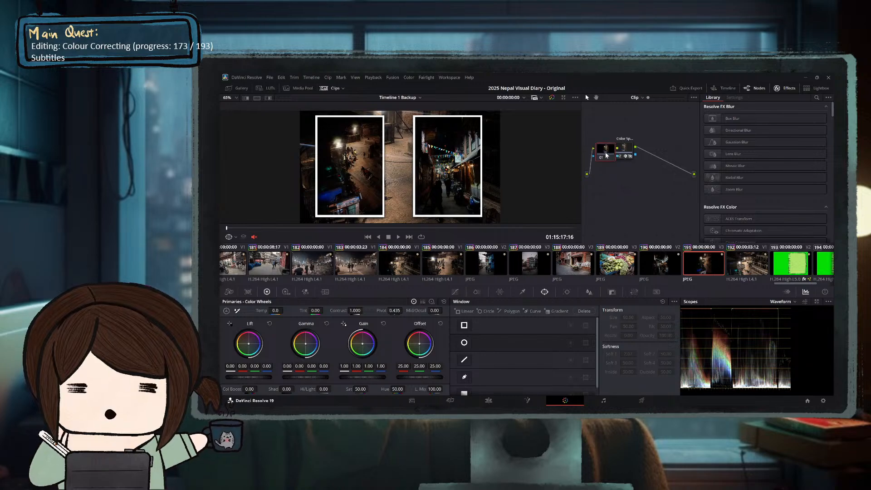
pyautogui.click(607, 147)
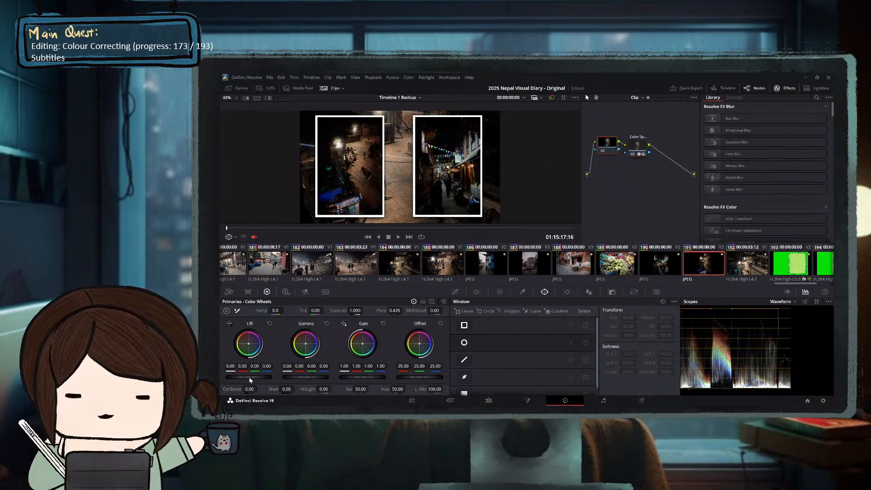
pyautogui.moveTo(248, 377); pyautogui.dragTo(262, 377)
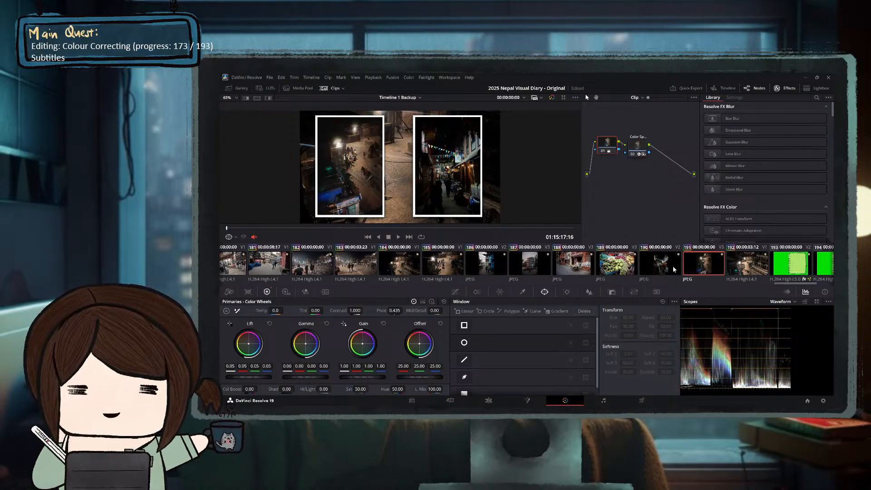
# On photo clip 190, add a serial node before the Color Space Transform node, set its Lift to 0.03, and check clip 191.
pyautogui.click(671, 266)
pyautogui.hotkey('shift', 's')
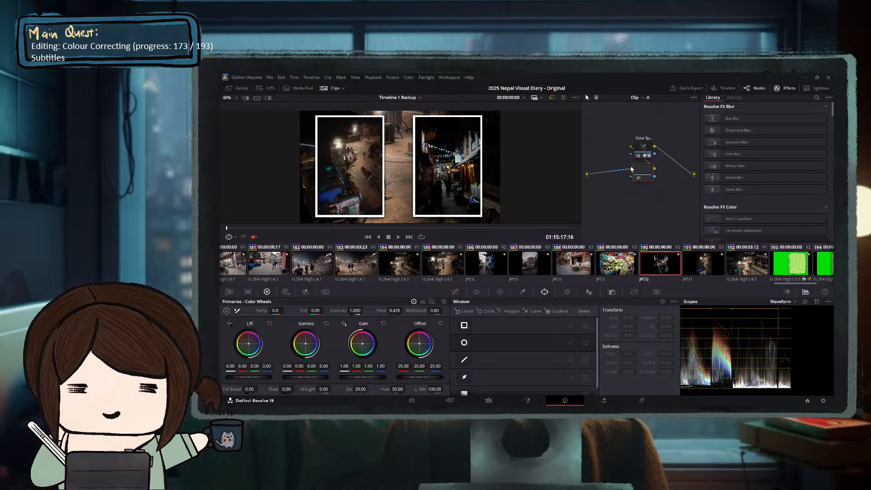
pyautogui.moveTo(642, 176); pyautogui.dragTo(605, 150)
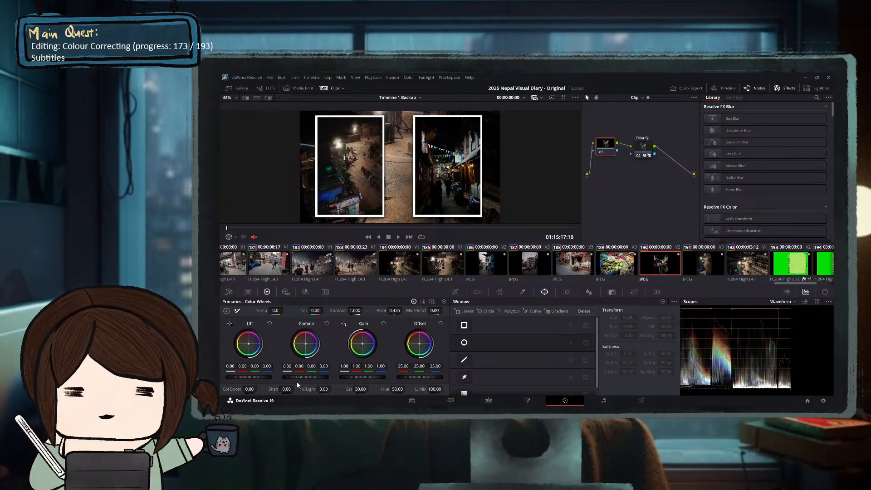
pyautogui.moveTo(251, 377); pyautogui.dragTo(261, 377)
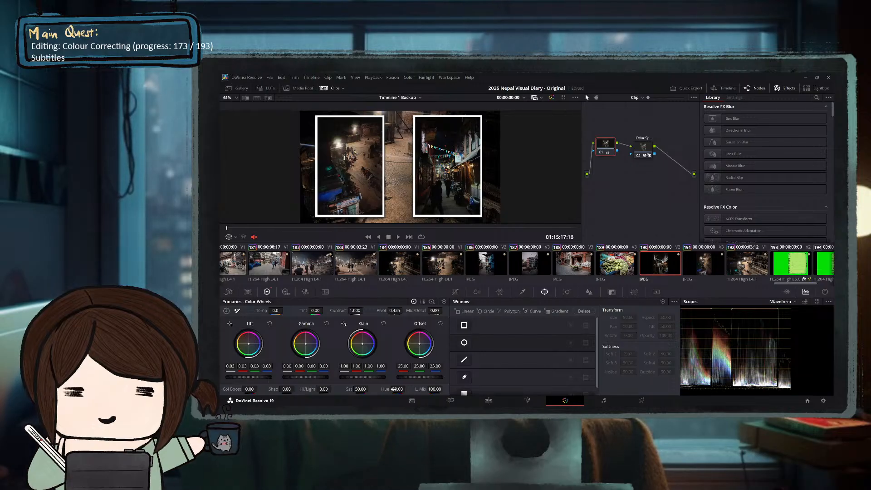
pyautogui.moveTo(261, 377); pyautogui.dragTo(265, 378)
pyautogui.click(706, 266)
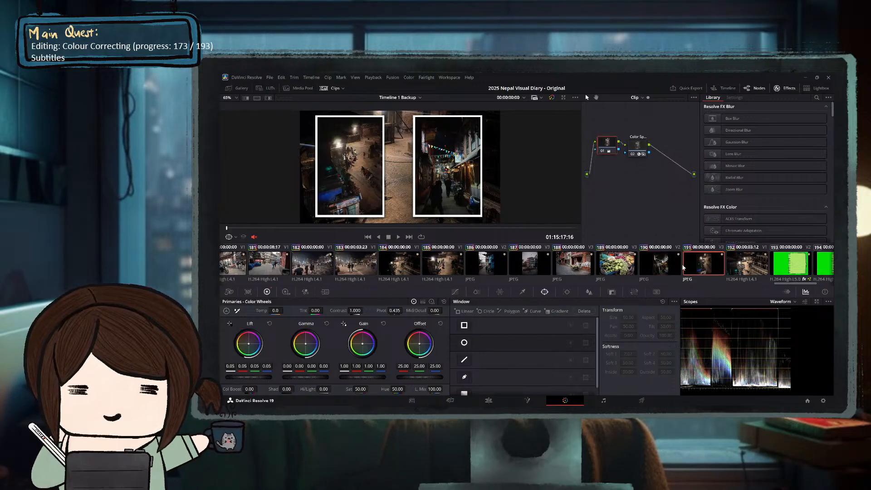
# On clip 192, add one serial node before and one after the Color Space Transform node.
pyautogui.click(740, 267)
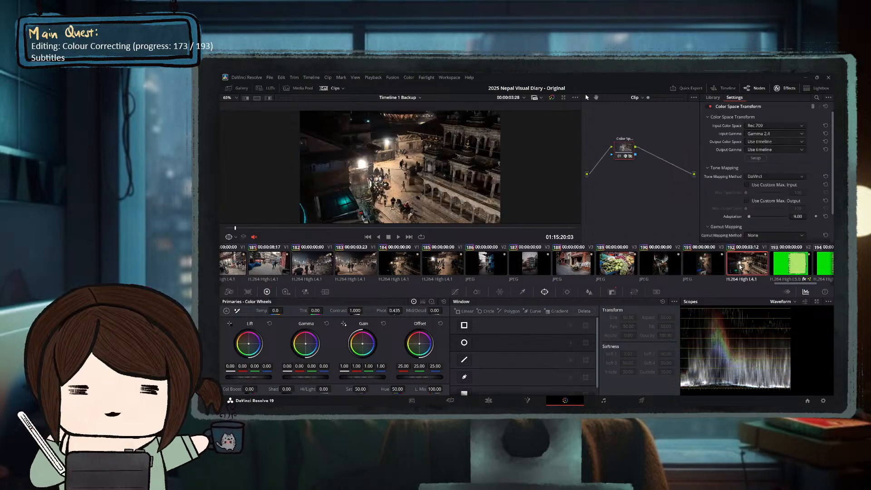
pyautogui.hotkey('shift', 's')
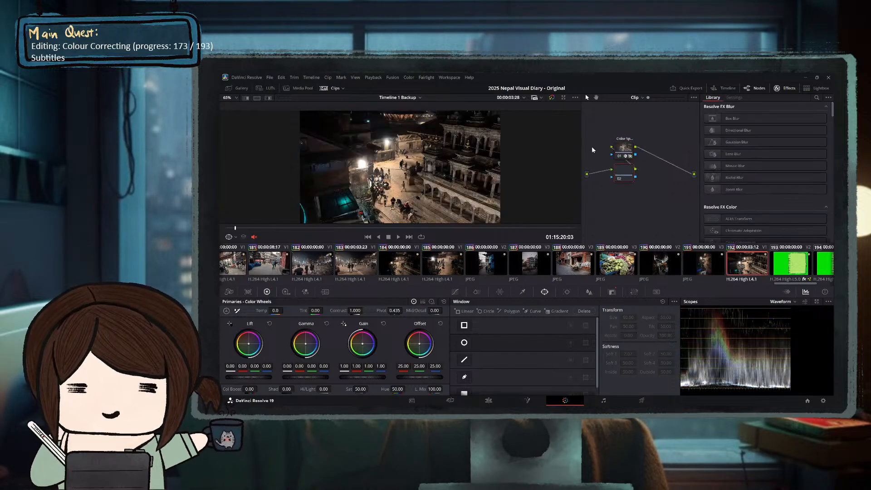
pyautogui.moveTo(624, 151); pyautogui.dragTo(606, 154)
pyautogui.click(638, 150)
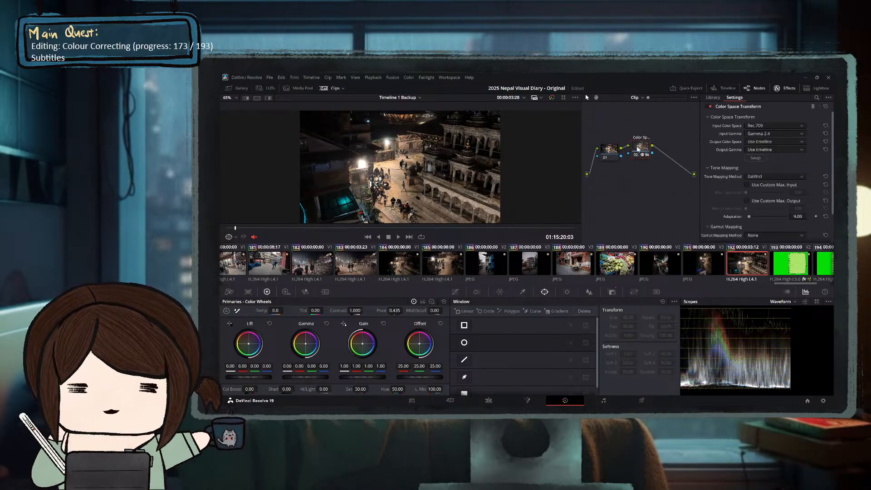
pyautogui.hotkey('alt', 's')
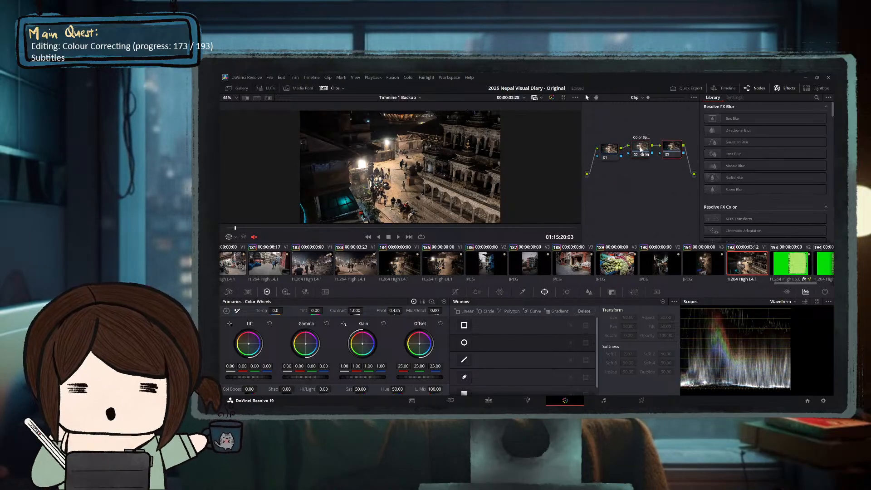
# On clip 192's first node, set Temp to 80, Lift to 0.01, Gamma to 0.04 and Gain to 0.89.
pyautogui.click(613, 149)
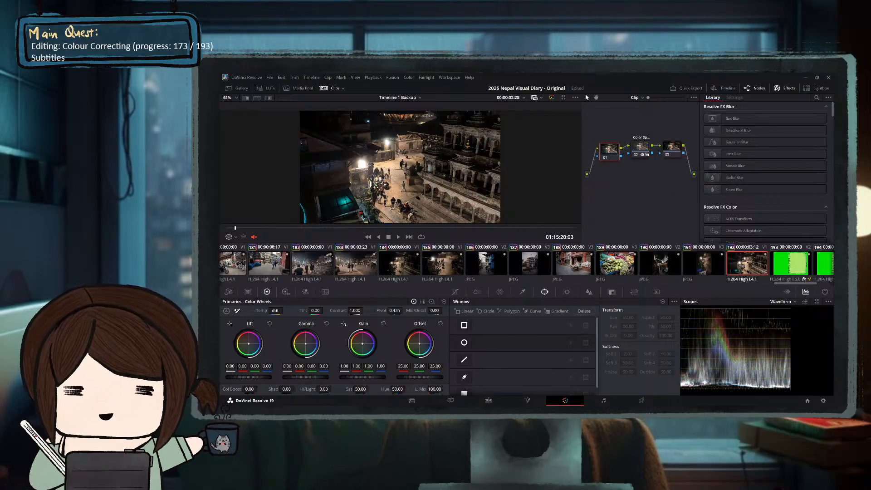
pyautogui.moveTo(274, 311); pyautogui.dragTo(285, 311)
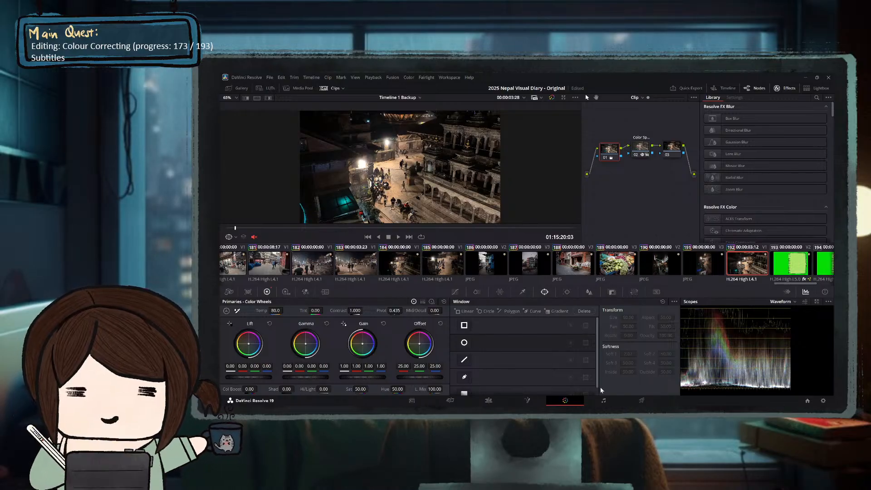
pyautogui.moveTo(266, 377); pyautogui.dragTo(272, 377)
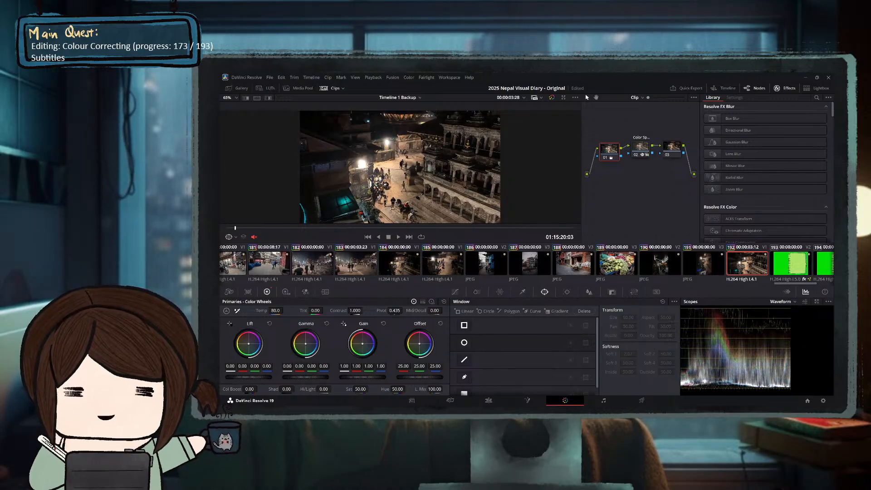
pyautogui.moveTo(361, 377); pyautogui.dragTo(292, 378)
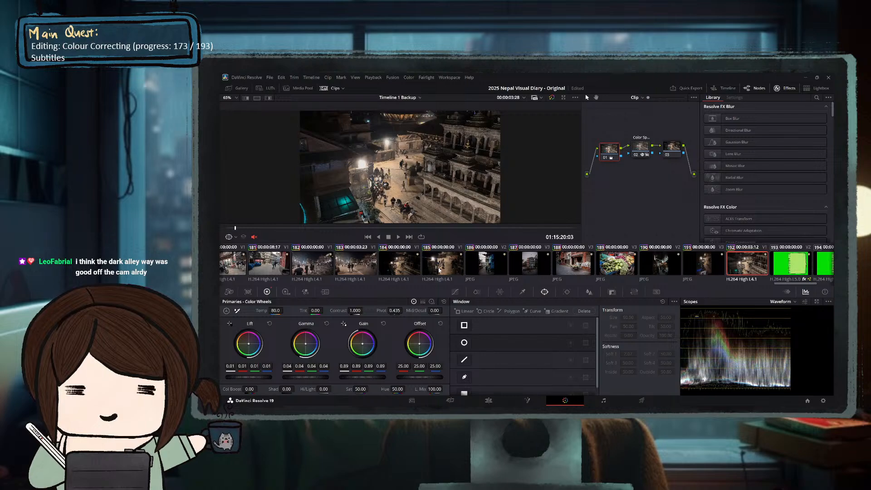
# Compare photo clip 190 with its first node on and off, and leave that node disabled.
pyautogui.click(662, 268)
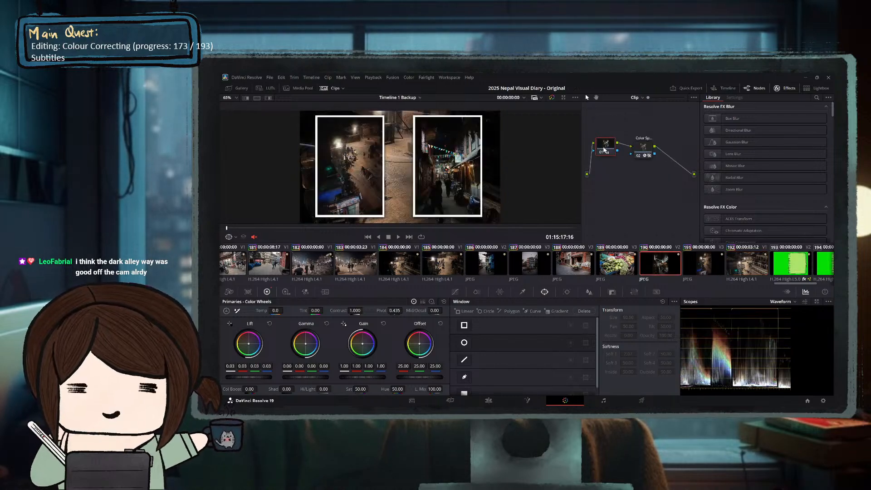
pyautogui.hotkey('ctrl', 'd')
pyautogui.hotkey('ctrl', 'd')
pyautogui.hotkey('ctrl', 'd')
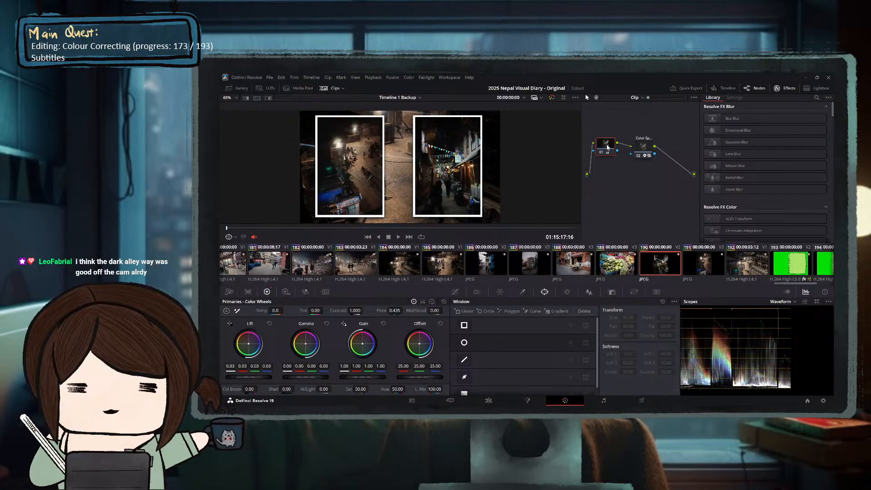
pyautogui.hotkey('ctrl', 'd')
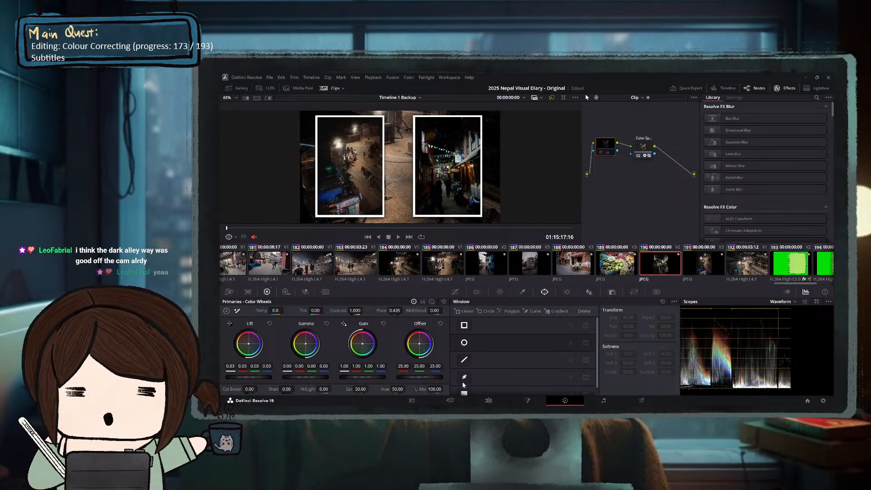
# Review the two framed night photos in the Edit page's larger viewer, and return to the Color page.
pyautogui.click(453, 401)
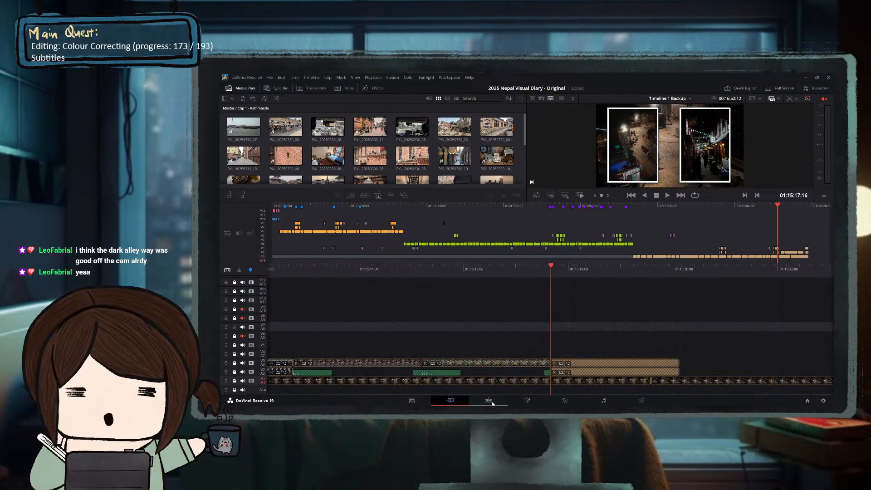
pyautogui.click(490, 401)
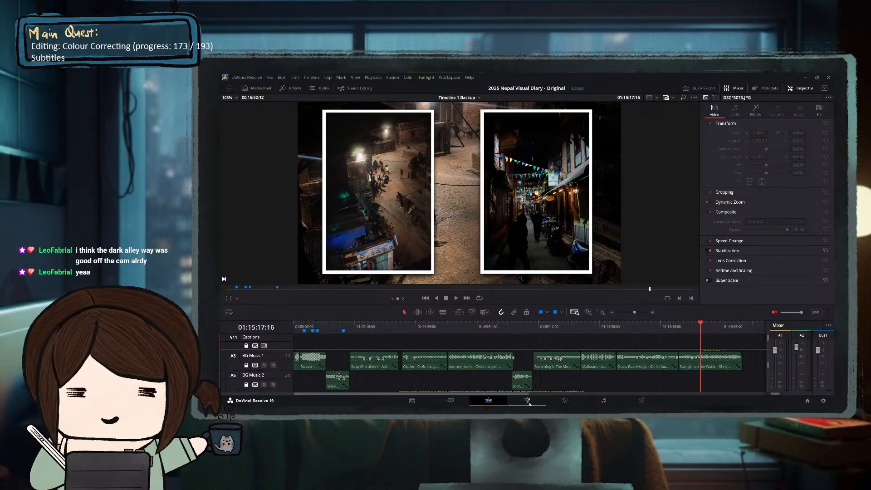
pyautogui.click(571, 402)
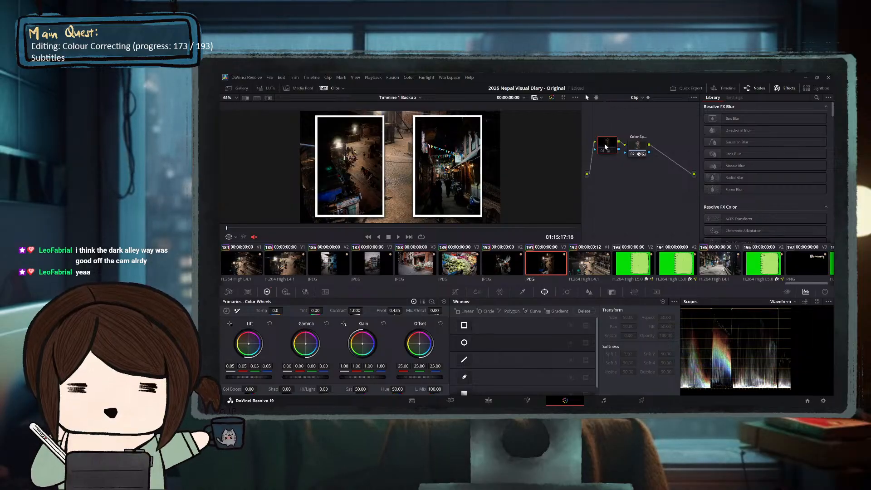
# Inspect the first node and the Color Space Transform node on framed photo clips 190 and 191.
pyautogui.click(638, 151)
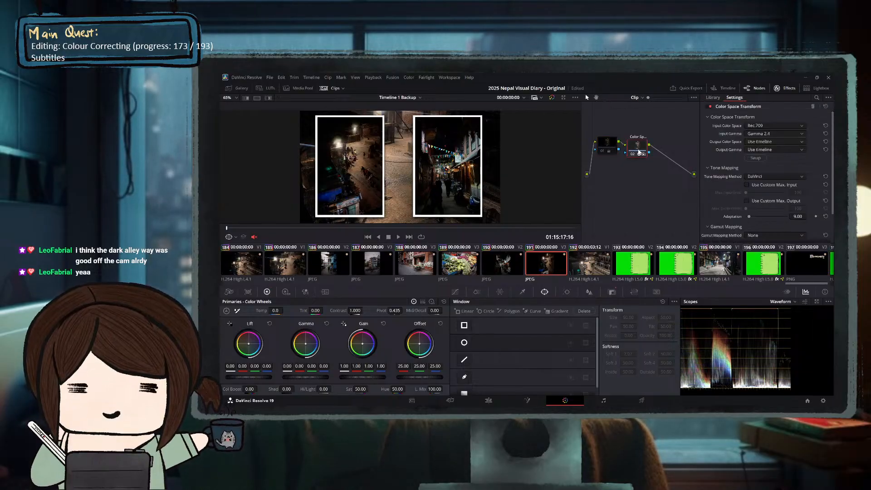
pyautogui.click(503, 268)
pyautogui.click(646, 149)
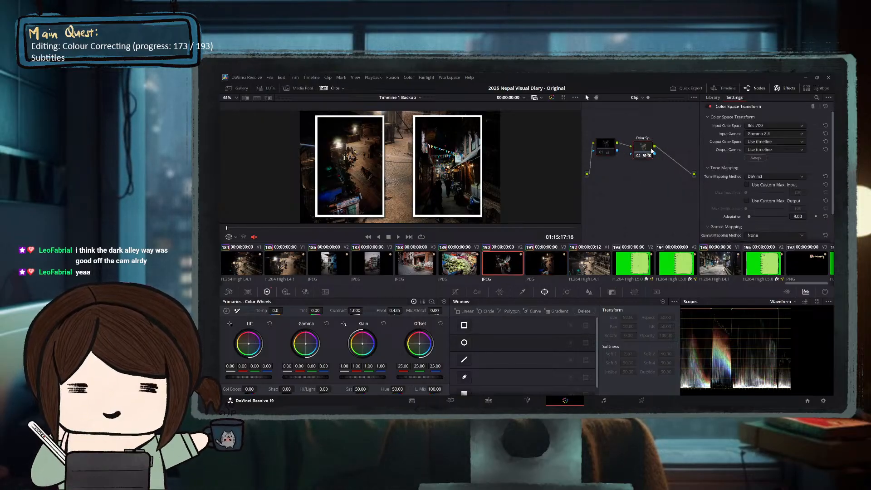
pyautogui.click(610, 149)
pyautogui.click(552, 264)
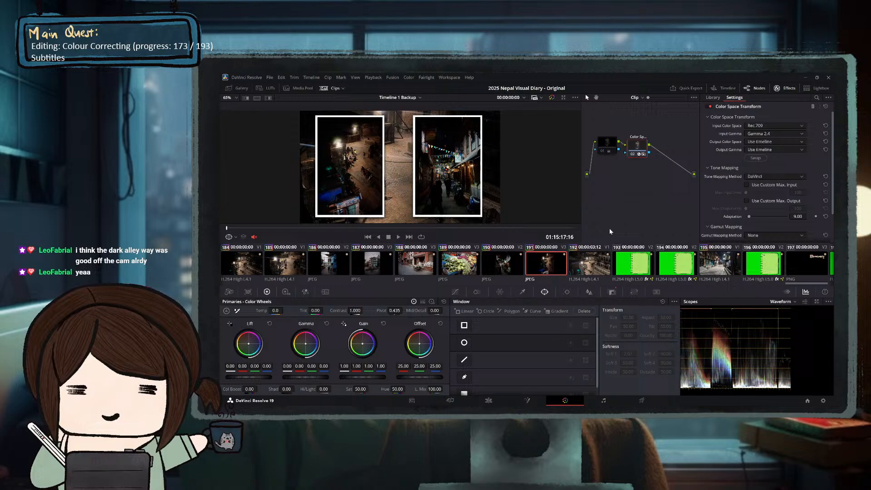
pyautogui.click(608, 144)
pyautogui.click(506, 266)
pyautogui.click(537, 268)
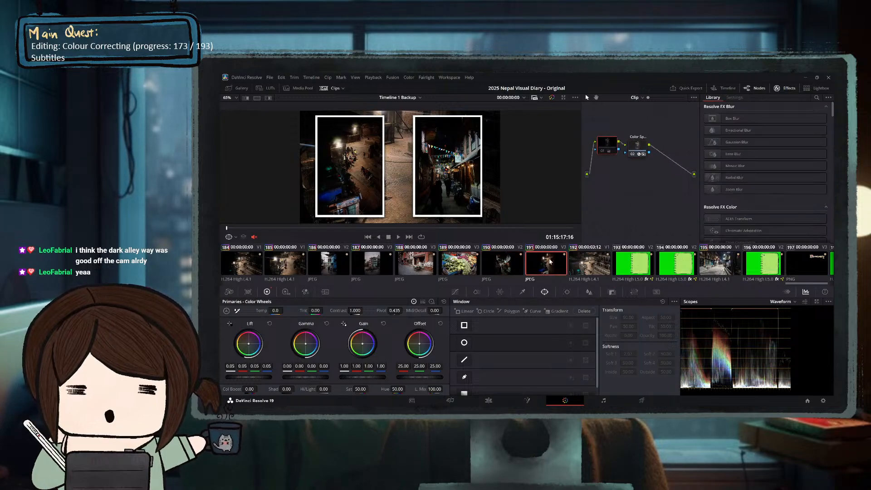
# Compare the two framed night photos in the Edit page's larger viewer with their first nodes off and on.
pyautogui.click(489, 401)
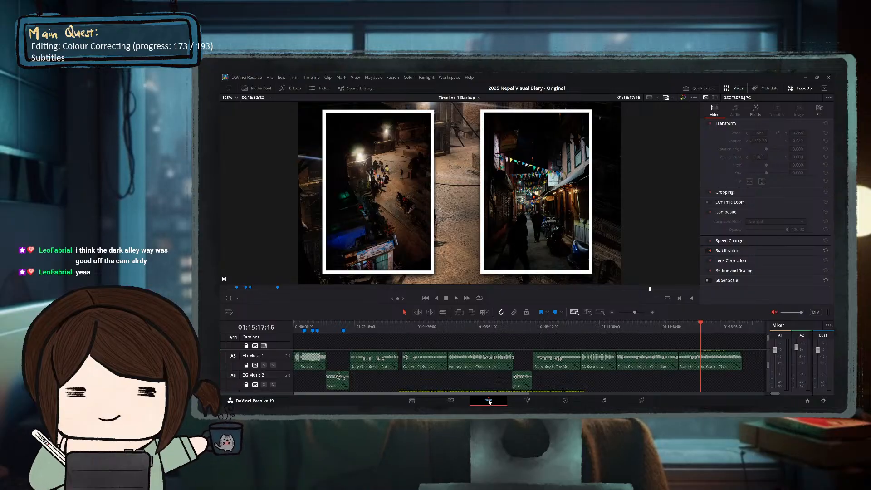
pyautogui.click(559, 400)
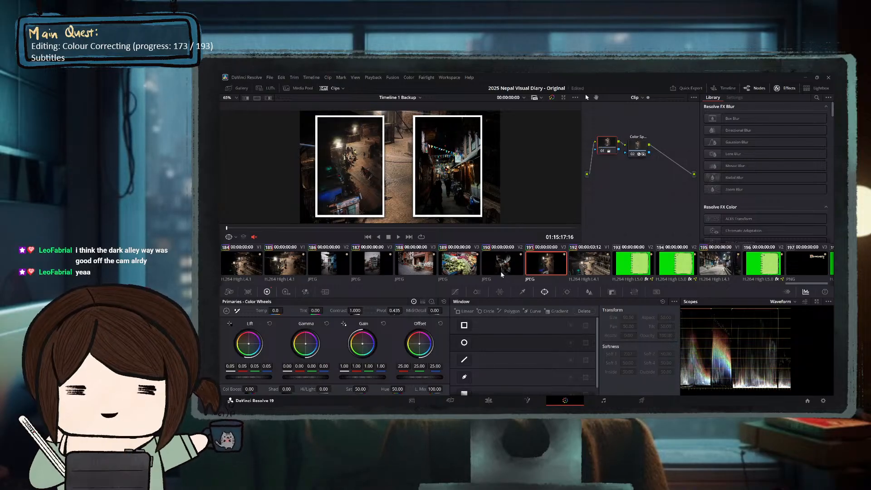
pyautogui.press('Up')
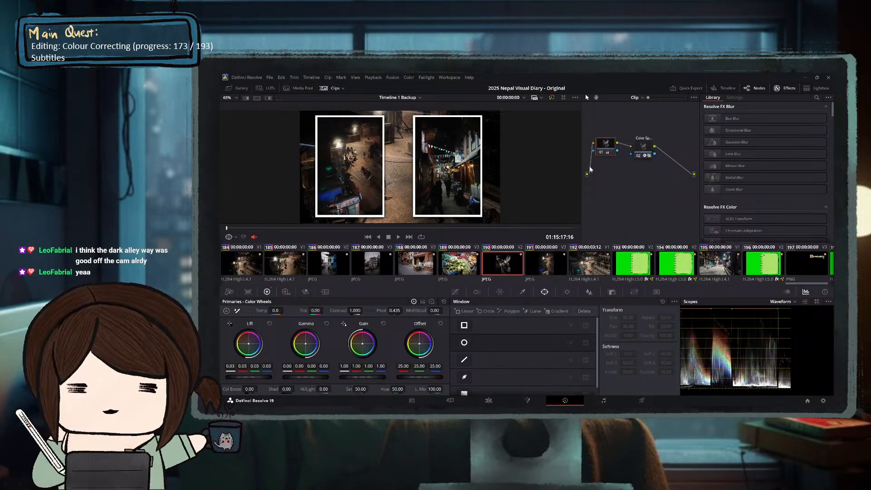
pyautogui.click(489, 400)
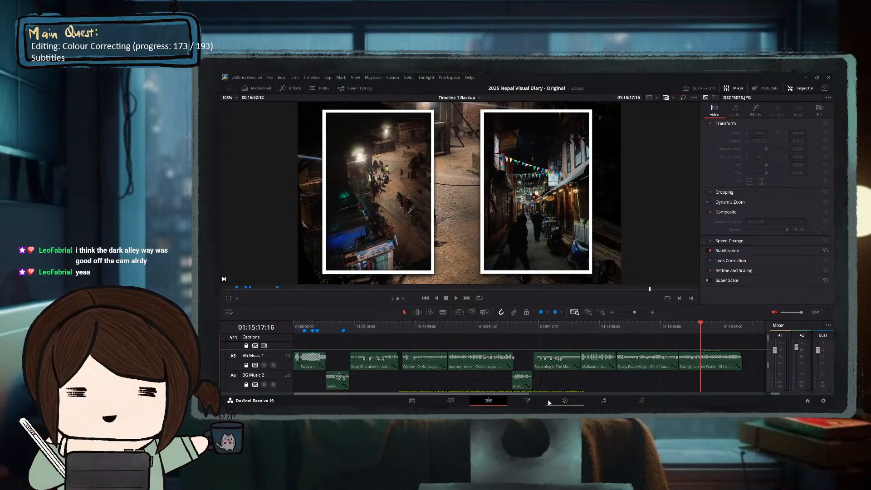
pyautogui.click(565, 400)
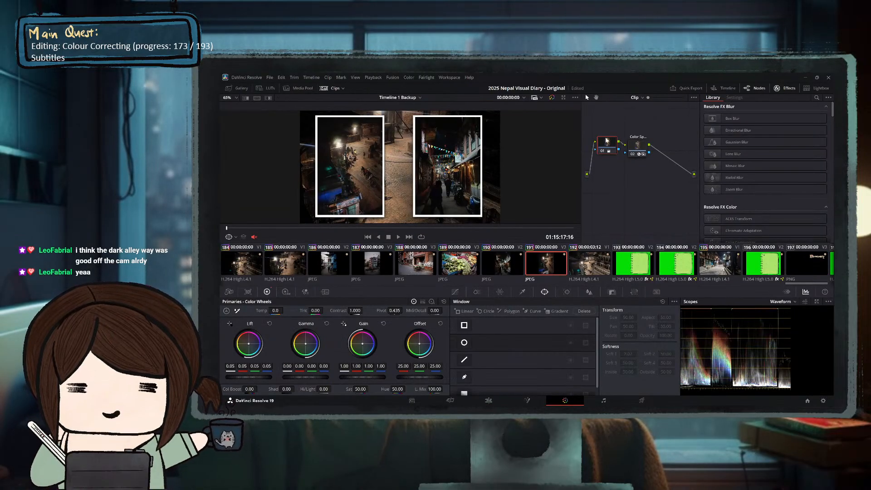
# Delete the first correction node from photo clips 190 and 191, and check the photos in the Edit page.
pyautogui.press('Up')
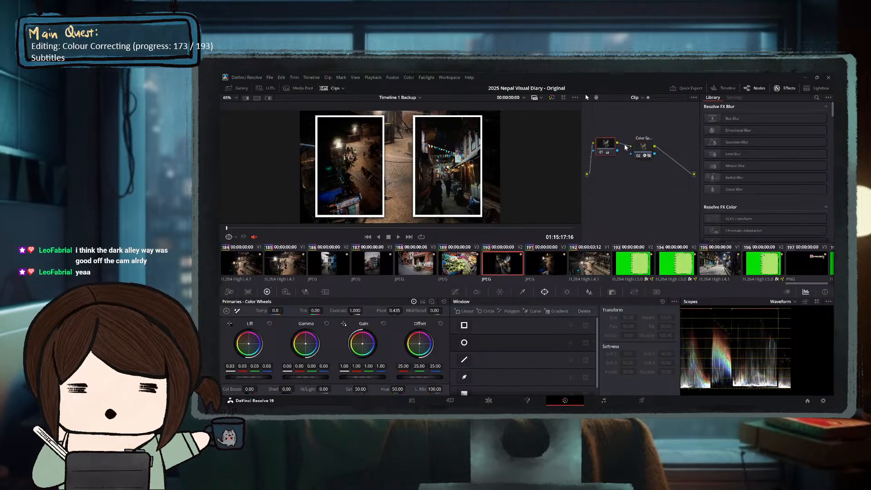
pyautogui.press('Delete')
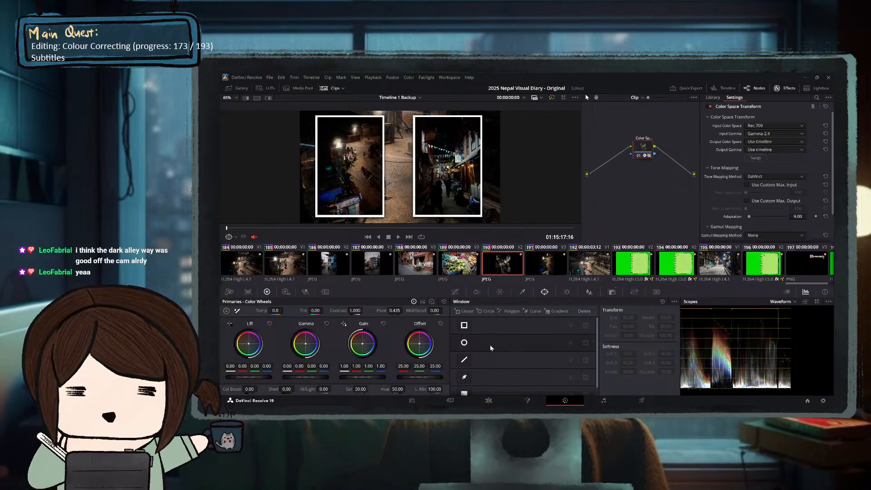
pyautogui.click(484, 401)
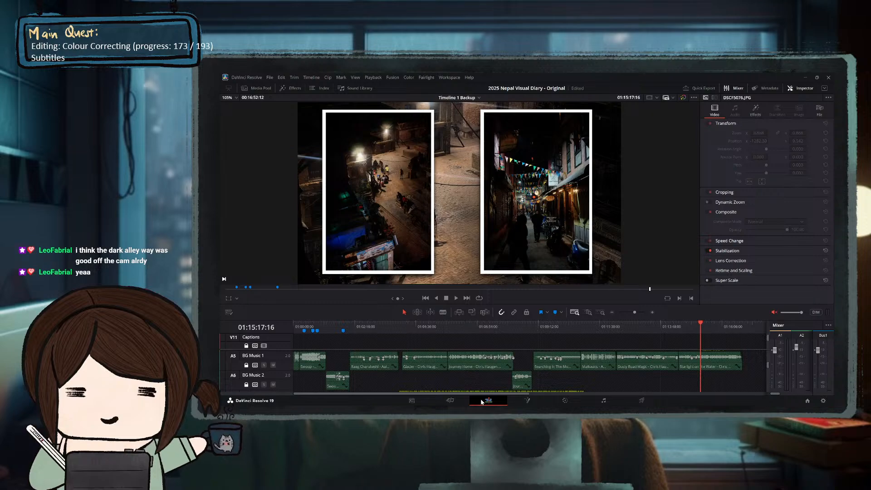
pyautogui.click(564, 400)
# On clip 192's first node, set Lift to 0.02 and Gamma to 0.06.
pyautogui.click(590, 263)
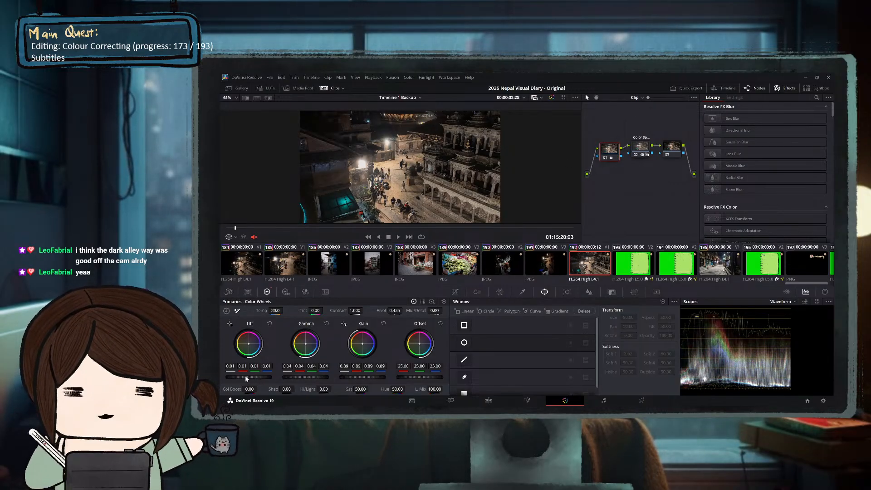
pyautogui.moveTo(246, 378); pyautogui.dragTo(251, 378)
pyautogui.moveTo(304, 376); pyautogui.dragTo(310, 377)
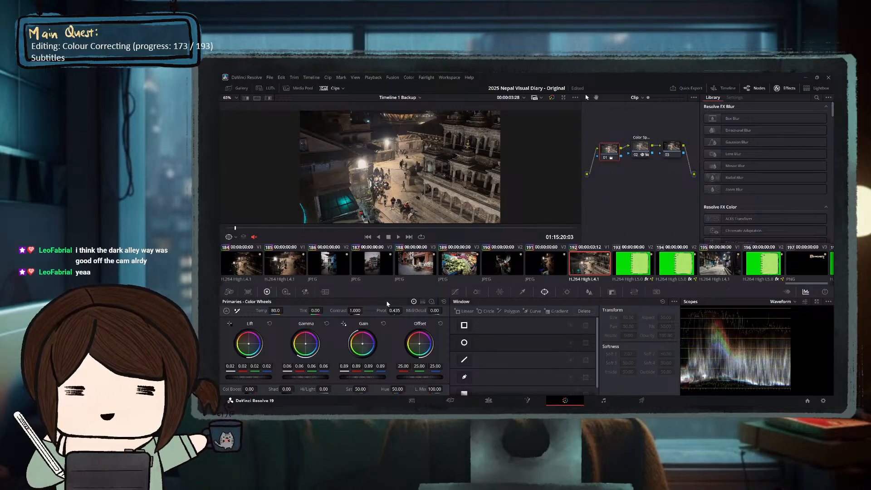
# Add a circle window to clip 192's last node, stretched to about size 55.17 and aspect 27.83 with softness about 7.98.
pyautogui.click(672, 146)
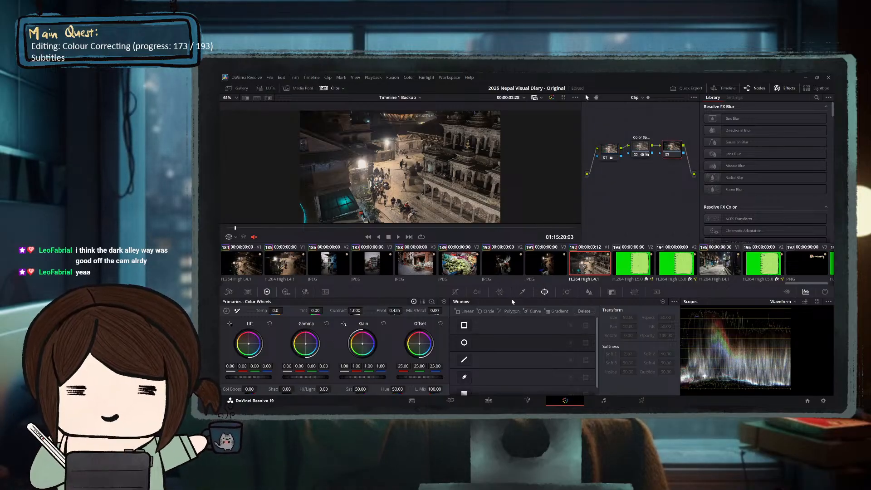
pyautogui.click(464, 342)
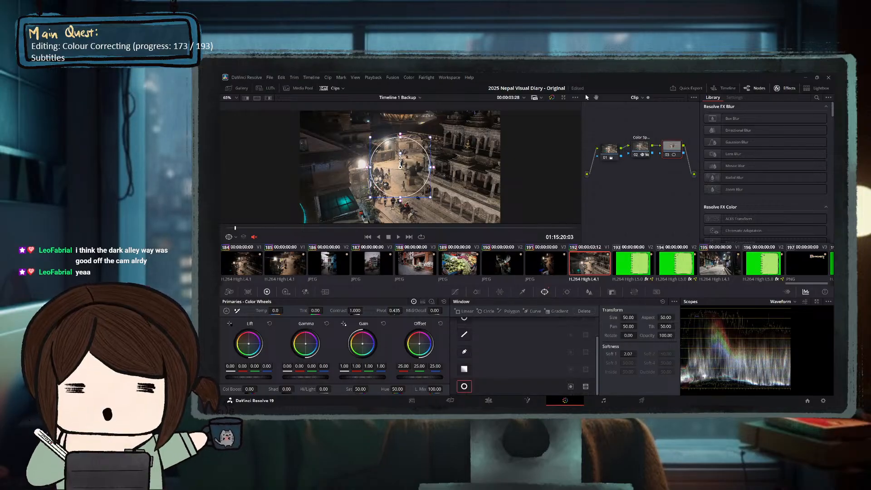
pyautogui.moveTo(371, 167); pyautogui.dragTo(354, 168)
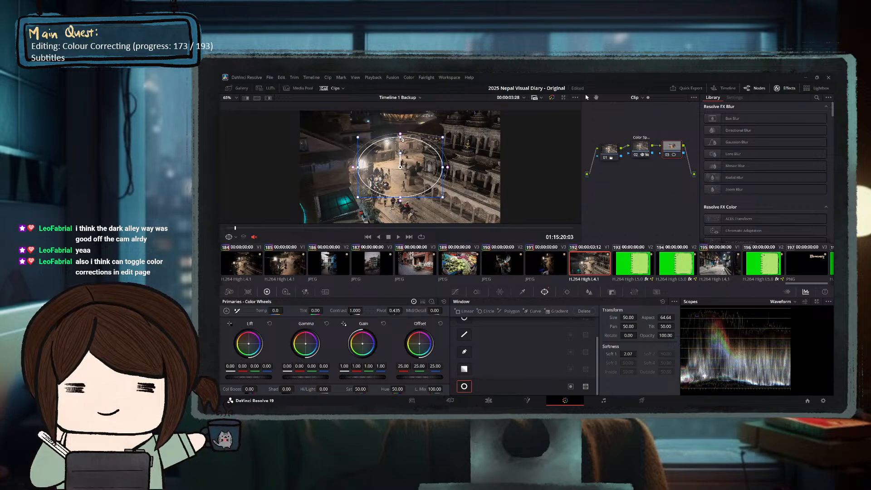
pyautogui.moveTo(401, 136); pyautogui.dragTo(402, 110)
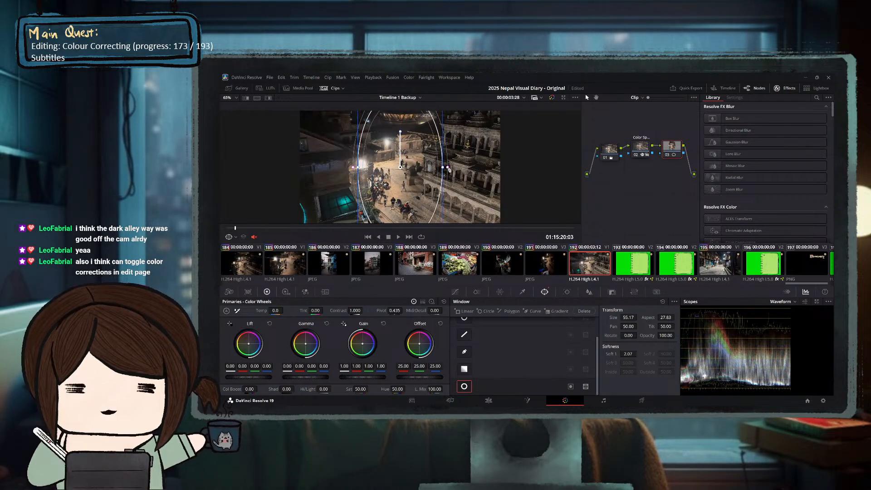
pyautogui.moveTo(448, 169)
pyautogui.mouseDown()
pyautogui.moveTo(473, 170)
pyautogui.moveTo(461, 173)
pyautogui.mouseUp()
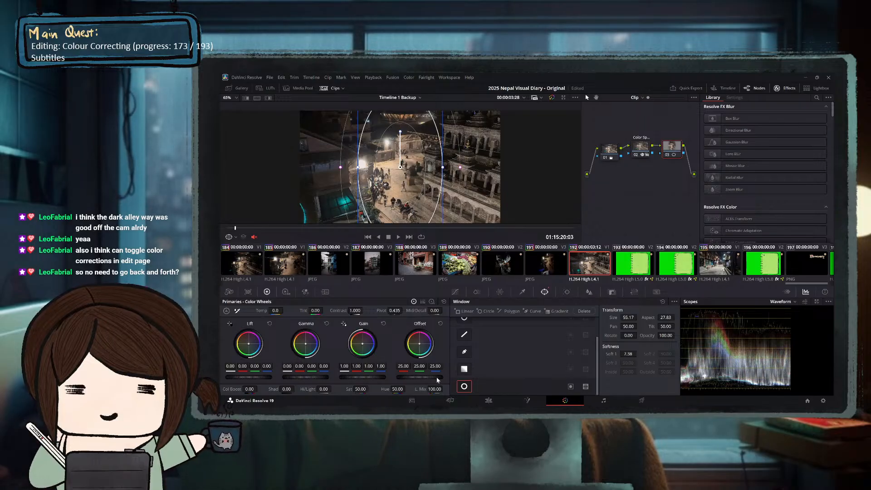
# Review clip 192 and the framed photos in the Edit page, comparing the photos with color grades bypassed and enabled.
pyautogui.click(486, 402)
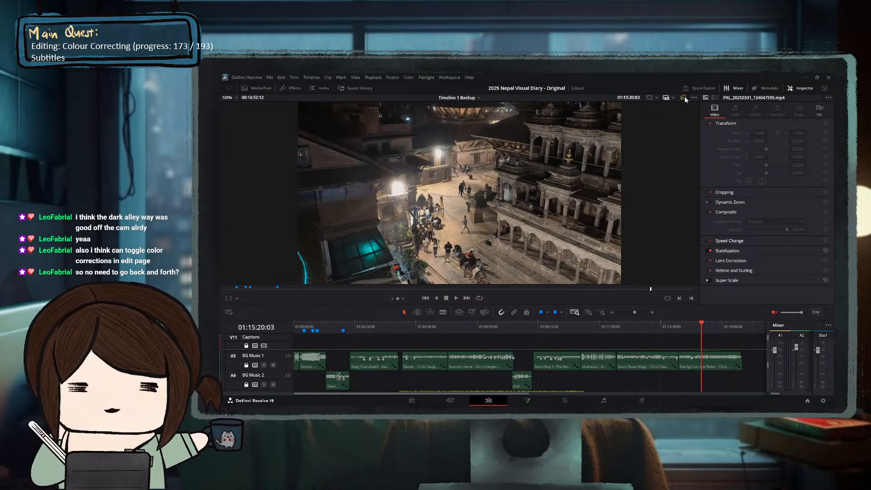
pyautogui.click(566, 402)
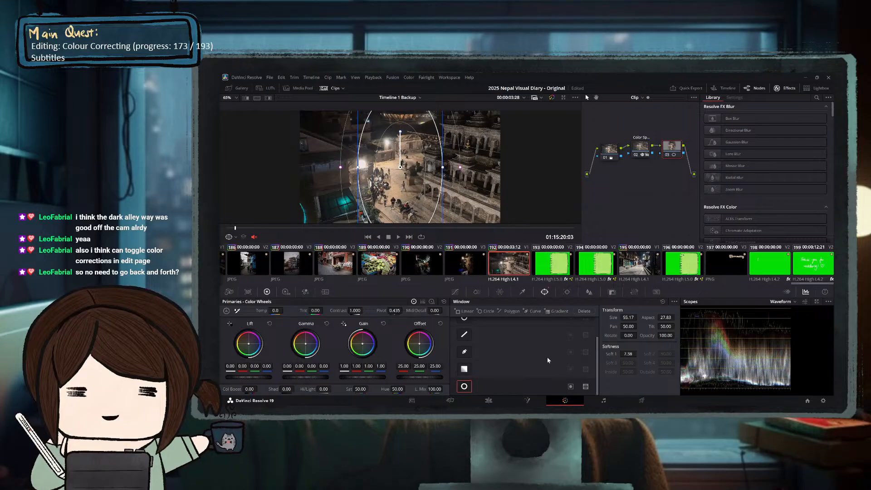
pyautogui.click(481, 261)
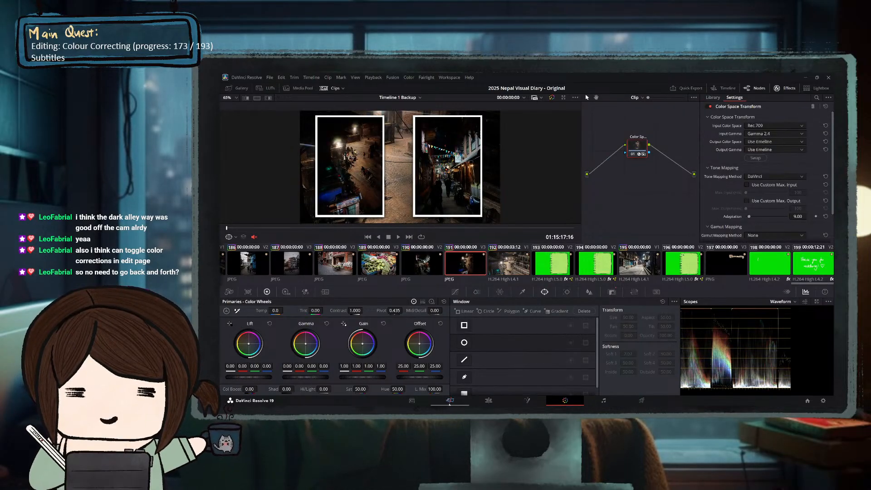
pyautogui.click(482, 403)
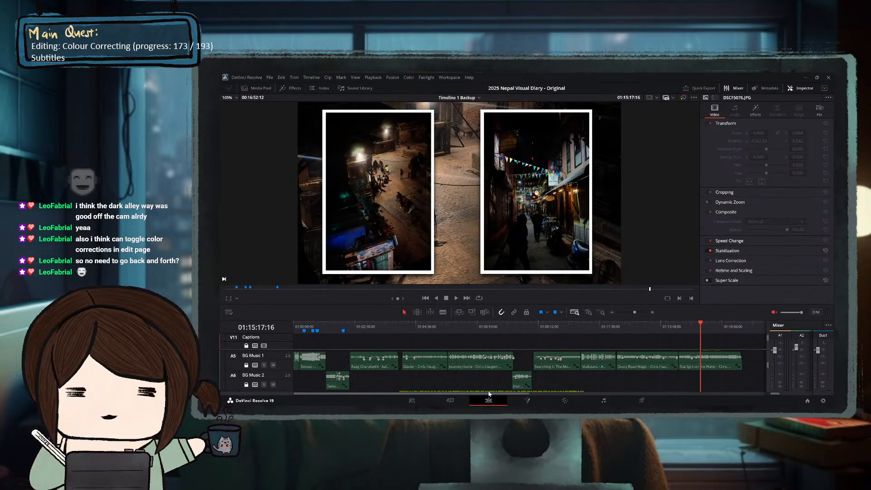
pyautogui.click(684, 98)
pyautogui.click(684, 98)
pyautogui.click(683, 99)
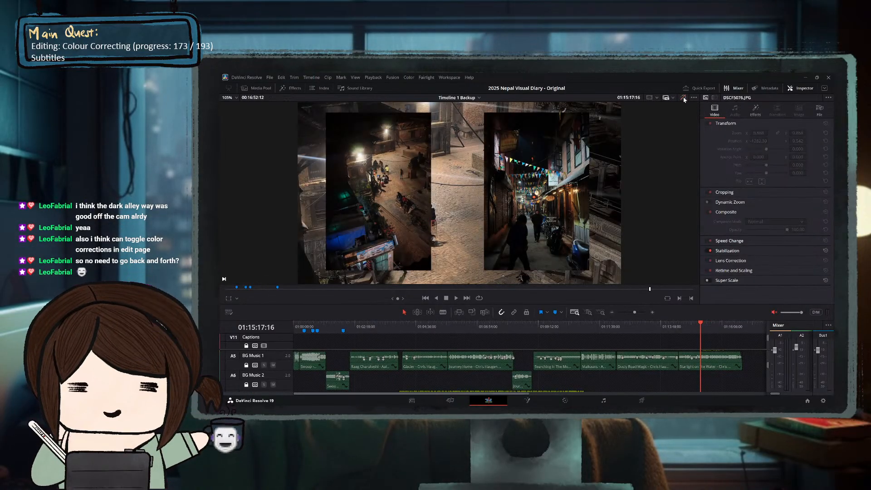
pyautogui.click(684, 98)
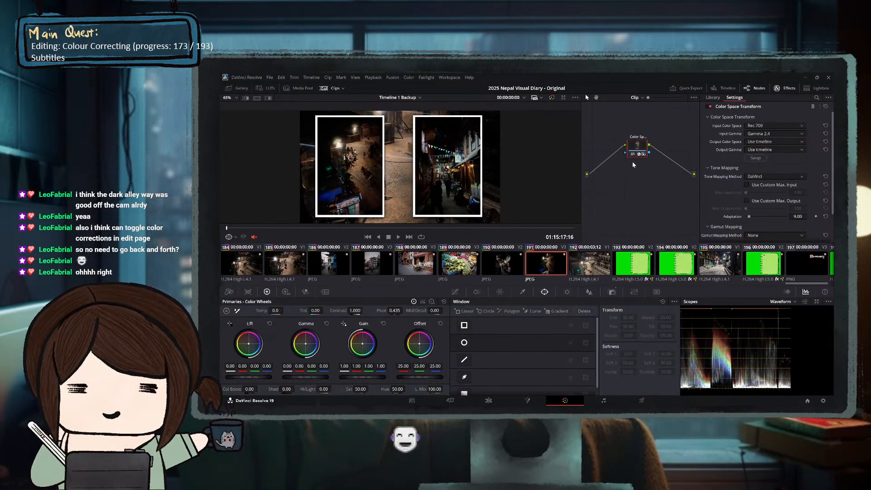
# Invert clip 192's circle window, enlarge it to about size 58.81, aspect 33.56 and softness 9.94, and set Gamma to -0.12.
pyautogui.press('Down')
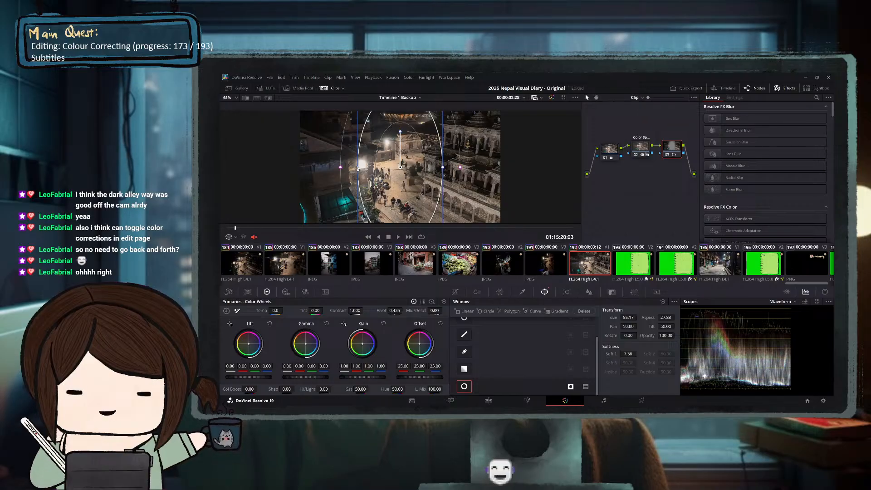
pyautogui.moveTo(340, 168); pyautogui.dragTo(350, 170)
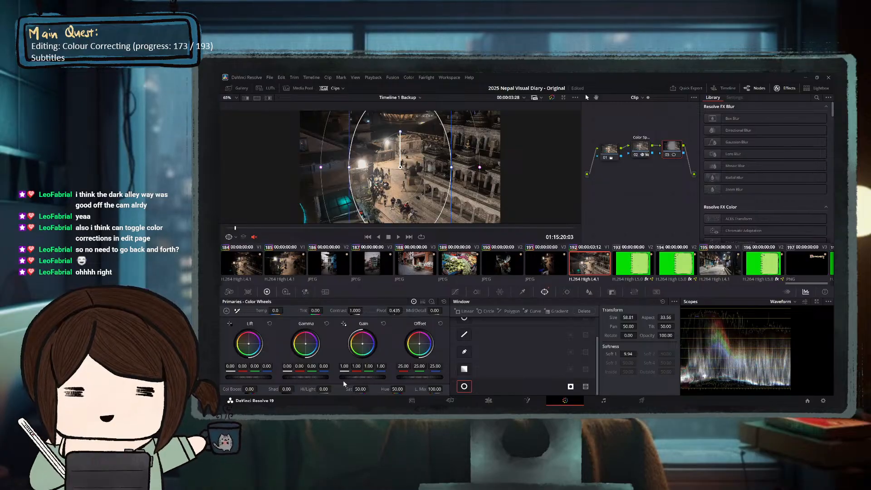
pyautogui.moveTo(325, 378); pyautogui.dragTo(303, 377)
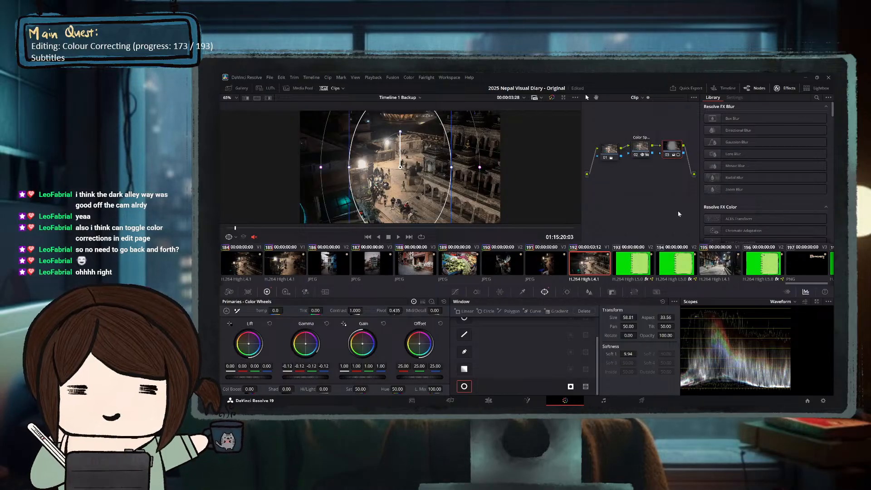
# Set Gamma to 0.03 on clip 192's first node, and compare the shot with similar night clip 184.
pyautogui.click(609, 148)
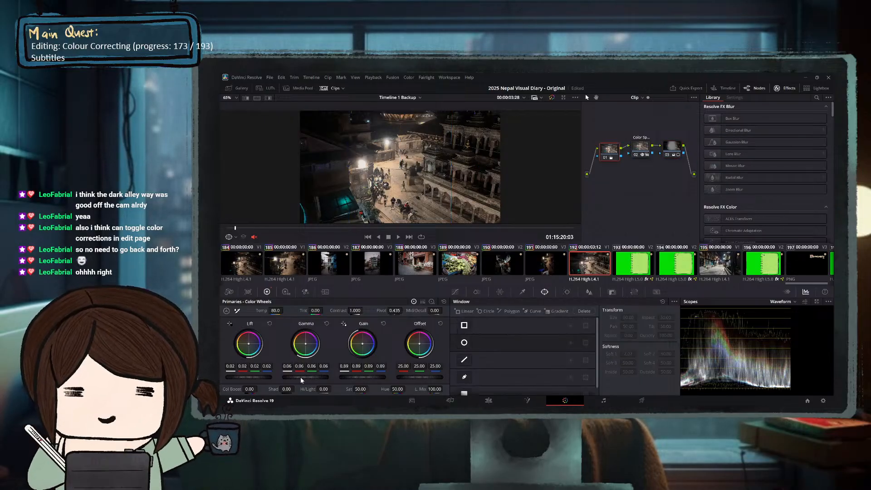
pyautogui.moveTo(305, 377); pyautogui.dragTo(301, 378)
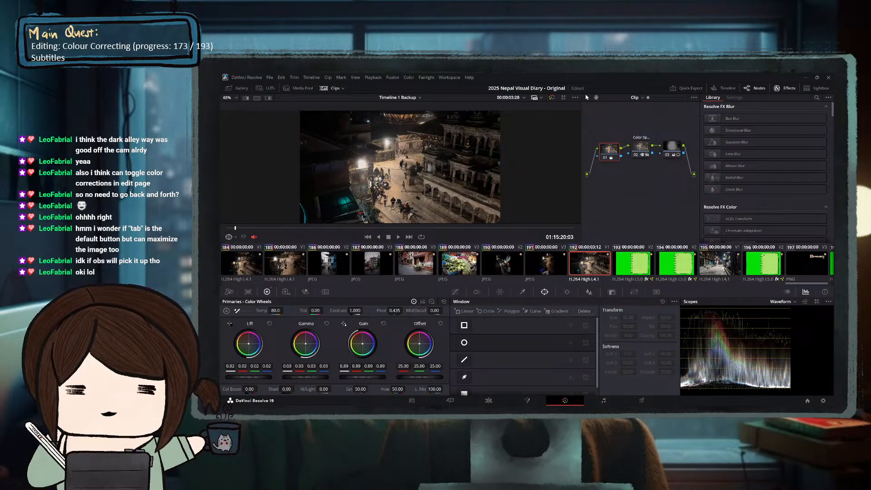
pyautogui.scroll(3, 398, 267)
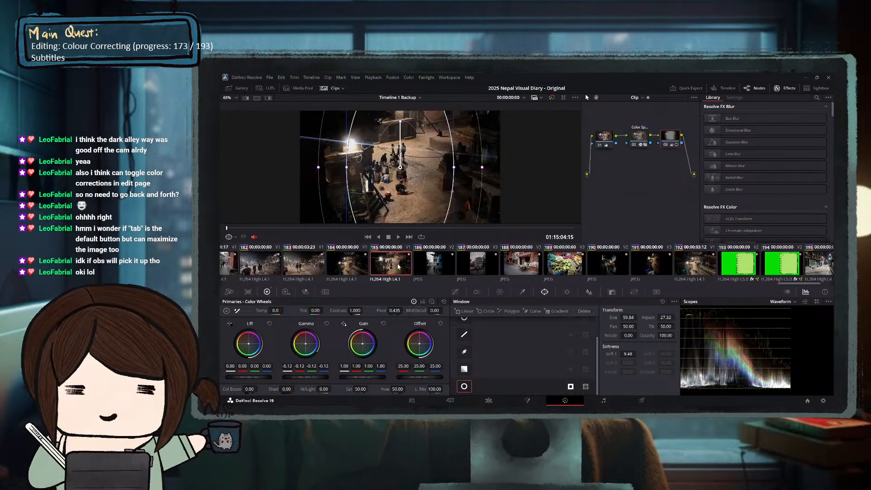
pyautogui.click(347, 263)
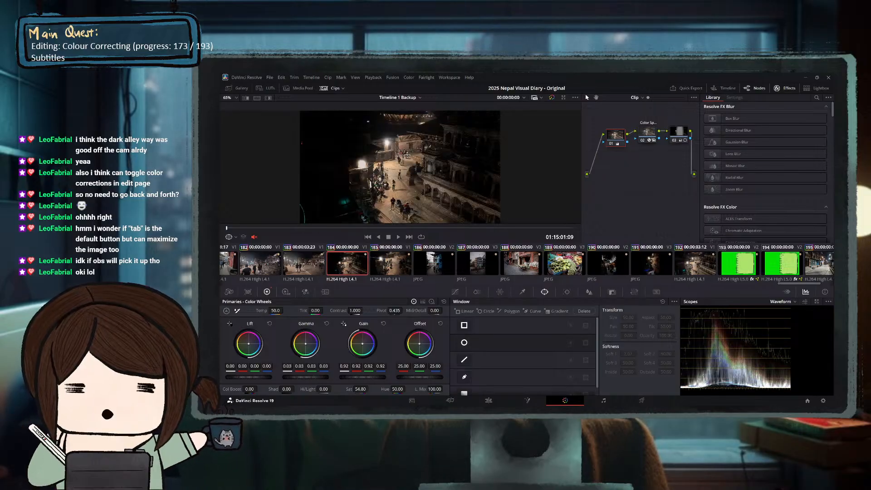
pyautogui.click(708, 263)
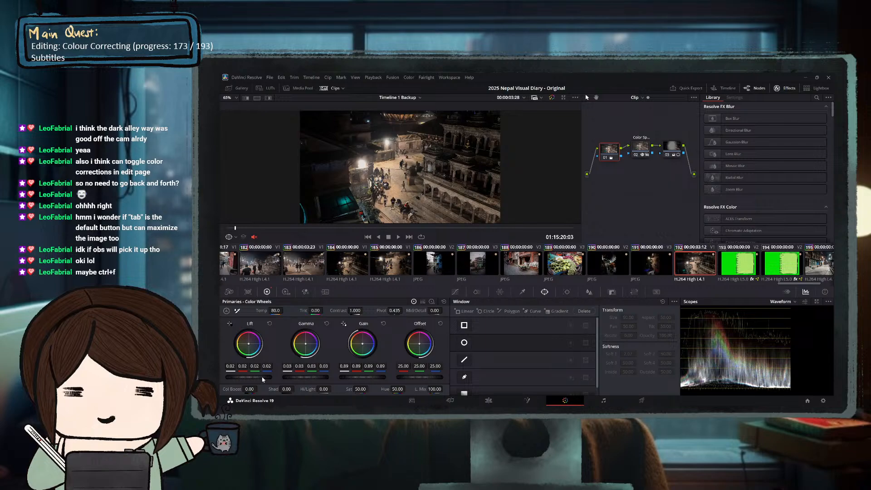
# On clip 192's first node, set Contrast to 1.114 and Saturation to 55.
pyautogui.moveTo(249, 377); pyautogui.dragTo(250, 377)
pyautogui.moveTo(356, 311); pyautogui.dragTo(364, 310)
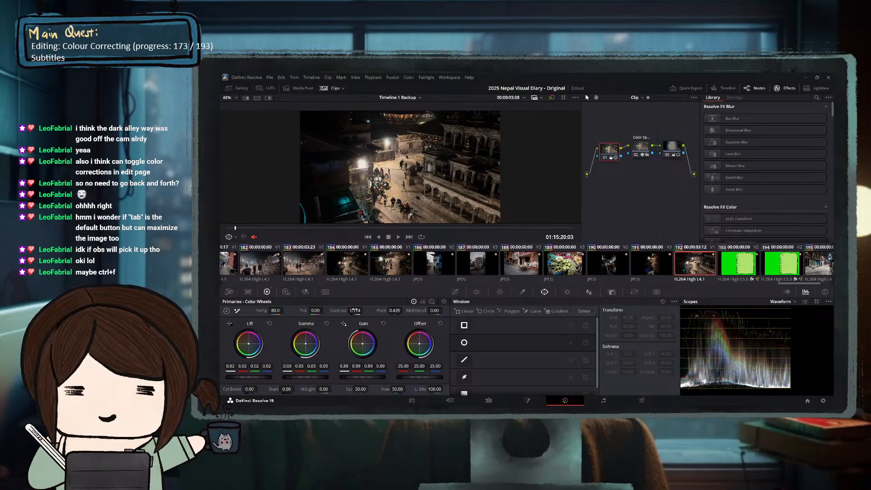
pyautogui.moveTo(362, 389); pyautogui.dragTo(370, 389)
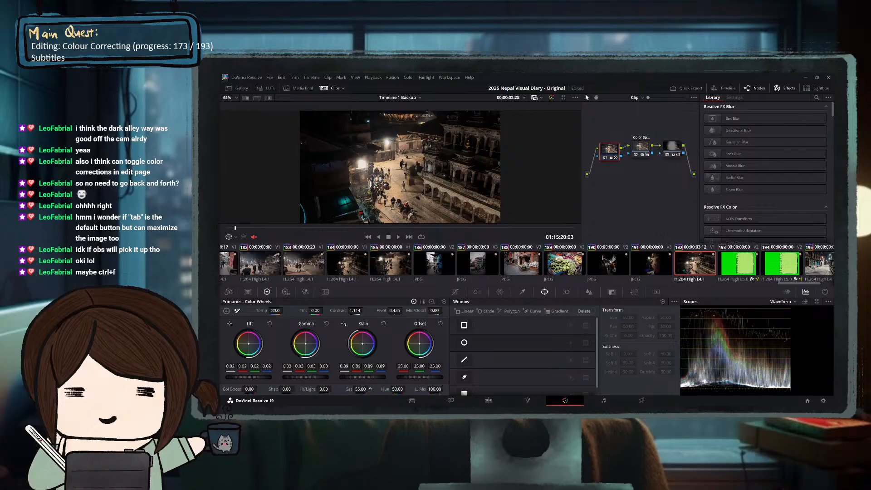
# Compare clip 192's current grade with similar night clip 184.
pyautogui.click(354, 271)
pyautogui.click(694, 268)
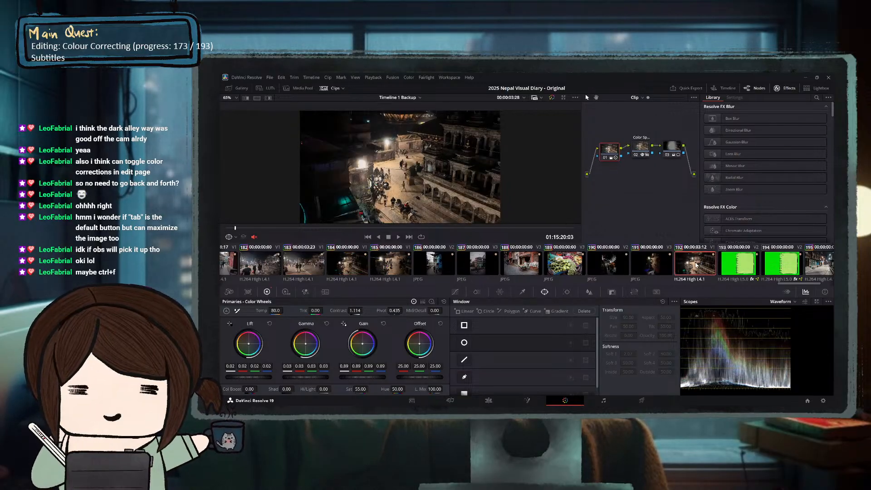
pyautogui.click(355, 270)
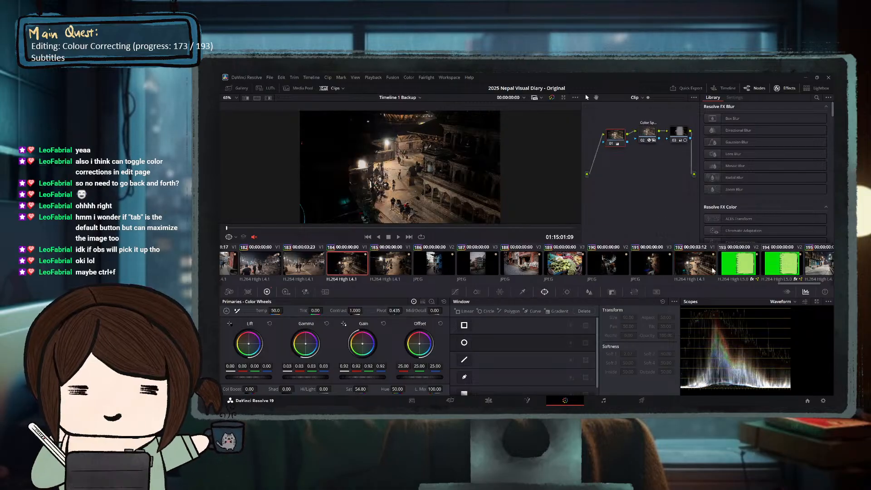
pyautogui.click(699, 270)
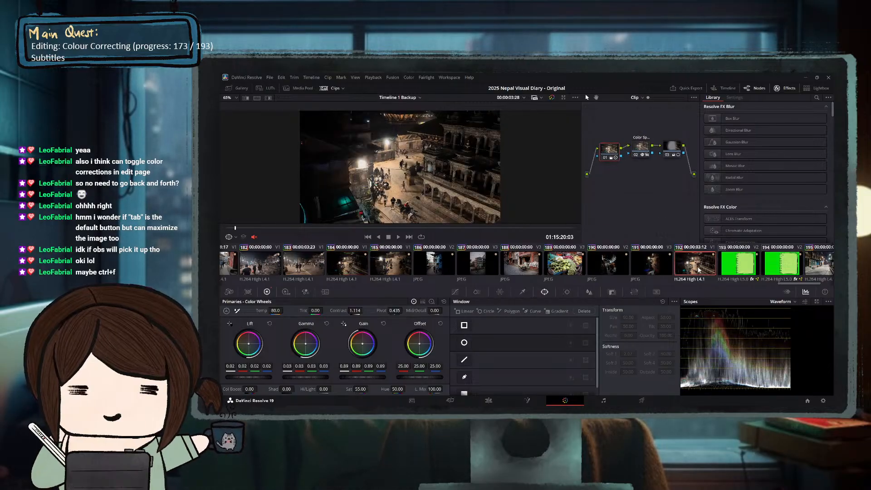
# On clip 192's vignette node, resize the circle window to about size 67.20, aspect 36.55 and softness 10.38, and set Gamma to -0.28.
pyautogui.click(672, 145)
pyautogui.click(487, 311)
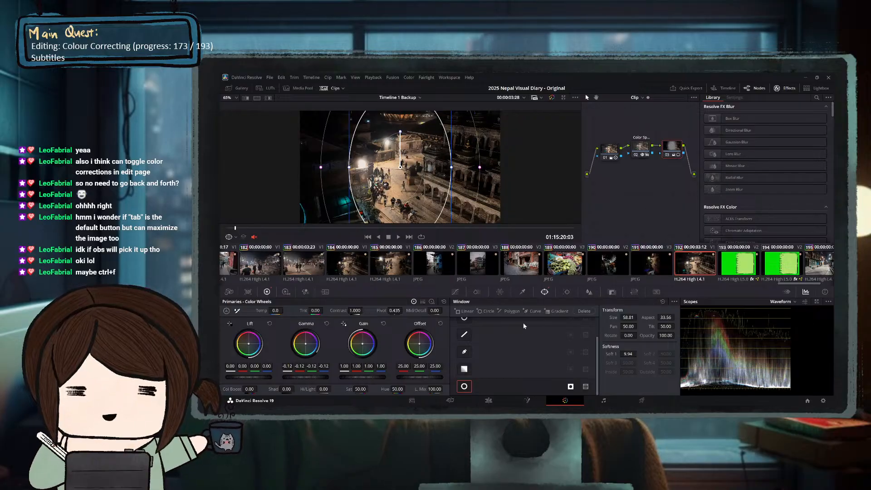
pyautogui.moveTo(481, 170); pyautogui.dragTo(424, 173)
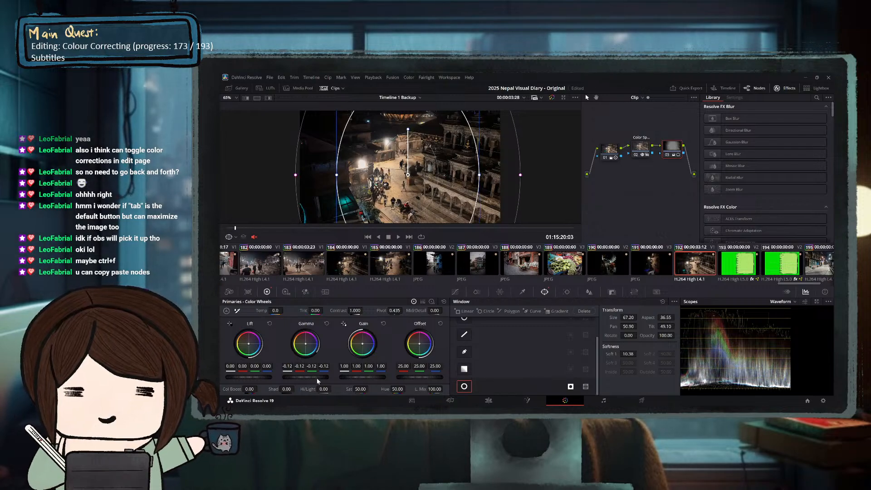
pyautogui.moveTo(305, 377)
pyautogui.mouseDown()
pyautogui.moveTo(319, 377)
pyautogui.moveTo(304, 377)
pyautogui.mouseUp()
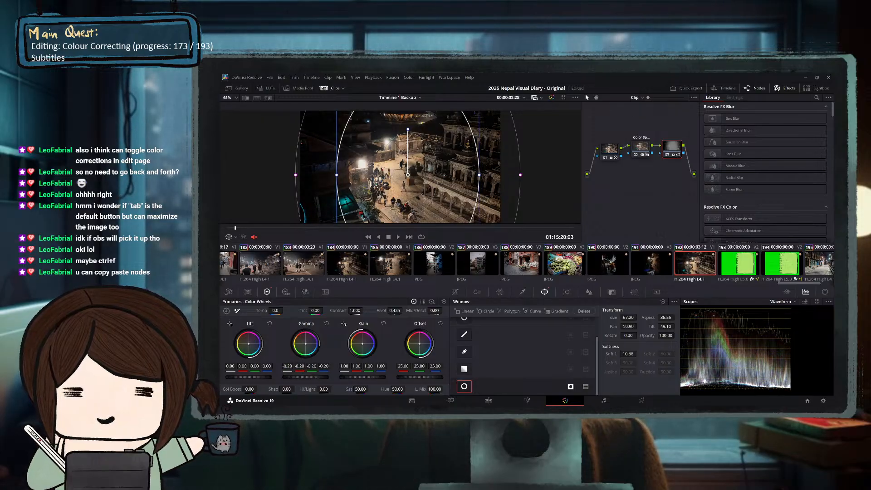
pyautogui.moveTo(317, 378); pyautogui.dragTo(314, 378)
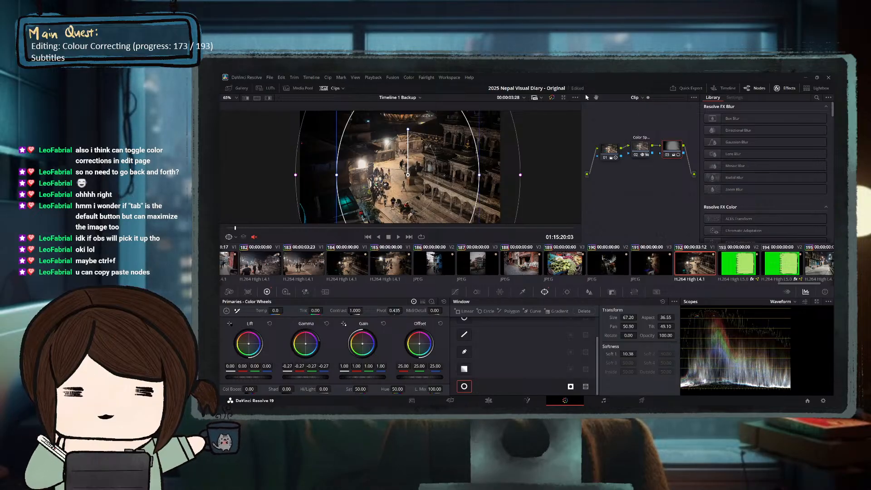
# Check clip 192's darker vignette against night clip 184.
pyautogui.click(360, 271)
pyautogui.click(690, 269)
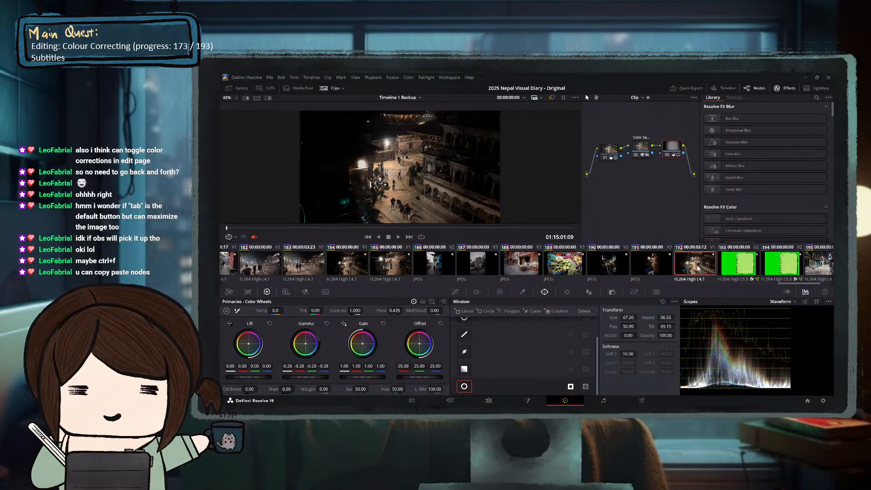
pyautogui.click(363, 271)
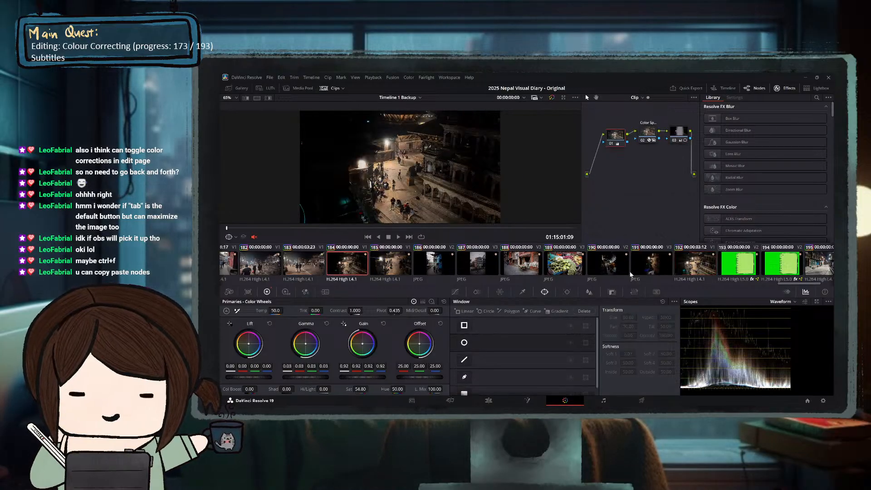
pyautogui.click(690, 267)
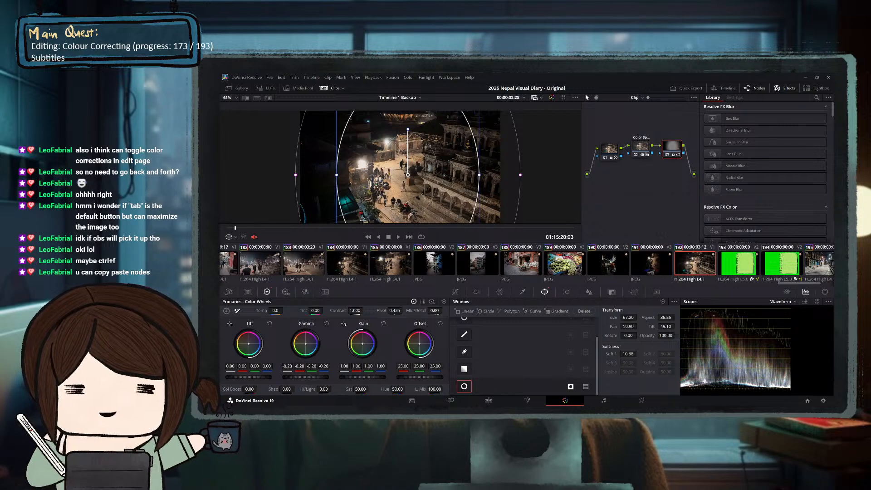
# Scrub and play clip 192 through the Day 1 notebook overlay to review the vignette beneath it.
pyautogui.moveTo(370, 230); pyautogui.dragTo(305, 230)
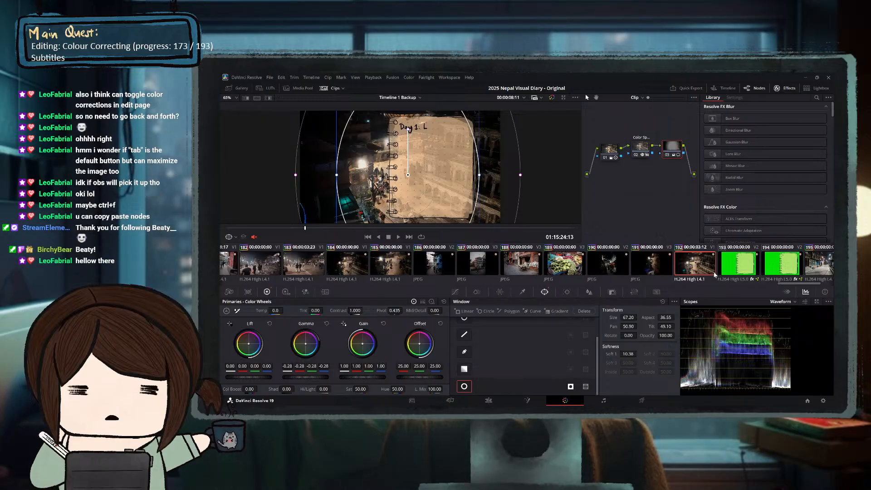
pyautogui.click(653, 268)
pyautogui.click(691, 269)
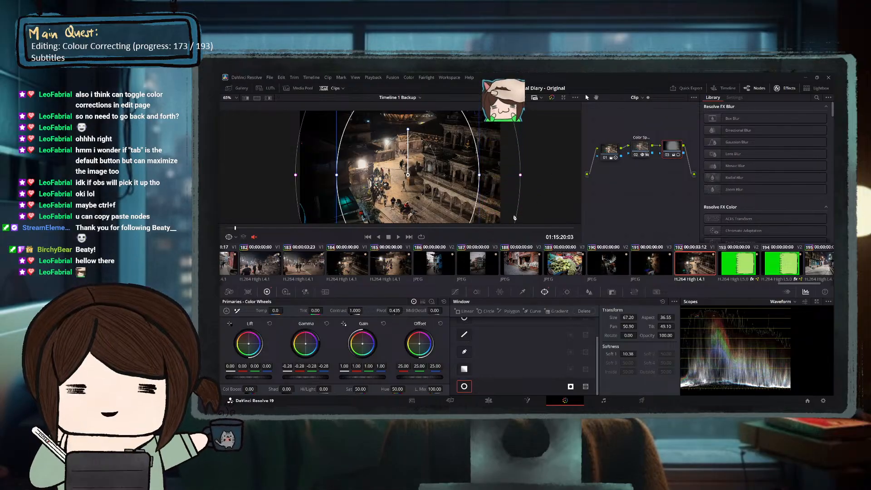
pyautogui.scroll(-3, 703, 270)
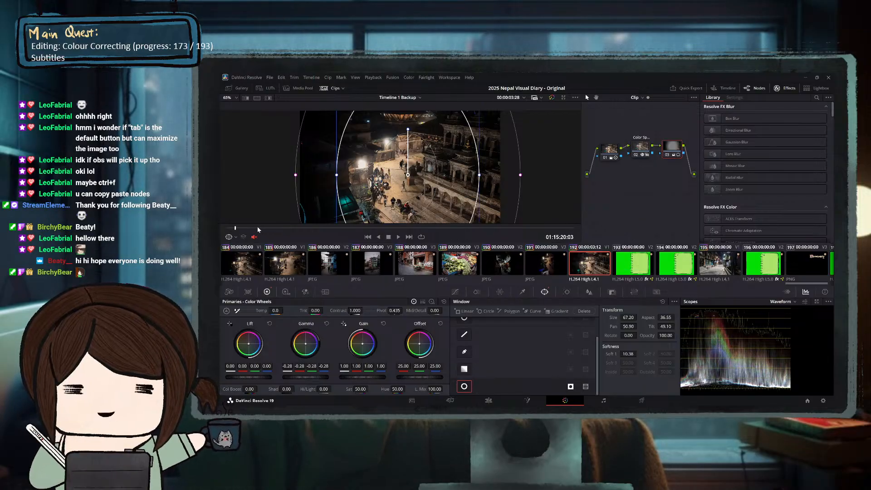
pyautogui.press('space')
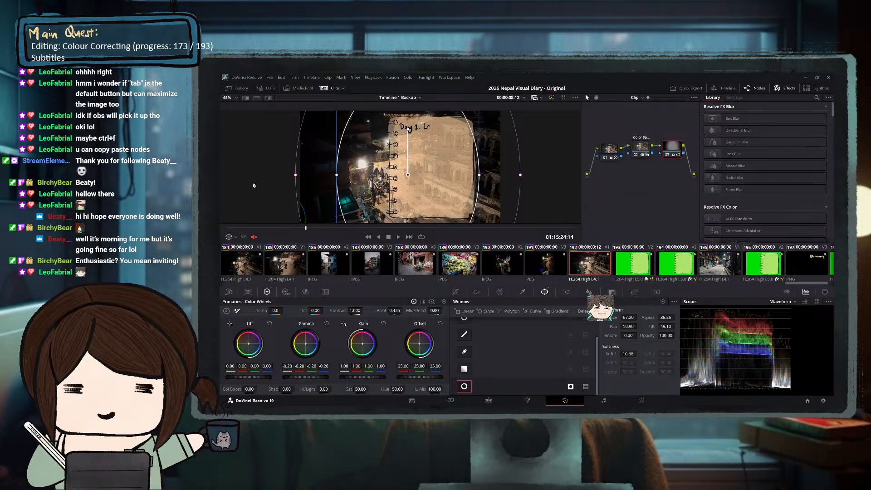
pyautogui.press('space')
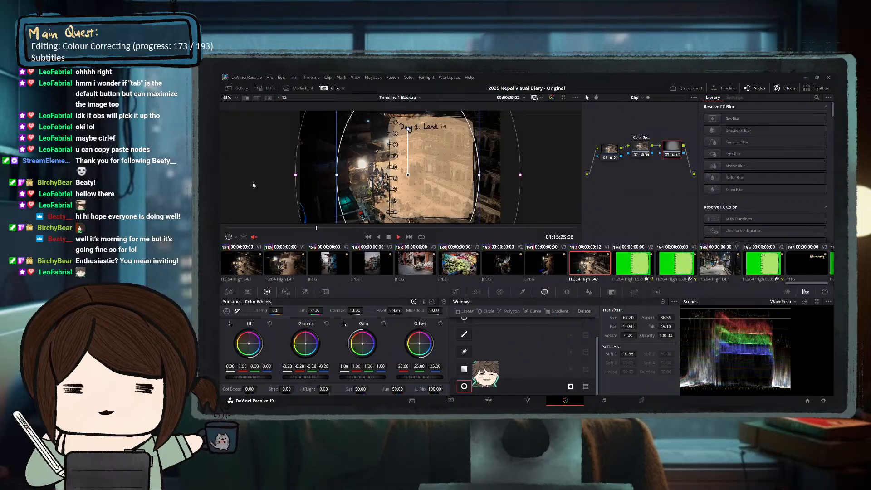
pyautogui.press('space')
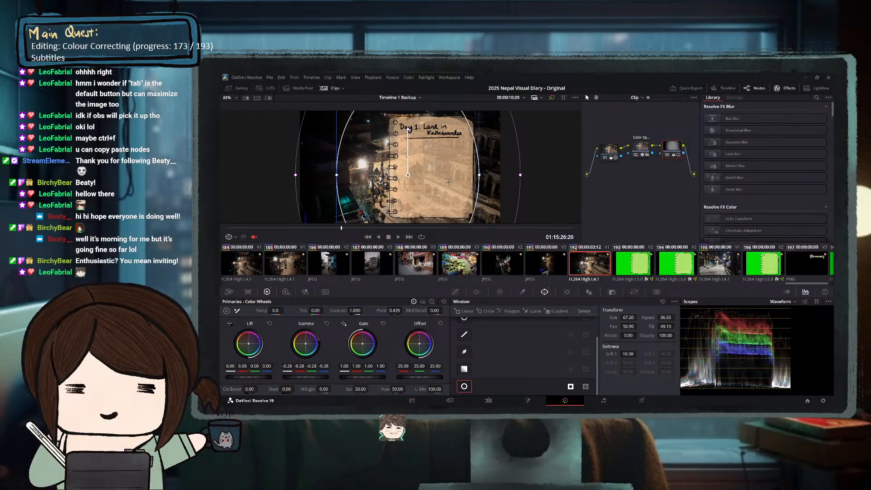
pyautogui.click(633, 265)
pyautogui.click(591, 267)
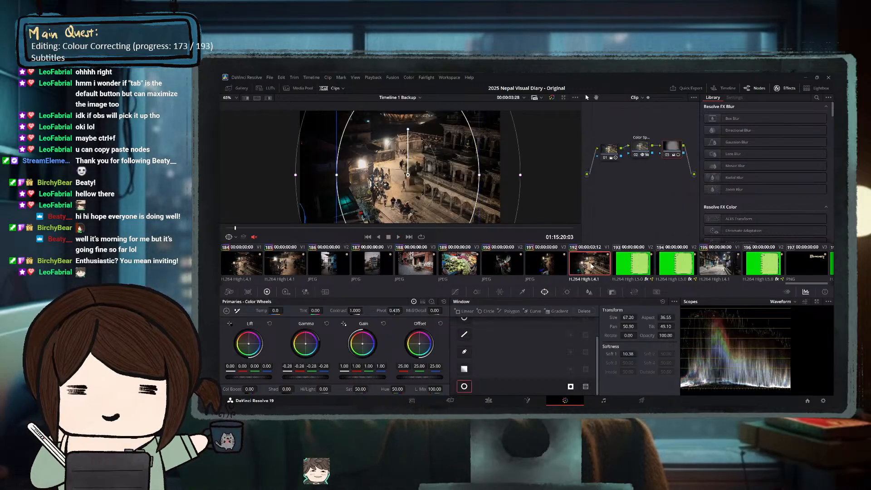
# Play the Day 2 notebook overlay on clip 194 over both the alley and night square footage to examine the backgrounds.
pyautogui.click(637, 270)
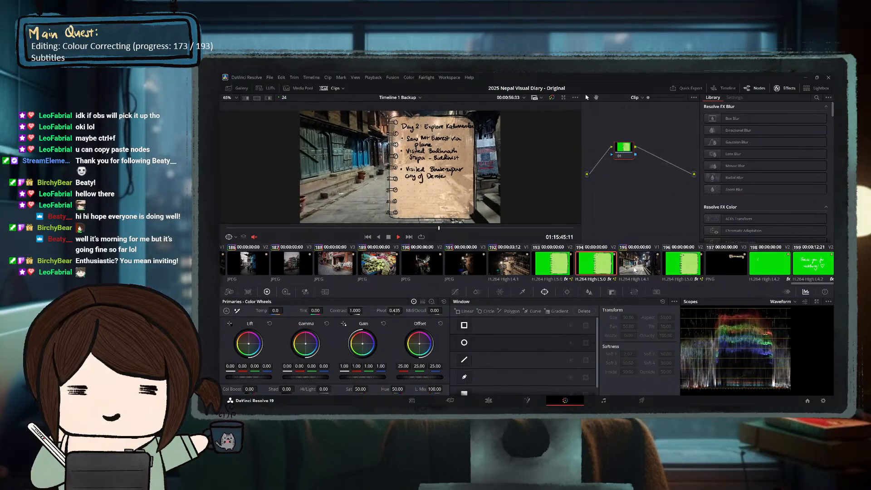
pyautogui.press('space')
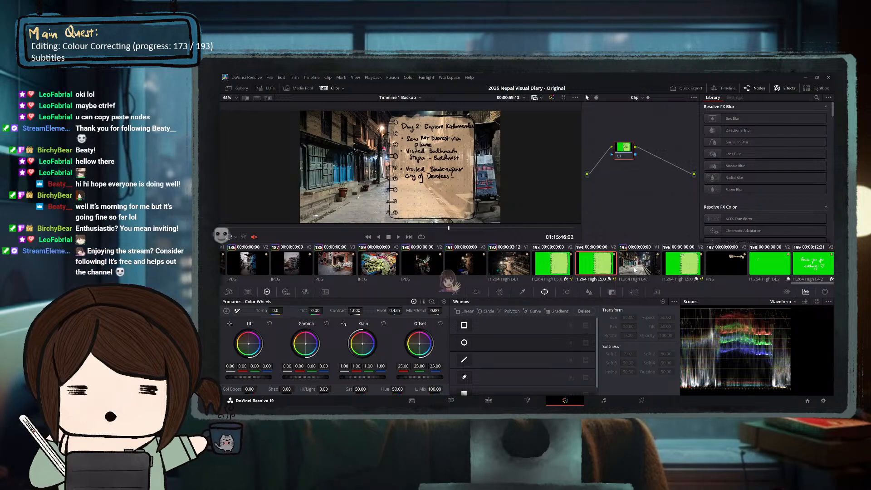
pyautogui.press('space')
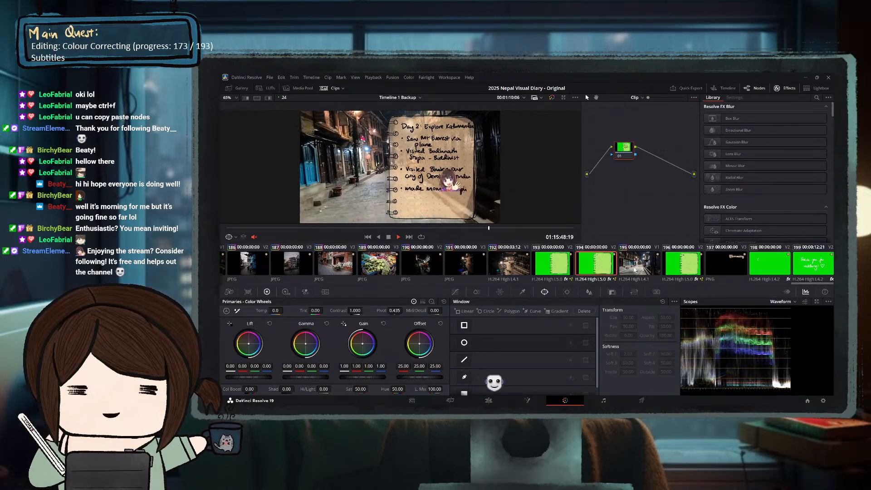
pyautogui.press('space')
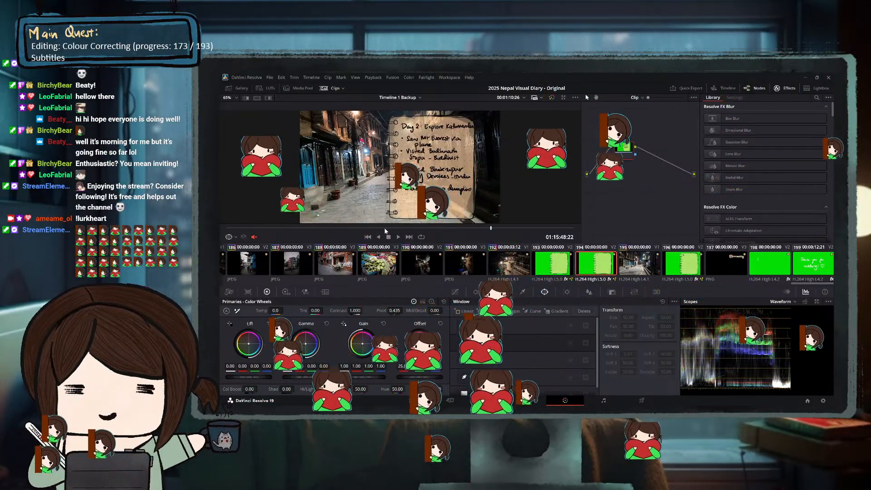
pyautogui.click(320, 229)
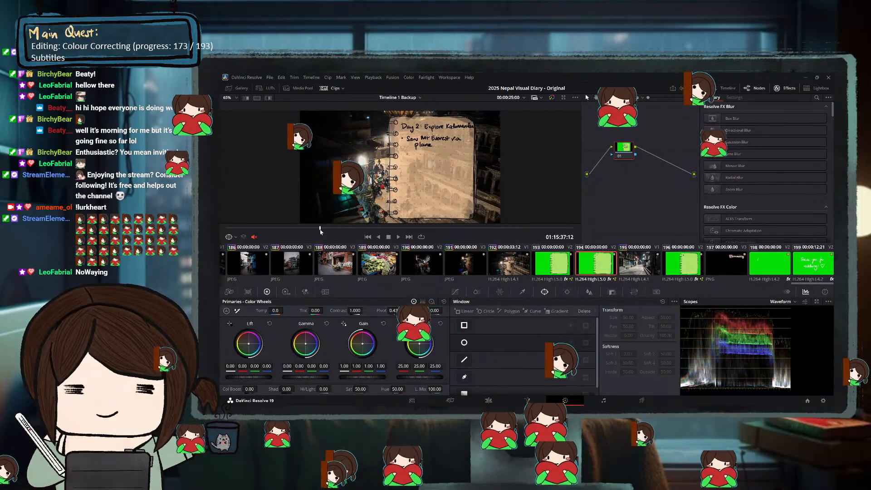
pyautogui.press('space')
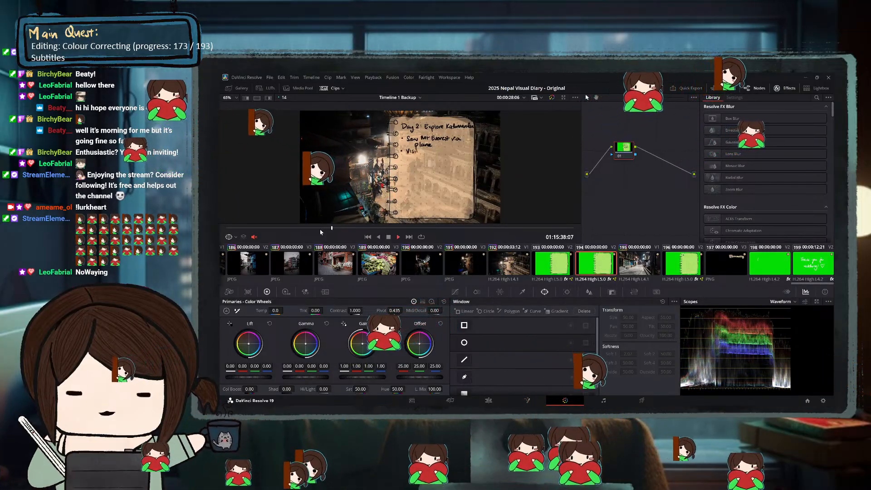
pyautogui.press('space')
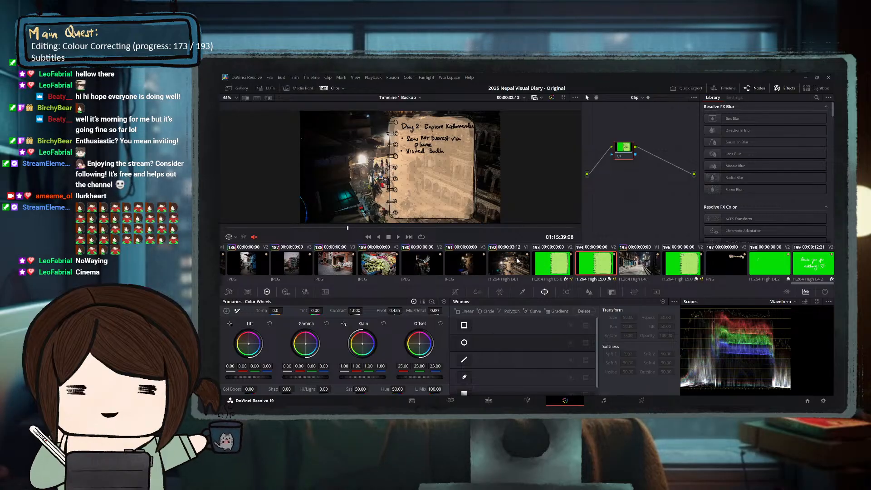
pyautogui.click(289, 228)
pyautogui.press('space')
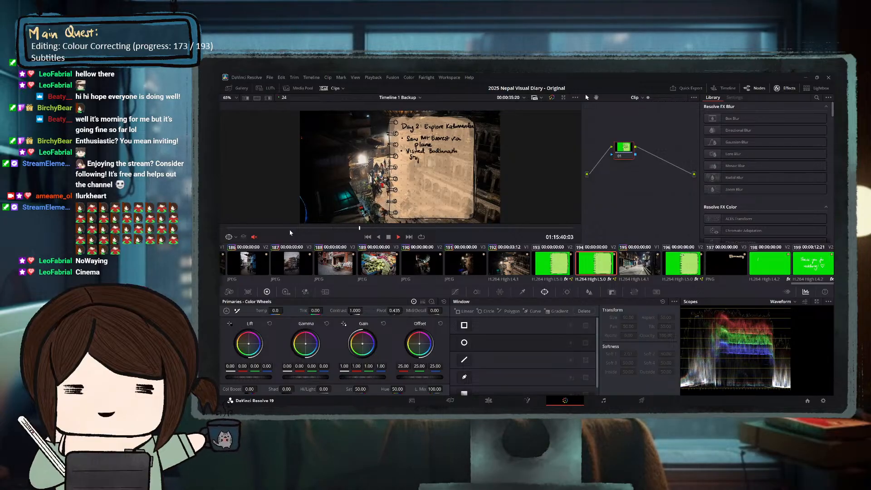
# Add a serial node before the Color Space Transform node on alley clip 195 and line the two nodes up.
pyautogui.click(645, 270)
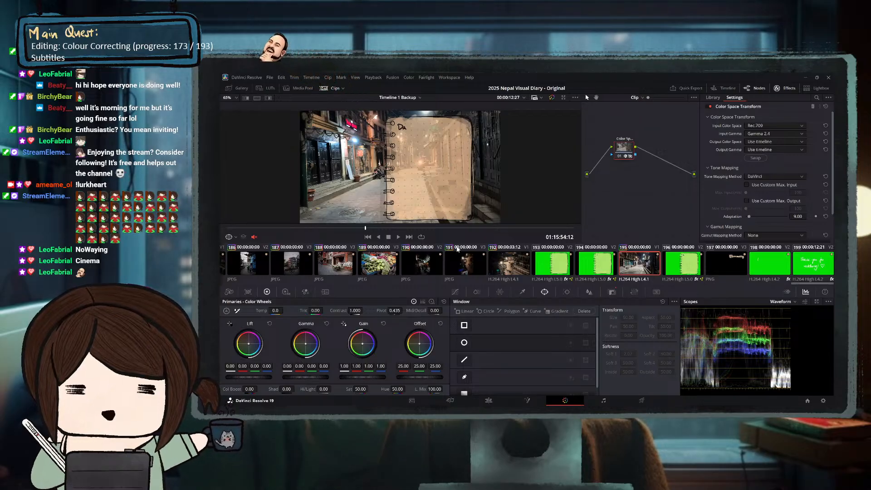
pyautogui.hotkey('shift', 's')
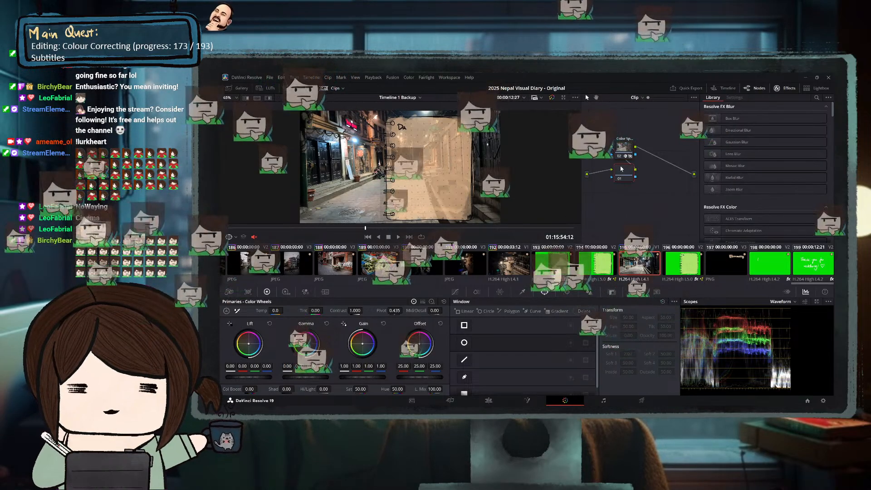
pyautogui.moveTo(623, 149)
pyautogui.mouseDown()
pyautogui.moveTo(649, 155)
pyautogui.moveTo(613, 154)
pyautogui.mouseUp()
pyautogui.click(649, 154)
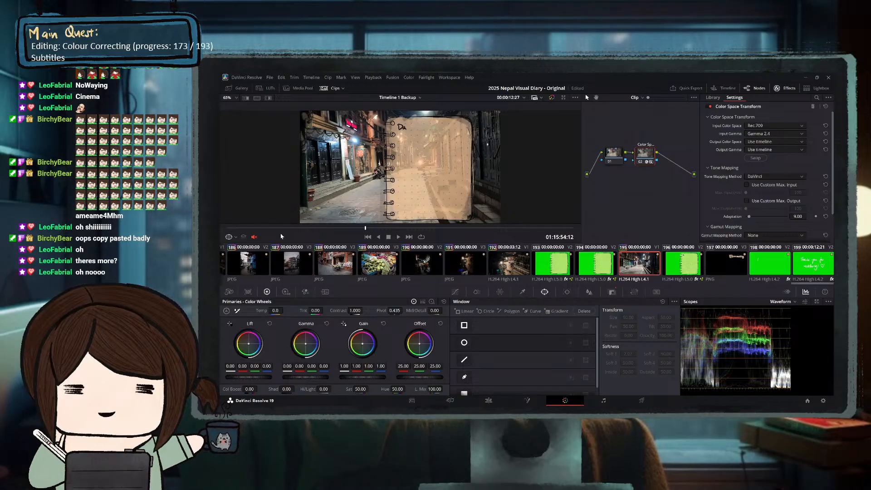
# Play clip 195 from its start, and inspect the paused alley frame with its notebook overlay in the Edit page.
pyautogui.click(230, 228)
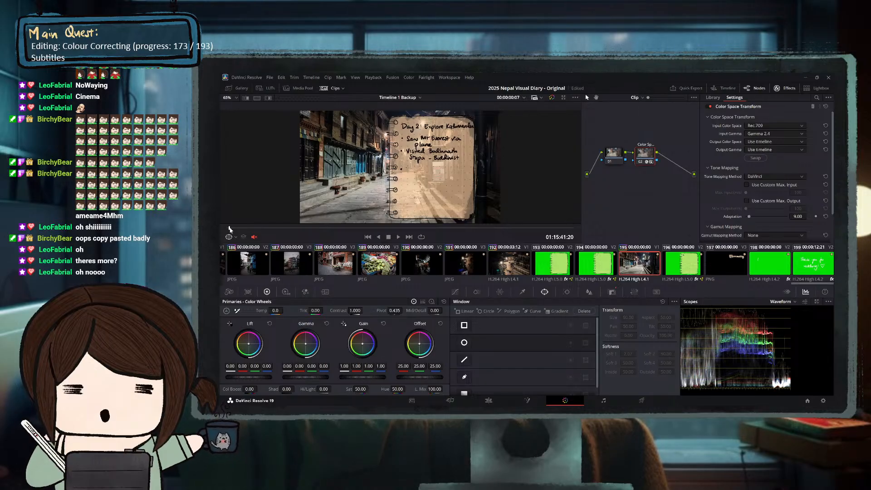
pyautogui.press('space')
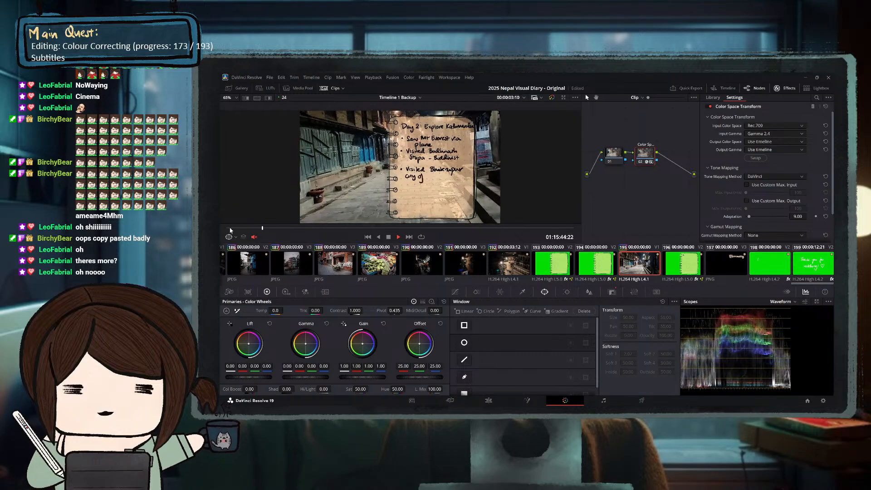
pyautogui.press('space')
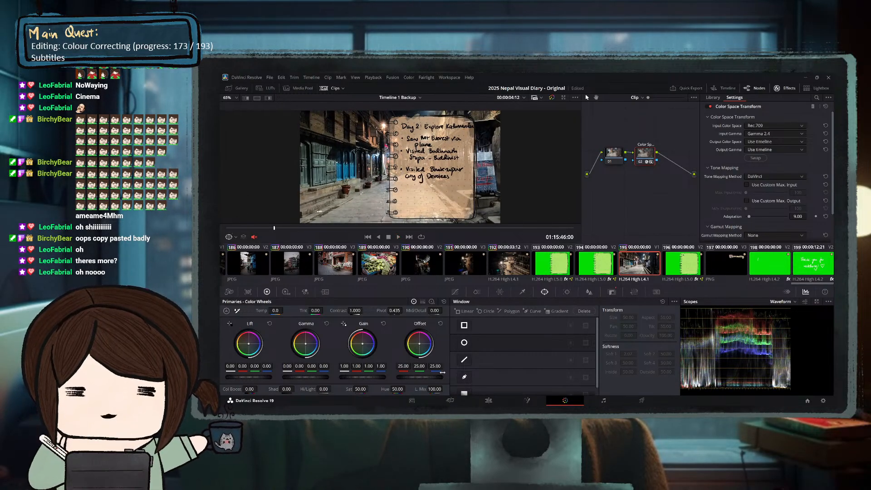
pyautogui.click(485, 401)
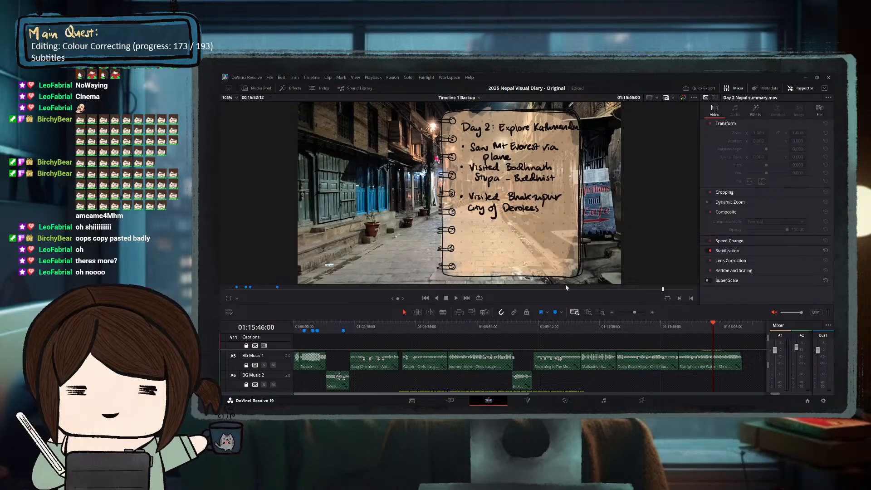
pyautogui.click(563, 401)
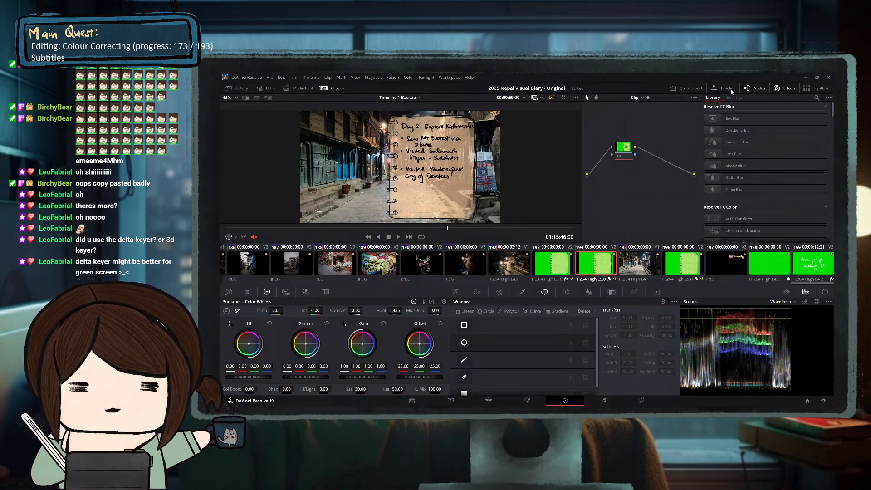
# Look through the Resolve FX library for keying effects with Day 2 notebook overlay clip 194 selected.
pyautogui.click(782, 89)
pyautogui.click(782, 89)
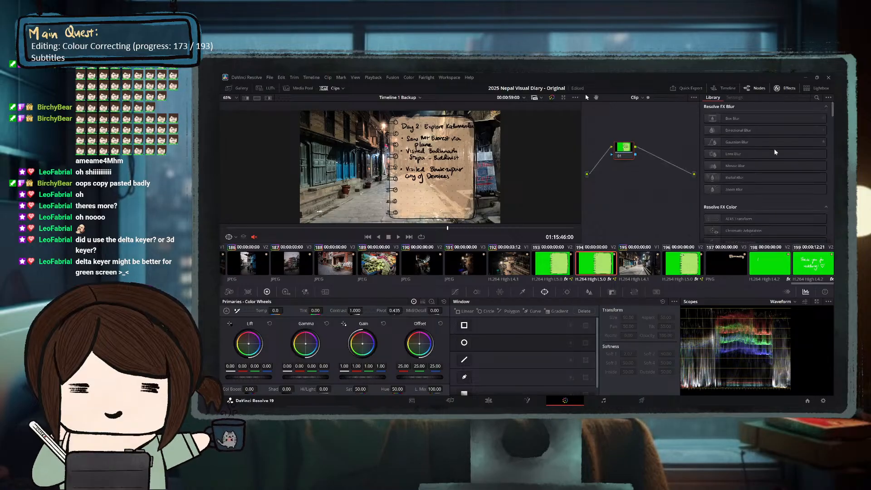
pyautogui.scroll(-3, 775, 150)
pyautogui.scroll(3, 774, 149)
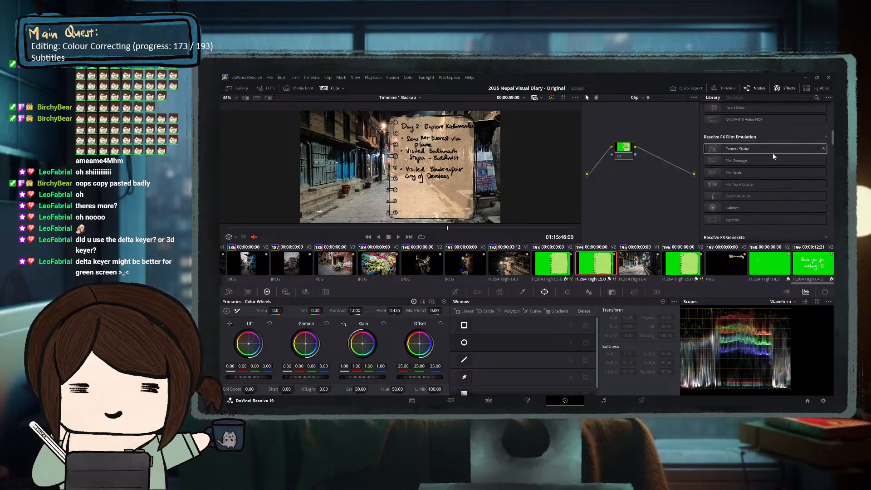
pyautogui.scroll(2, 770, 166)
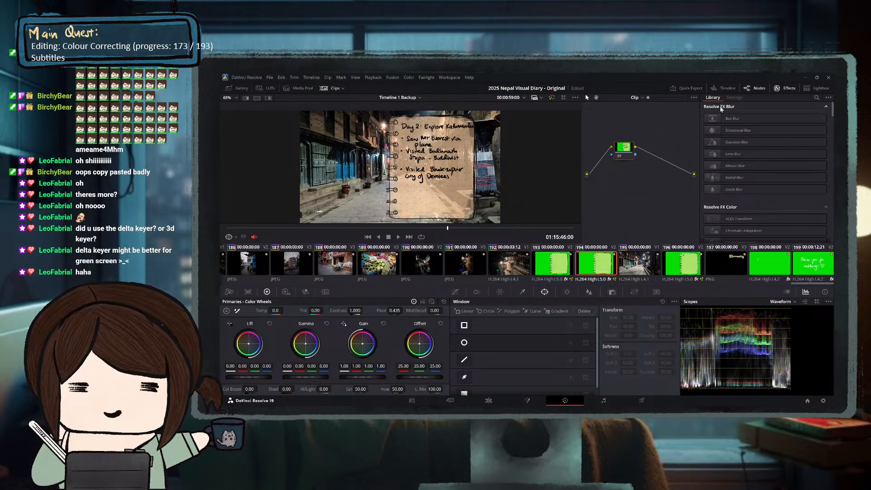
pyautogui.click(596, 269)
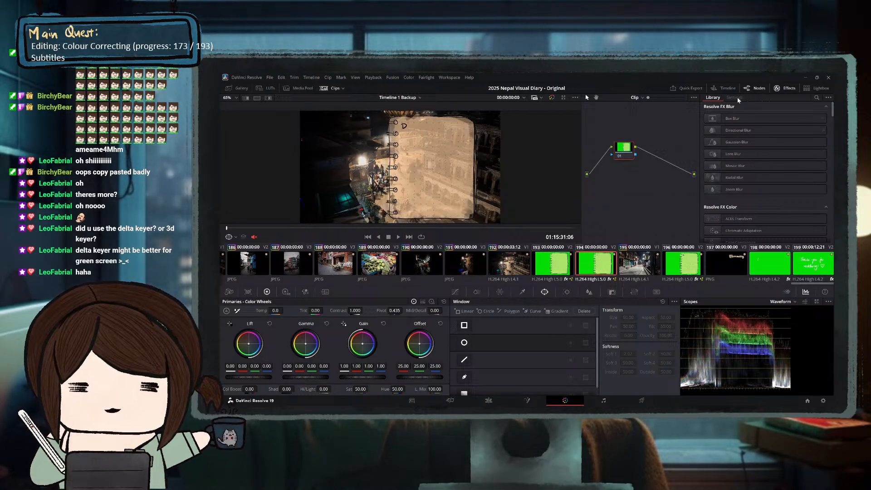
pyautogui.click(777, 88)
pyautogui.click(778, 88)
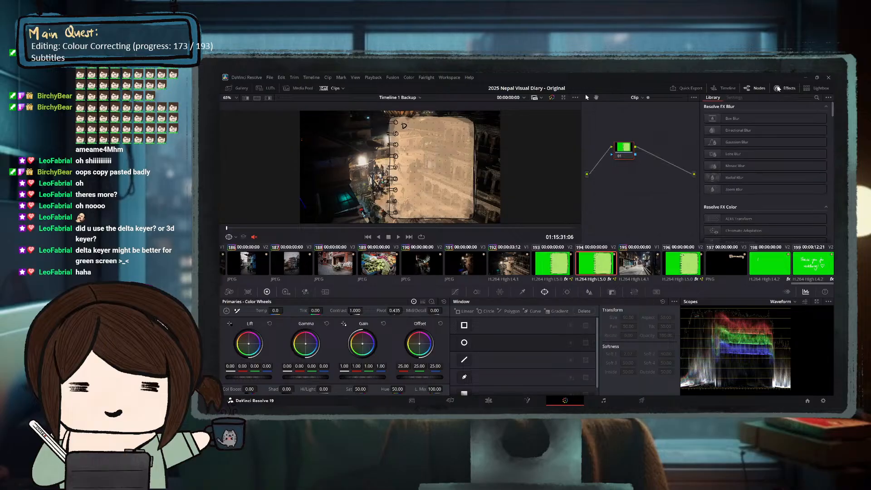
pyautogui.scroll(-5, 748, 181)
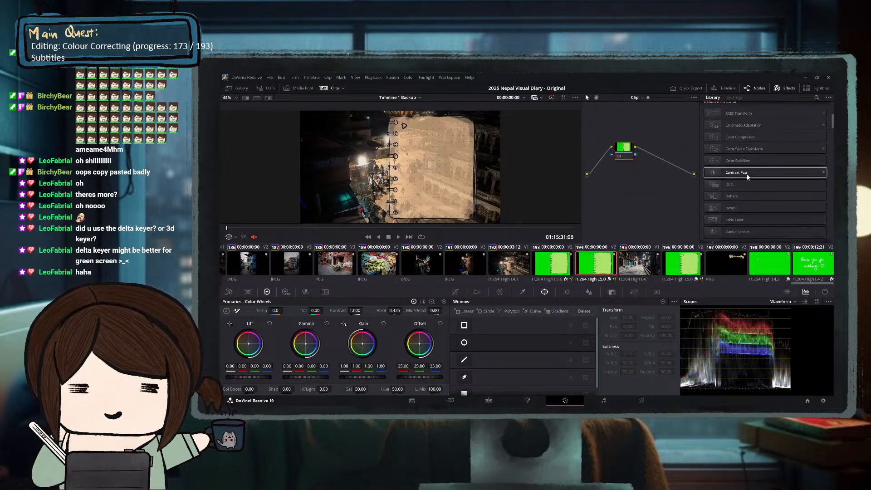
pyautogui.scroll(-3, 756, 201)
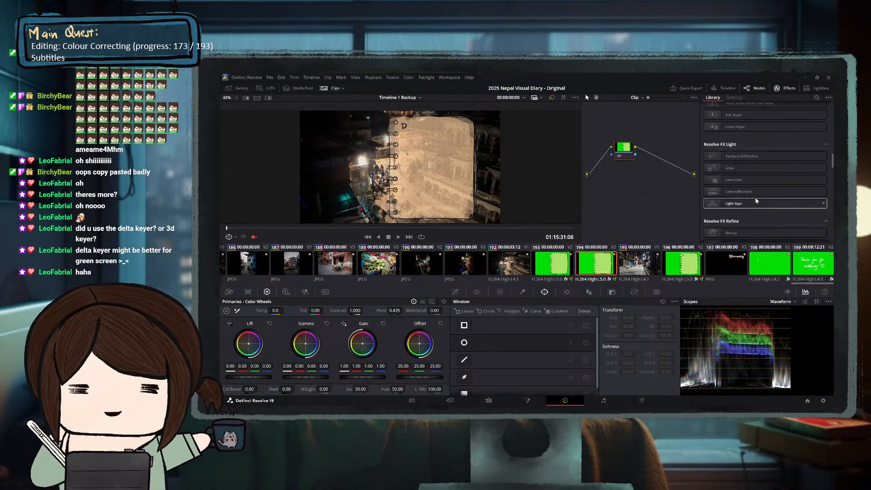
pyautogui.scroll(8, 760, 201)
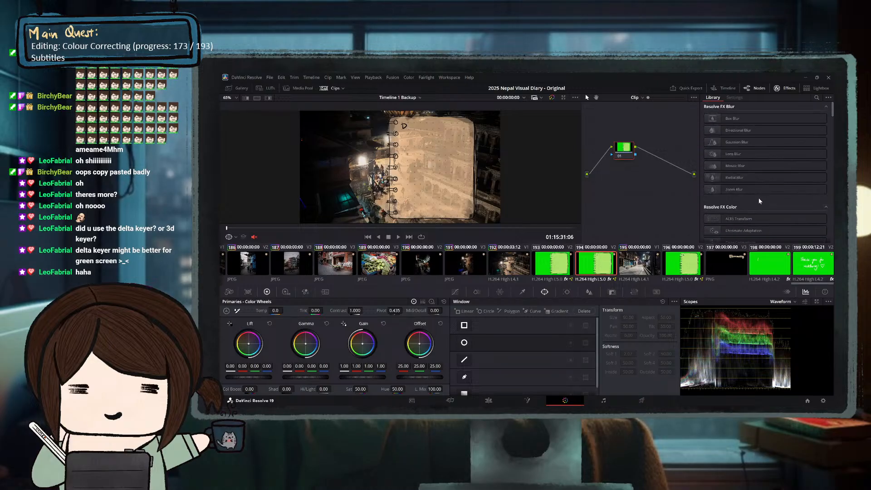
# Show the Open FX settings applied to the Day 2 notebook overlay in the Edit page.
pyautogui.click(488, 401)
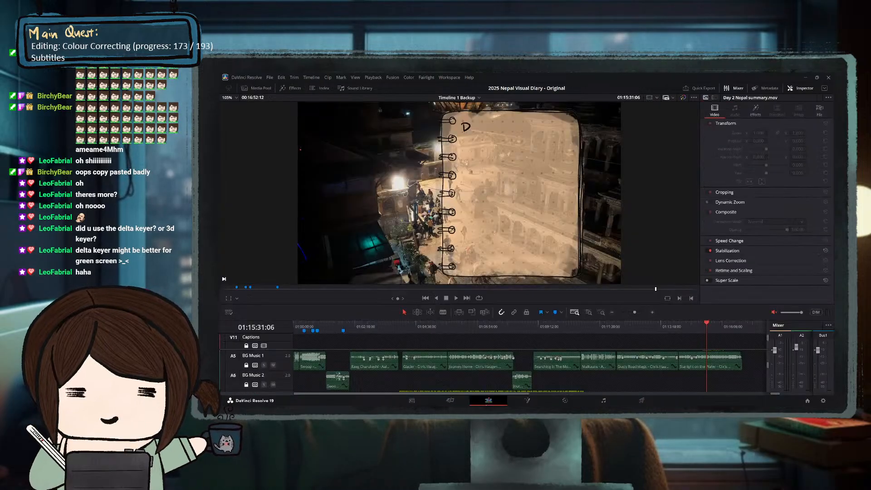
pyautogui.click(756, 109)
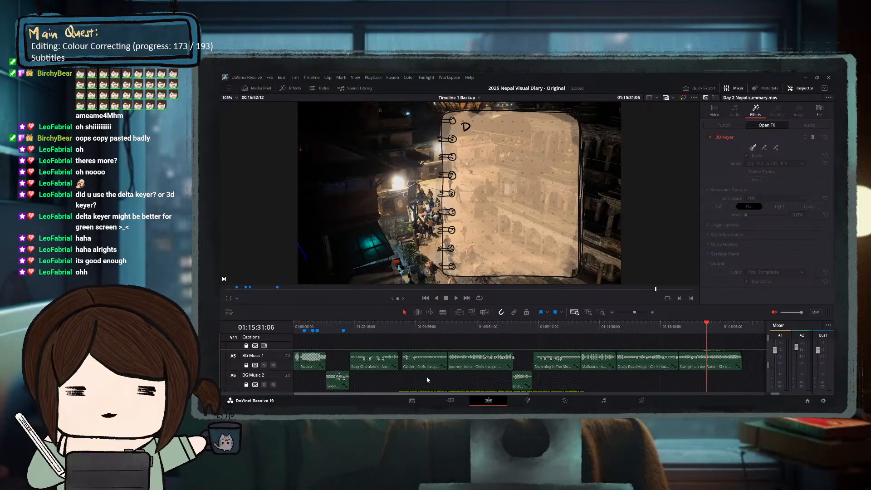
pyautogui.click(566, 401)
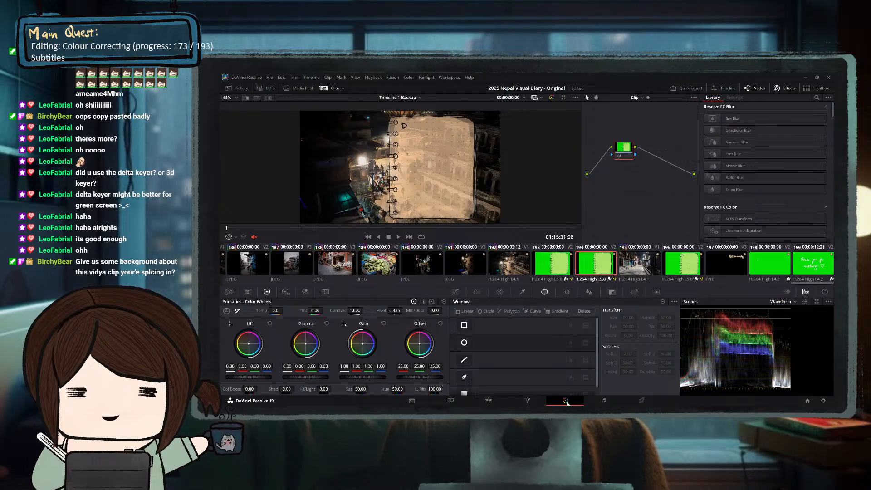
pyautogui.click(489, 401)
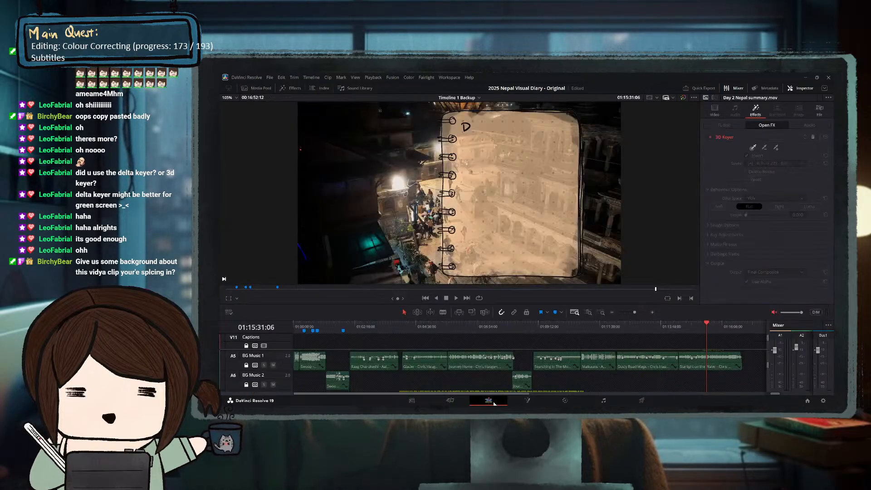
# Scrub the Day 2 notebook overlay across its night square and alley backgrounds, and select alley clip 195 in the Color page.
pyautogui.scroll(-6, 712, 361)
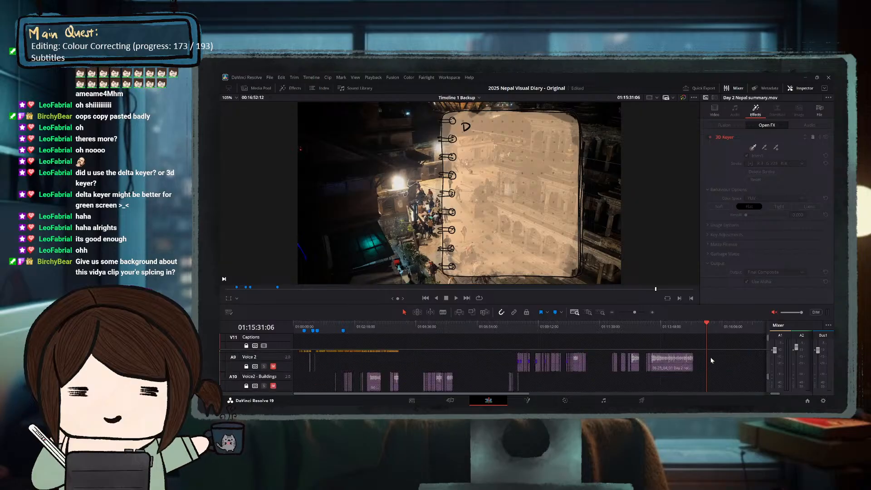
pyautogui.scroll(6, 712, 361)
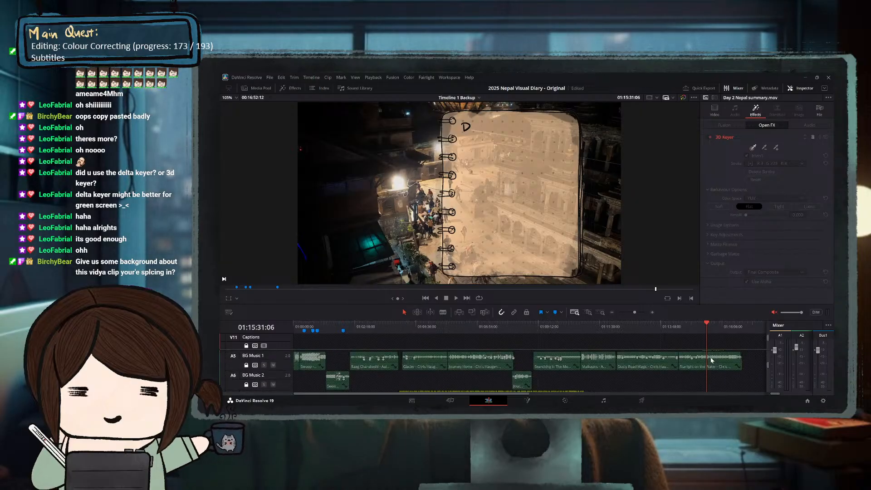
pyautogui.scroll(3, 712, 360)
pyautogui.click(703, 330)
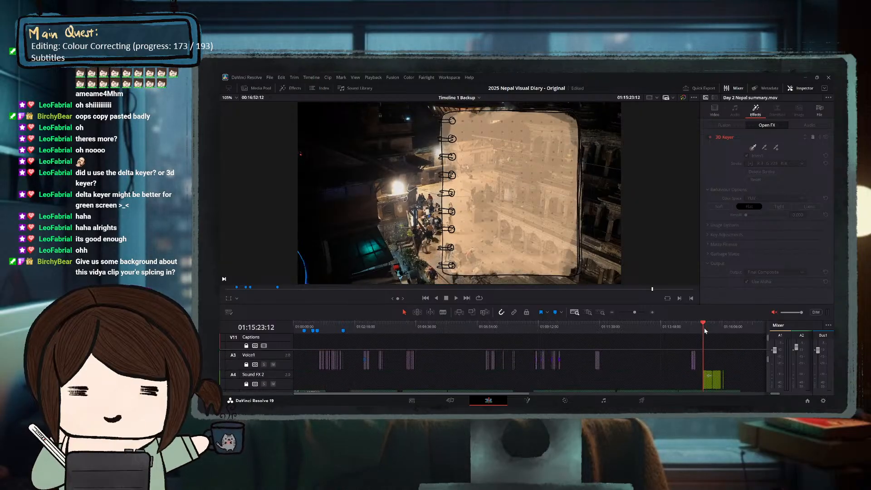
pyautogui.moveTo(701, 328); pyautogui.dragTo(712, 328)
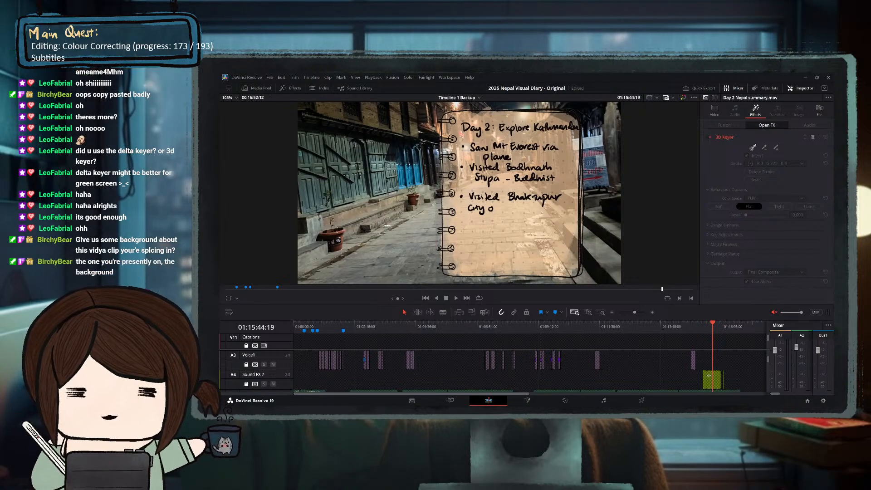
pyautogui.click(560, 403)
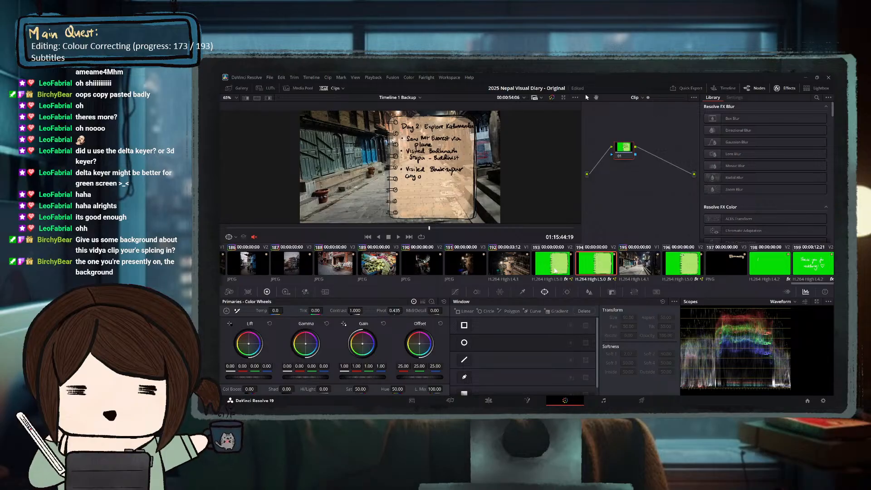
pyautogui.click(635, 268)
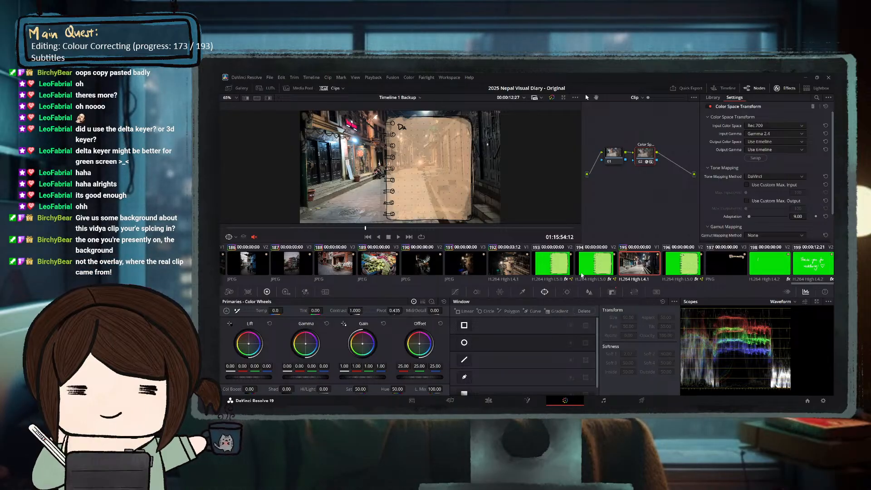
# Enlarge the timeline area in the Edit page and bring the Chp 3 - B Roll video track into view.
pyautogui.click(483, 402)
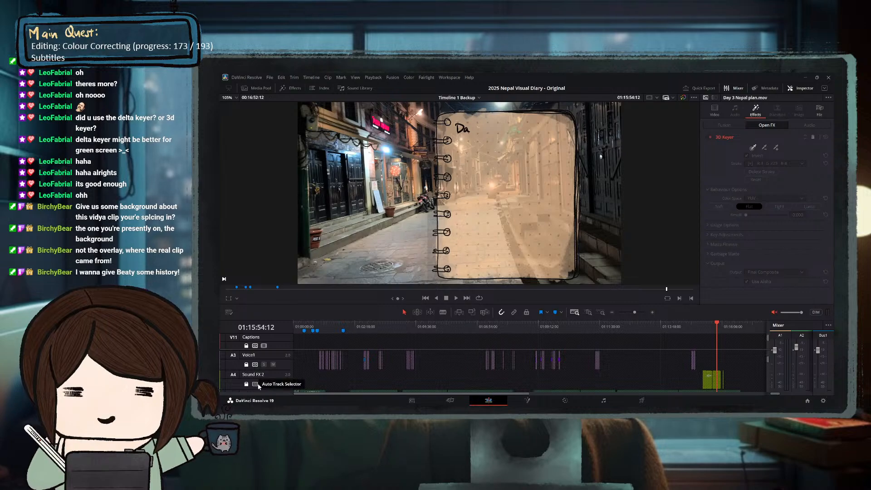
pyautogui.click(273, 384)
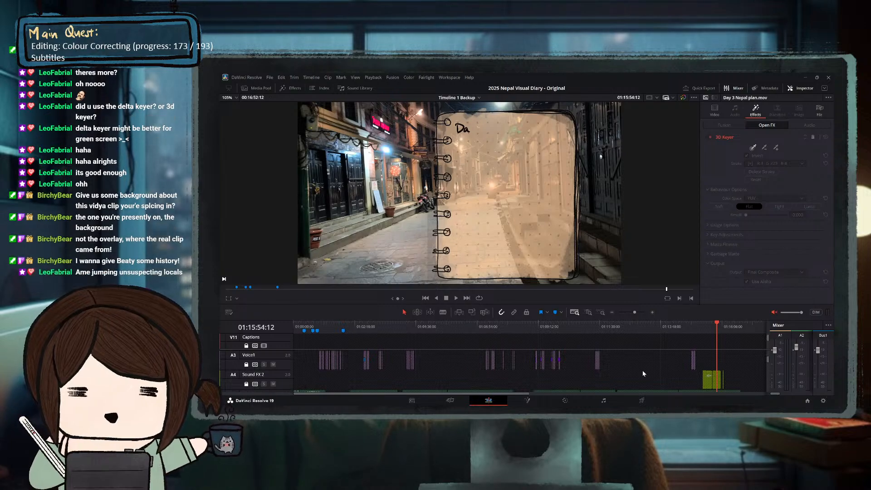
pyautogui.scroll(3, 647, 374)
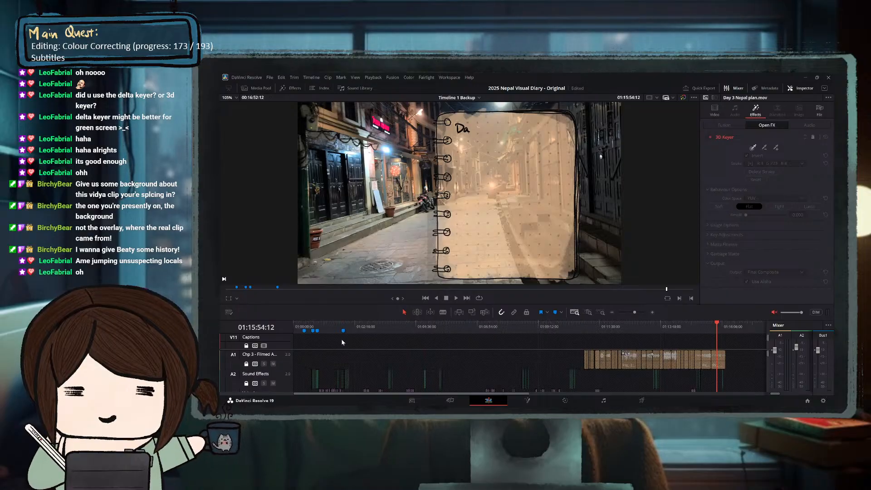
pyautogui.scroll(1, 344, 342)
pyautogui.moveTo(365, 304); pyautogui.dragTo(364, 248)
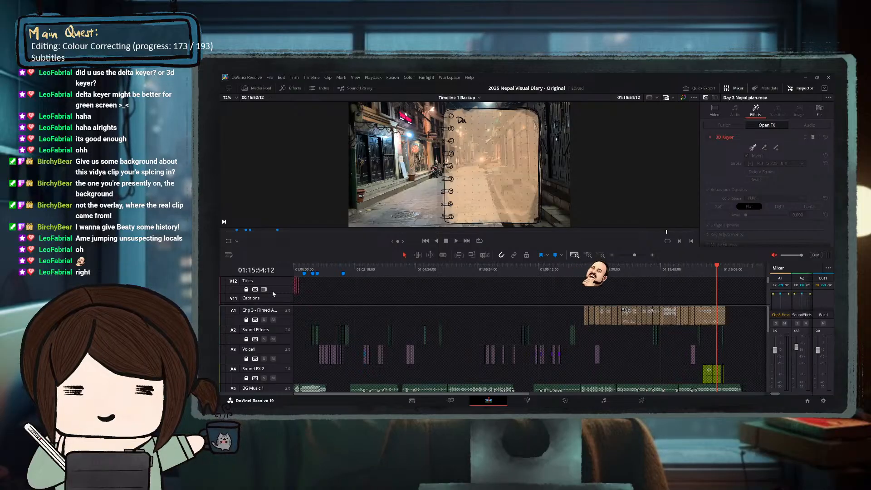
pyautogui.scroll(-5, 272, 293)
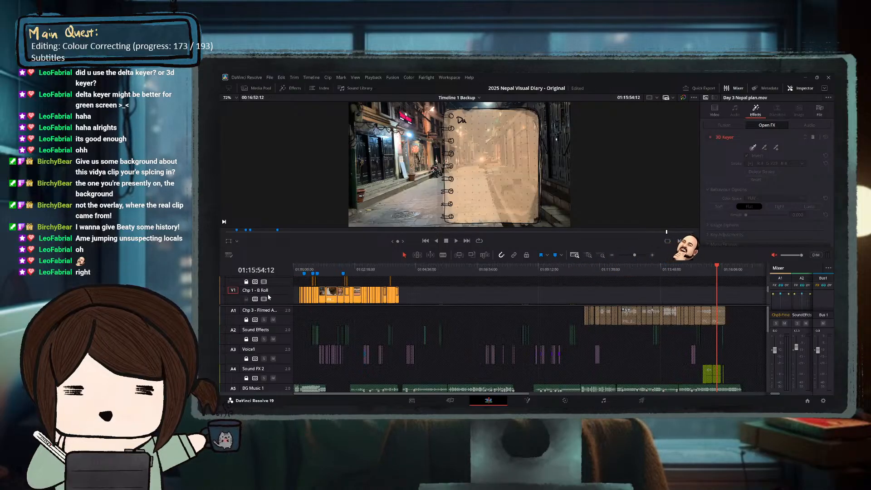
pyautogui.scroll(2, 272, 292)
pyautogui.scroll(-1, 268, 296)
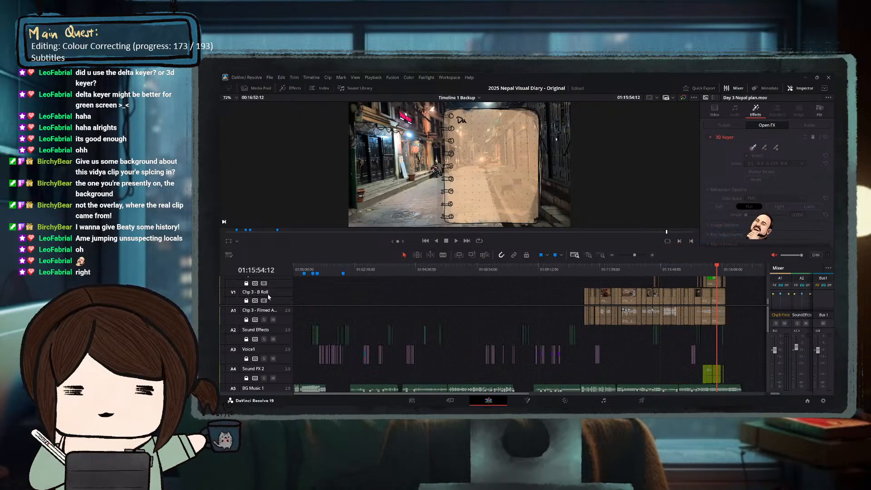
# Hide the notebook overlay track, play the bare alley footage through to the ending, and re-enable the track.
pyautogui.click(266, 284)
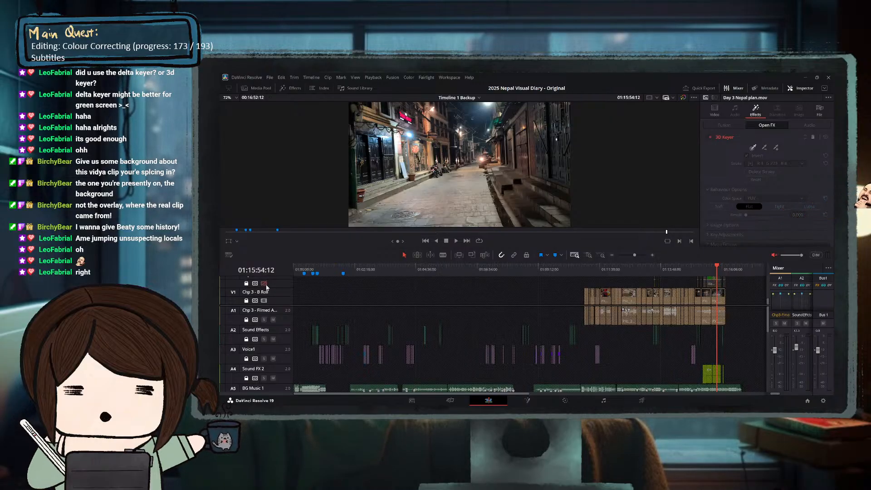
pyautogui.press('space')
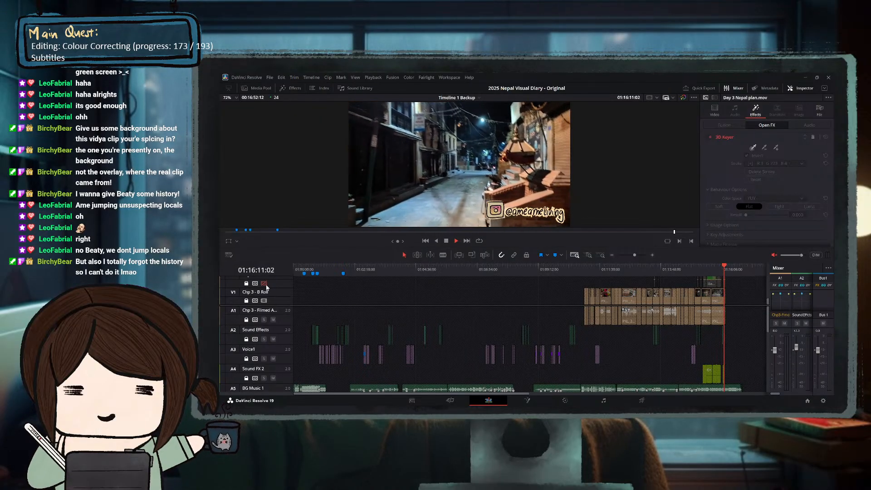
pyautogui.click(265, 284)
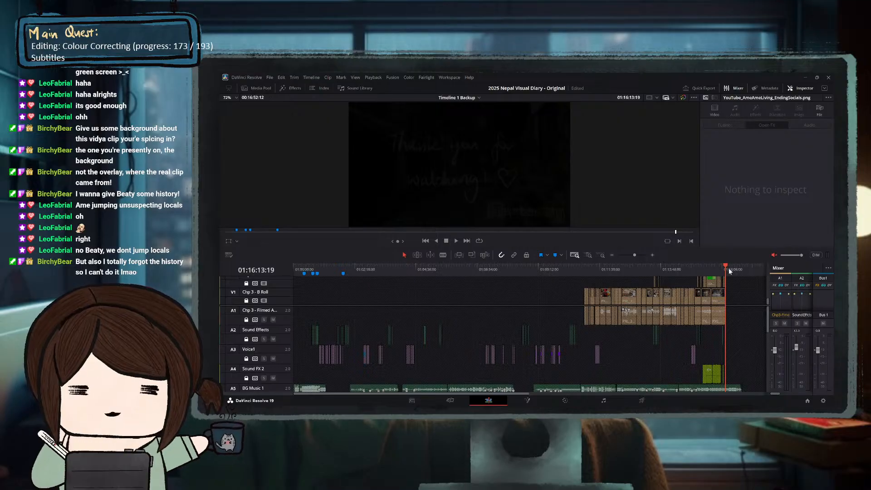
# Compare the alley footage with and without the Day 2 notebook overlay at 01:15:44:19 by toggling the overlay track.
pyautogui.click(713, 270)
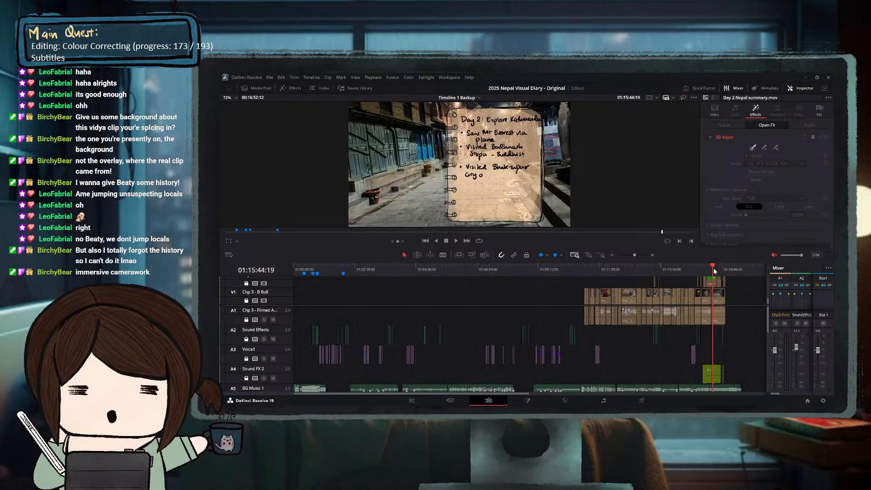
pyautogui.click(264, 283)
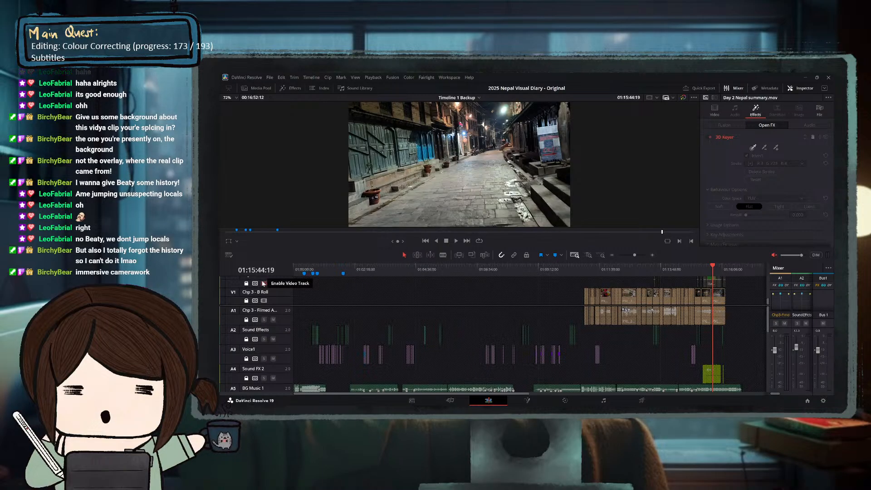
pyautogui.click(264, 283)
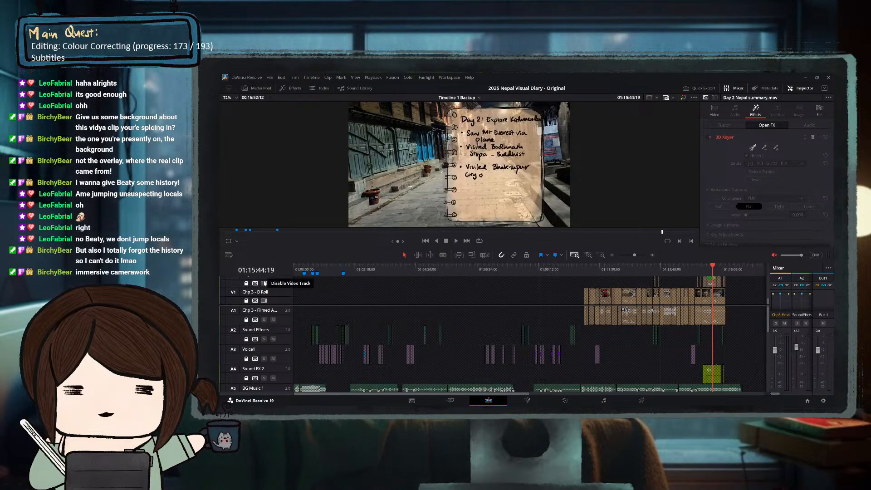
# Review the crowd and night square footage, the street photo and the Day 1 notebook overlay at several points of the timeline.
pyautogui.click(697, 268)
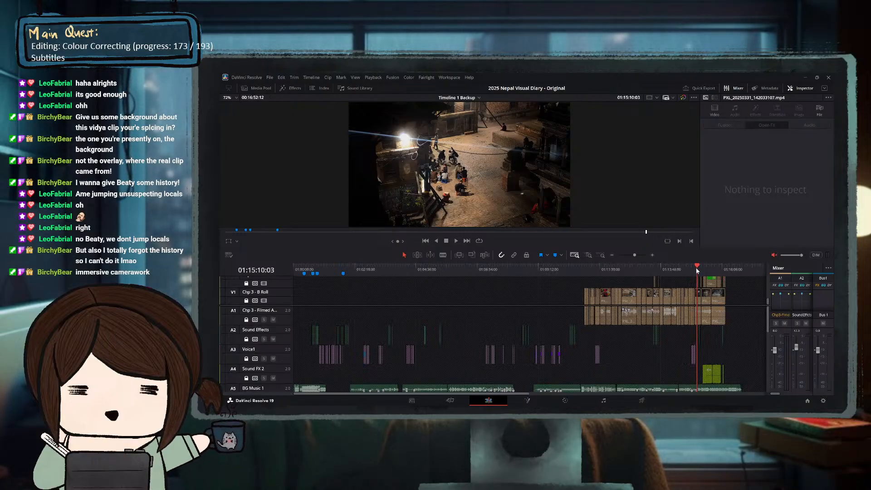
pyautogui.click(695, 268)
pyautogui.click(693, 269)
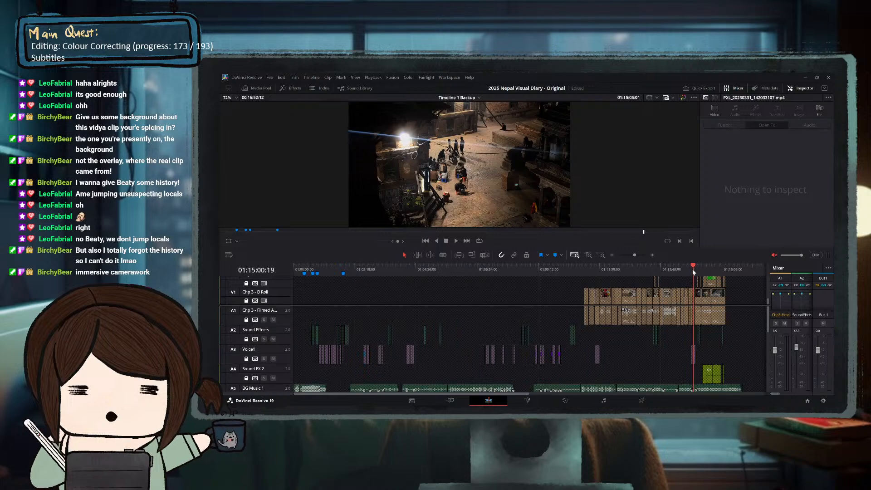
pyautogui.click(696, 269)
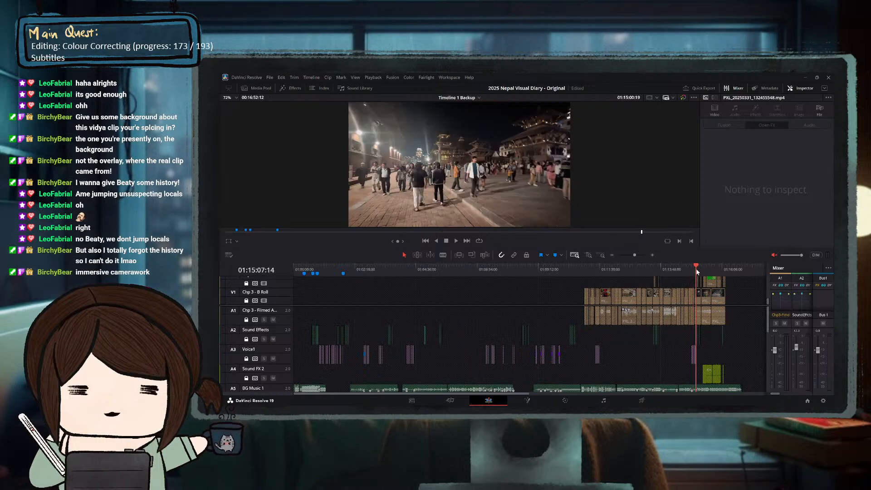
pyautogui.click(699, 269)
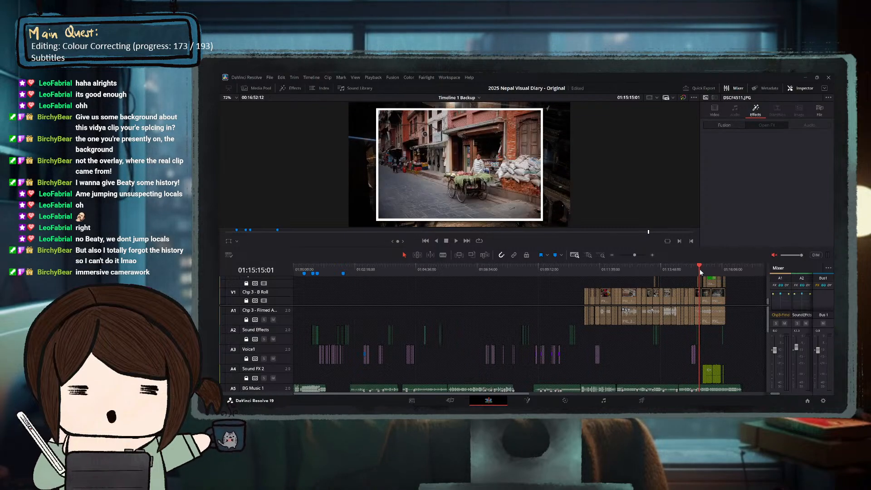
pyautogui.click(706, 270)
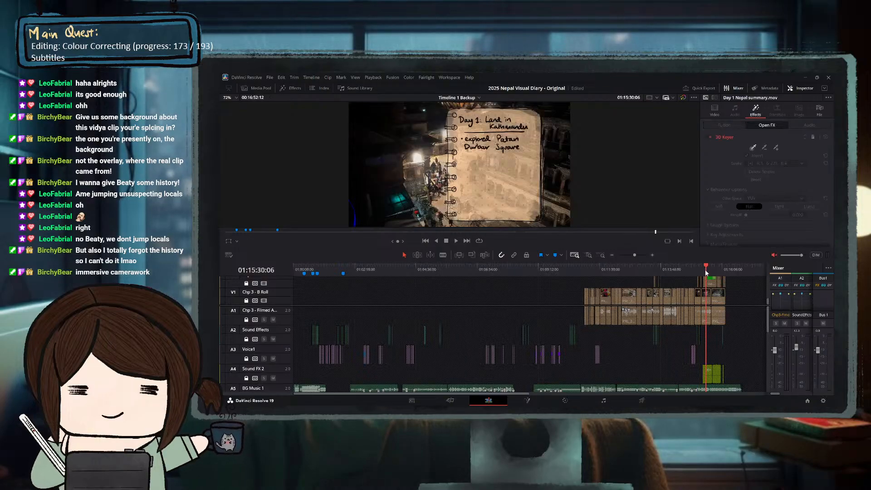
# Check the vegetable photo and the night square footage in the timeline, and bring up alley clip 195 on the Color page.
pyautogui.click(701, 271)
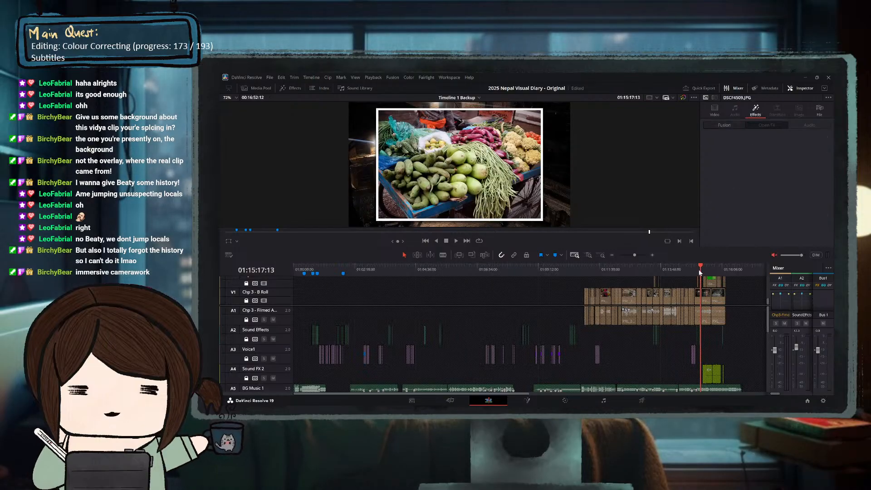
pyautogui.click(695, 270)
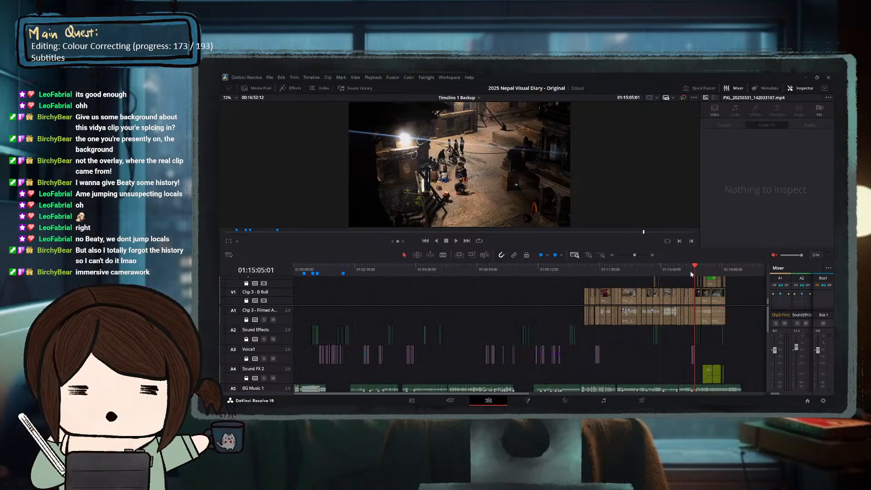
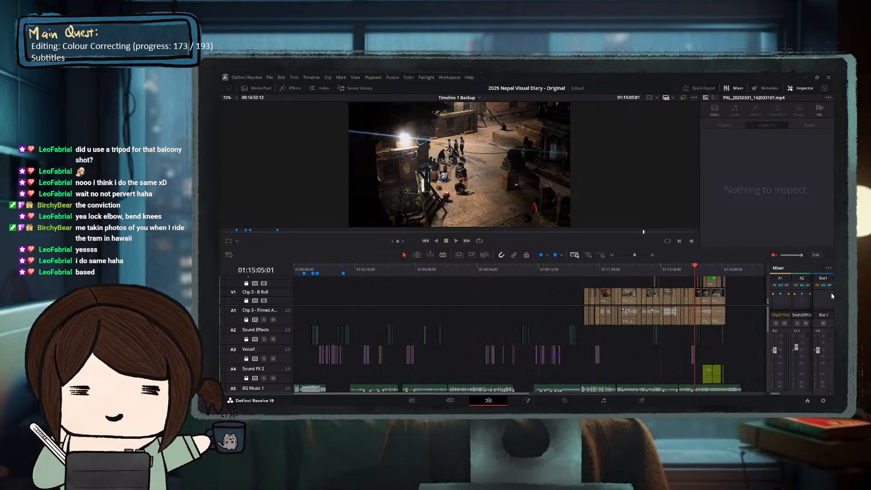
pyautogui.click(567, 401)
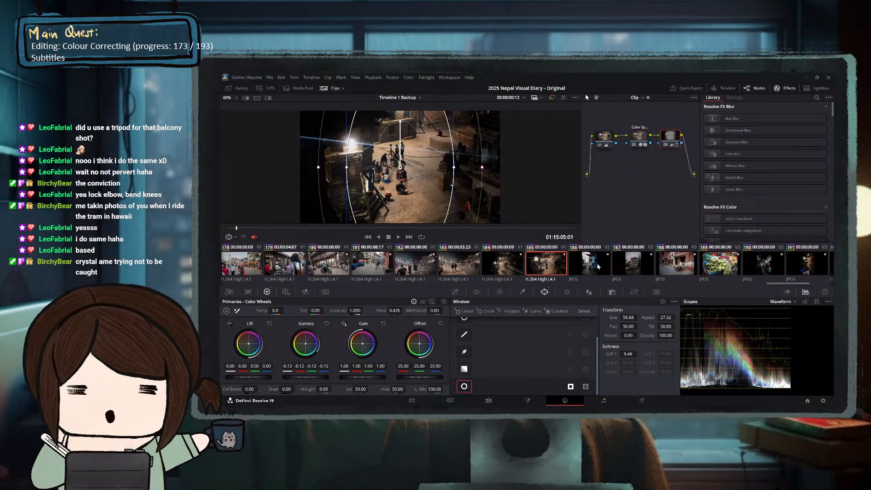
pyautogui.scroll(-3, 598, 266)
pyautogui.scroll(-3, 596, 263)
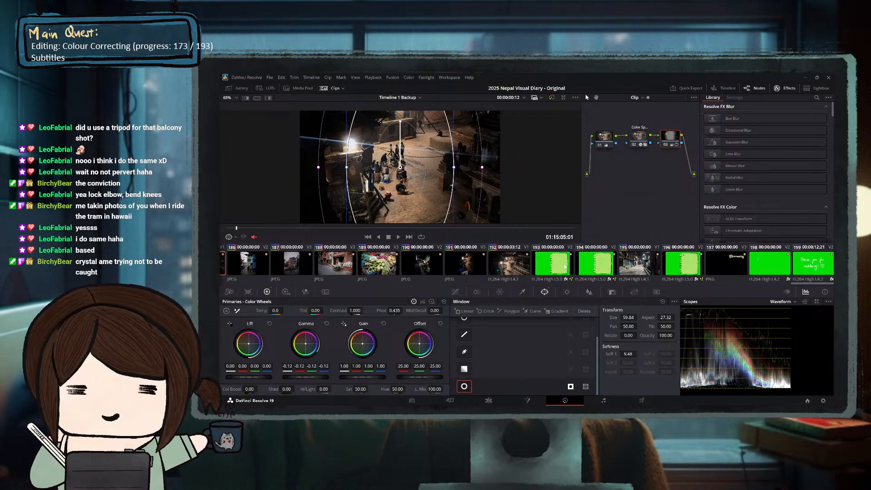
pyautogui.click(521, 264)
pyautogui.click(639, 263)
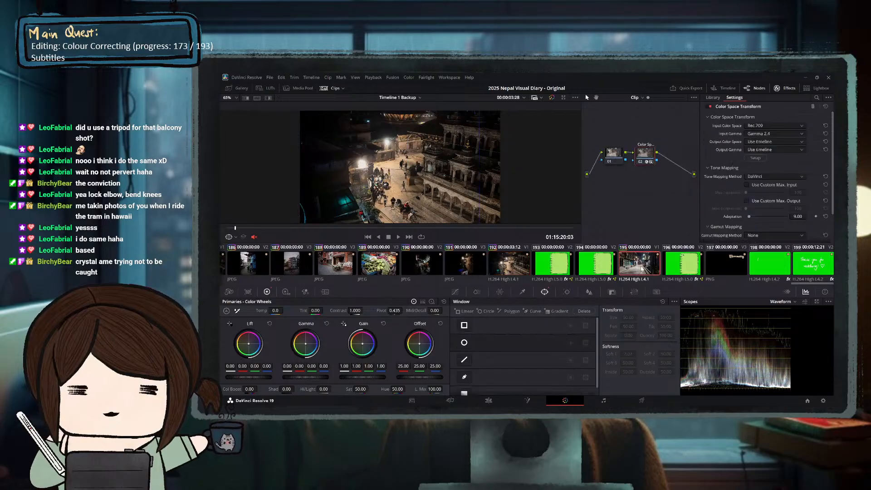
# Grade clip 195's first node with Lift 0.03, Gamma -0.02, Gain 0.90, saturation 56.80 and contrast 1.204.
pyautogui.click(613, 153)
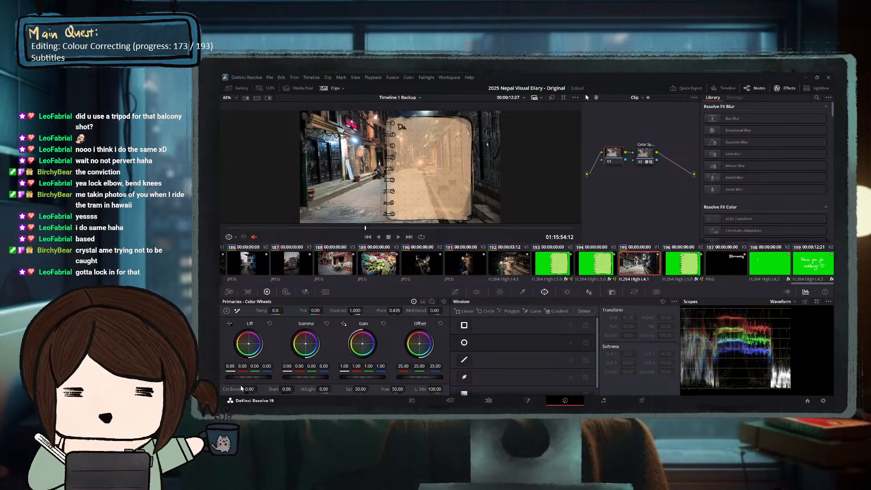
pyautogui.moveTo(249, 377); pyautogui.dragTo(260, 377)
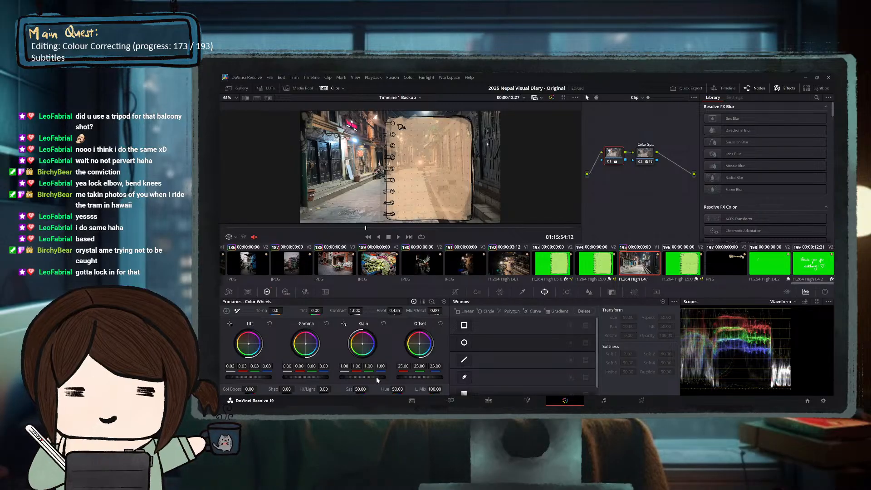
pyautogui.moveTo(376, 377); pyautogui.dragTo(364, 377)
pyautogui.moveTo(300, 378); pyautogui.dragTo(304, 378)
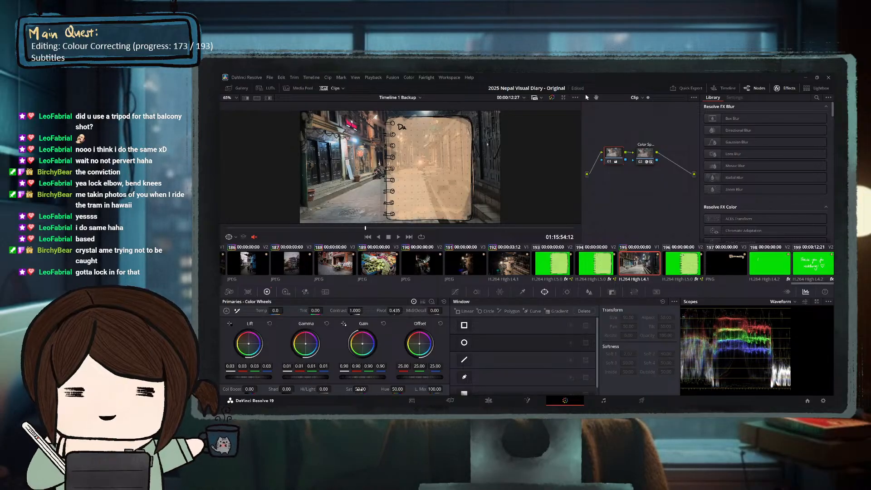
pyautogui.moveTo(360, 389); pyautogui.dragTo(375, 389)
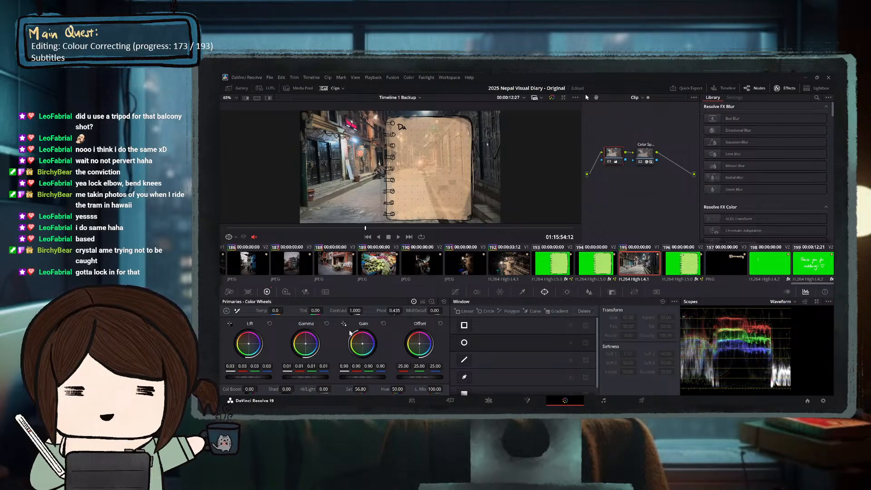
pyautogui.moveTo(355, 311); pyautogui.dragTo(367, 310)
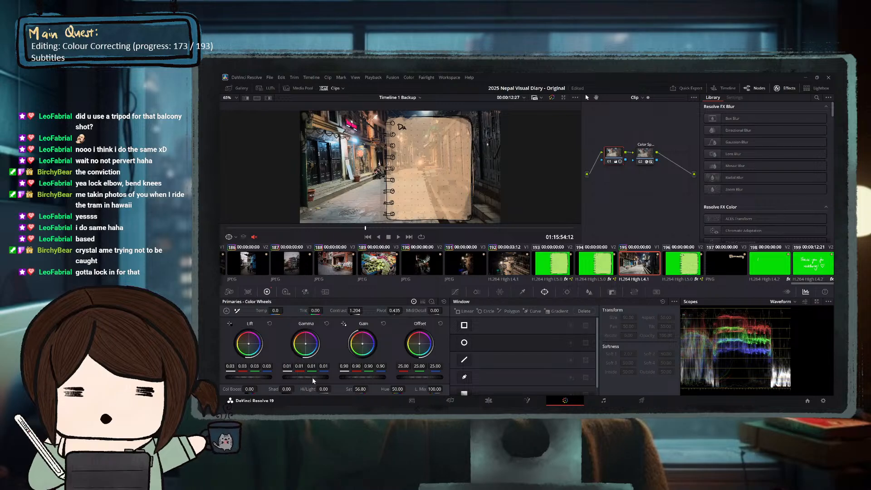
pyautogui.moveTo(313, 377); pyautogui.dragTo(300, 378)
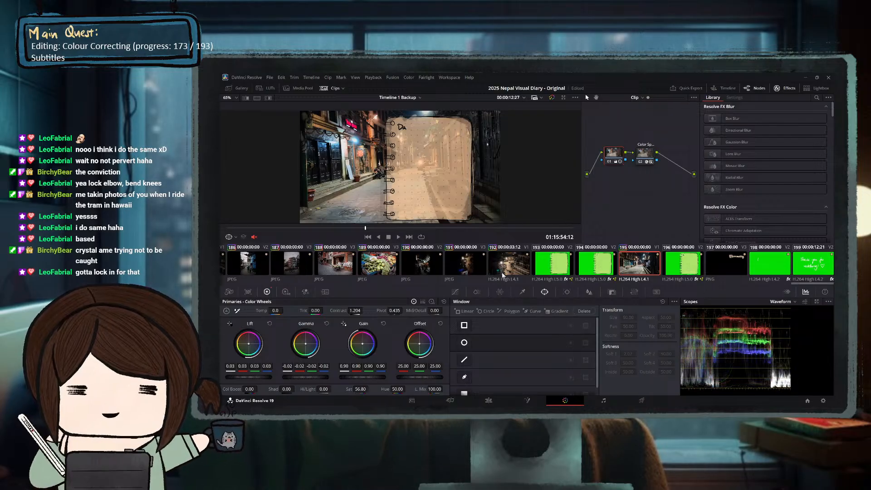
# Compare the graded alley frame at 01:15:54:12 with and without the notebook overlay by toggling the overlay track on the Edit page.
pyautogui.click(487, 400)
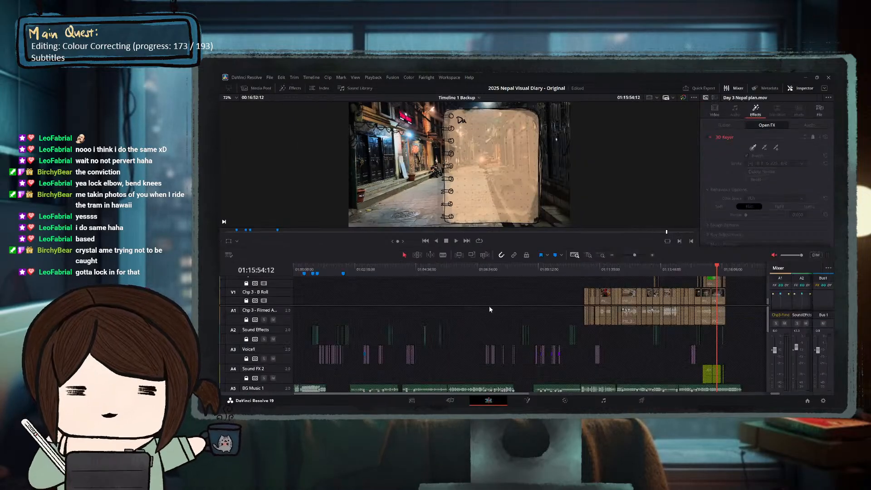
pyautogui.click(264, 284)
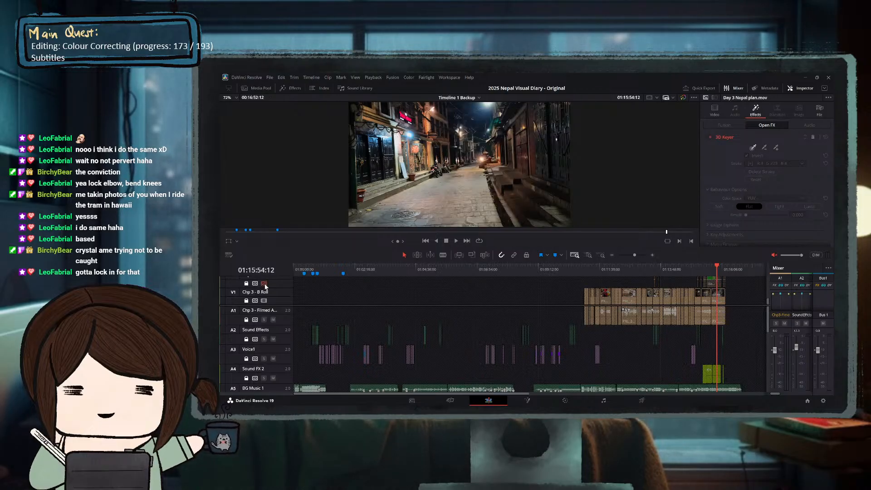
pyautogui.click(264, 284)
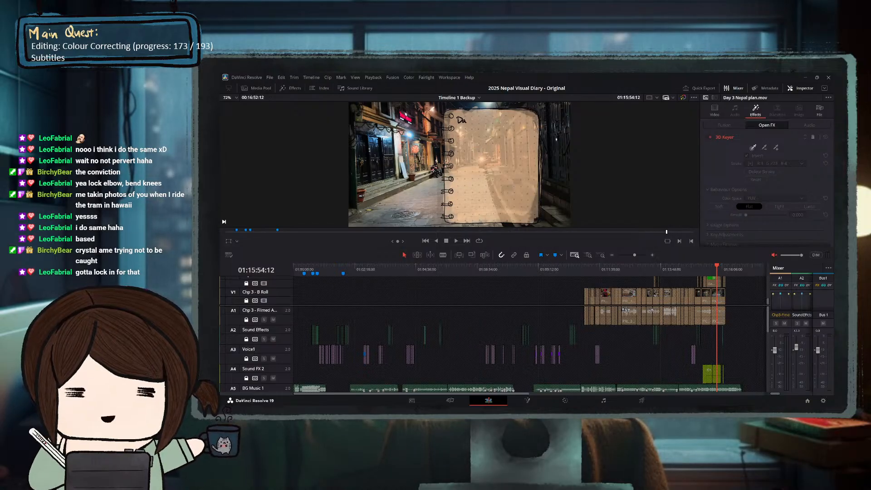
pyautogui.click(565, 400)
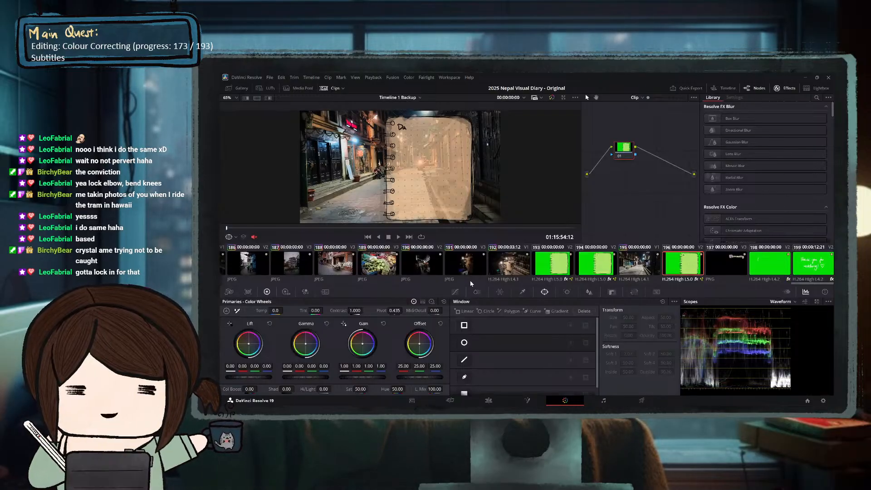
# Add a vignette node to clip 195 using an inverted circular window, size about 58, aspect about 69, softness 7.50, with Gamma at -0.13.
pyautogui.click(636, 257)
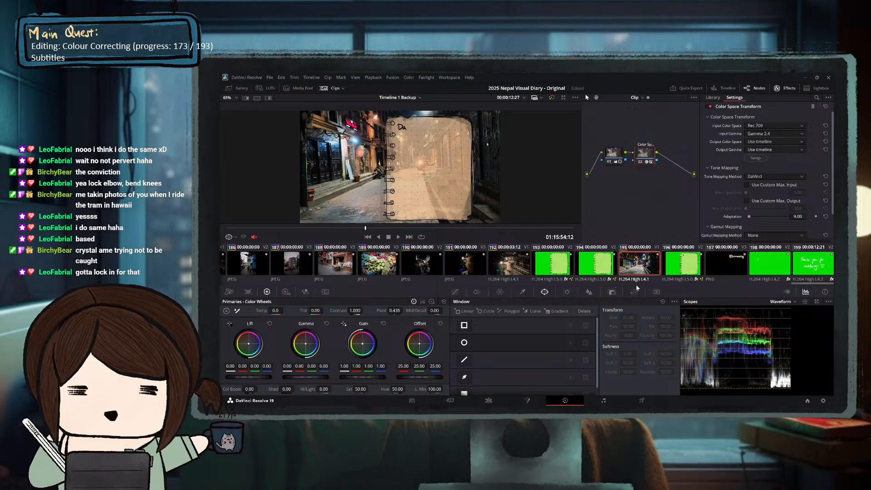
pyautogui.hotkey('alt', 's')
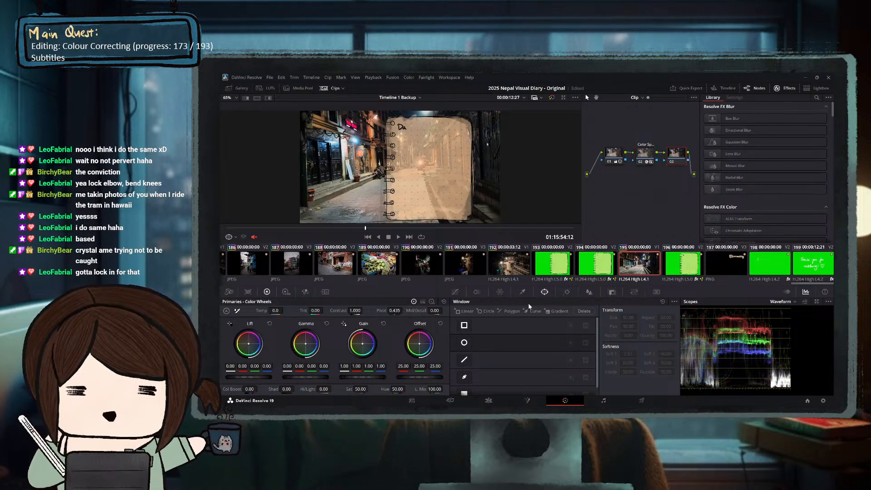
pyautogui.click(486, 312)
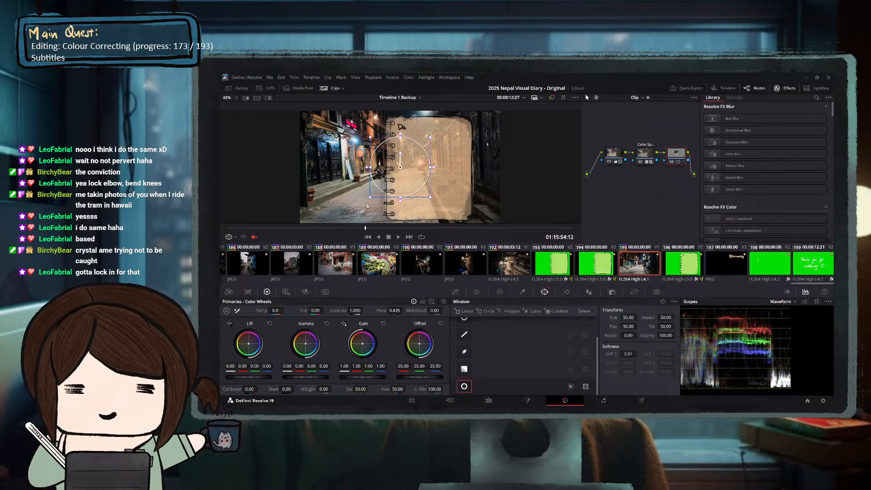
pyautogui.moveTo(369, 168); pyautogui.dragTo(299, 167)
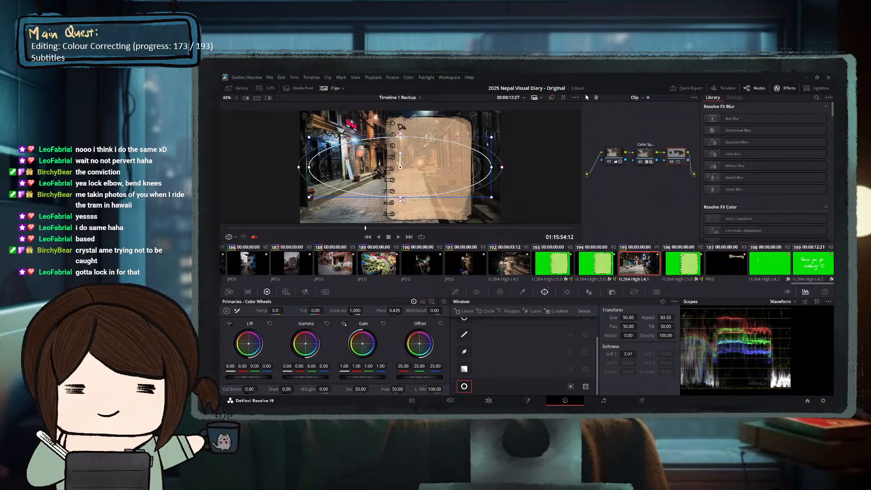
pyautogui.moveTo(400, 197); pyautogui.dragTo(401, 233)
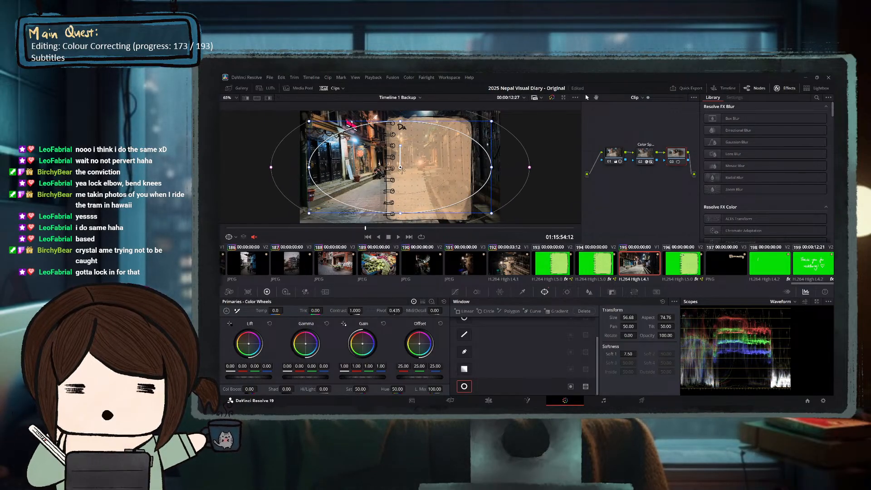
pyautogui.moveTo(401, 168); pyautogui.dragTo(398, 178)
pyautogui.moveTo(307, 173); pyautogui.dragTo(316, 172)
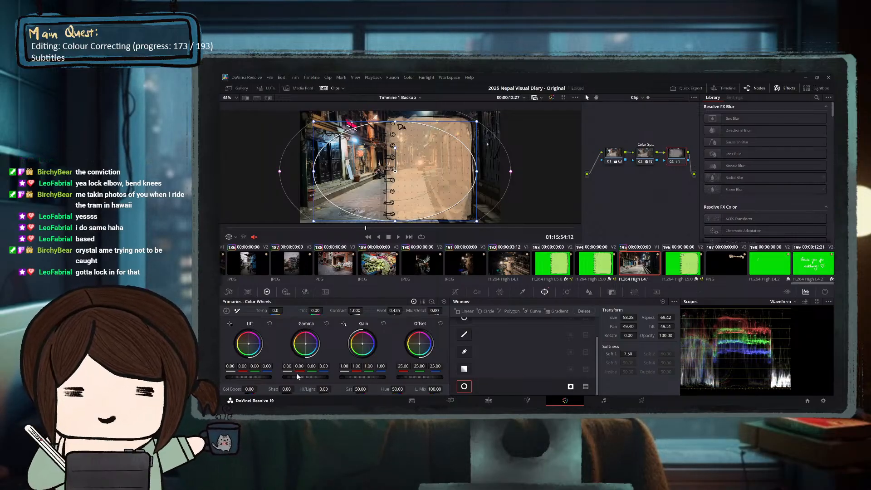
pyautogui.moveTo(306, 377); pyautogui.dragTo(292, 377)
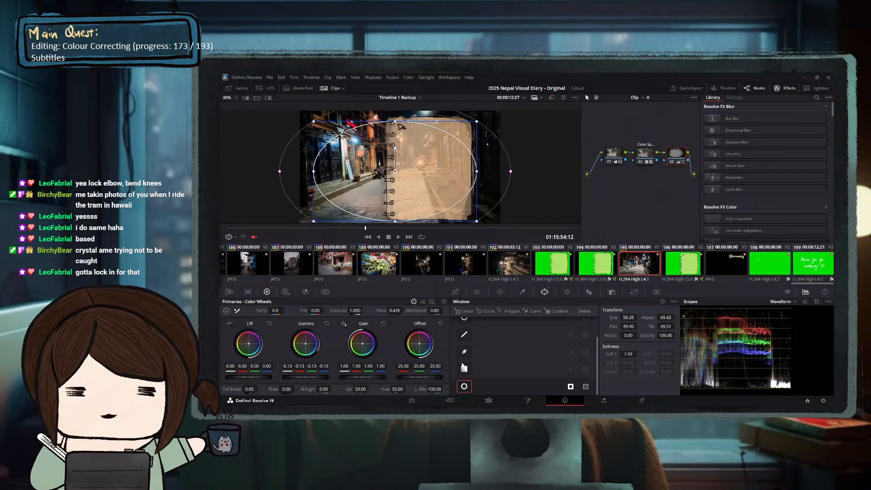
# View the vignetted alley frame on the Edit page and play the clip on the Color page through to the fading thank-you ending.
pyautogui.click(488, 400)
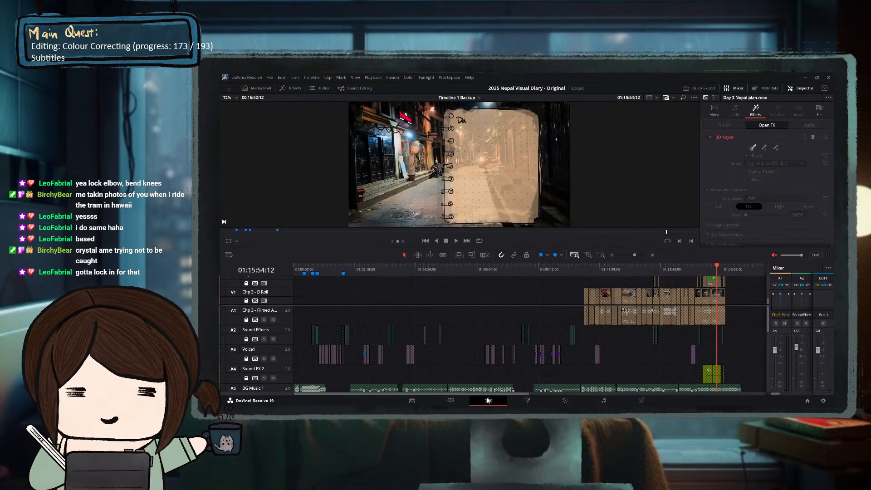
pyautogui.click(565, 400)
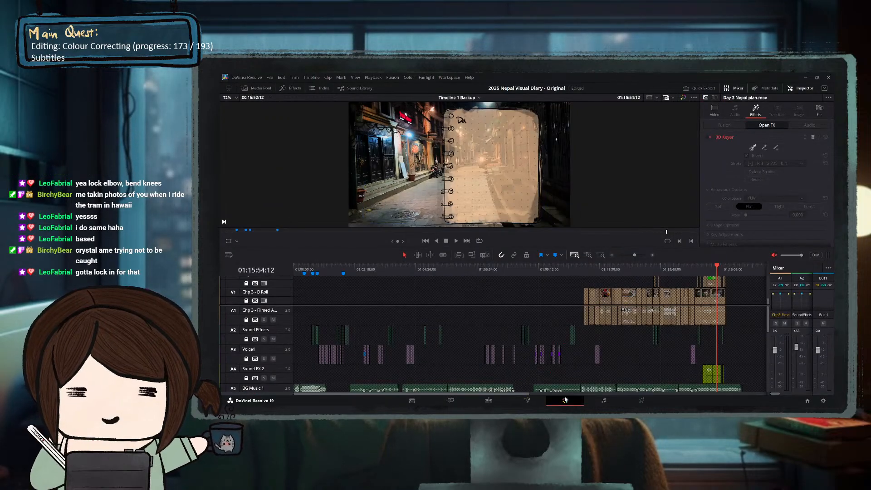
pyautogui.press('space')
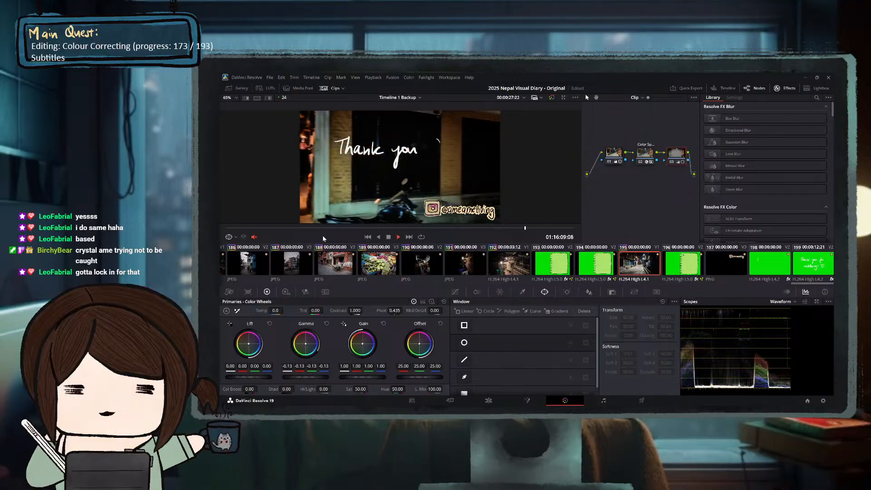
pyautogui.press('space')
pyautogui.press('space')
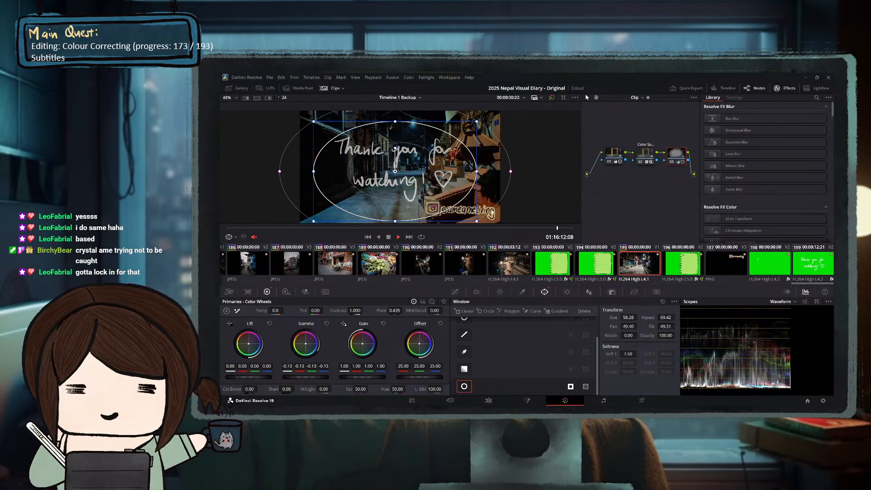
pyautogui.press('space')
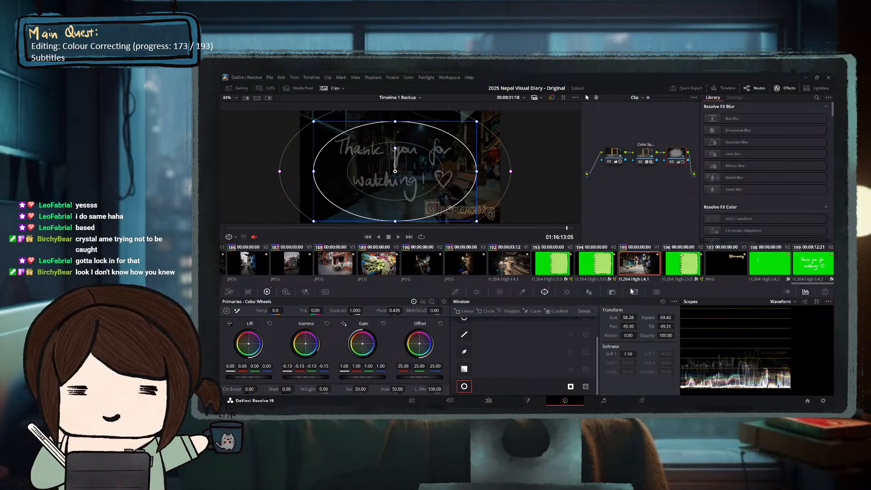
# Replay the graded alley footage on the Edit page from the Day 2 notebook page at 01:15:42:01 to the black ending.
pyautogui.click(230, 228)
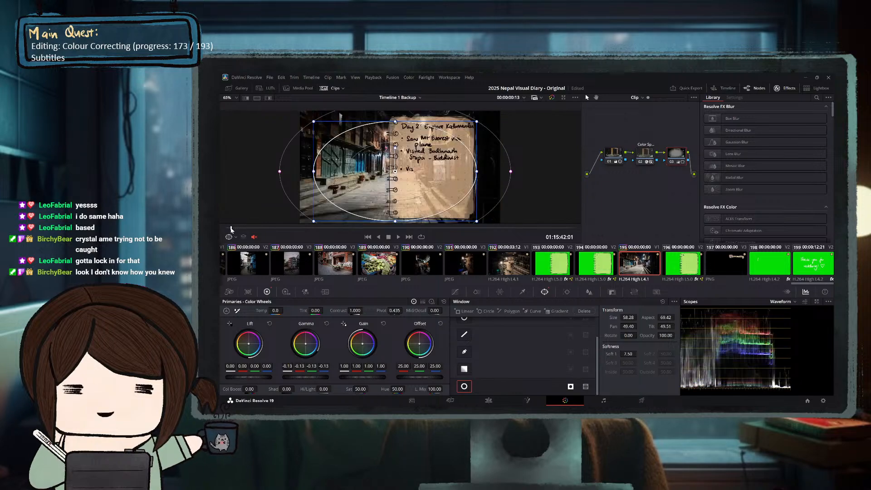
pyautogui.click(491, 401)
pyautogui.press('space')
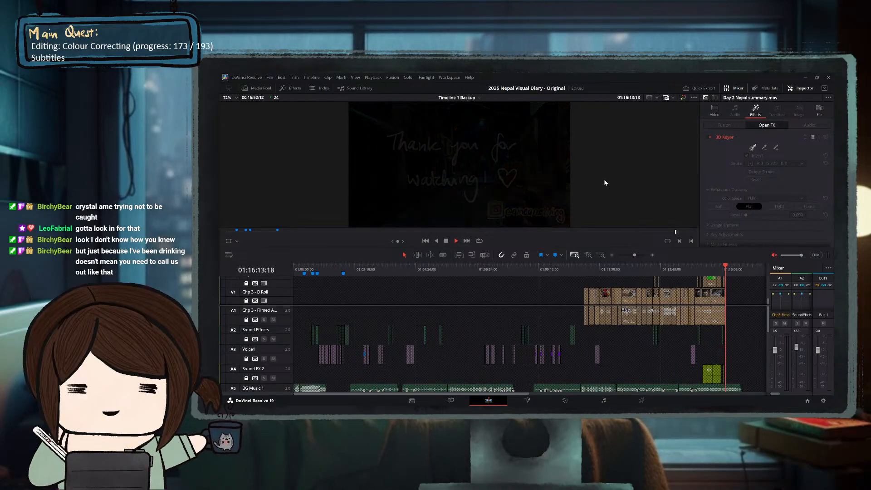
pyautogui.press('space')
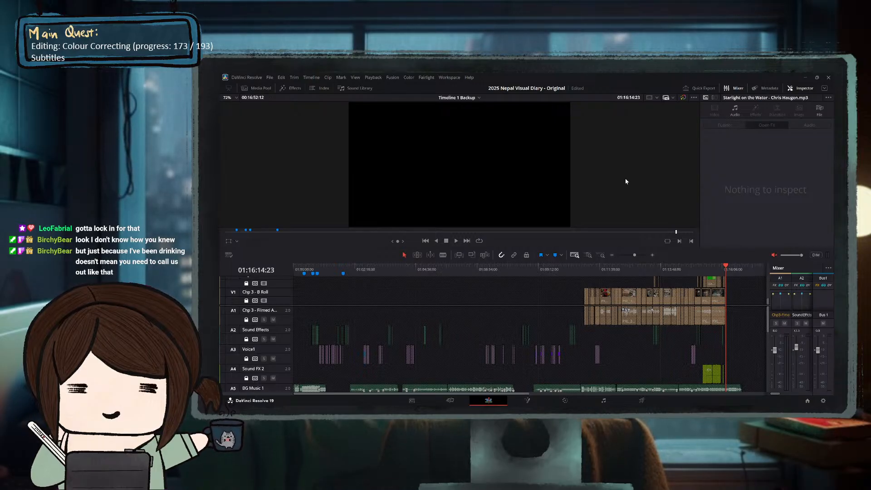
# Return to clip 195 on the Color page and scrub through its thank-you ending and Day 3 notebook section to inspect the grade.
pyautogui.click(565, 401)
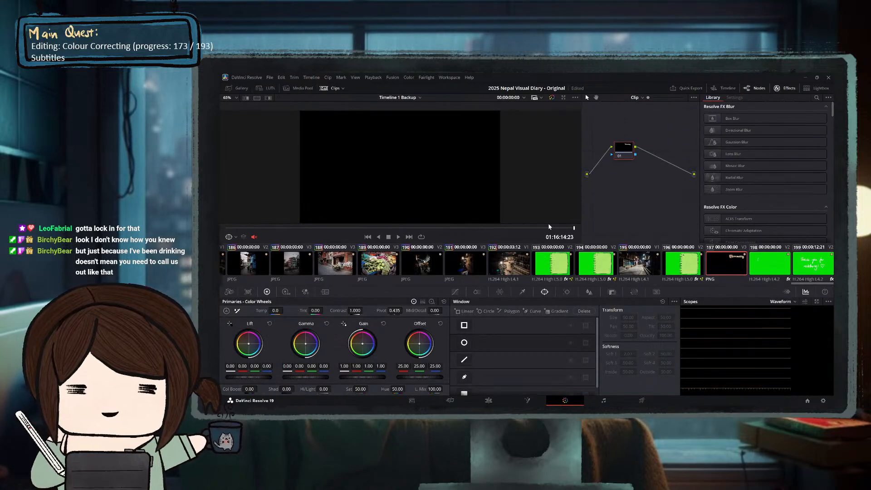
pyautogui.click(626, 256)
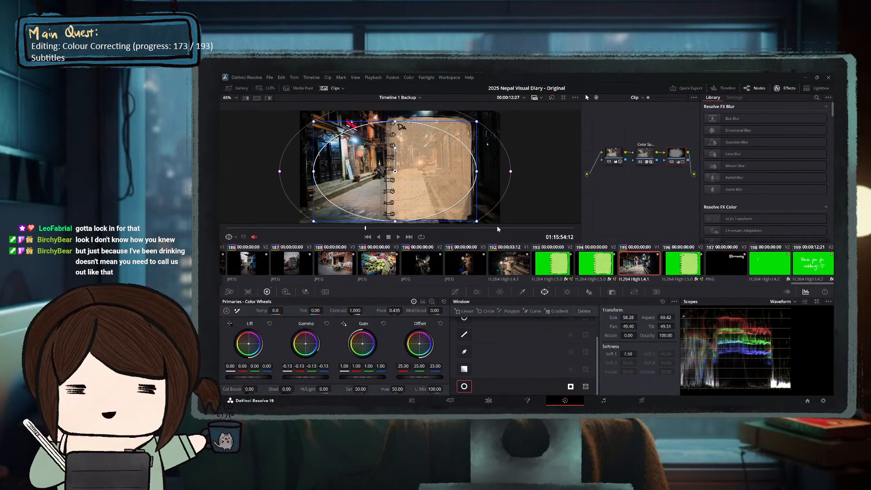
pyautogui.moveTo(498, 227); pyautogui.dragTo(527, 229)
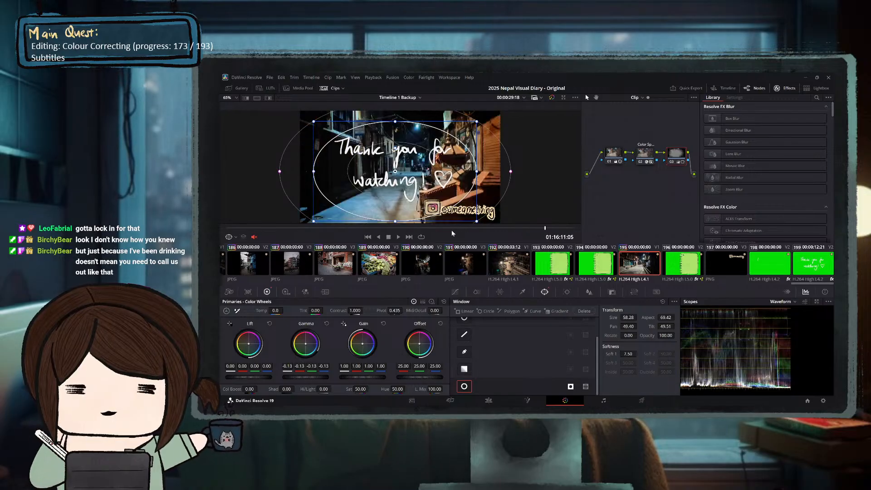
pyautogui.moveTo(453, 228); pyautogui.dragTo(566, 228)
pyautogui.moveTo(462, 228)
pyautogui.mouseDown()
pyautogui.moveTo(573, 229)
pyautogui.moveTo(476, 230)
pyautogui.mouseUp()
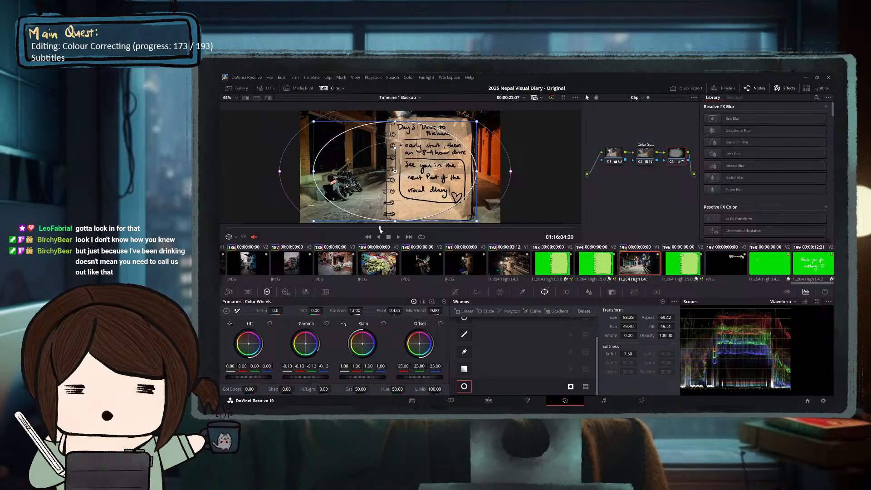
# Scrub clip 195 from the Day 3 notebook section through the thank-you ending and back to the Day 2 notebook page.
pyautogui.moveTo(381, 230); pyautogui.dragTo(567, 234)
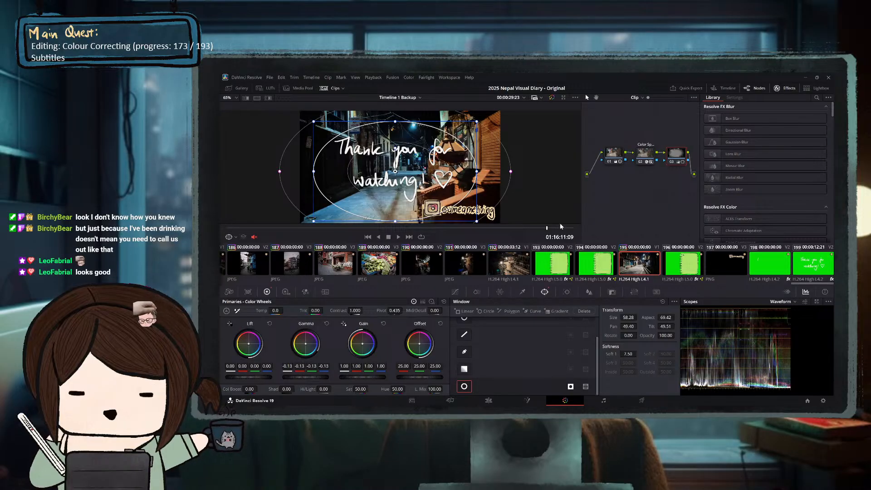
pyautogui.click(472, 227)
pyautogui.moveTo(527, 227); pyautogui.dragTo(568, 226)
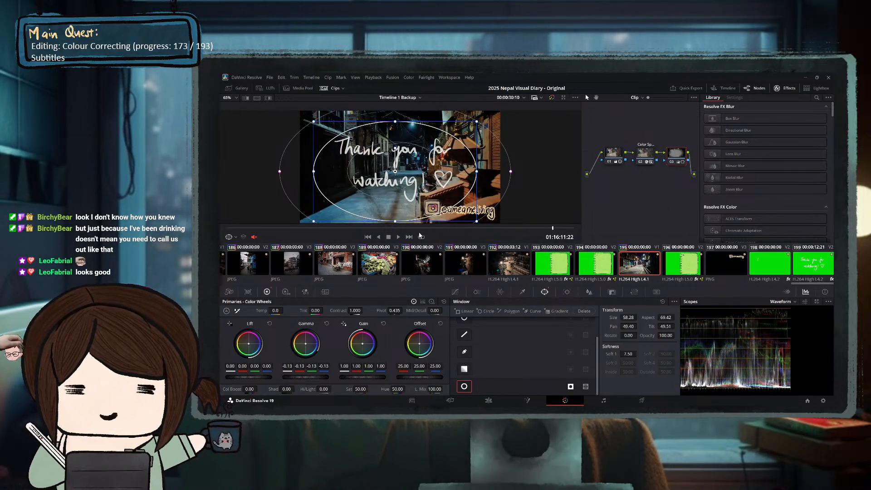
pyautogui.moveTo(437, 229); pyautogui.dragTo(293, 229)
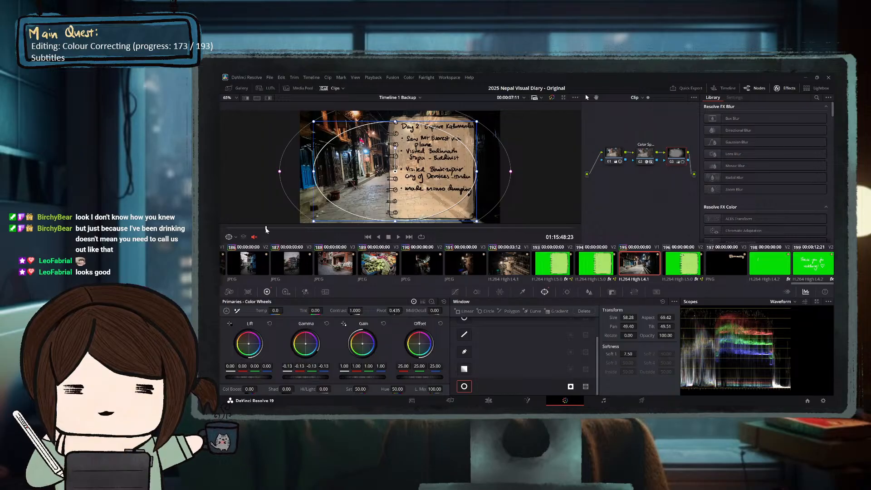
# Inspect the vignetted night square footage of clip 192 through to its Day 2 notebook overlay and go to the Edit page.
pyautogui.click(501, 266)
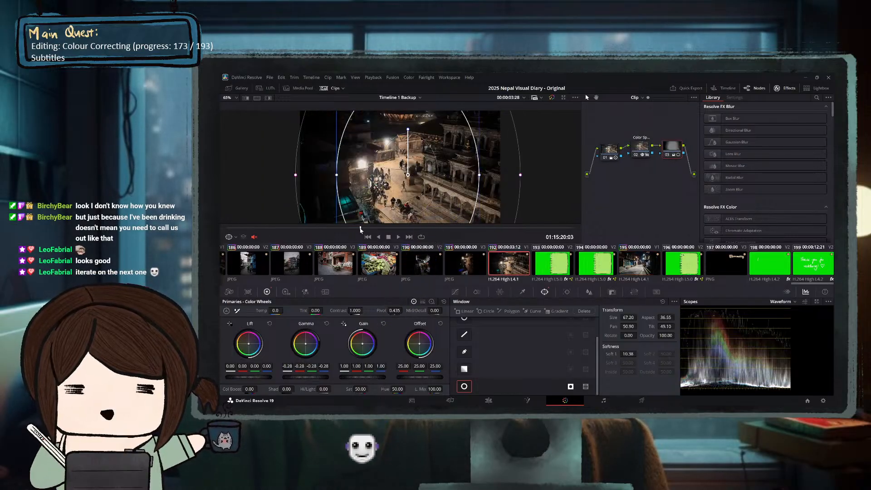
pyautogui.moveTo(360, 230); pyautogui.dragTo(545, 231)
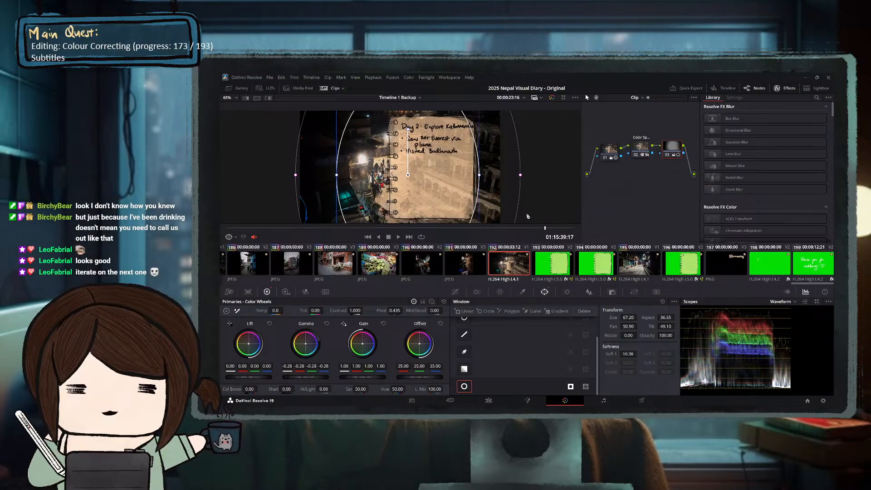
pyautogui.click(489, 401)
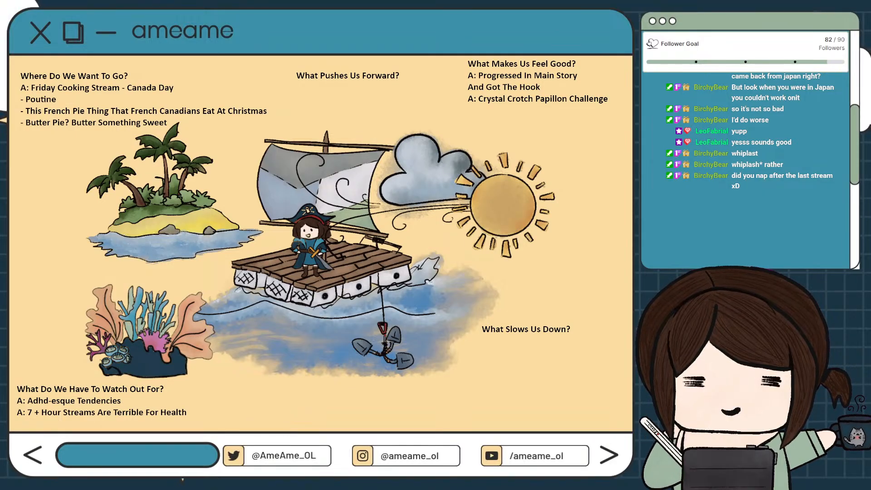
# On the sailboat retrospective board, clear the old answers under the feel-good, where-to-go and watch-out-for questions, keeping the headings.
pyautogui.press('BackSpace')
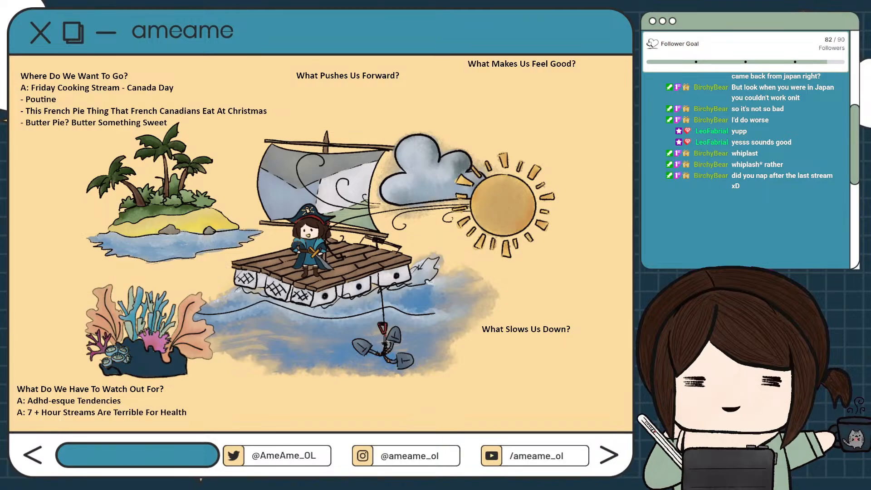
pyautogui.press('BackSpace')
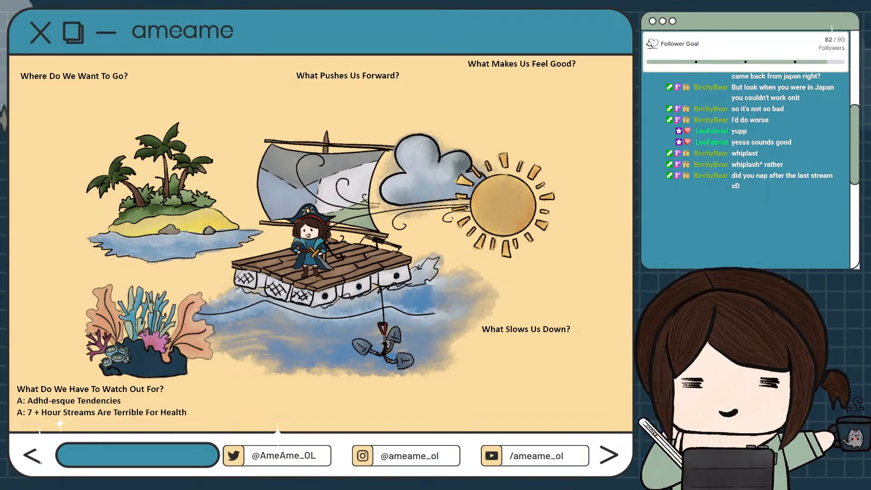
pyautogui.press('BackSpace')
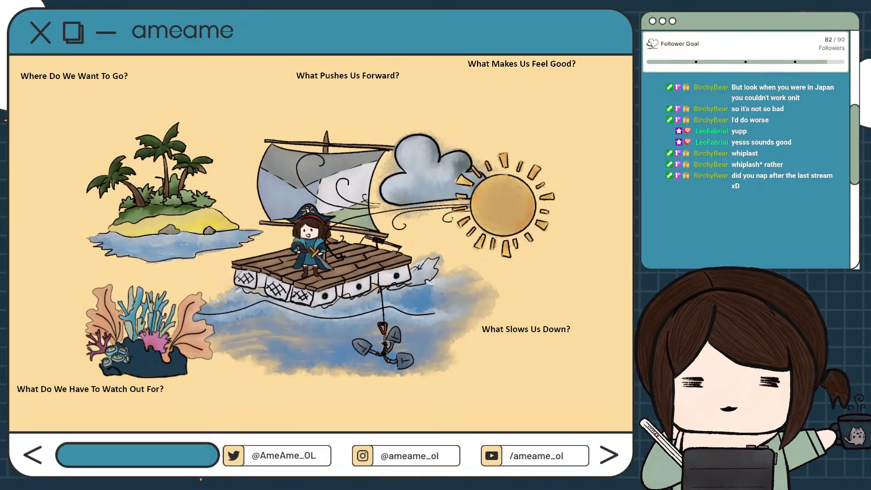
# Start an answer under "What Makes Us Feel Good?" reading "A: Finishing All The".
pyautogui.write('A: Finmis')
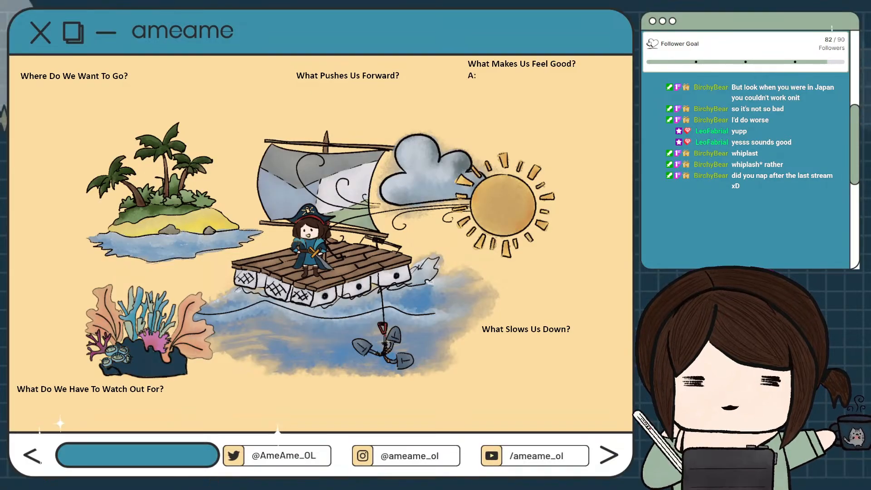
pyautogui.press('BackSpace')
pyautogui.press('BackSpace')
pyautogui.press('BackSpace')
pyautogui.write('ishin')
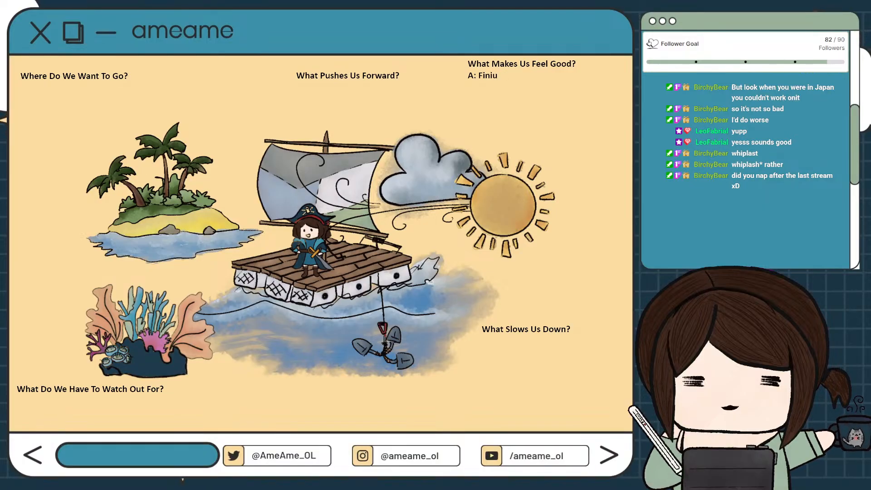
pyautogui.write('g All The')
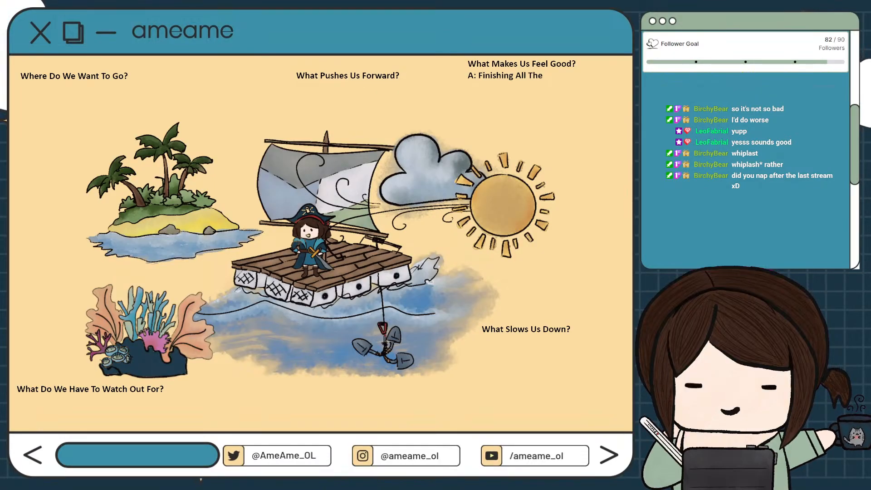
# Reword the feel-good answer to read "A: Finishing All Of The".
pyautogui.write('C;li')
pyautogui.press('BackSpace')
pyautogui.press('BackSpace')
pyautogui.press('BackSpace')
pyautogui.press('BackSpace')
pyautogui.press('BackSpace')
pyautogui.press('BackSpace')
pyautogui.press('BackSpace')
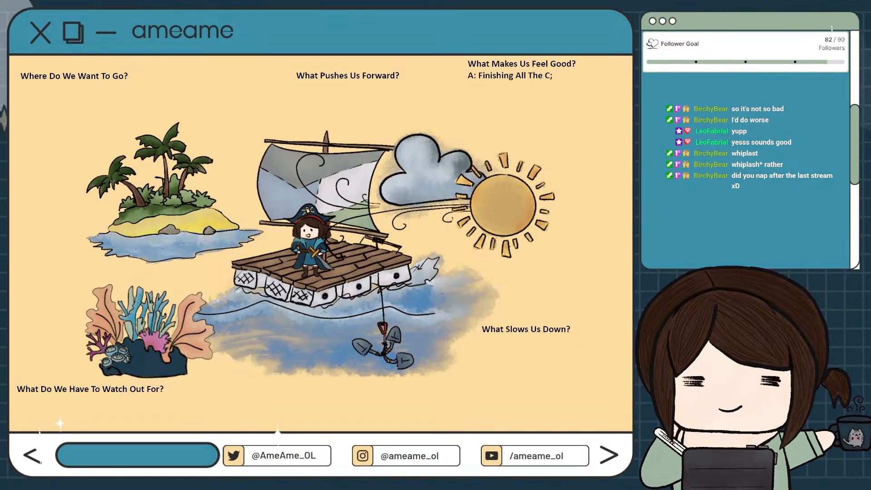
pyautogui.press('BackSpace')
pyautogui.press('BackSpace')
pyautogui.press('BackSpace')
pyautogui.press('BackSpace')
pyautogui.press('BackSpace')
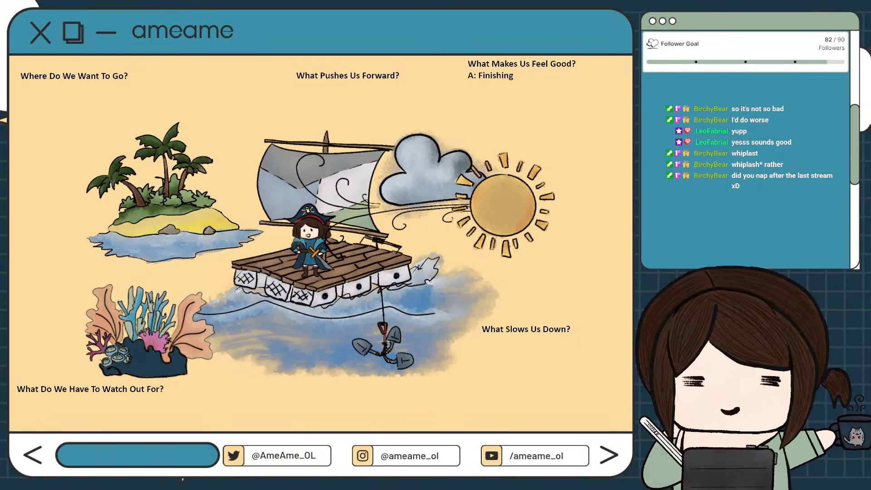
pyautogui.write('1')
pyautogui.press('BackSpace')
pyautogui.write('All Of T')
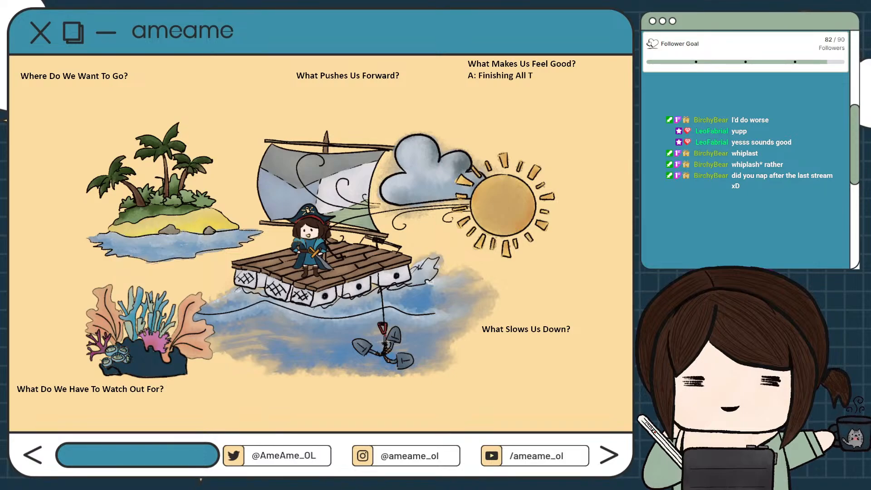
pyautogui.write('he')
pyautogui.press('BackSpace')
pyautogui.press('BackSpace')
pyautogui.press('BackSpace')
pyautogui.press('BackSpace')
pyautogui.write('Of The')
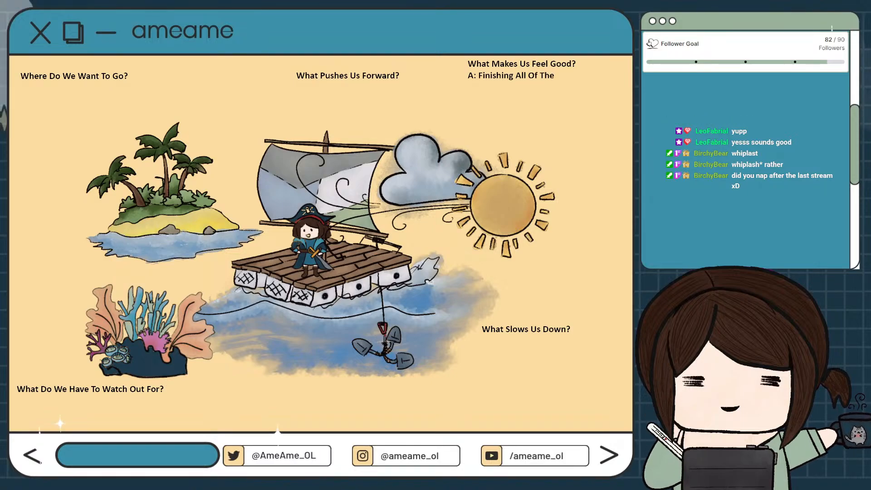
# Extend the feel-good answer with "193 Colour Corrections Of".
pyautogui.write(' 193')
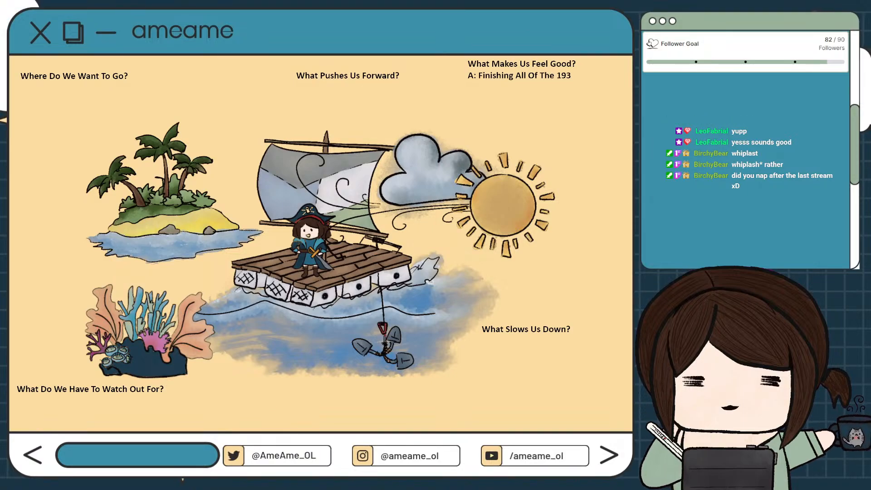
pyautogui.write(' Co')
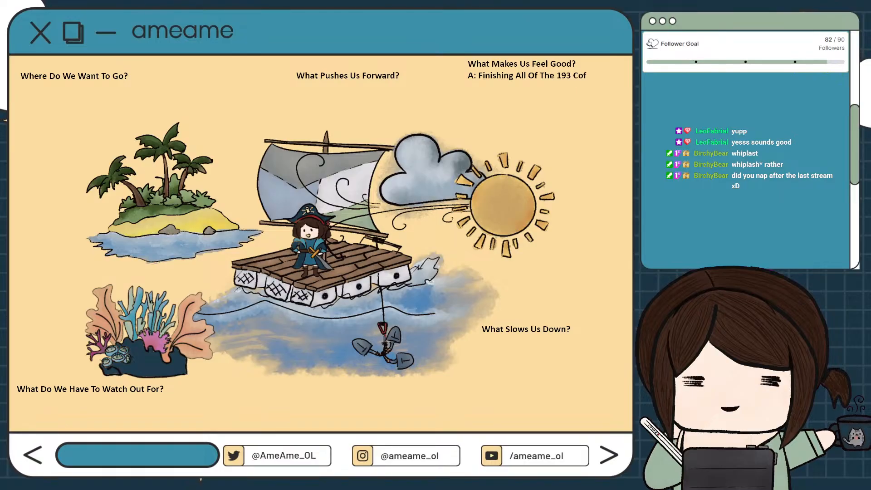
pyautogui.write('lour Corr')
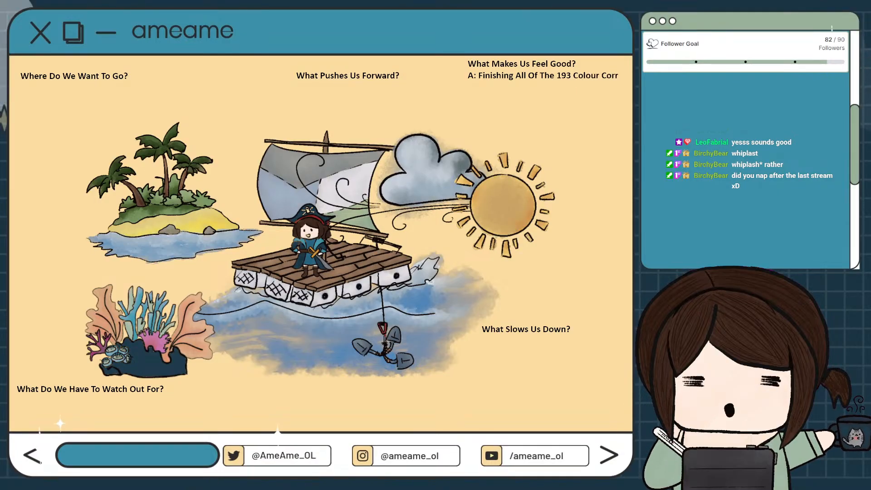
pyautogui.write('ections Of')
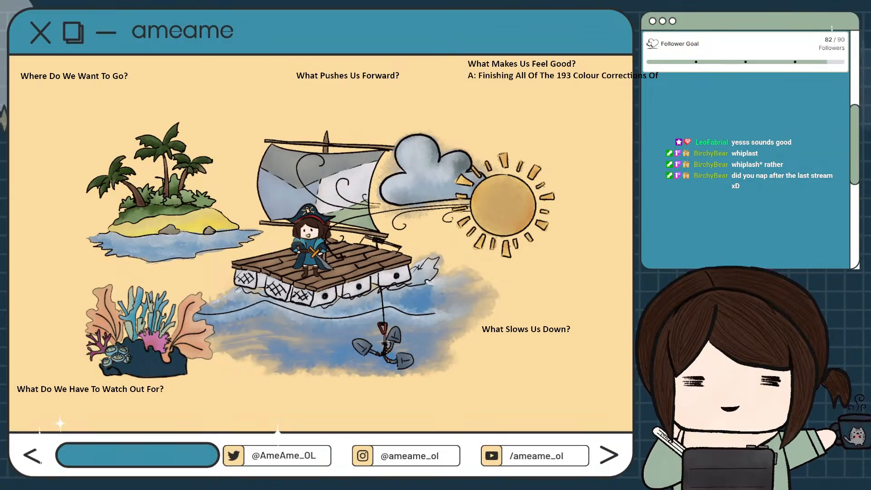
# Move "Colour Corrections" directly after "Finishing" in the feel-good answer and replace "All Of" with "For".
pyautogui.press('BackSpace')
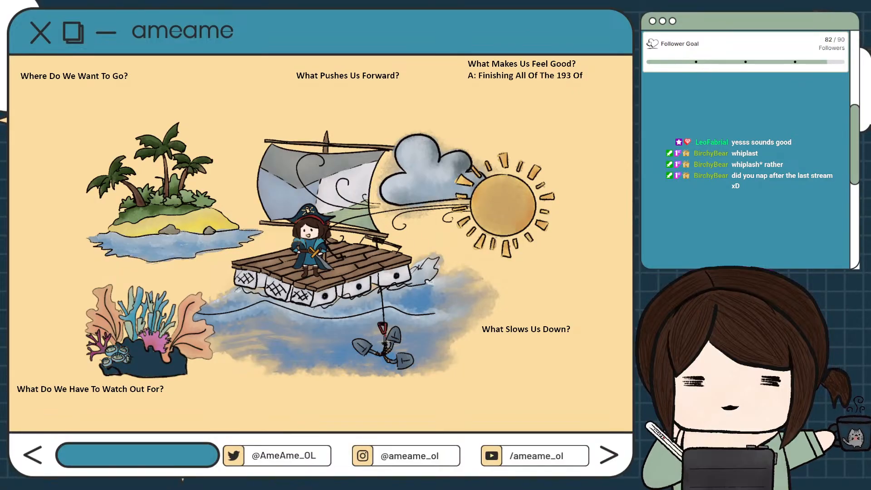
pyautogui.hotkey('ctrl', 'z')
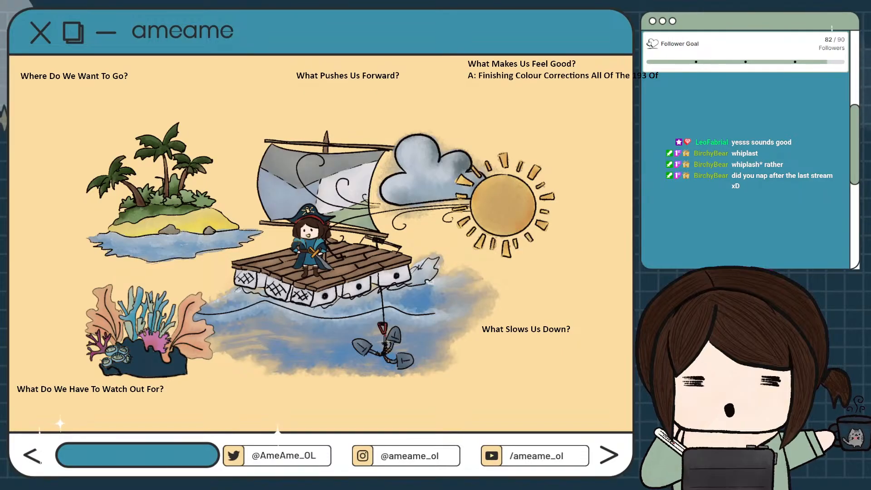
pyautogui.press('BackSpace')
pyautogui.press('BackSpace')
pyautogui.press('BackSpace')
pyautogui.press('BackSpace')
pyautogui.press('BackSpace')
pyautogui.press('BackSpace')
pyautogui.write('For')
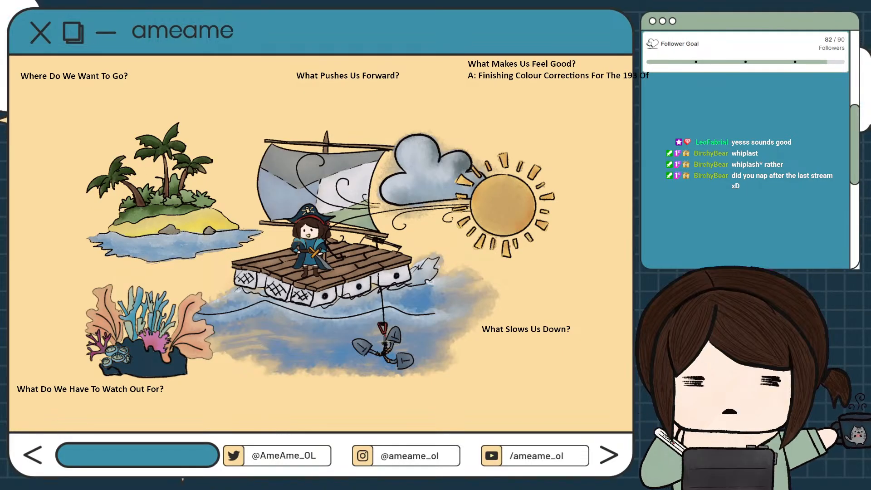
# Complete the answer as "Finishing Colour Corrections For All Of The Clips (all 193)", with a line break before "For".
pyautogui.press('BackSpace')
pyautogui.press('BackSpace')
pyautogui.press('BackSpace')
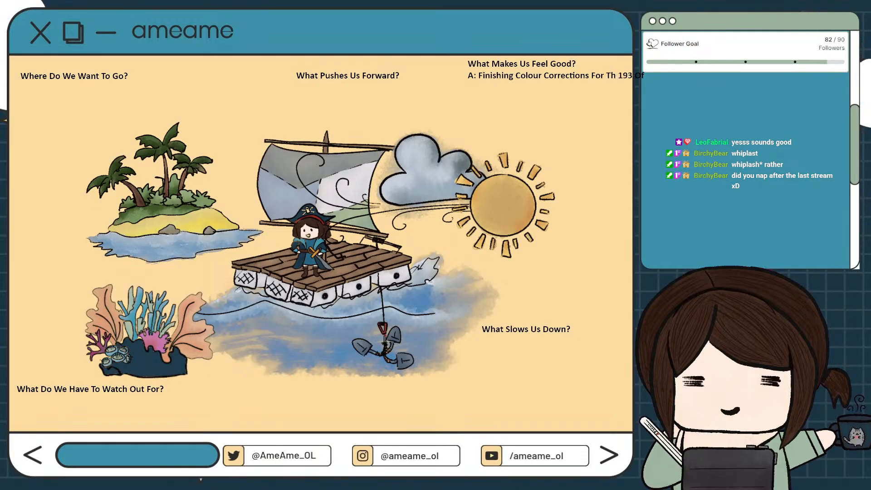
pyautogui.write('All Of The Clips (a')
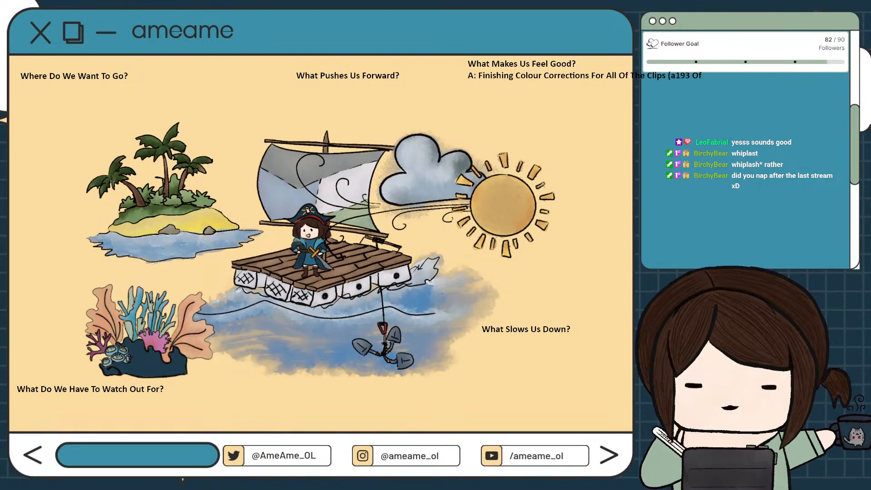
pyautogui.write('ll')
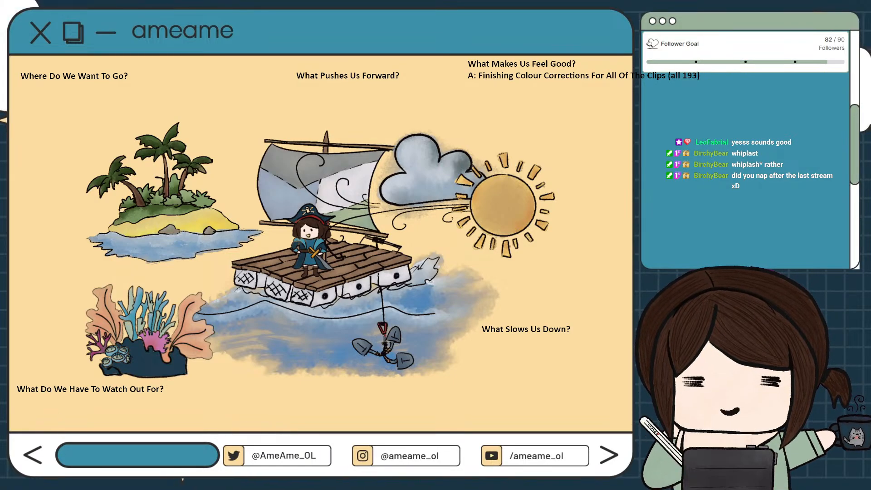
pyautogui.press('Return')
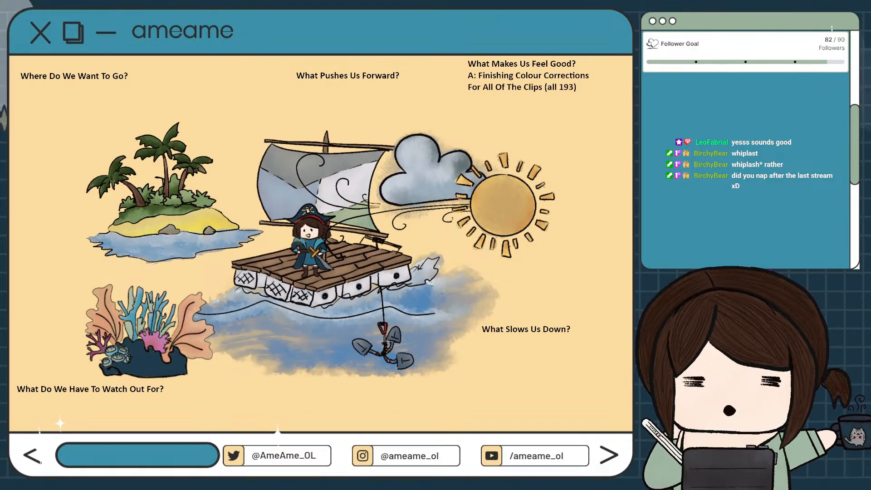
# Add a second answer under "What Makes Us Feel Good?" reading "A: Cozy Co-working Stream Is So Restful".
pyautogui.press('Return')
pyautogui.write('A:')
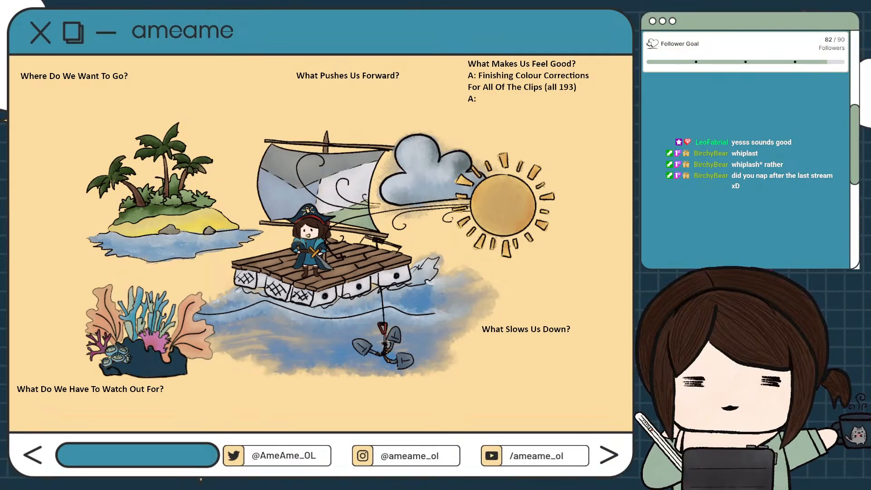
pyautogui.write(' C')
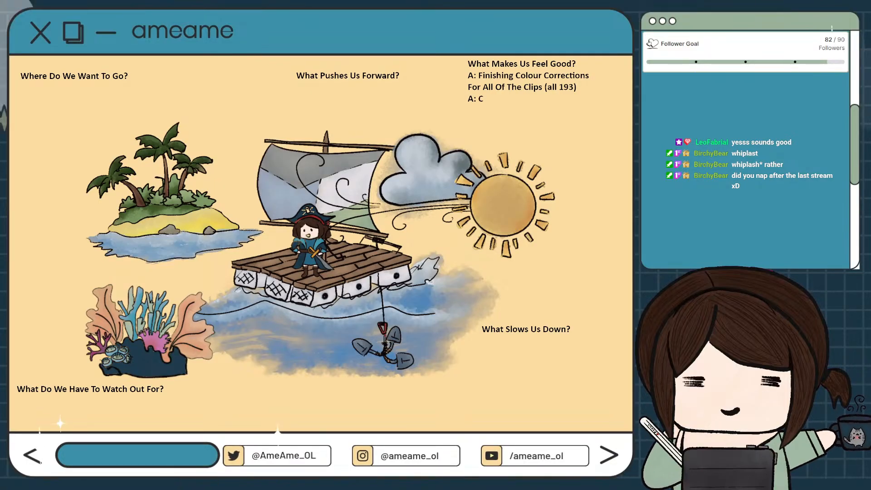
pyautogui.write('os')
pyautogui.press('BackSpace')
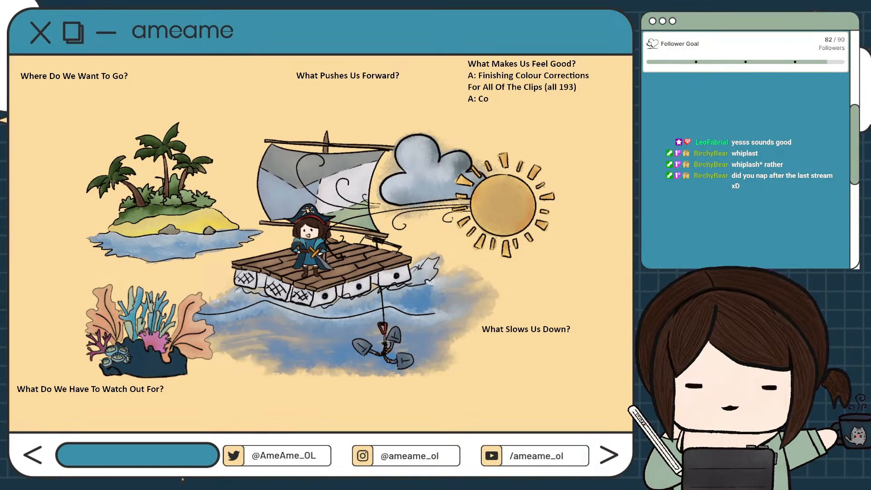
pyautogui.write('zy')
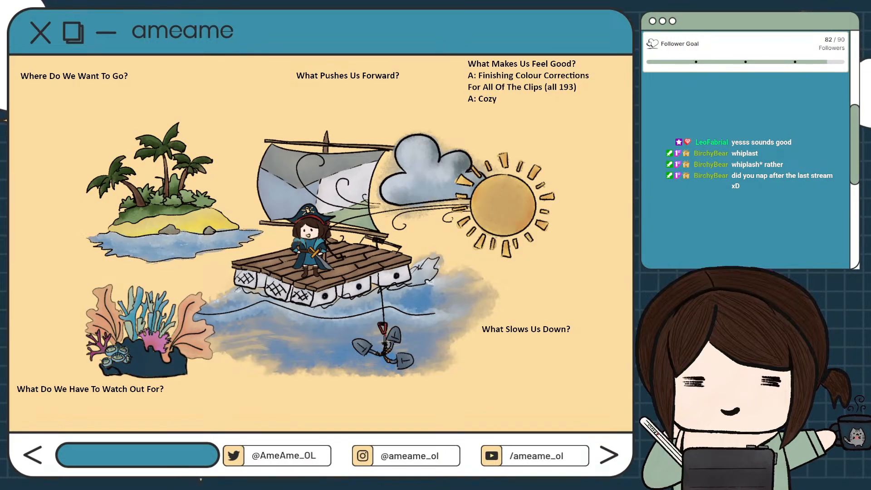
pyautogui.write(' Co-wor')
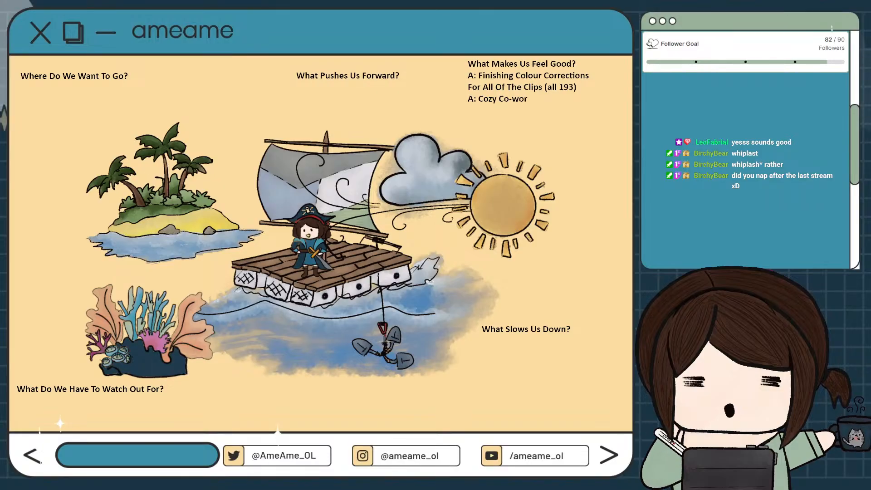
pyautogui.write('king Strem Is')
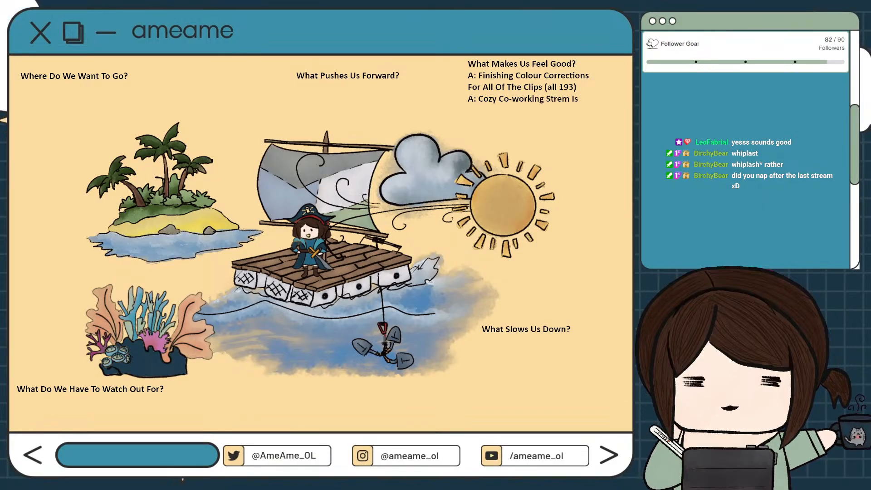
pyautogui.press('BackSpace')
pyautogui.press('BackSpace')
pyautogui.press('BackSpace')
pyautogui.press('BackSpace')
pyautogui.write('am Is Sop')
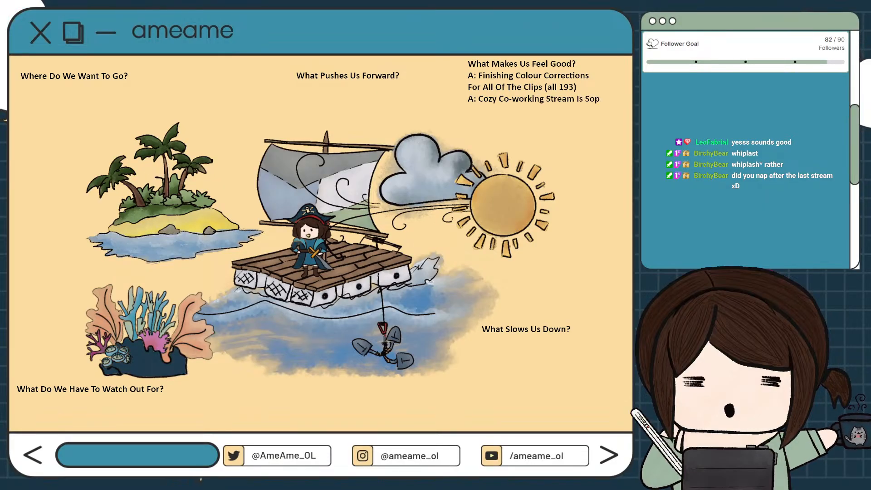
pyautogui.press('BackSpace')
pyautogui.write(' Restful')
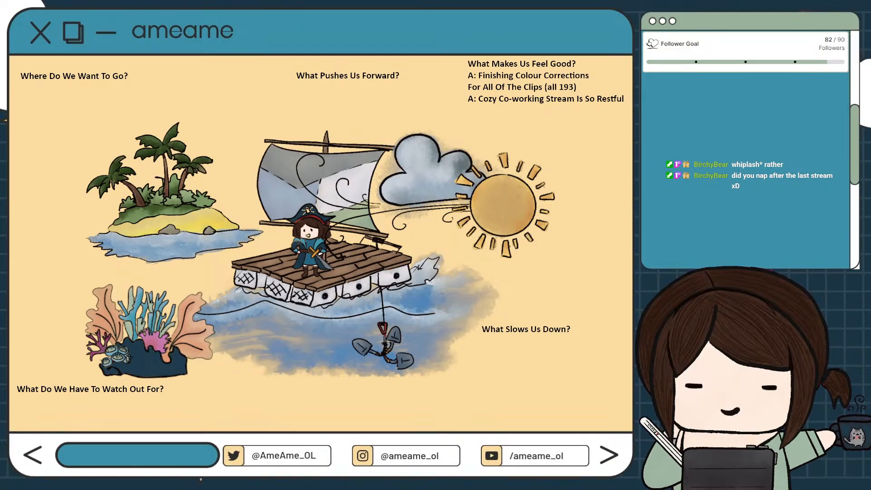
# Add a third answer under "What Makes Us Feel Good?" reading "A: Feels Not Lonely, Nice Company".
pyautogui.press('Return')
pyautogui.write('A:')
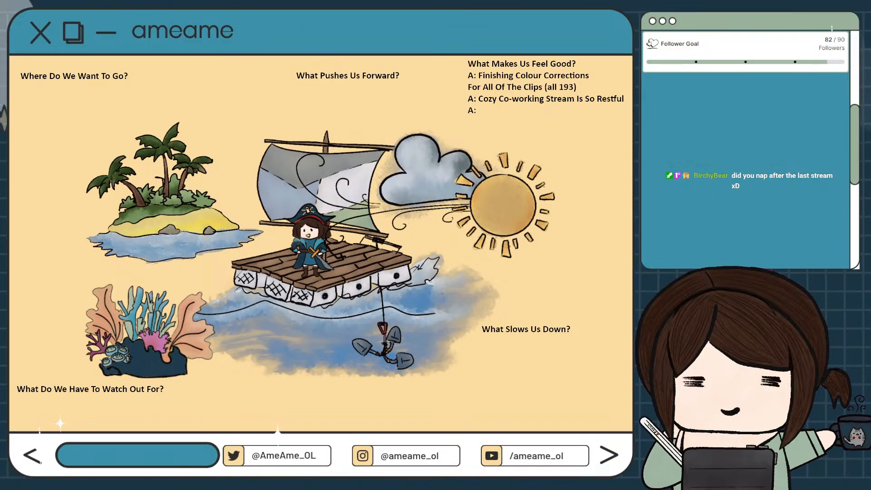
pyautogui.write(' Feel')
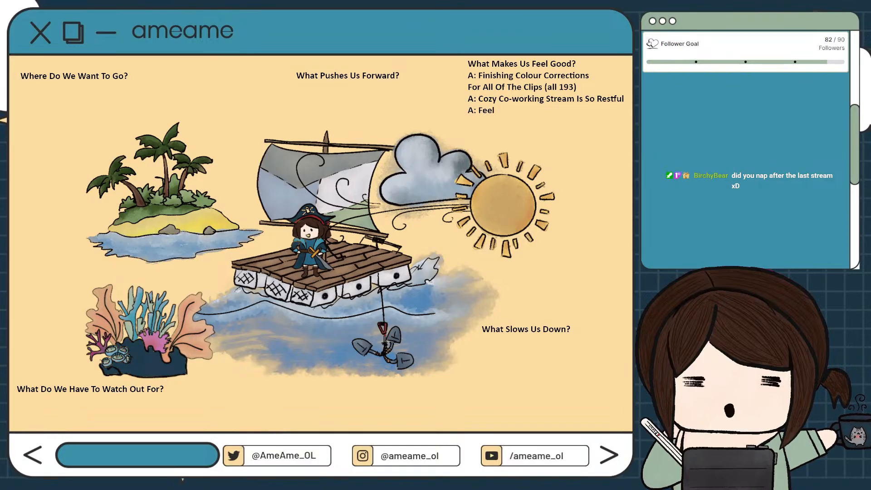
pyautogui.write('s Not Lonely,')
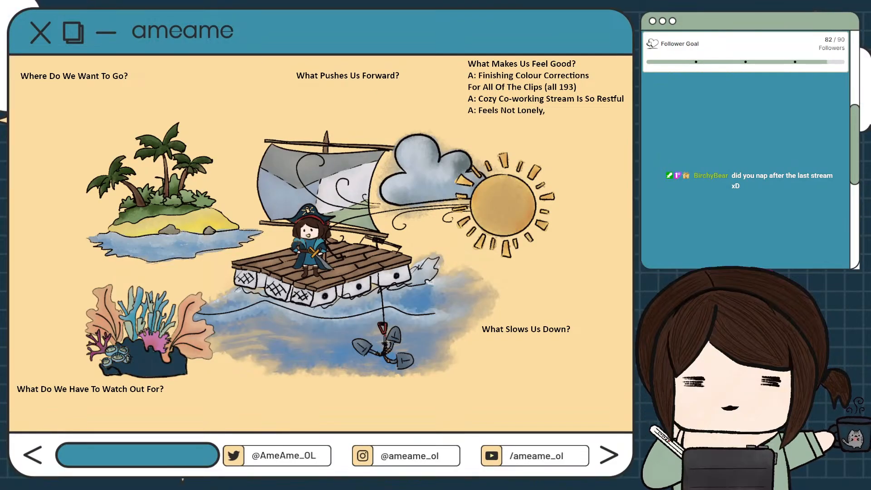
pyautogui.write(' Nice Company')
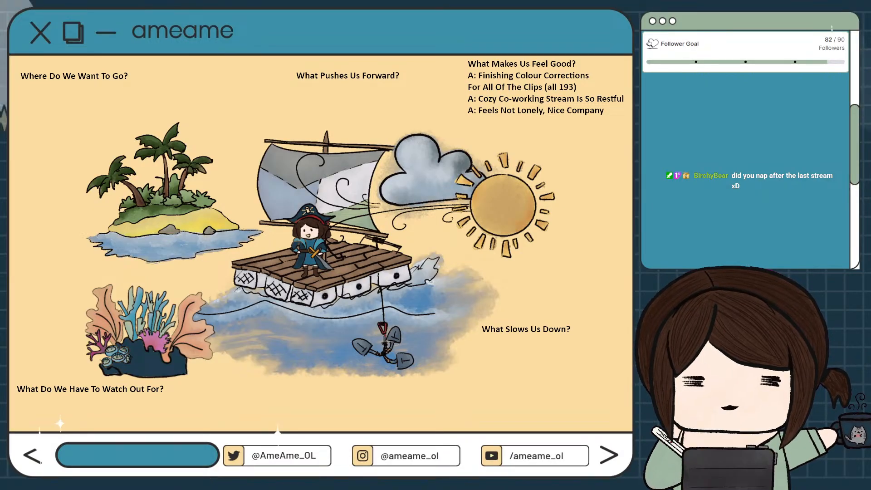
# Add the answer "A: Friday Cooking - Canada Day" on a new line under "Where Do We Want To Go?".
pyautogui.press('Return')
pyautogui.write('A: Friday Coo')
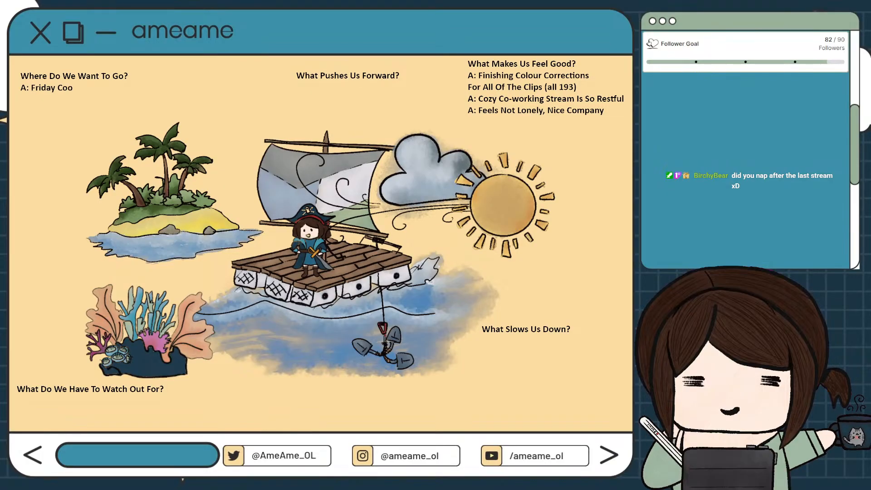
pyautogui.write('king - Canada')
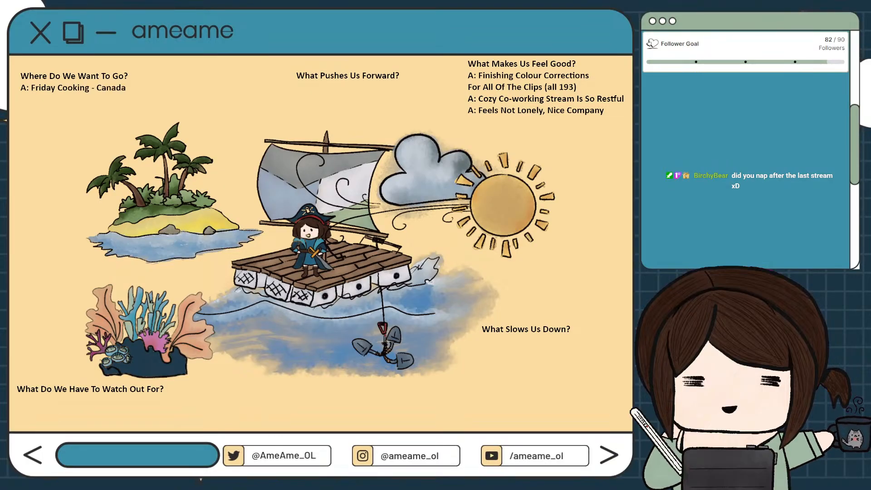
pyautogui.write(' Day')
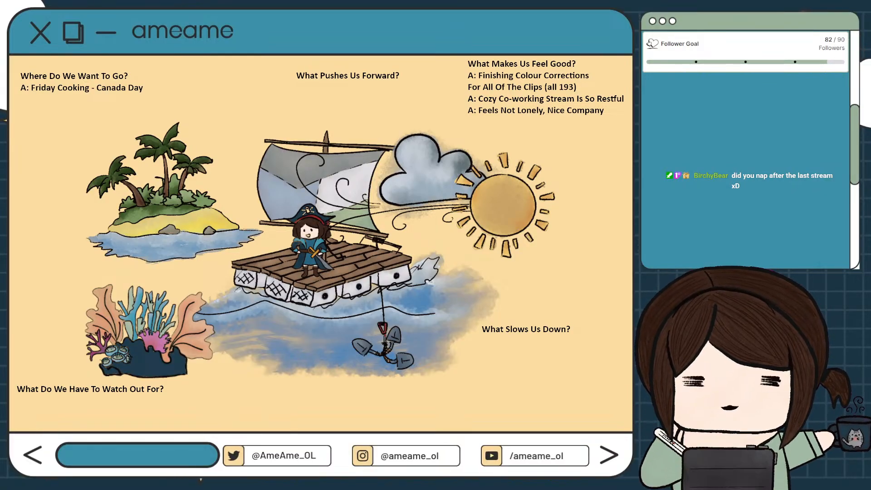
# Add the answer "A: Creative Projects Progression" under "What Pushes Us Forward?".
pyautogui.write('C')
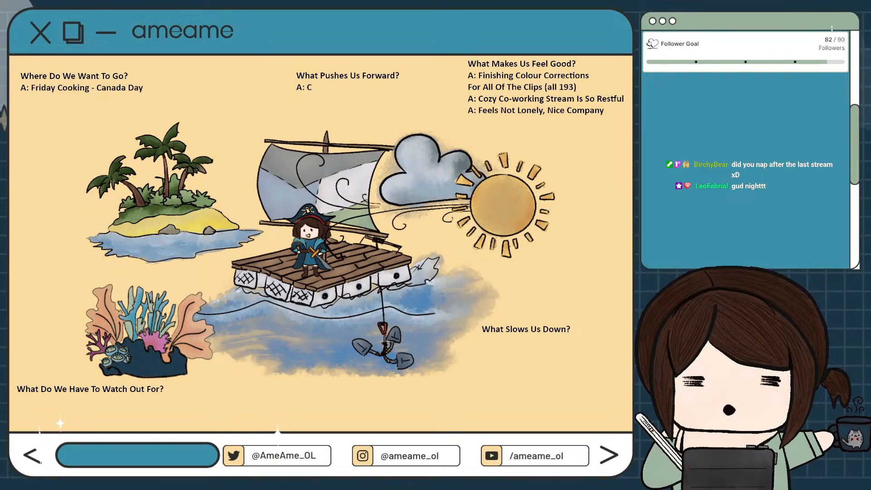
pyautogui.write('reative Projects')
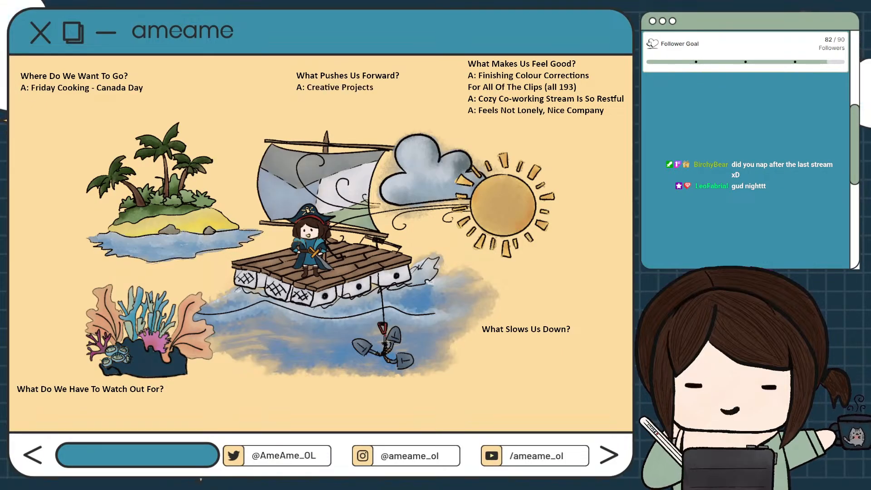
pyautogui.write(' Progression')
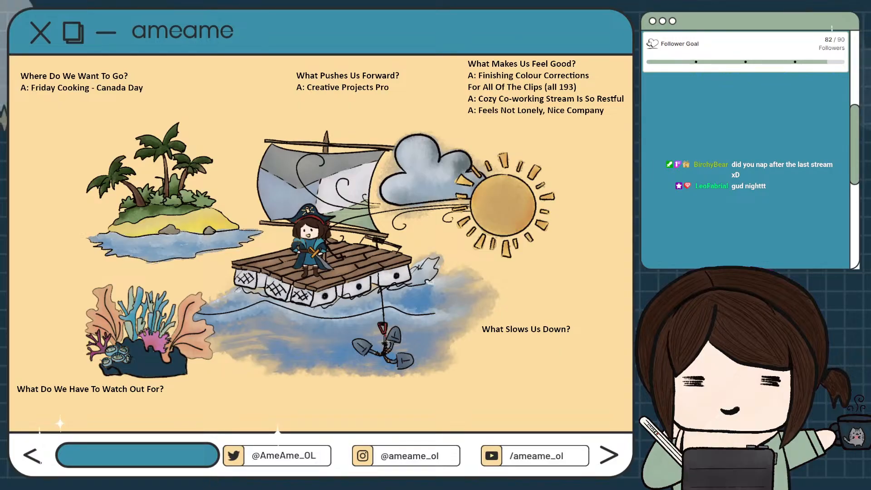